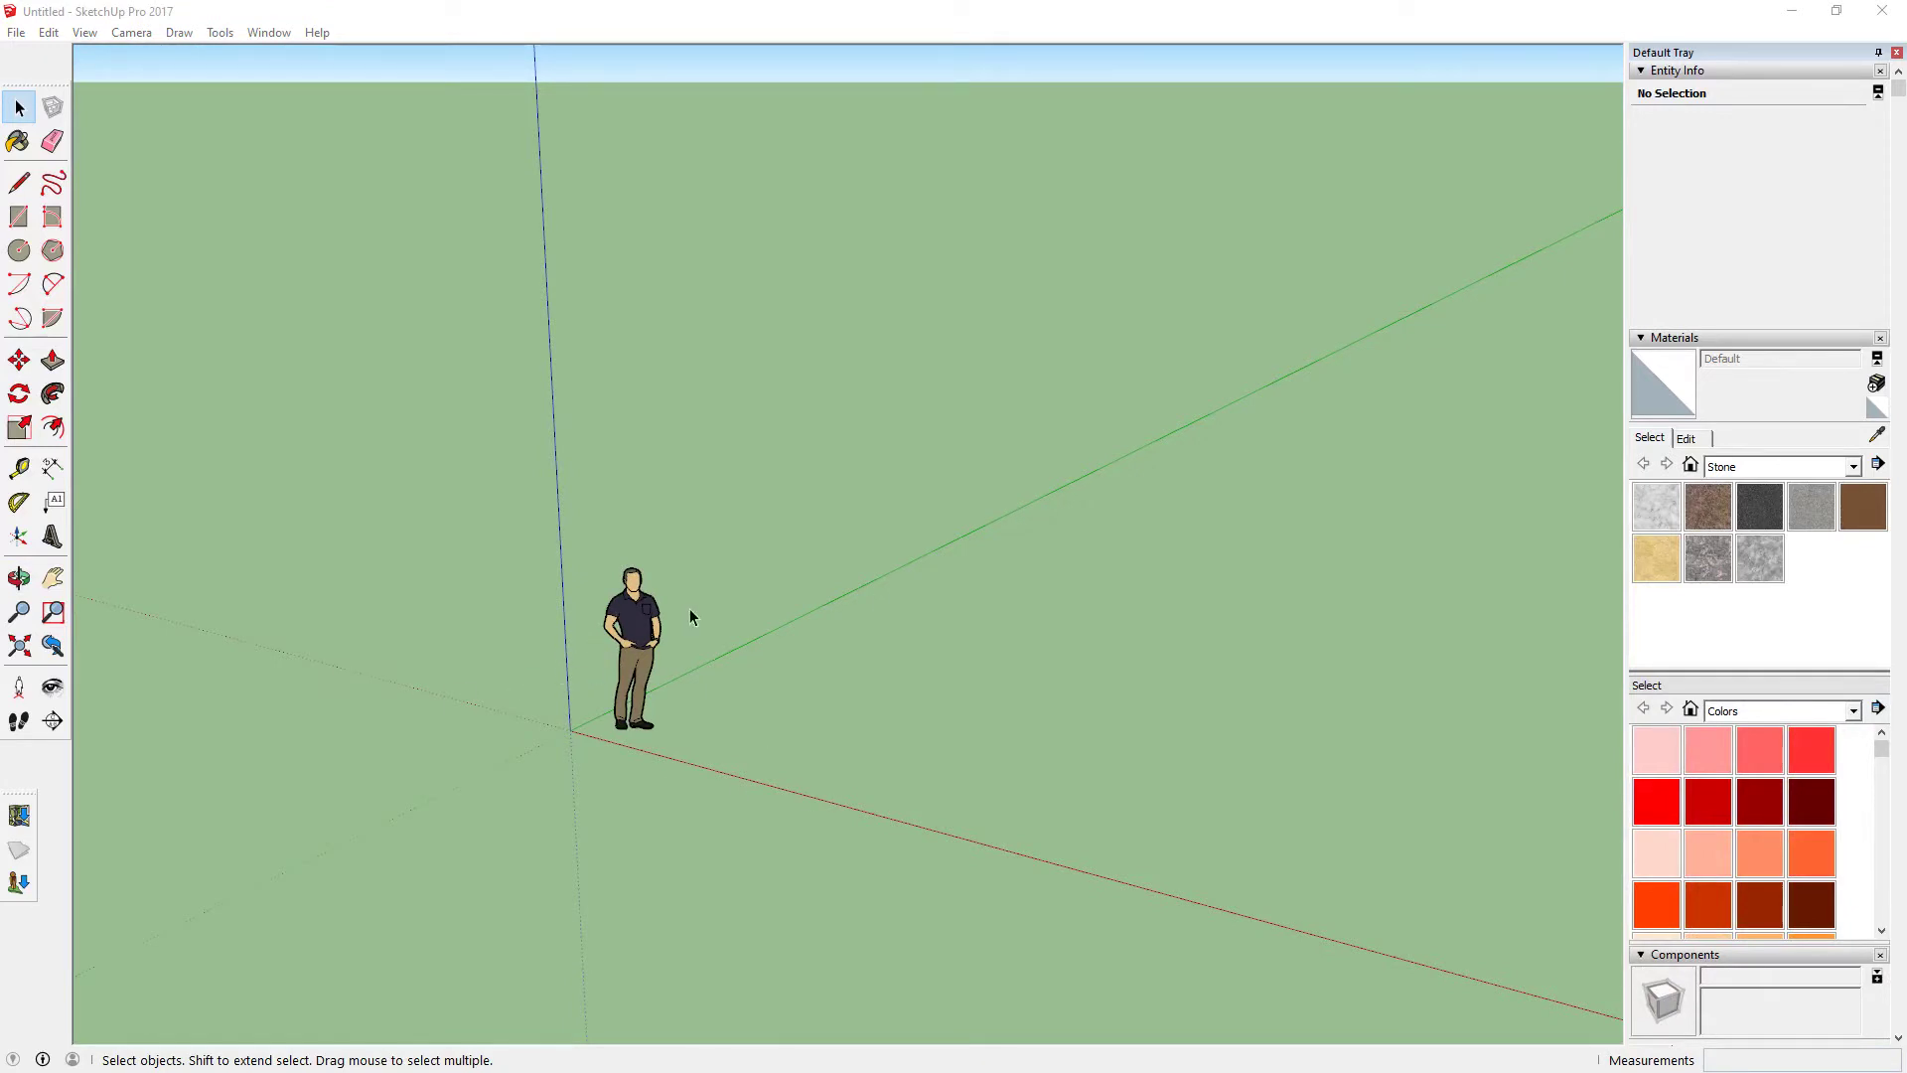
# Draw a ground rectangle about 4.54 by 3.98 m along the red axis and extrude it upward about 2.55 m
pyautogui.click(18, 217)
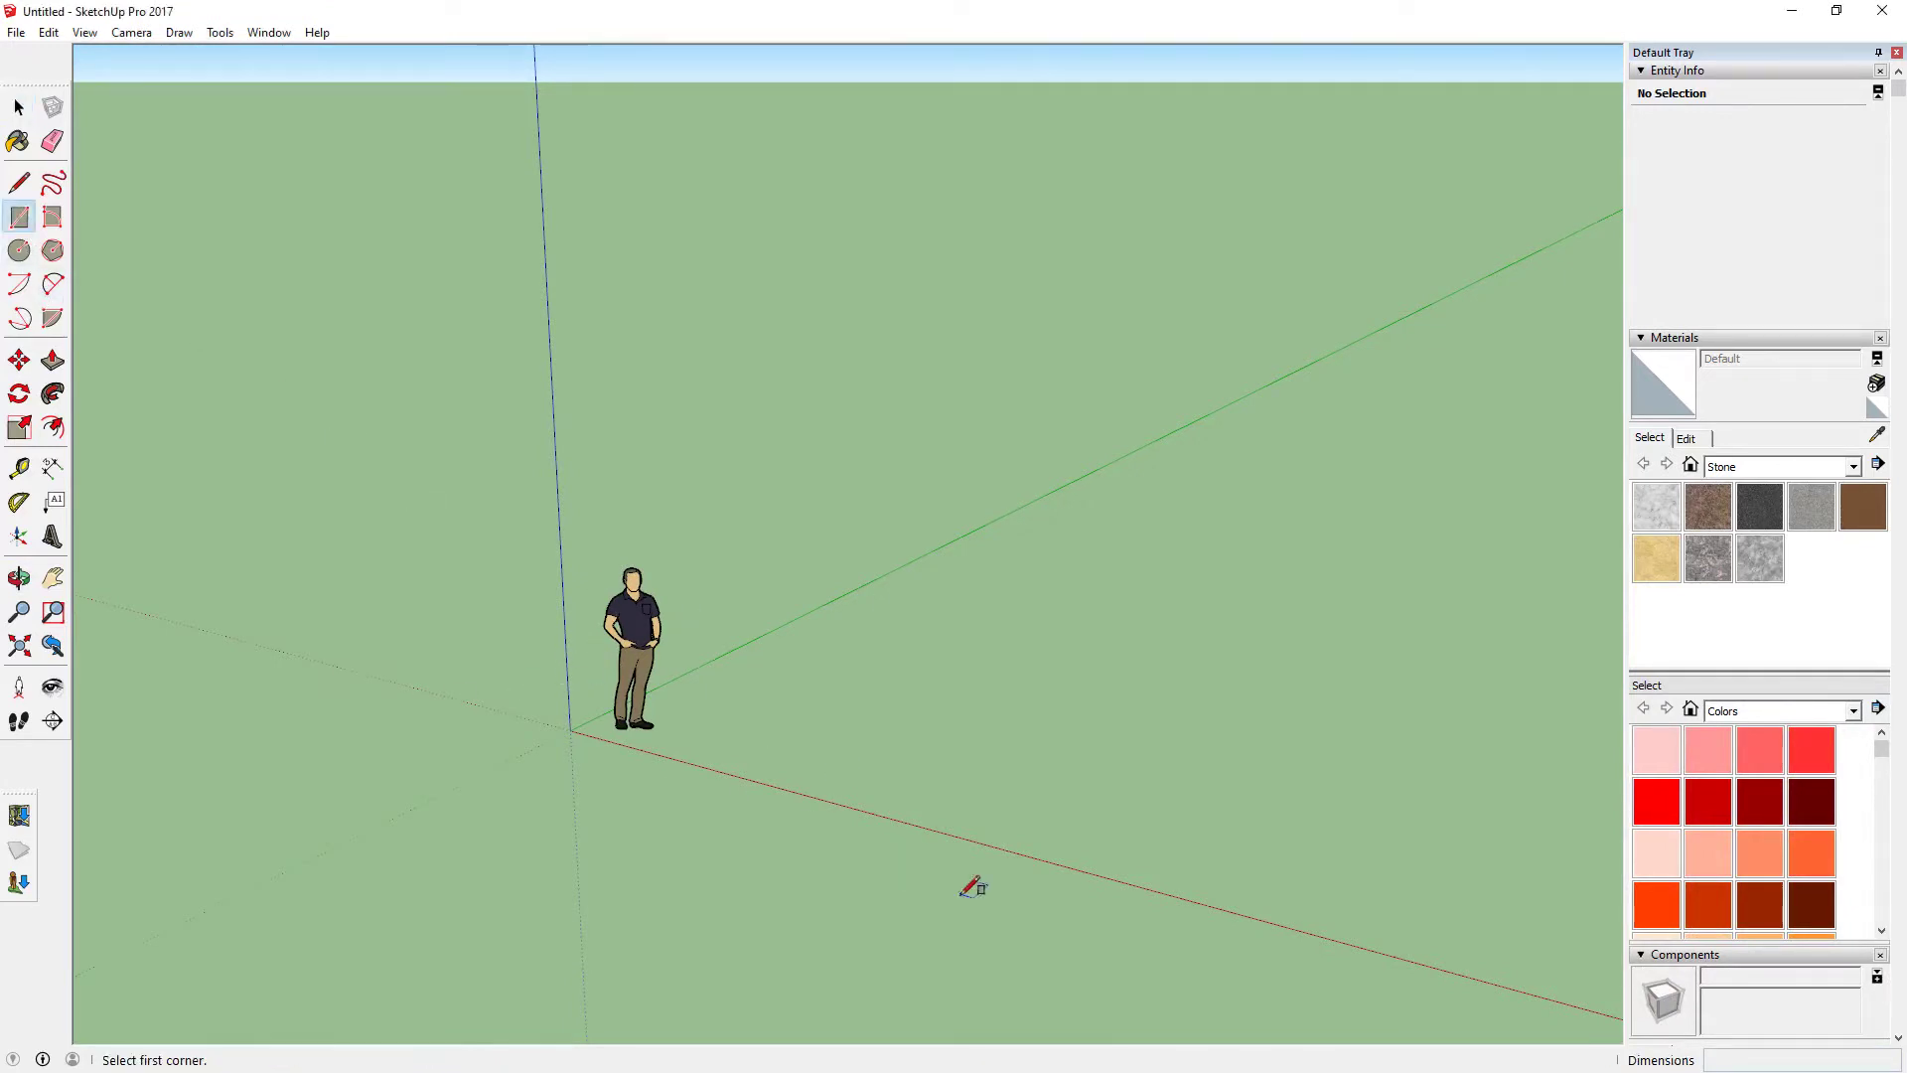
pyautogui.click(700, 763)
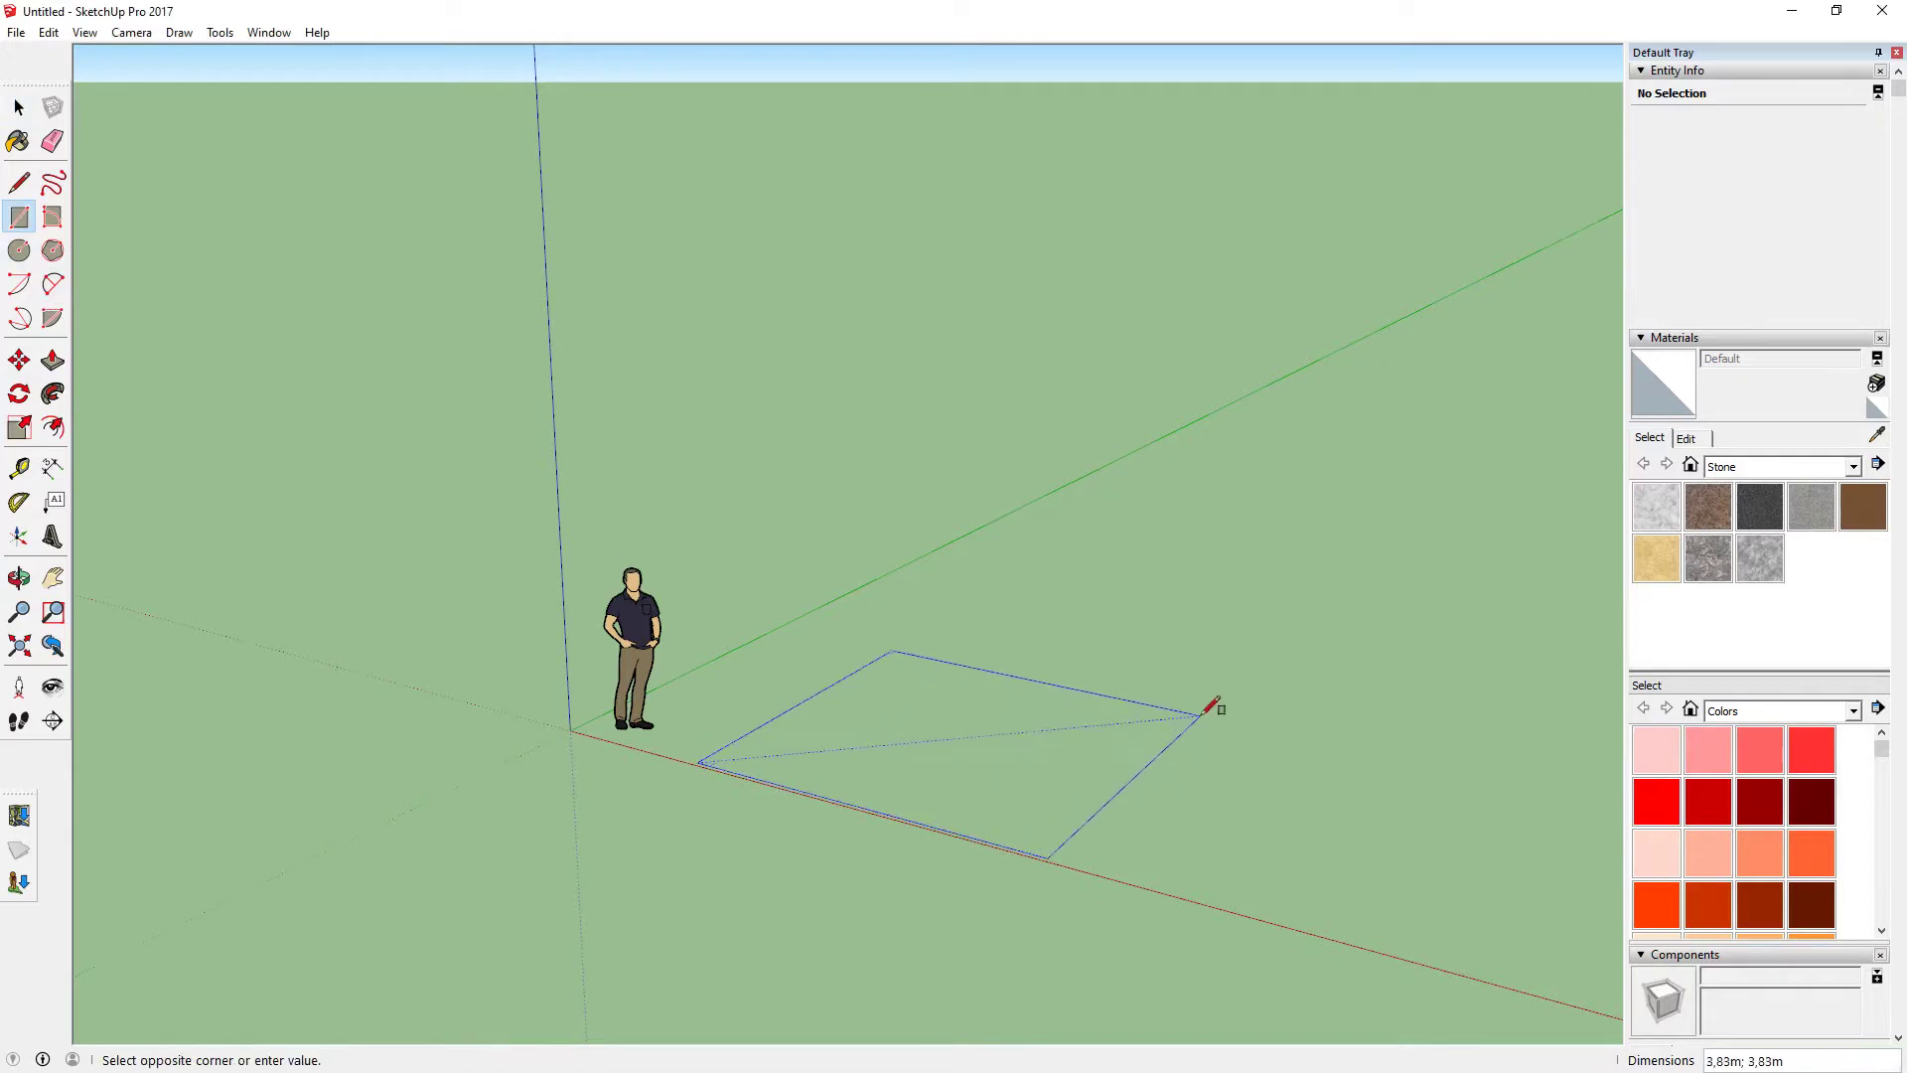
pyautogui.click(1273, 721)
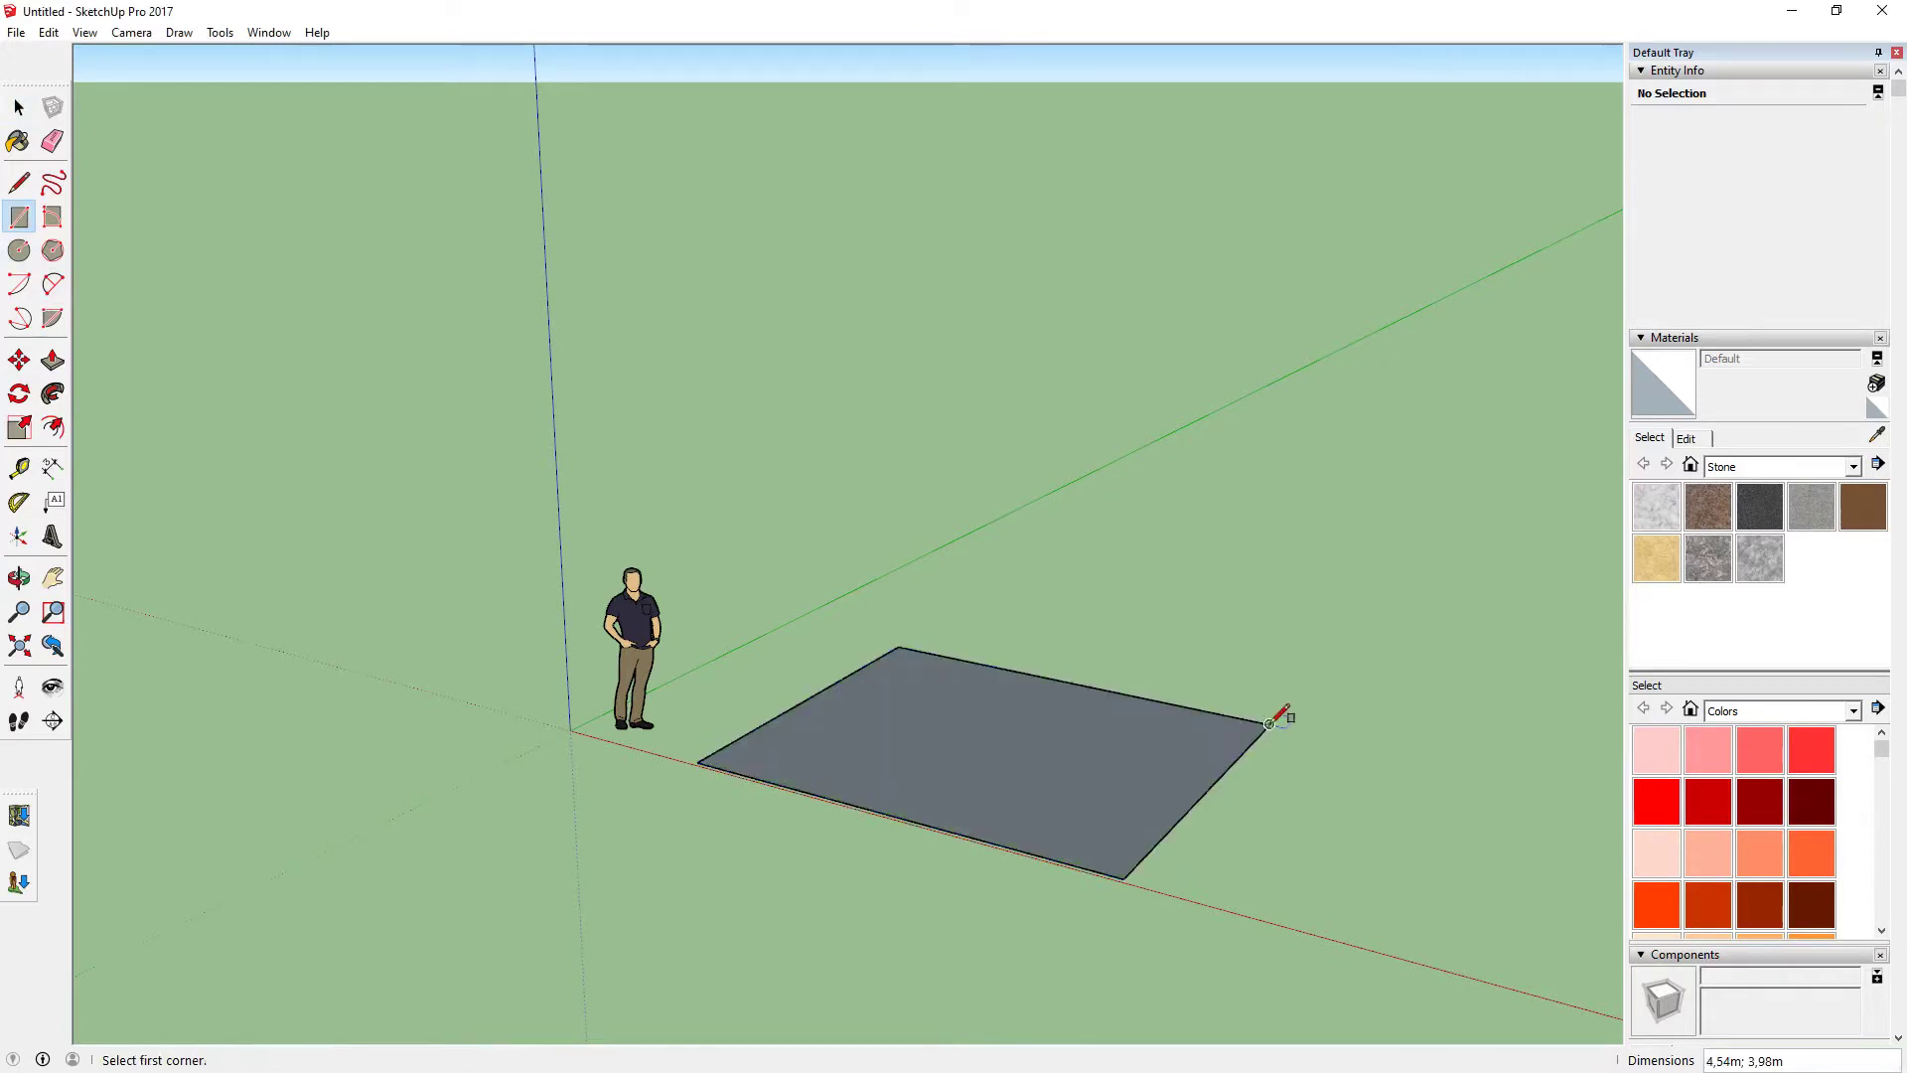
pyautogui.press('p')
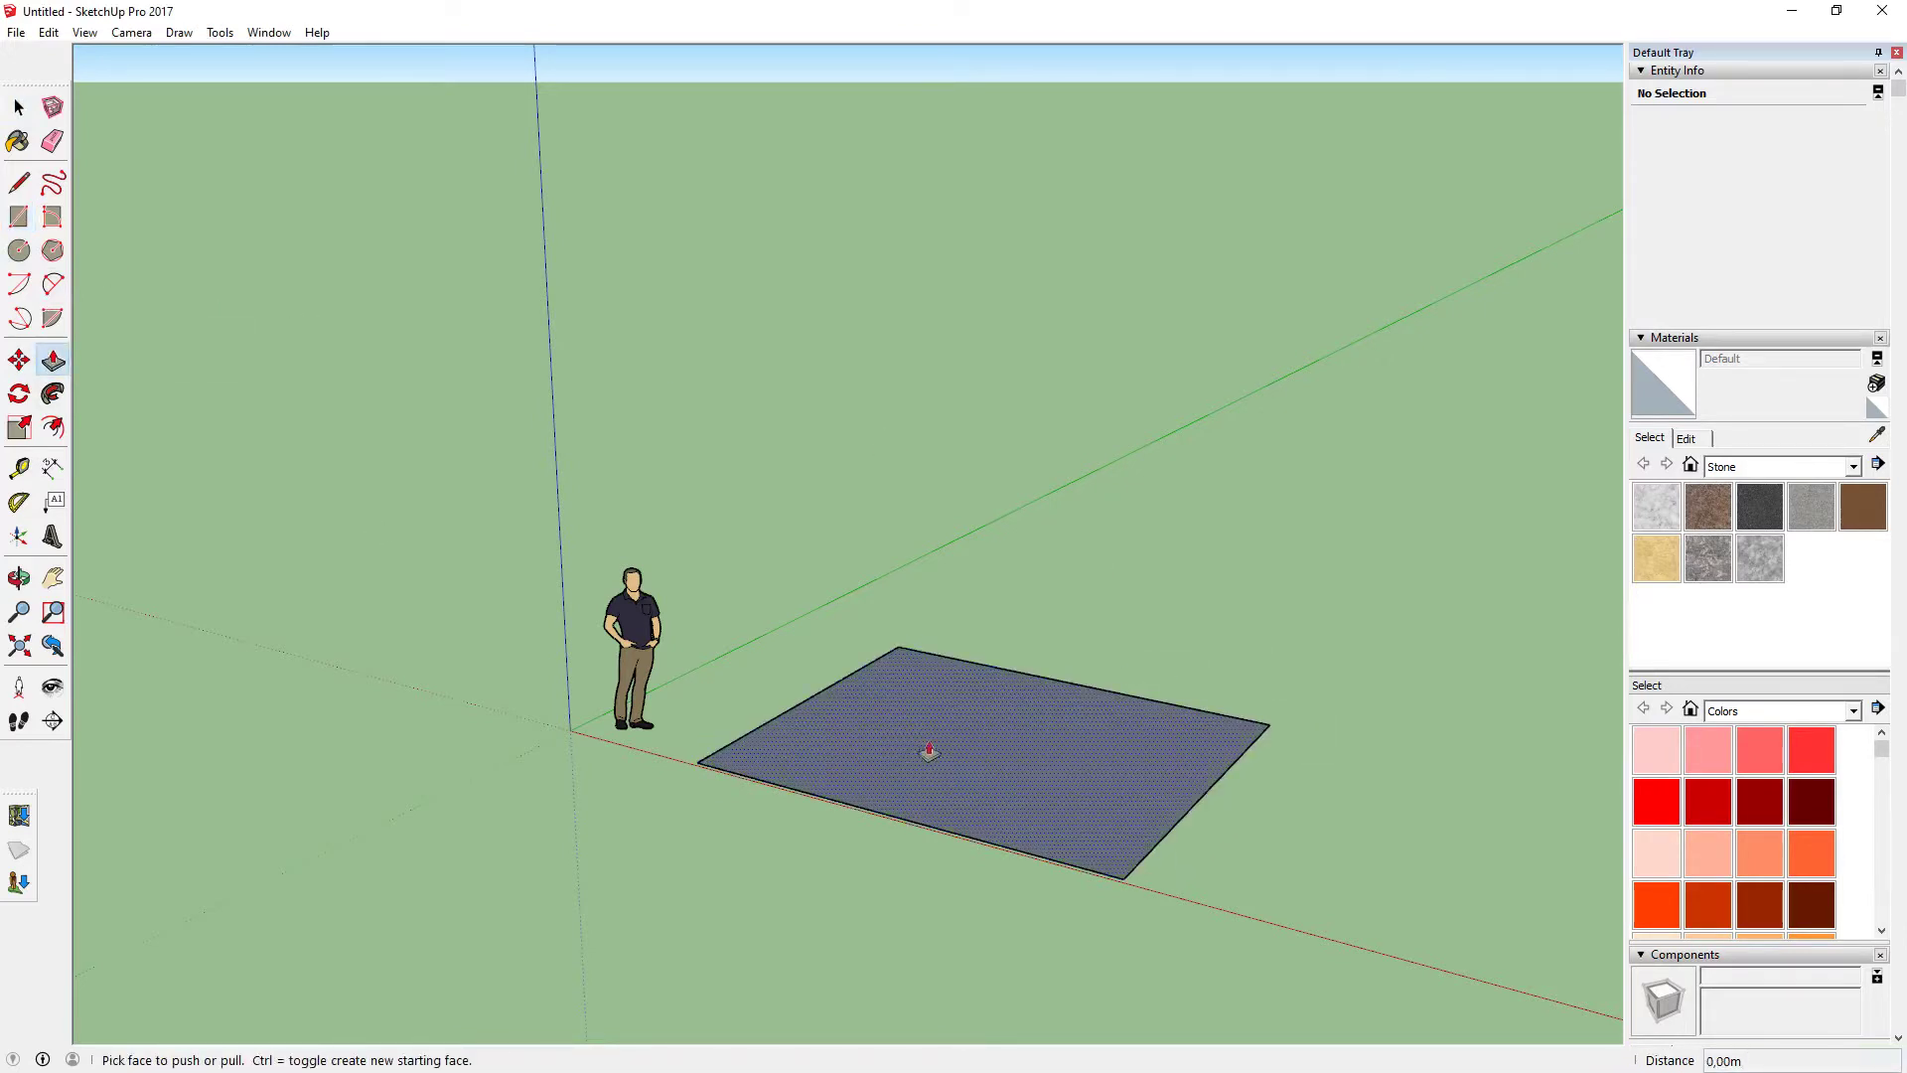
pyautogui.moveTo(924, 755); pyautogui.dragTo(924, 506)
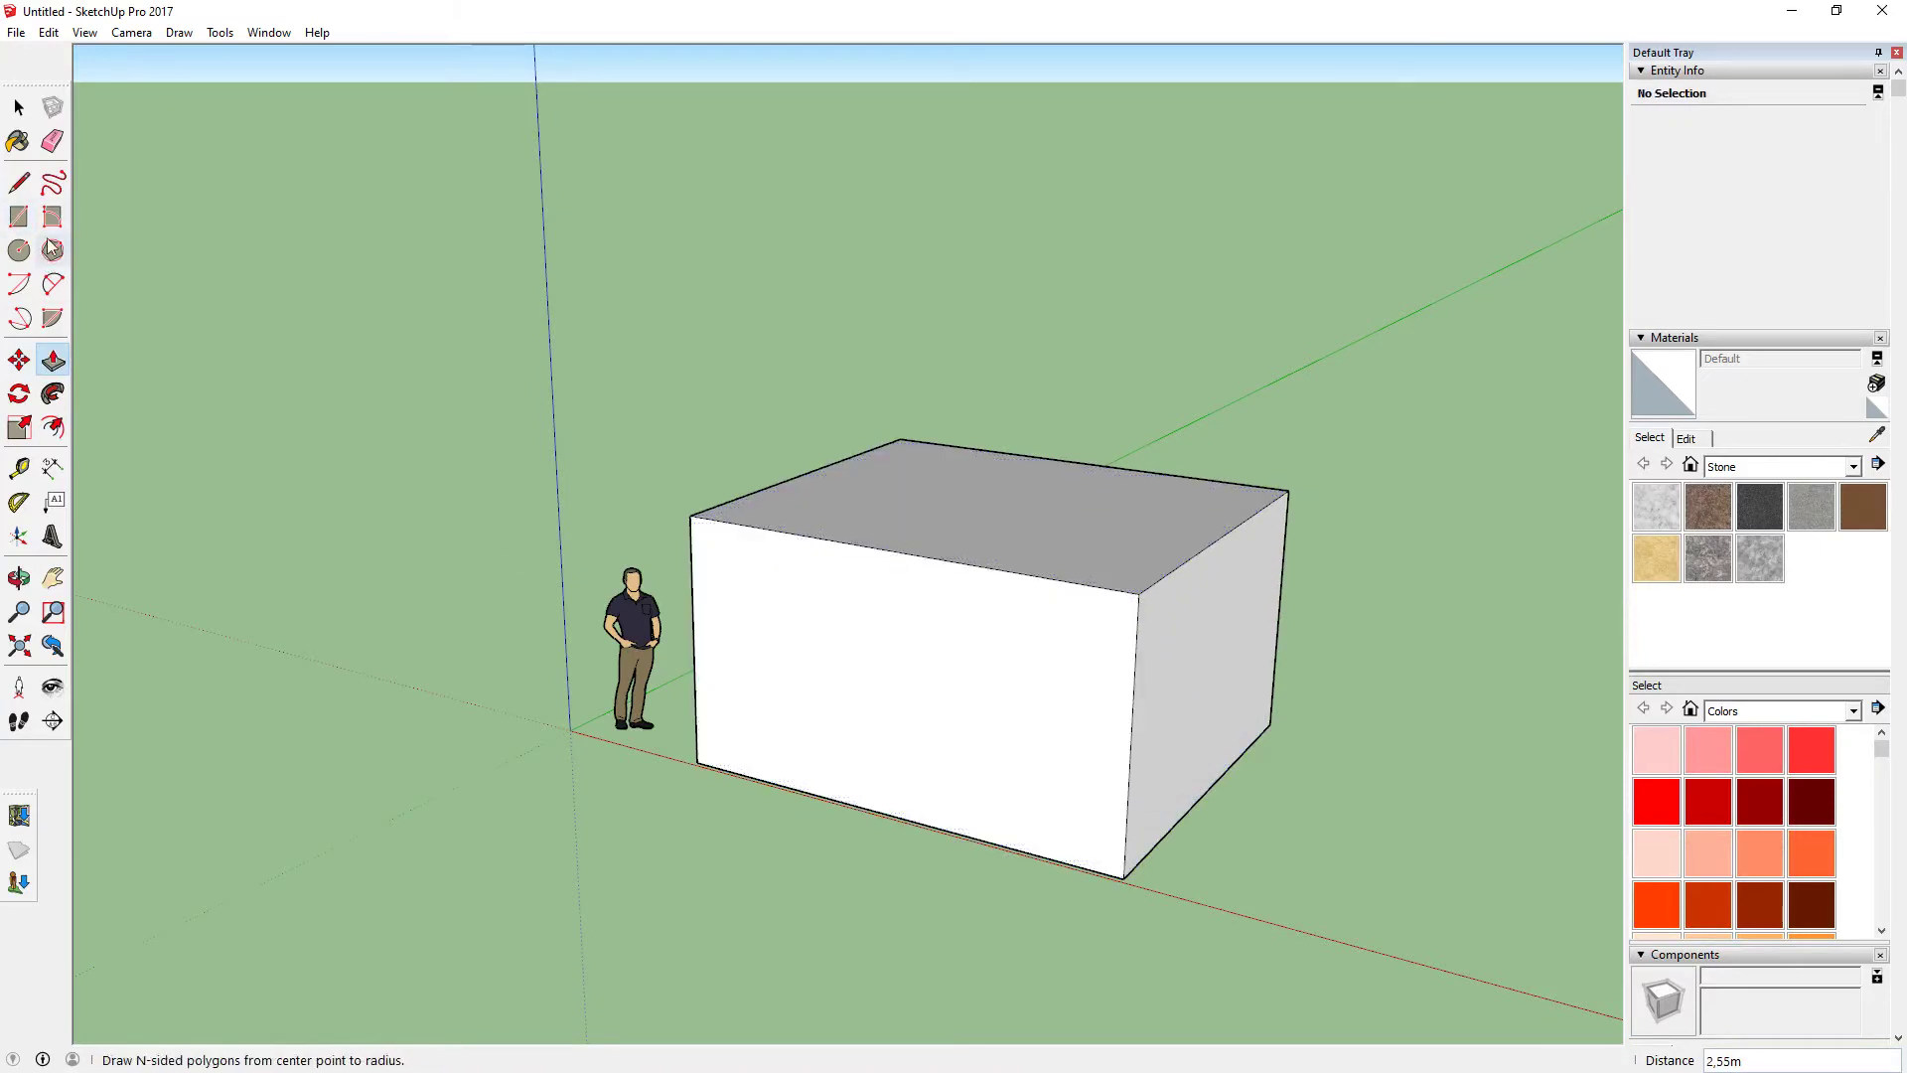
# Draw a line along the middle of the box's top face, parallel to the red axis, dividing it in two
pyautogui.click(19, 183)
pyautogui.moveTo(665, 415); pyautogui.dragTo(871, 348, button='middle')
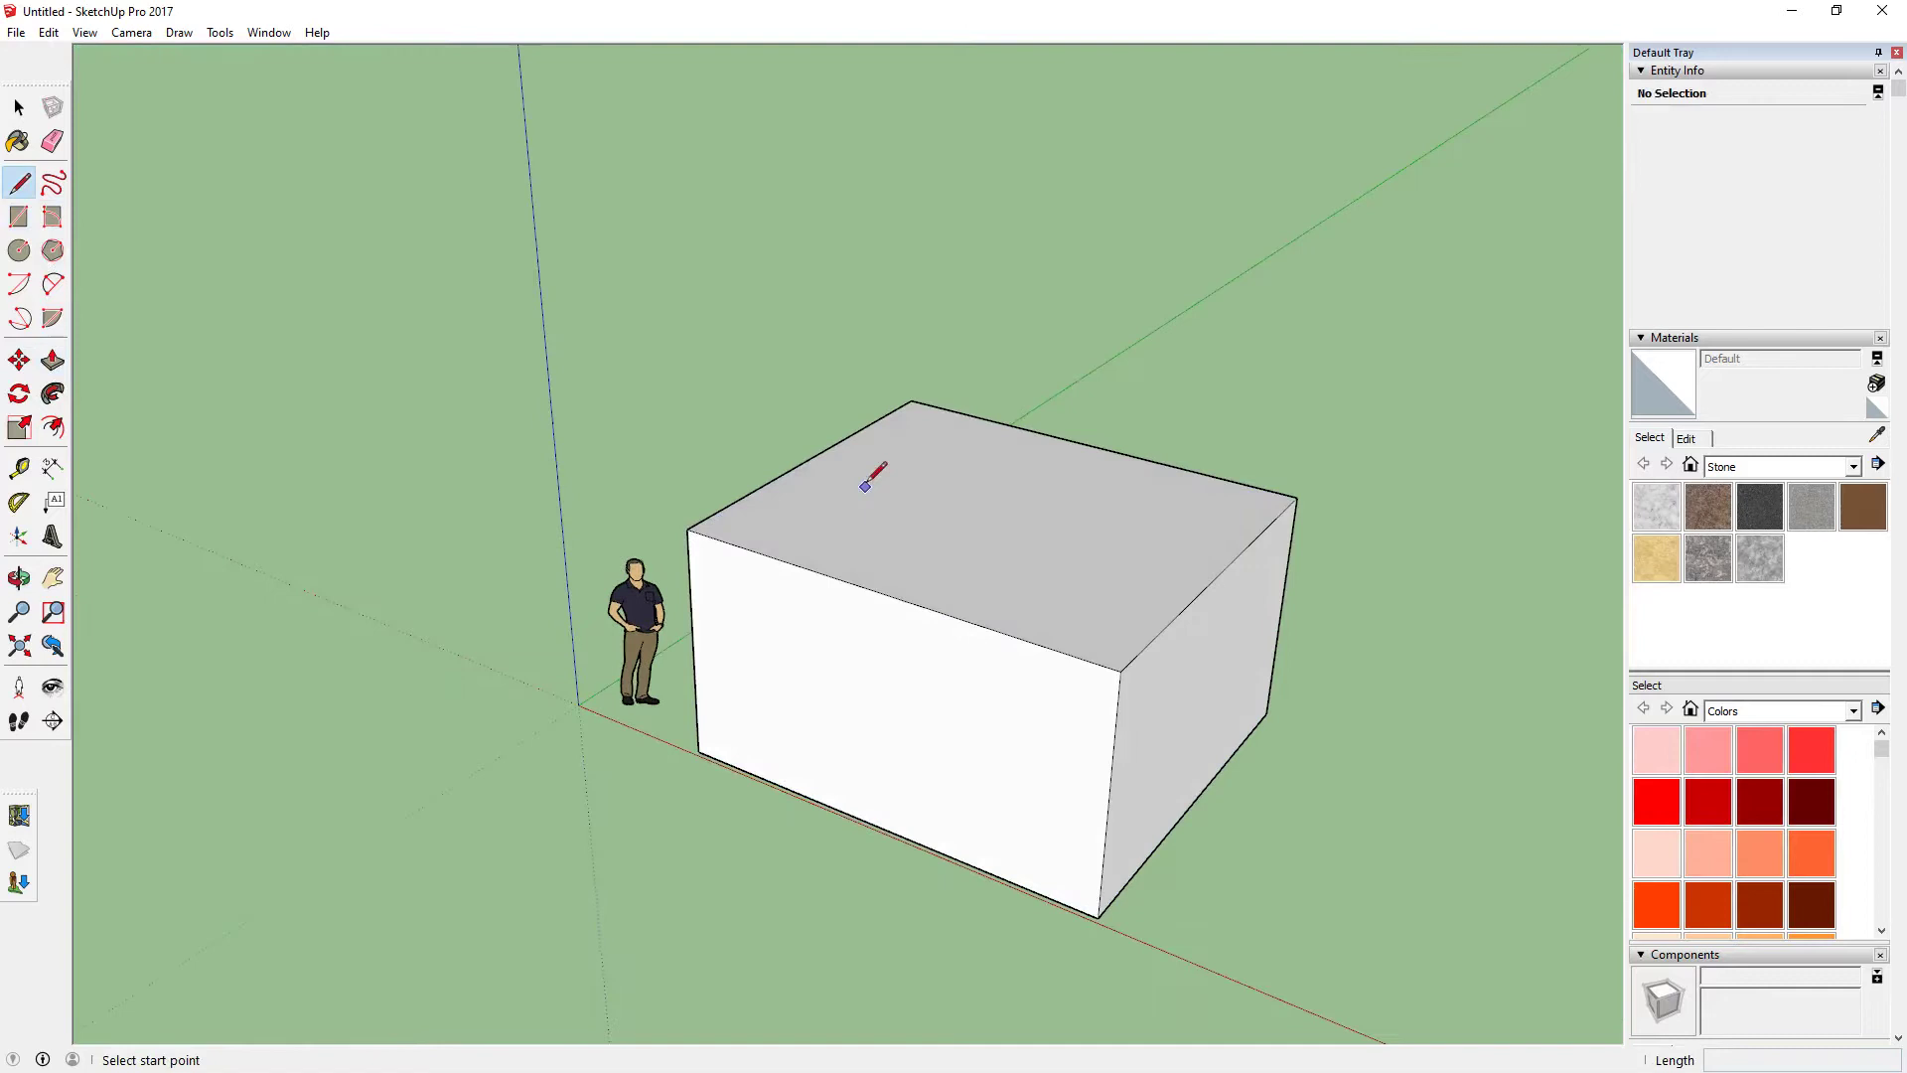
pyautogui.click(809, 459)
pyautogui.click(1228, 574)
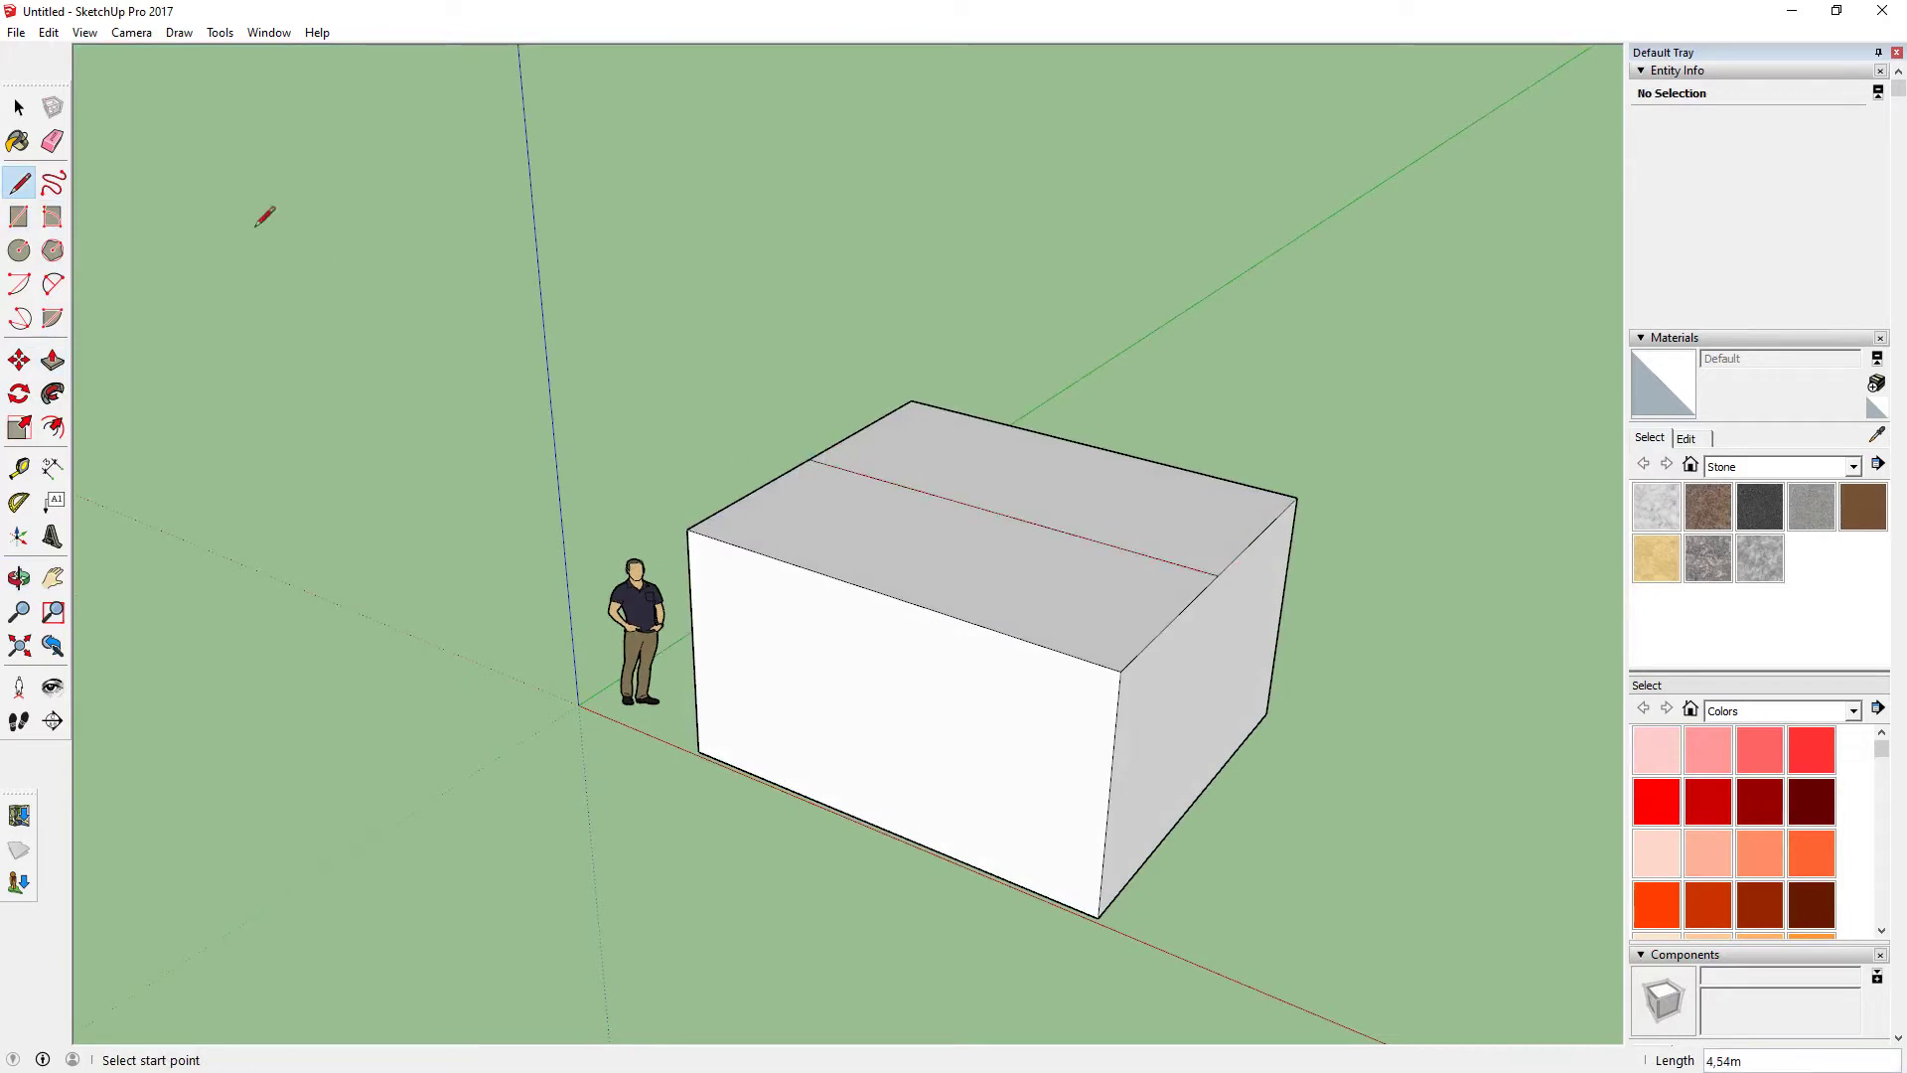
# Move the middle line straight up along the blue axis to form a steep gable roof
pyautogui.click(20, 108)
pyautogui.click(1141, 552)
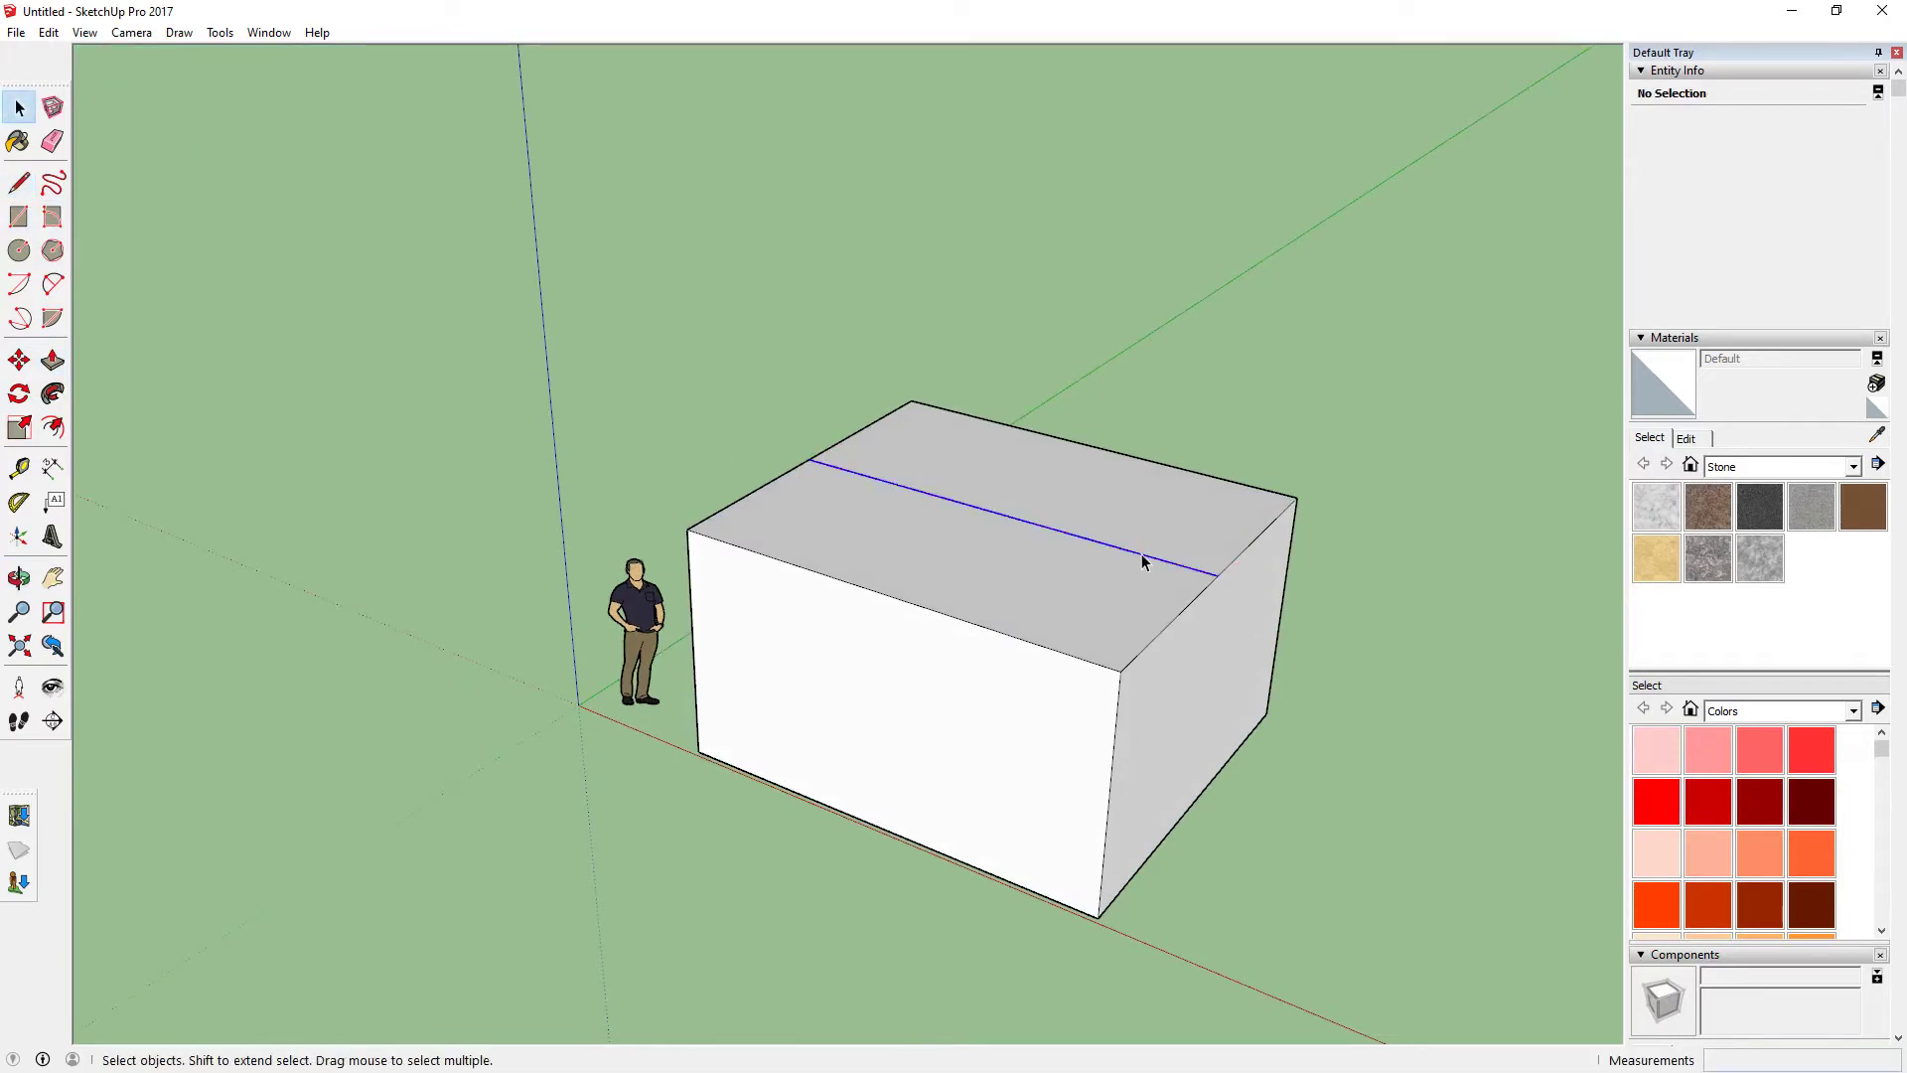
pyautogui.press('m')
pyautogui.click(497, 752)
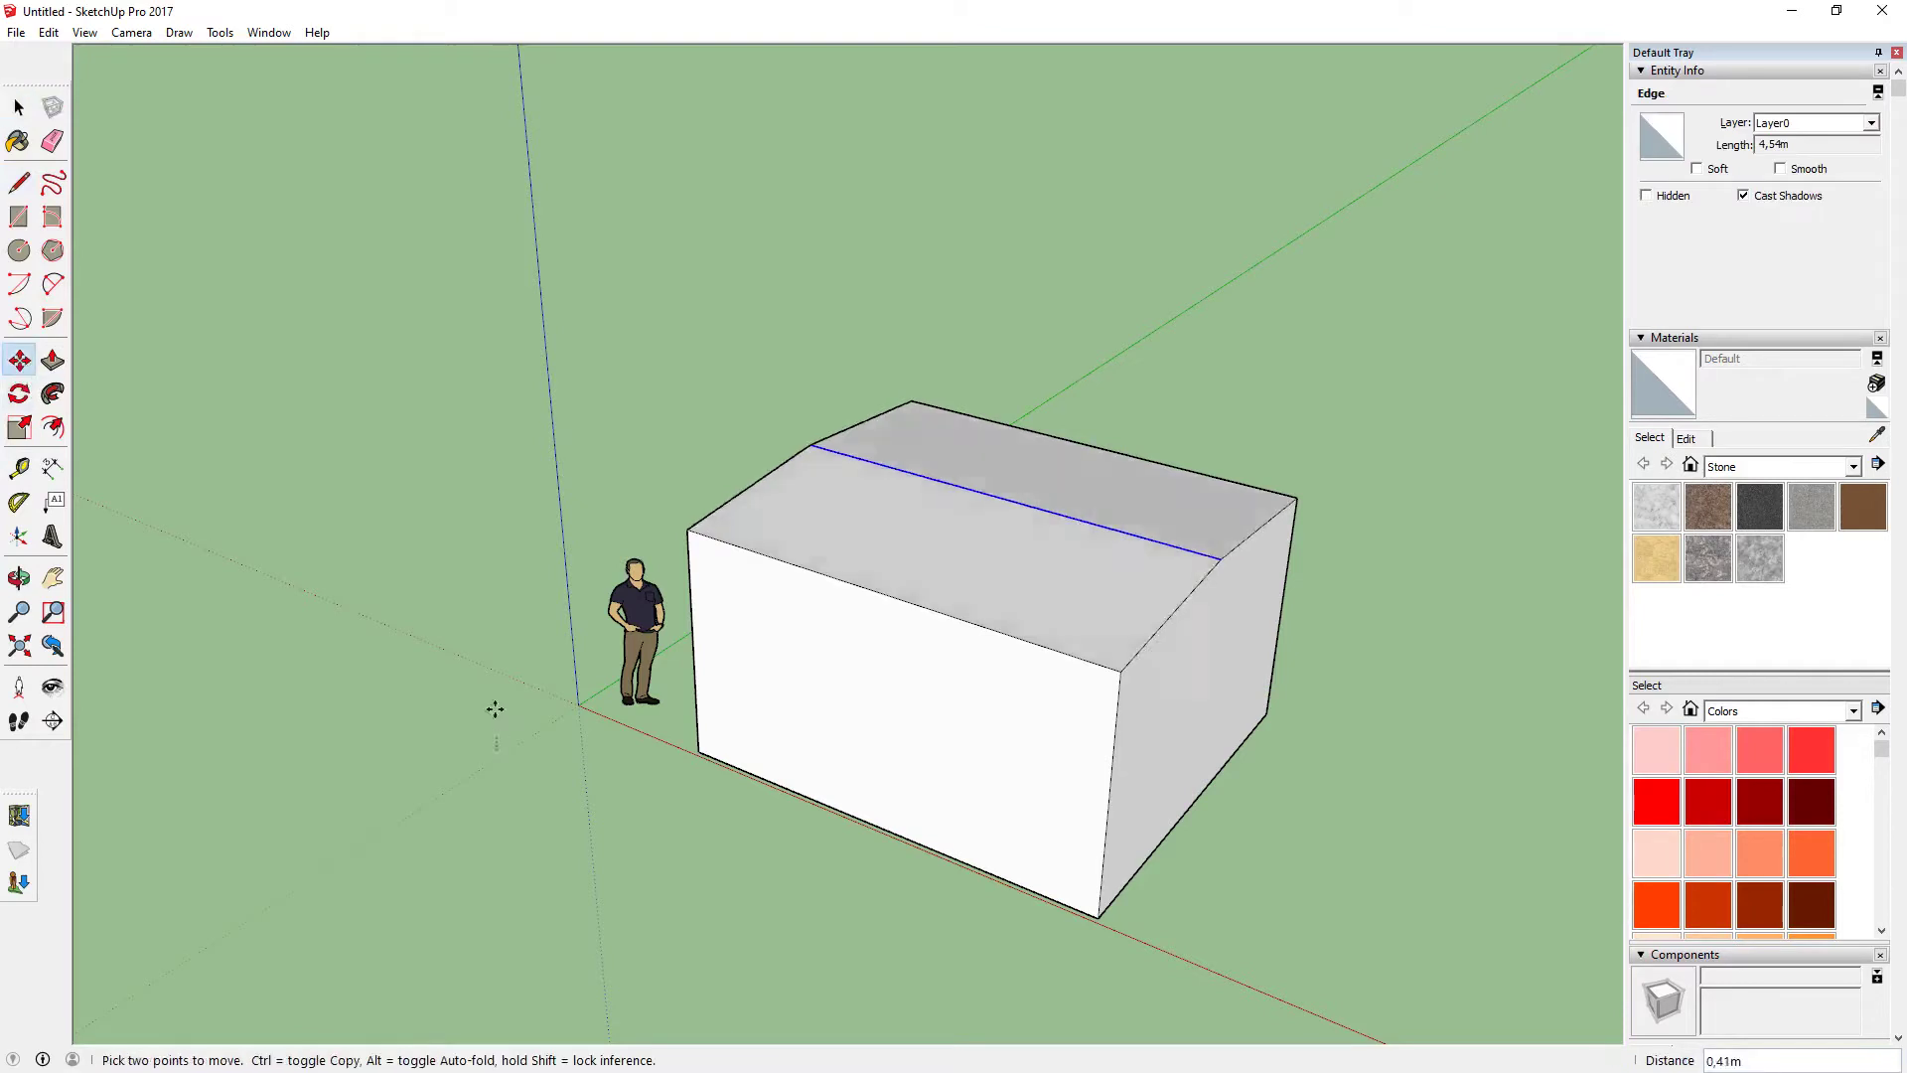
pyautogui.click(484, 601)
# Draw a window rectangle about 1.06 by 0.97 m on the front wall near the figure and recess it about 0.12 m
pyautogui.moveTo(770, 583); pyautogui.dragTo(900, 502, button='middle')
pyautogui.click(19, 216)
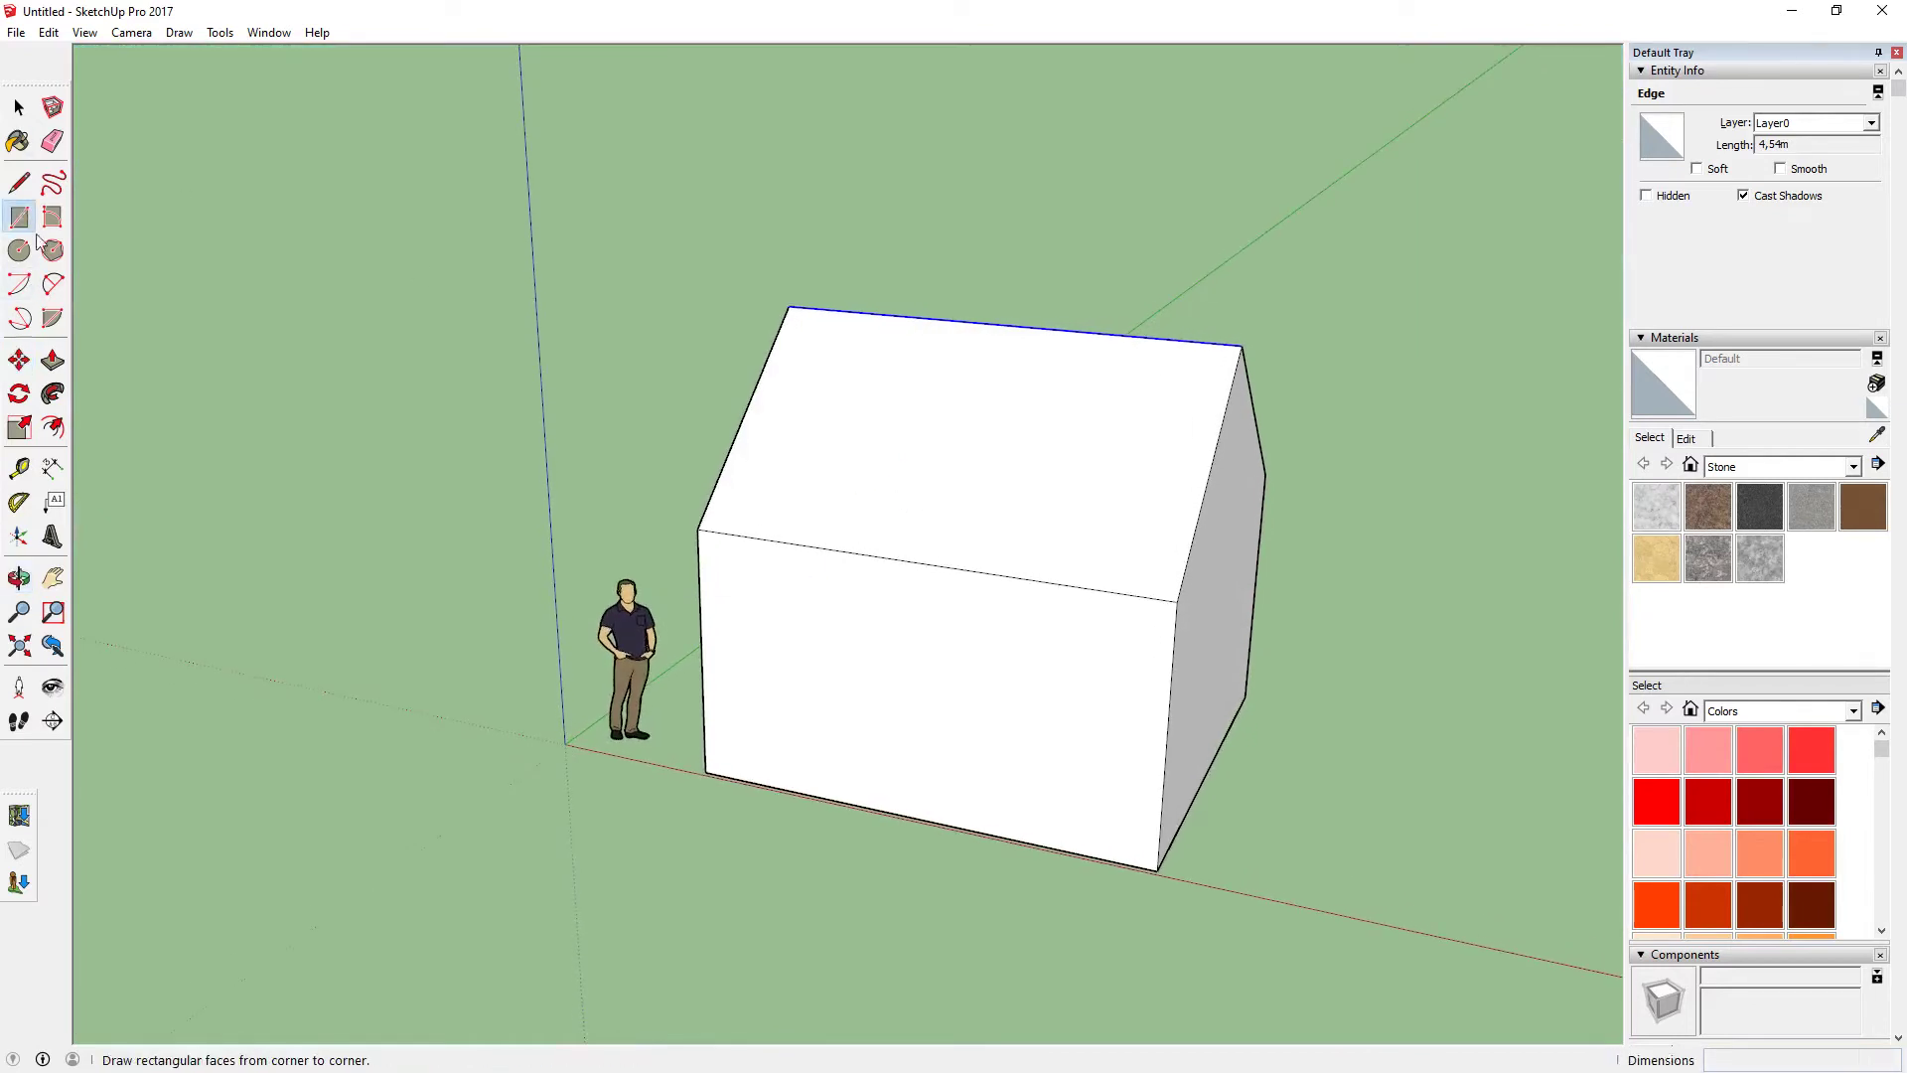
pyautogui.click(758, 594)
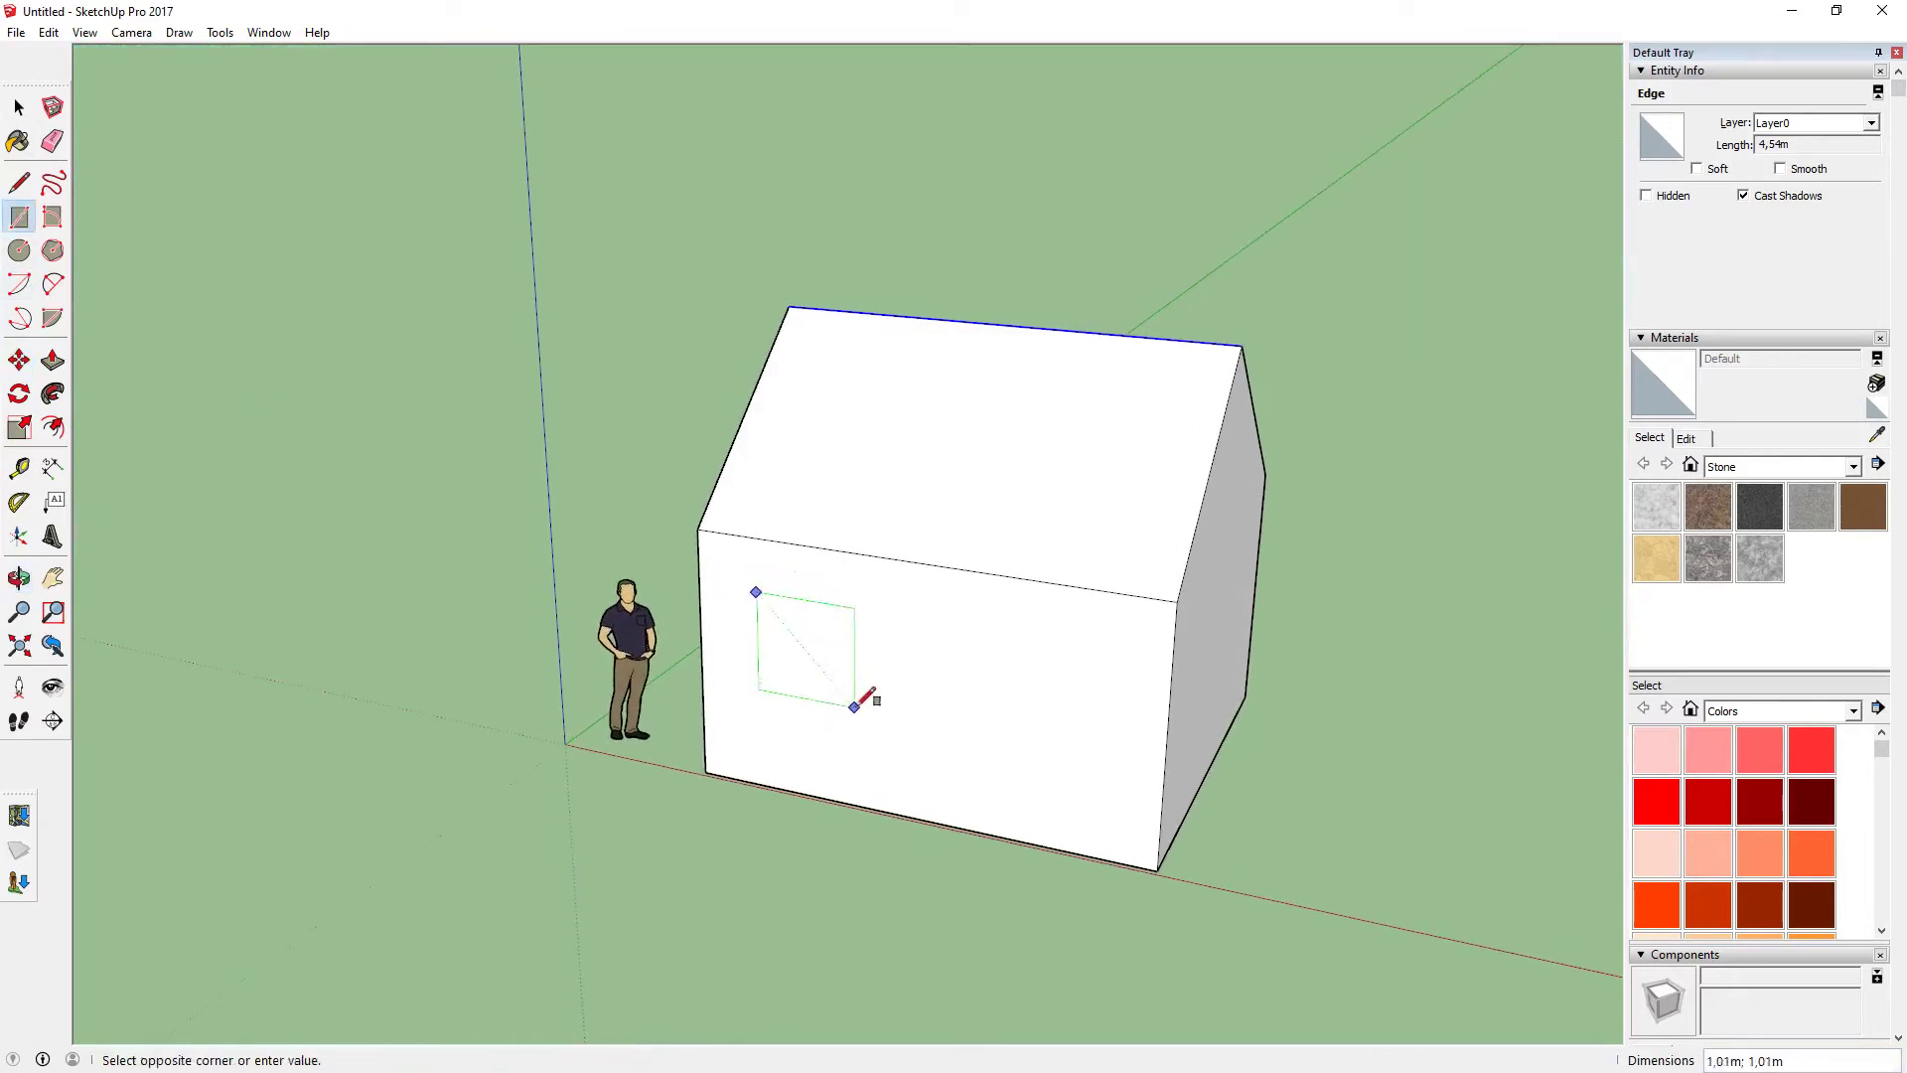
pyautogui.click(860, 704)
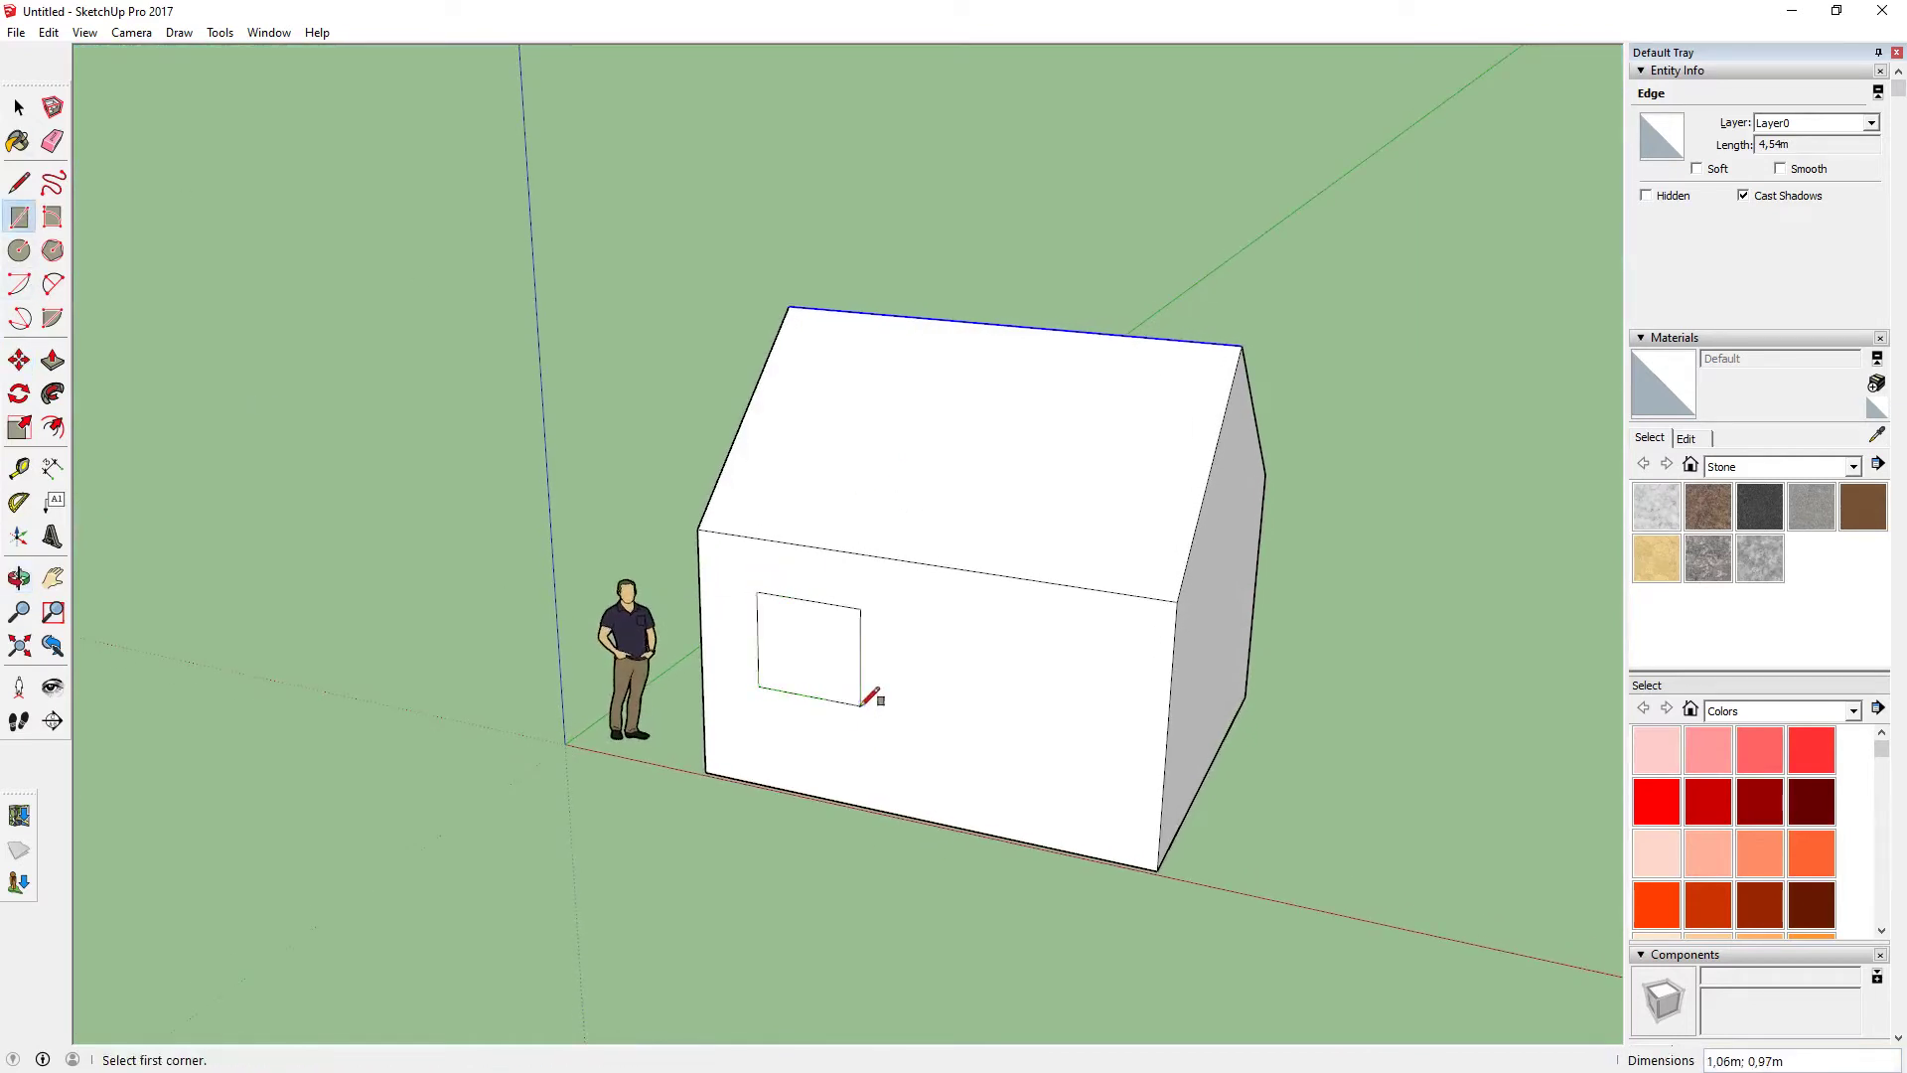
pyautogui.click(53, 362)
pyautogui.click(767, 656)
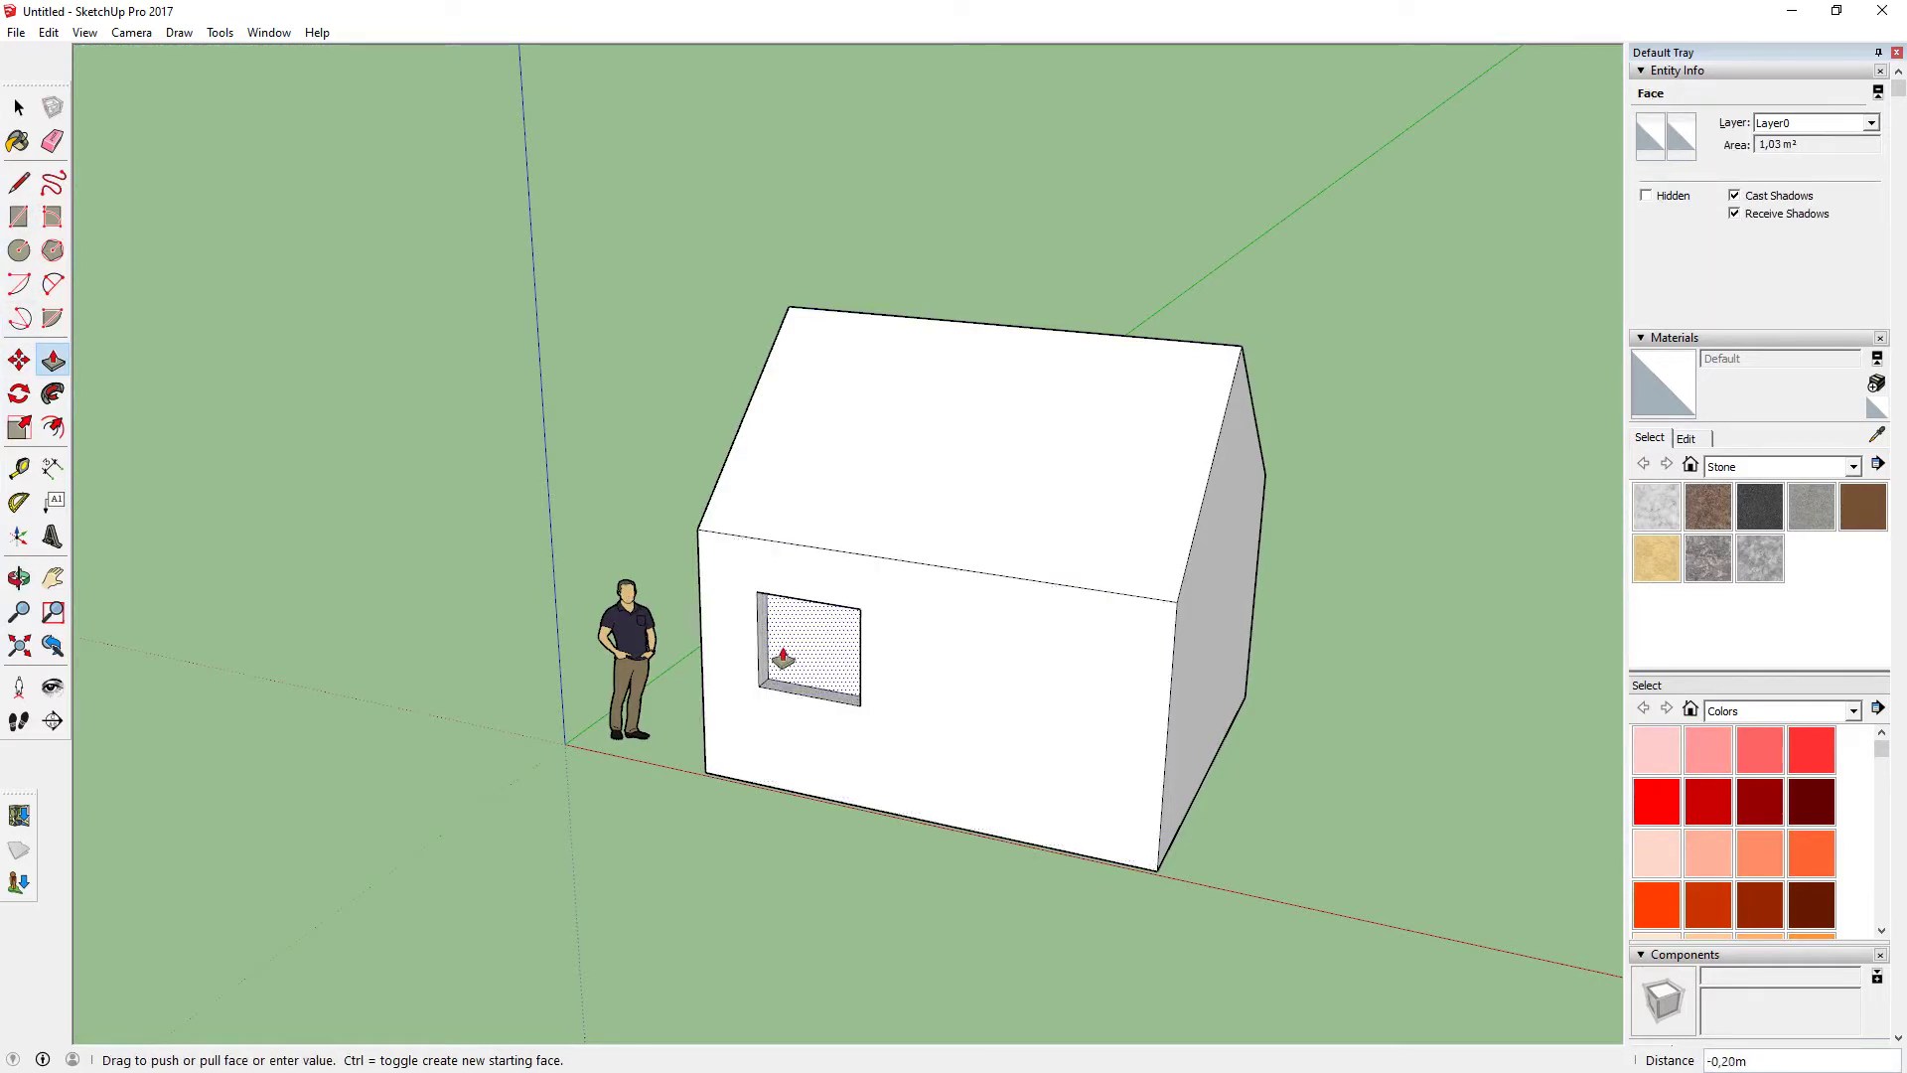
pyautogui.click(780, 663)
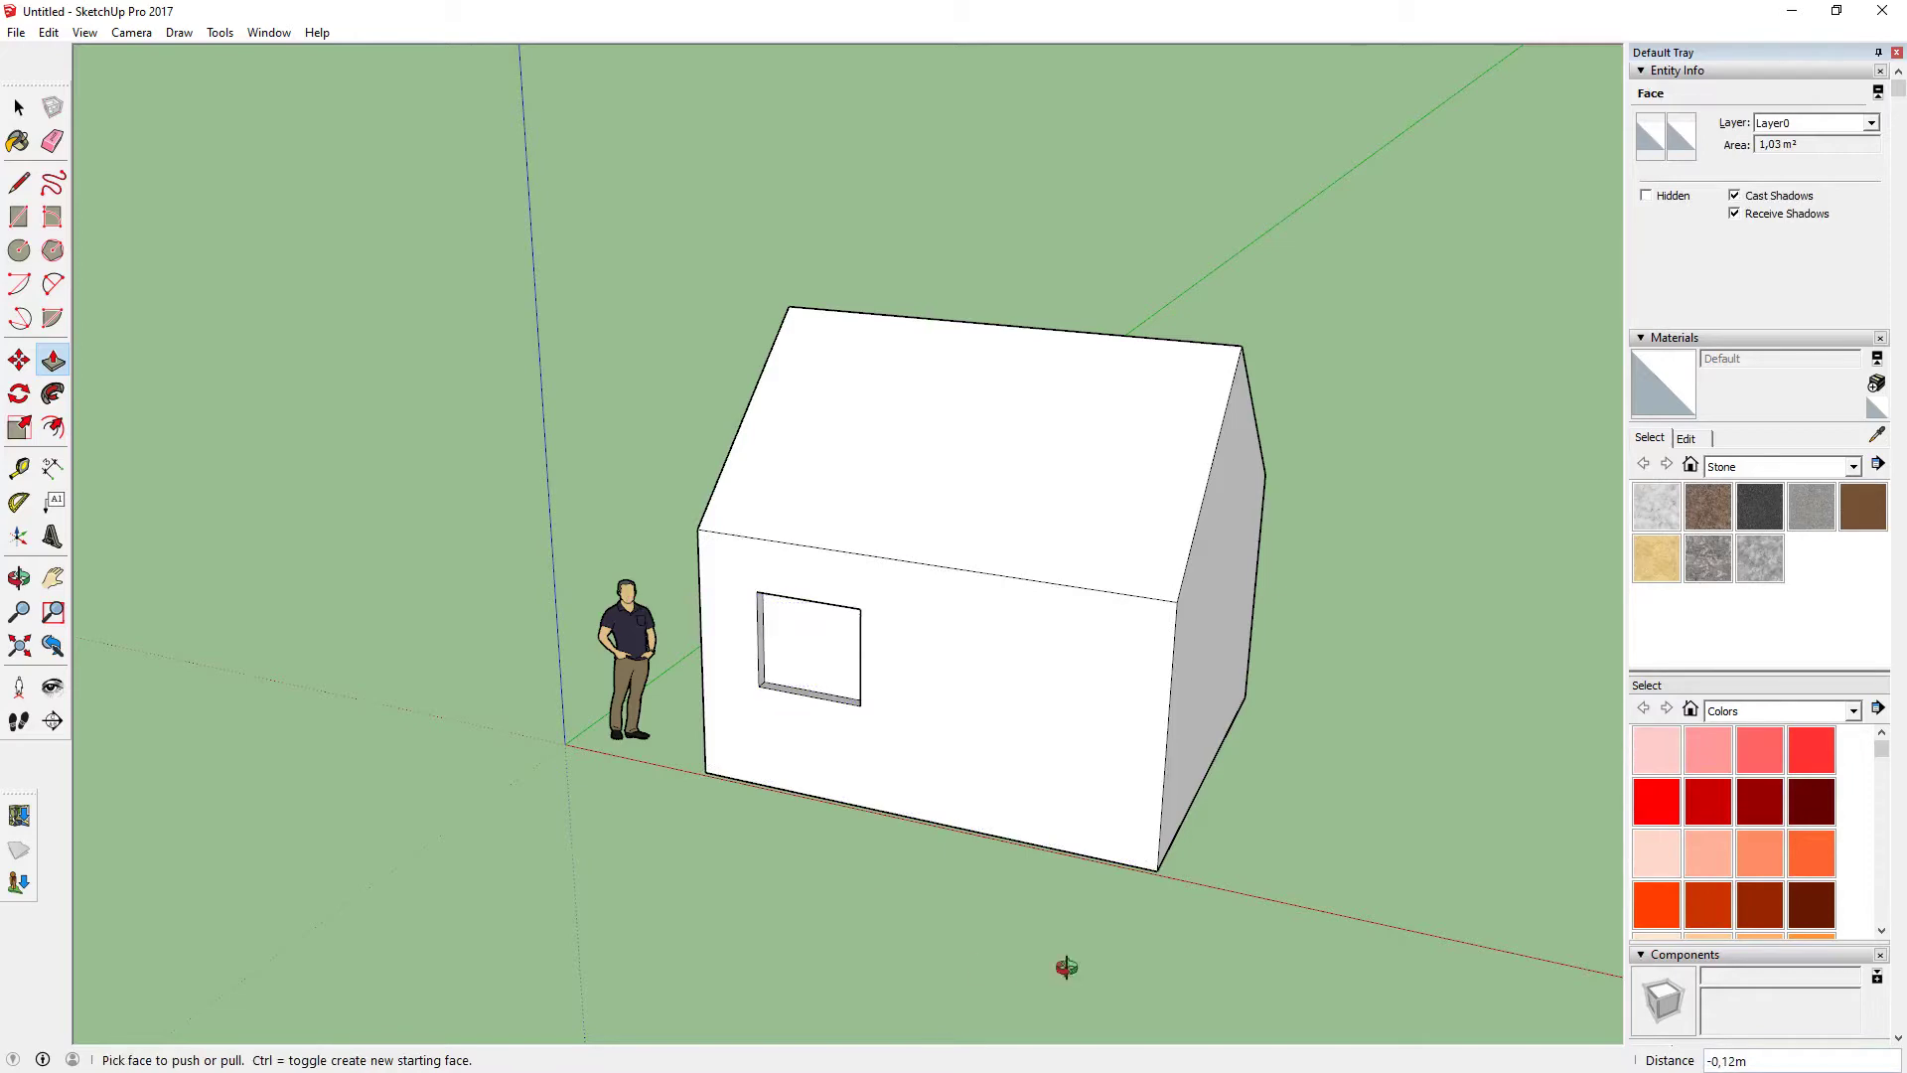
# Draw a rectangle about 0.44 by 0.38 m on the ground beside the house and extrude it into a tall chimney block
pyautogui.moveTo(1063, 966); pyautogui.dragTo(864, 898, button='middle')
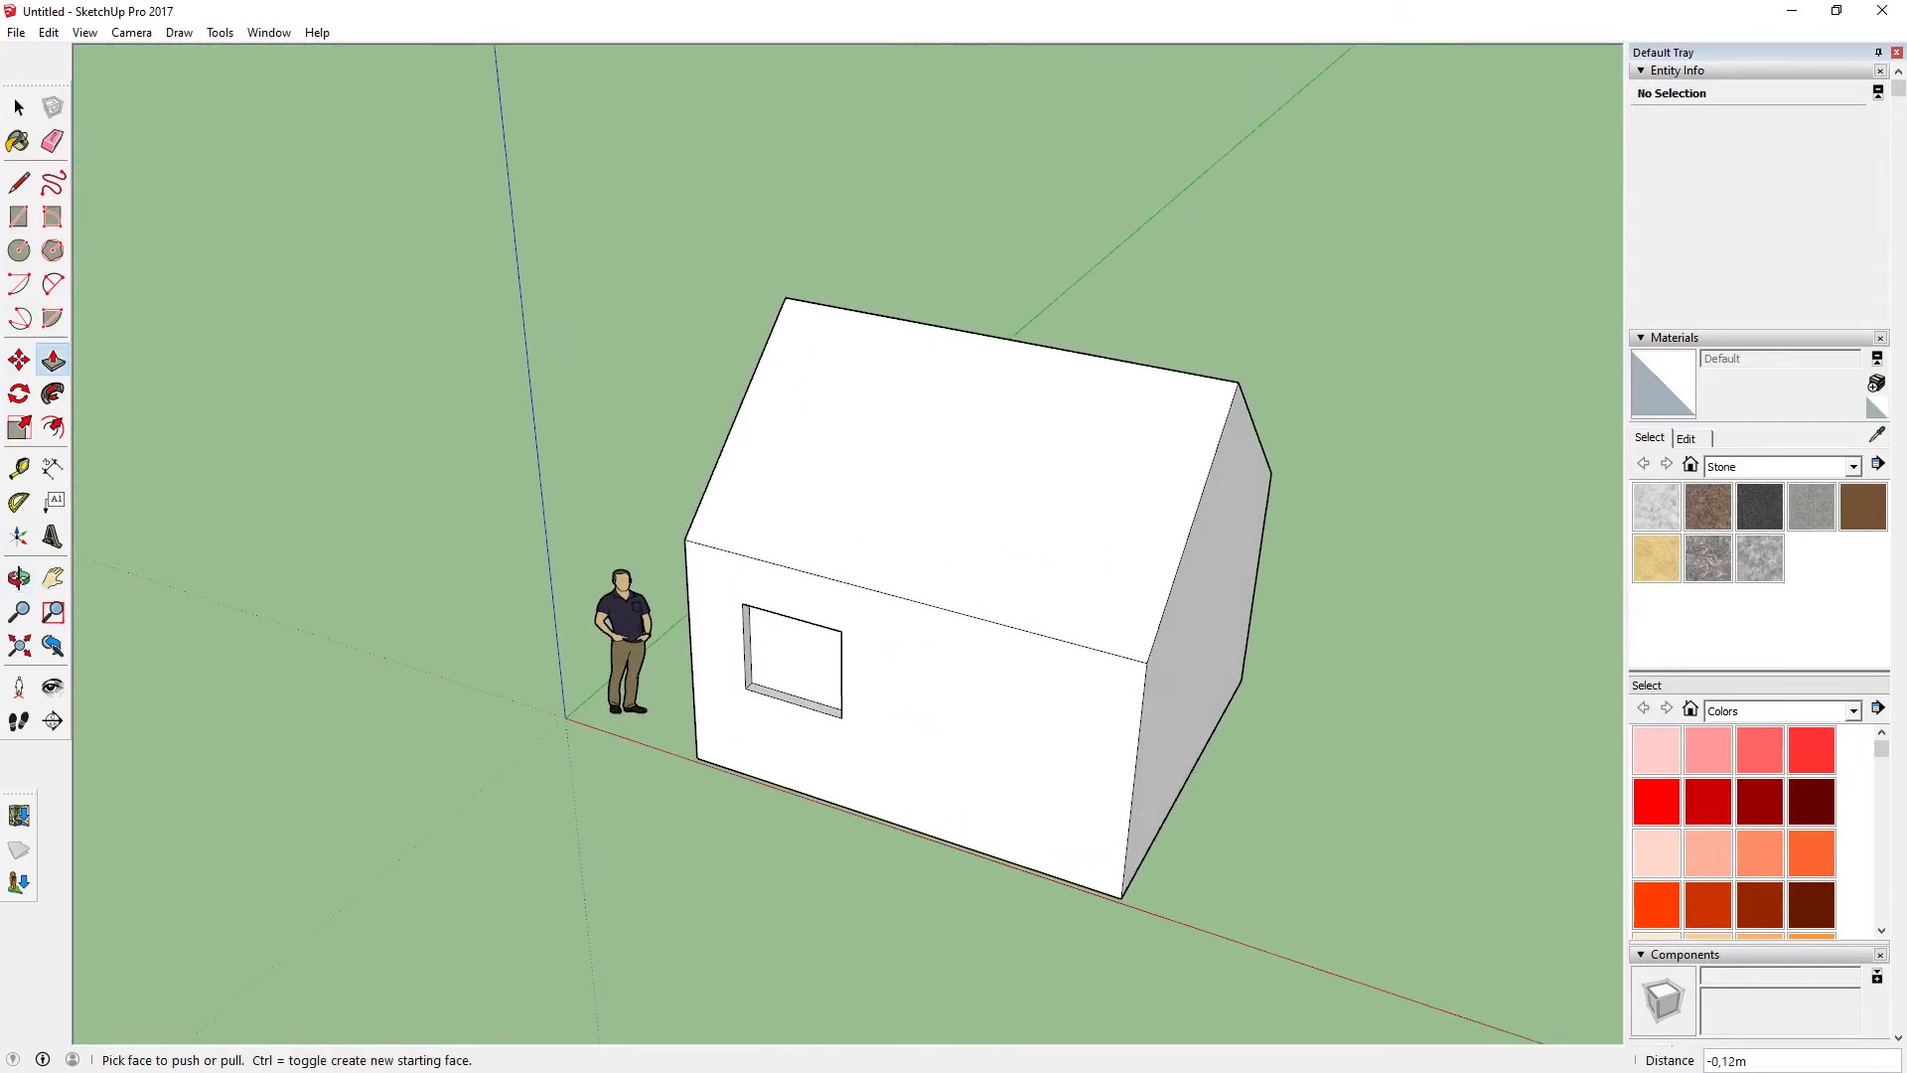
pyautogui.click(19, 217)
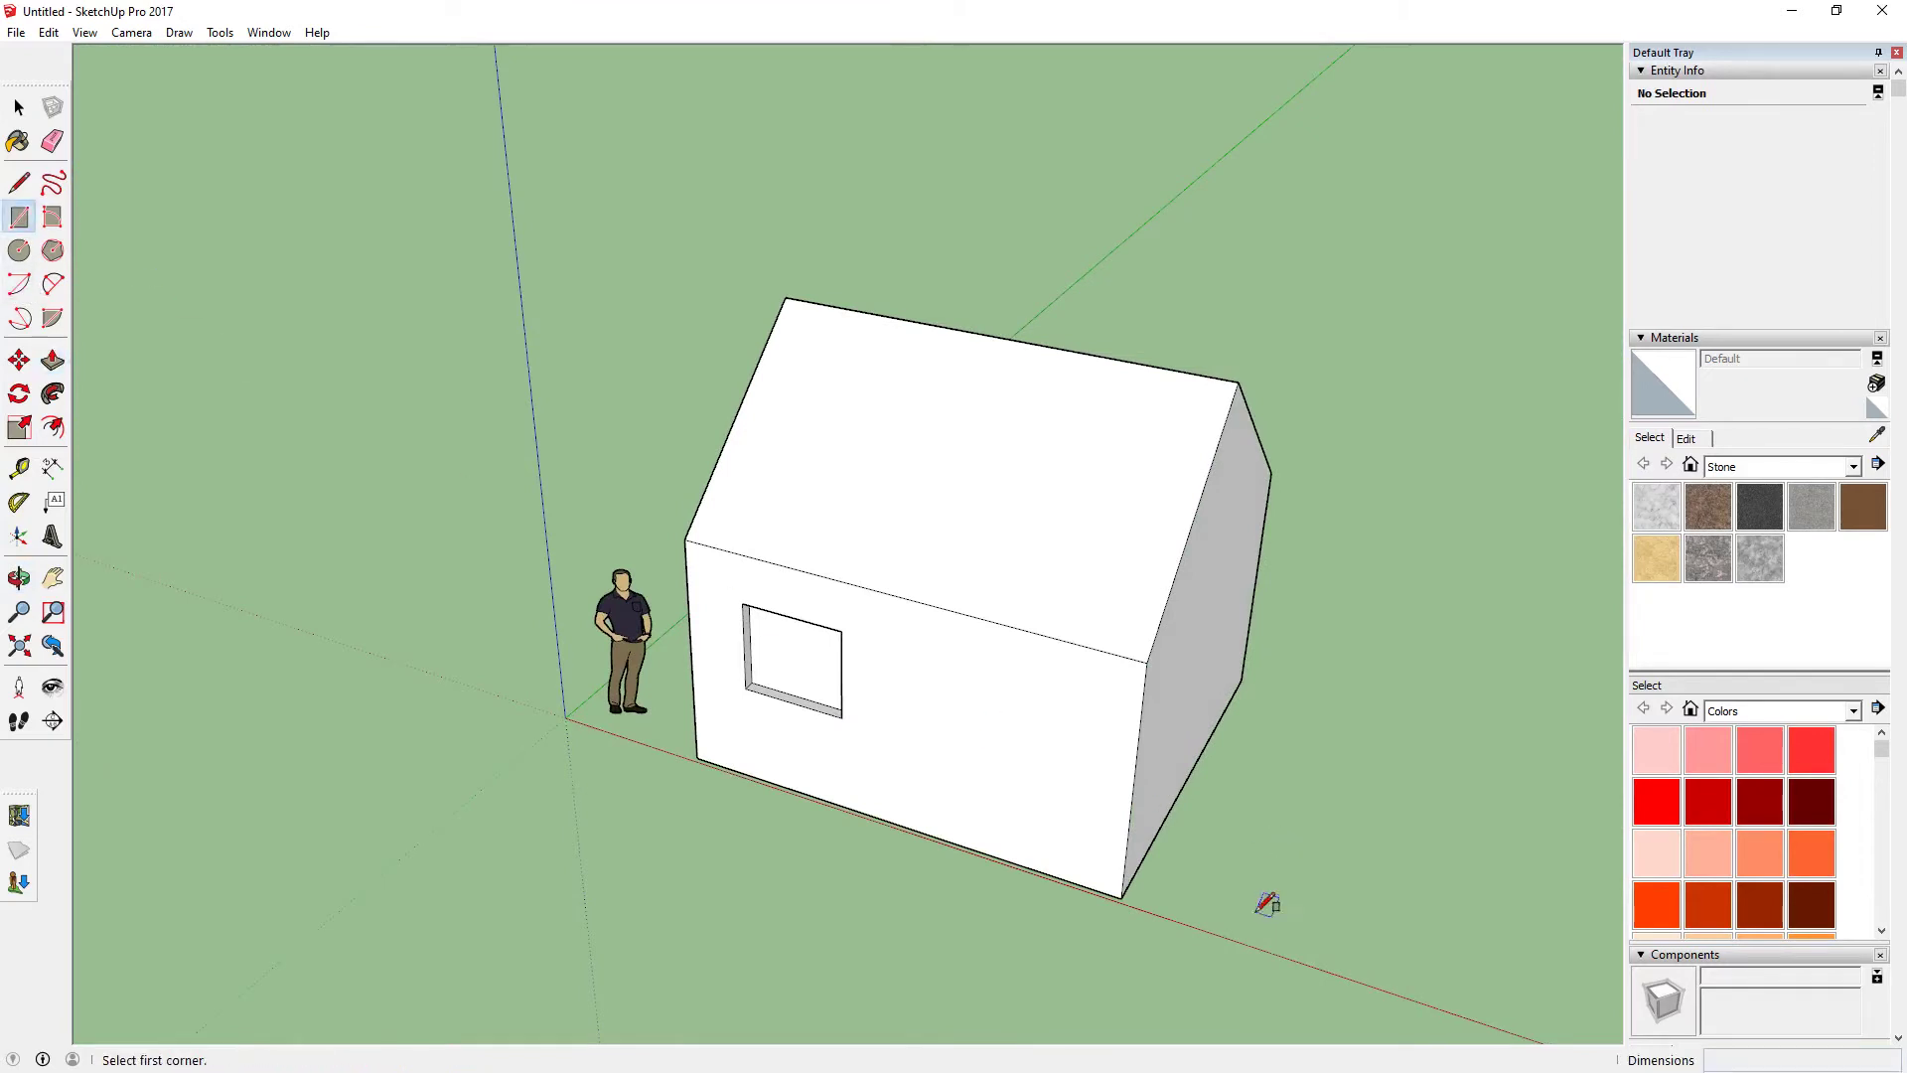
pyautogui.click(1249, 901)
pyautogui.click(1293, 936)
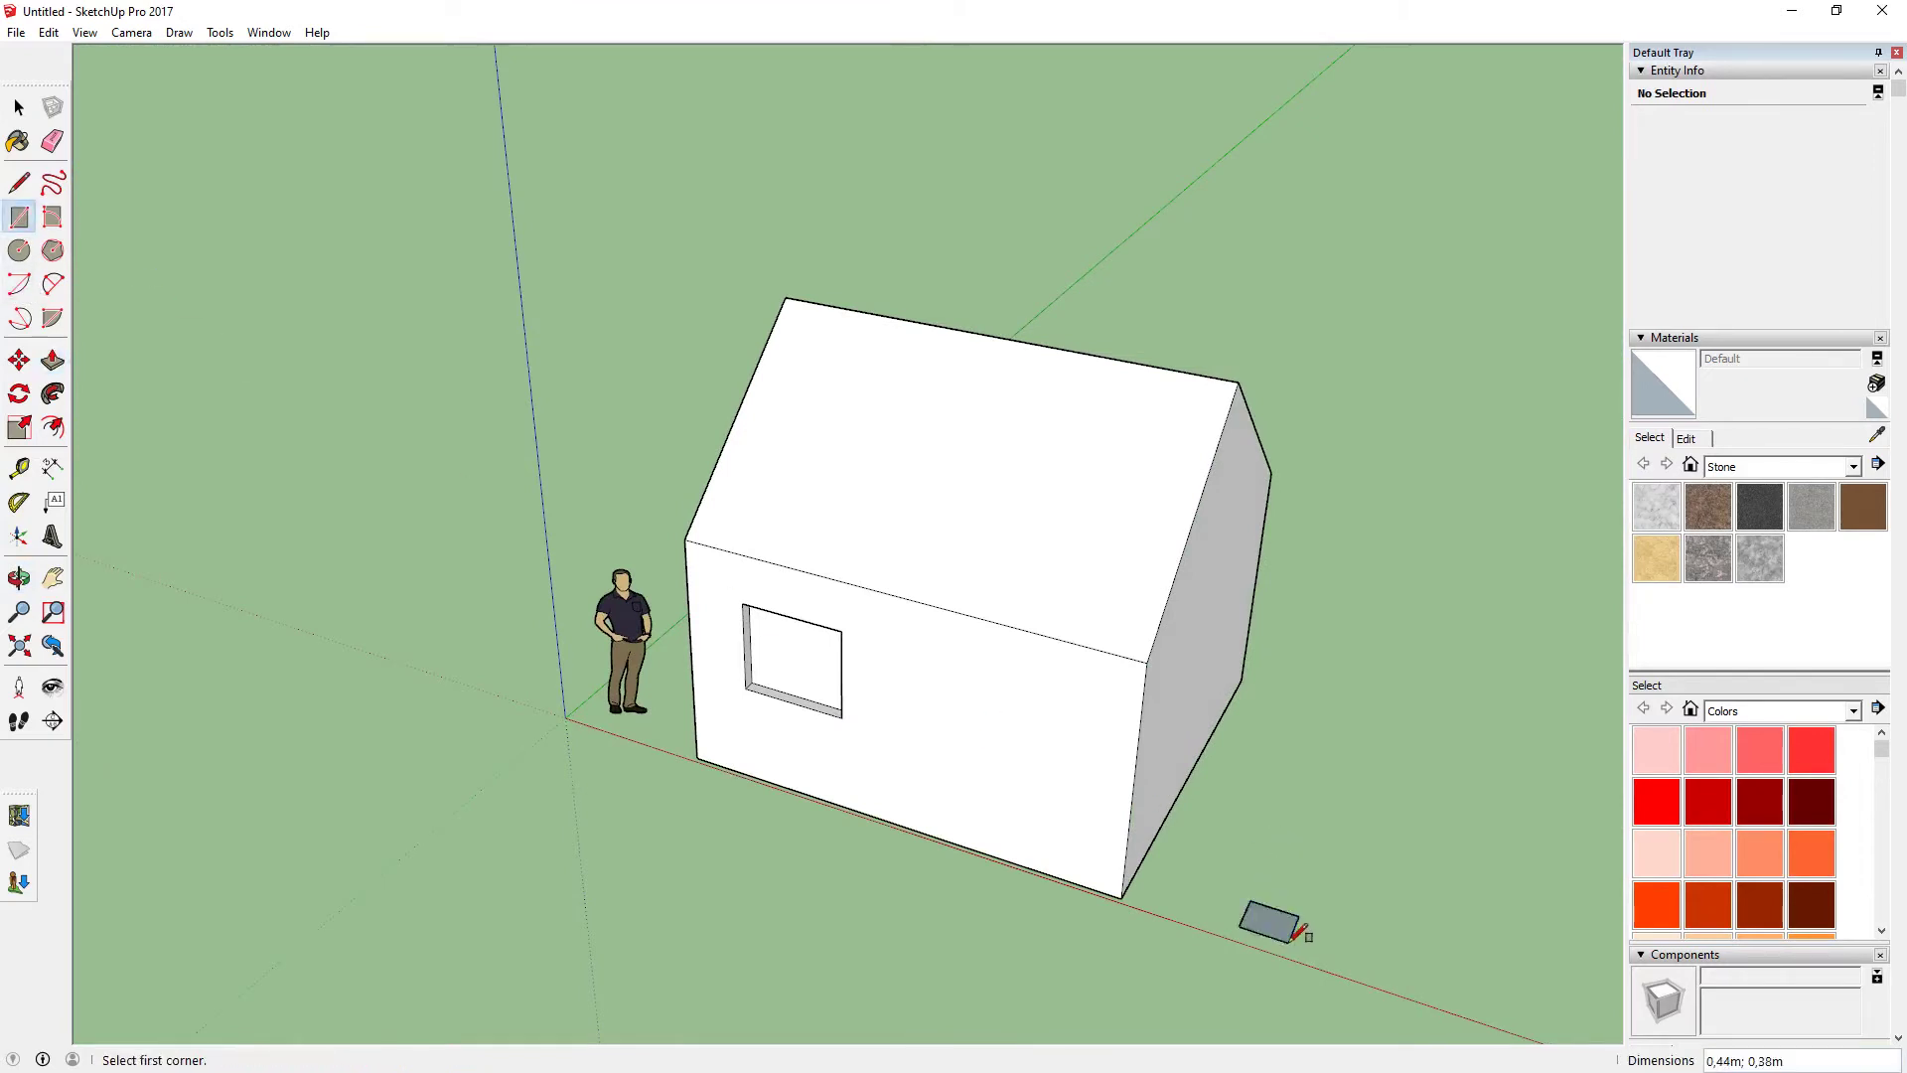
pyautogui.click(53, 359)
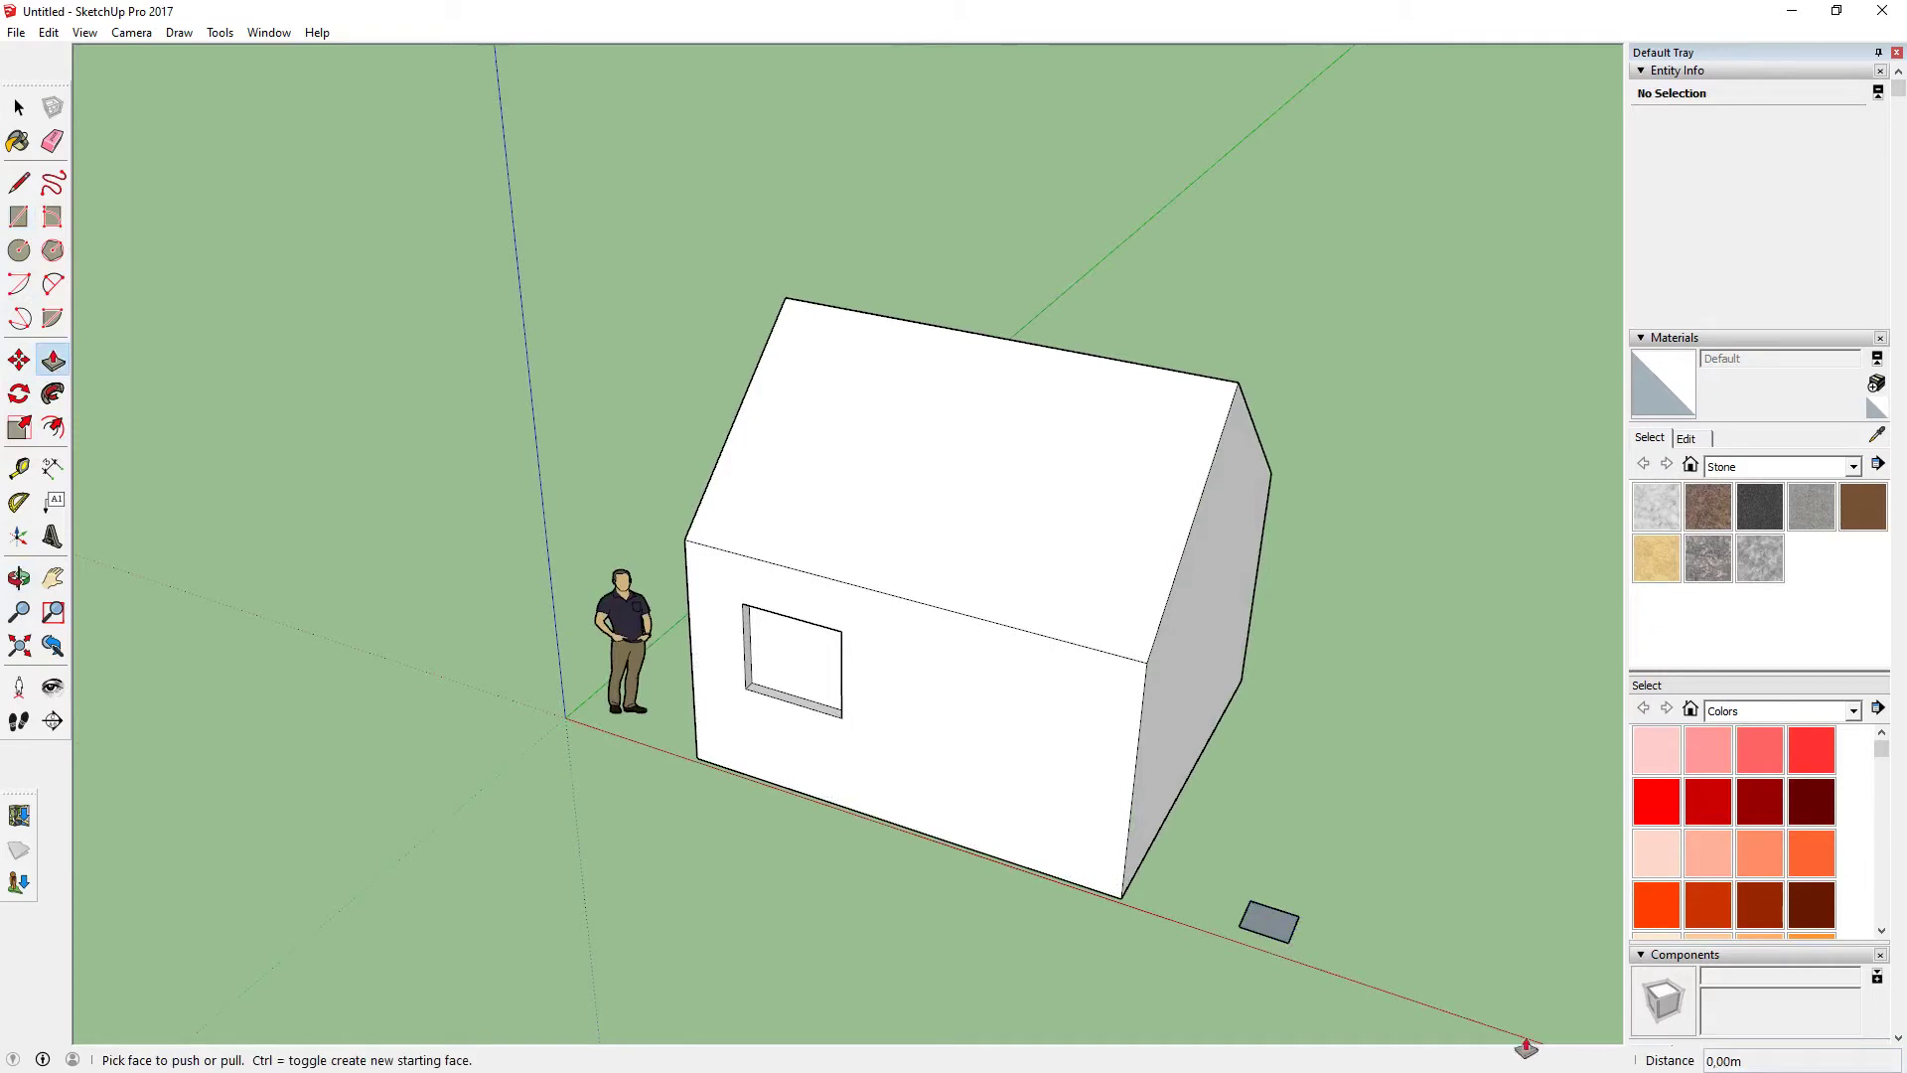
pyautogui.moveTo(1268, 938); pyautogui.dragTo(1280, 827)
pyautogui.click(1280, 827)
# Select the whole chimney block and move it onto the front roof slope so its base sinks into the roof
pyautogui.scroll(-1, 1291, 943)
pyautogui.click(19, 107)
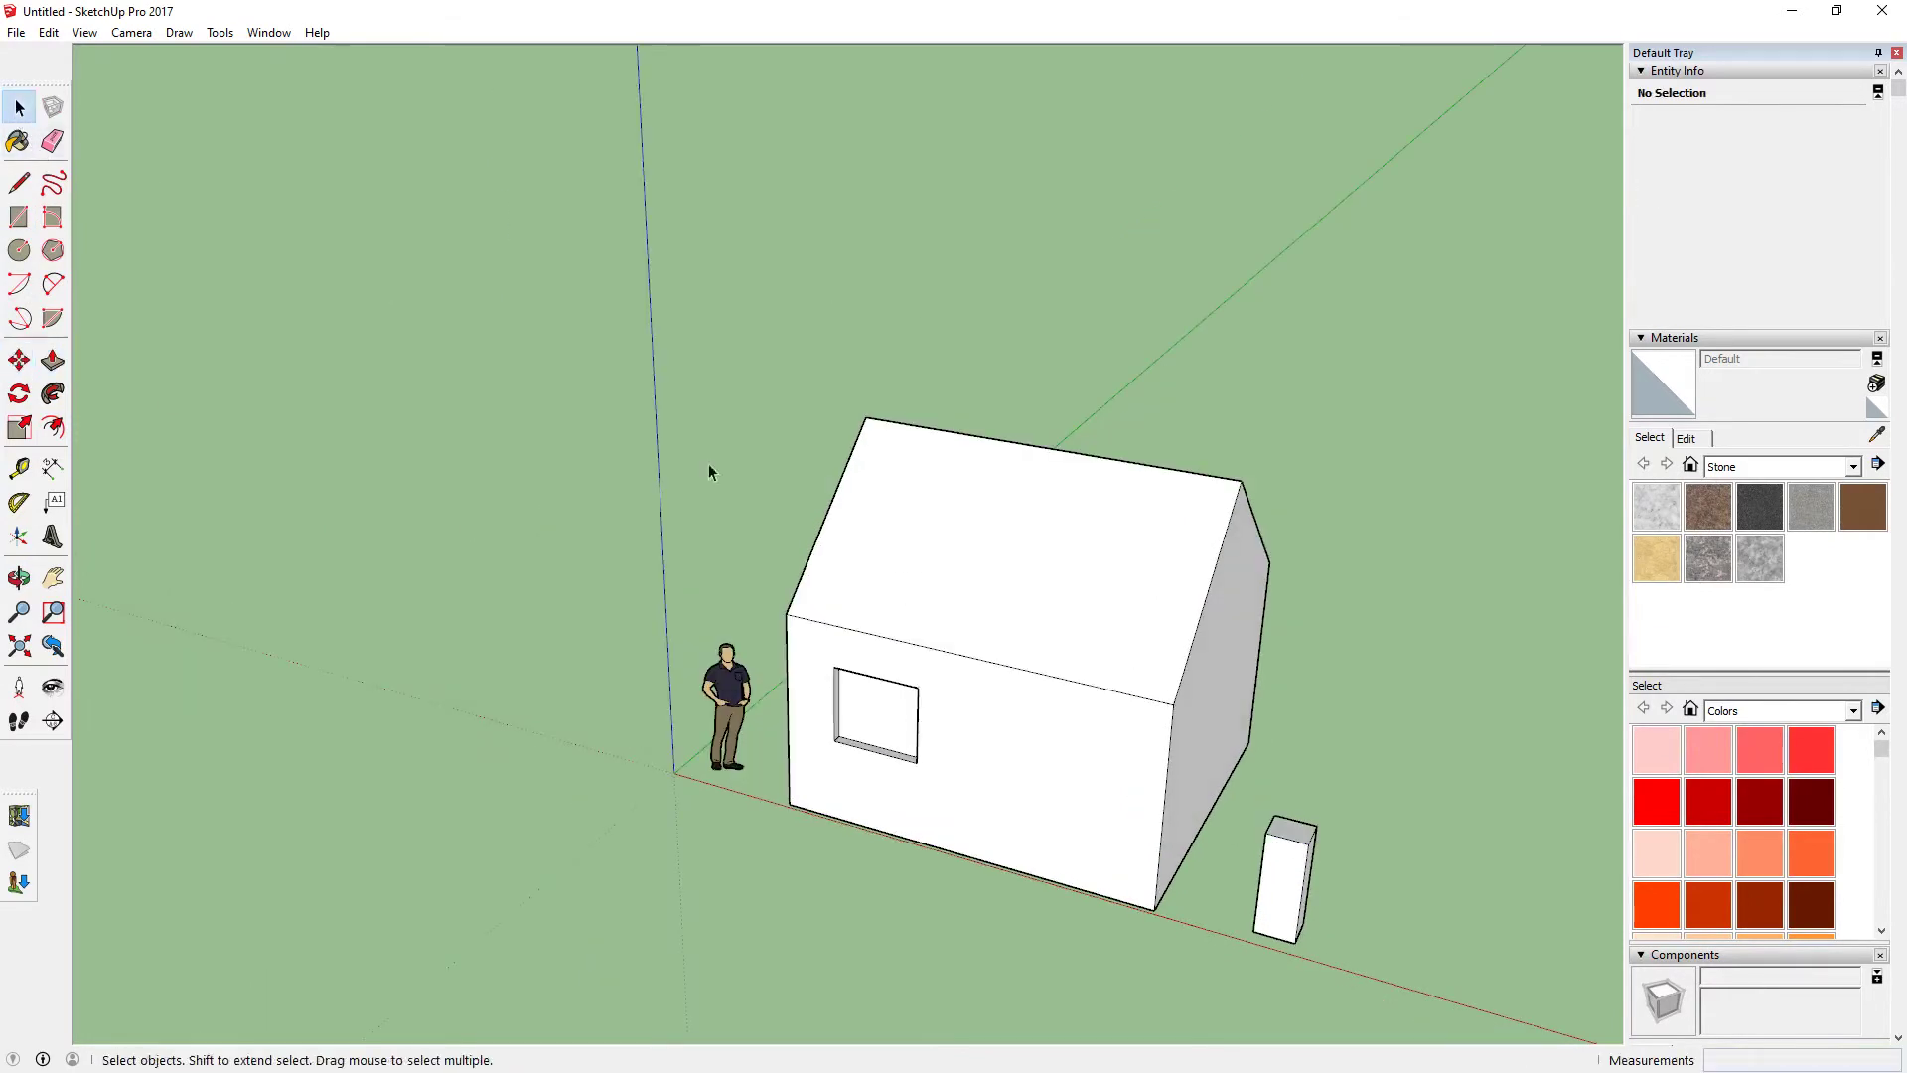
pyautogui.doubleClick(1285, 880)
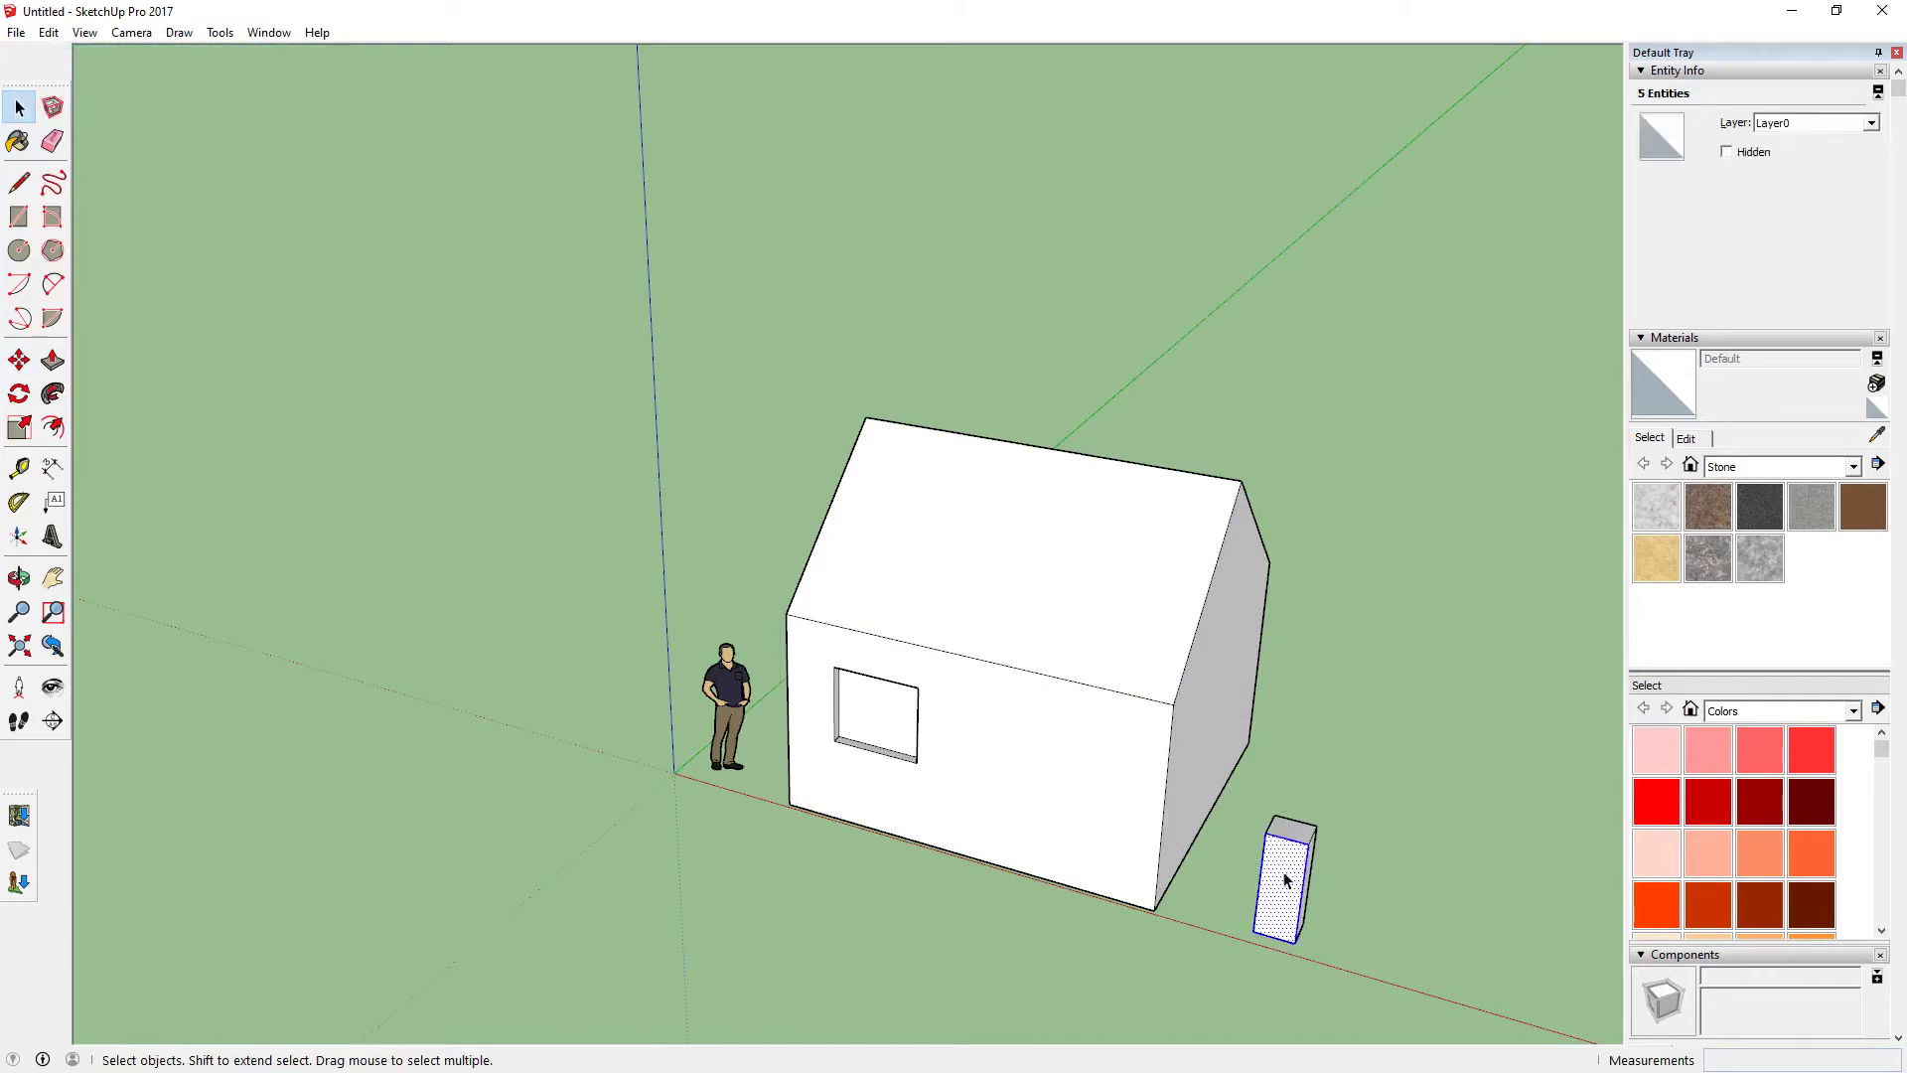
pyautogui.click(1284, 879)
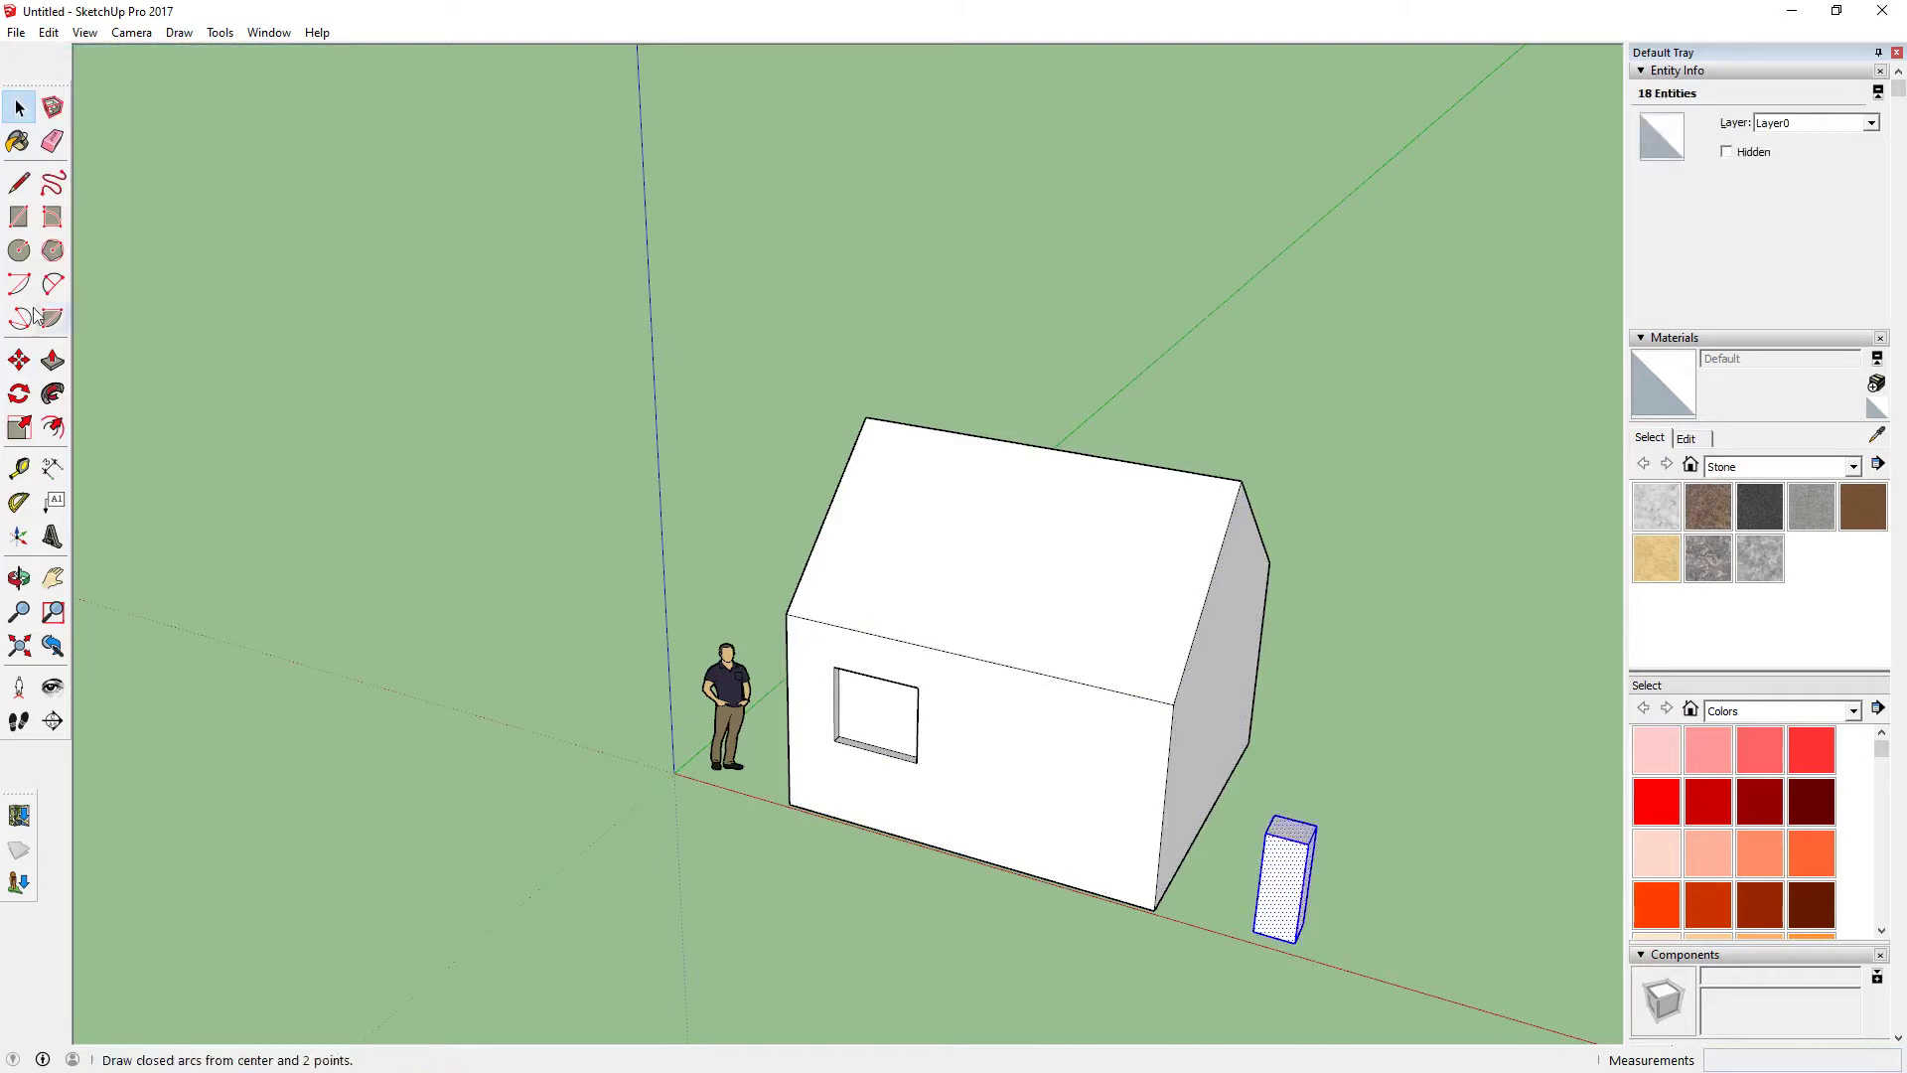
pyautogui.click(19, 359)
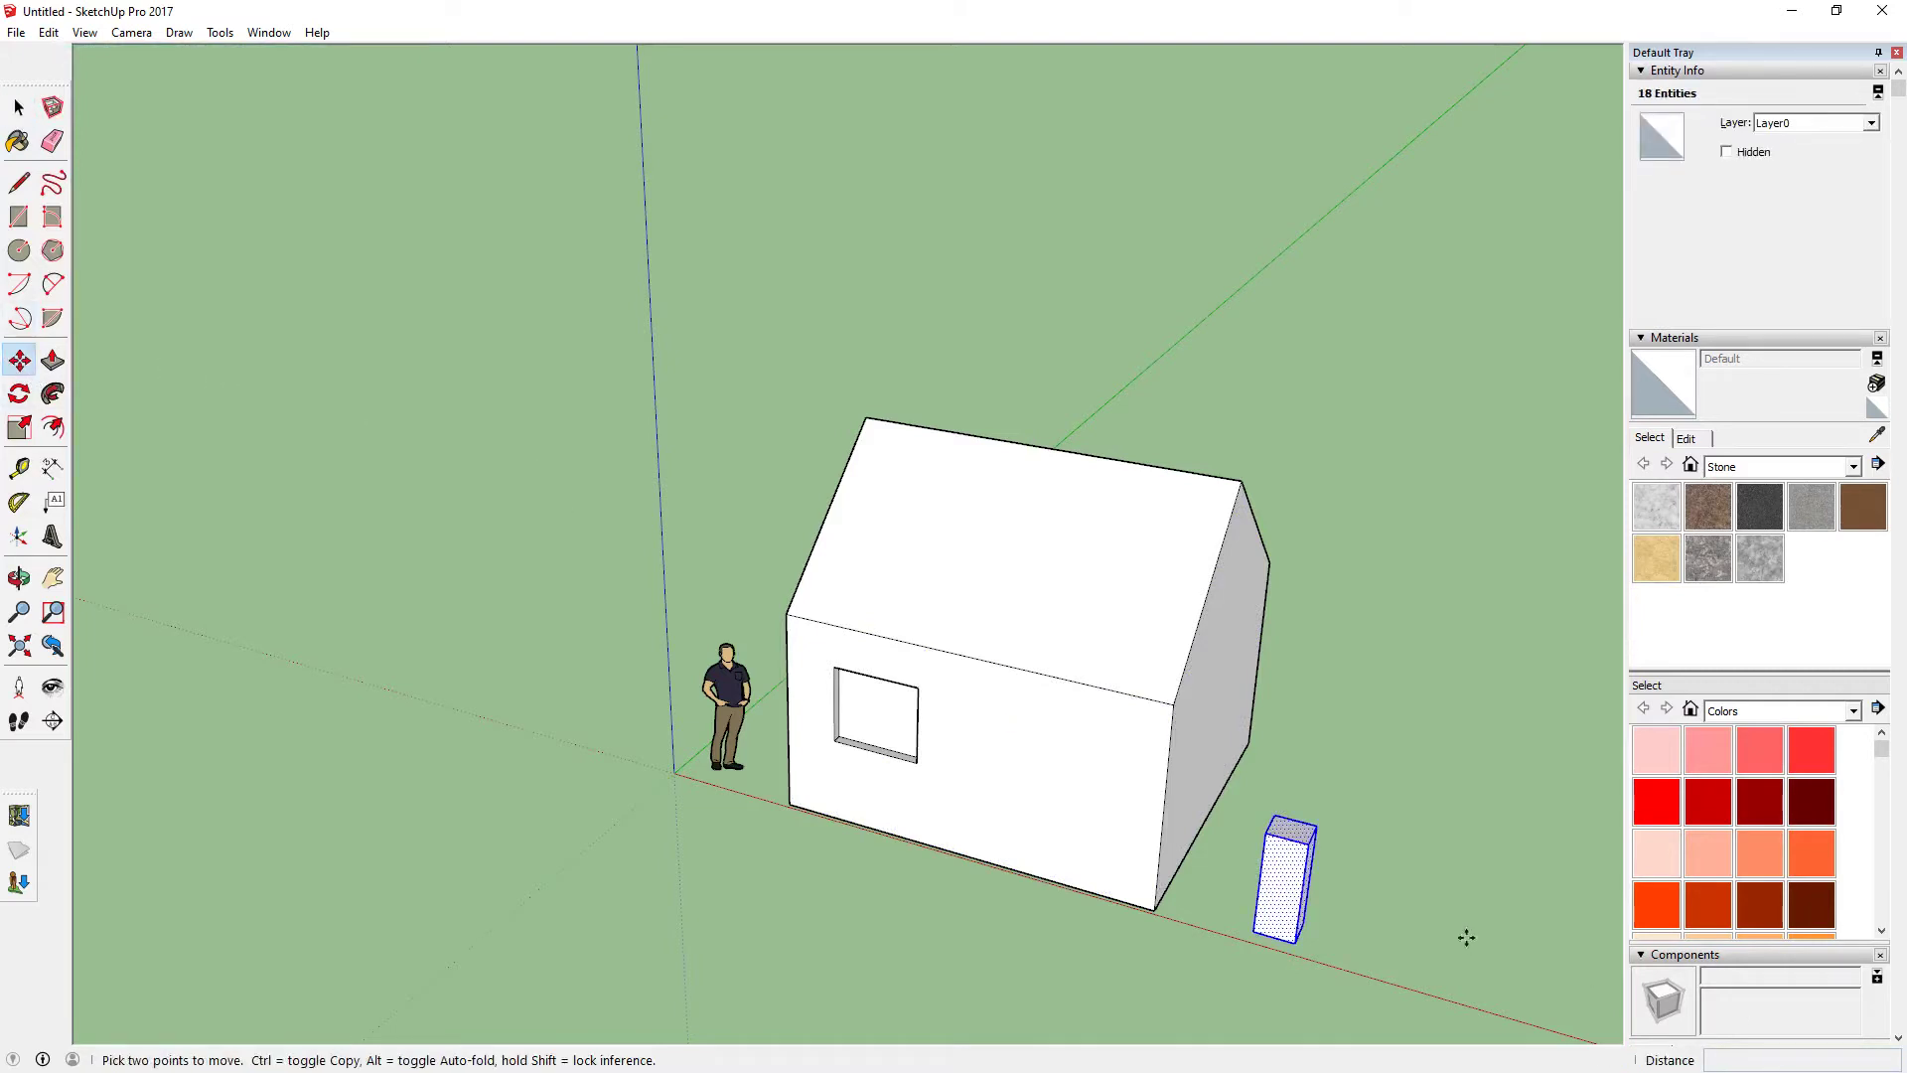
pyautogui.click(1396, 926)
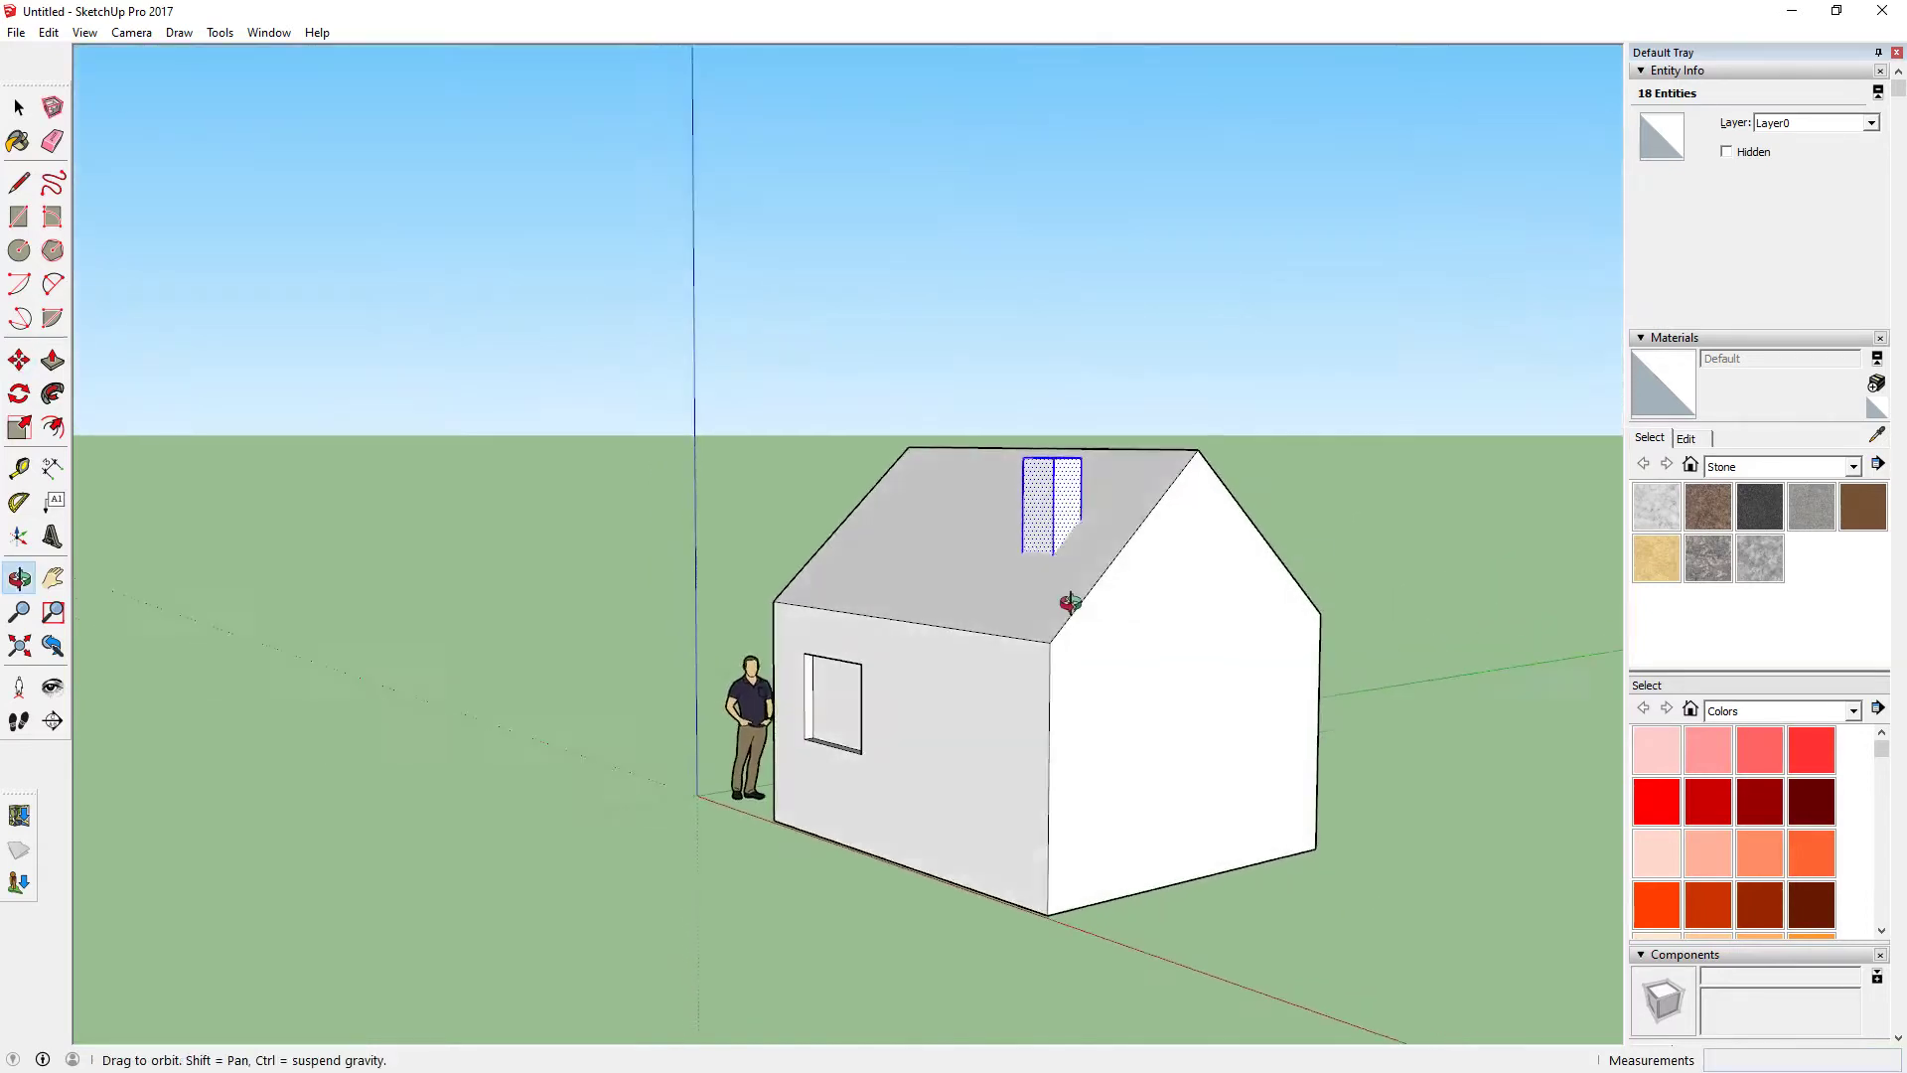
# Intersect the faces of the connected house geometry with the model where the chimney passes through the roof
pyautogui.scroll(3, 1064, 596)
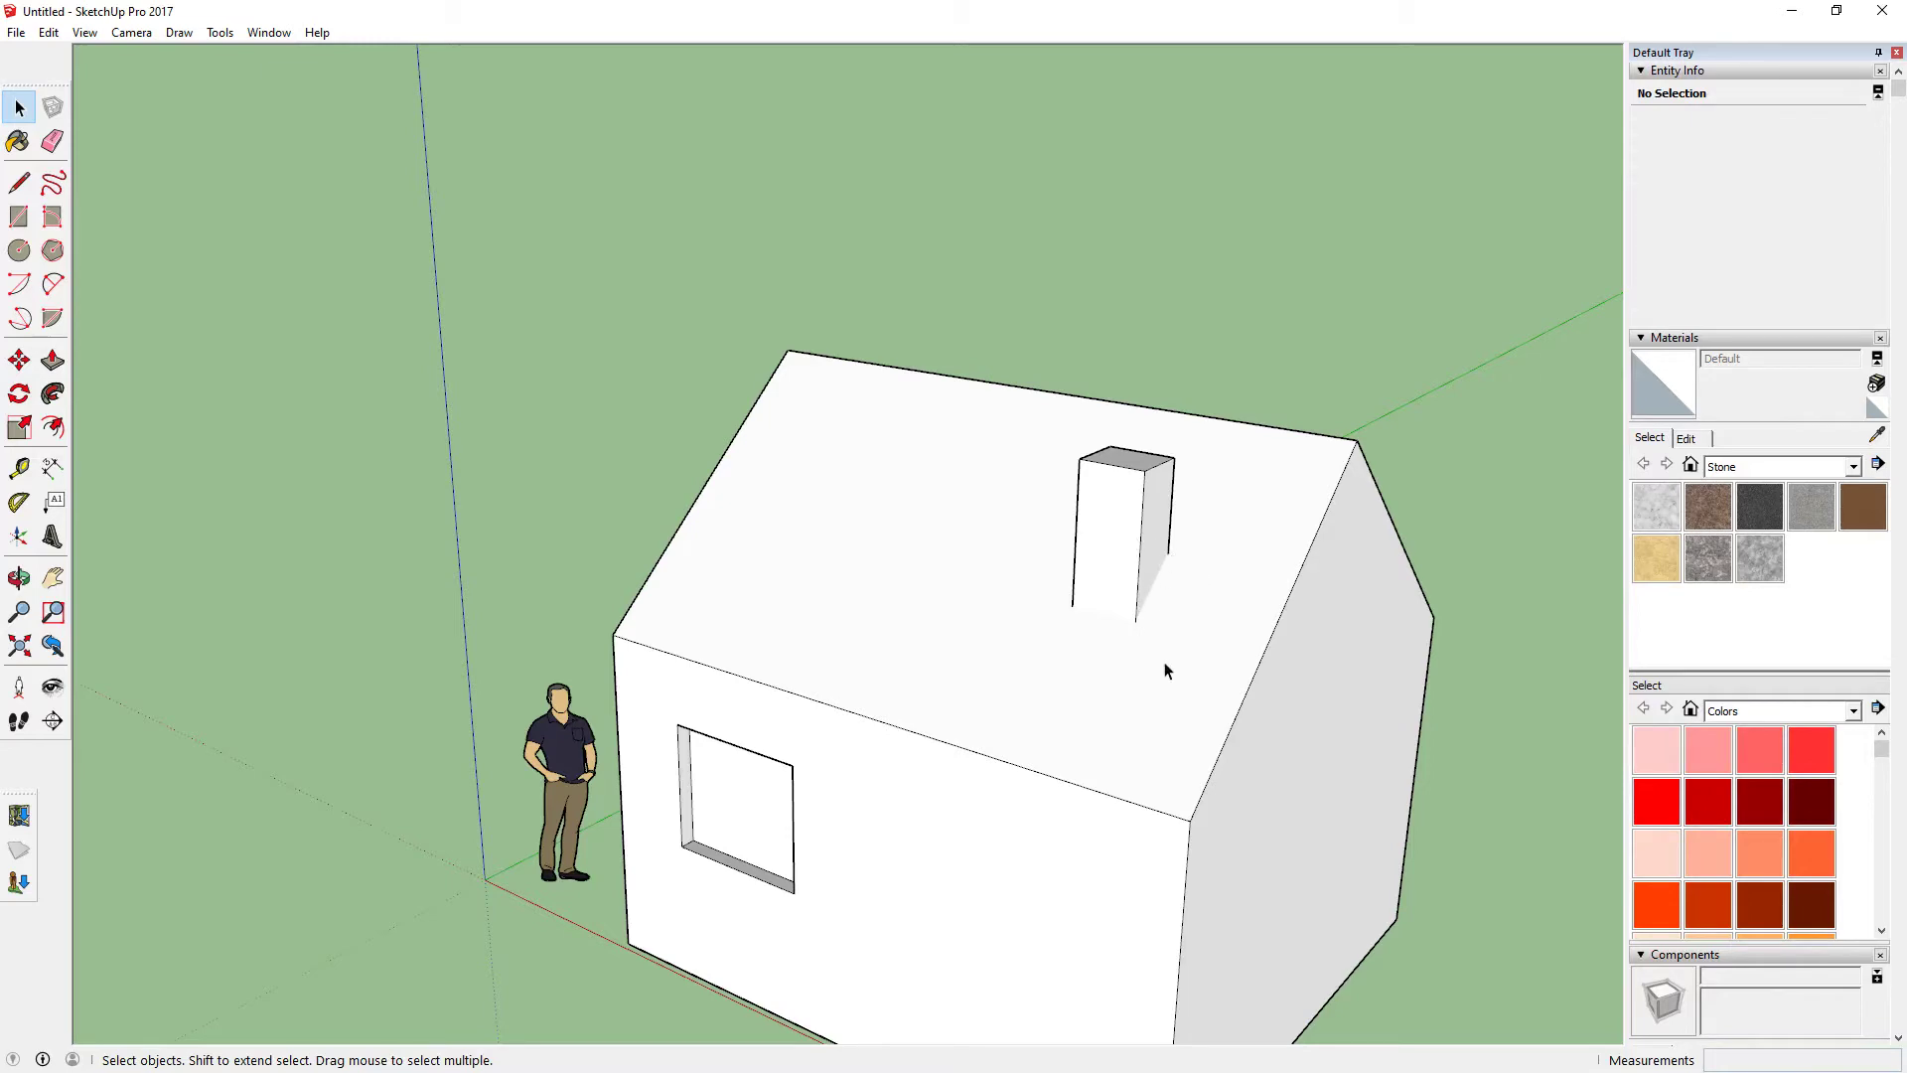
pyautogui.moveTo(1164, 663); pyautogui.dragTo(1204, 387, button='middle')
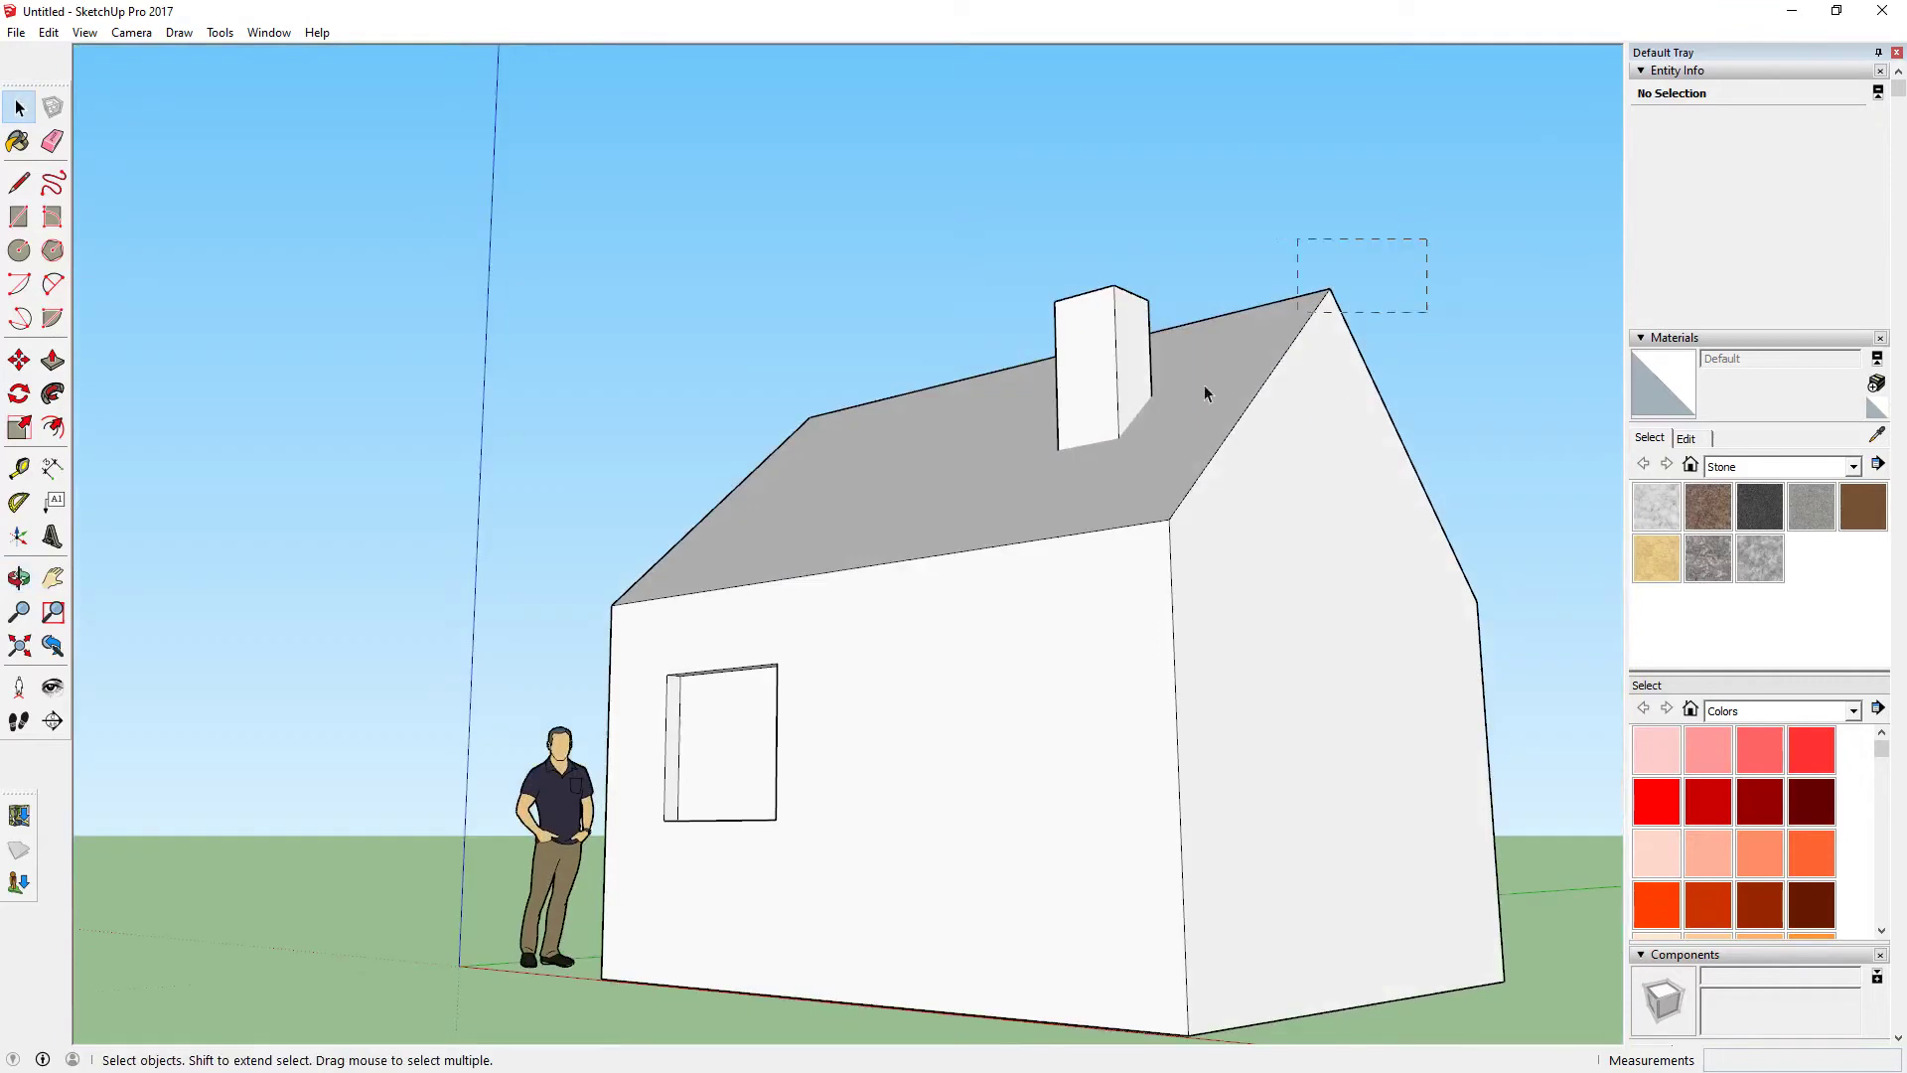
pyautogui.tripleClick(1204, 391)
pyautogui.rightClick(1081, 444)
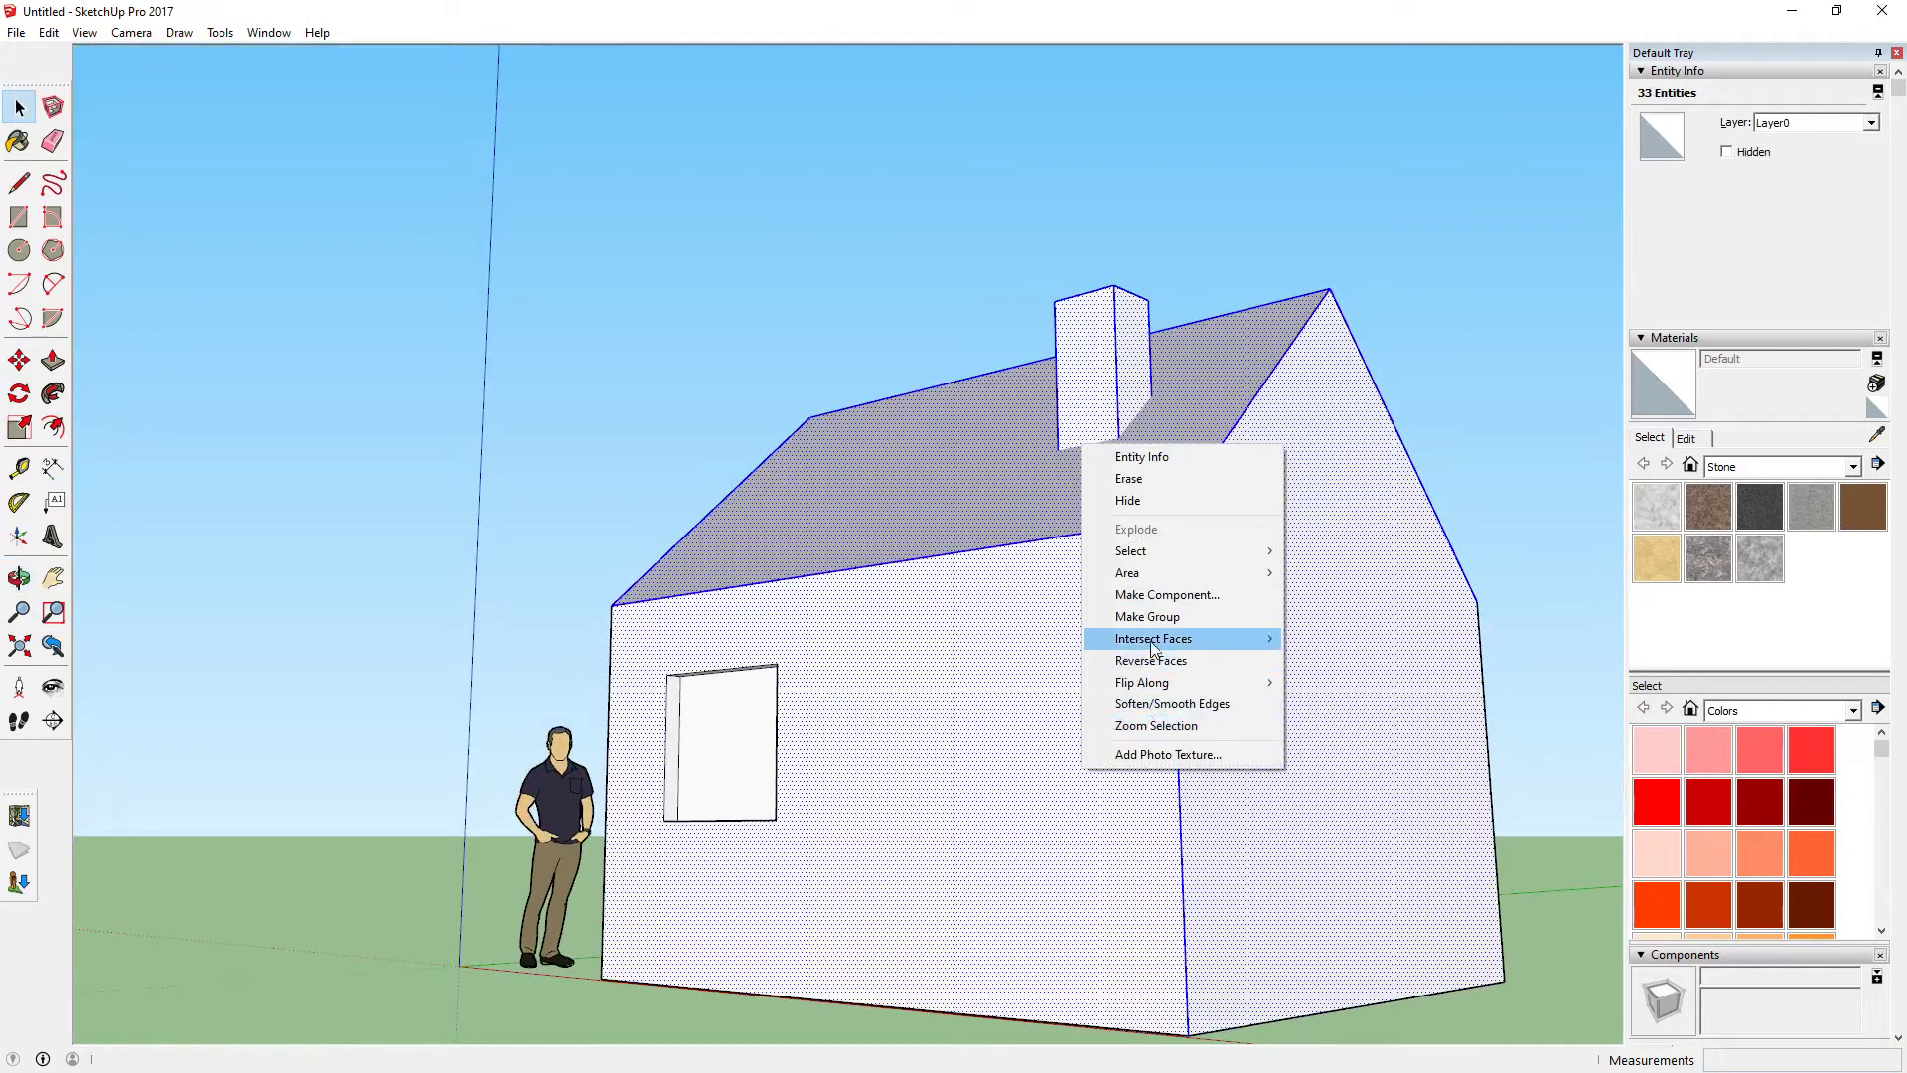
pyautogui.moveTo(1170, 637)
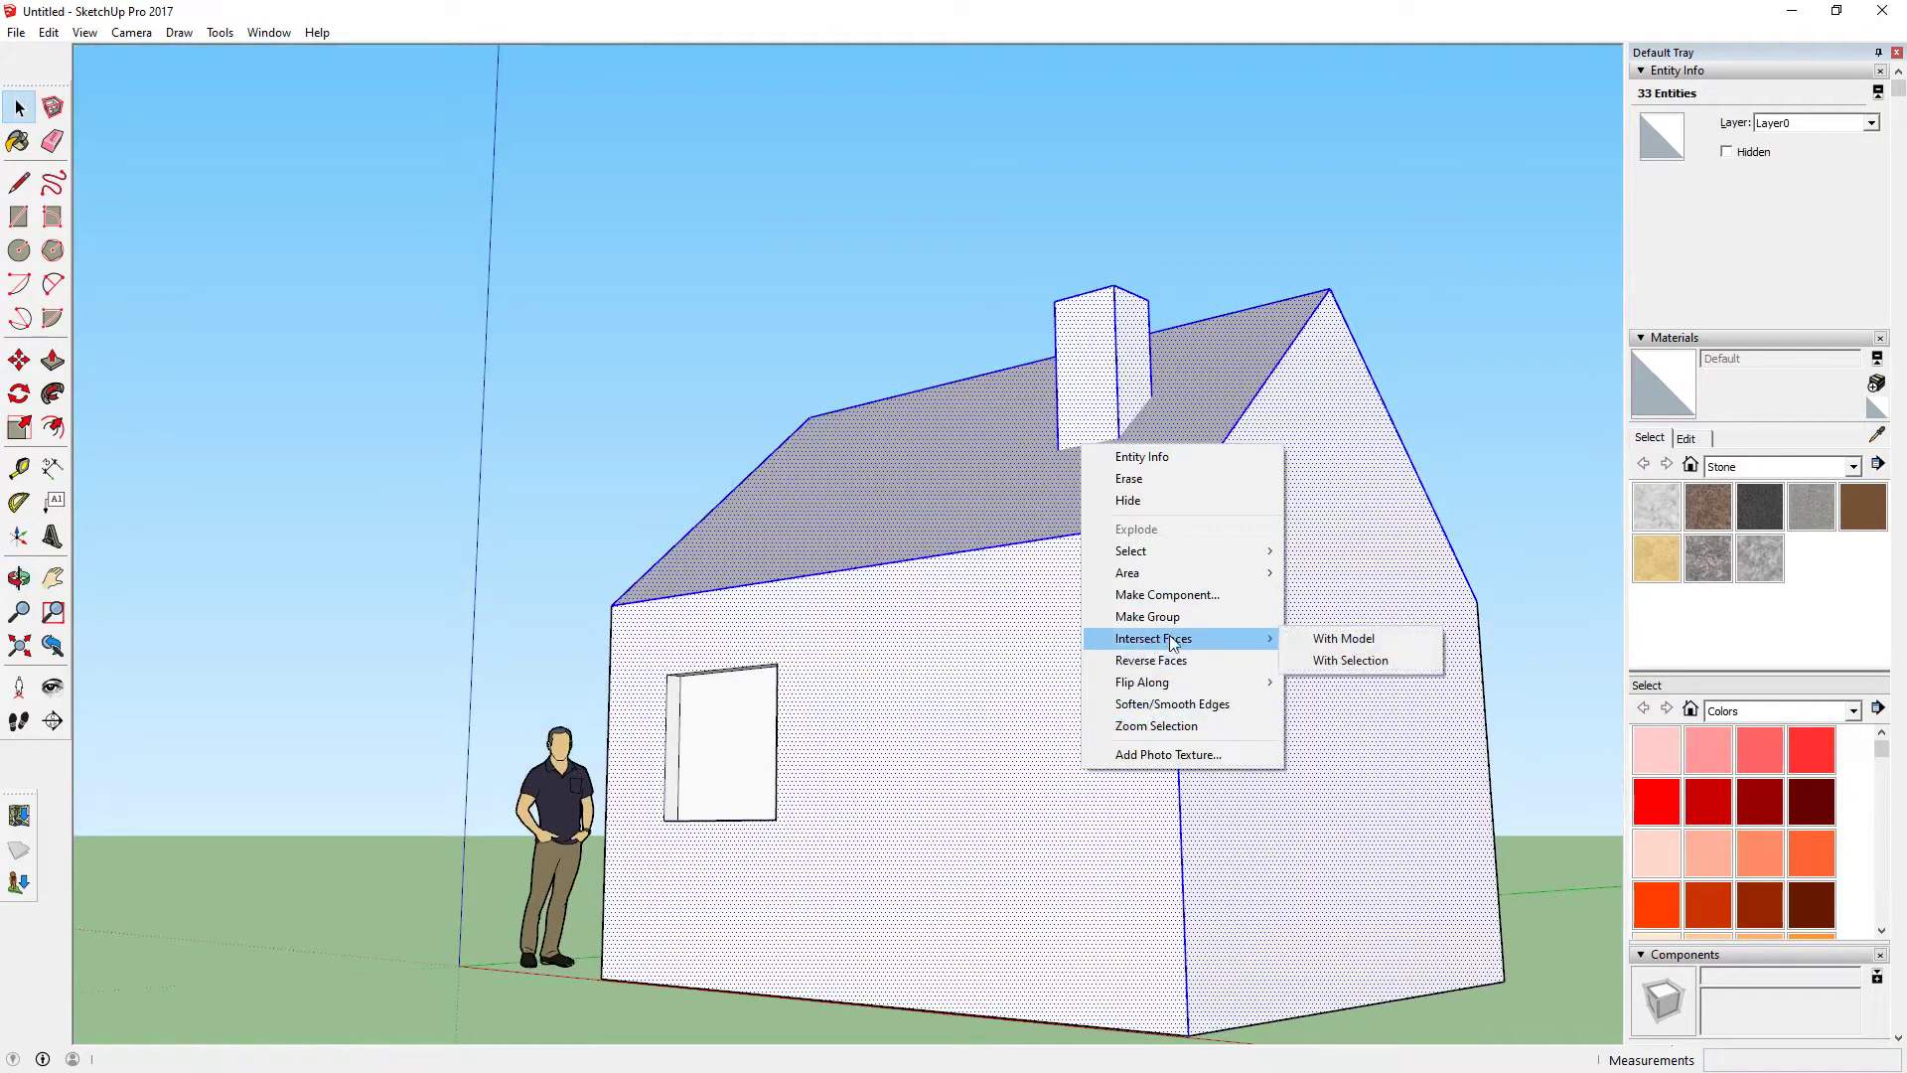
pyautogui.click(1358, 640)
# Delete the house's floor face and the scale figure standing beside it
pyautogui.moveTo(1194, 561); pyautogui.dragTo(1152, 328, button='middle')
pyautogui.click(1170, 967)
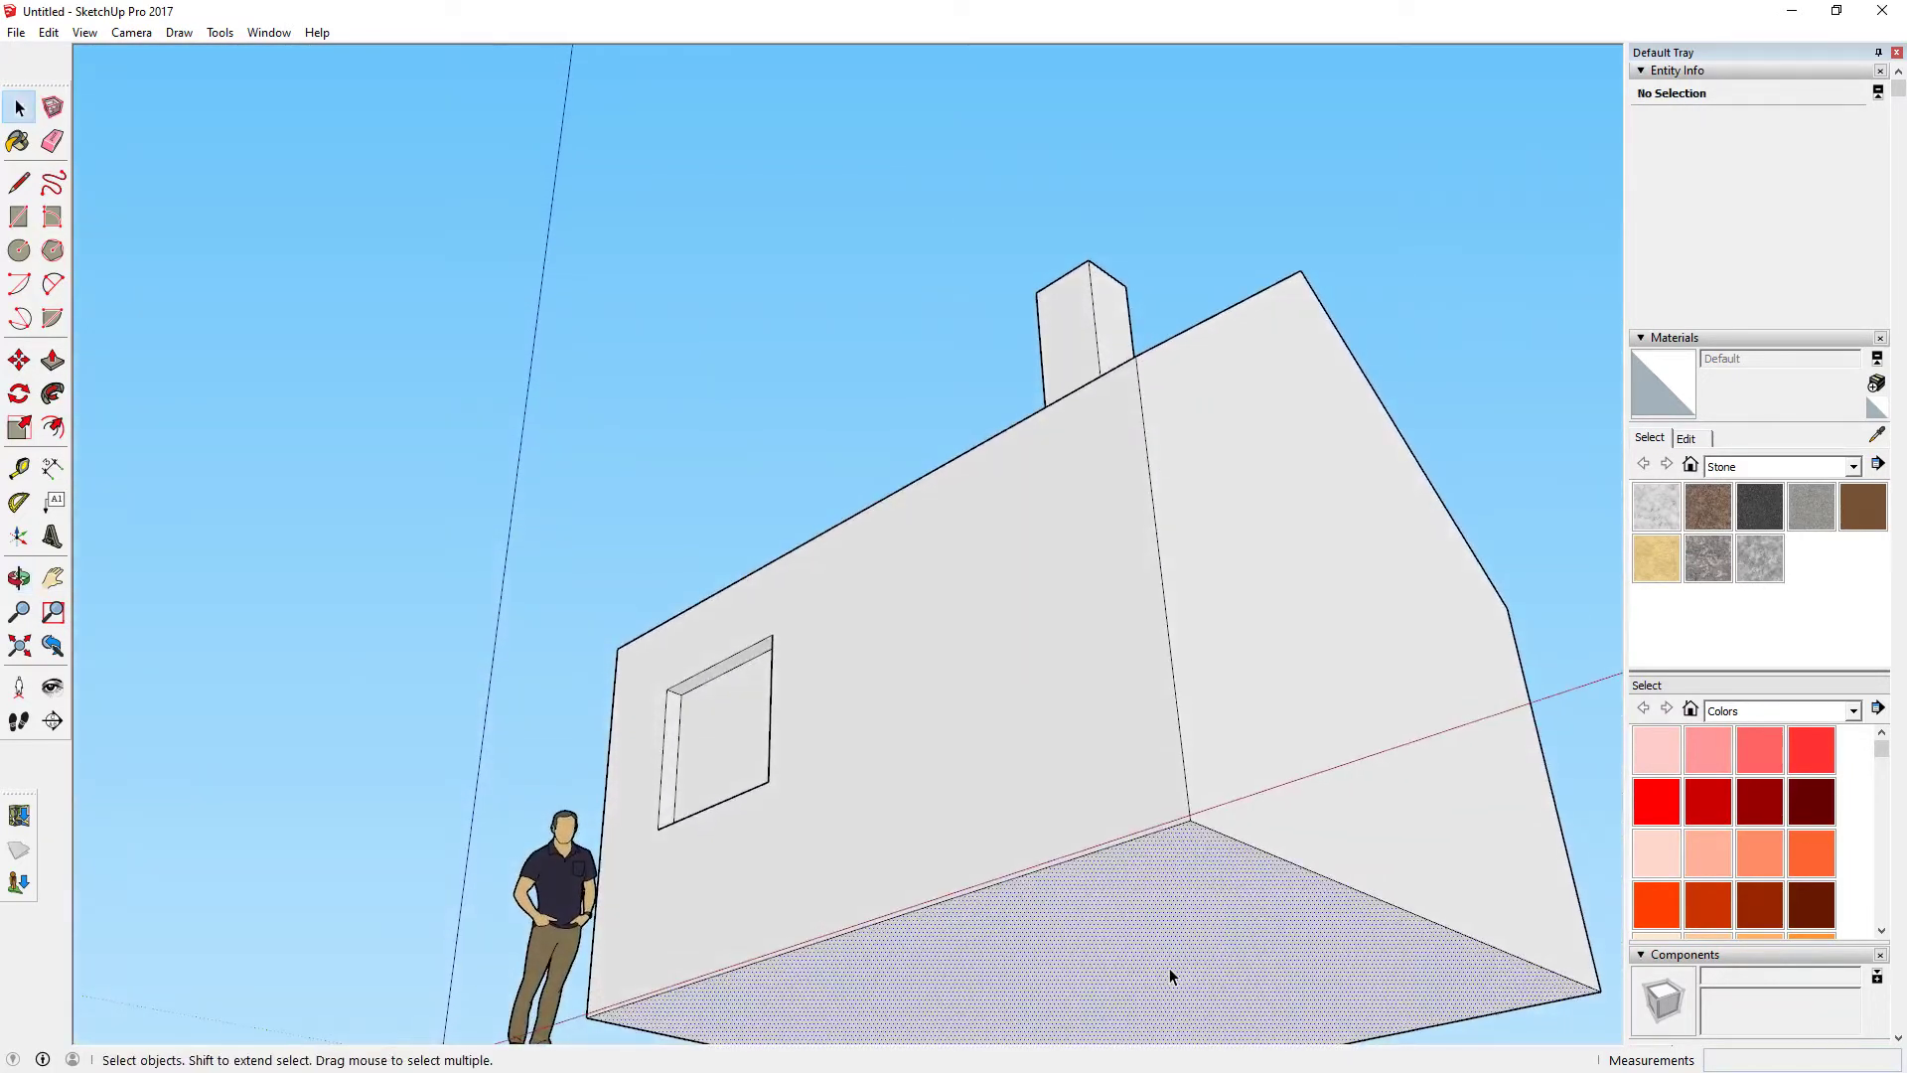
pyautogui.press('Delete')
pyautogui.moveTo(1003, 666); pyautogui.dragTo(1065, 574, button='middle')
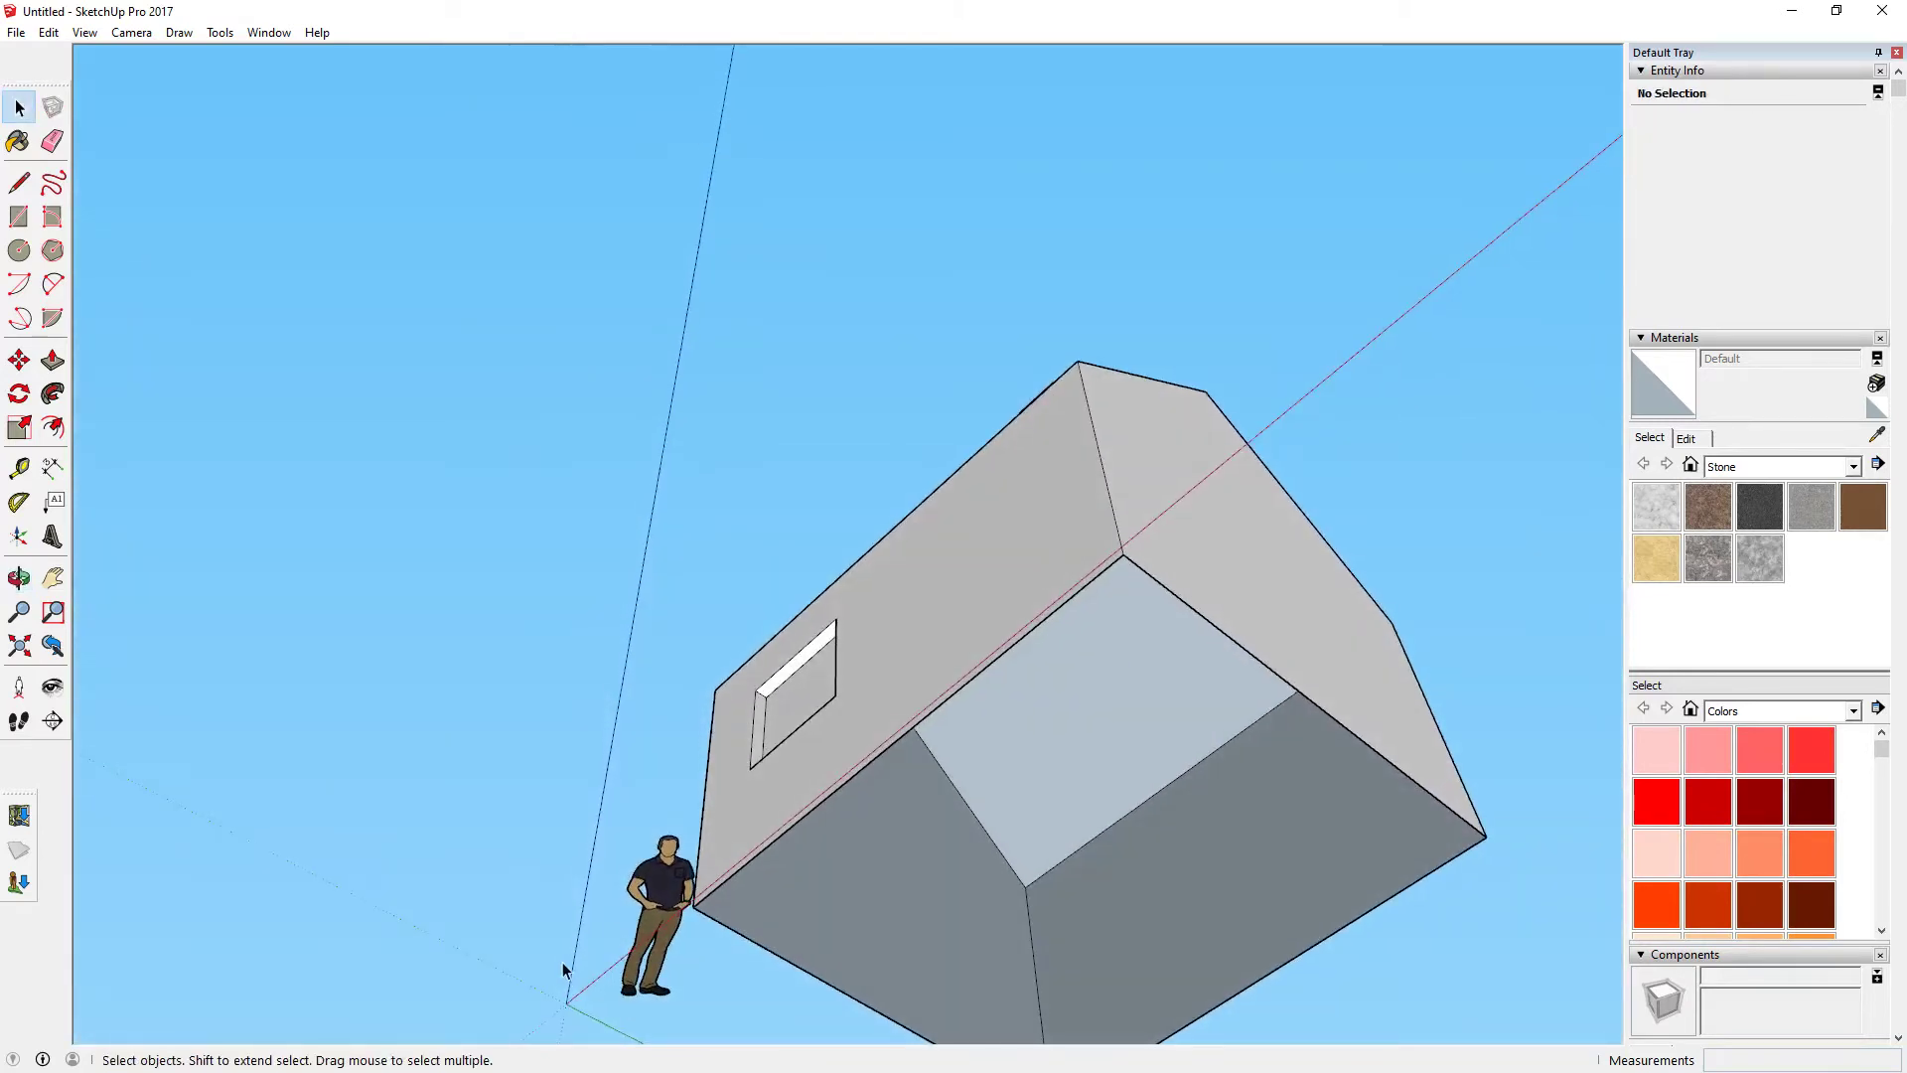
pyautogui.click(678, 842)
pyautogui.press('Delete')
# Delete the faces of the chimney portion that protrudes below the roof inside the house
pyautogui.moveTo(678, 842); pyautogui.dragTo(1353, 390, button='middle')
pyautogui.scroll(5, 1033, 503)
pyautogui.moveTo(1029, 504); pyautogui.dragTo(784, 247, button='middle')
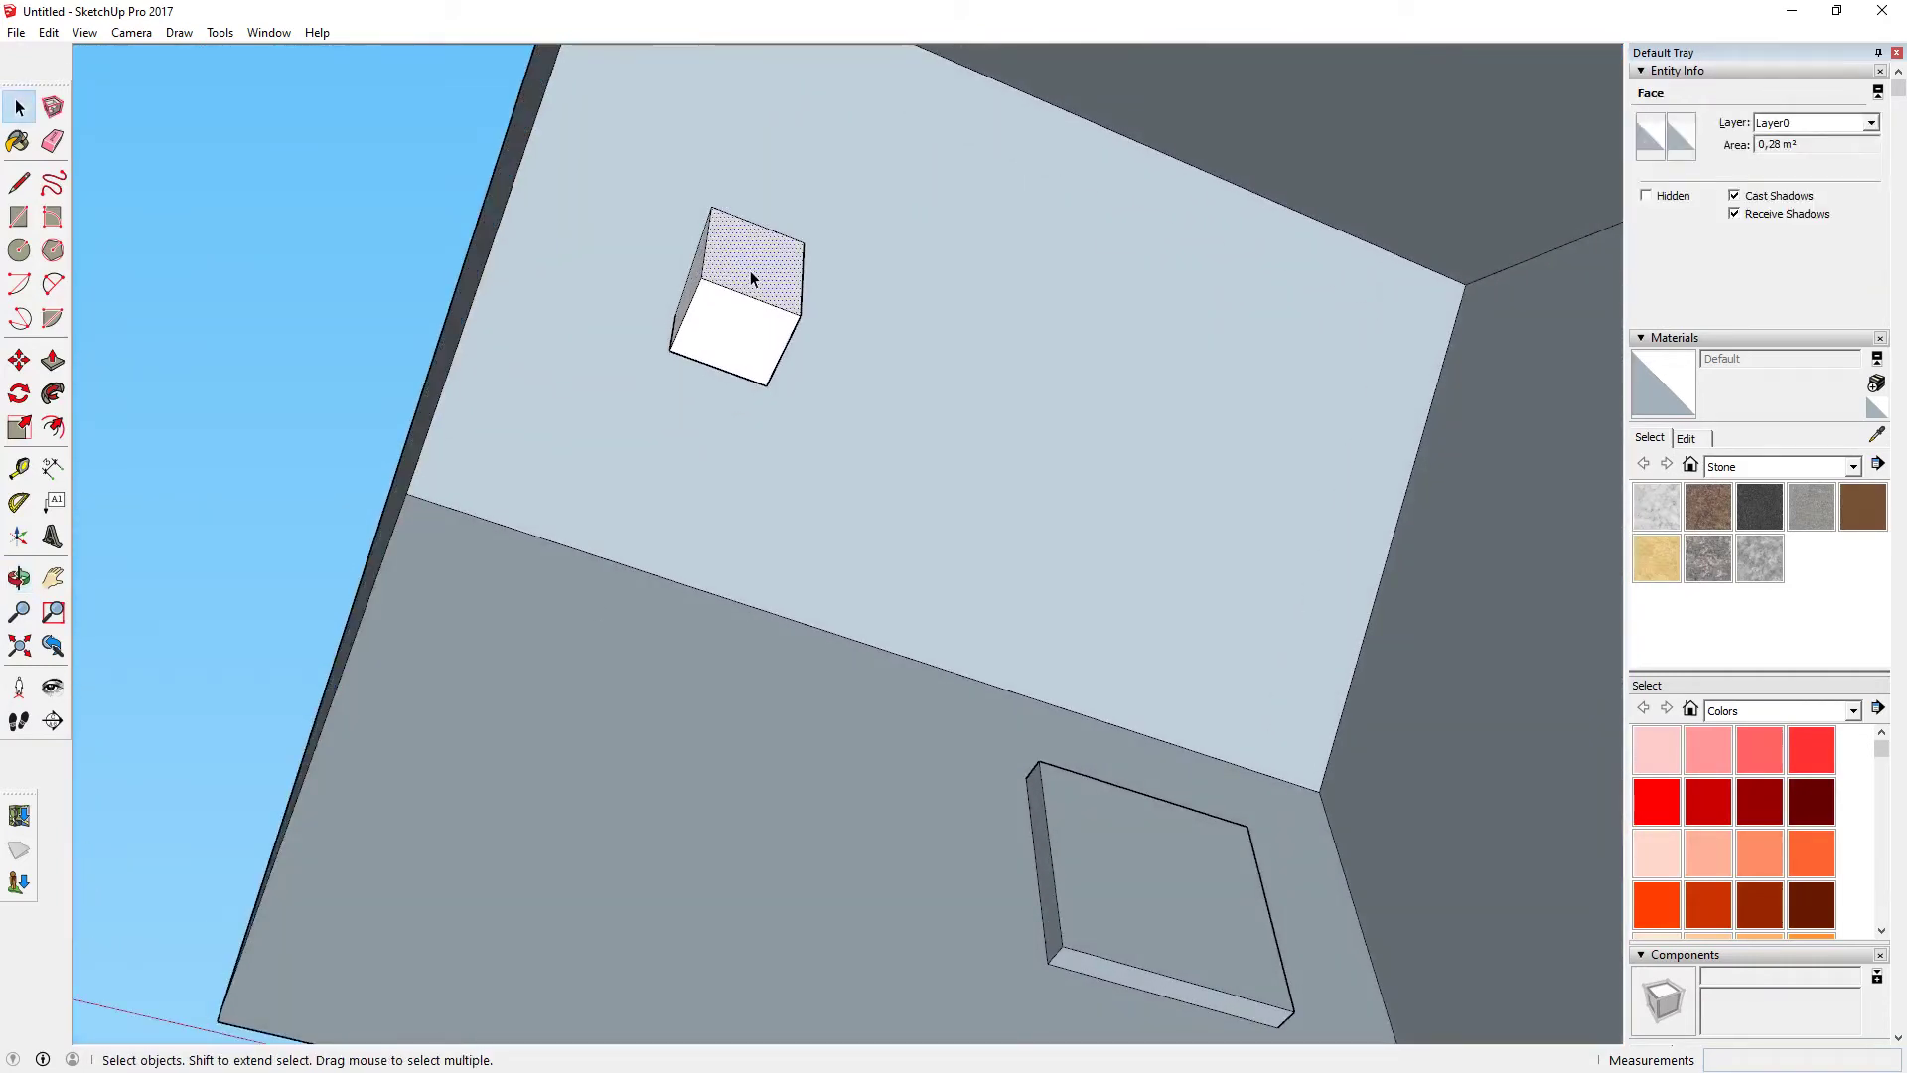
pyautogui.press('Delete')
pyautogui.click(731, 316)
pyautogui.press('Delete')
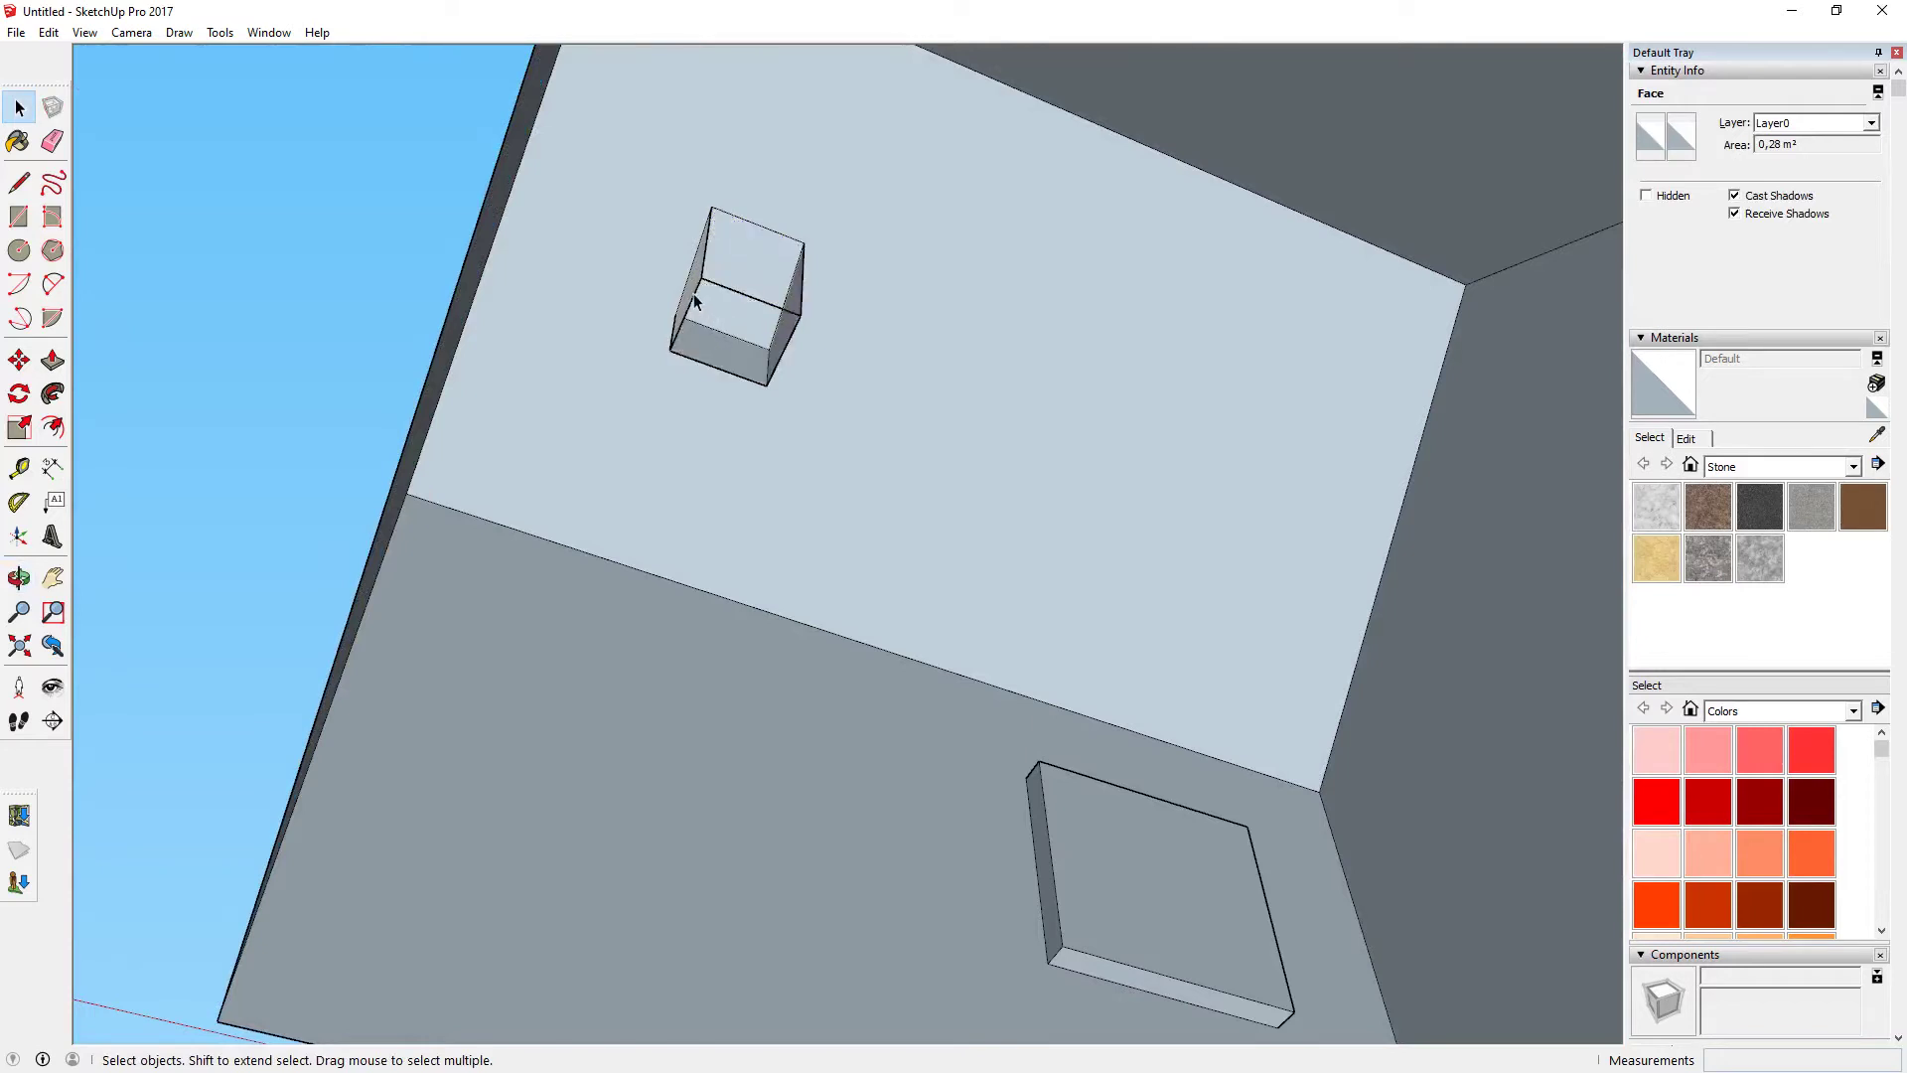
pyautogui.click(694, 295)
pyautogui.moveTo(694, 295); pyautogui.dragTo(778, 465, button='middle')
pyautogui.click(921, 111)
pyautogui.press('Delete')
pyautogui.click(964, 149)
pyautogui.press('Delete')
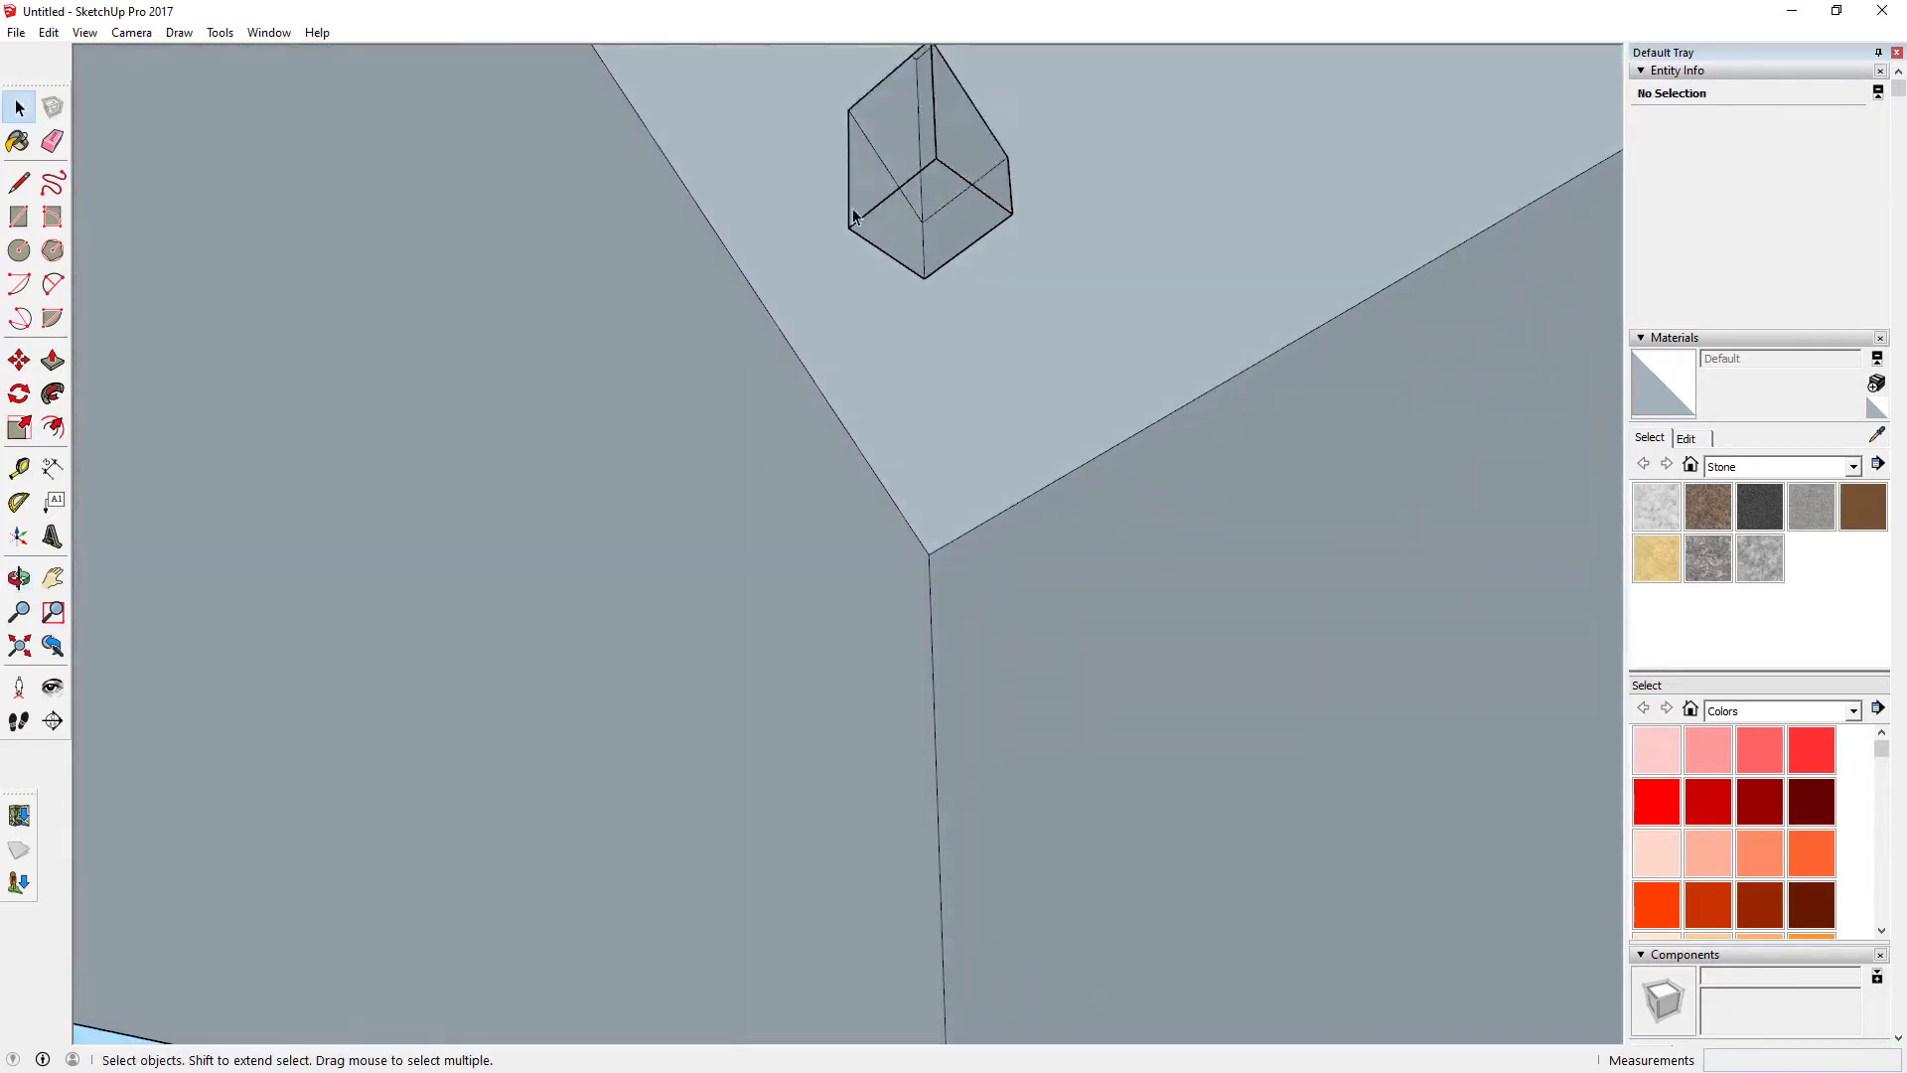
pyautogui.click(871, 226)
pyautogui.press('Delete')
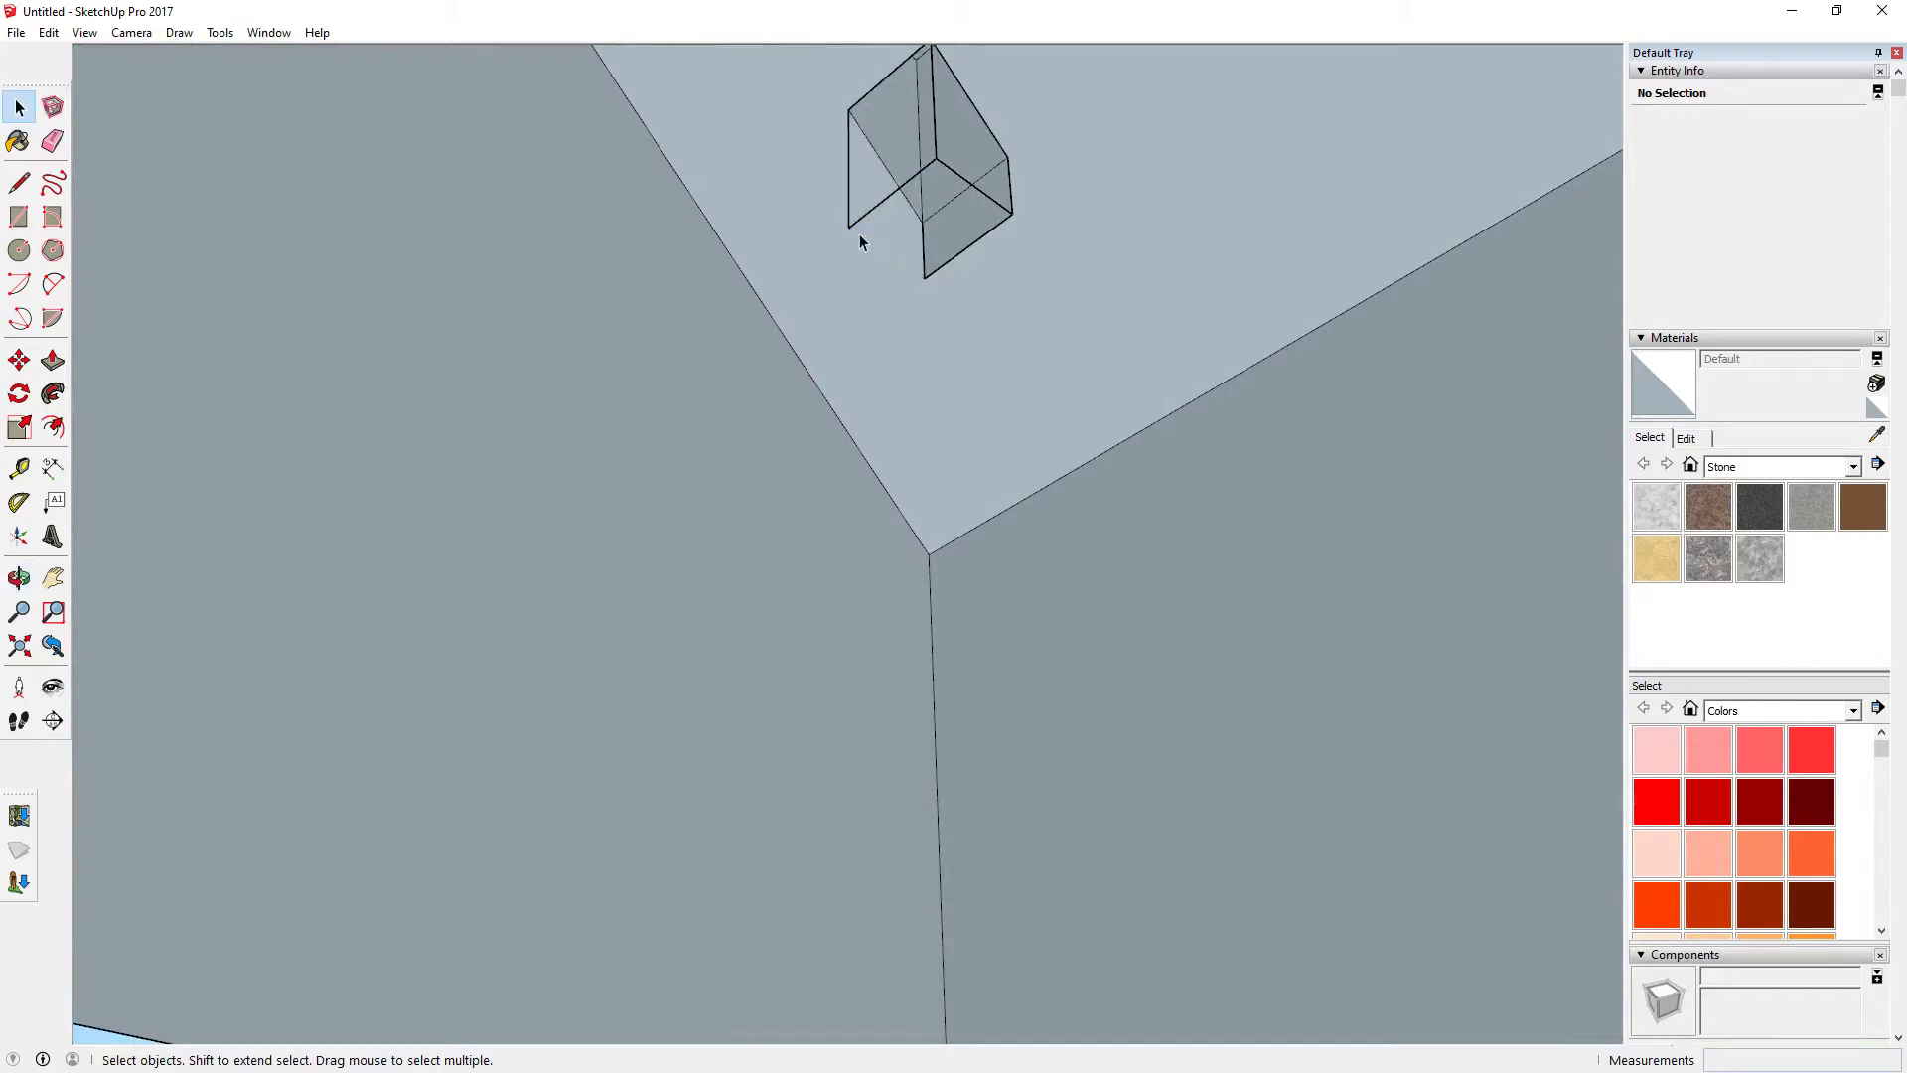
# Delete the leftover chimney edges hanging below the roof, keeping the opening outline in the roof
pyautogui.click(854, 228)
pyautogui.press('Delete')
pyautogui.click(849, 220)
pyautogui.press('Delete')
pyautogui.press('Delete')
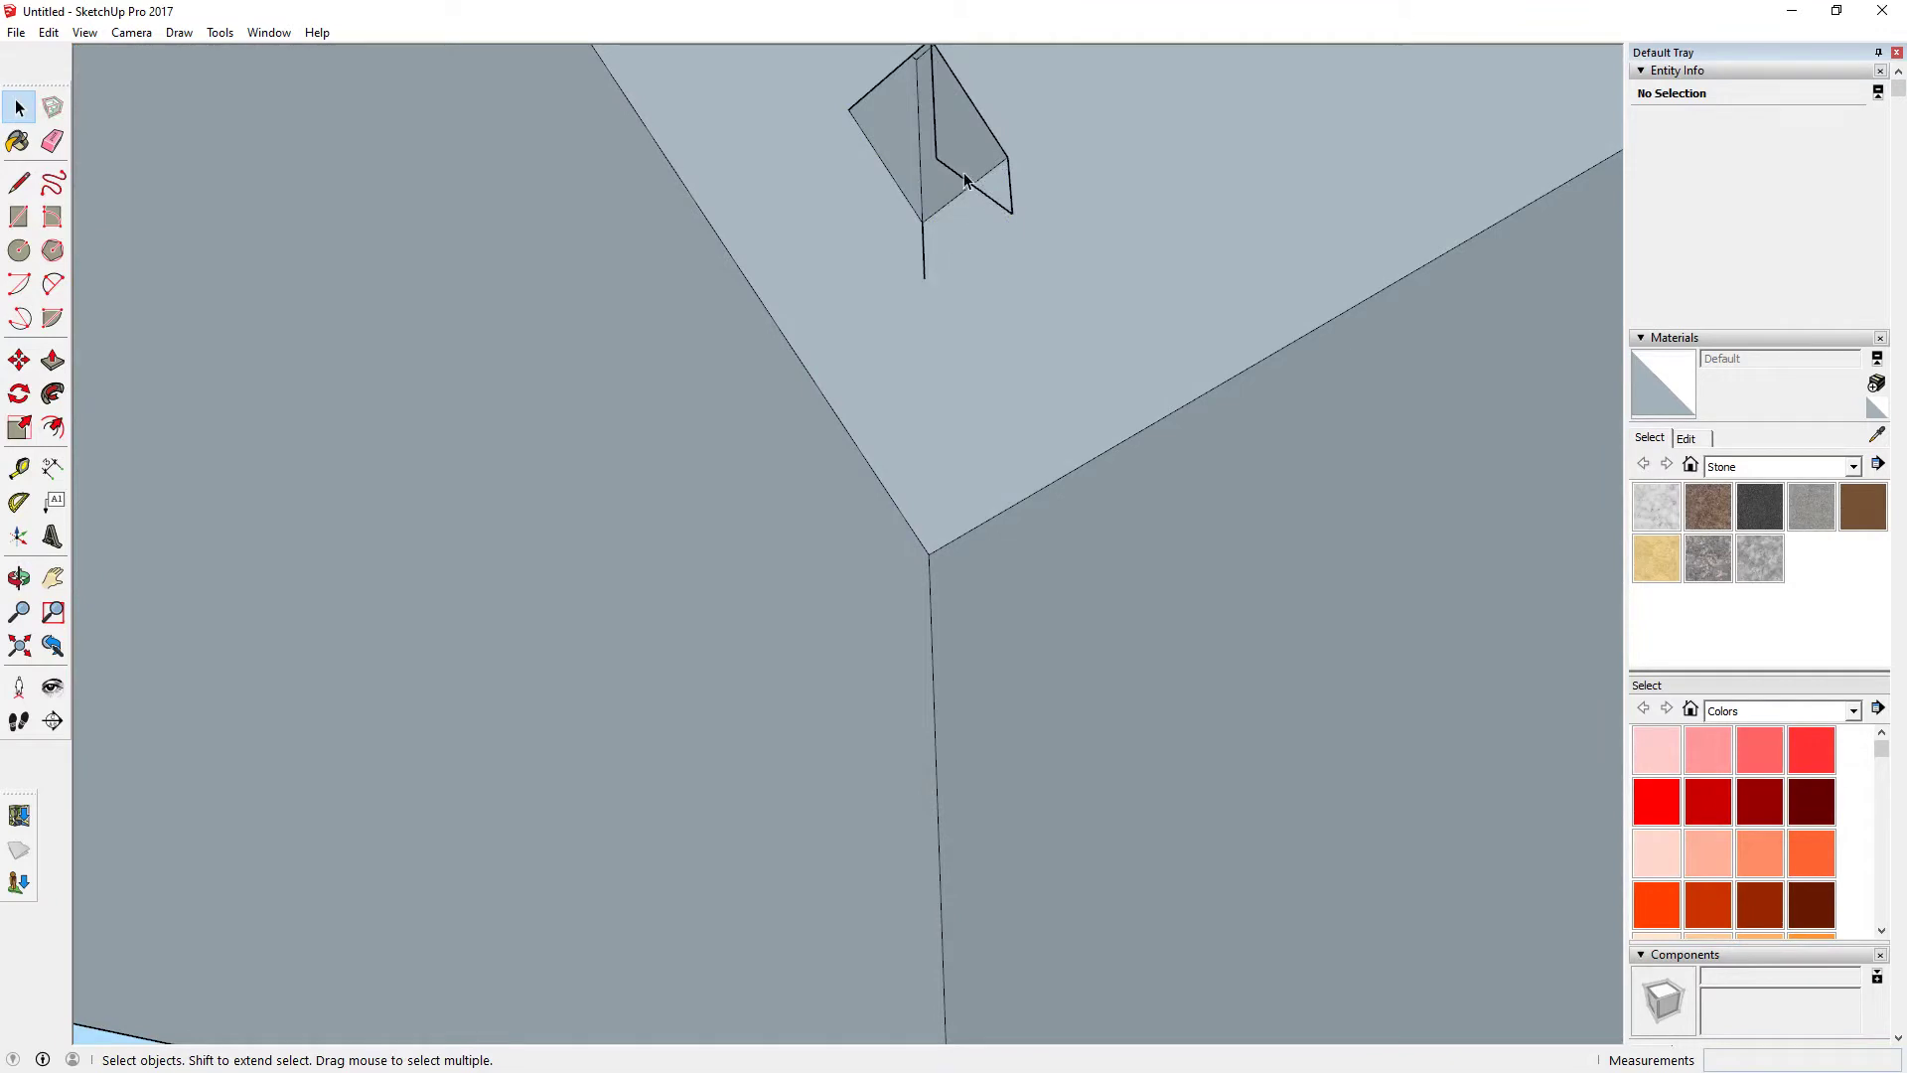
pyautogui.click(958, 177)
pyautogui.press('Delete')
pyautogui.click(936, 157)
pyautogui.press('Delete')
pyautogui.click(1011, 194)
pyautogui.click(923, 268)
pyautogui.press('Delete')
# Return to an outside view and examine the whole house with its chimney and window
pyautogui.moveTo(932, 234); pyautogui.dragTo(894, 384, button='middle')
pyautogui.scroll(-8, 894, 385)
pyautogui.scroll(-5, 991, 449)
pyautogui.moveTo(991, 448); pyautogui.dragTo(85, 987, button='middle')
pyautogui.scroll(-5, 85, 987)
pyautogui.moveTo(876, 636); pyautogui.dragTo(225, 585, button='middle')
pyautogui.scroll(-5, 898, 630)
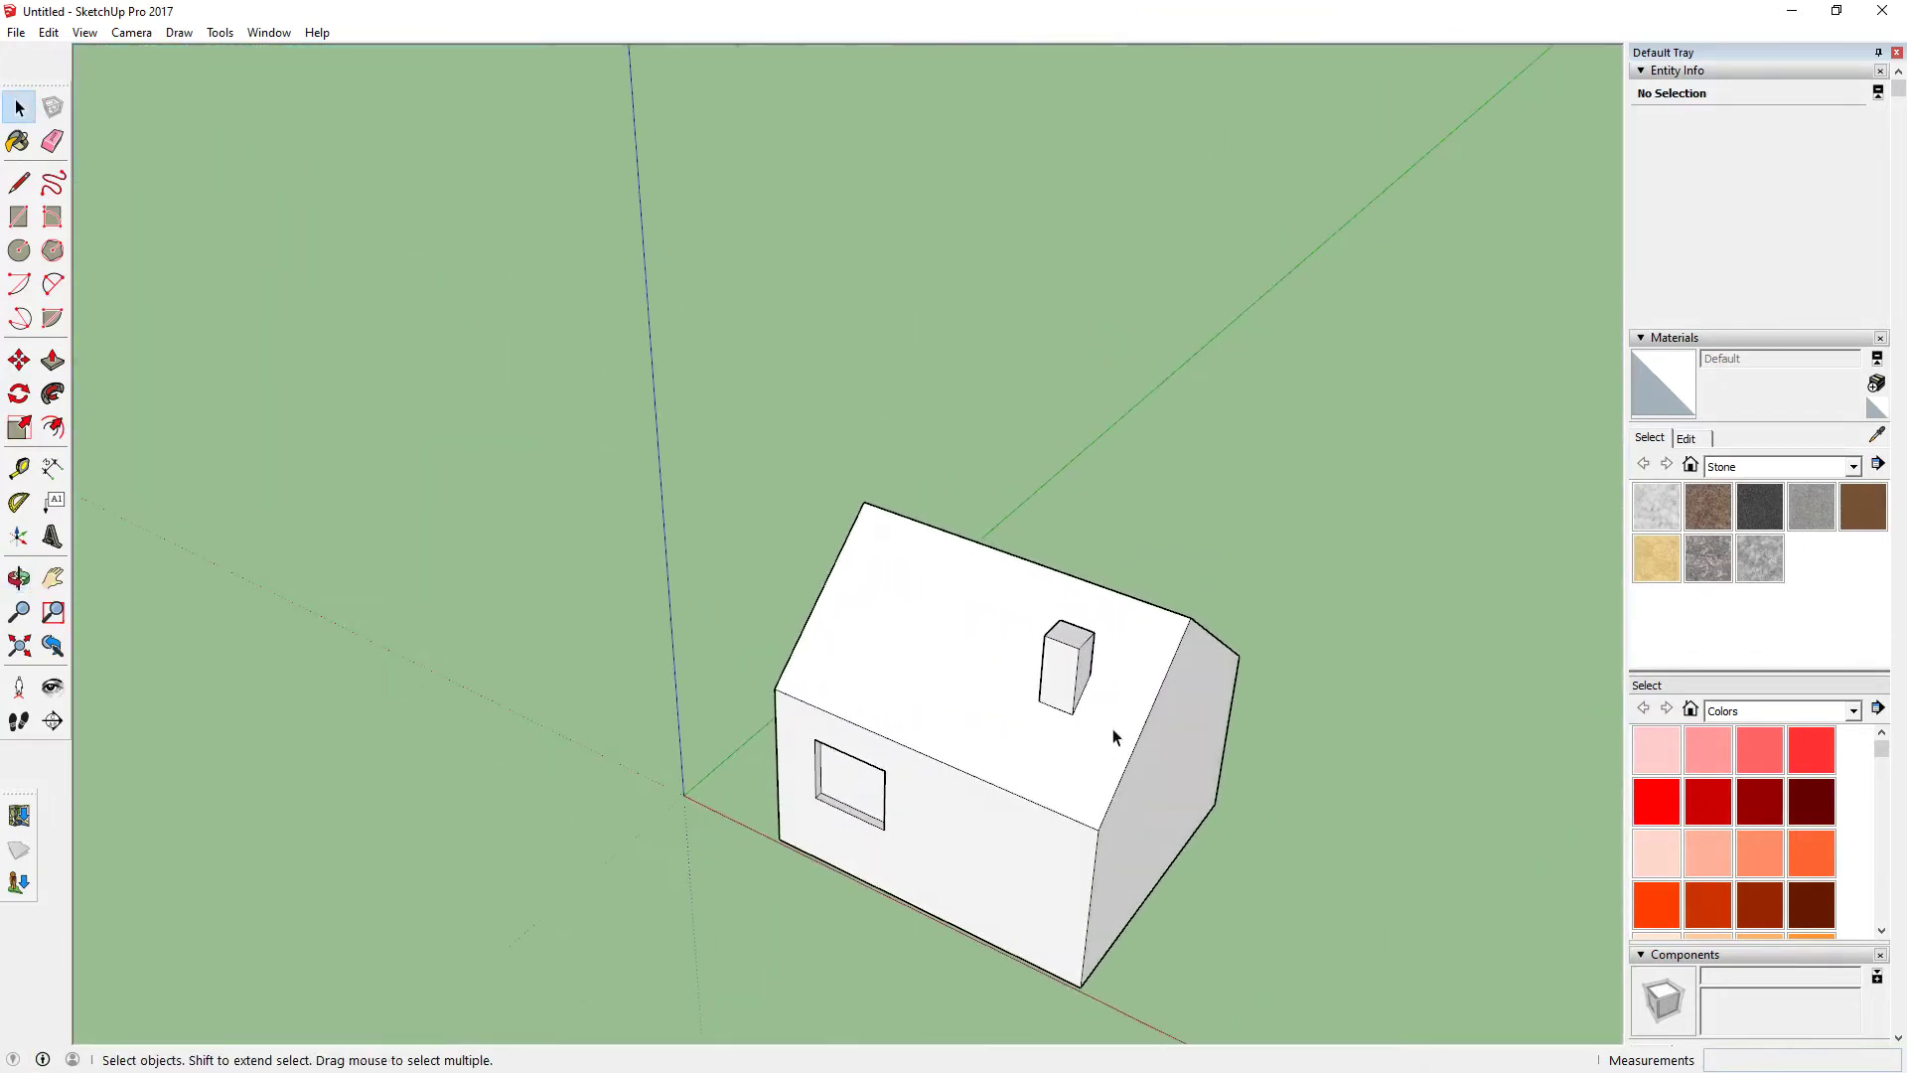
# Save the finished house model as Untitled.skp in the part13_unwrap template folder
pyautogui.moveTo(1114, 761); pyautogui.dragTo(1026, 629, button='middle')
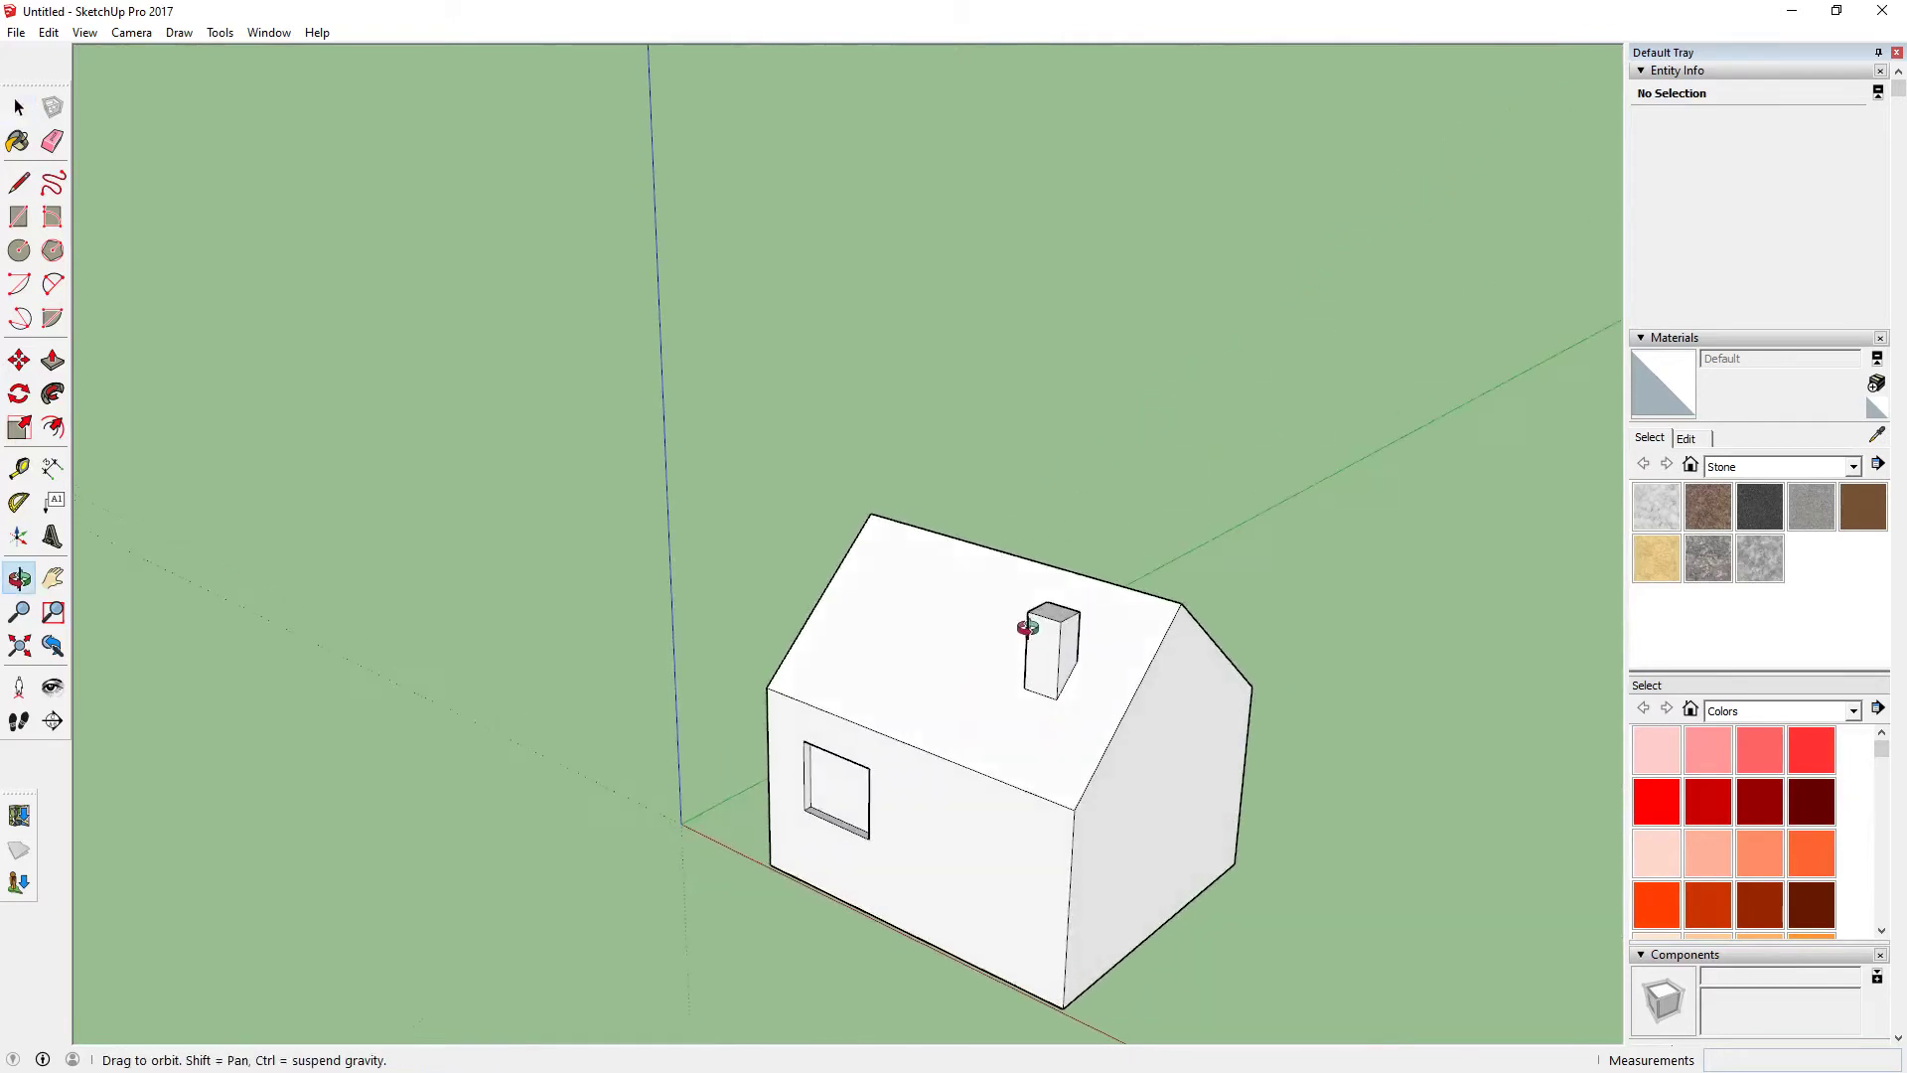
pyautogui.click(16, 32)
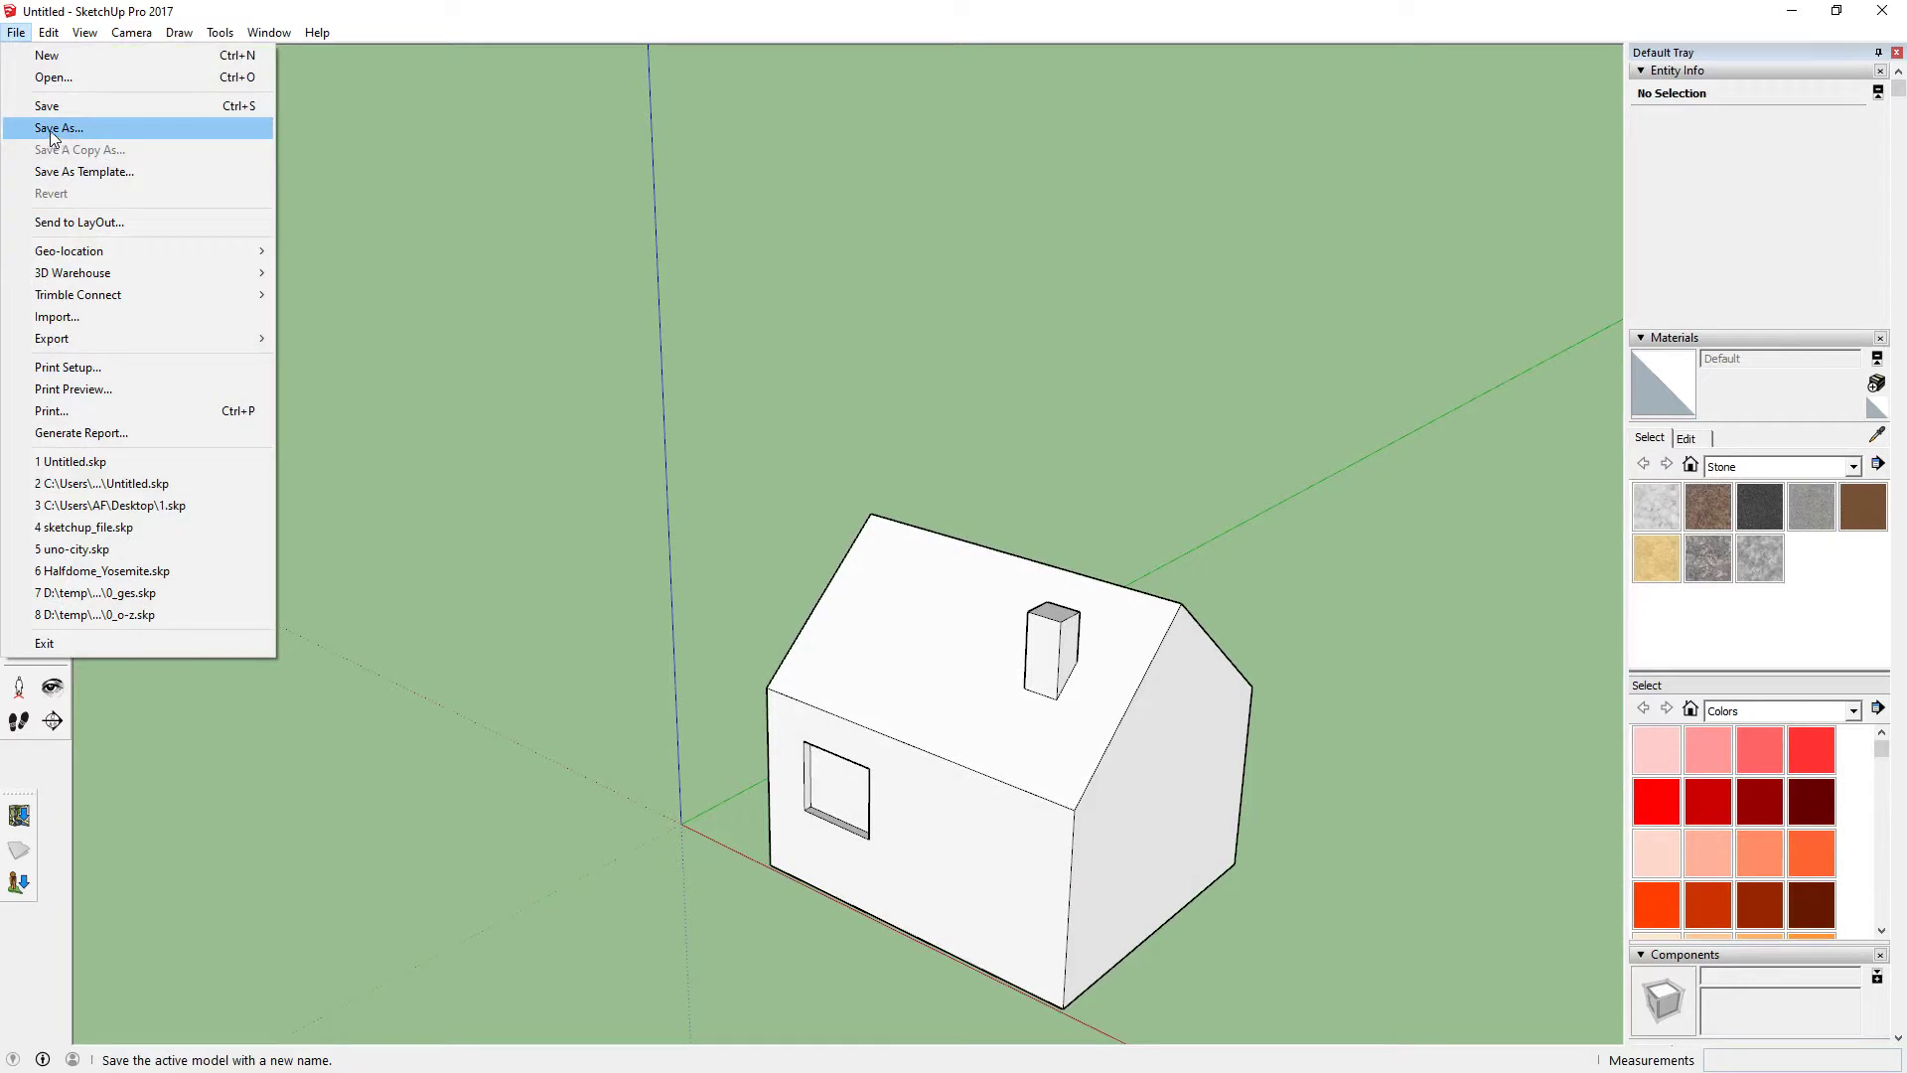
pyautogui.click(55, 128)
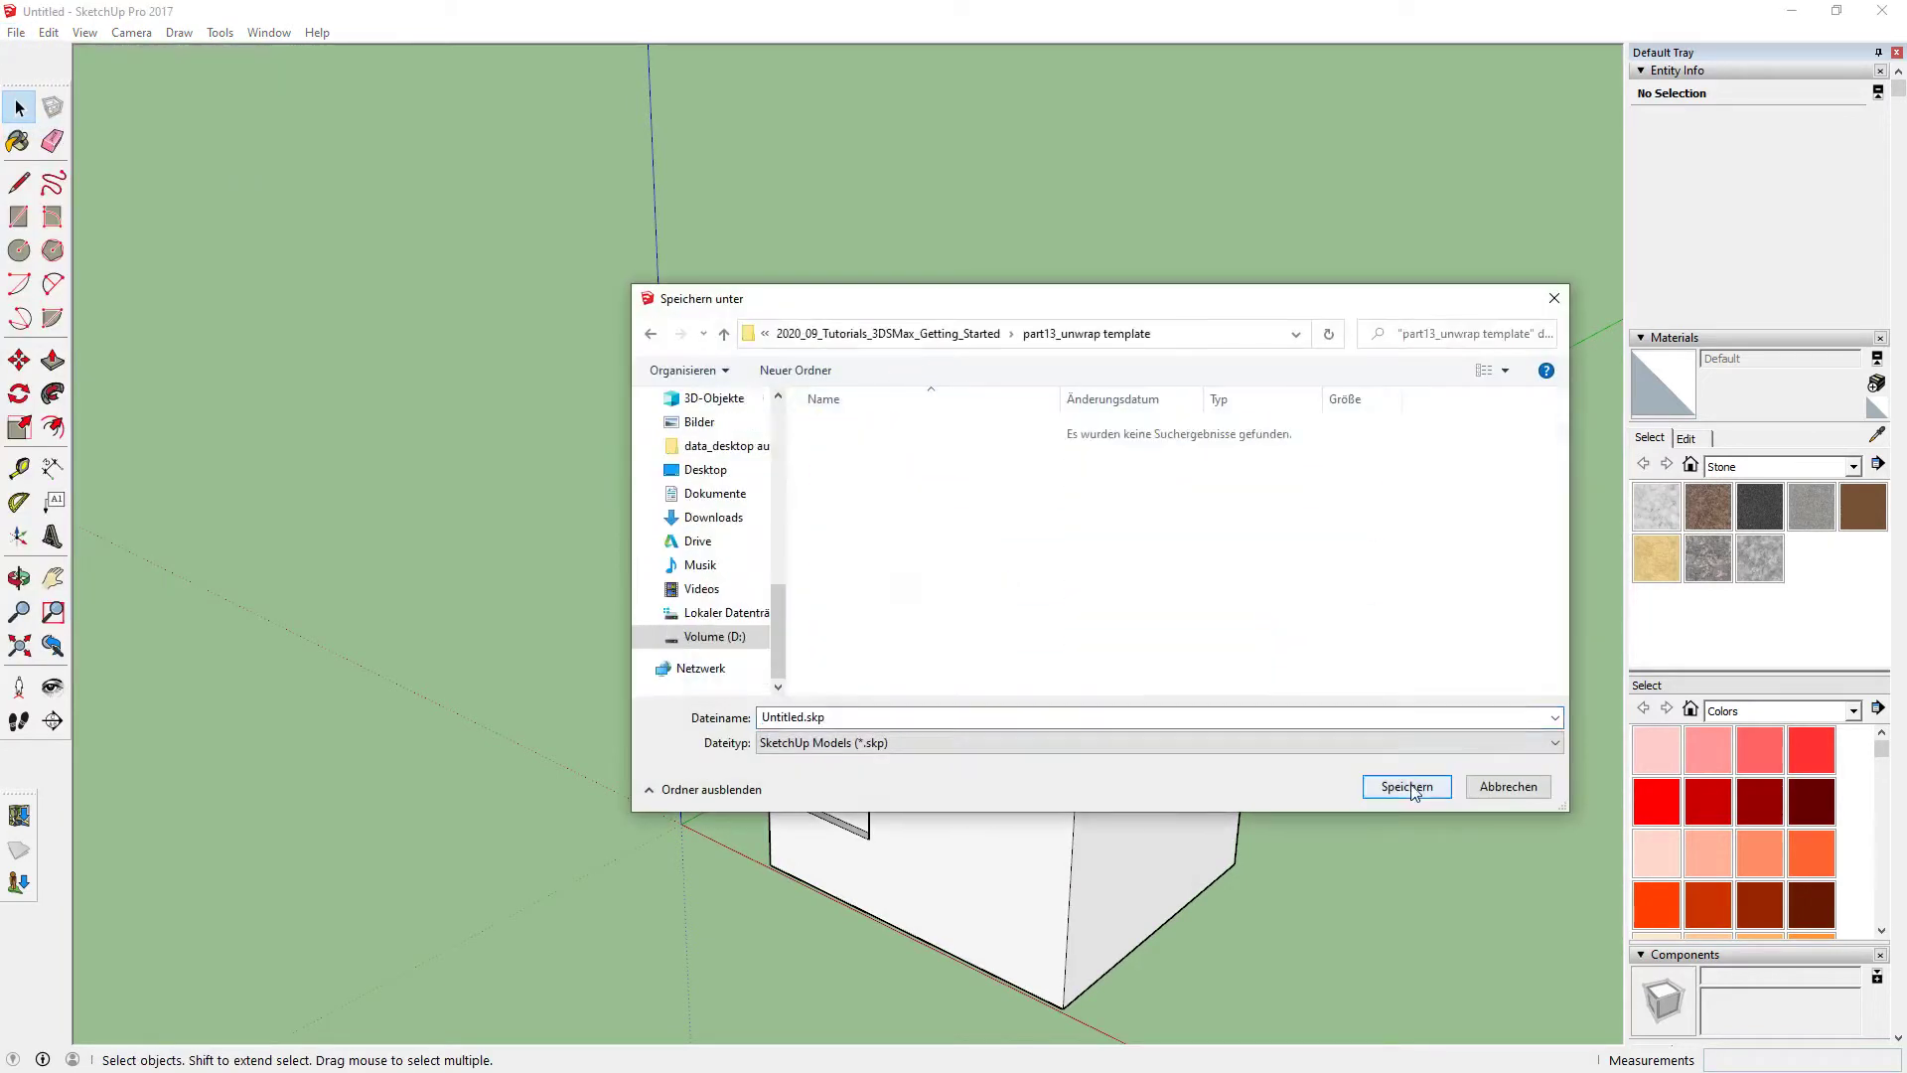
pyautogui.click(1406, 785)
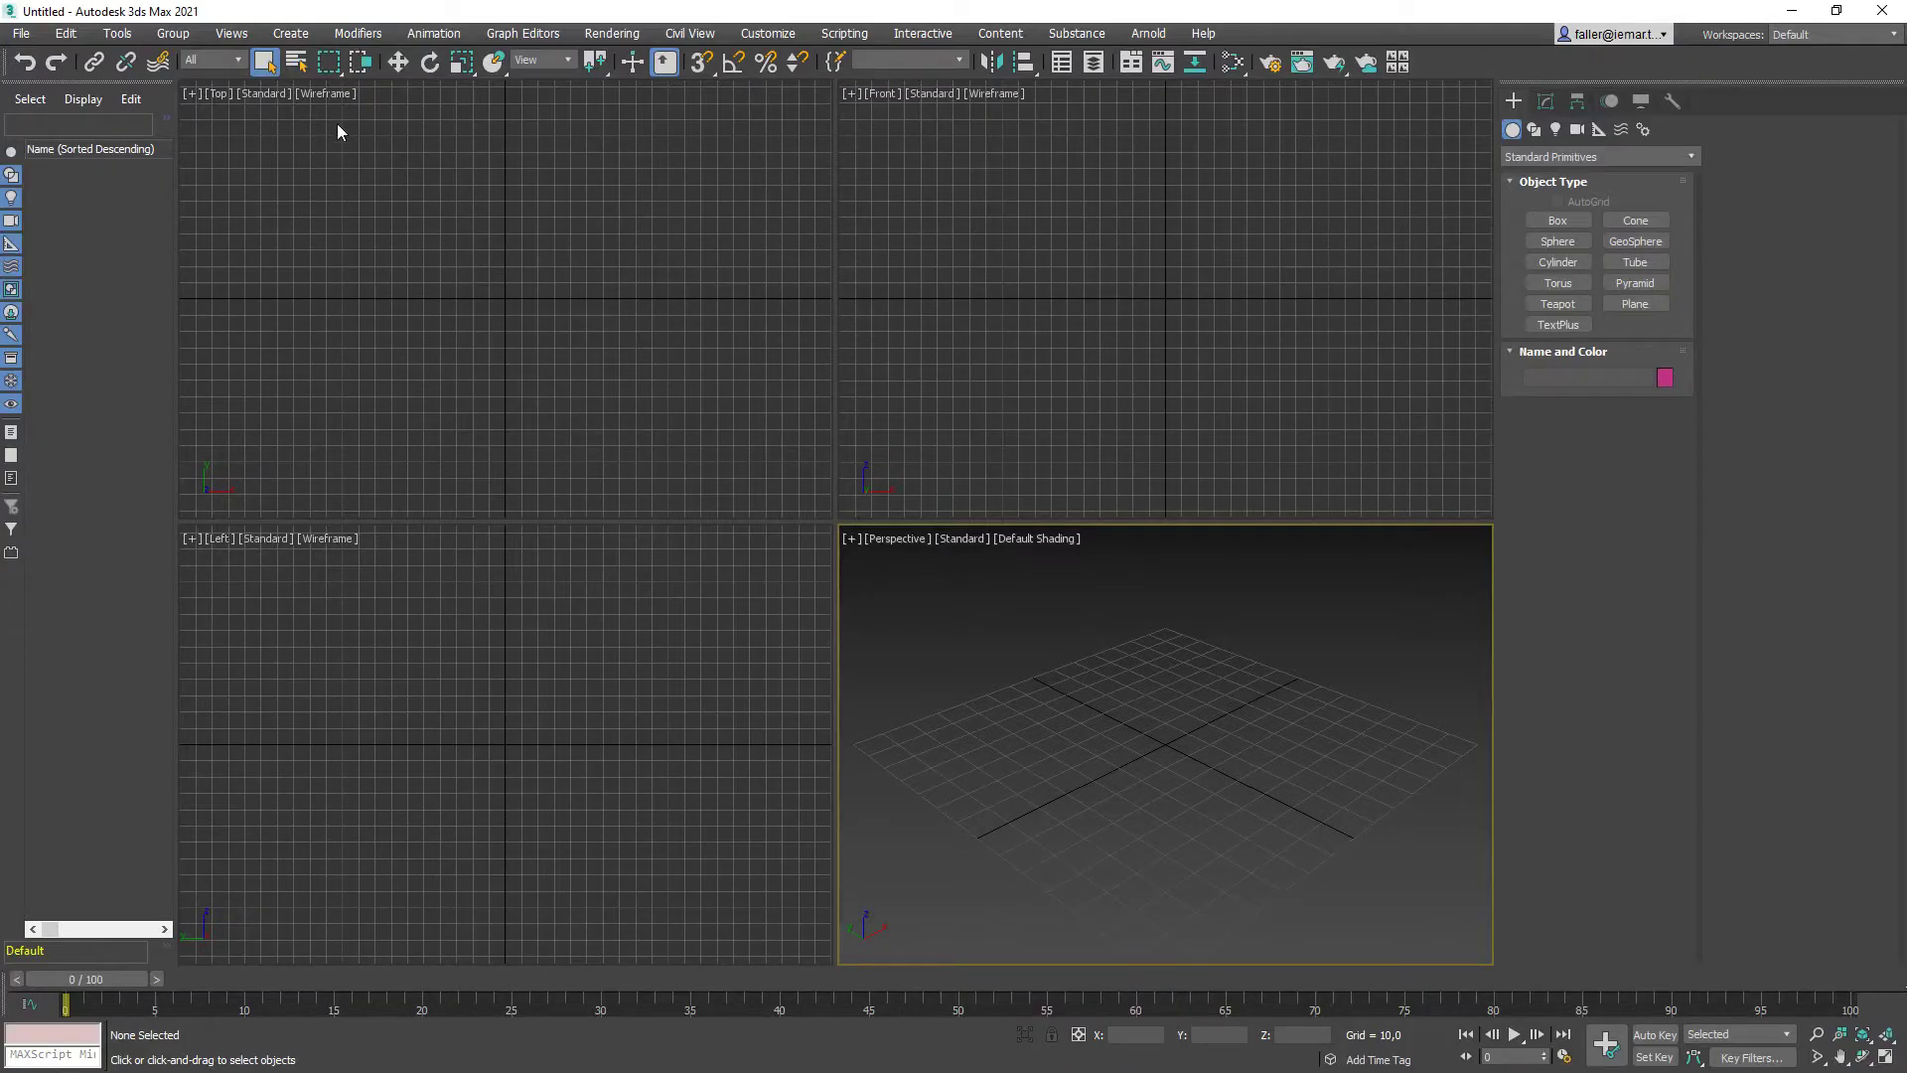
# Switch to 3ds Max and import the saved SketchUp house with Z-Up axis and Flattened hierarchy mode
pyautogui.click(345, 220)
pyautogui.click(21, 33)
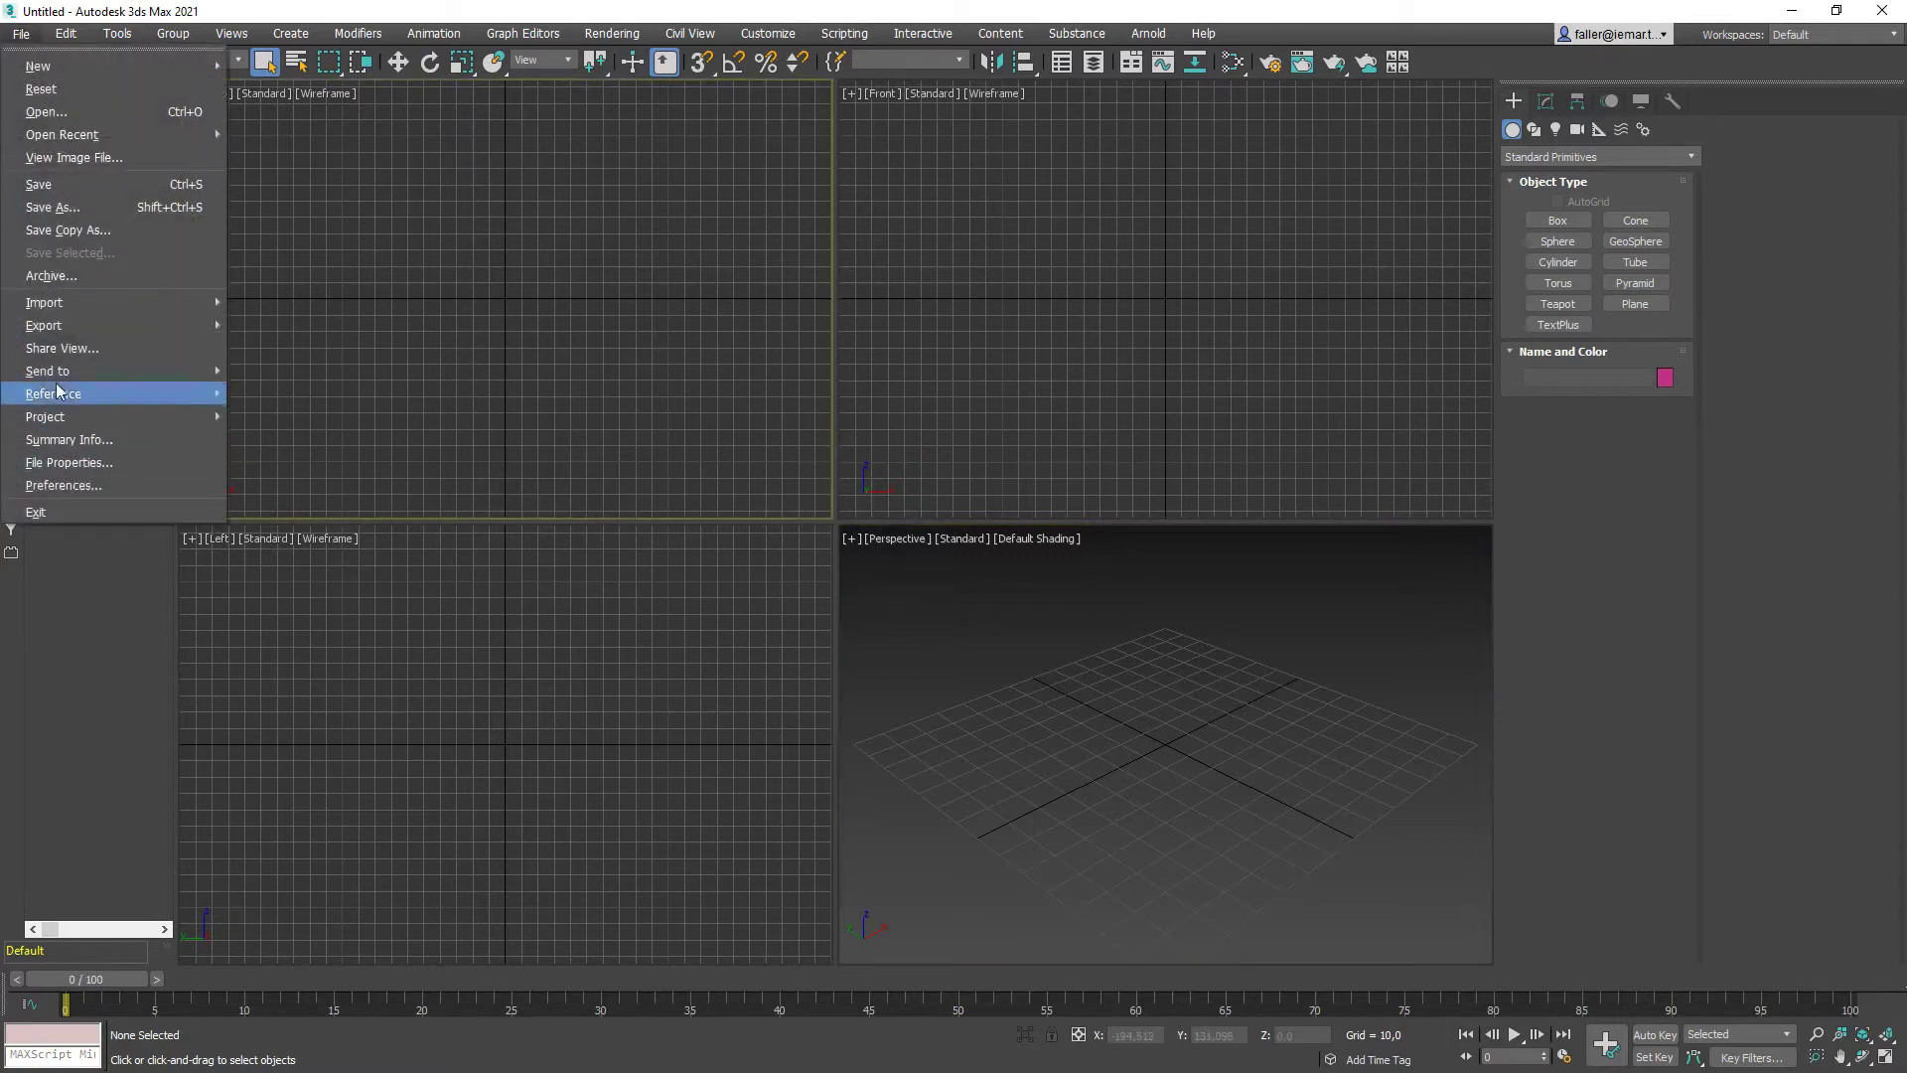
pyautogui.moveTo(141, 309)
pyautogui.click(335, 303)
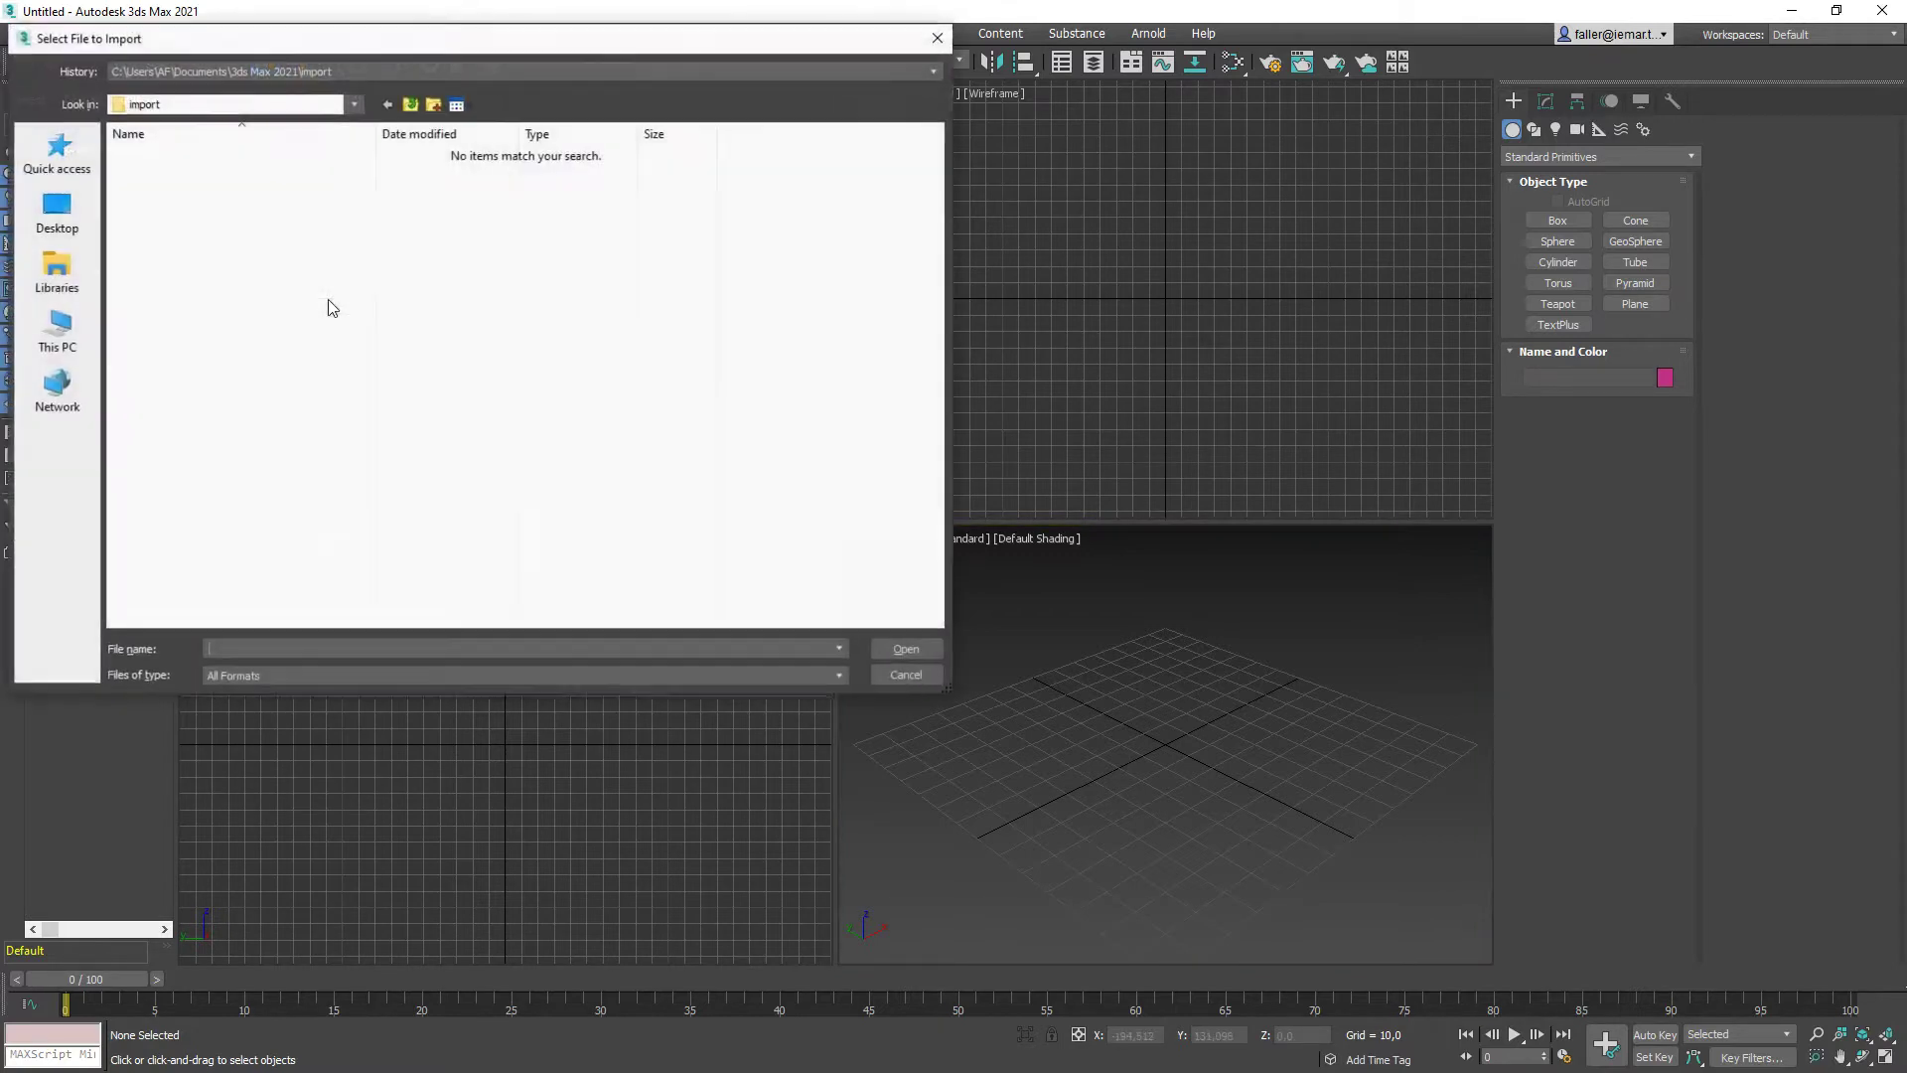
pyautogui.click(307, 684)
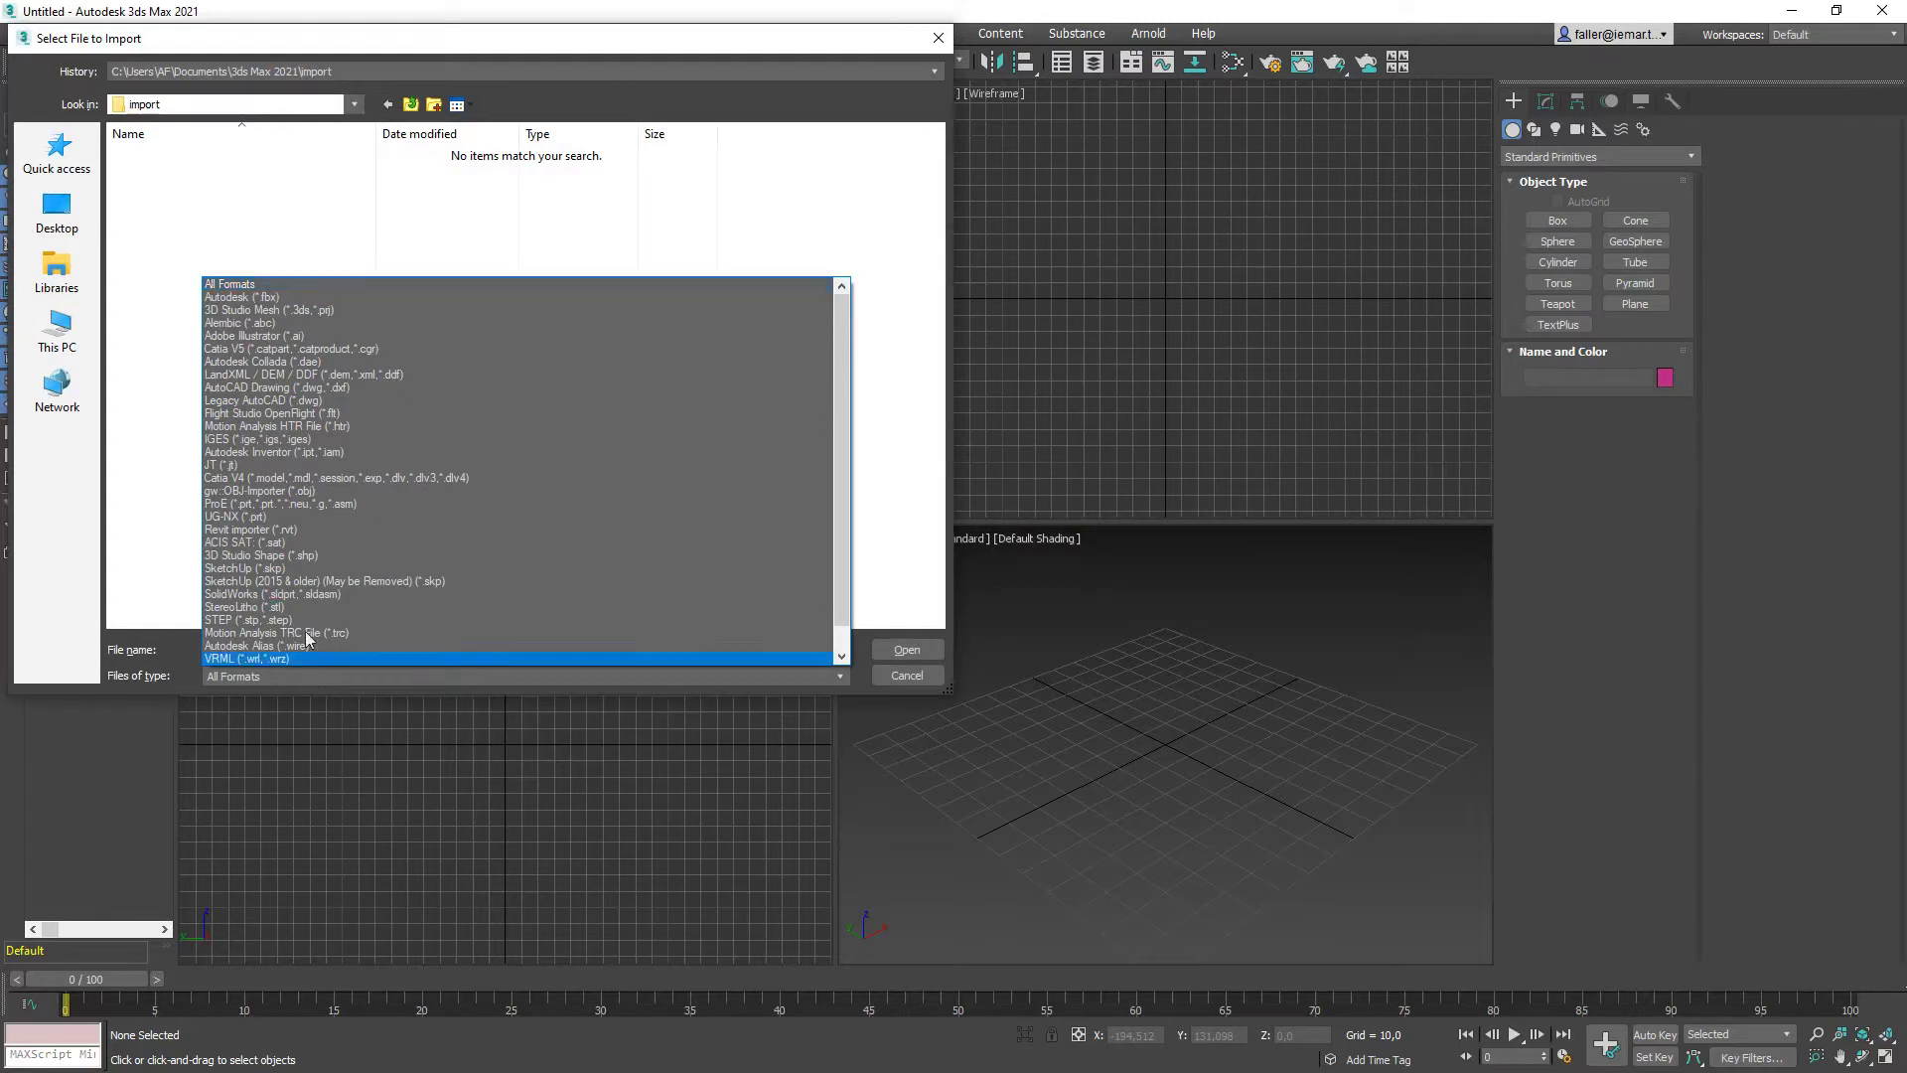
pyautogui.click(275, 310)
pyautogui.doubleClick(162, 156)
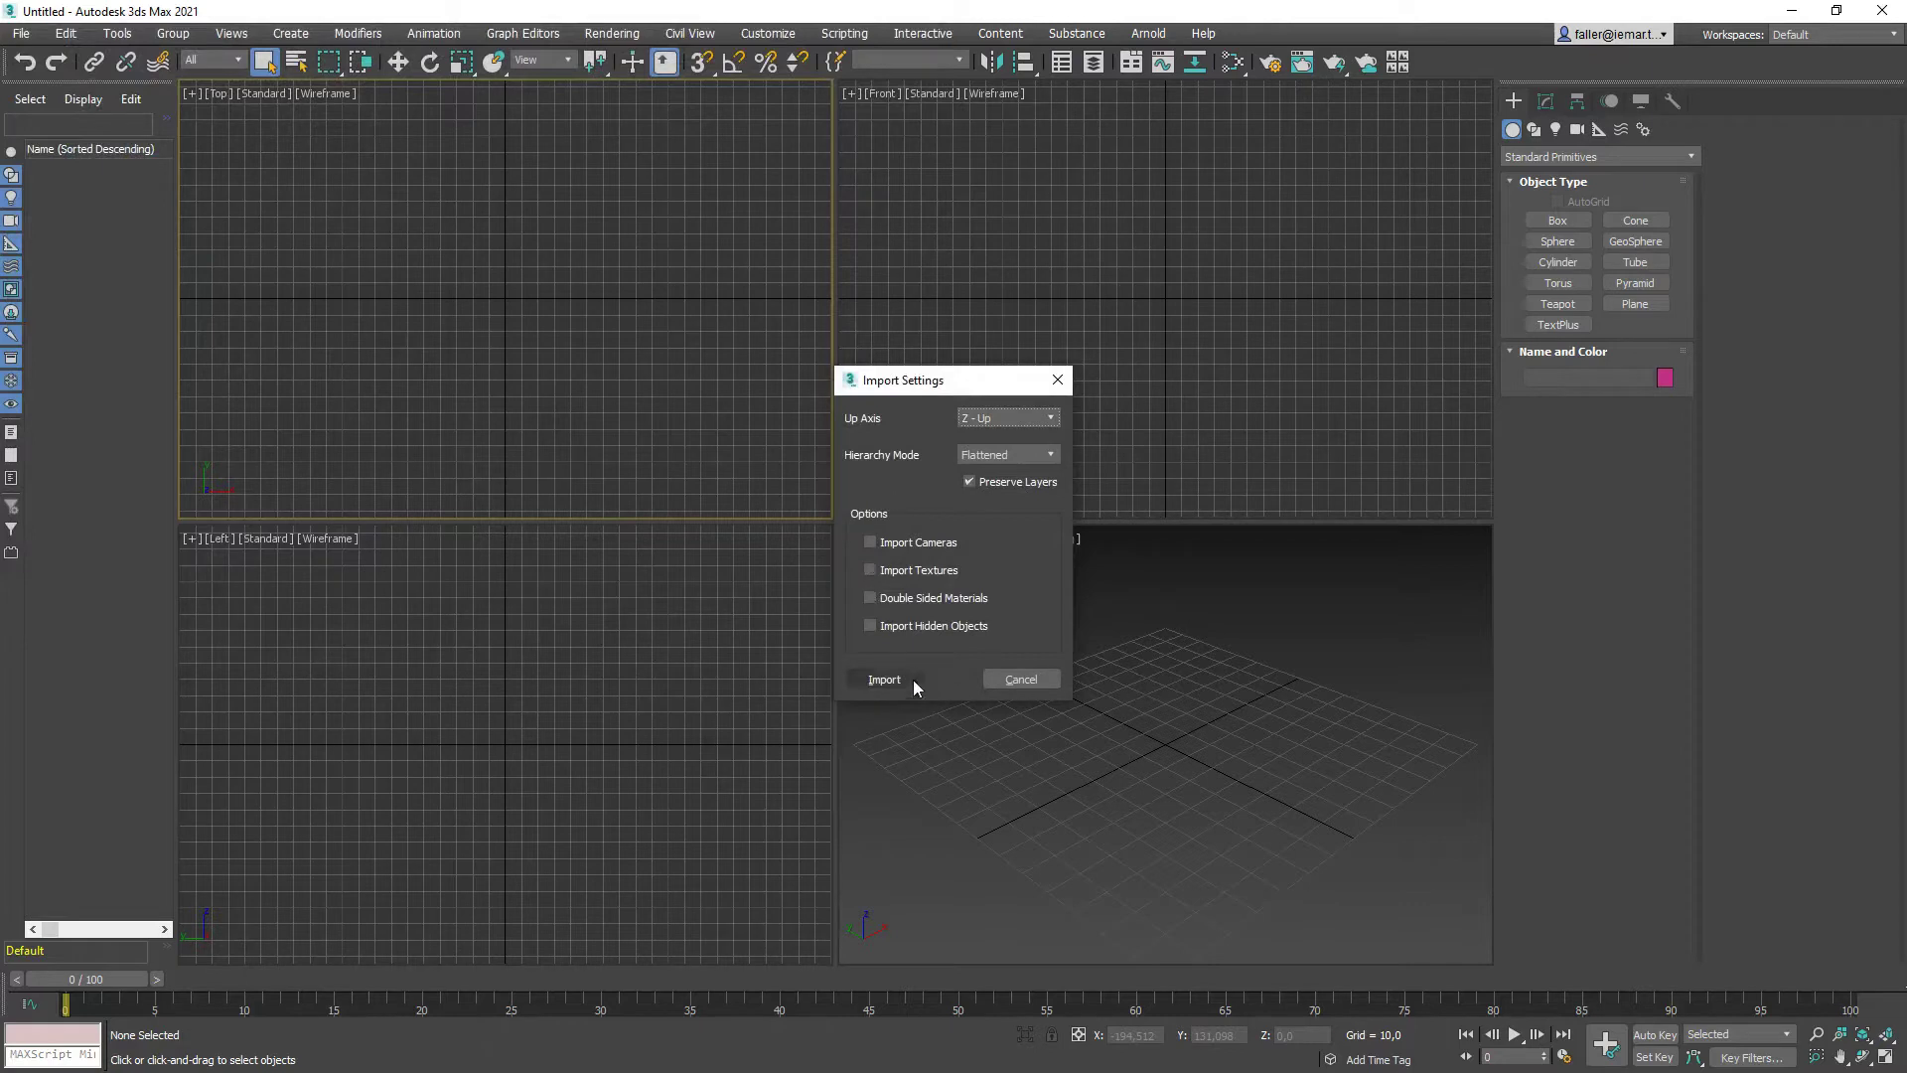
pyautogui.click(884, 679)
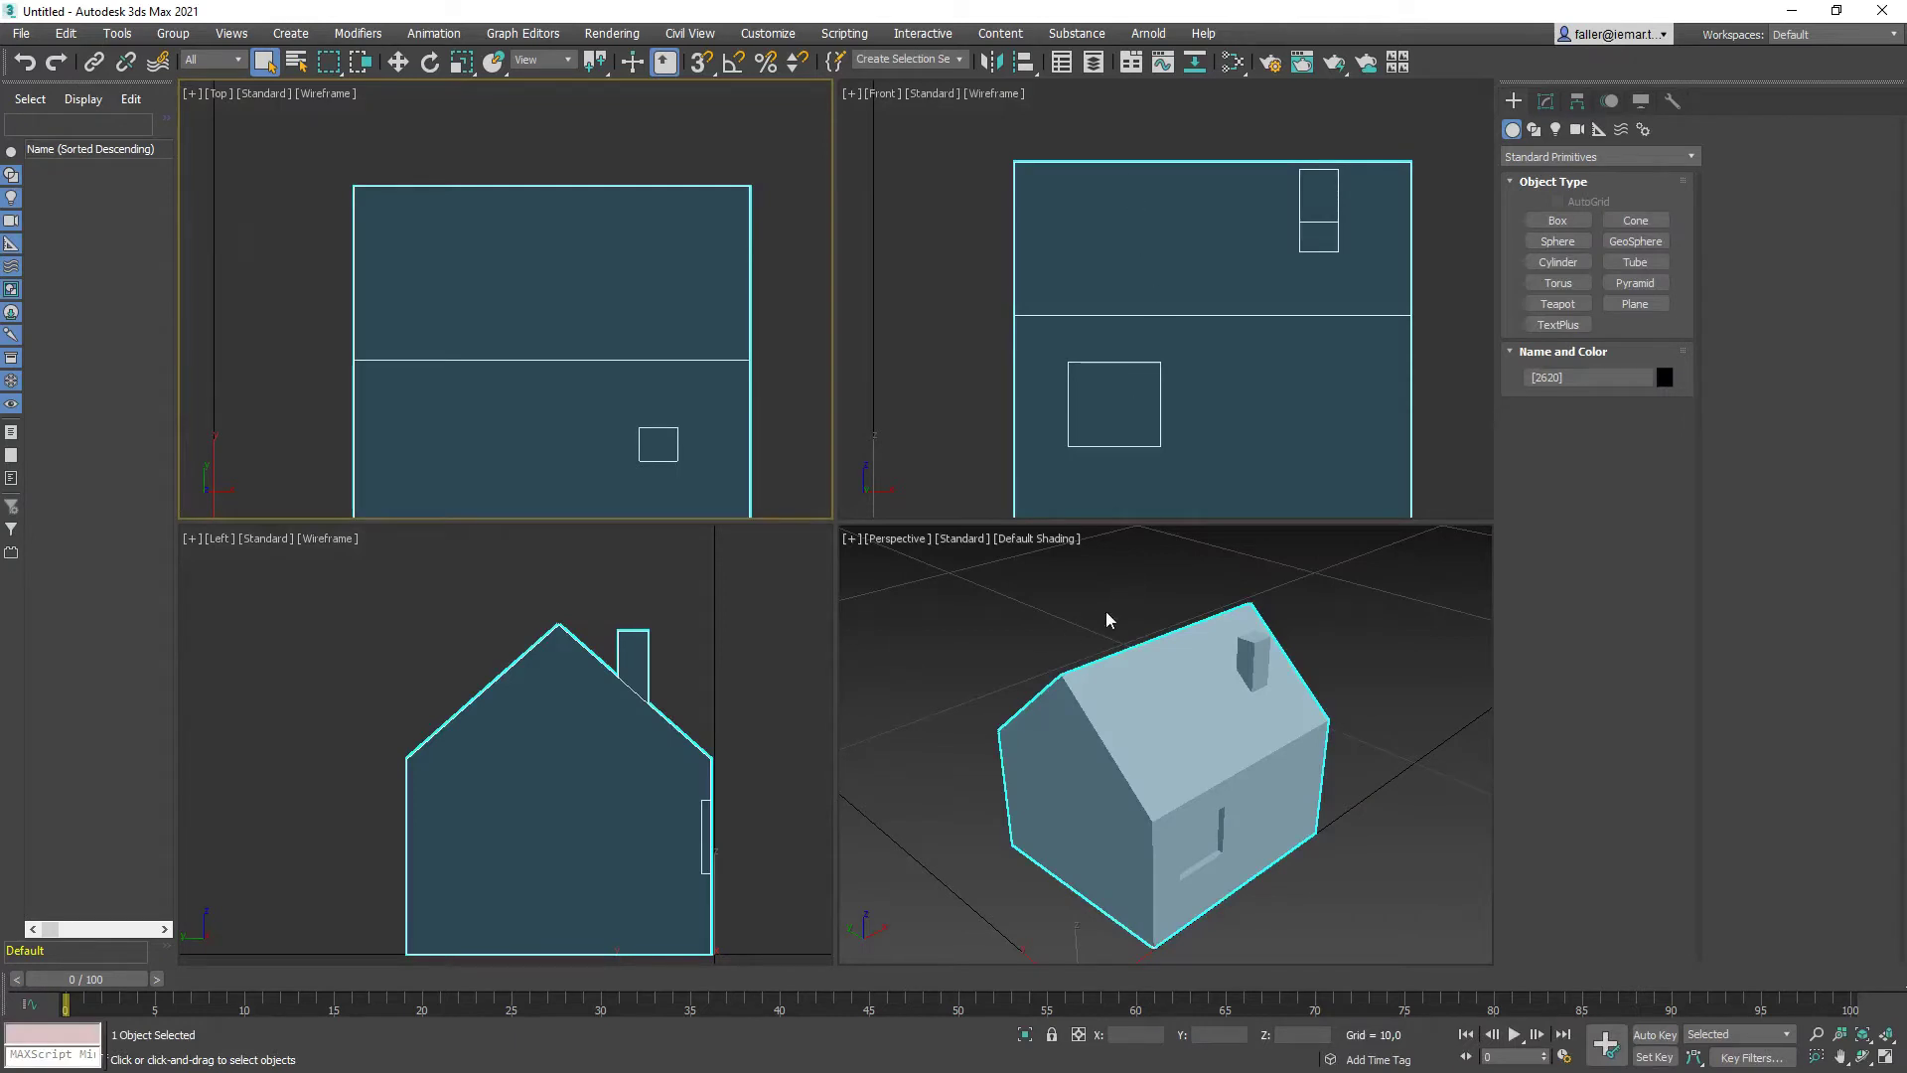
# Apply an Unwrap UVW modifier to the imported house
pyautogui.moveTo(1189, 733); pyautogui.dragTo(1000, 707, button='middle')
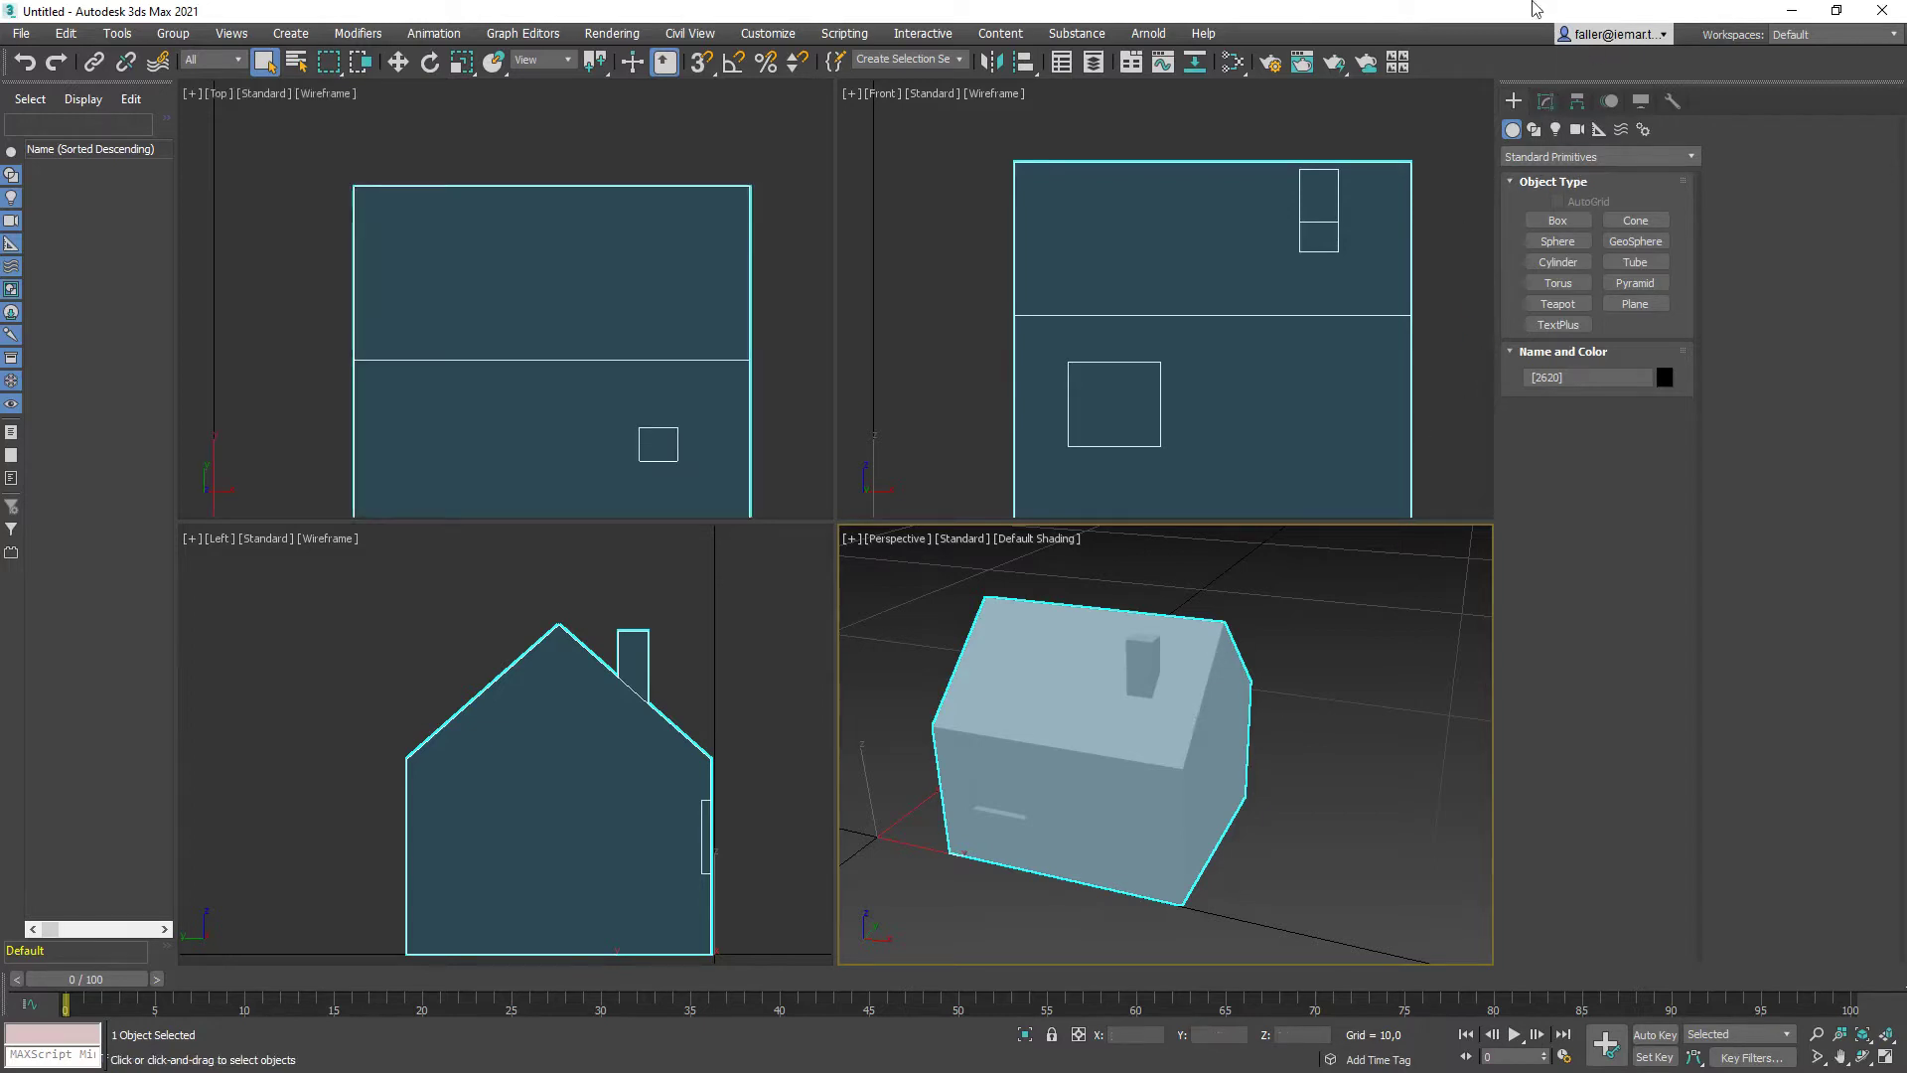
pyautogui.click(1545, 101)
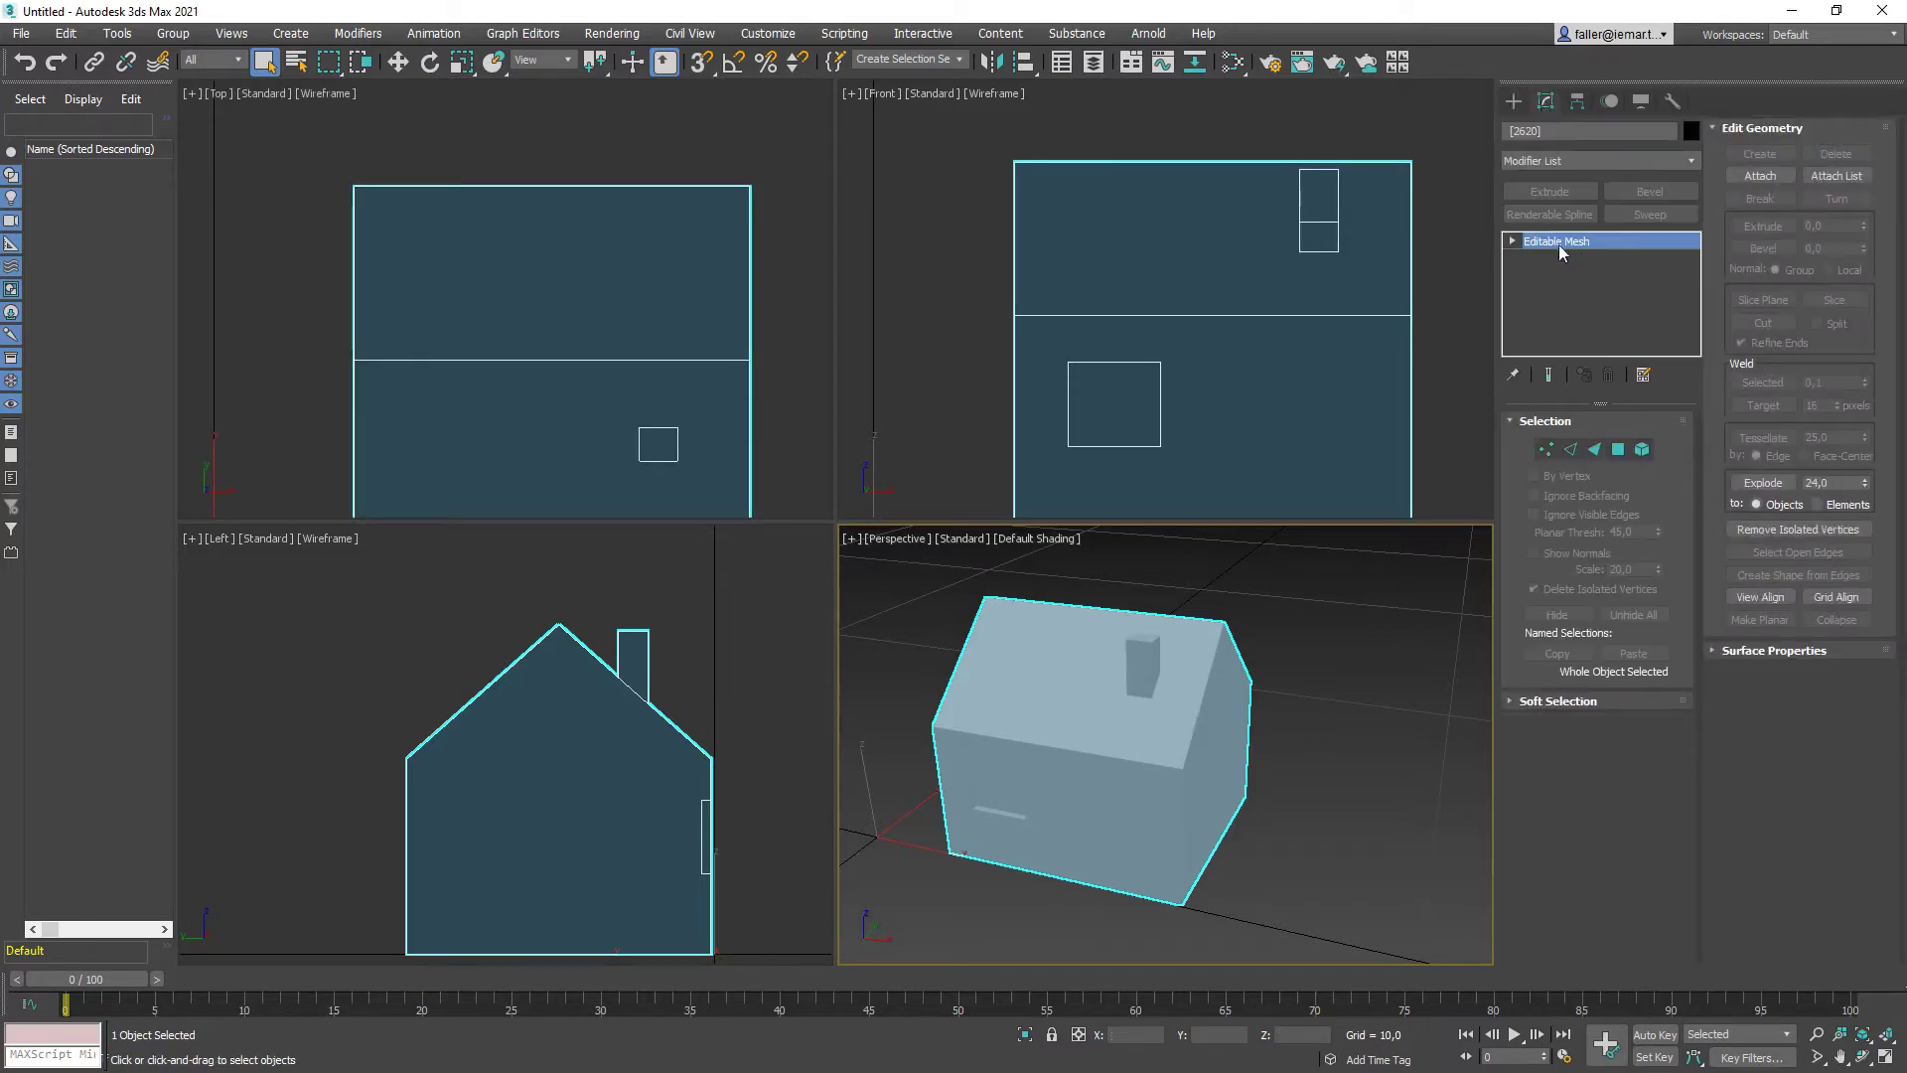
pyautogui.click(1691, 161)
pyautogui.scroll(-20, 1605, 945)
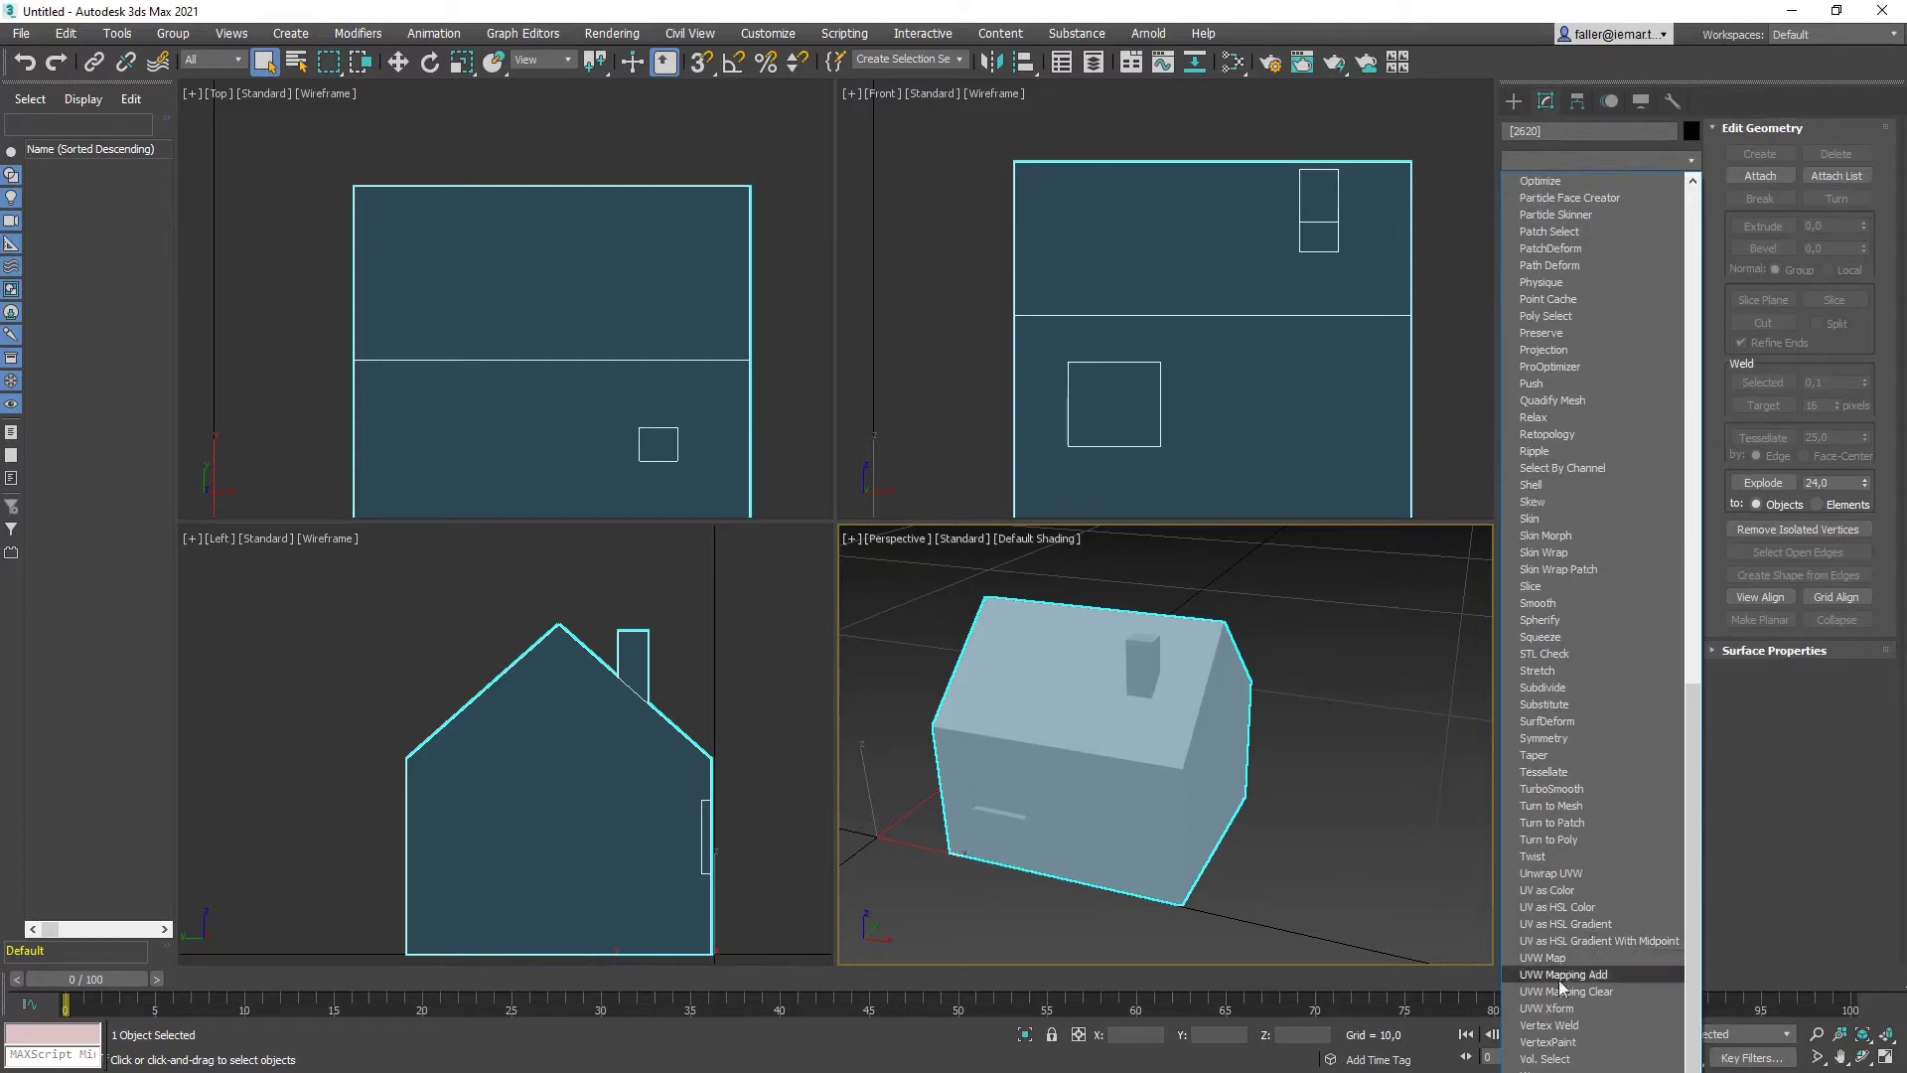
pyautogui.click(1548, 872)
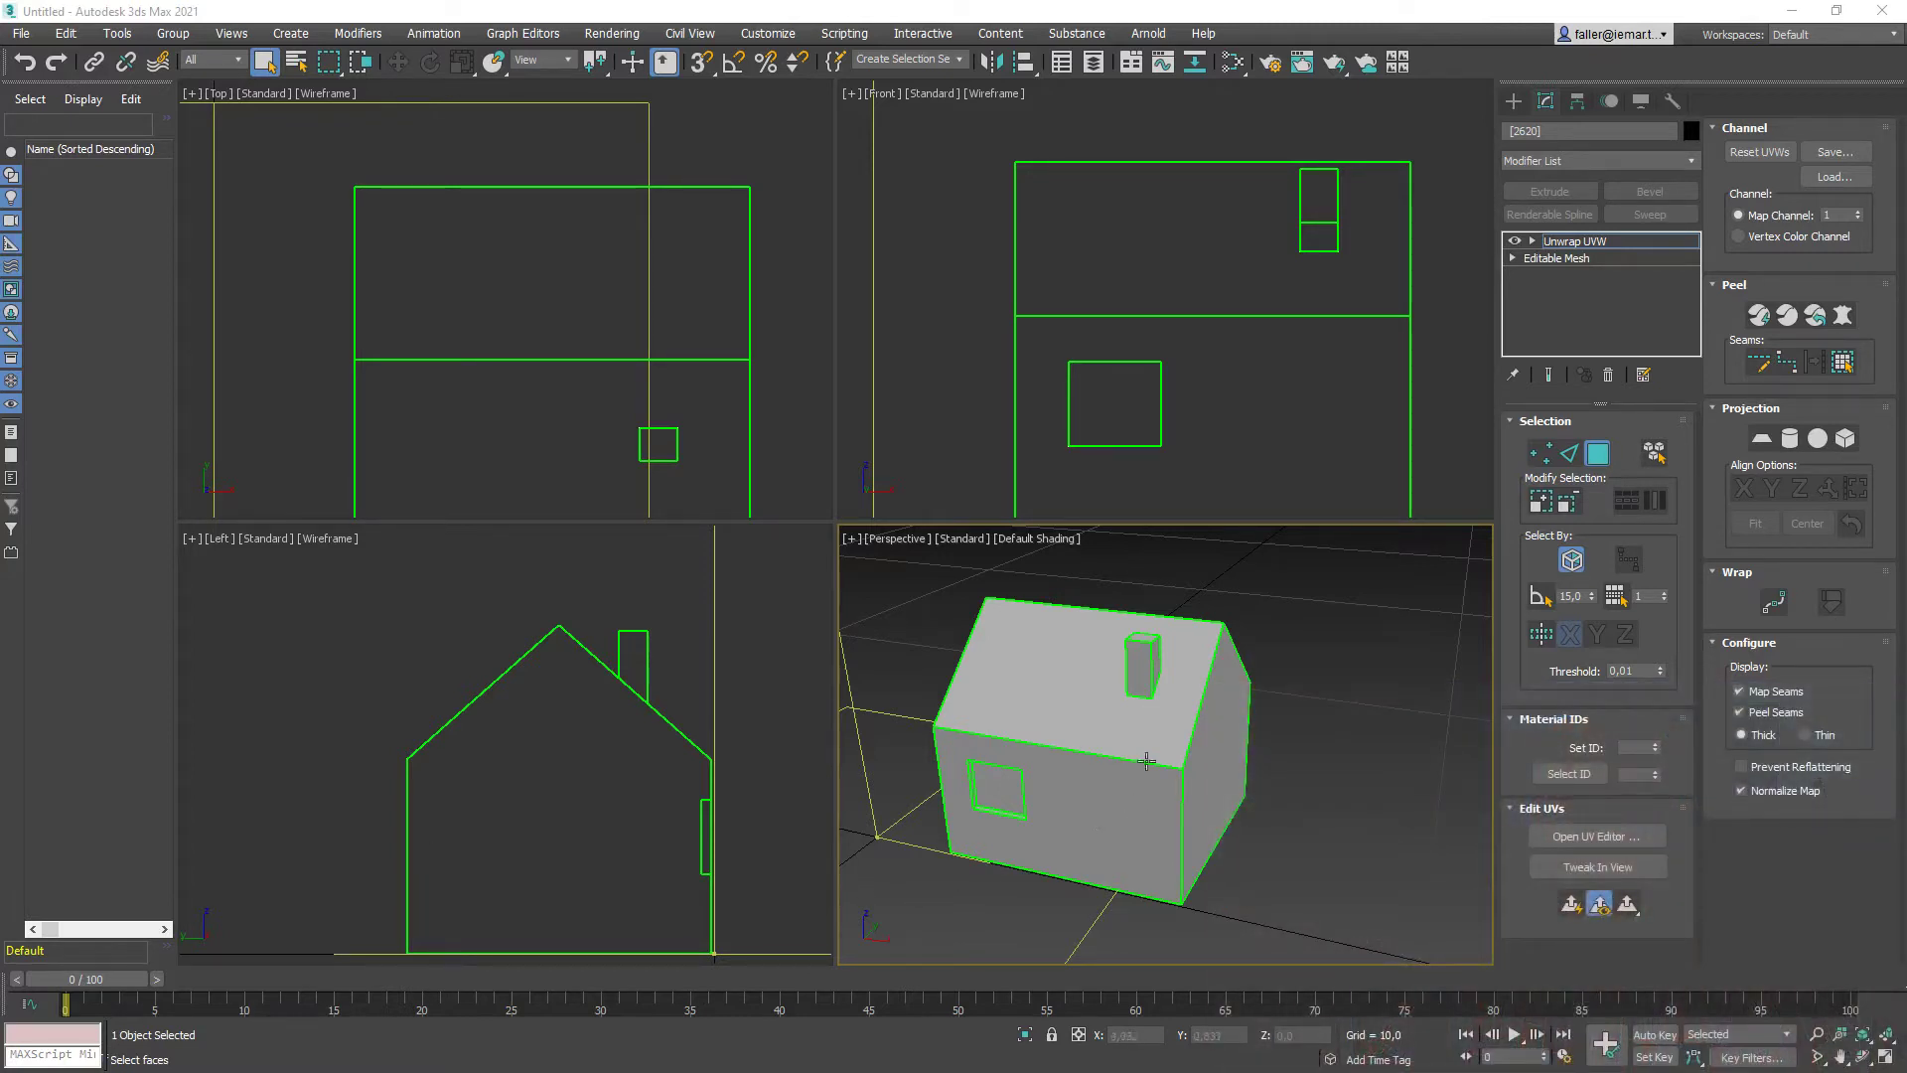
# Open the UV editor for the house and reposition its window to uncover the wireframe views
pyautogui.click(1589, 834)
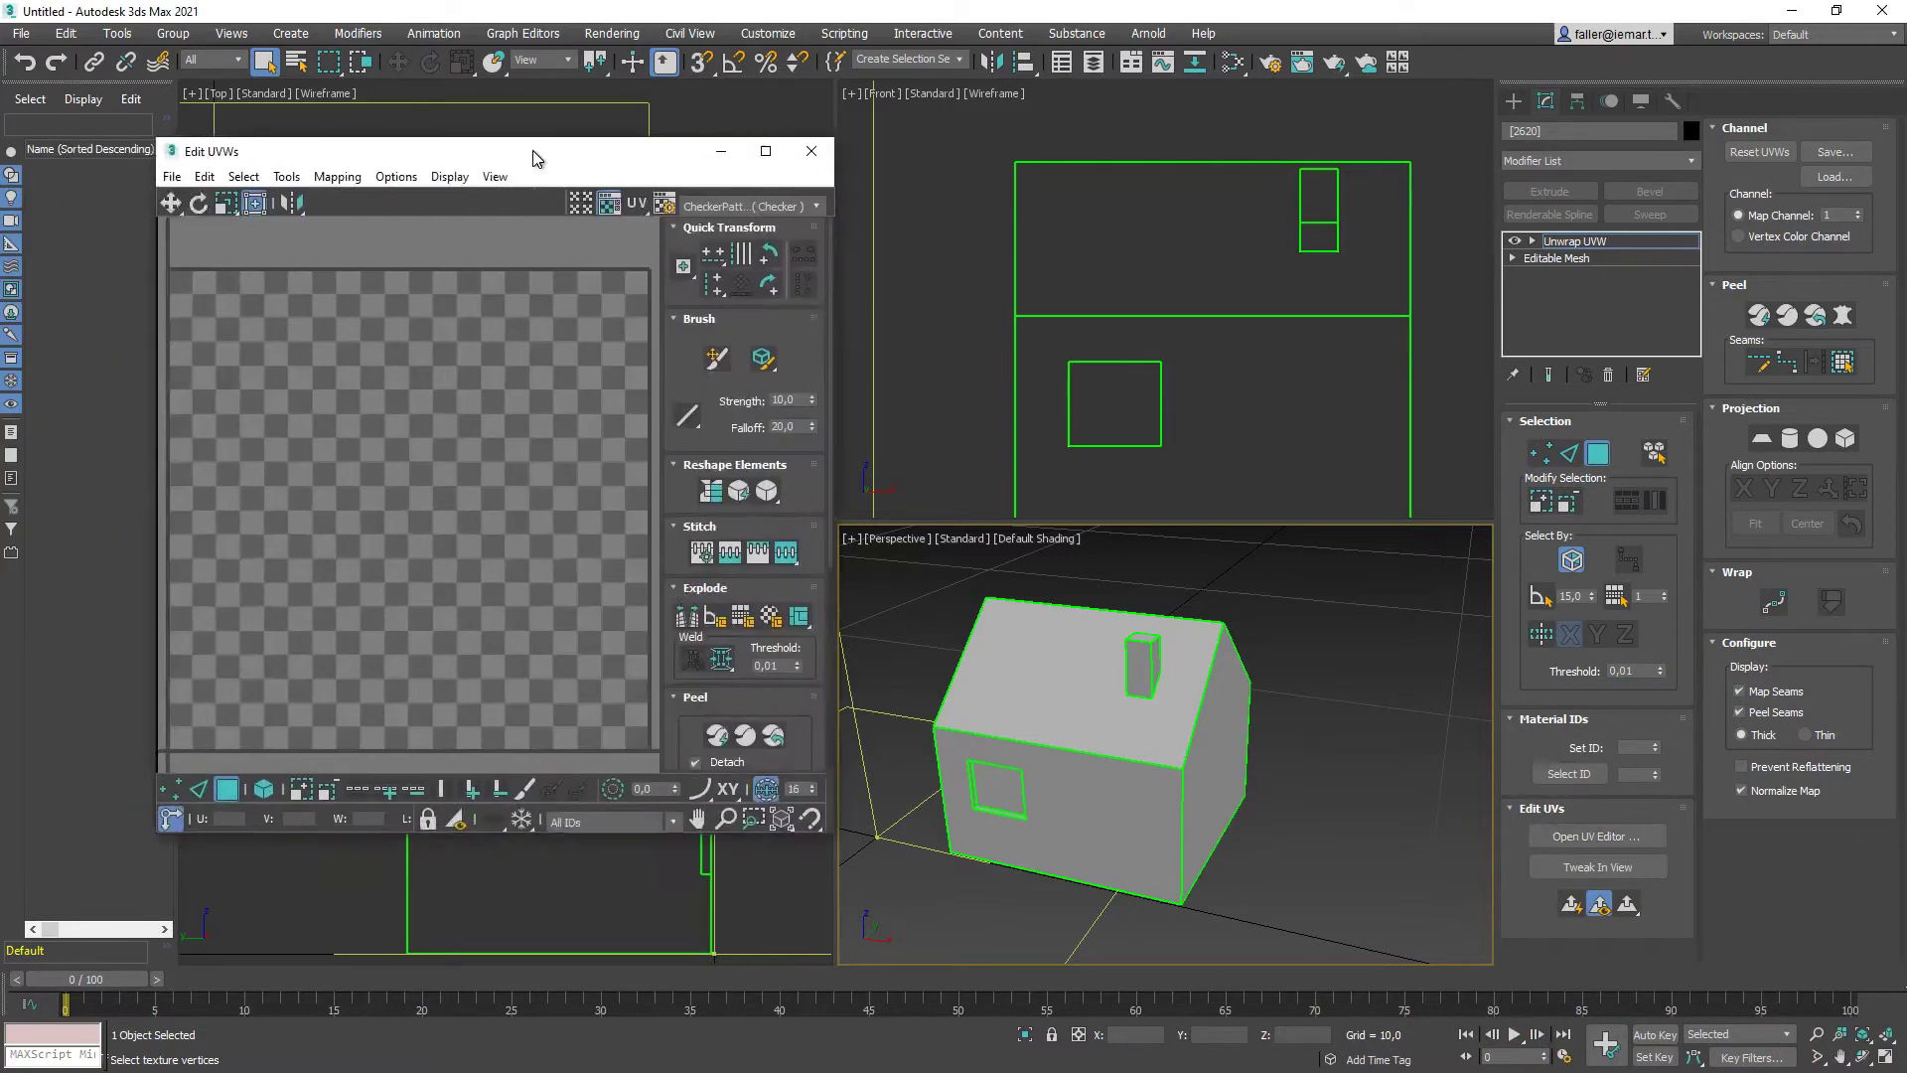
pyautogui.moveTo(490, 145); pyautogui.dragTo(1001, 145)
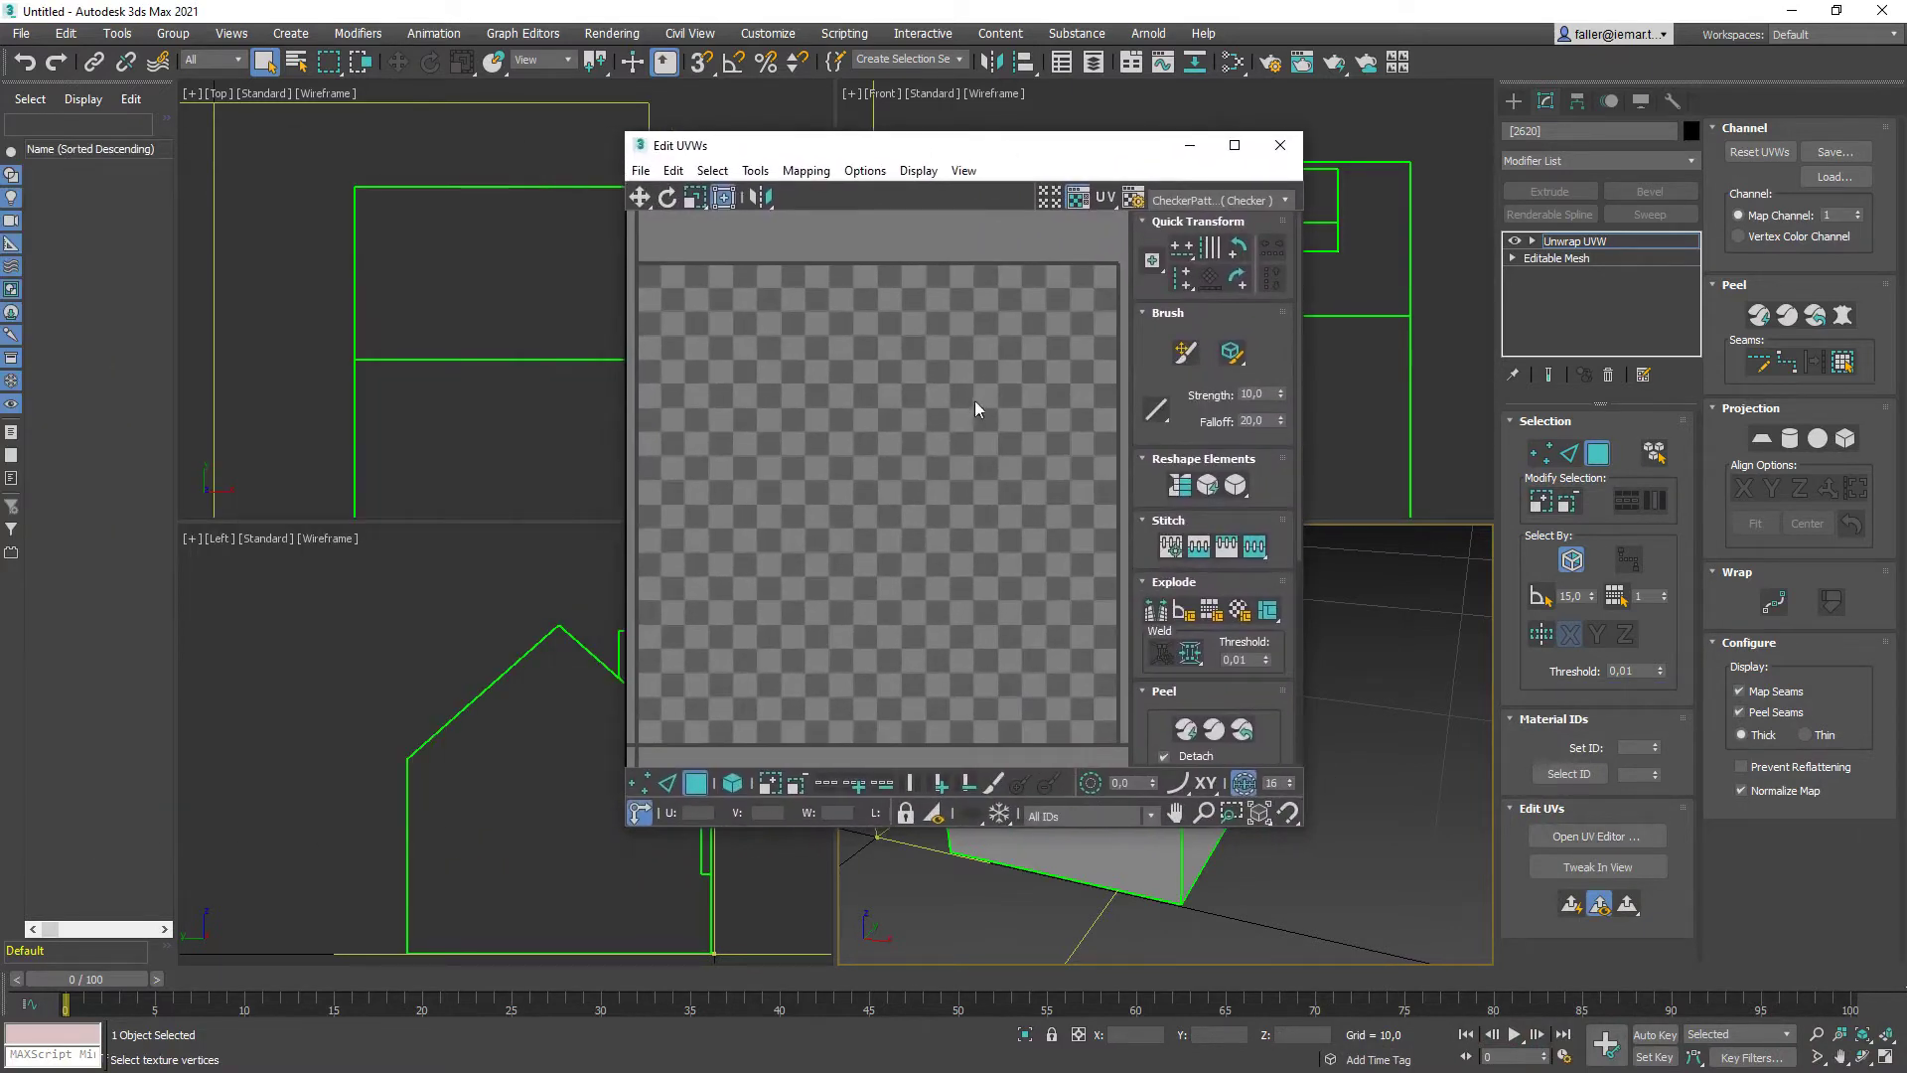
pyautogui.moveTo(944, 455); pyautogui.dragTo(902, 531, button='middle')
pyautogui.scroll(-10, 902, 534)
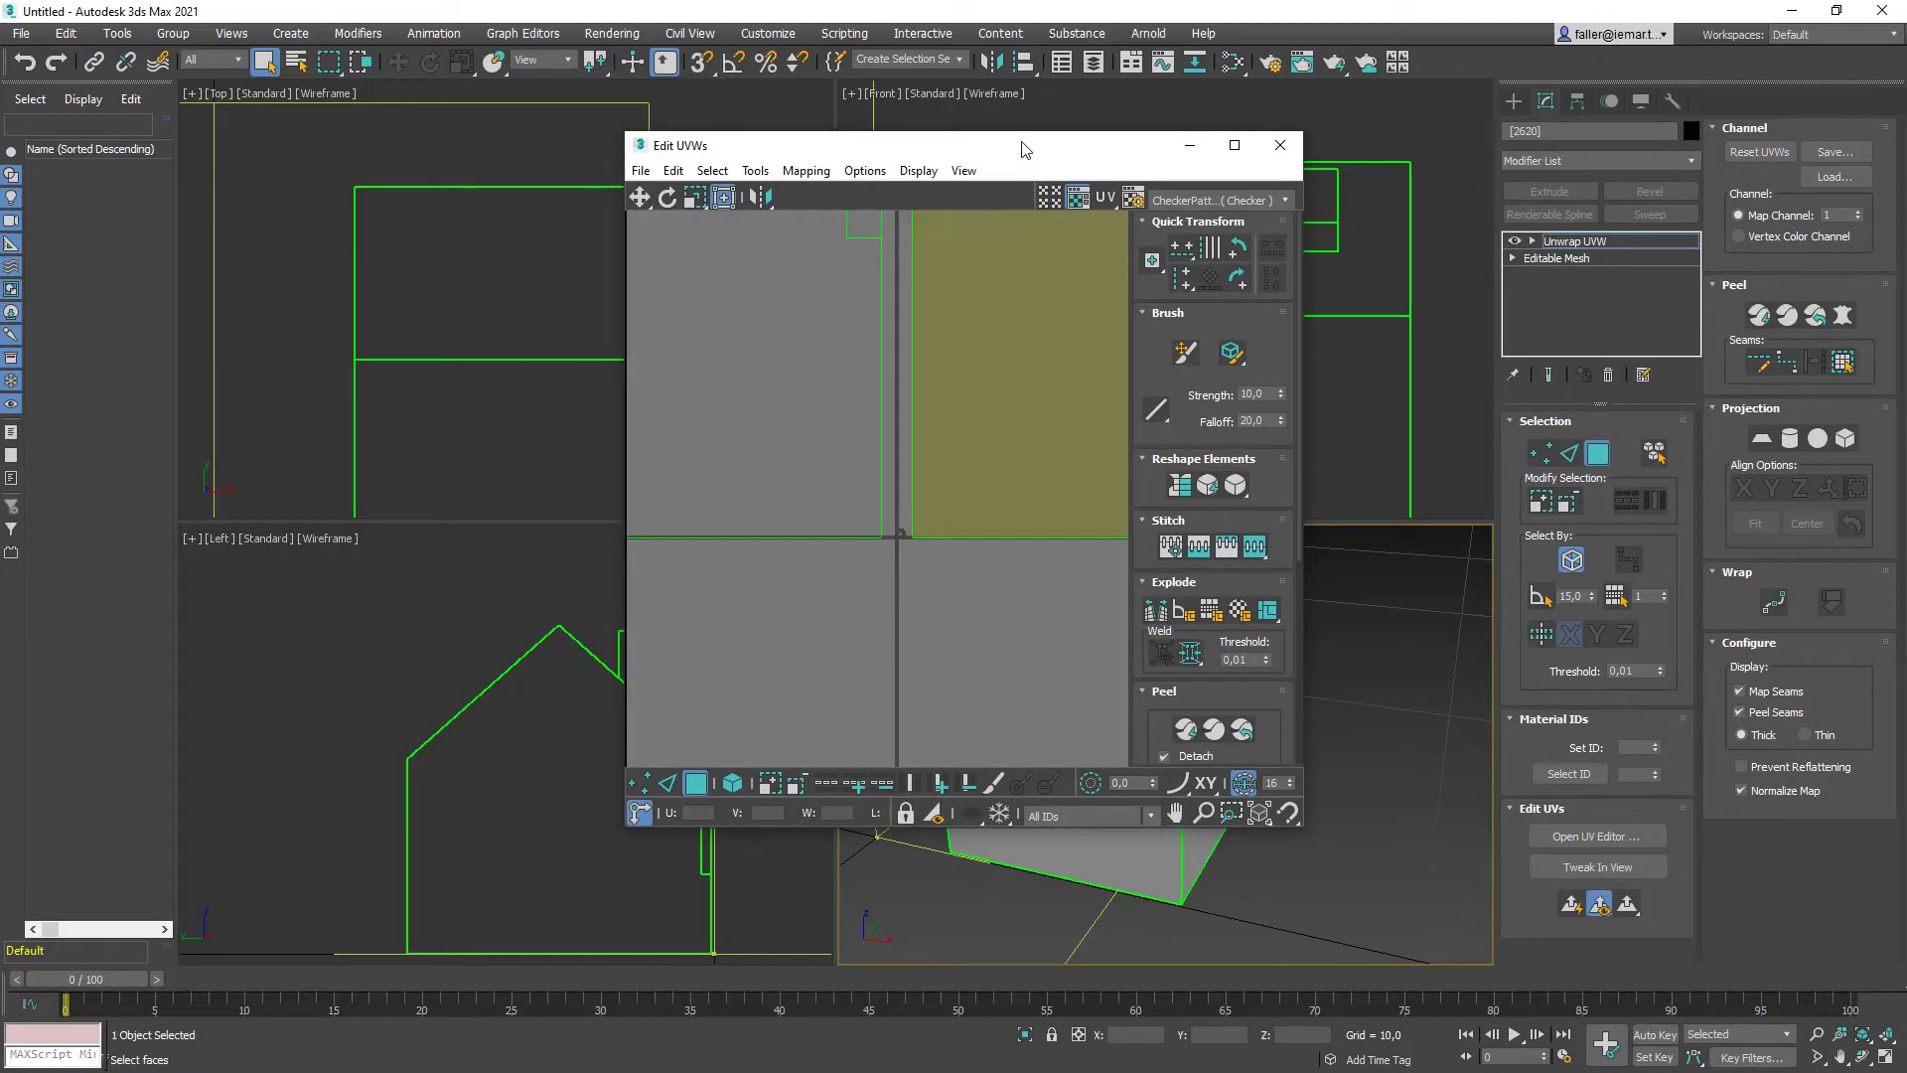
pyautogui.moveTo(1021, 144); pyautogui.dragTo(1175, 271)
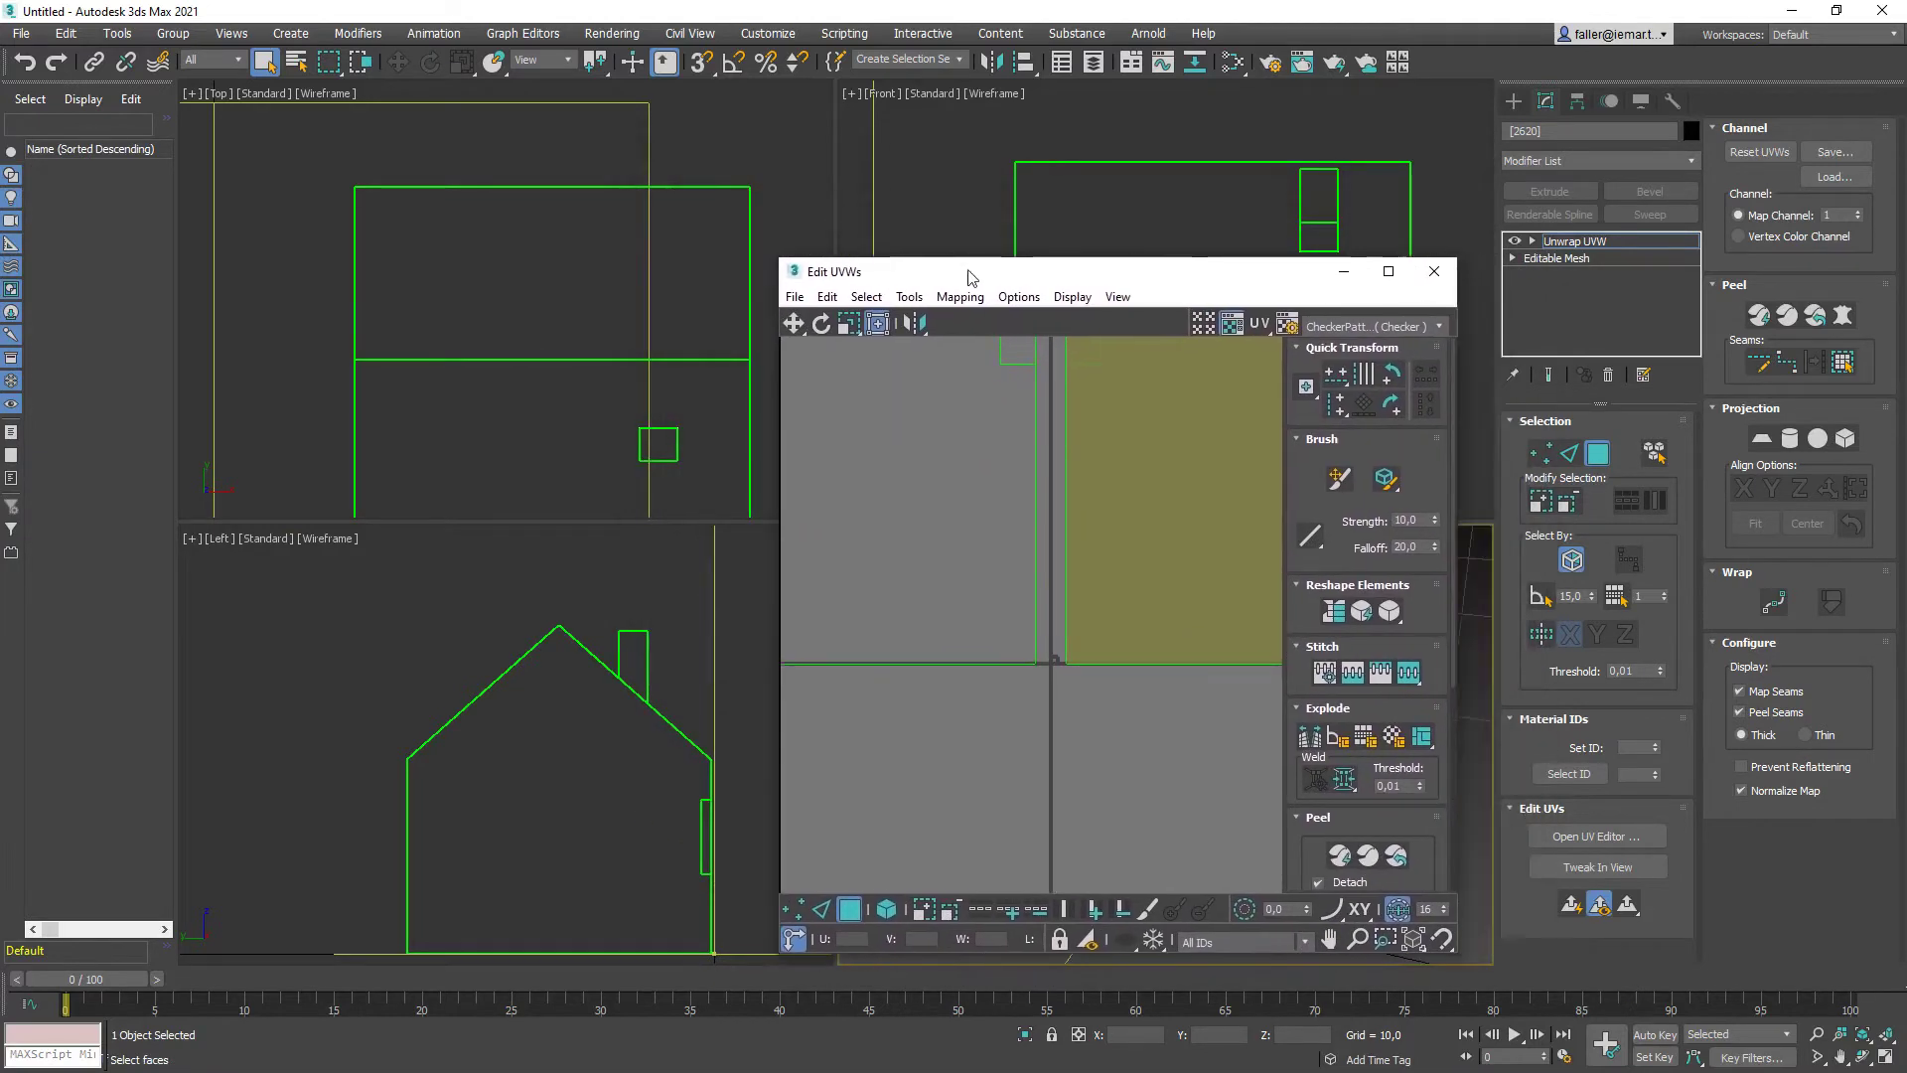
# Select all faces of the house and apply Flatten Mapping with a polygon angle threshold of 45 and 0,001 spacing
pyautogui.click(978, 839)
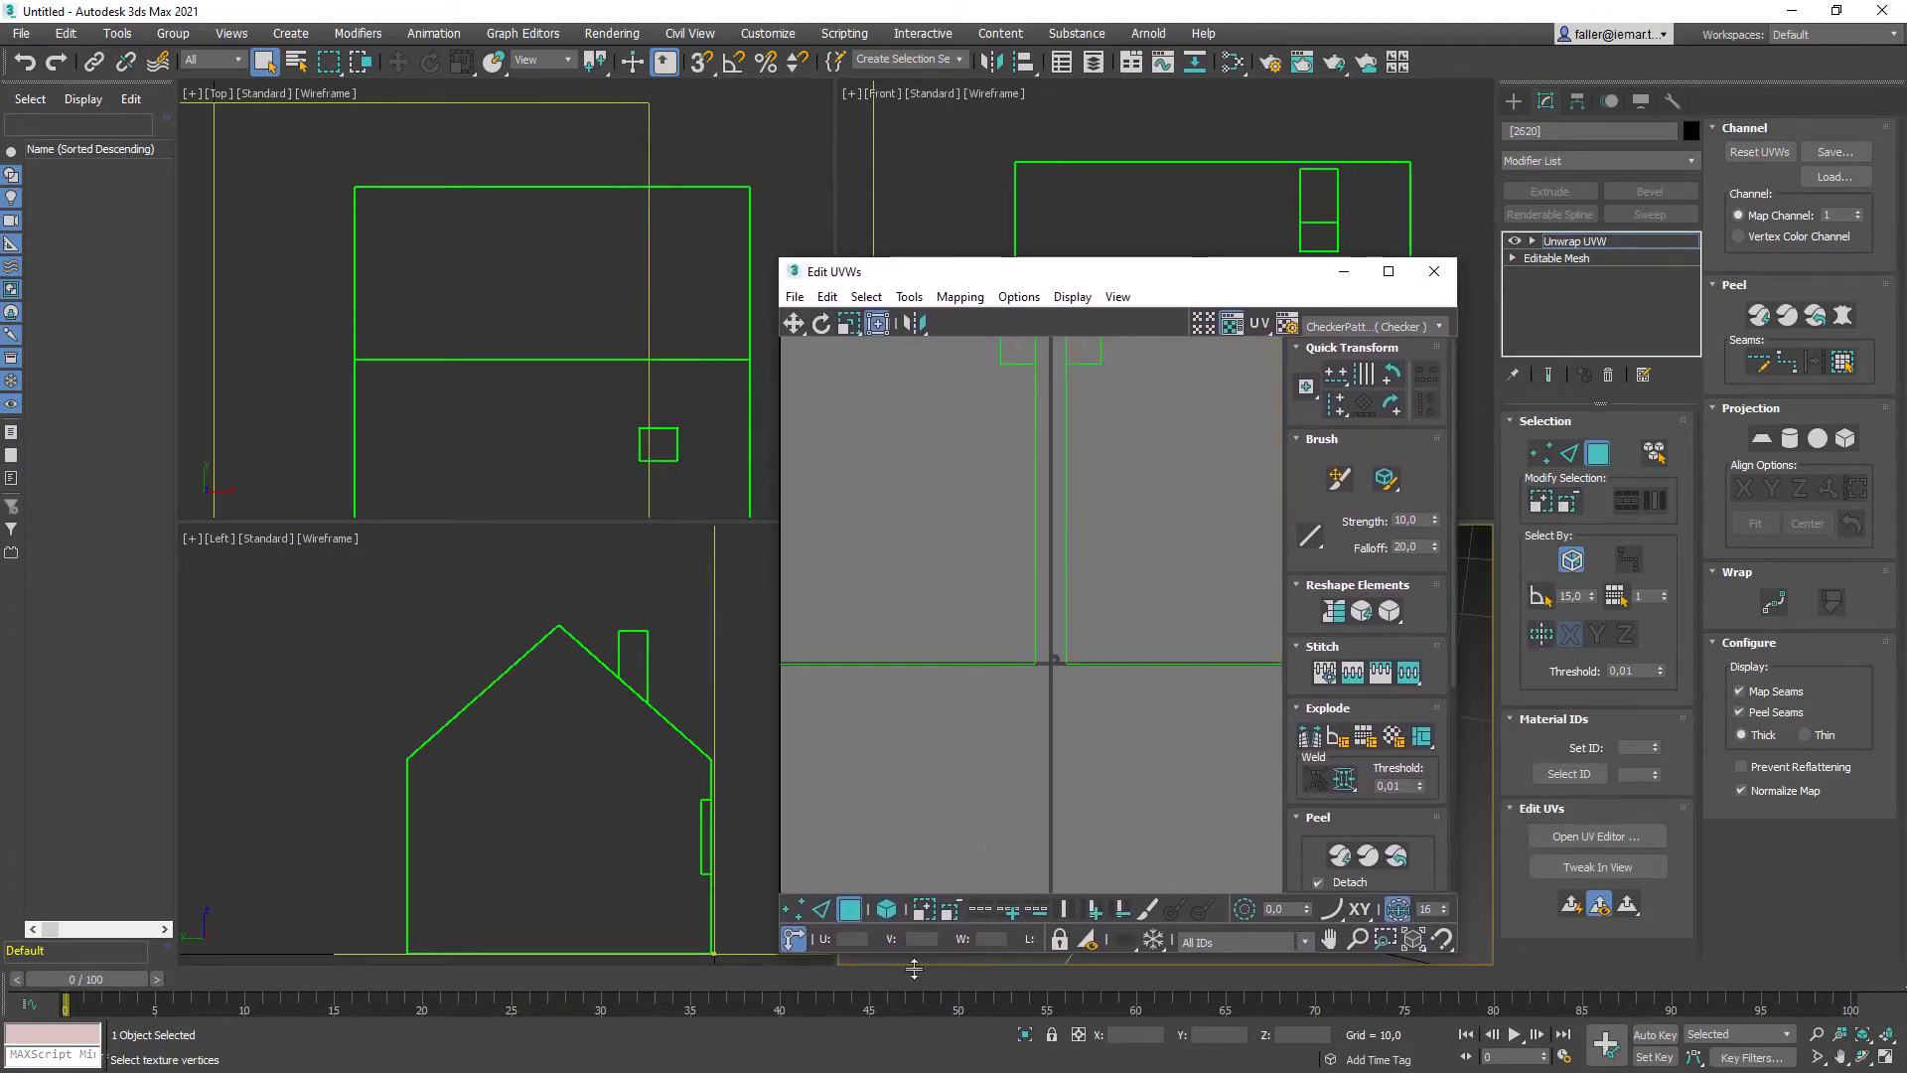
pyautogui.click(850, 918)
pyautogui.click(850, 918)
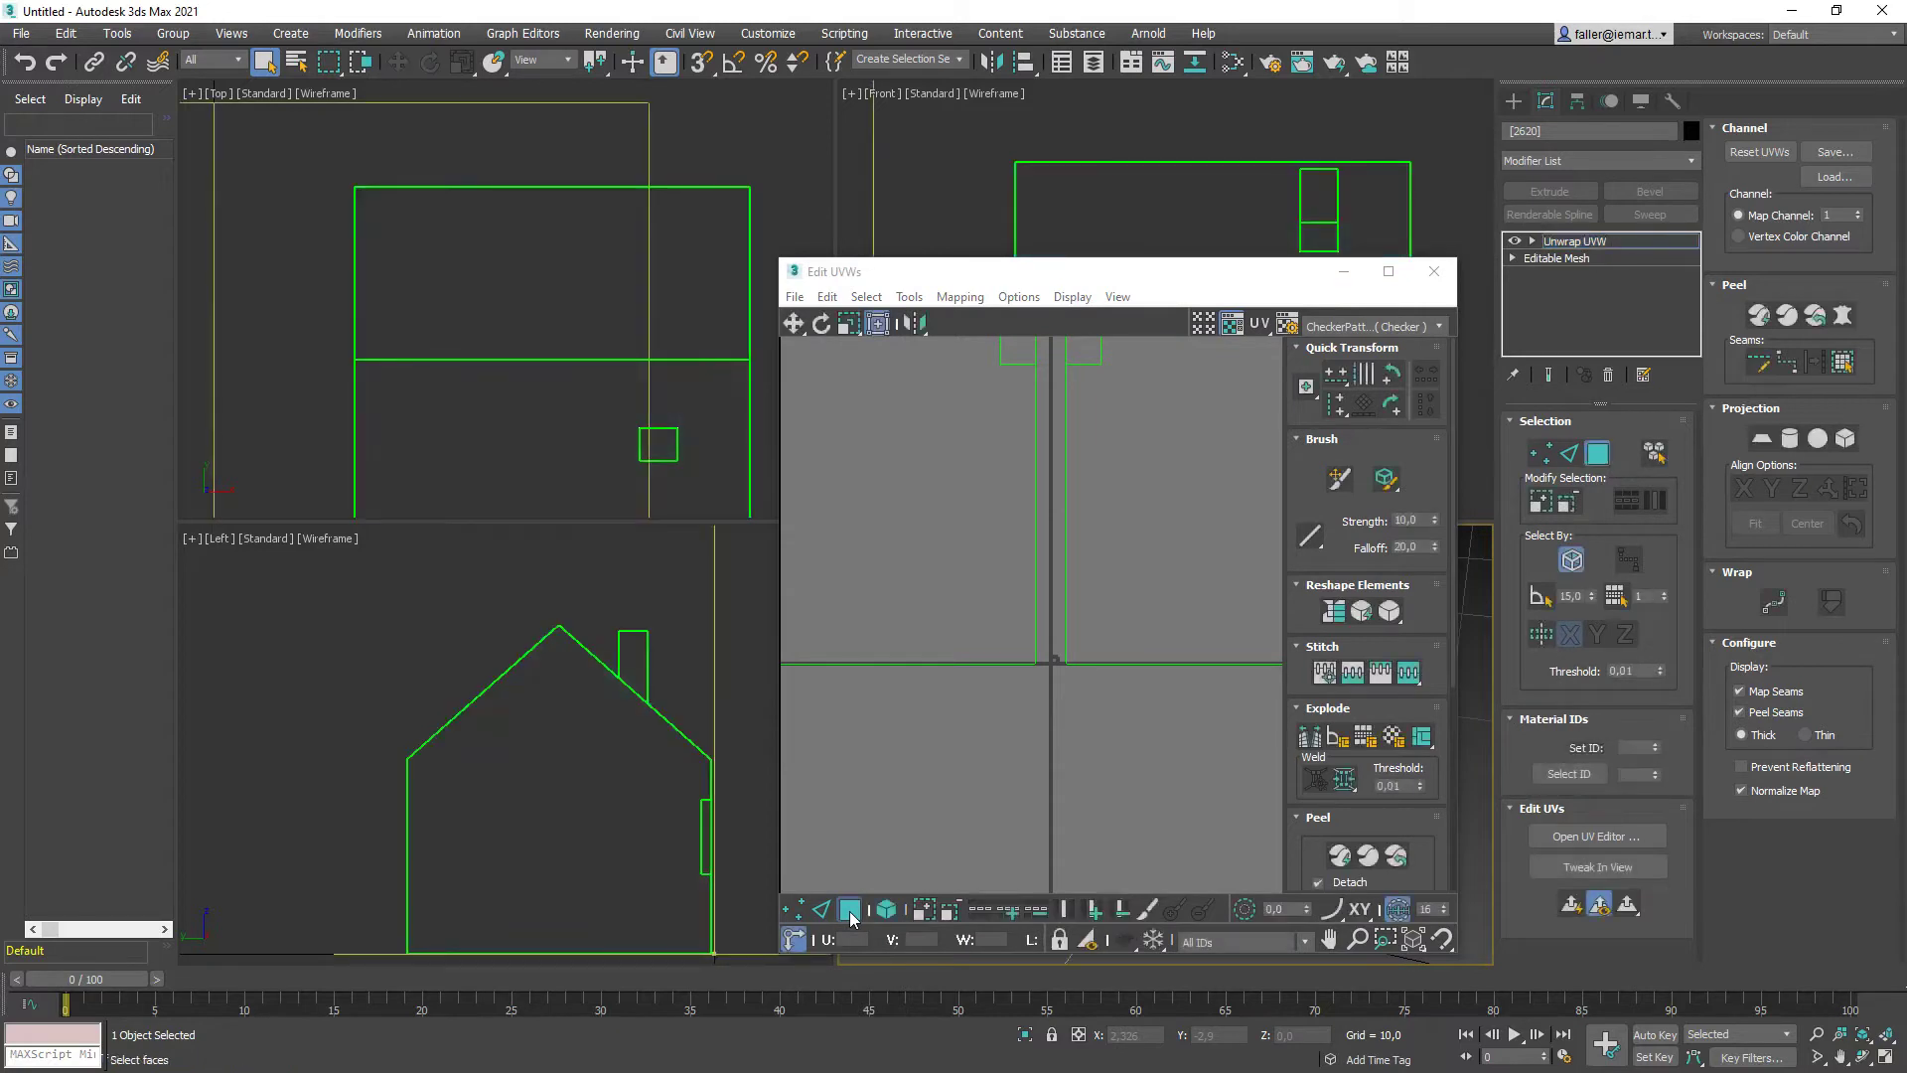
pyautogui.hotkey('ctrl', 'a')
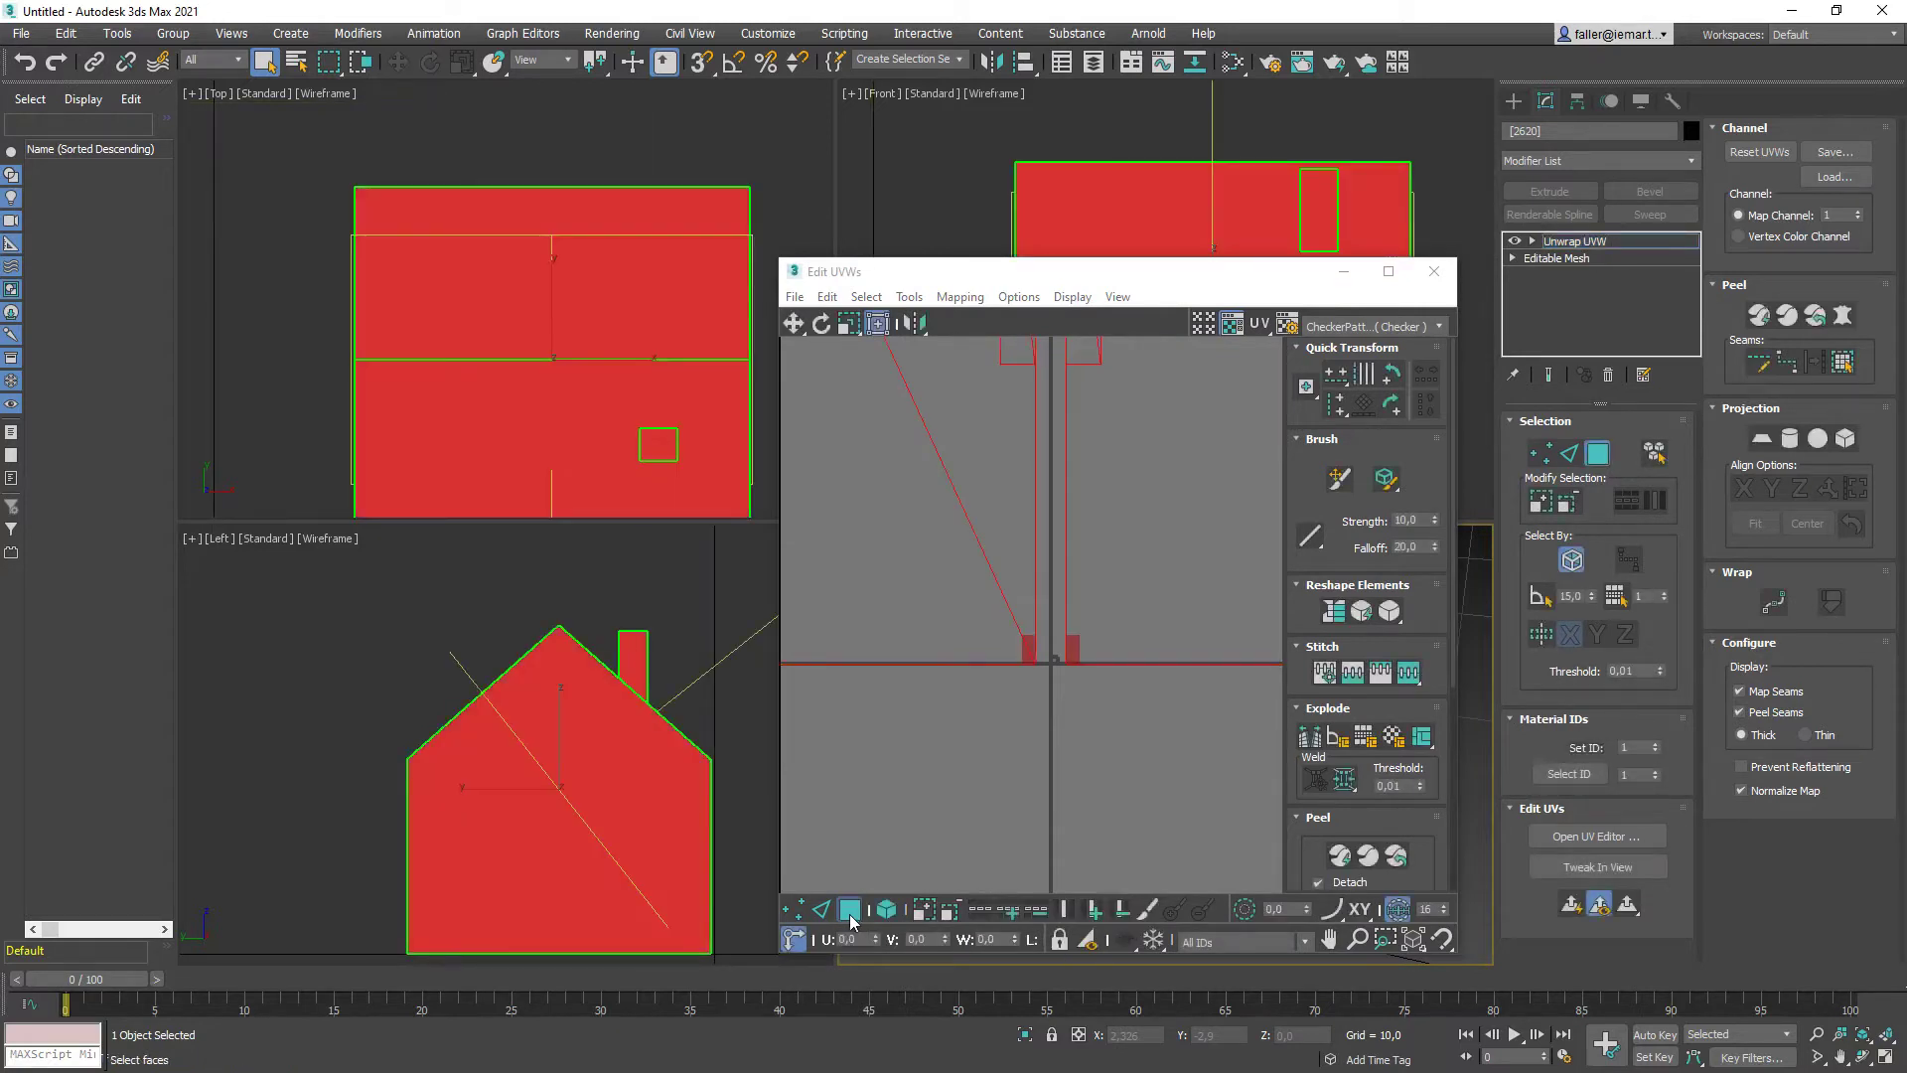
pyautogui.click(683, 399)
pyautogui.click(1102, 558)
pyautogui.moveTo(1102, 558); pyautogui.dragTo(940, 624, button='middle')
pyautogui.click(953, 297)
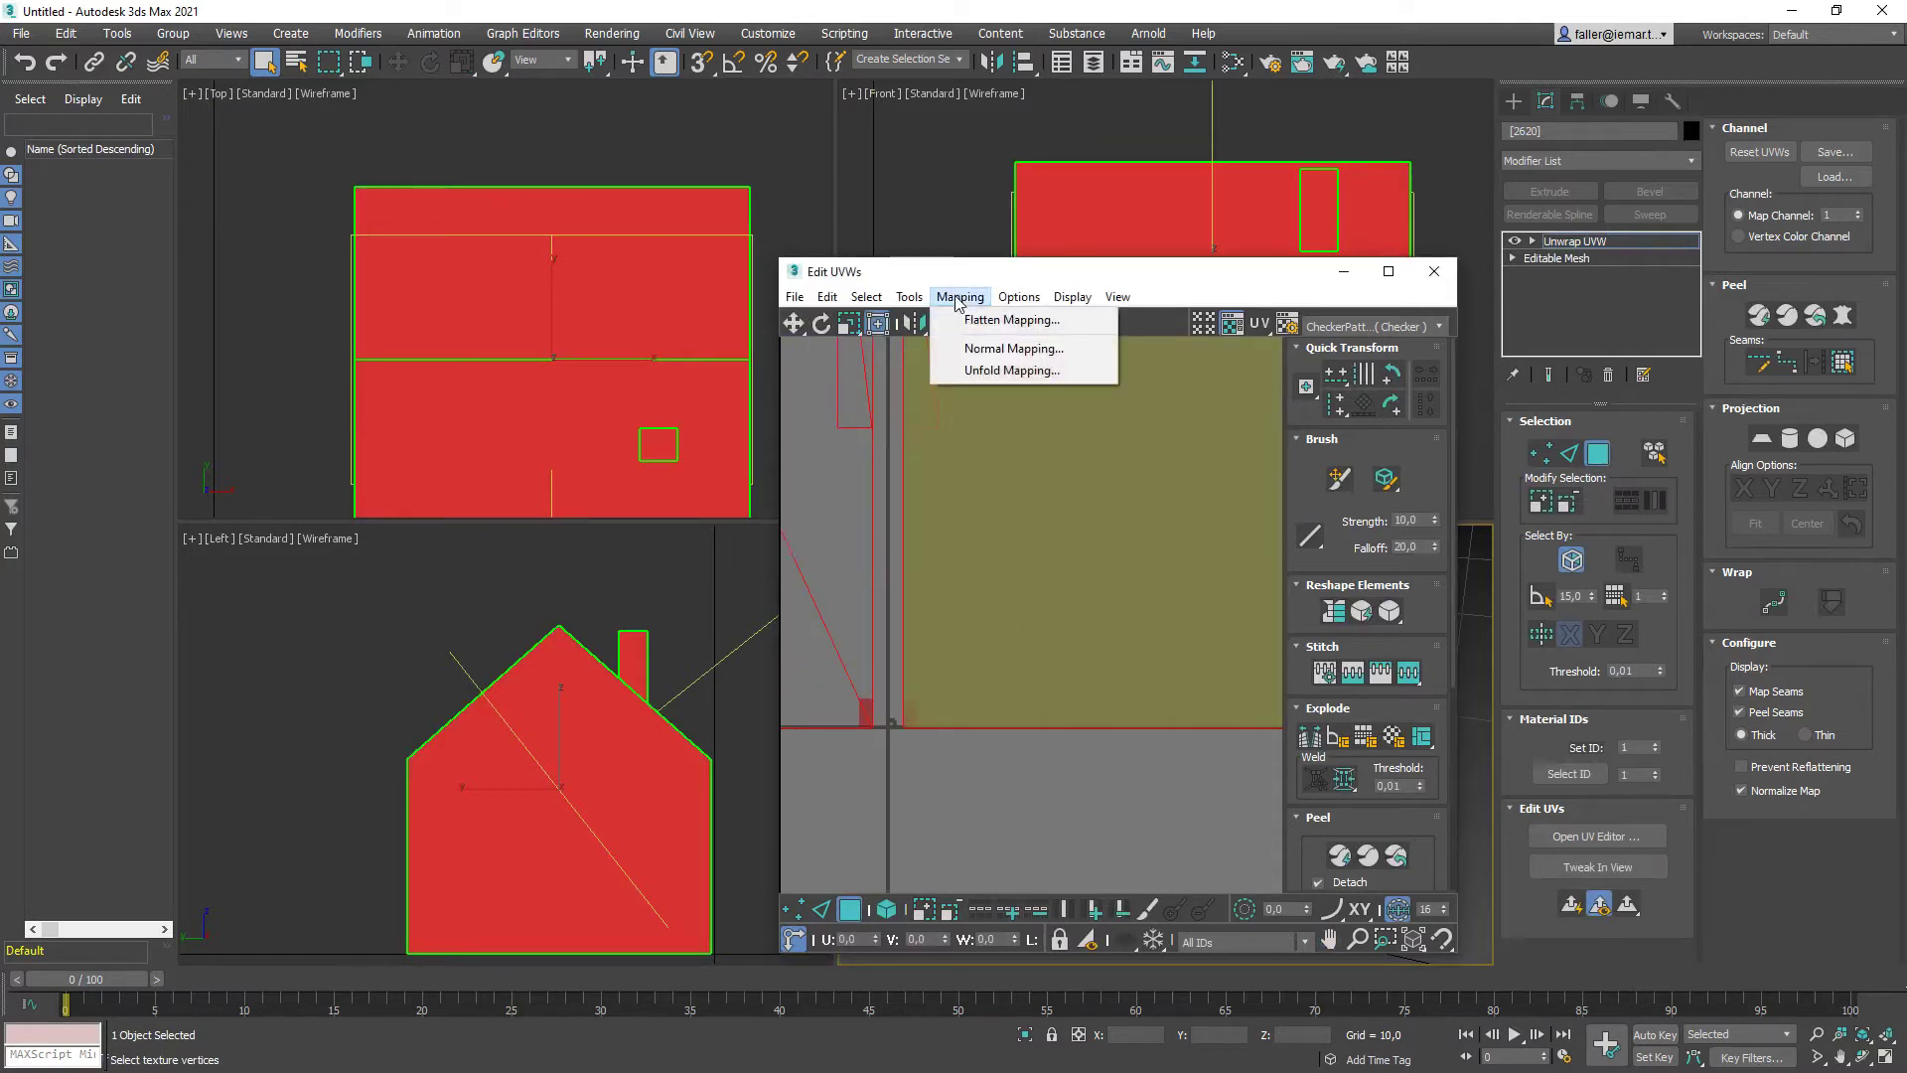
pyautogui.click(992, 322)
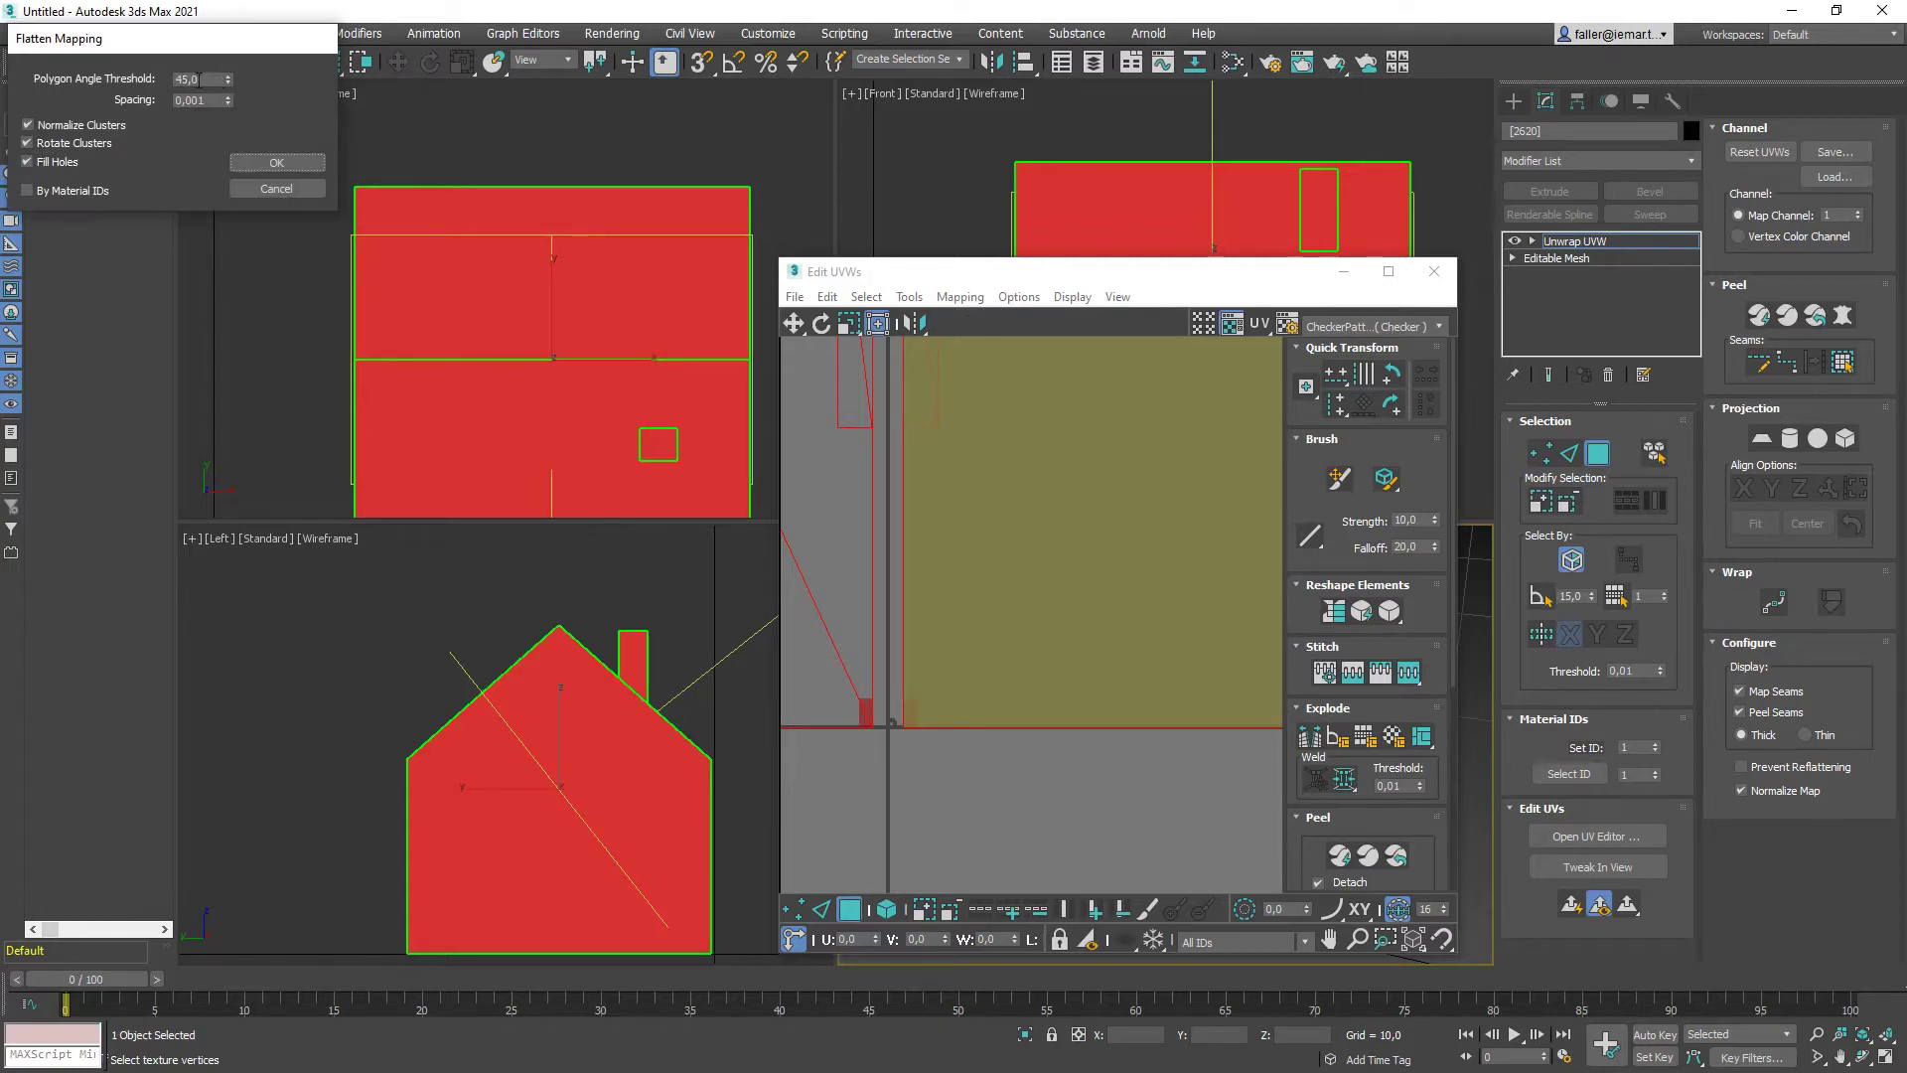
pyautogui.doubleClick(200, 79)
pyautogui.click(276, 163)
# Move the whole flattened UV layout off the checkered tile into the empty area diagonally above it, then deselect it
pyautogui.moveTo(894, 731); pyautogui.dragTo(1031, 610, button='middle')
pyautogui.scroll(6, 1031, 610)
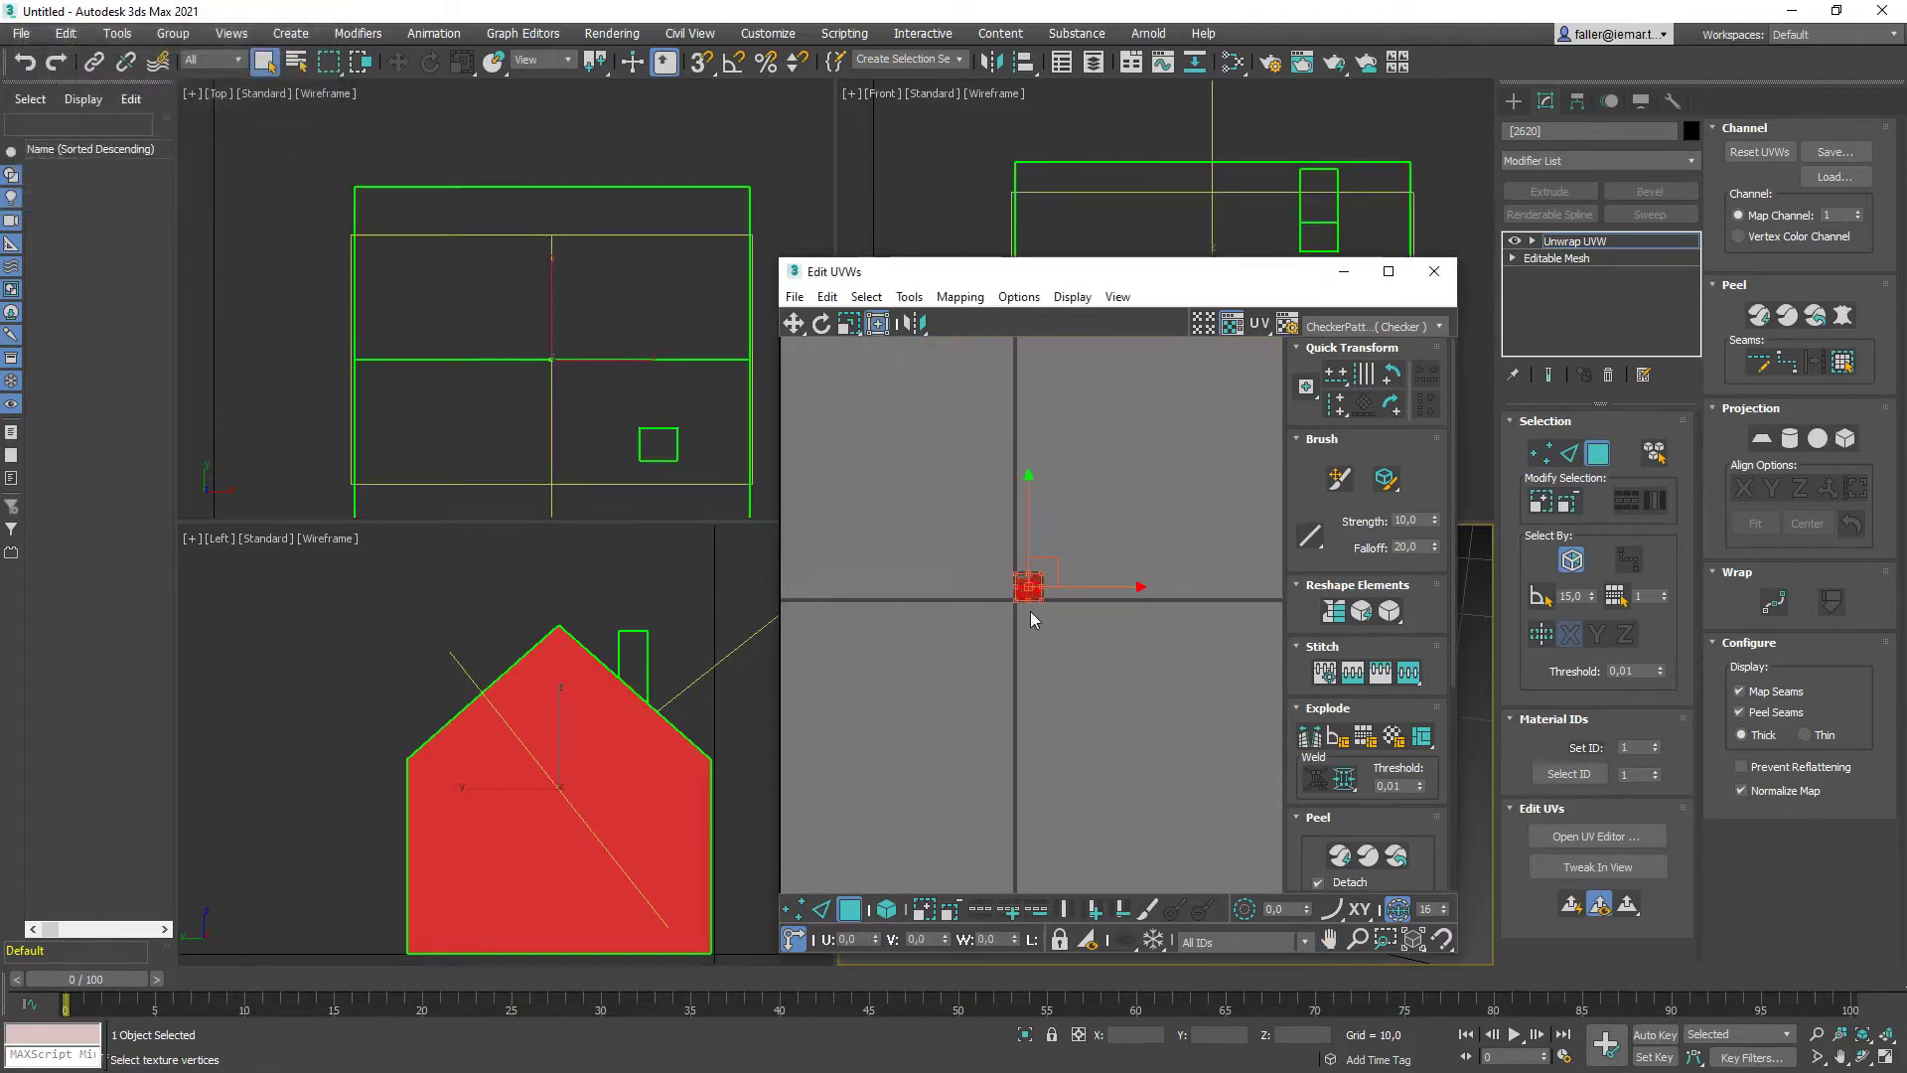
pyautogui.scroll(4, 1044, 569)
pyautogui.scroll(-5, 1043, 569)
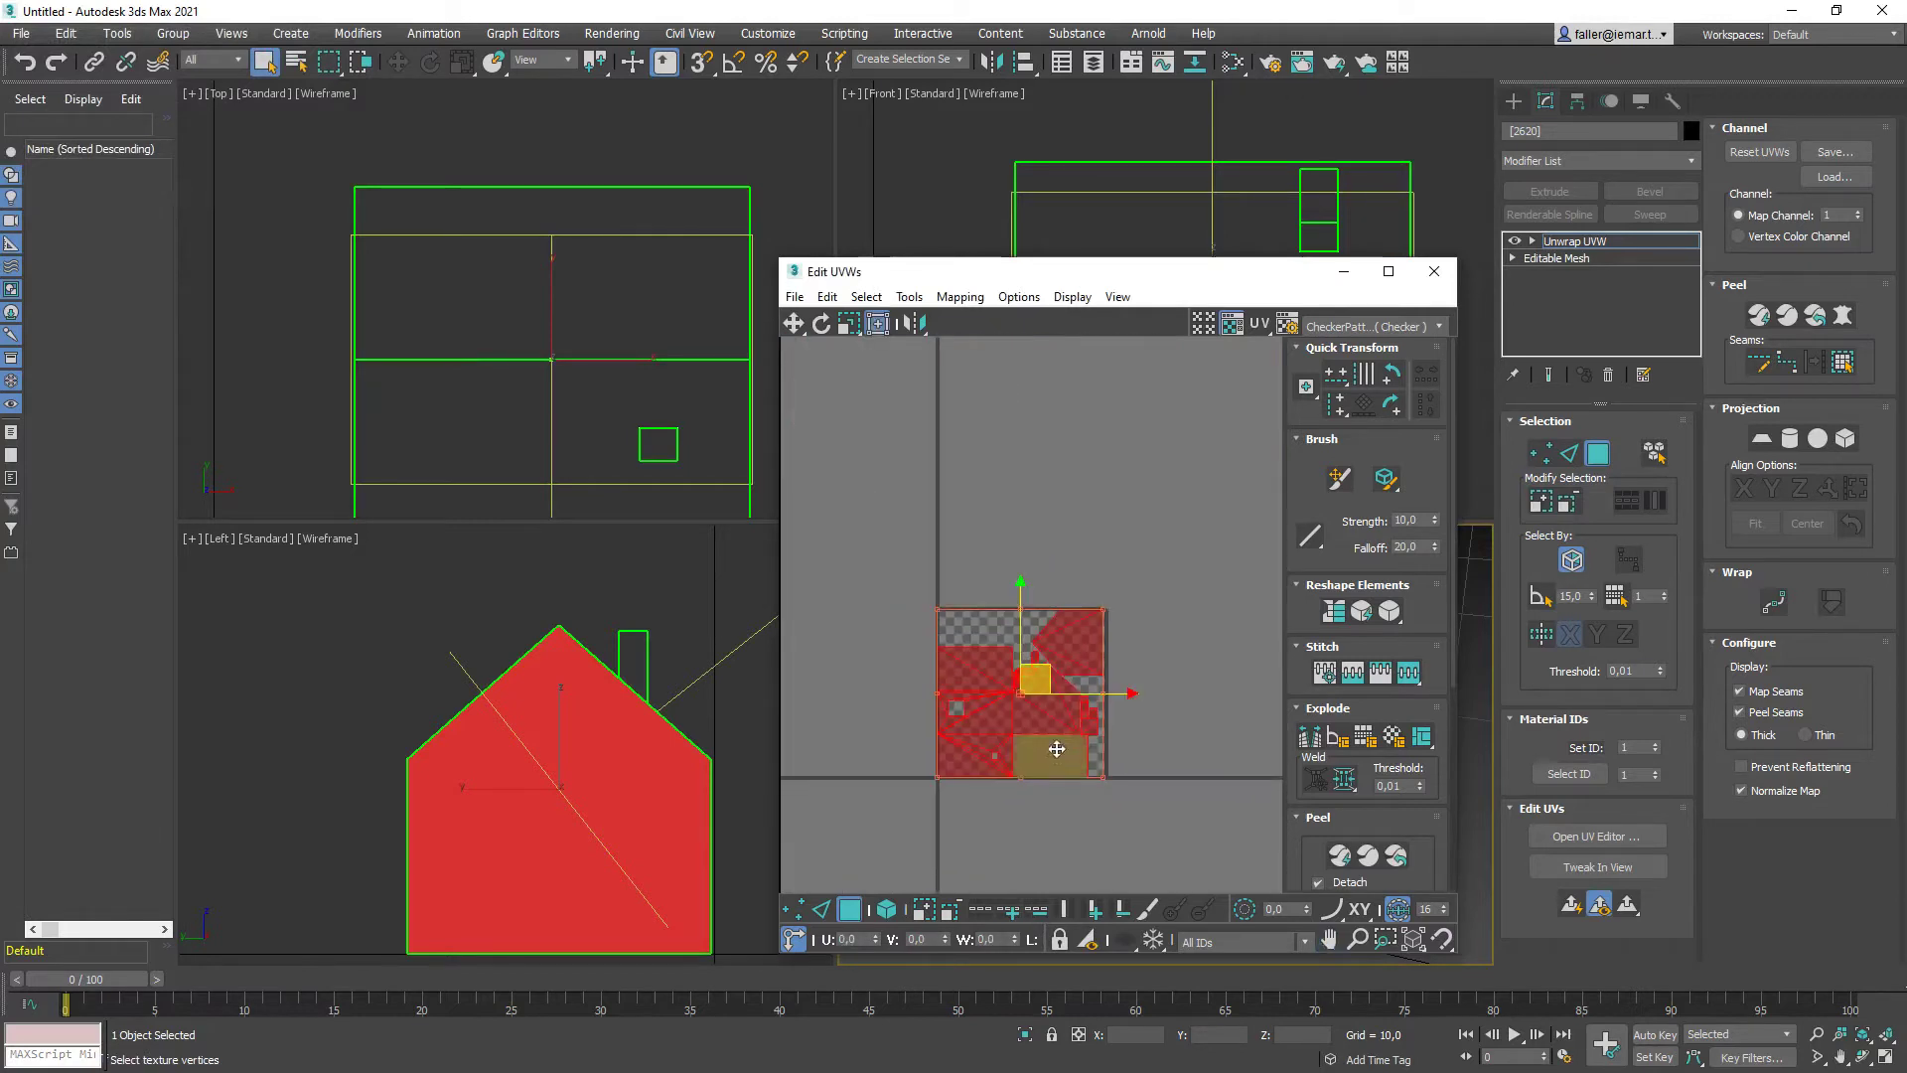
pyautogui.moveTo(1057, 686); pyautogui.dragTo(992, 707, button='middle')
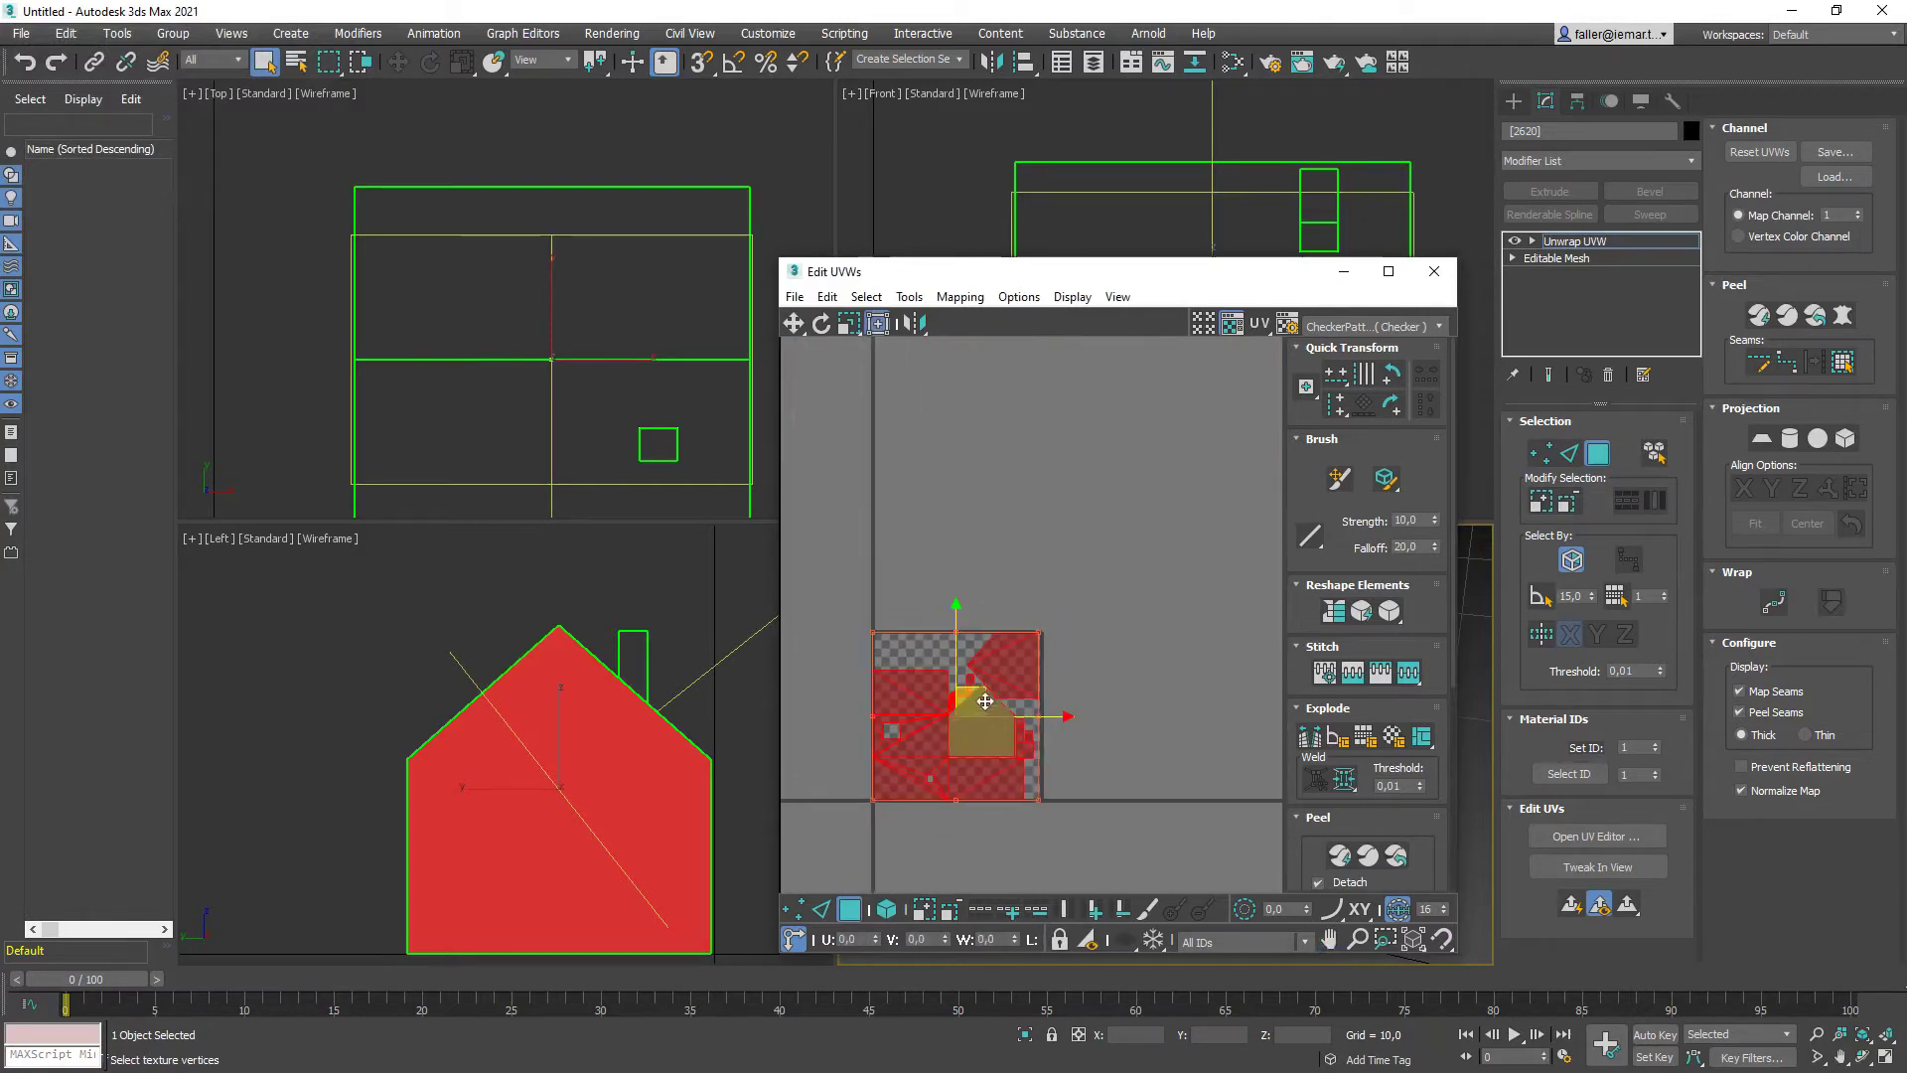
pyautogui.moveTo(992, 707); pyautogui.dragTo(1144, 493)
pyautogui.click(1180, 617)
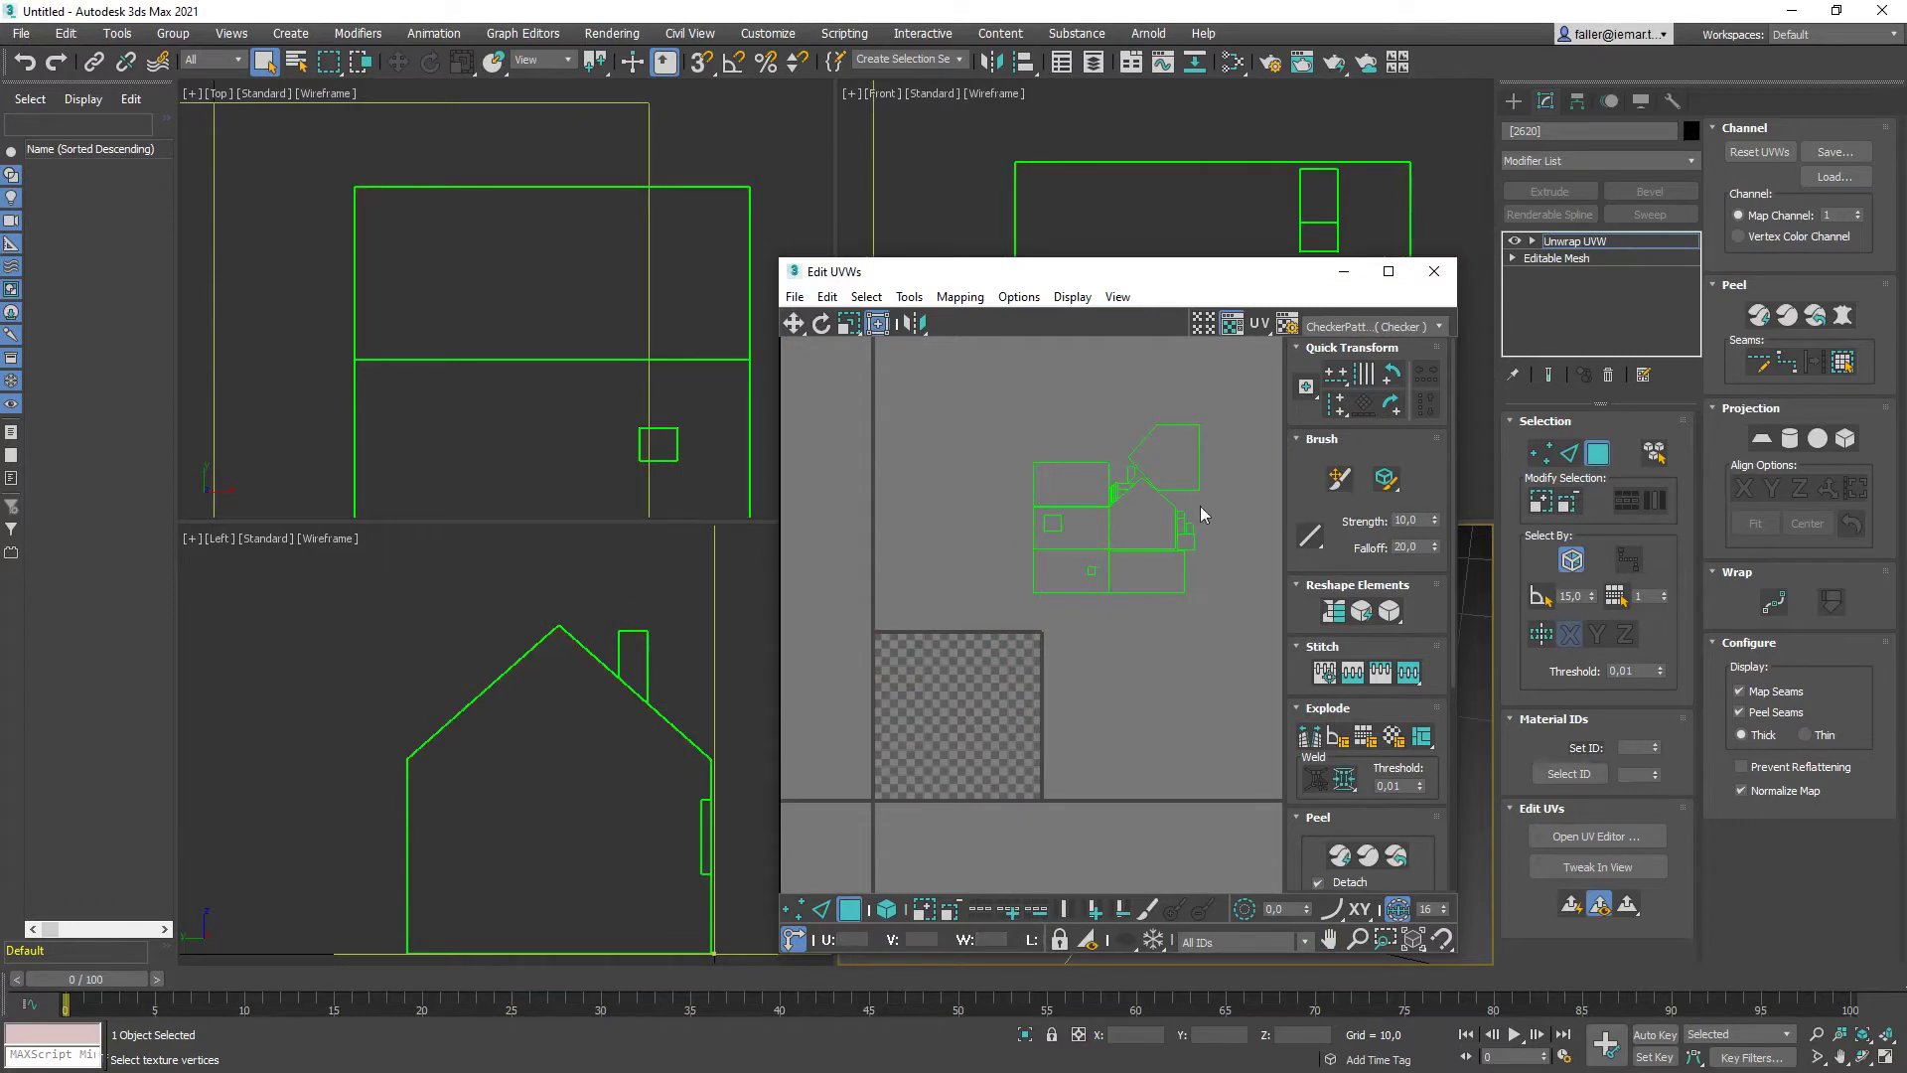
# Match the chimney-side roof and window wall UV pieces to the model, and nudge the window wall's piece slightly off its neighbours
pyautogui.moveTo(1142, 522); pyautogui.dragTo(1098, 587, button='middle')
pyautogui.scroll(3, 1064, 564)
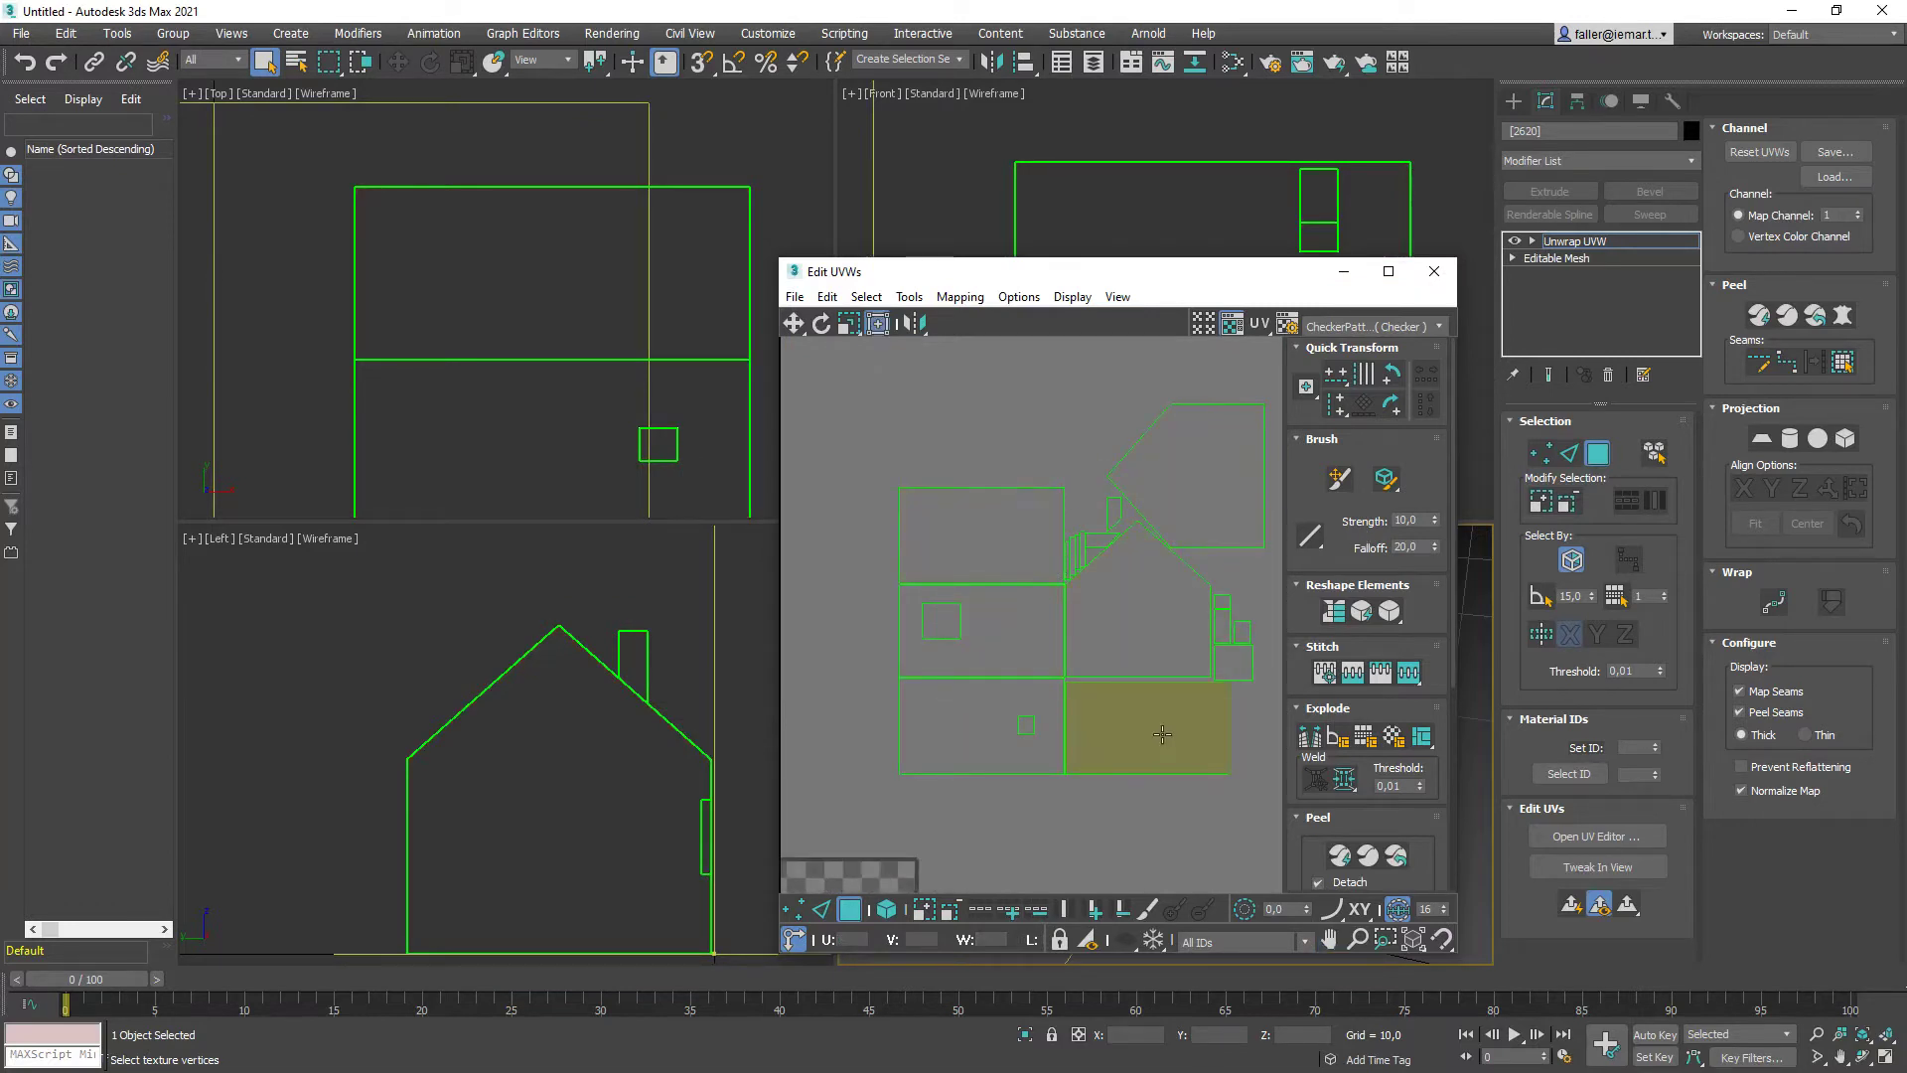
pyautogui.click(991, 724)
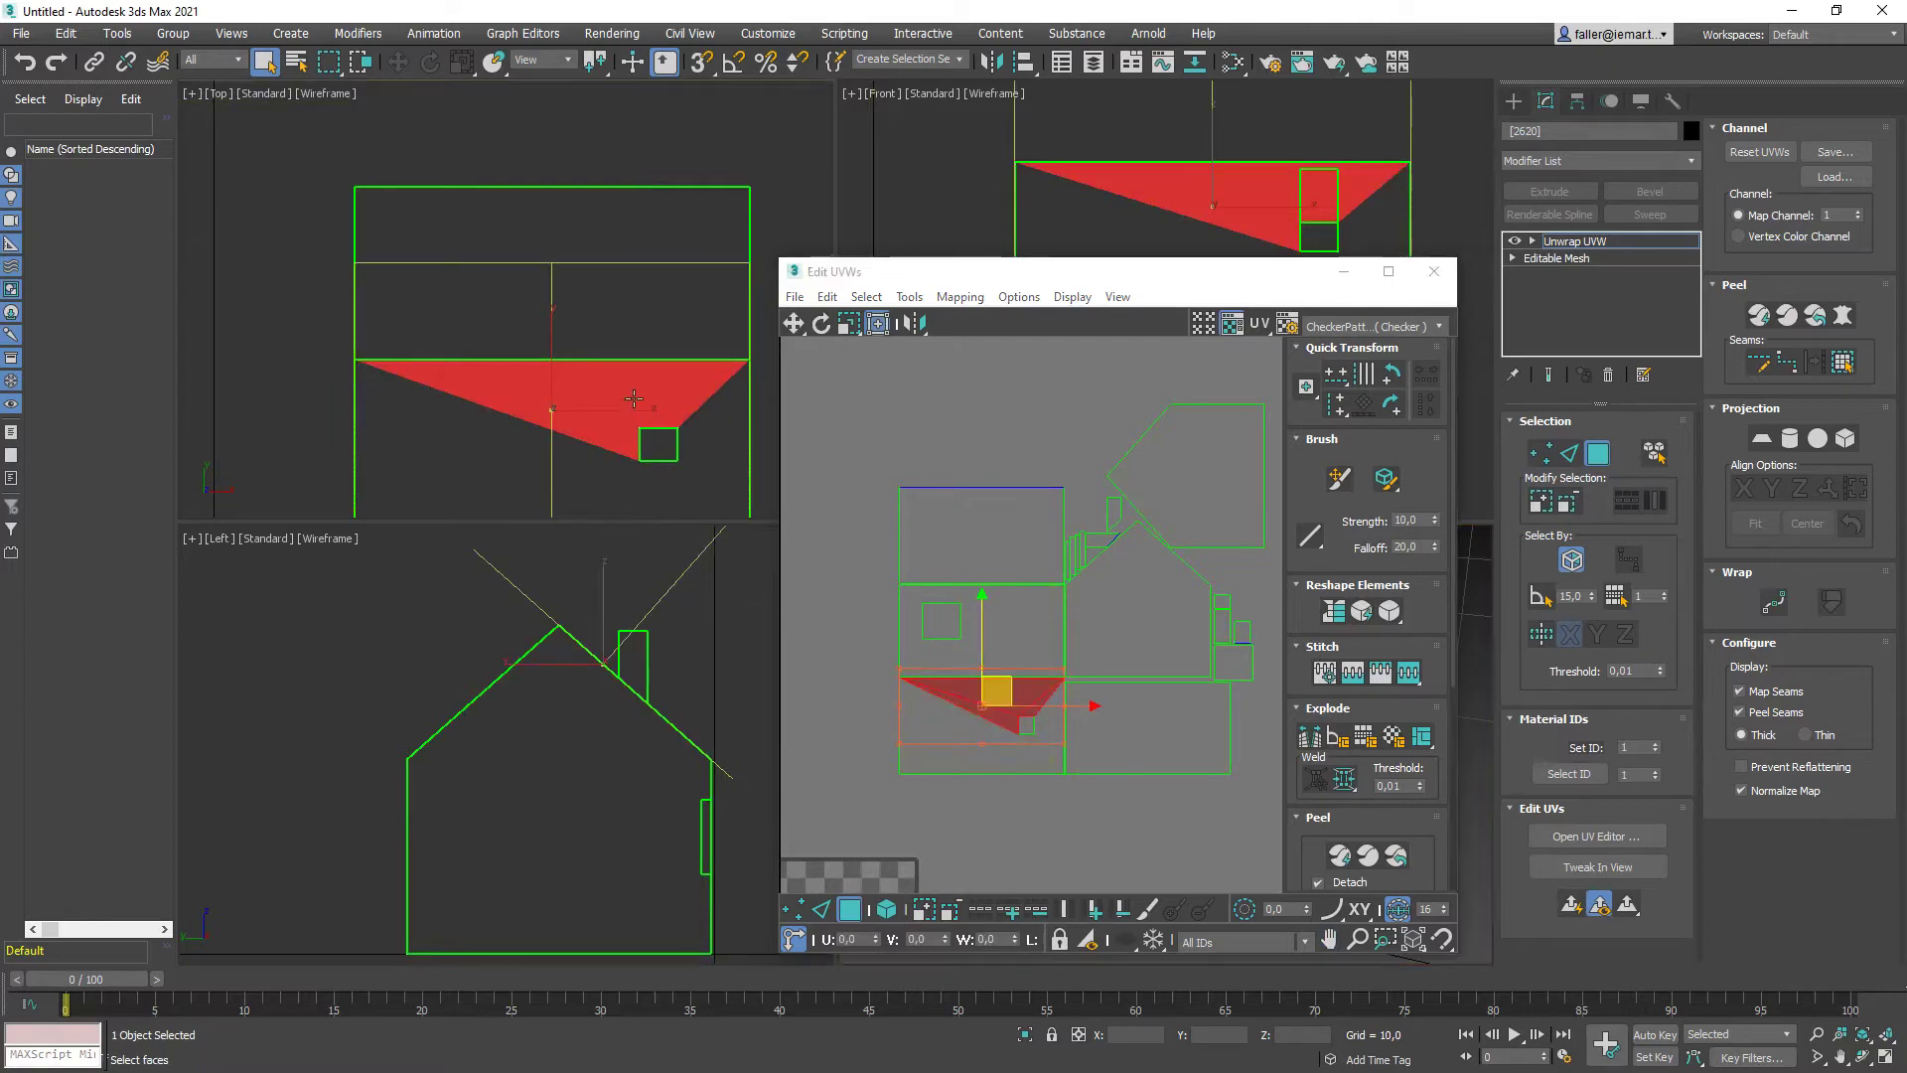
pyautogui.scroll(-3, 568, 328)
pyautogui.keyDown('alt'); pyautogui.moveTo(568, 327); pyautogui.dragTo(512, 174, button='middle'); pyautogui.keyUp('alt')
pyautogui.click(1033, 646)
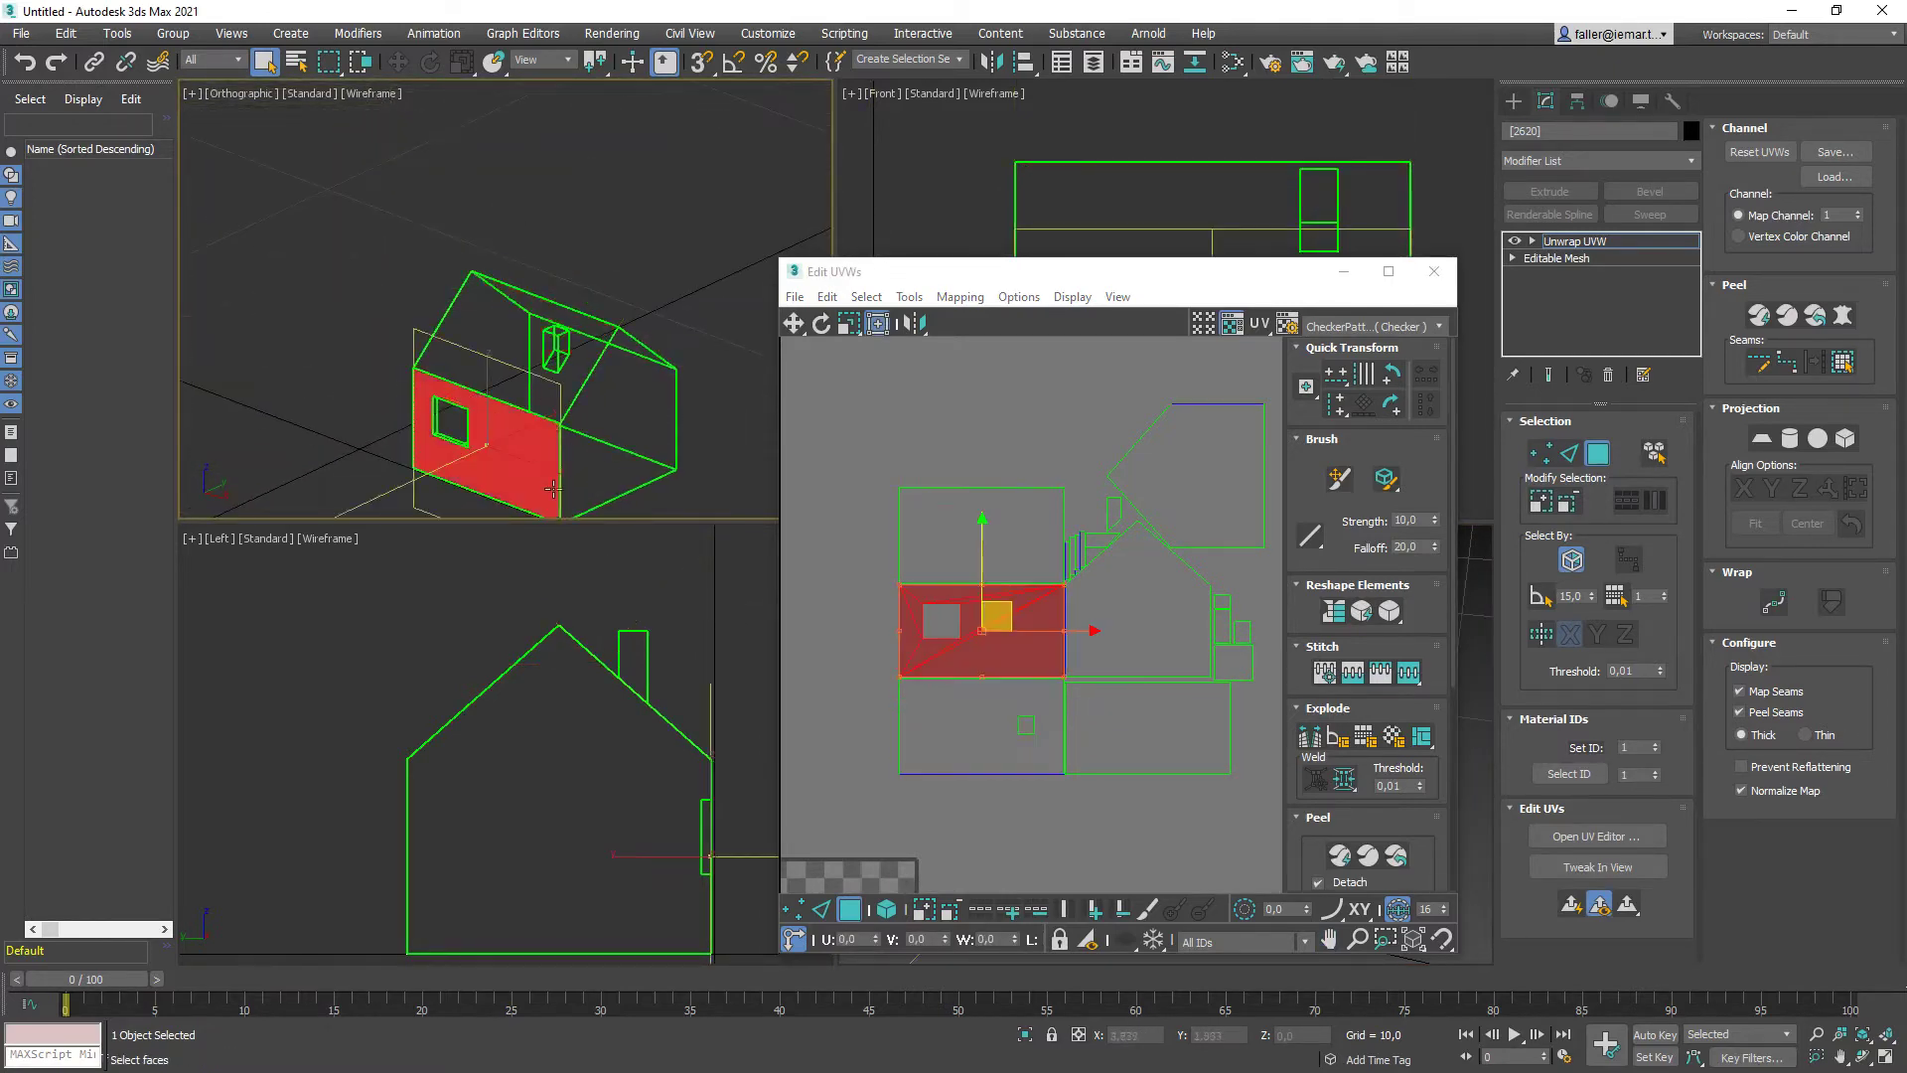
pyautogui.moveTo(1012, 603)
pyautogui.mouseDown()
pyautogui.moveTo(909, 539)
pyautogui.moveTo(985, 510)
pyautogui.moveTo(1002, 596)
pyautogui.mouseUp()
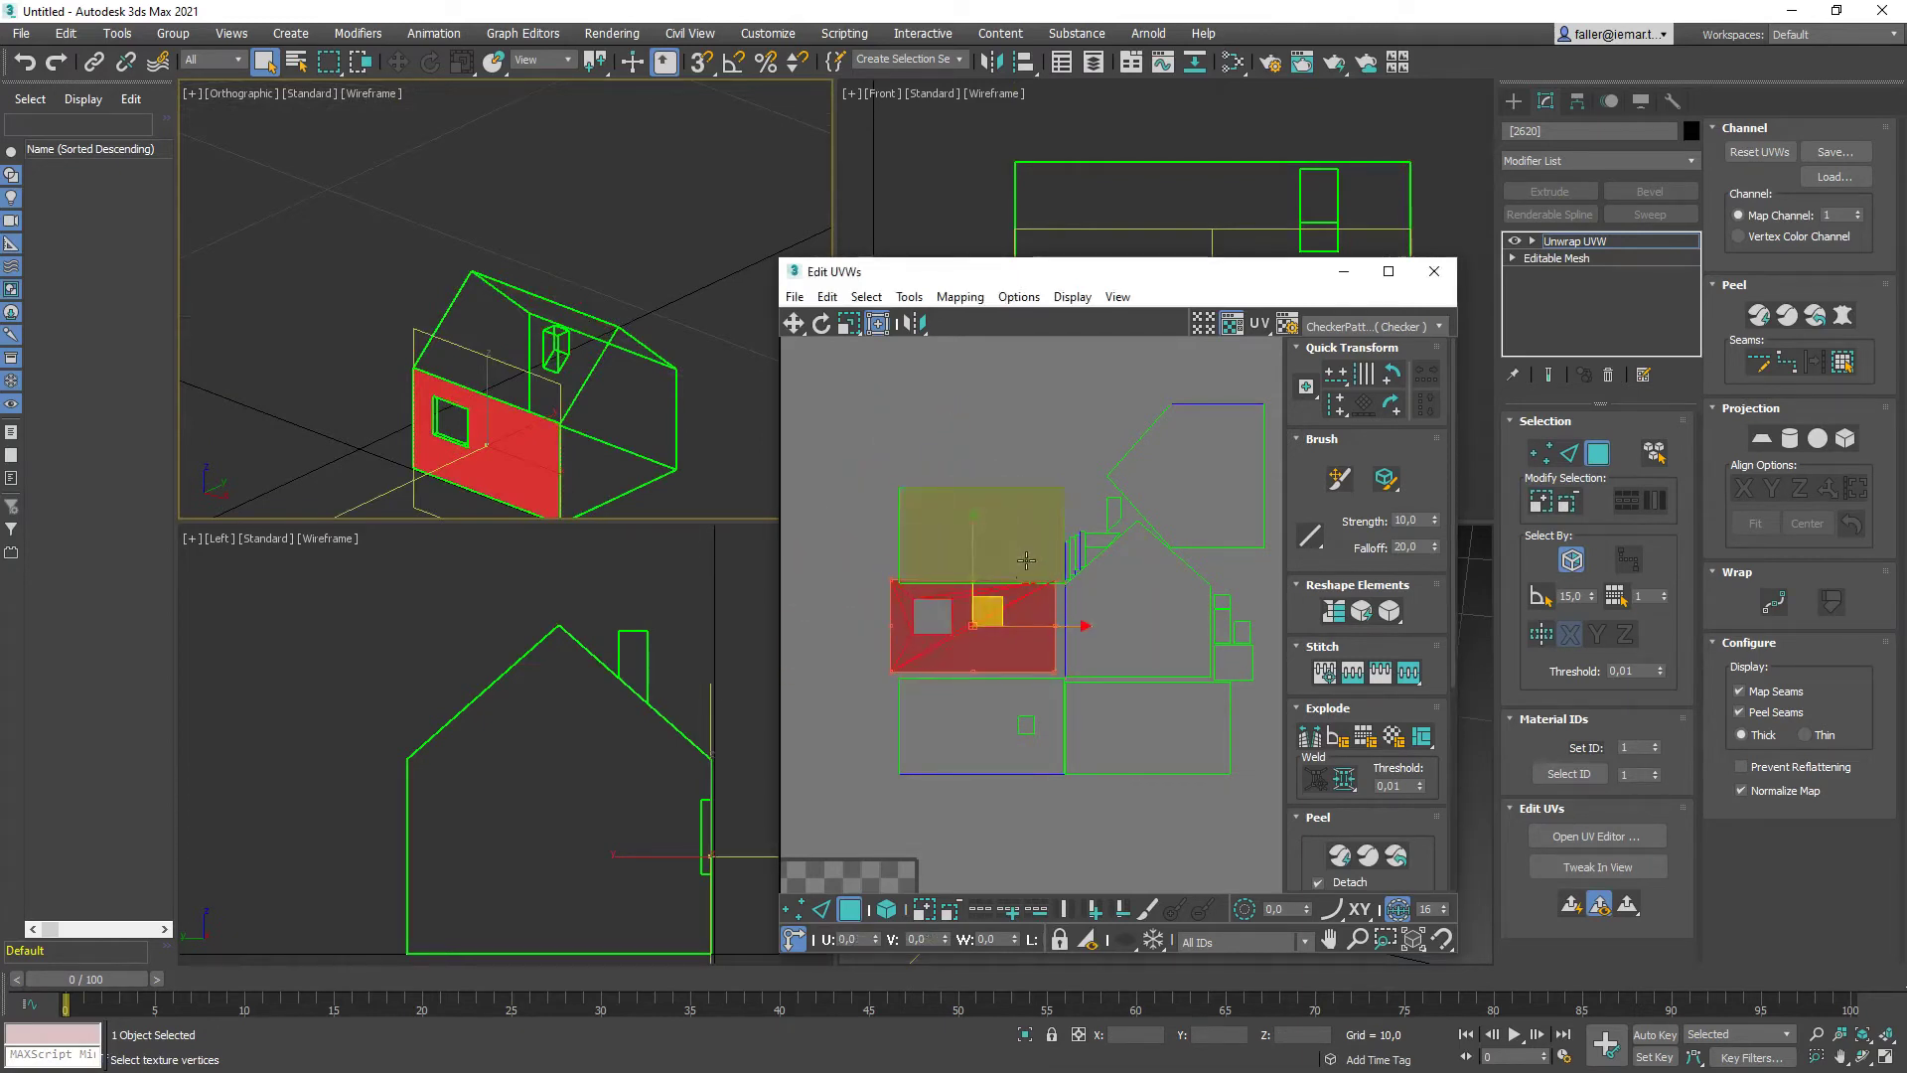
# Examine which model faces the gable wall, window pane and narrow strip UV pieces belong to
pyautogui.click(607, 389)
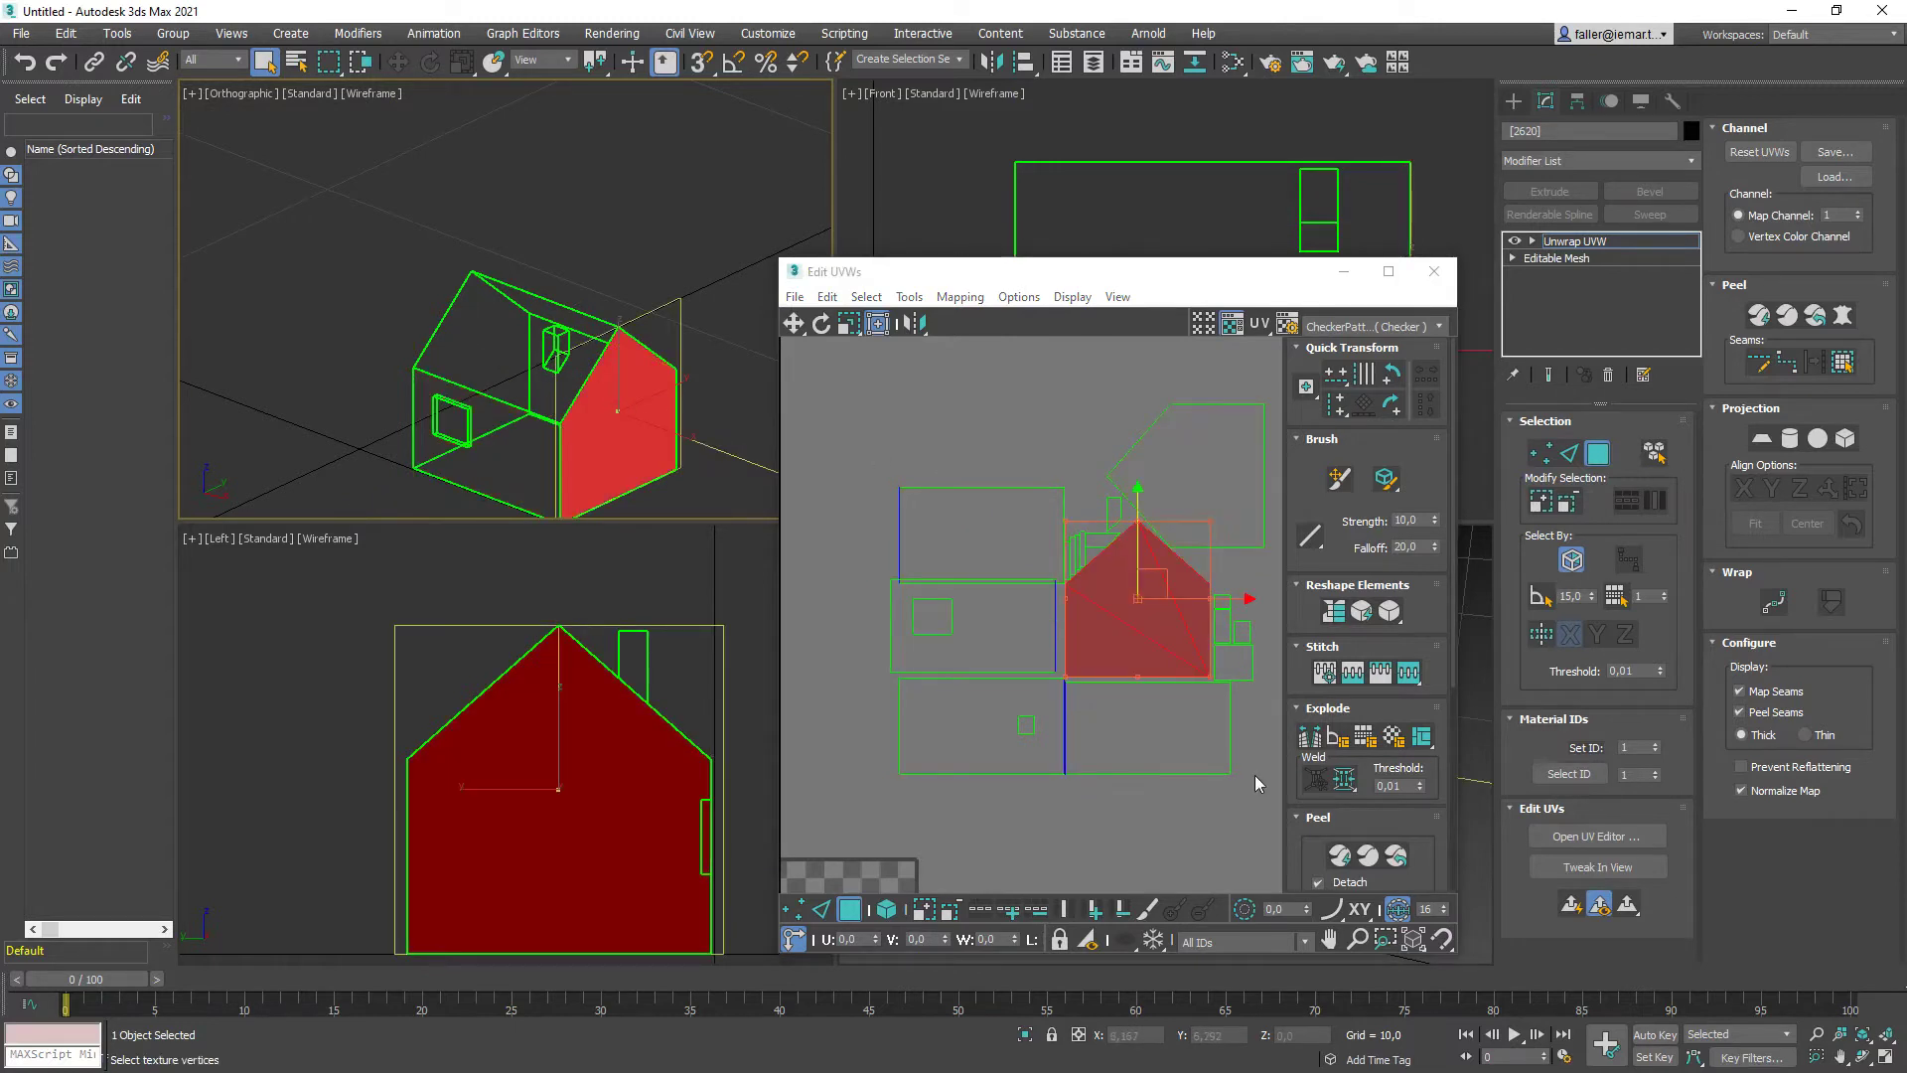
pyautogui.moveTo(1217, 644); pyautogui.dragTo(844, 425, button='middle')
pyautogui.scroll(3, 1001, 479)
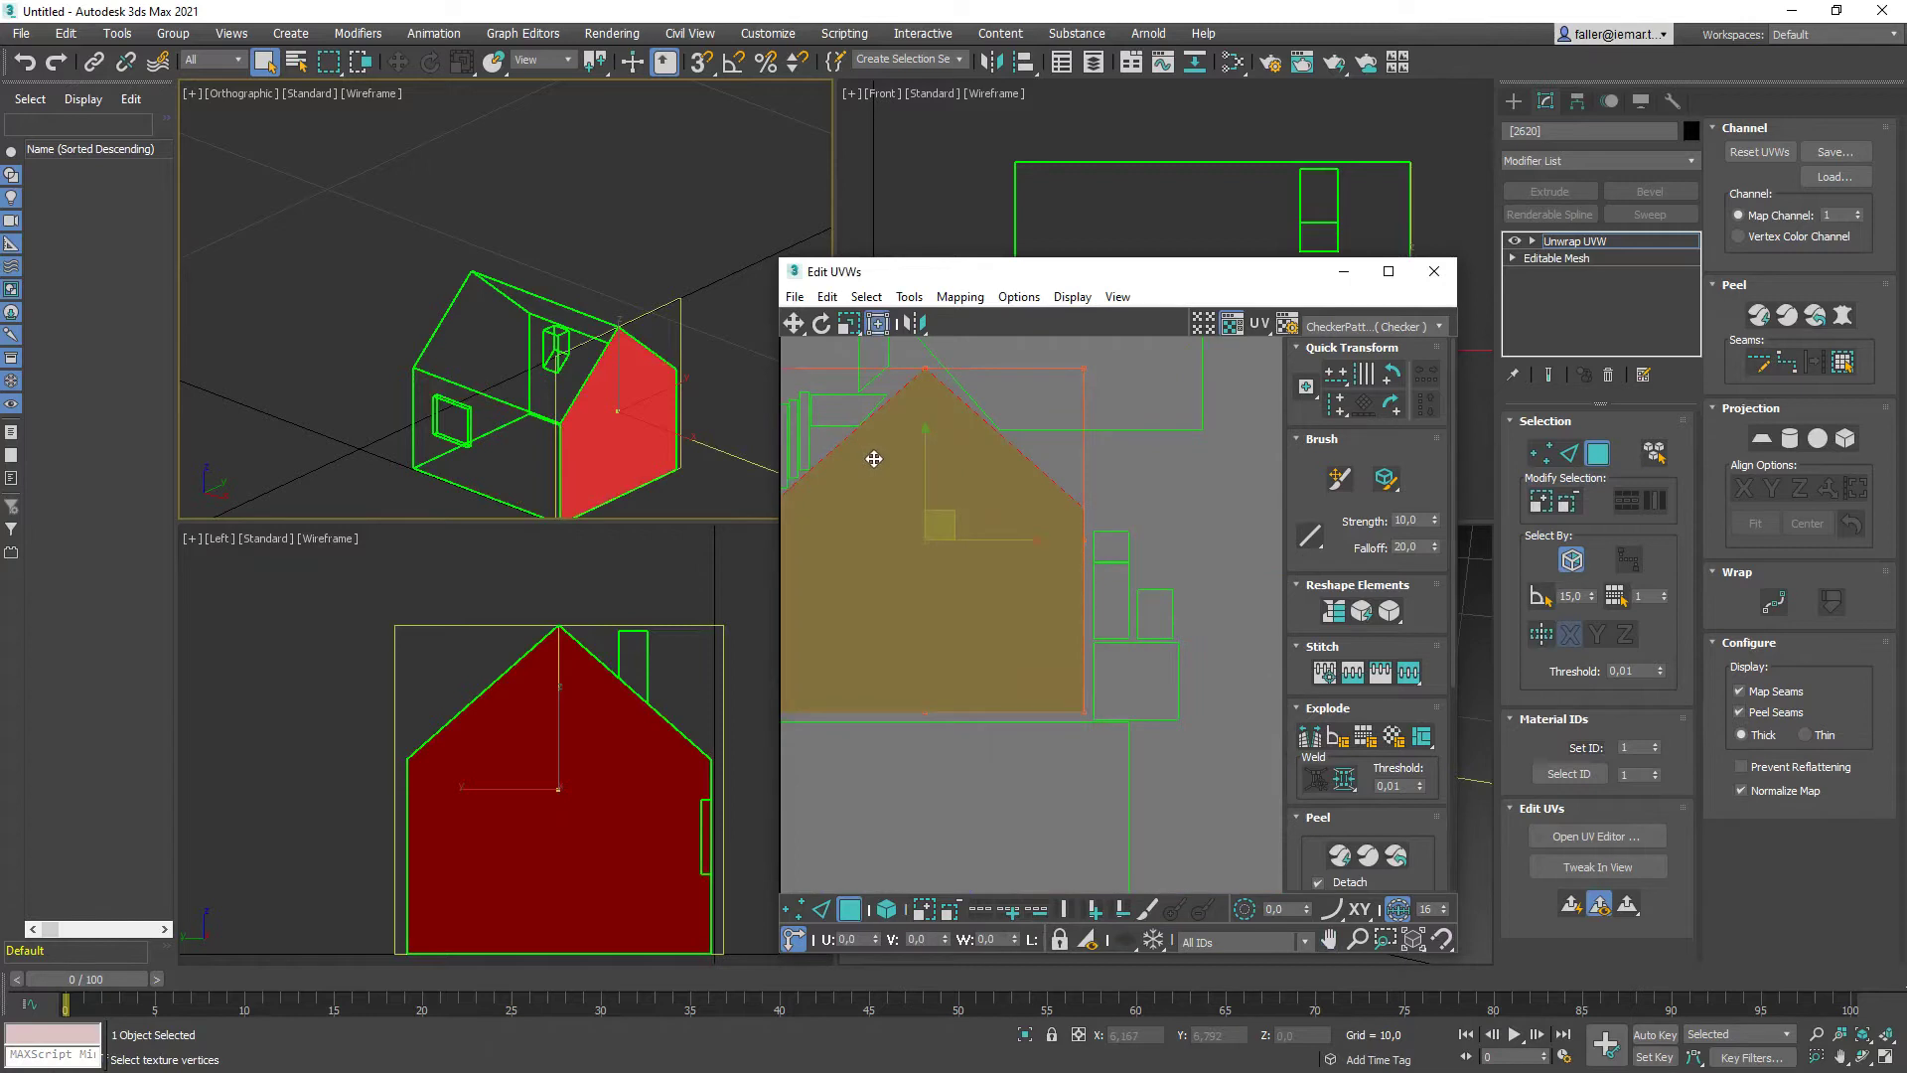
pyautogui.click(1164, 703)
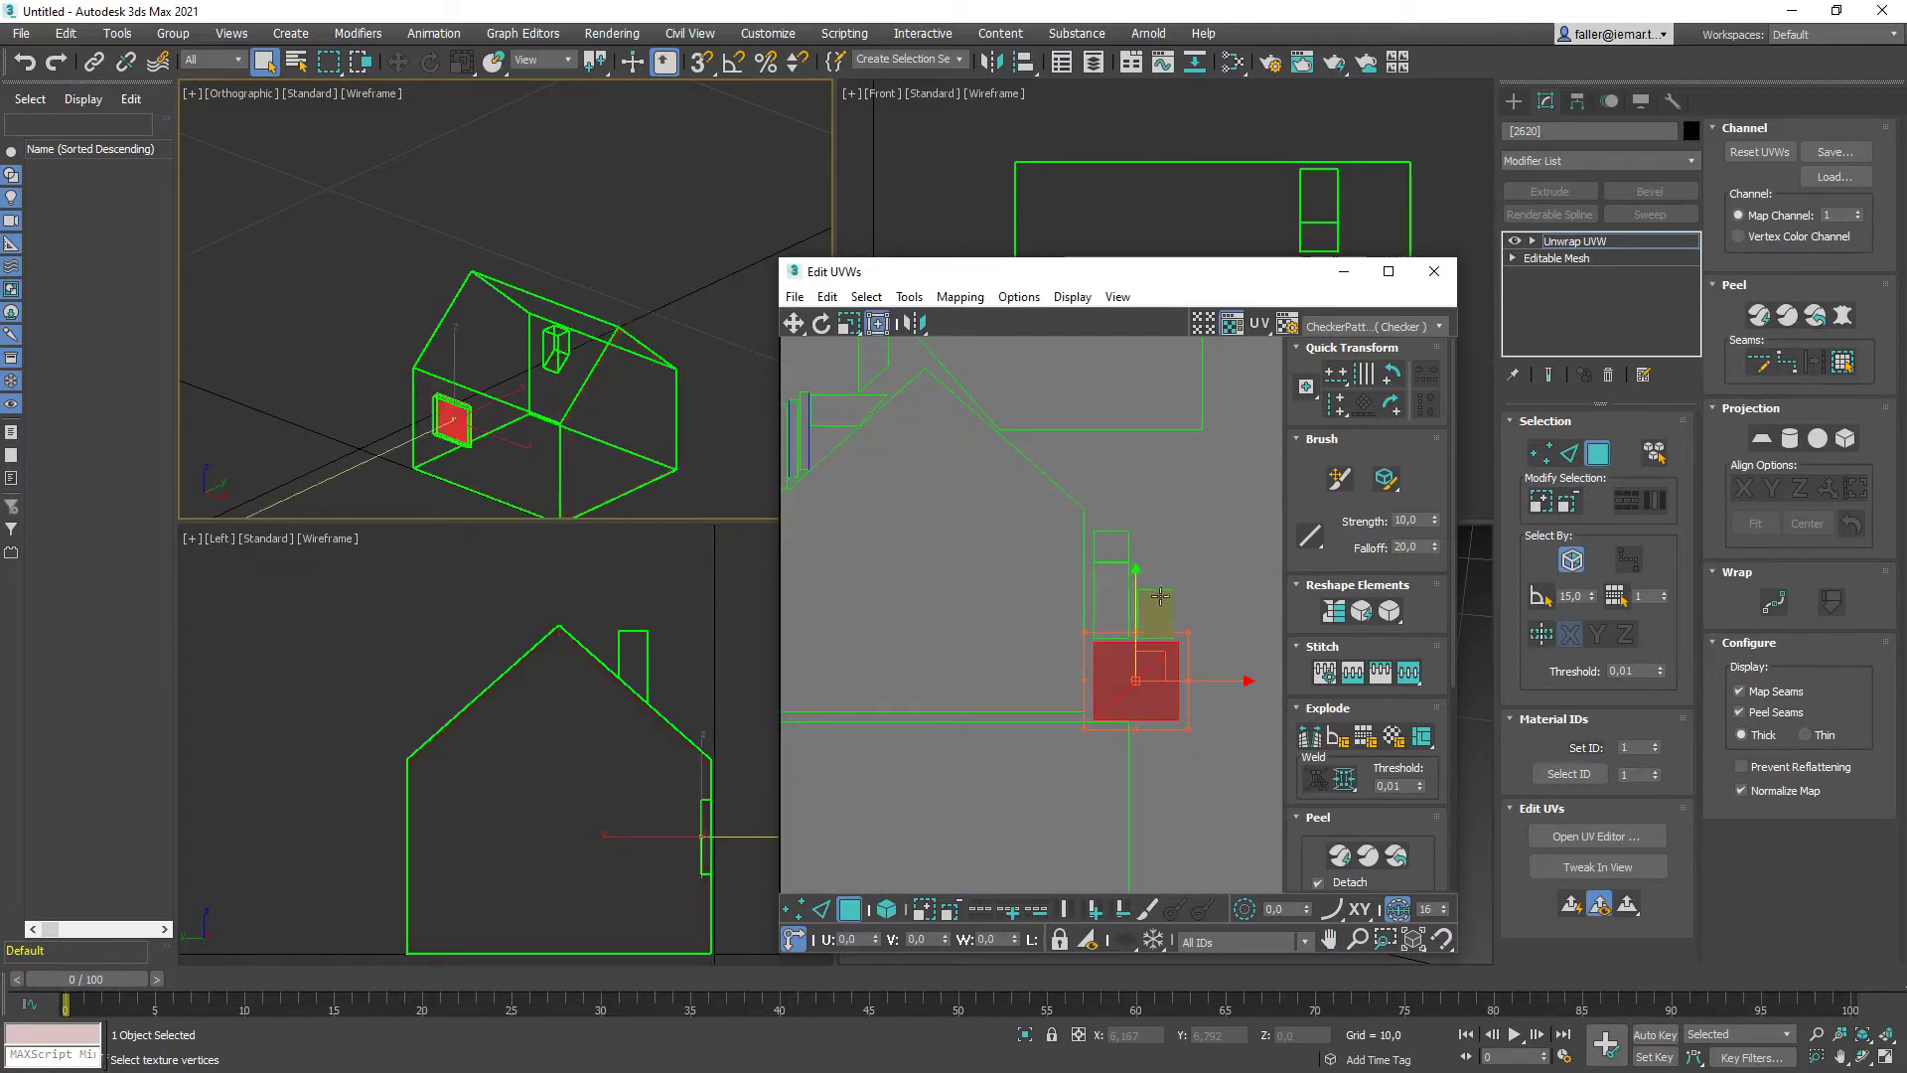
pyautogui.scroll(-1, 1142, 603)
pyautogui.moveTo(1143, 602); pyautogui.dragTo(1208, 641, button='middle')
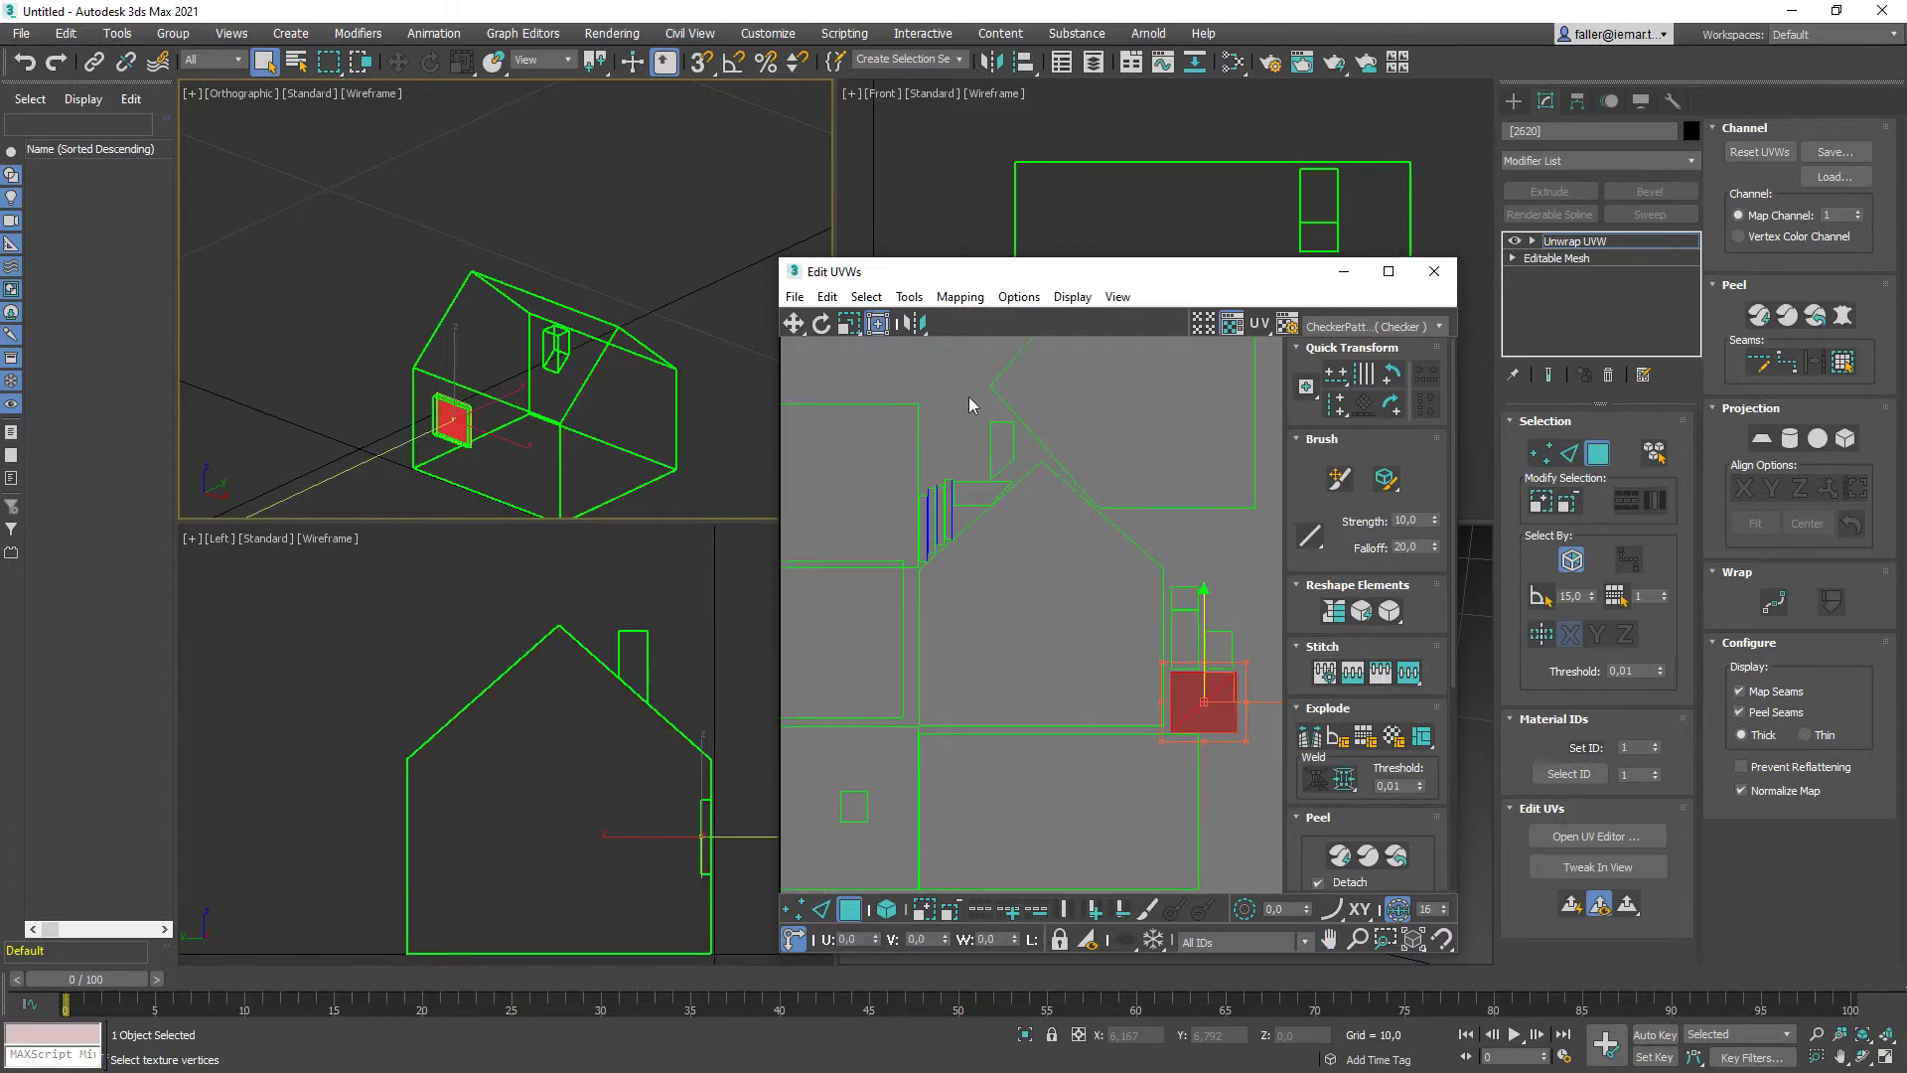
pyautogui.scroll(5, 953, 536)
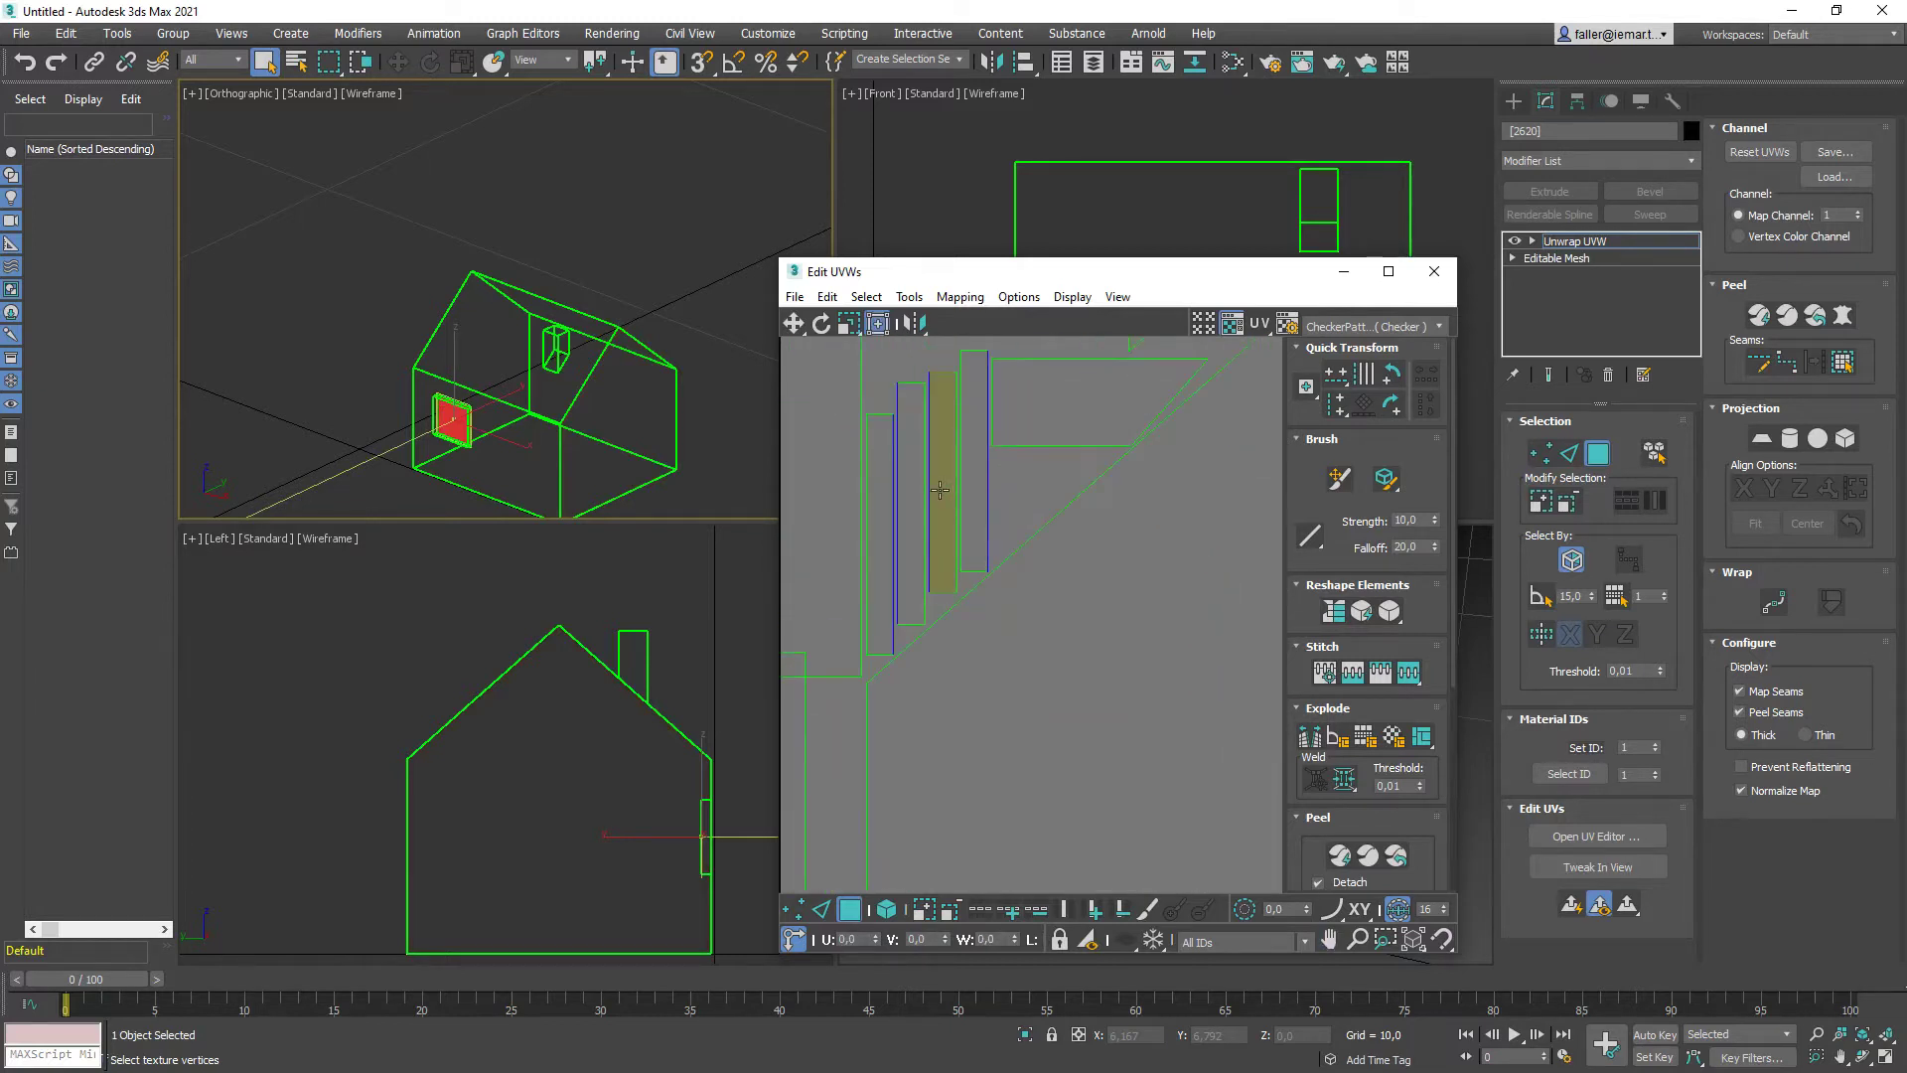
pyautogui.scroll(-5, 941, 601)
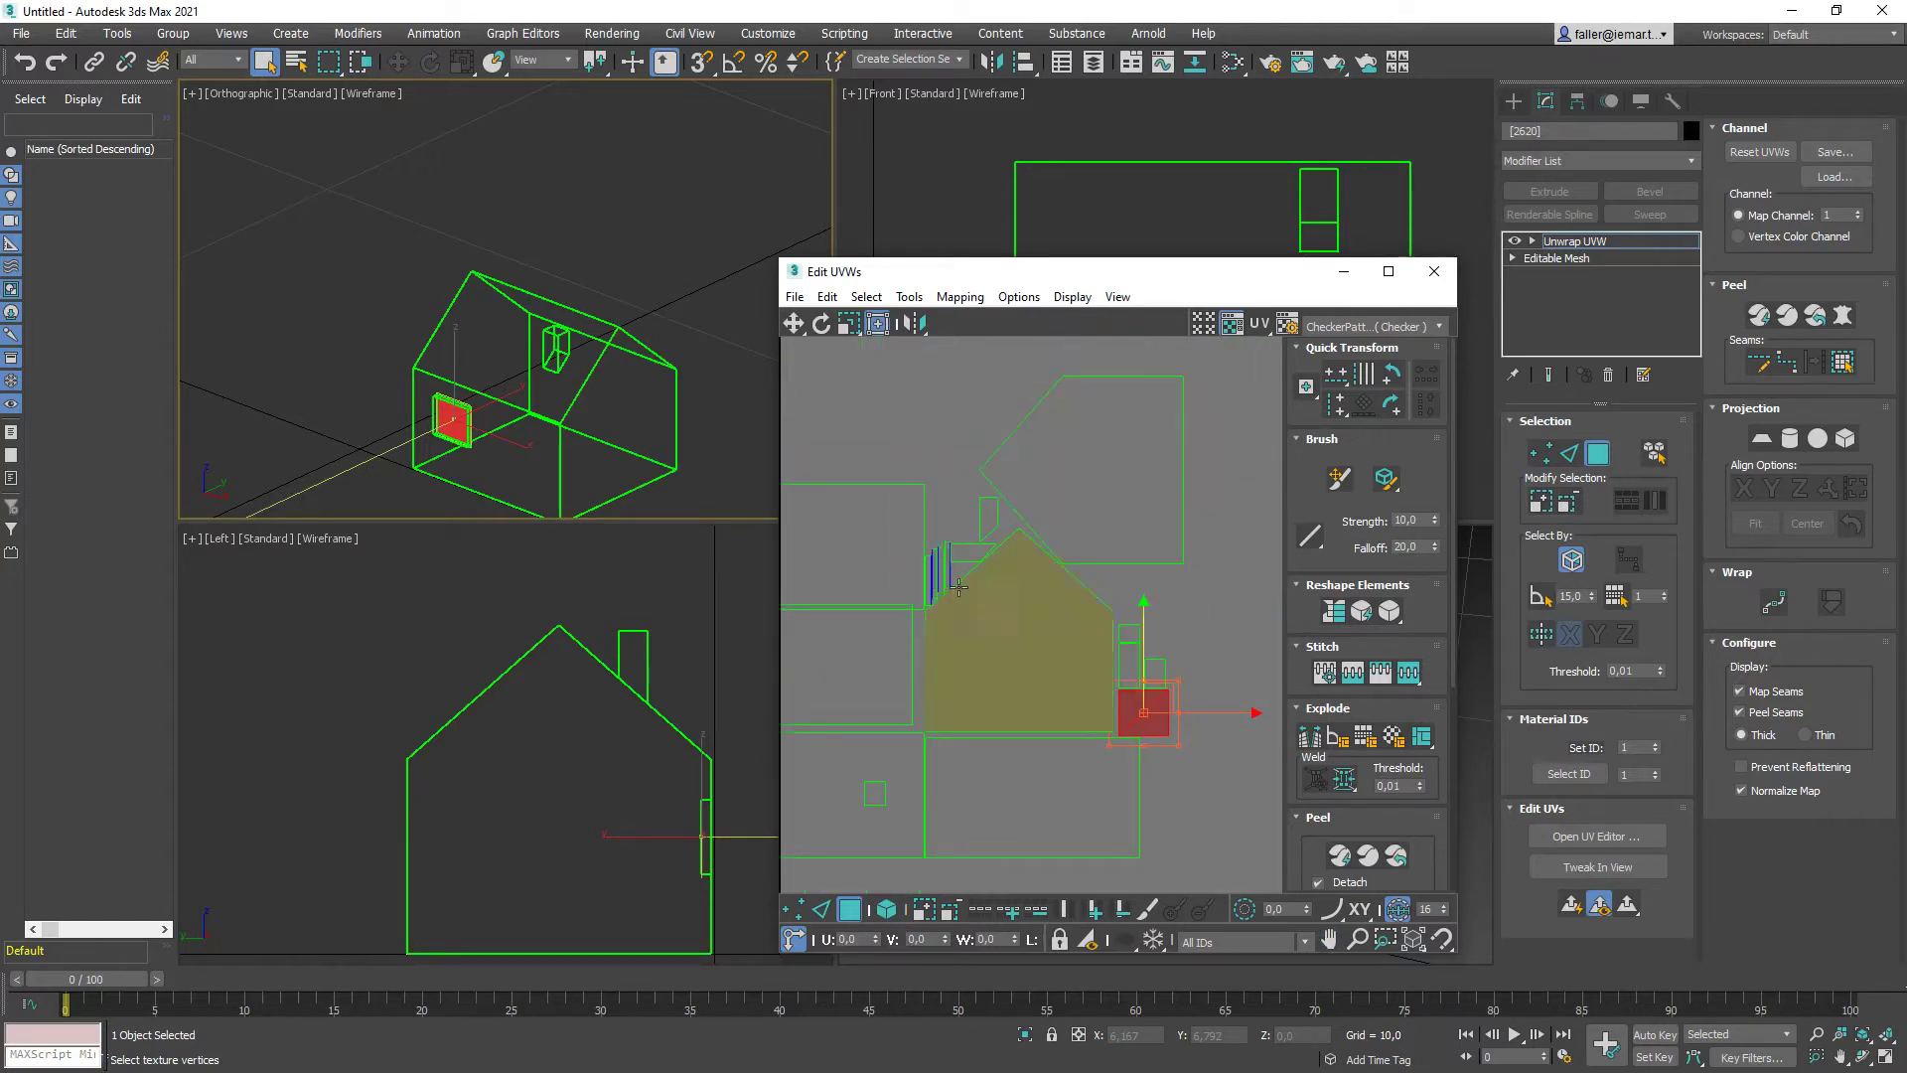
pyautogui.scroll(-2, 948, 595)
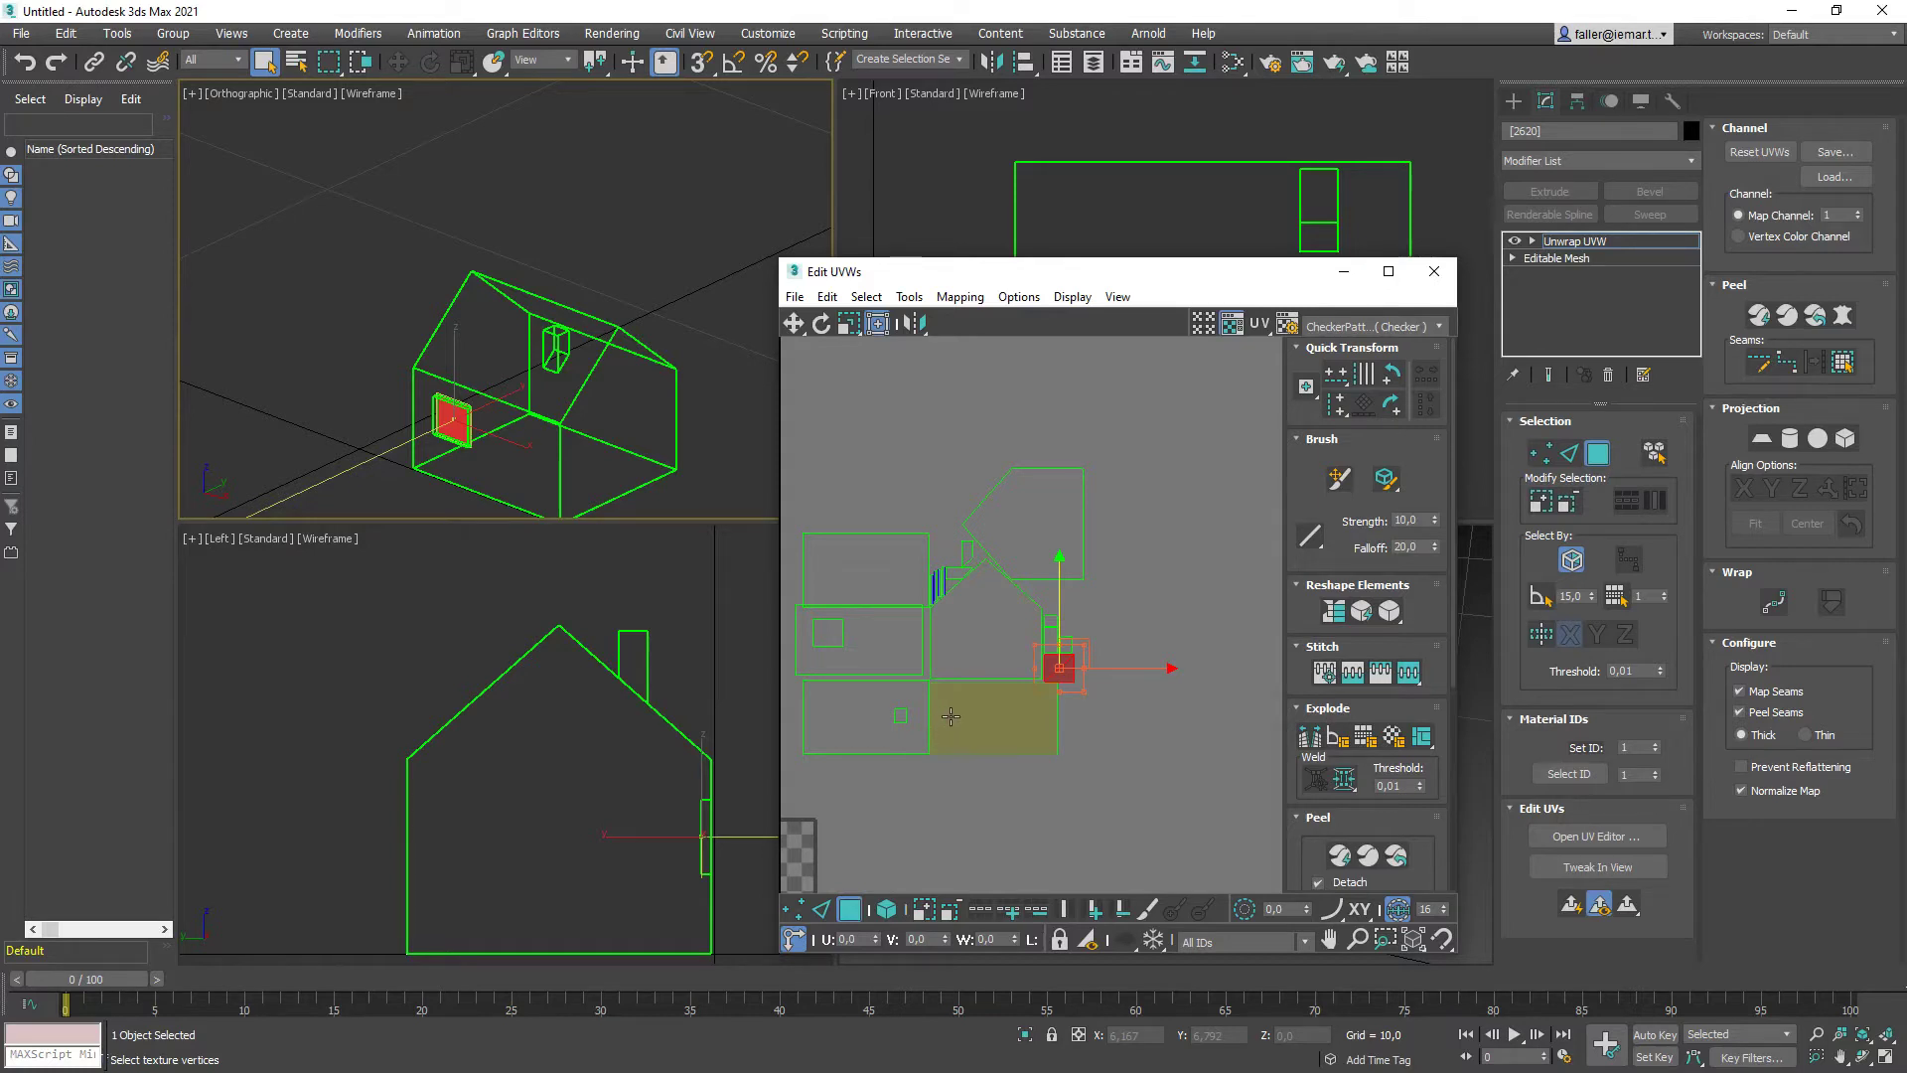
pyautogui.click(512, 342)
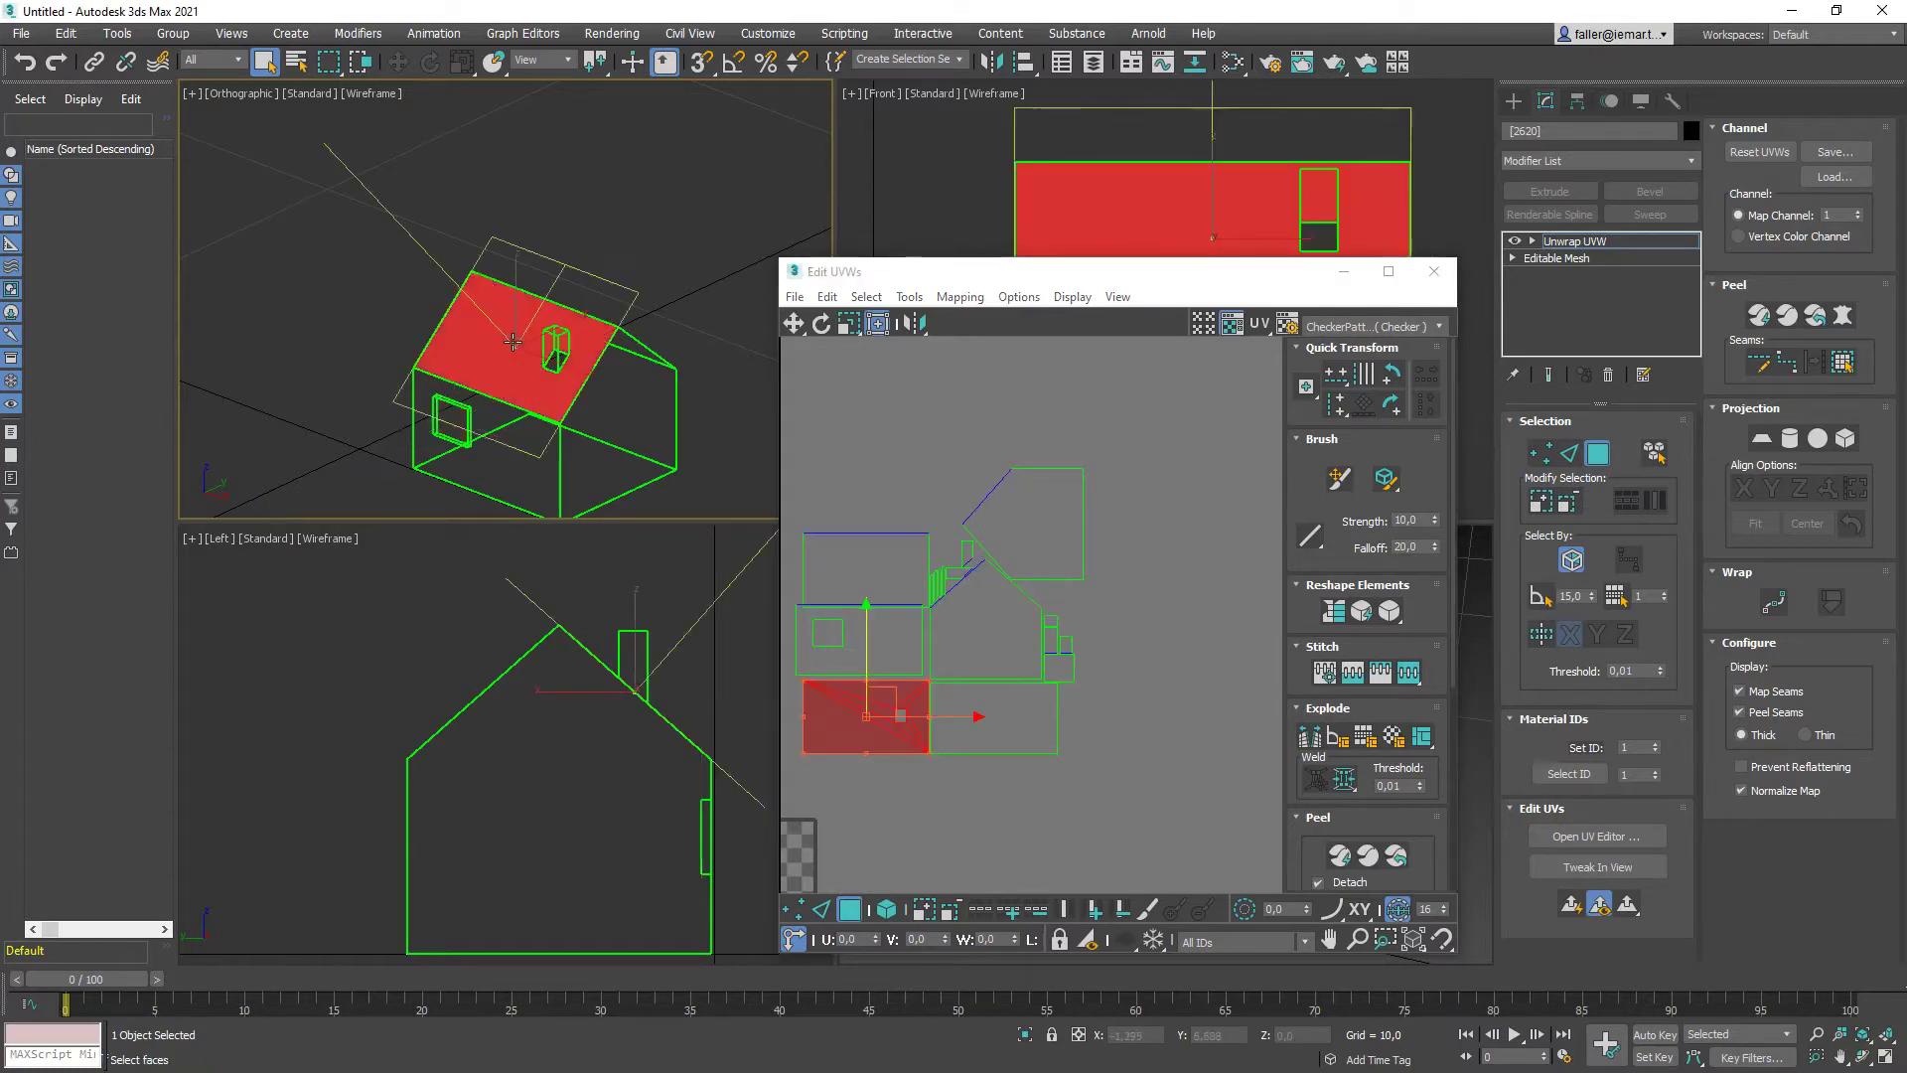
pyautogui.keyDown('alt'); pyautogui.moveTo(555, 385); pyautogui.dragTo(414, 371, button='middle'); pyautogui.keyUp('alt')
pyautogui.keyDown('ctrl'); pyautogui.click(587, 354); pyautogui.keyUp('ctrl')
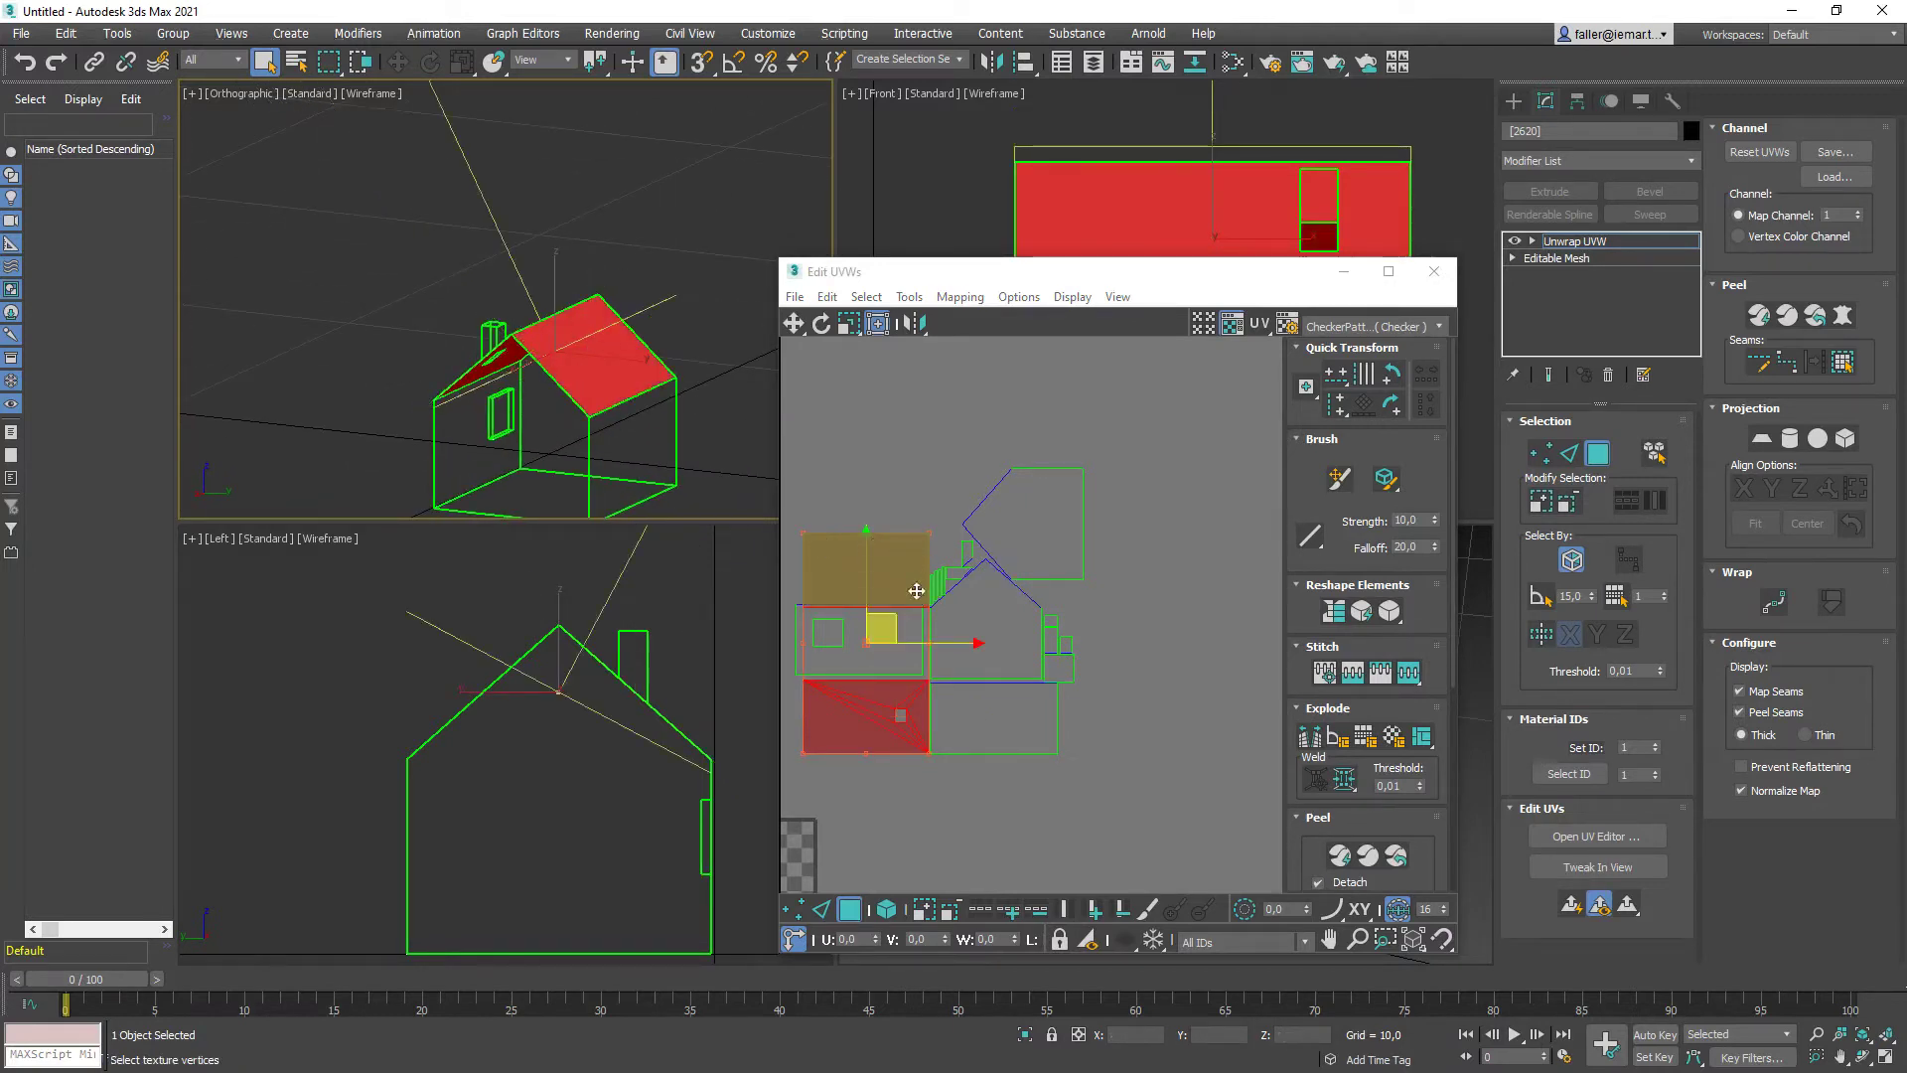
pyautogui.moveTo(901, 617); pyautogui.dragTo(982, 563)
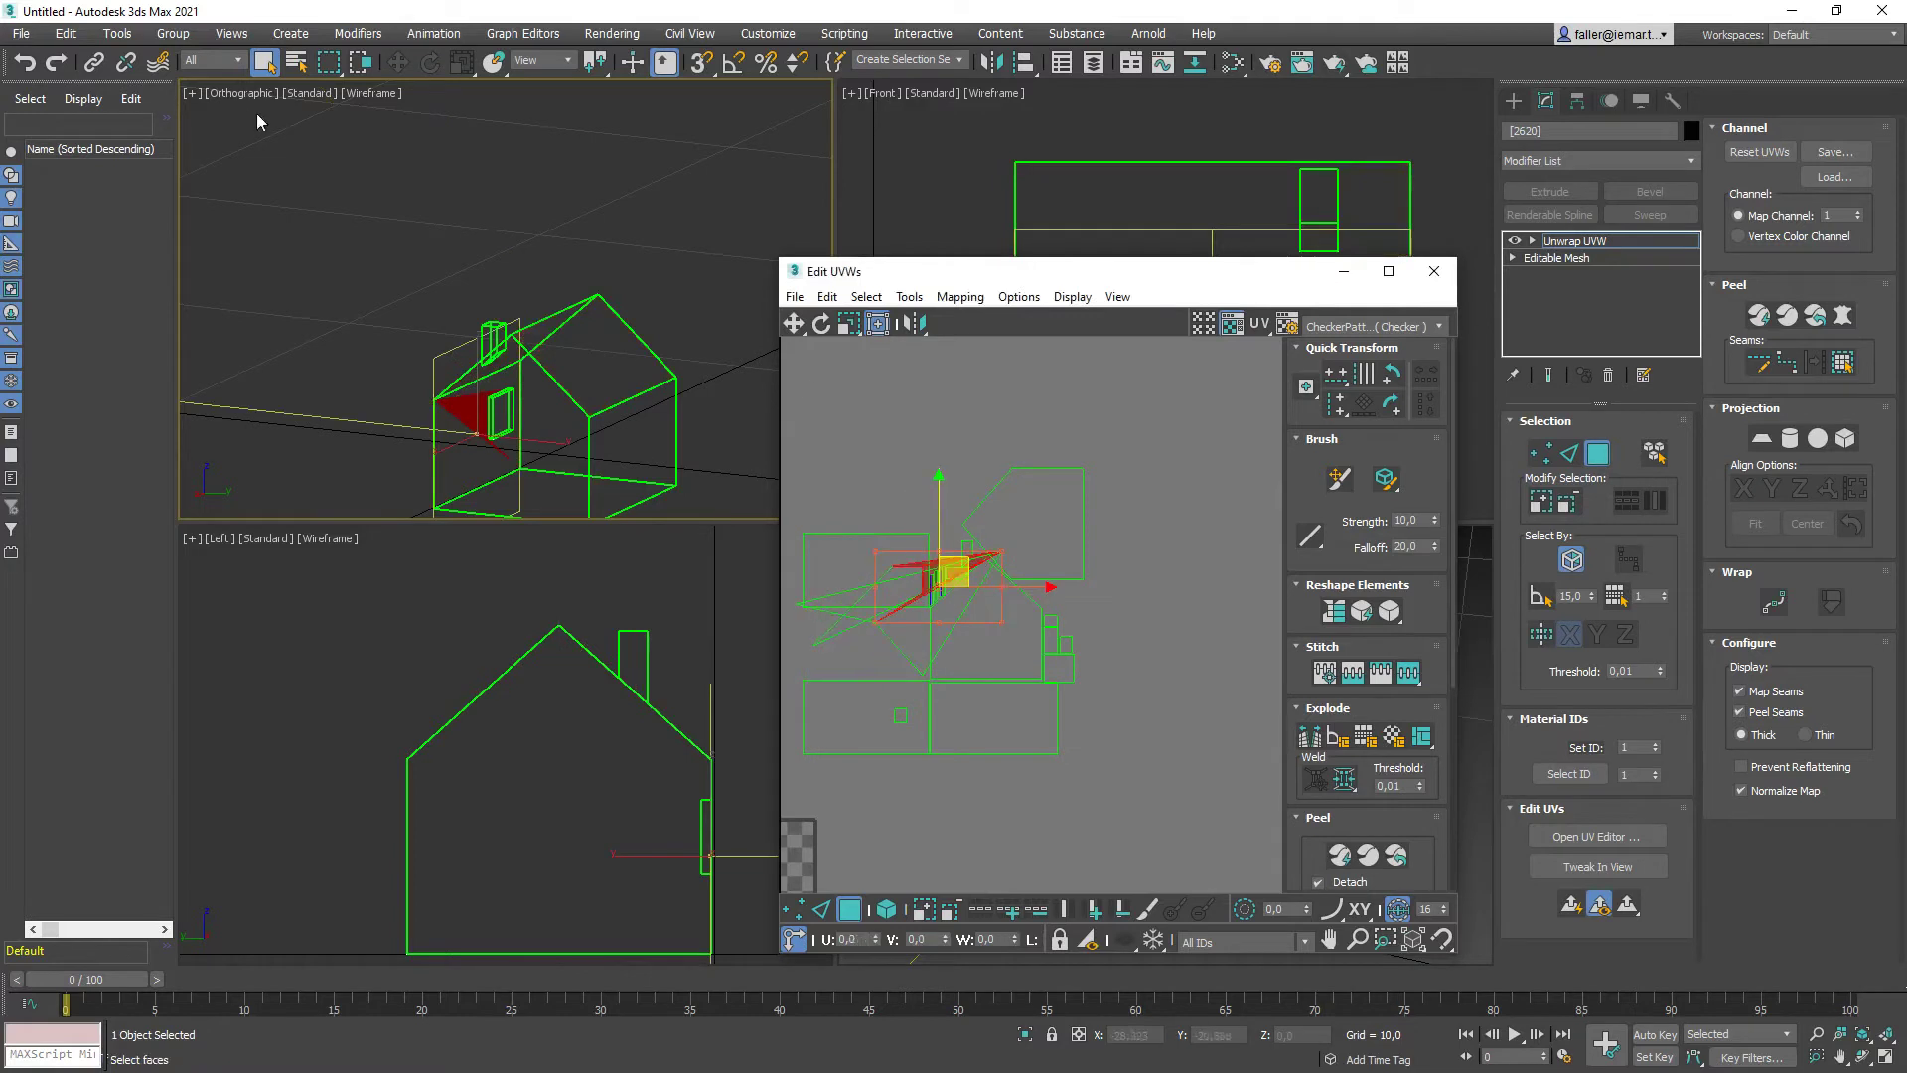
pyautogui.click(34, 61)
pyautogui.click(1171, 670)
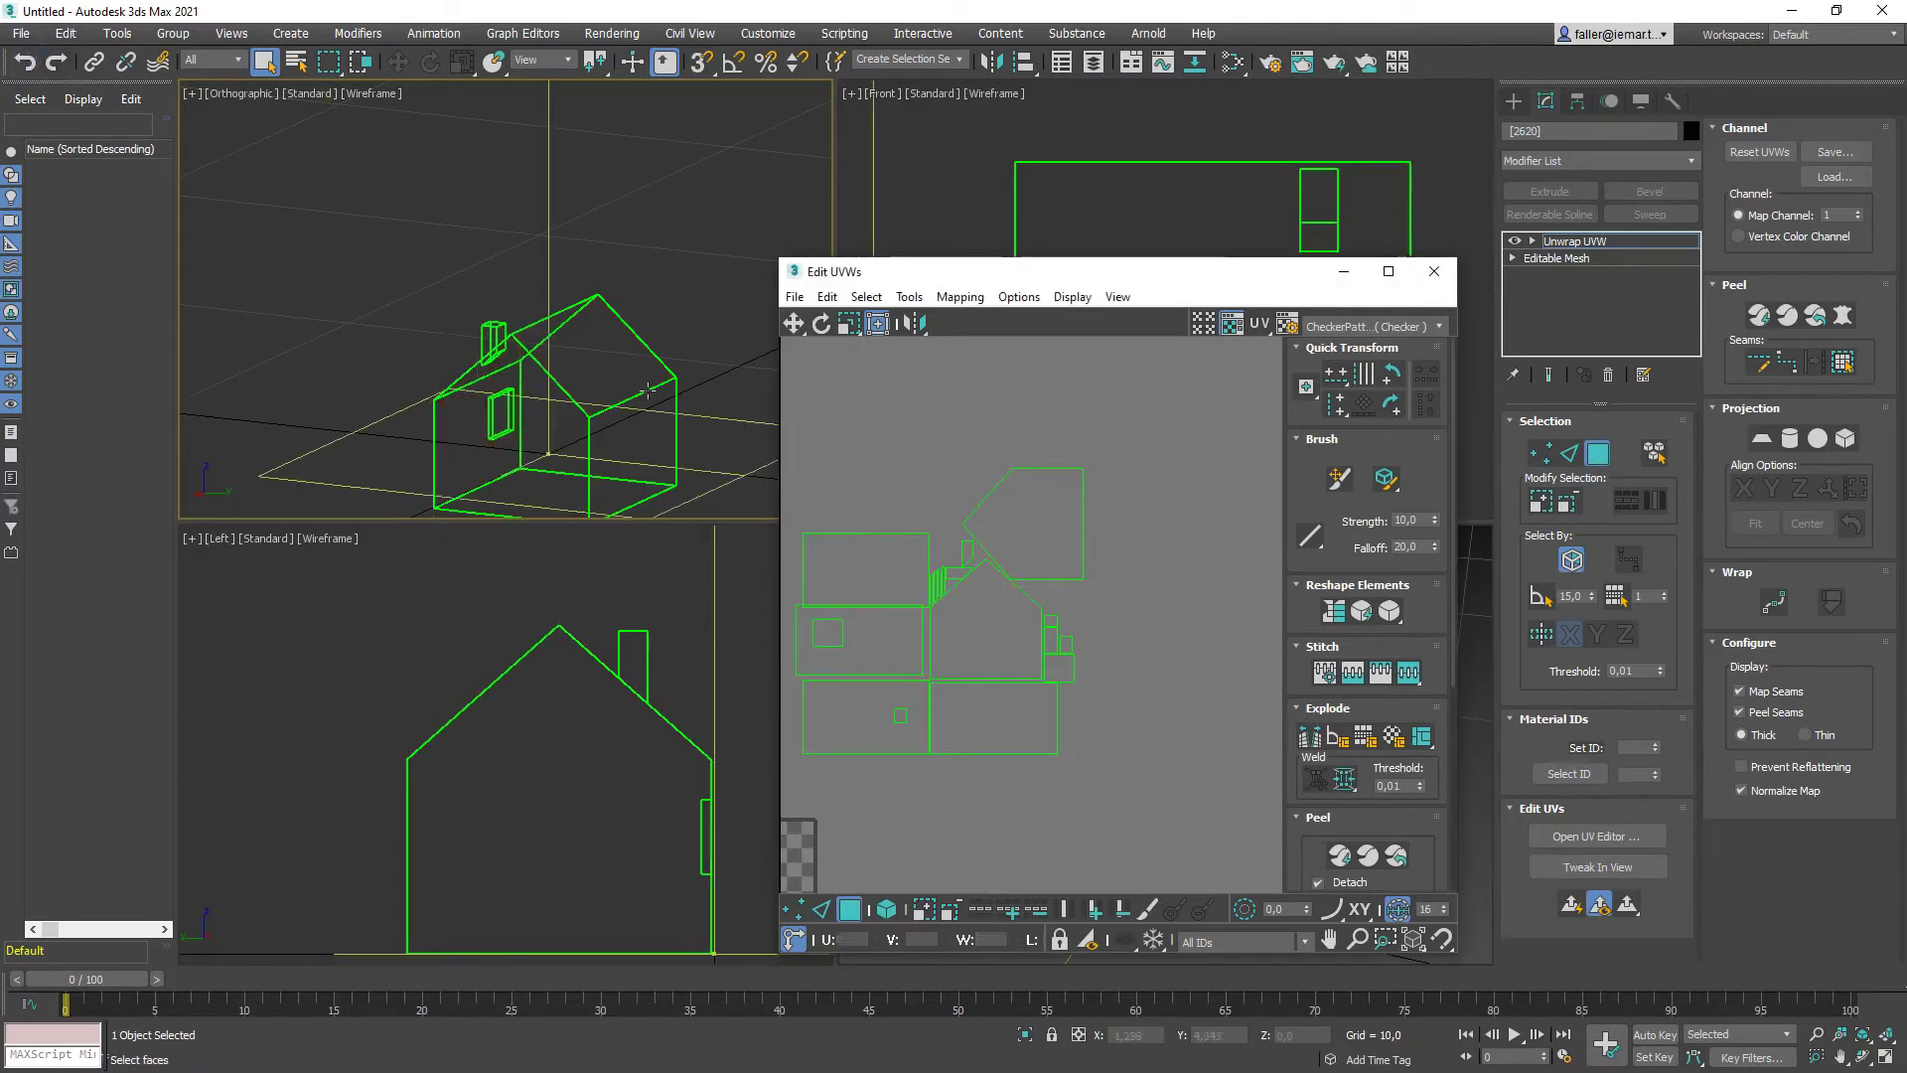
# Move the plain roof slope's UV piece into the empty area above the layout and stack the chimney-side slope's piece on it
pyautogui.click(576, 357)
pyautogui.moveTo(894, 550); pyautogui.dragTo(875, 464)
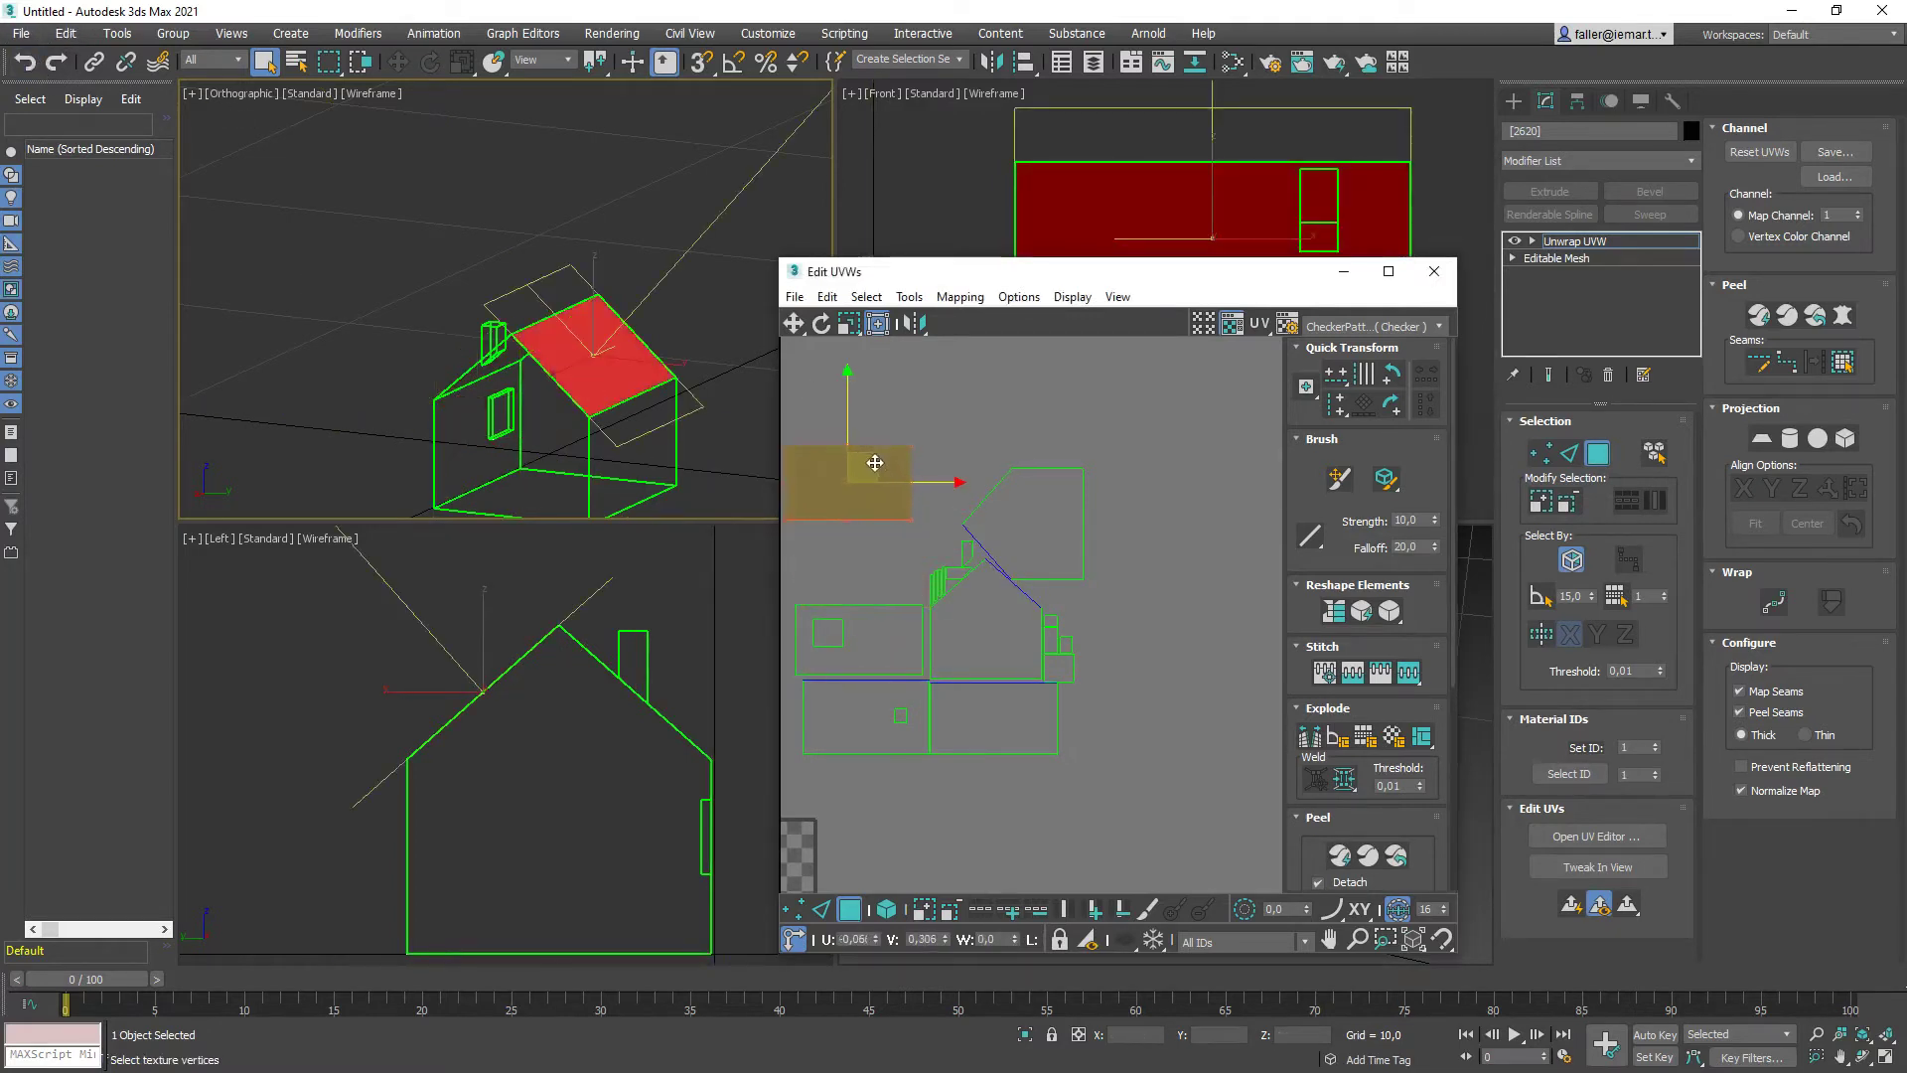
pyautogui.moveTo(916, 603); pyautogui.dragTo(1146, 637, button='middle')
pyautogui.keyDown('alt'); pyautogui.moveTo(717, 486); pyautogui.dragTo(844, 534, button='middle'); pyautogui.keyUp('alt')
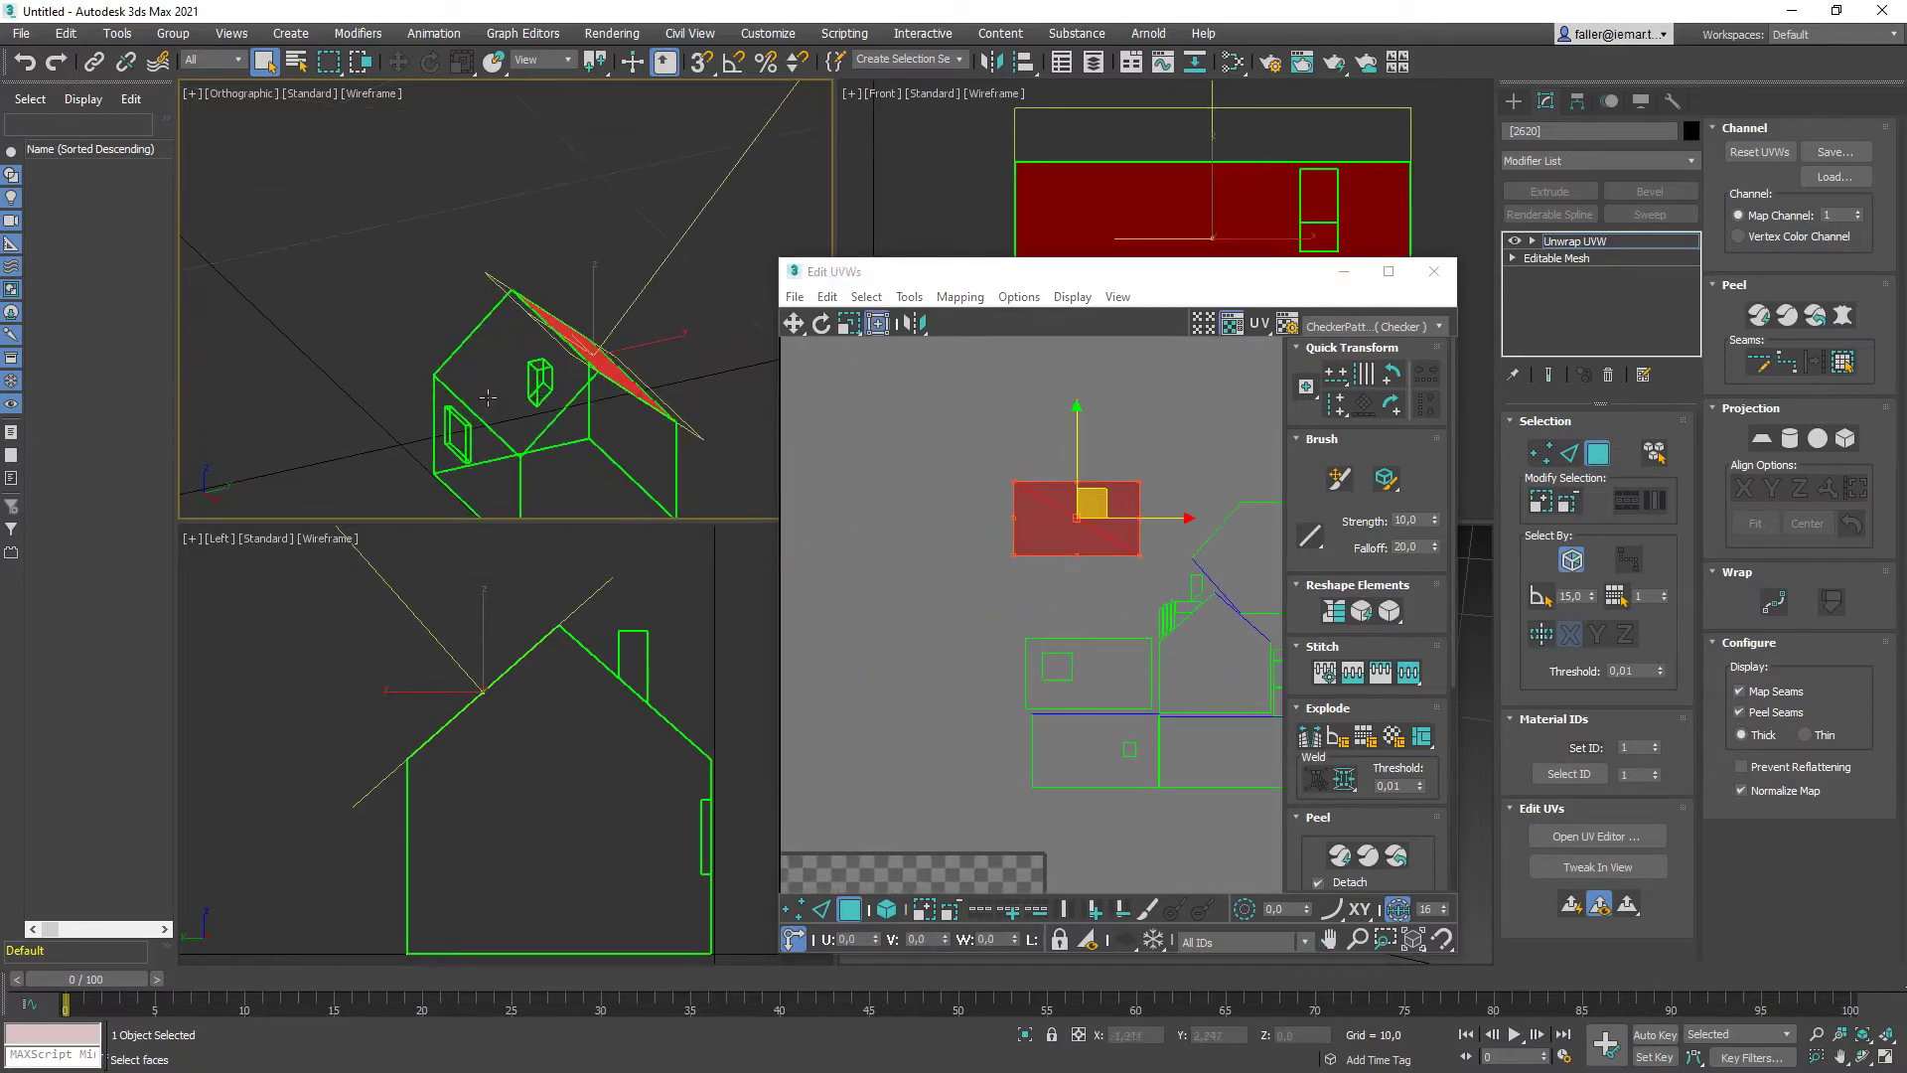
pyautogui.click(507, 393)
pyautogui.moveTo(1127, 716); pyautogui.dragTo(1110, 489)
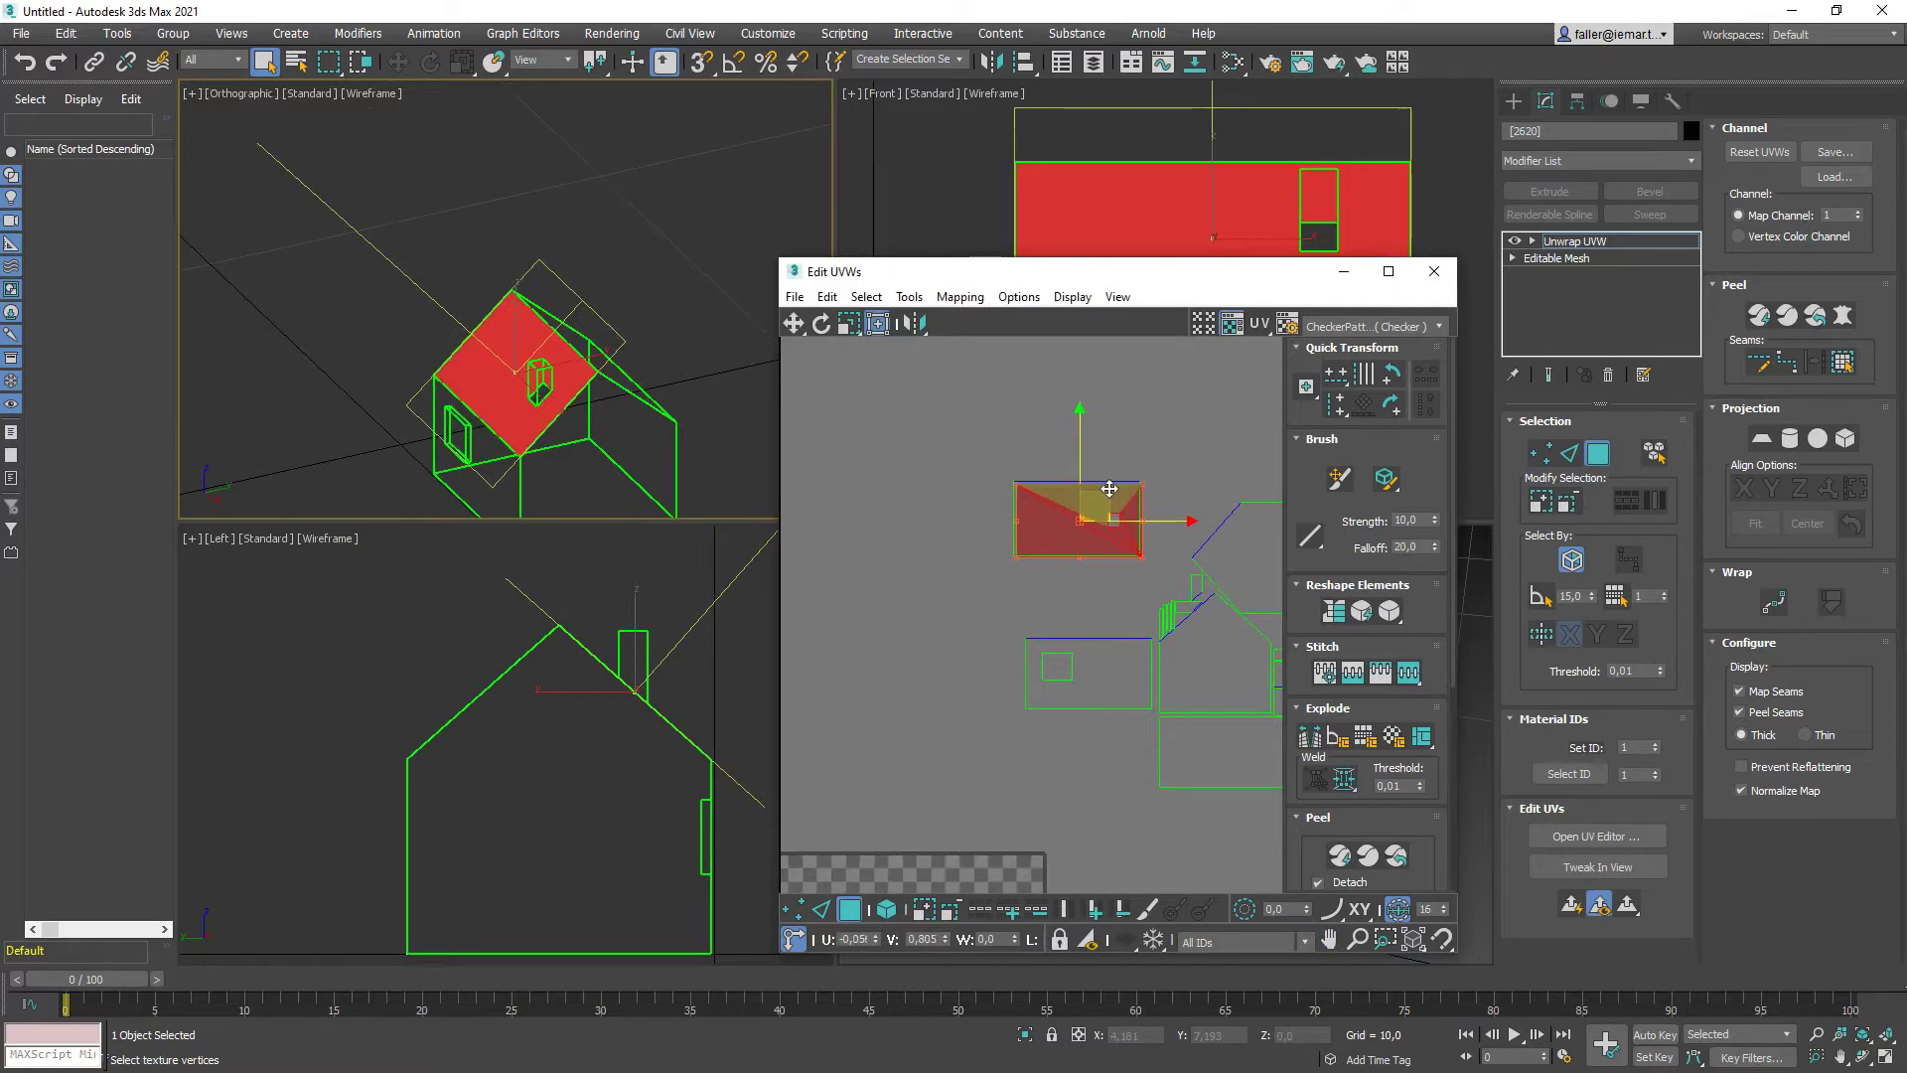
# Align the chimney-side roof slope's UV piece exactly over the plain slope's piece, corner to corner, then deselect it
pyautogui.moveTo(1106, 524); pyautogui.dragTo(1030, 540, button='middle')
pyautogui.scroll(5, 1031, 540)
pyautogui.moveTo(972, 521); pyautogui.dragTo(961, 513)
pyautogui.moveTo(1022, 520); pyautogui.dragTo(1202, 573, button='middle')
pyautogui.scroll(8, 925, 495)
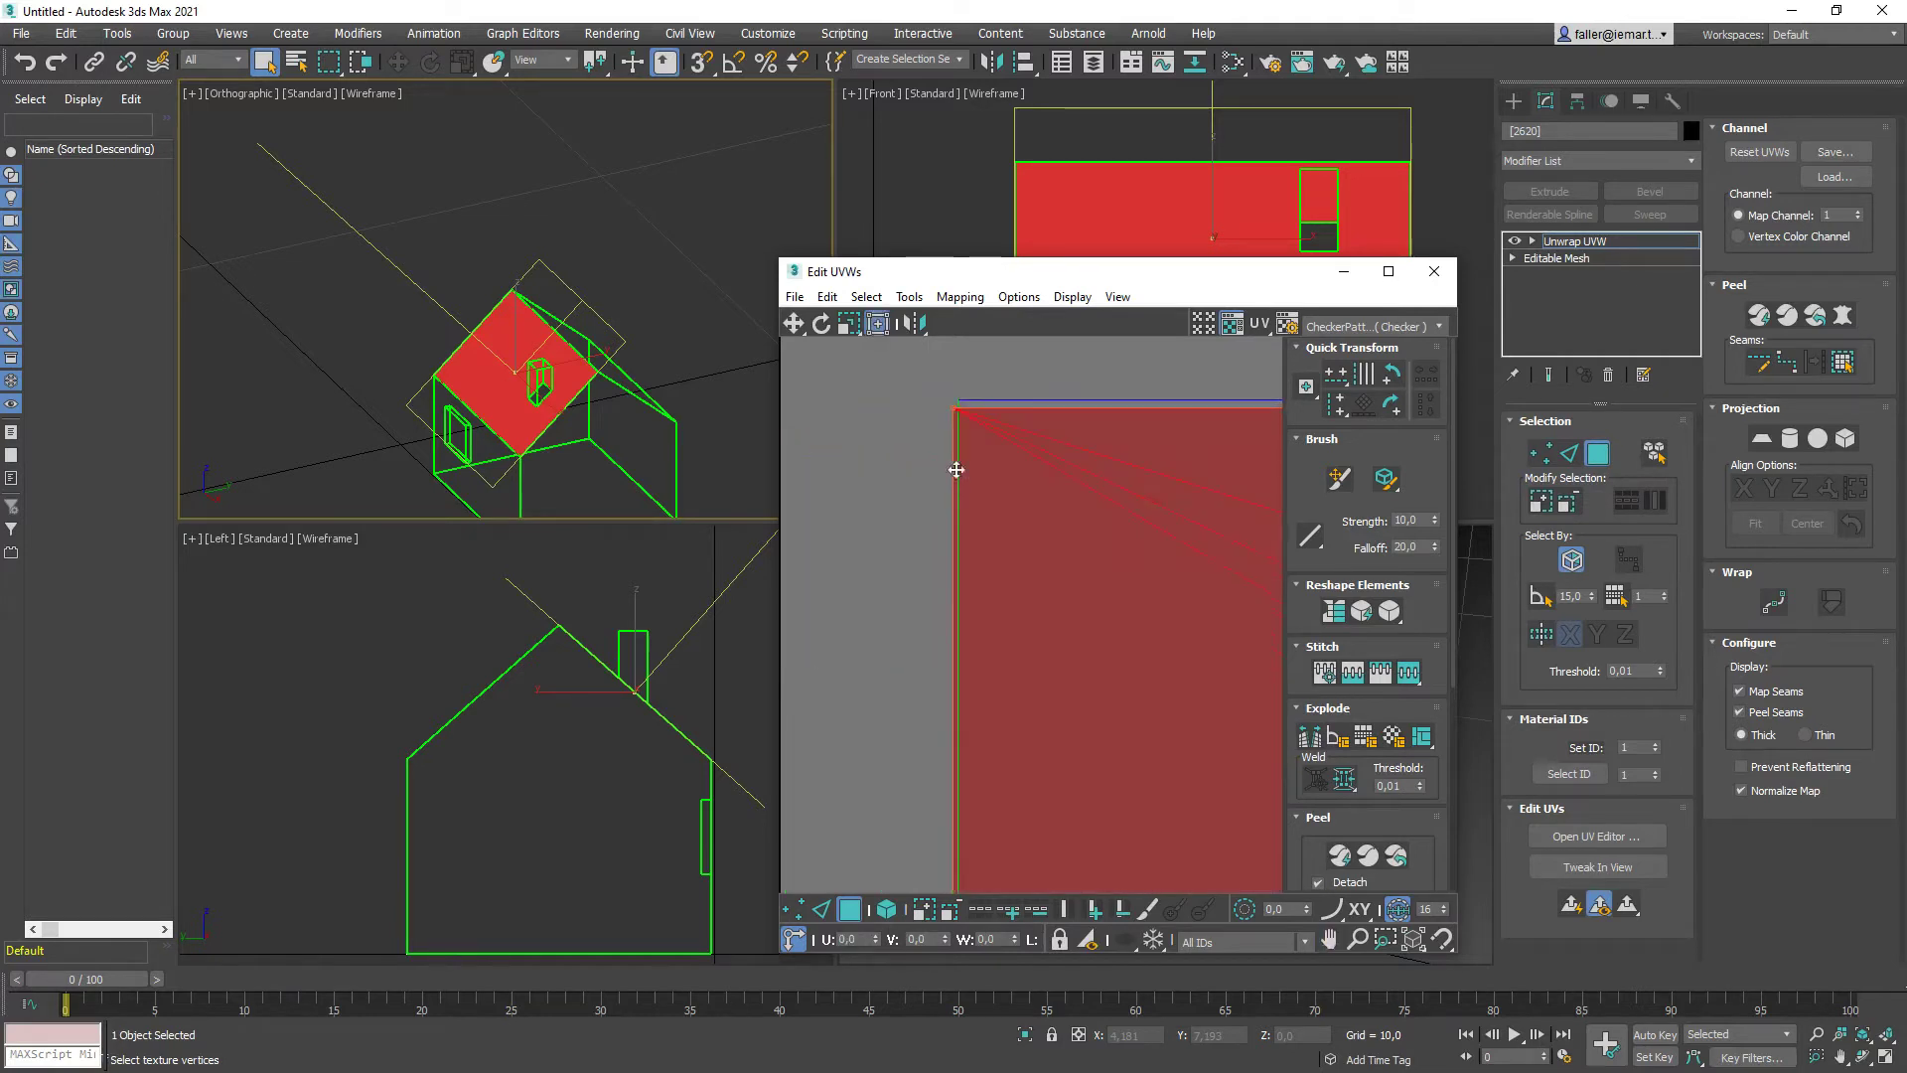
pyautogui.moveTo(987, 437); pyautogui.dragTo(993, 431)
pyautogui.moveTo(998, 453); pyautogui.dragTo(957, 454, button='middle')
pyautogui.scroll(-5, 956, 457)
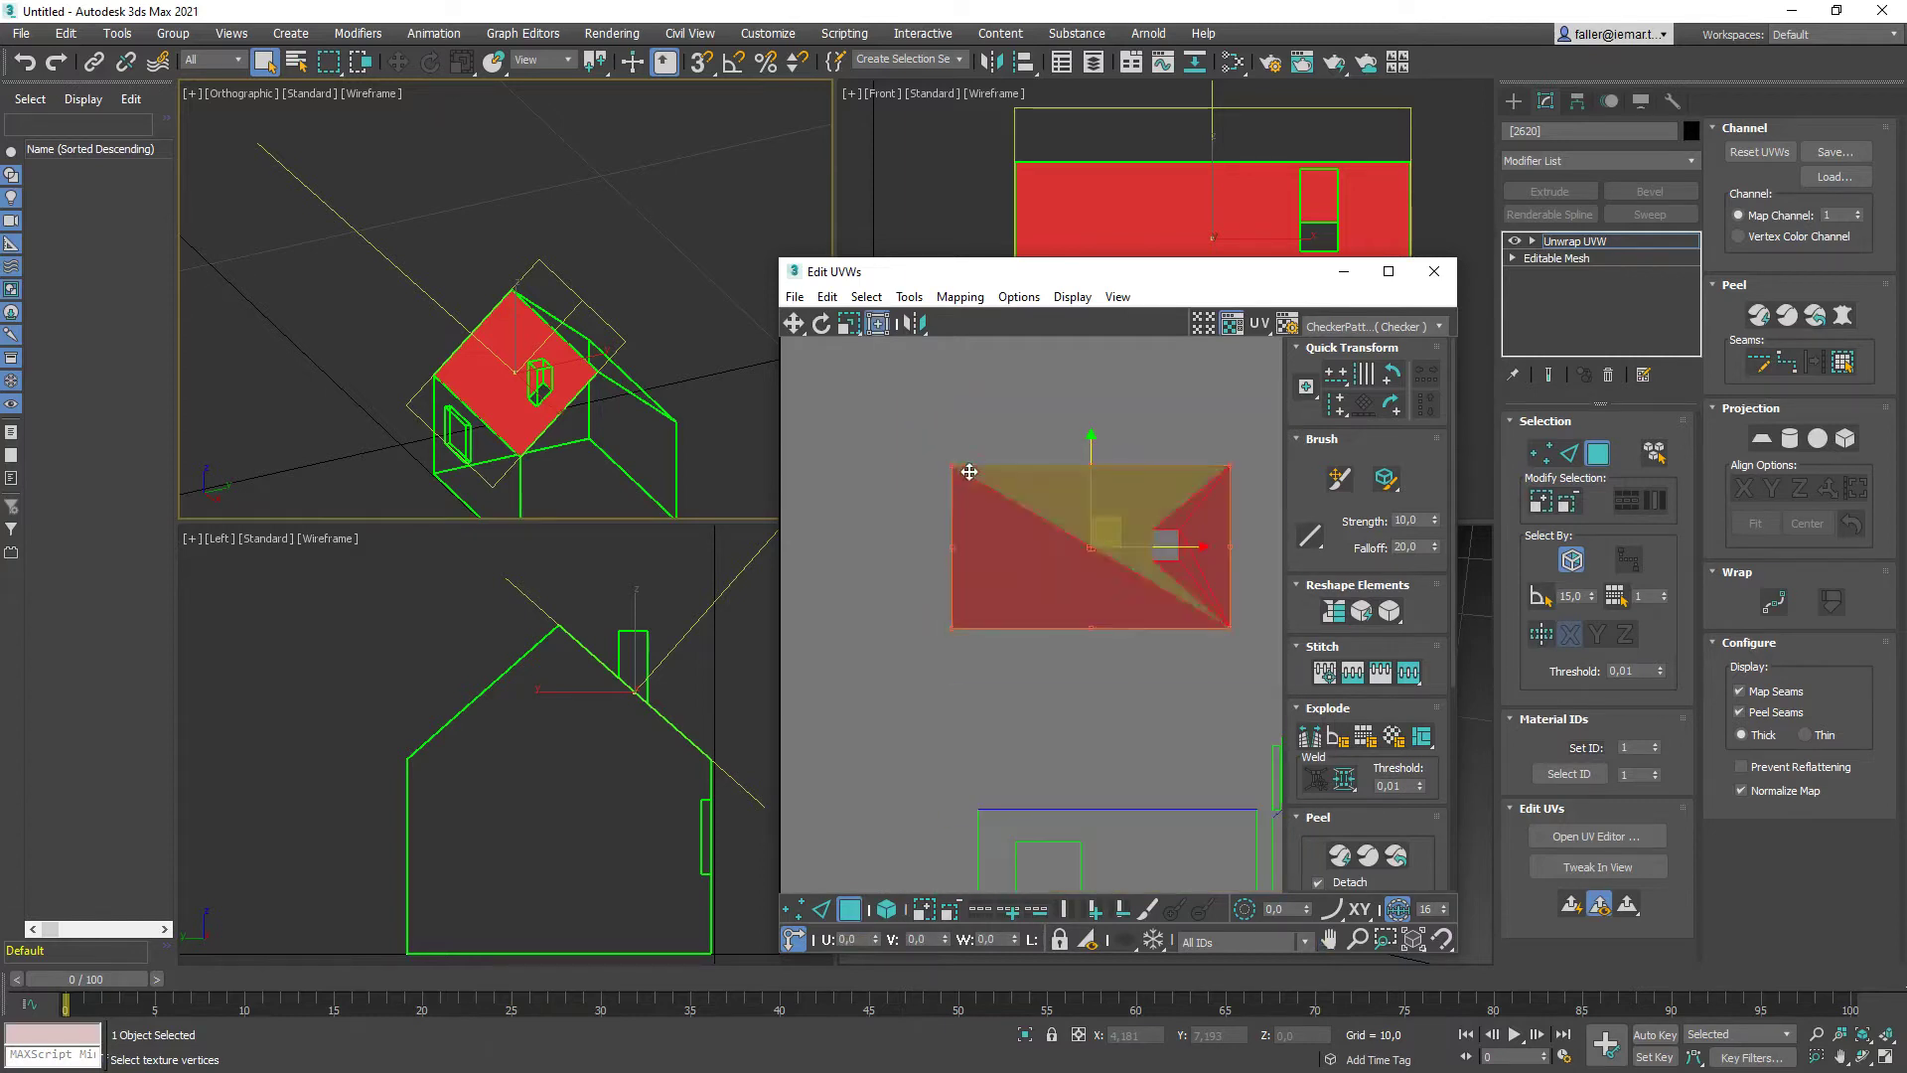
pyautogui.scroll(4, 1138, 480)
pyautogui.scroll(1, 1139, 480)
pyautogui.scroll(-8, 1174, 506)
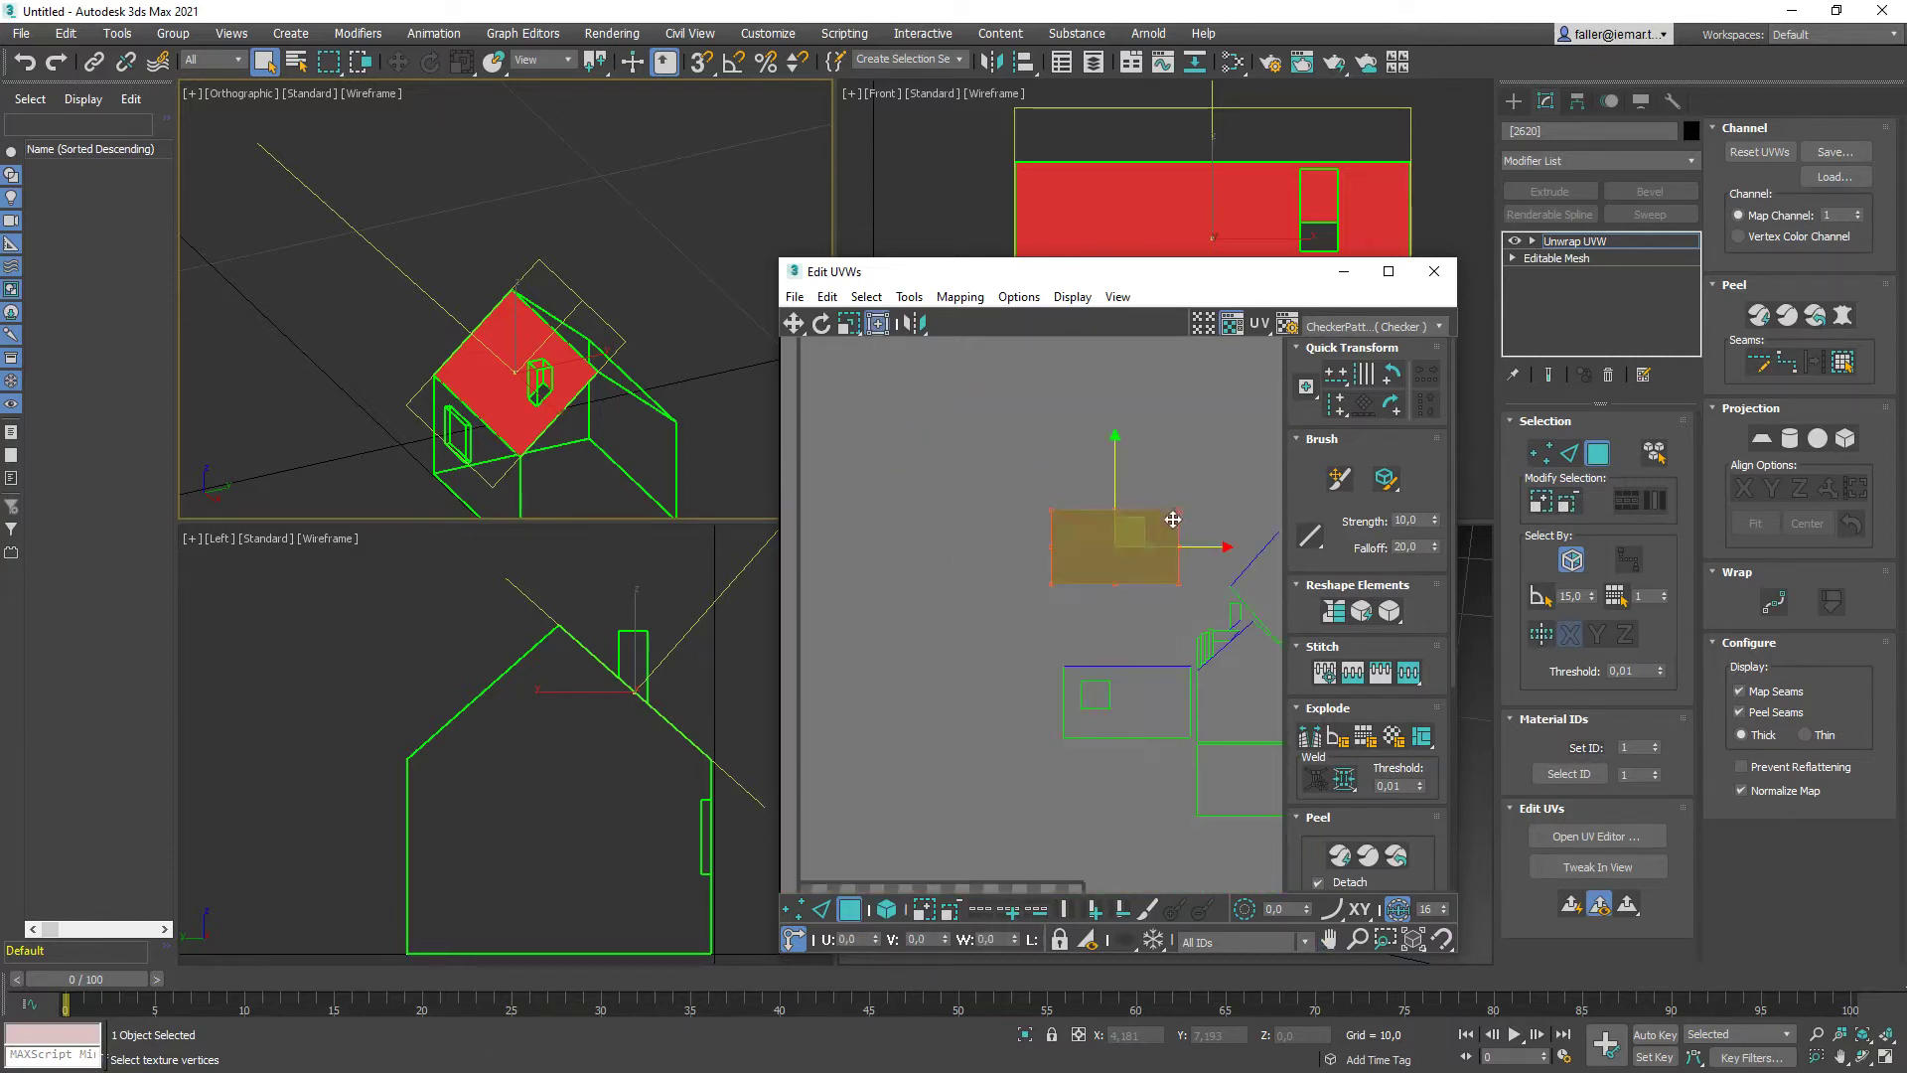
pyautogui.click(1127, 613)
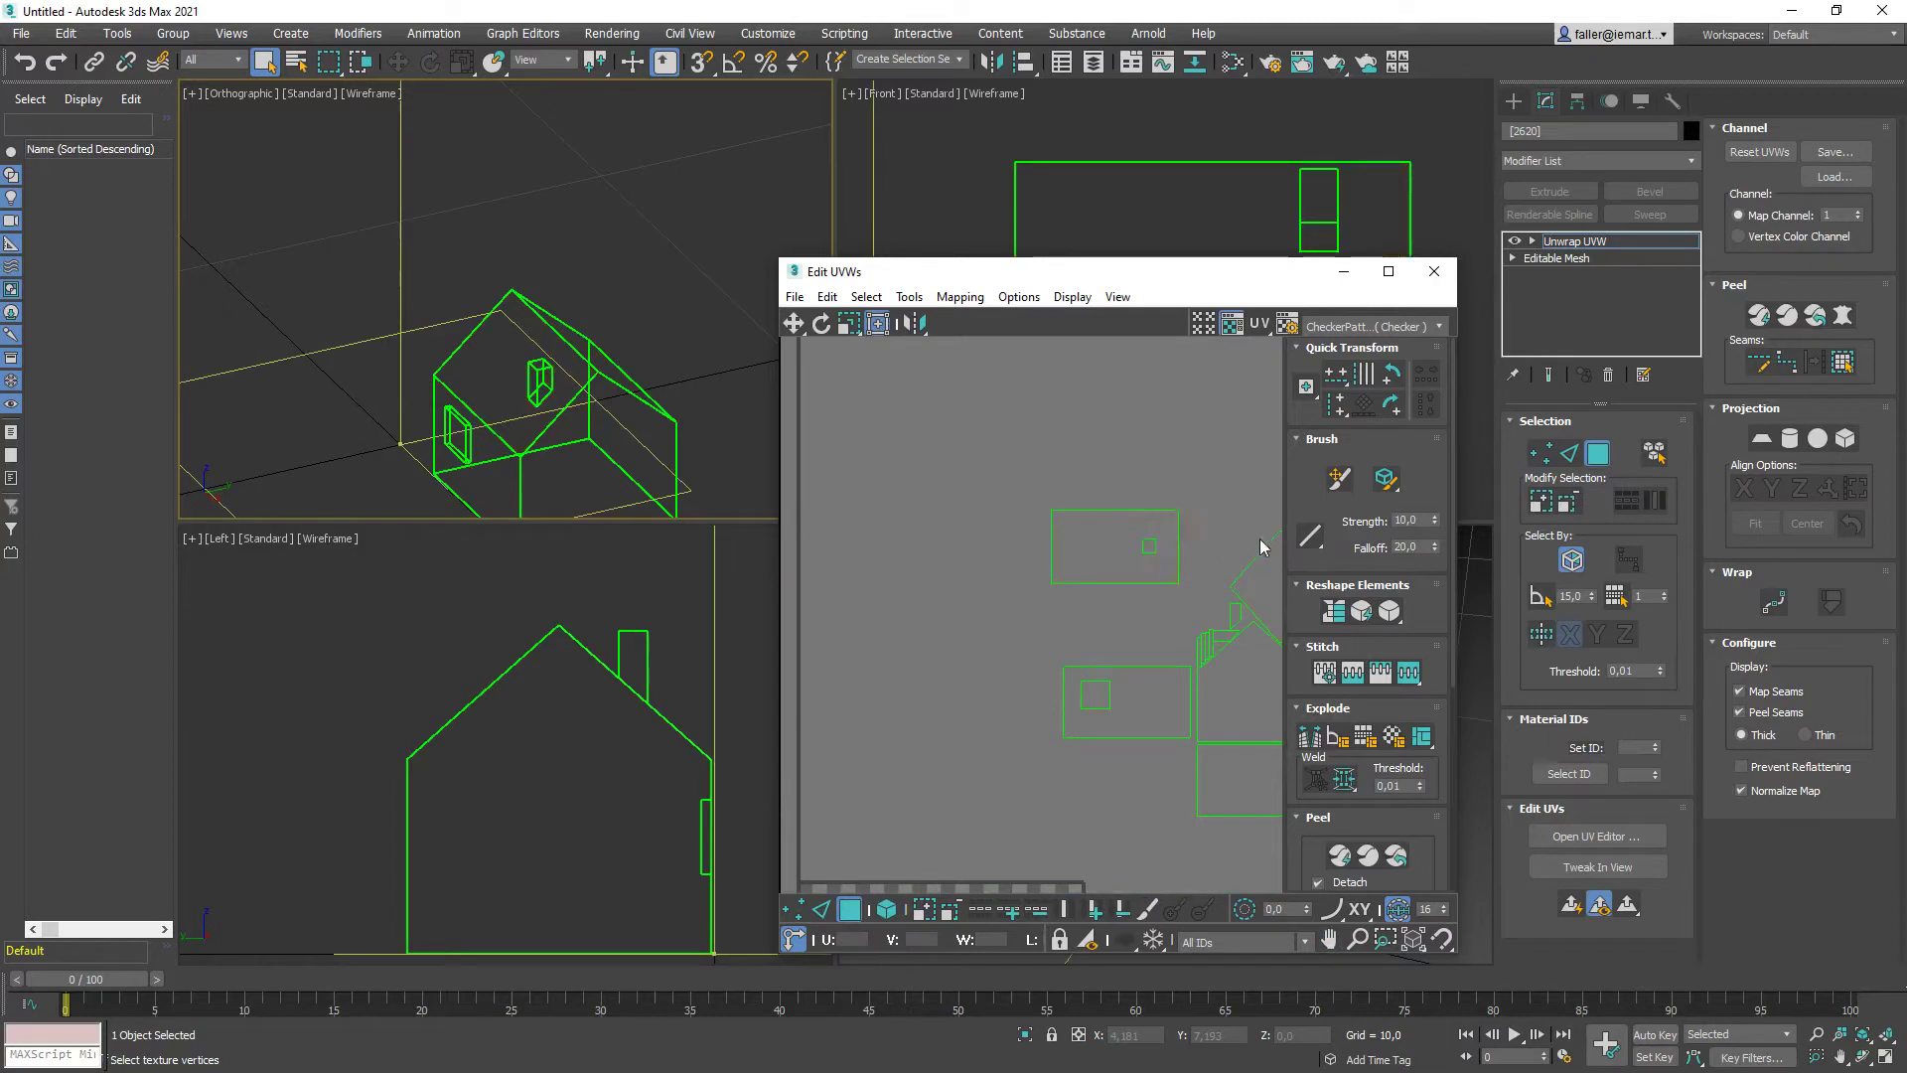
# Select both overlapping roof UV pieces and place them together just inside the checkered tile's upper left corner
pyautogui.click(1087, 556)
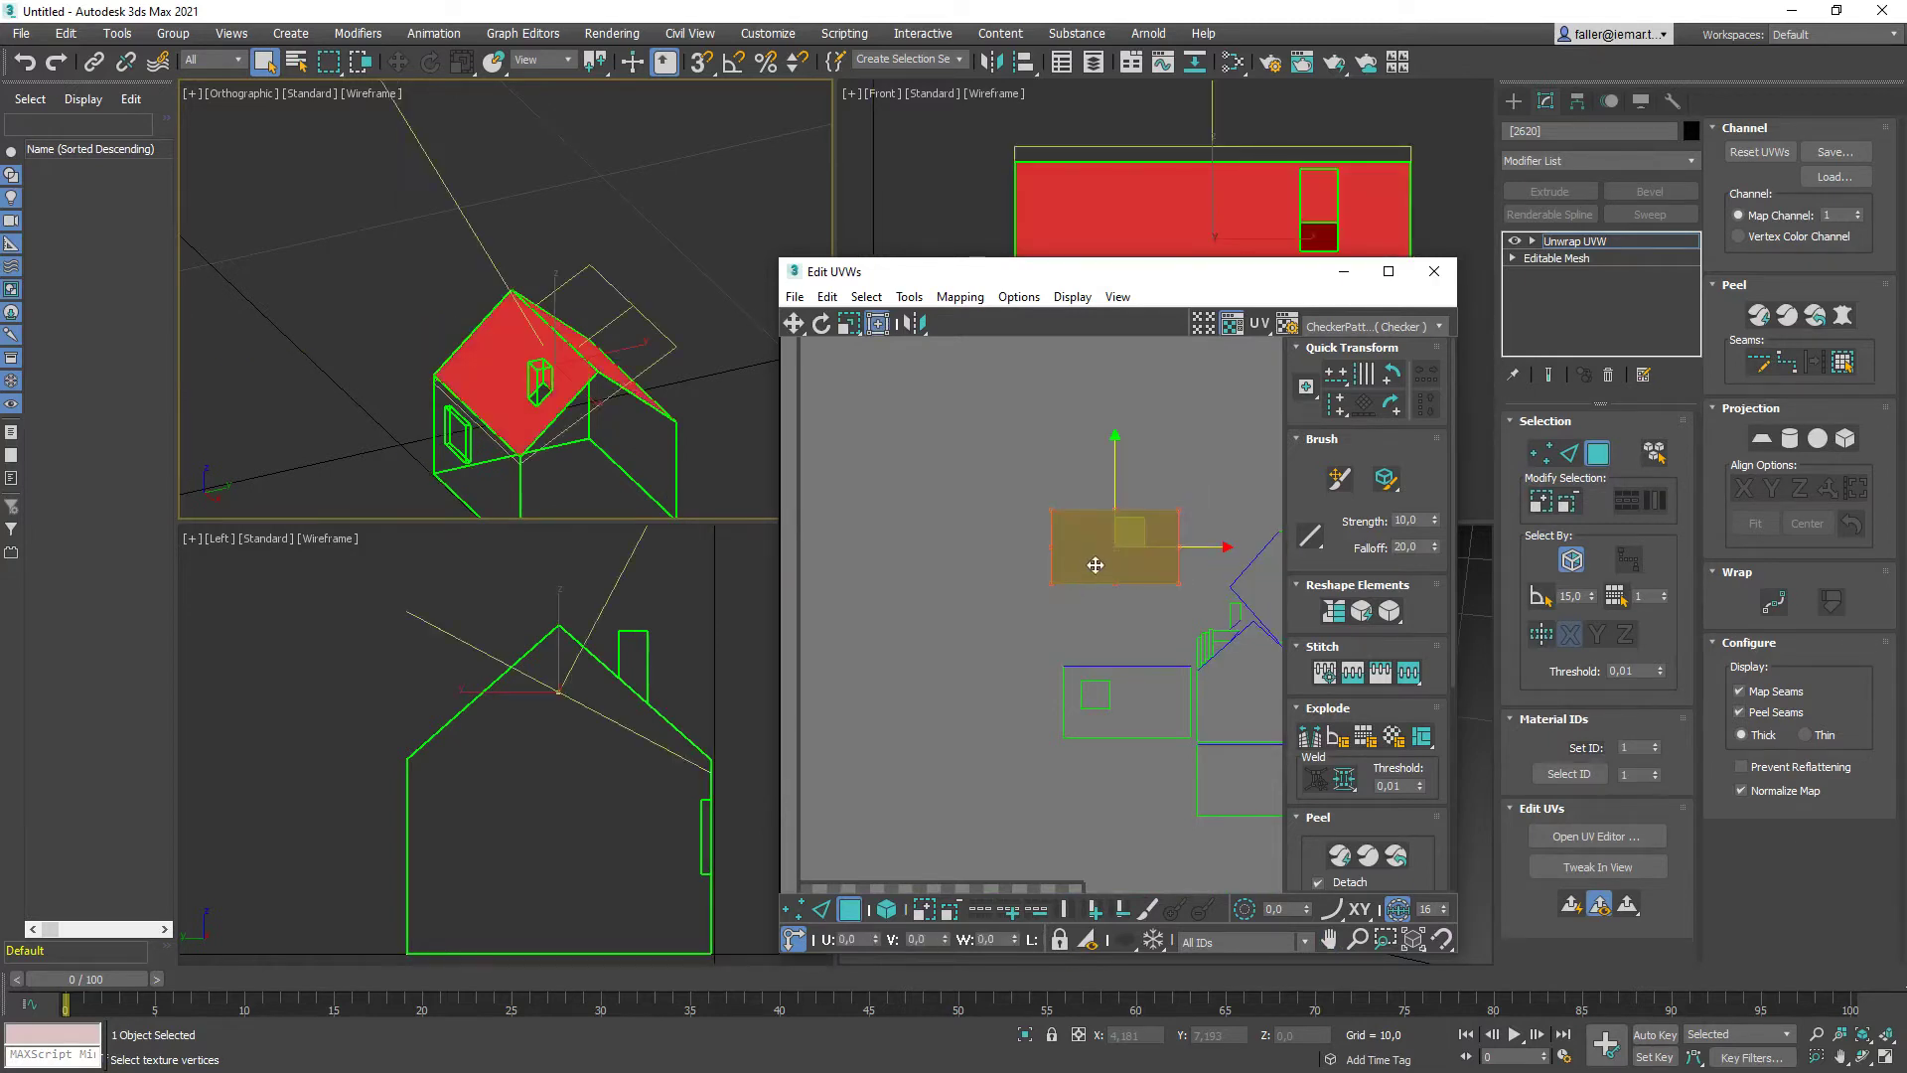
pyautogui.moveTo(1094, 561); pyautogui.dragTo(992, 545, button='middle')
pyautogui.scroll(-6, 1107, 579)
pyautogui.scroll(4, 1103, 583)
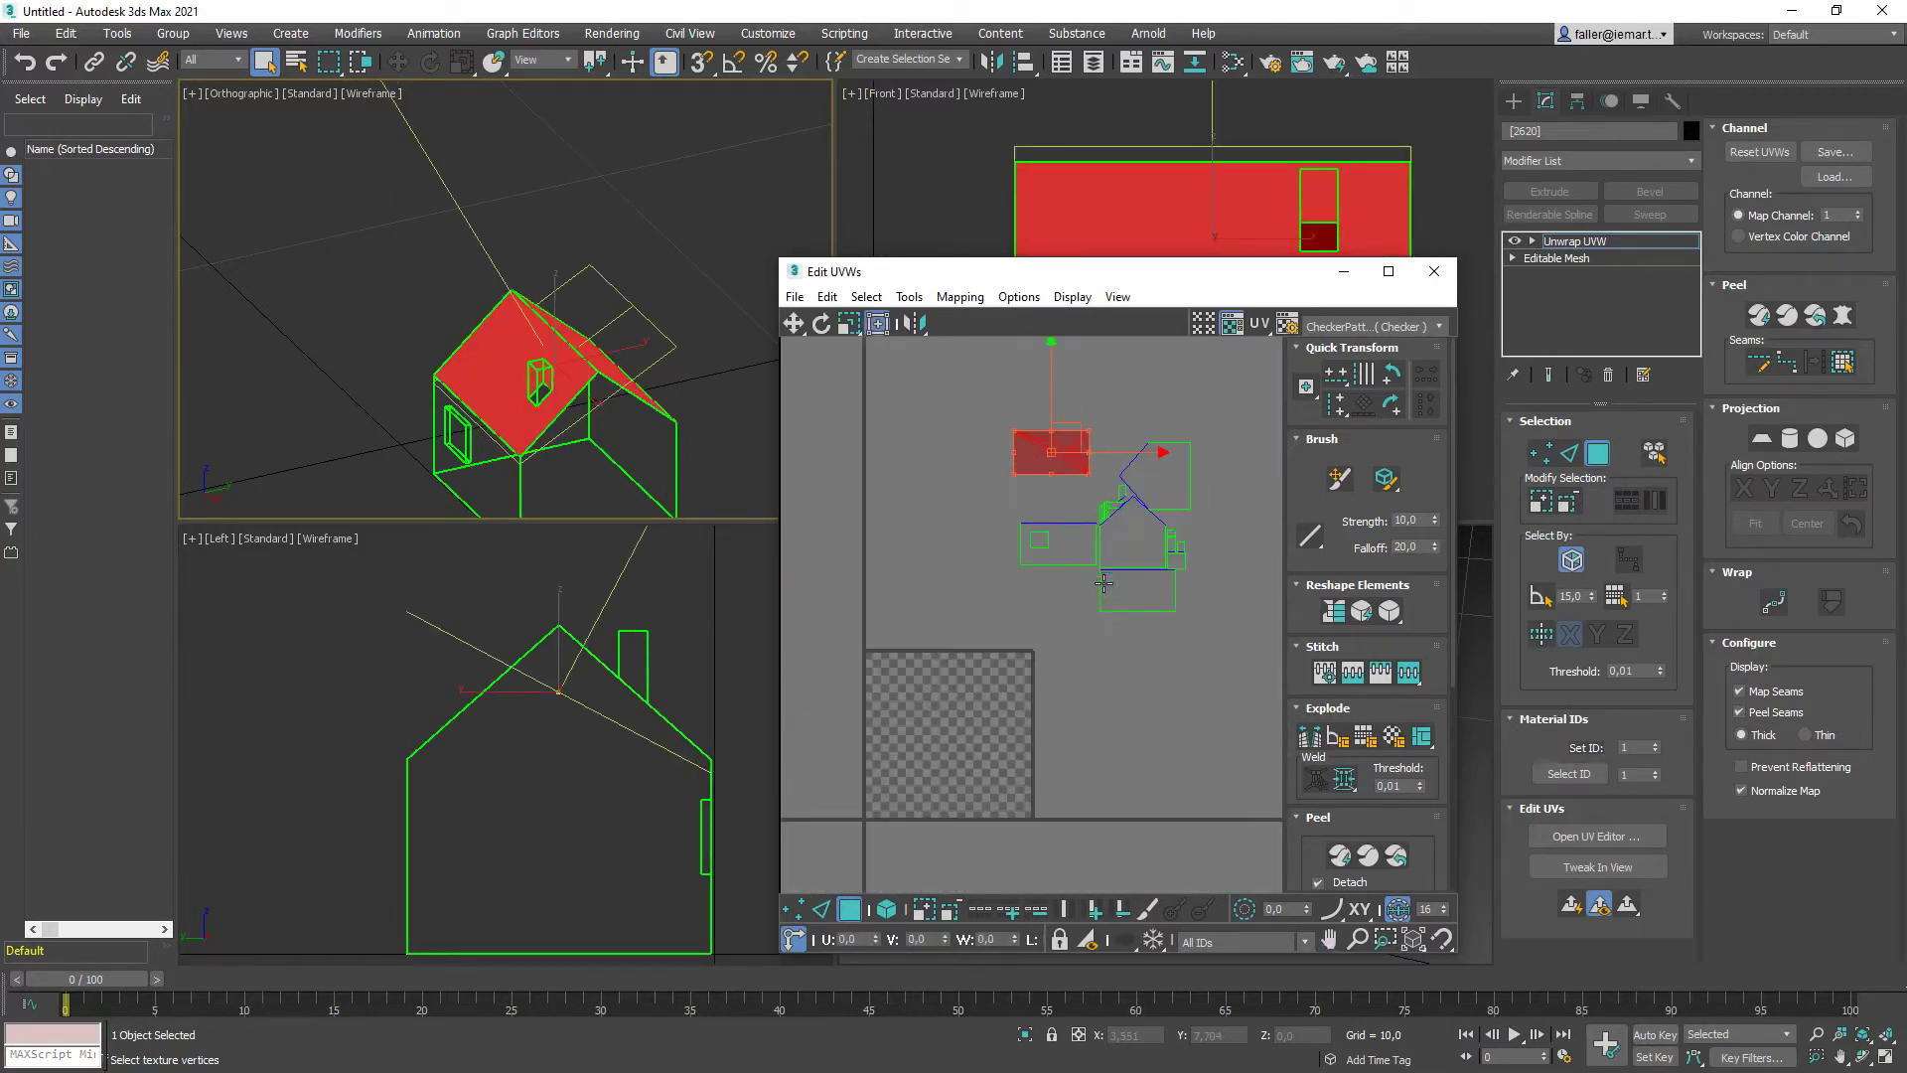
pyautogui.click(1102, 407)
pyautogui.click(1051, 451)
pyautogui.moveTo(1069, 444); pyautogui.dragTo(905, 663)
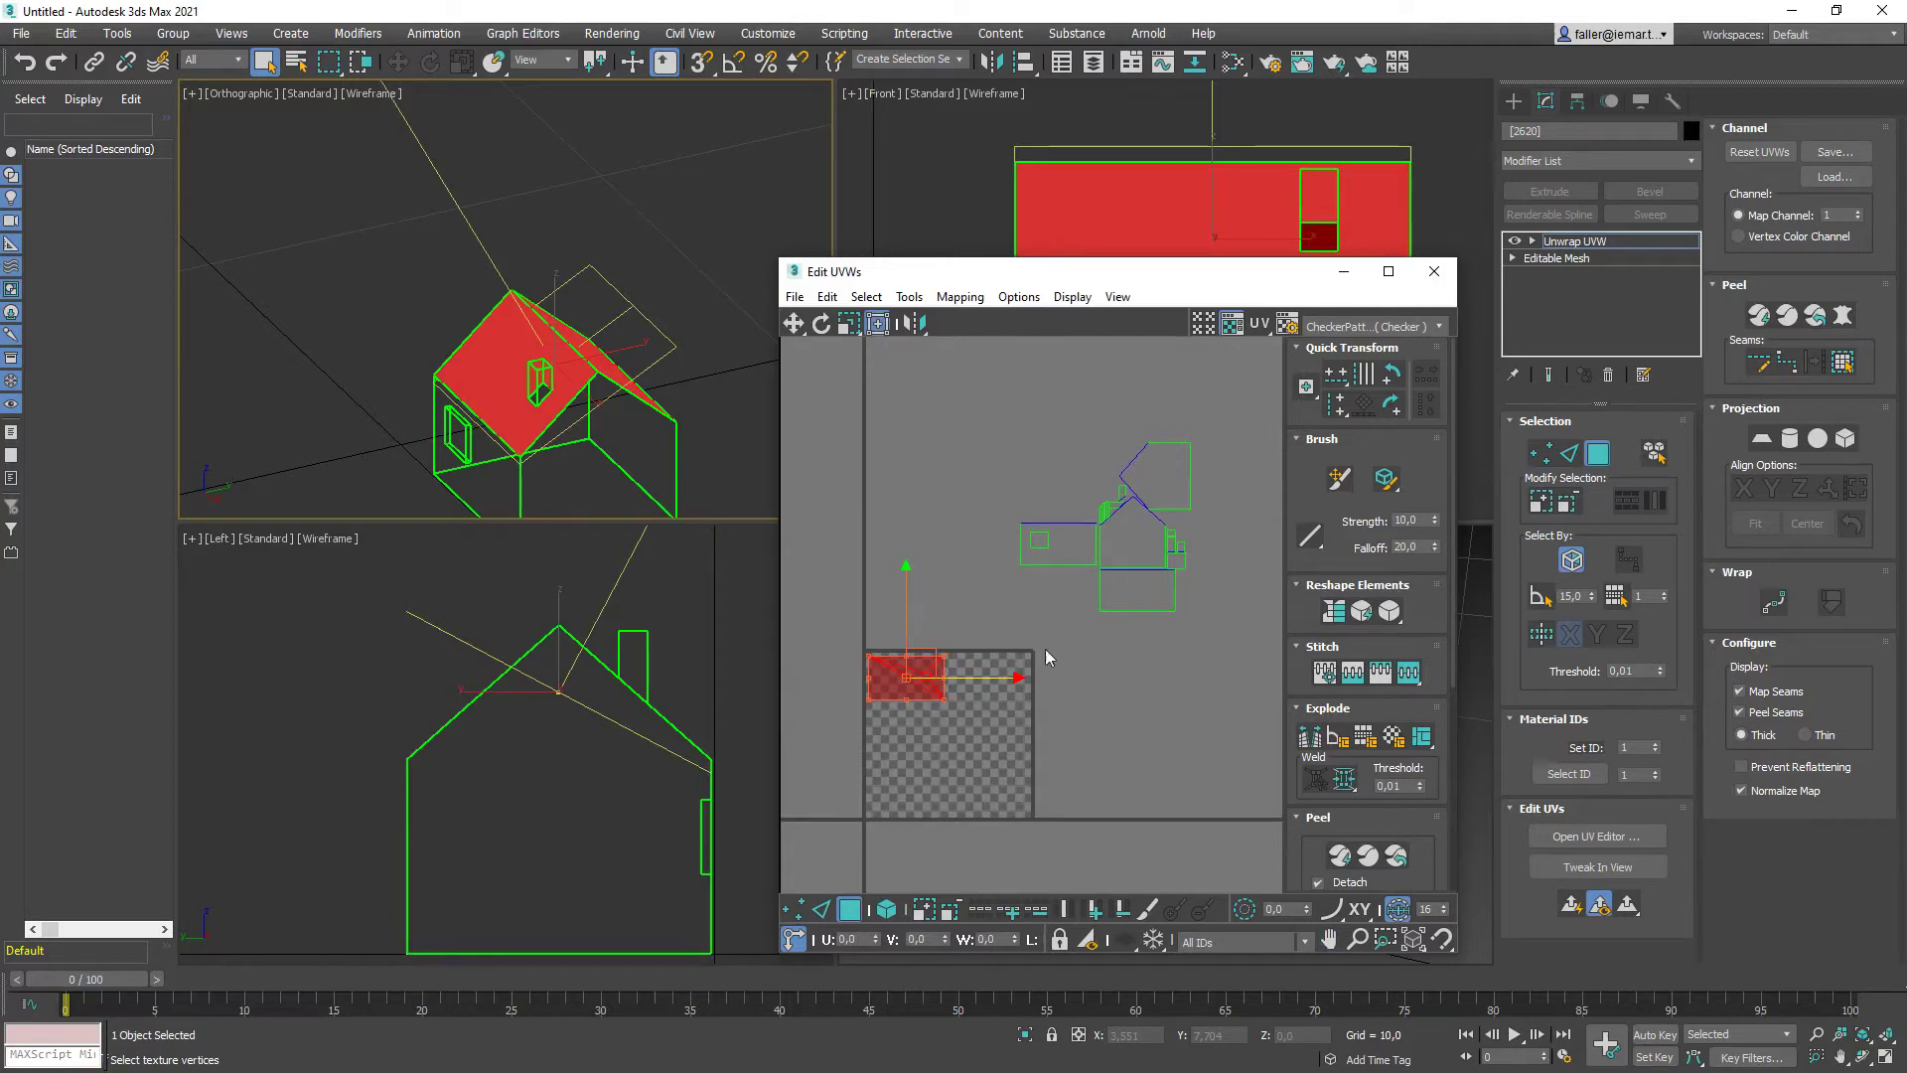
pyautogui.scroll(3, 934, 665)
pyautogui.moveTo(981, 660); pyautogui.dragTo(979, 656)
pyautogui.scroll(-2, 983, 666)
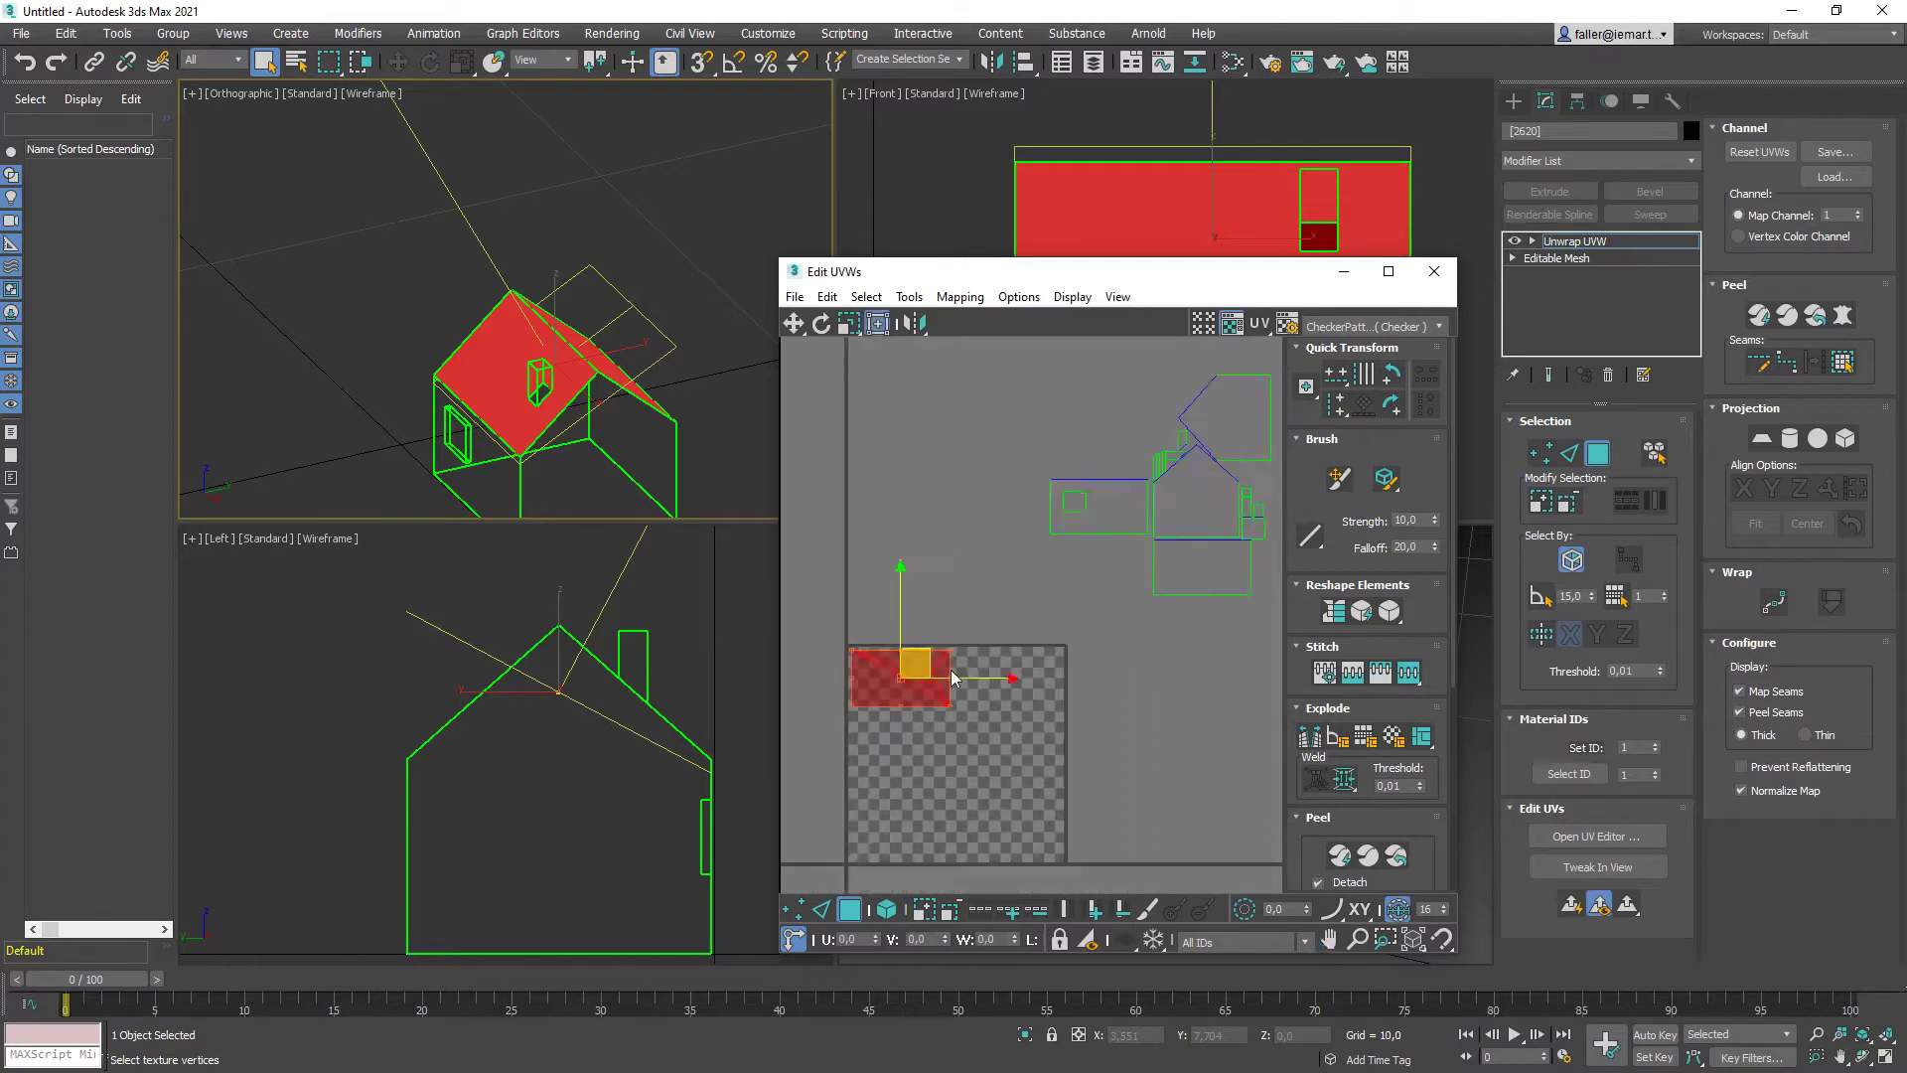
pyautogui.scroll(1, 1120, 578)
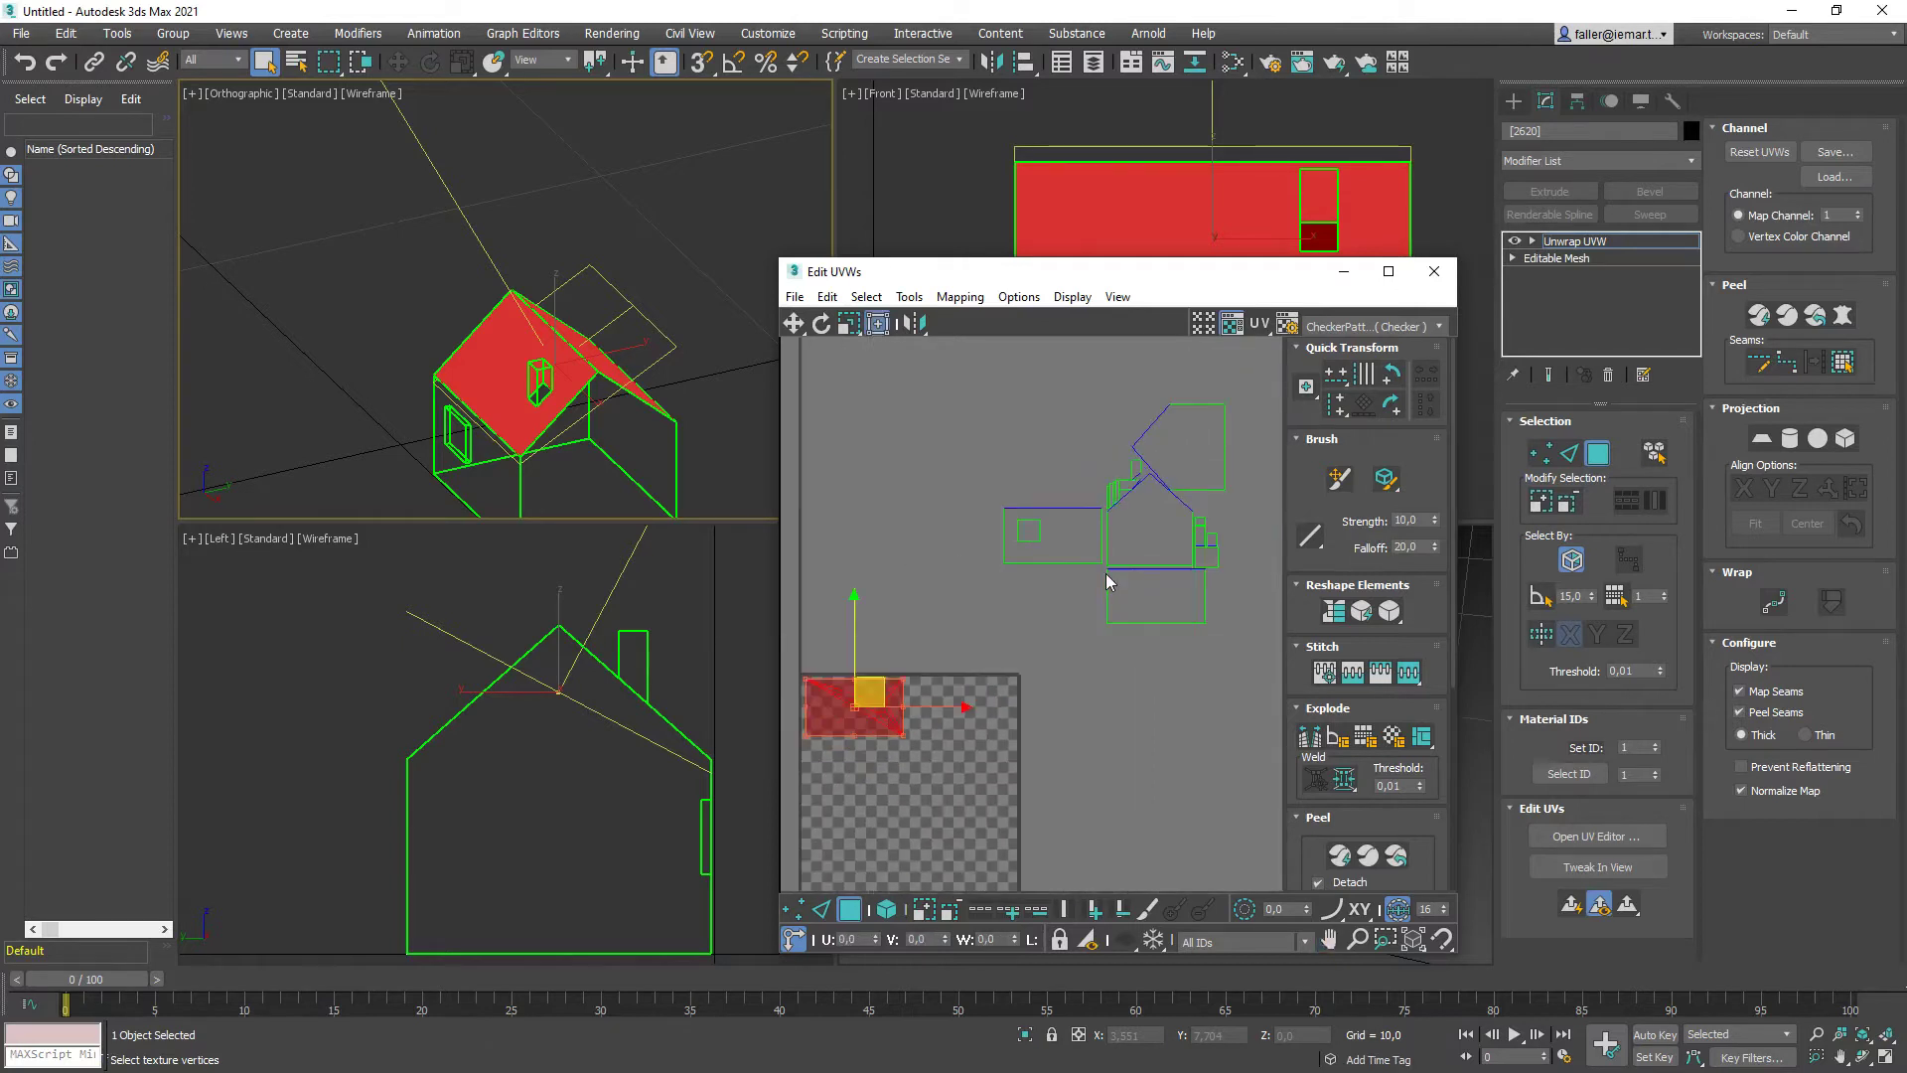
# Place the window wall's UV piece in the checkered tile directly beneath the stacked roof pieces
pyautogui.click(507, 496)
pyautogui.moveTo(988, 541); pyautogui.dragTo(1040, 450, button='middle')
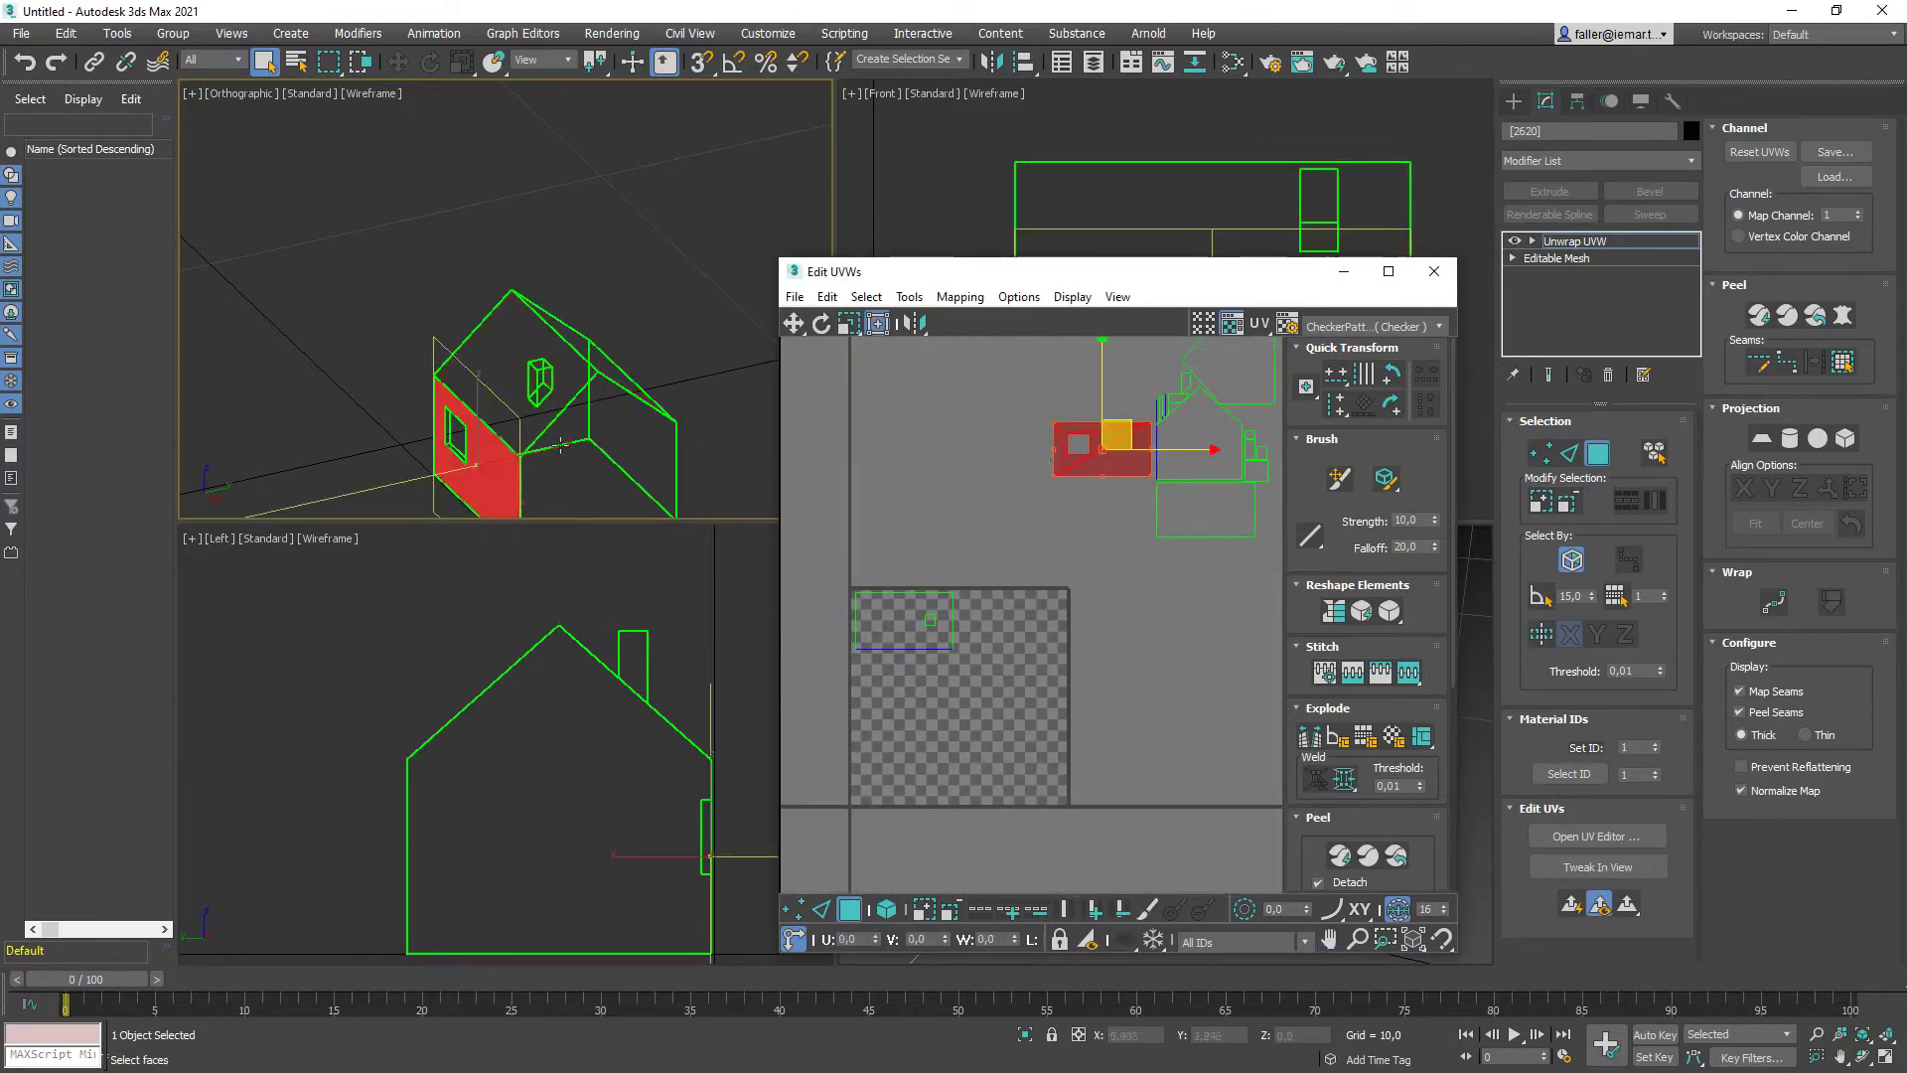
pyautogui.moveTo(1124, 444); pyautogui.dragTo(940, 657)
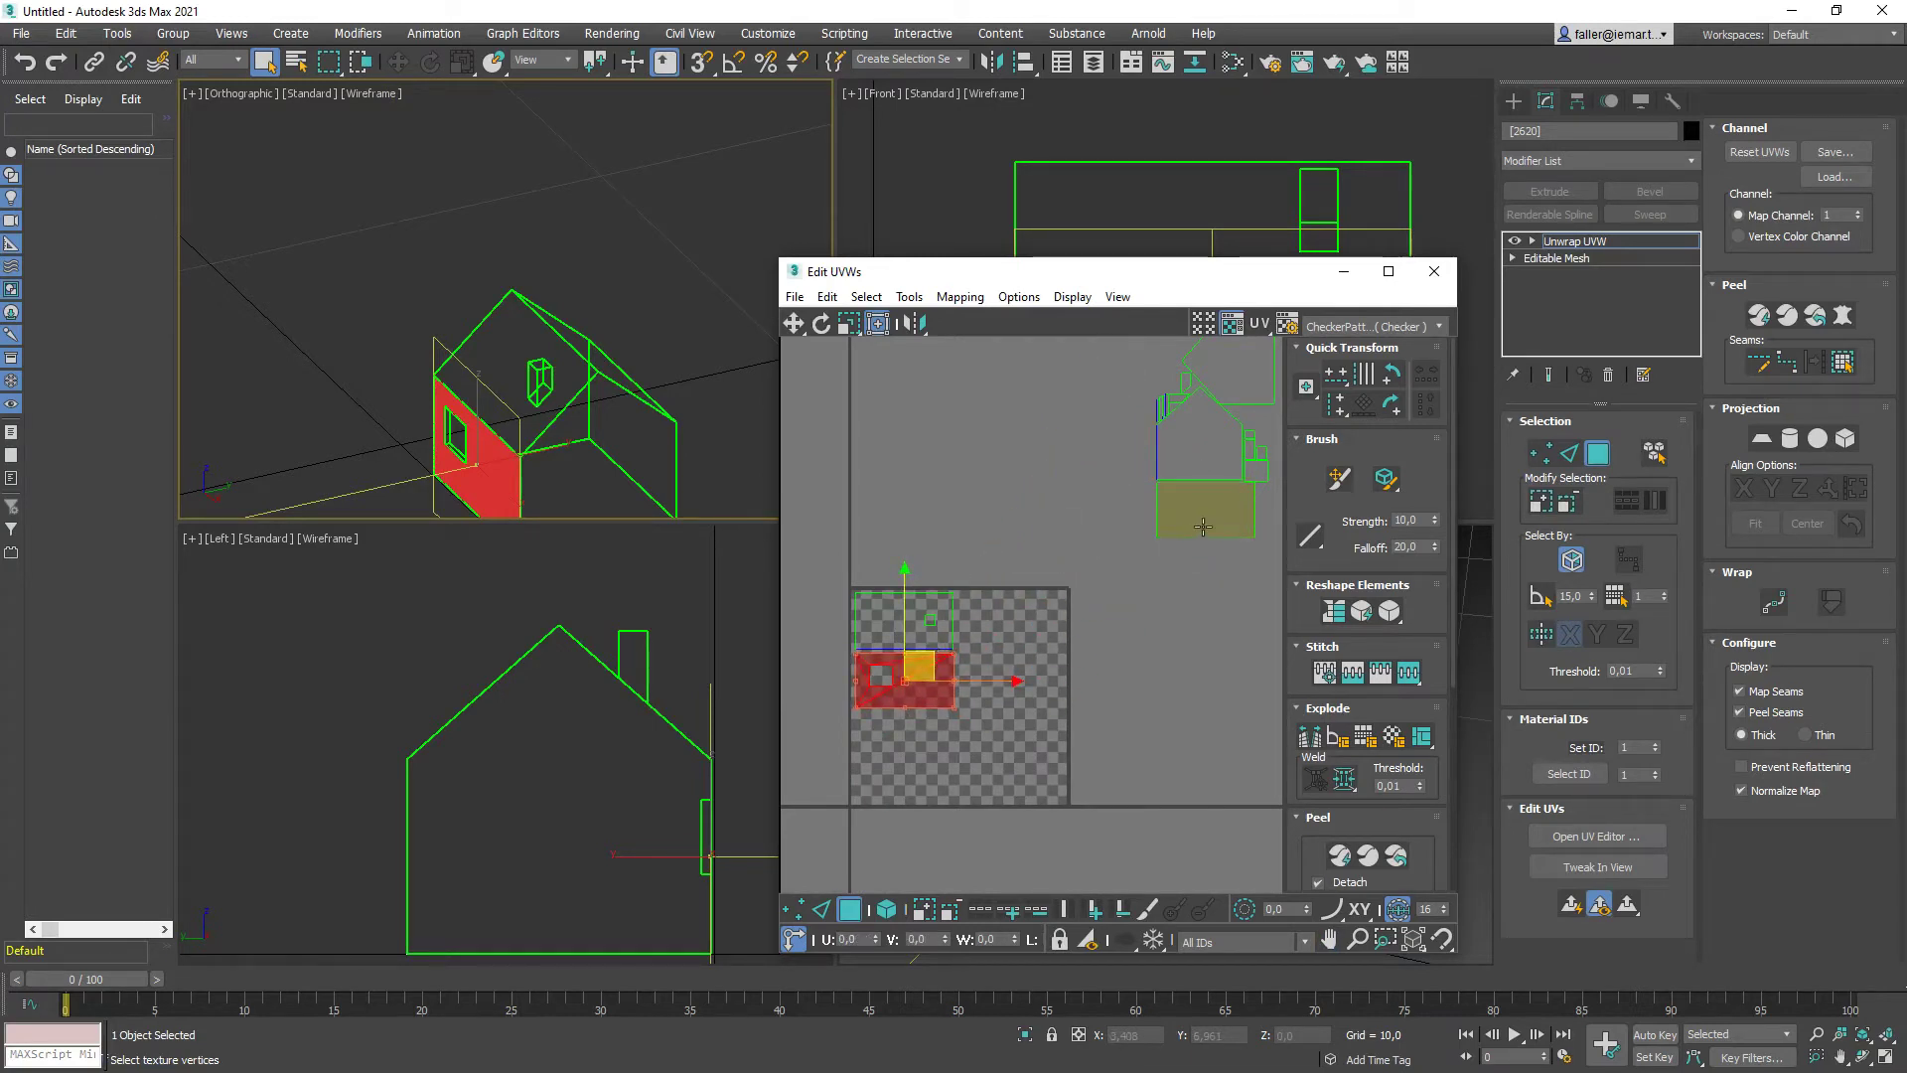
# Place the windowless long wall's UV piece beneath the window wall's piece, and the upright gable wall's piece beside the roof pieces
pyautogui.keyDown('alt'); pyautogui.moveTo(737, 461); pyautogui.dragTo(565, 463, button='middle'); pyautogui.keyUp('alt')
pyautogui.click(565, 463)
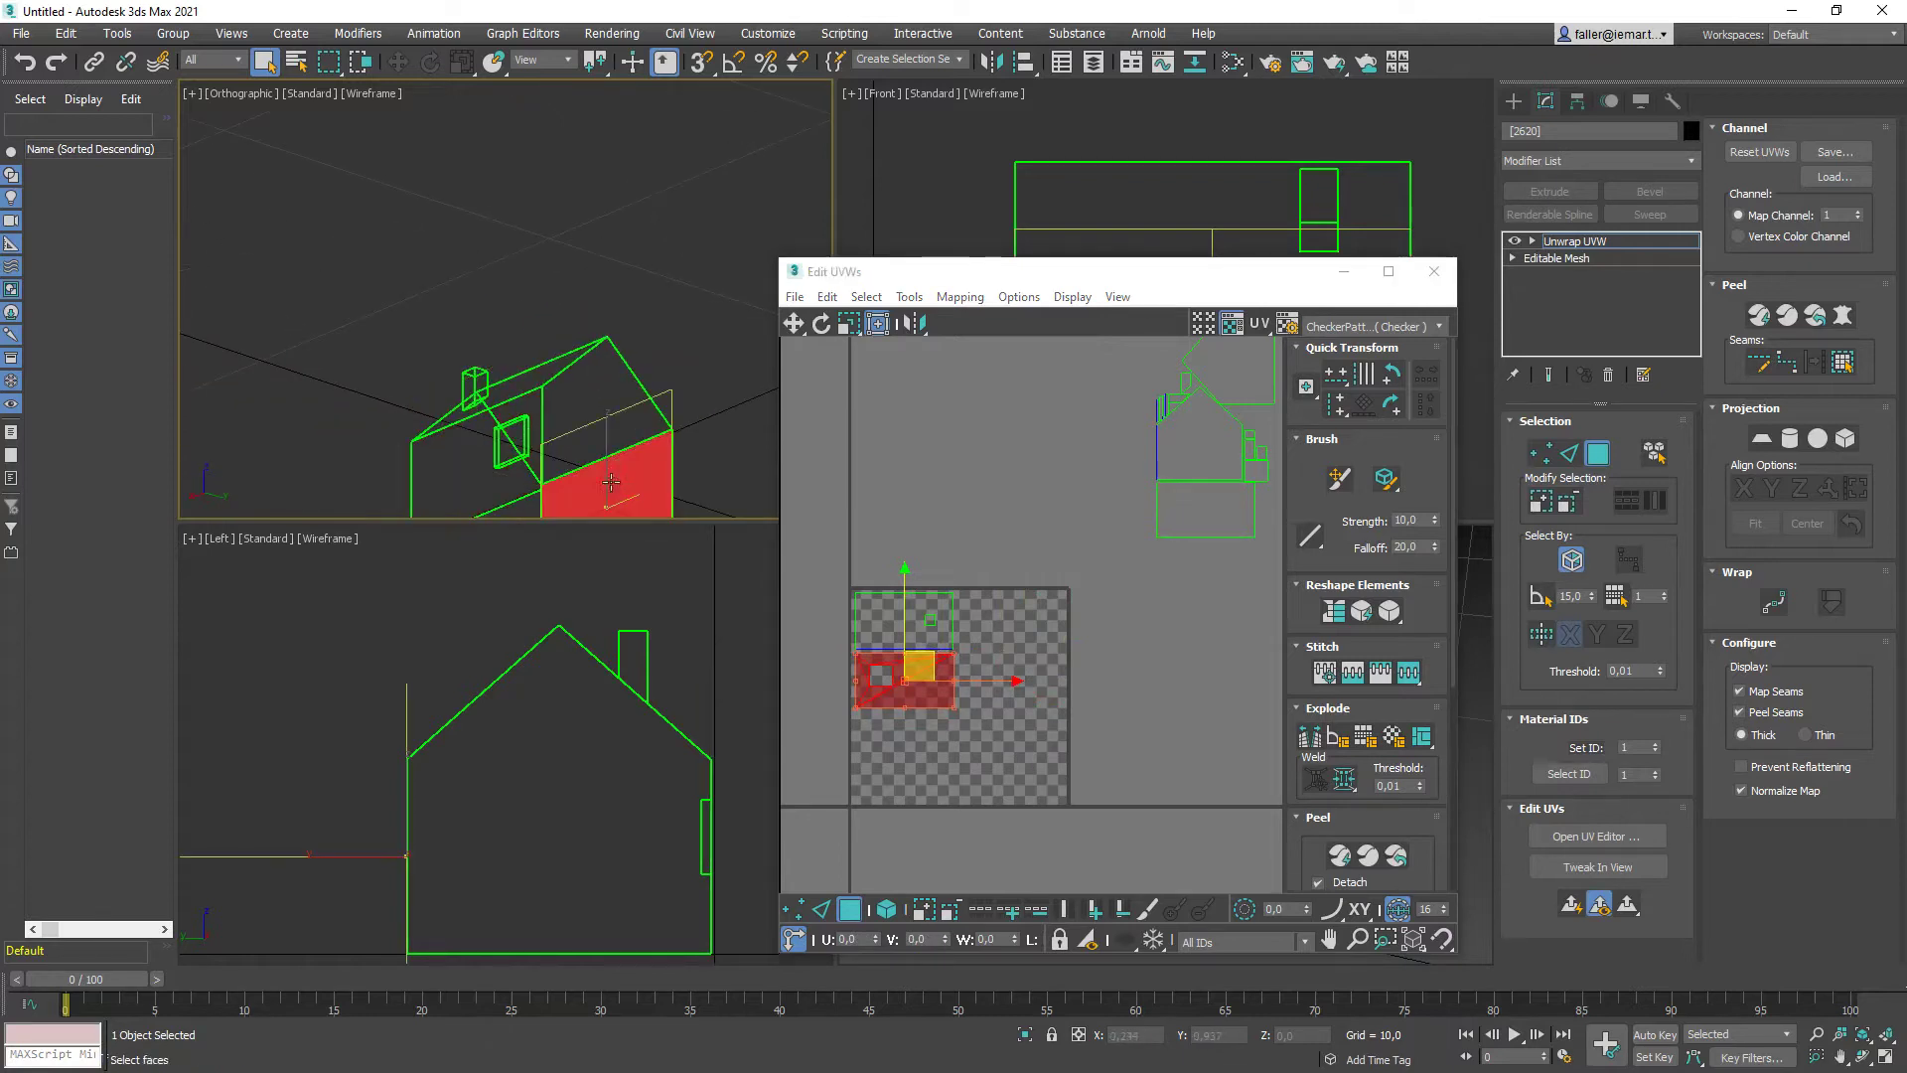
pyautogui.moveTo(1205, 507); pyautogui.dragTo(927, 727)
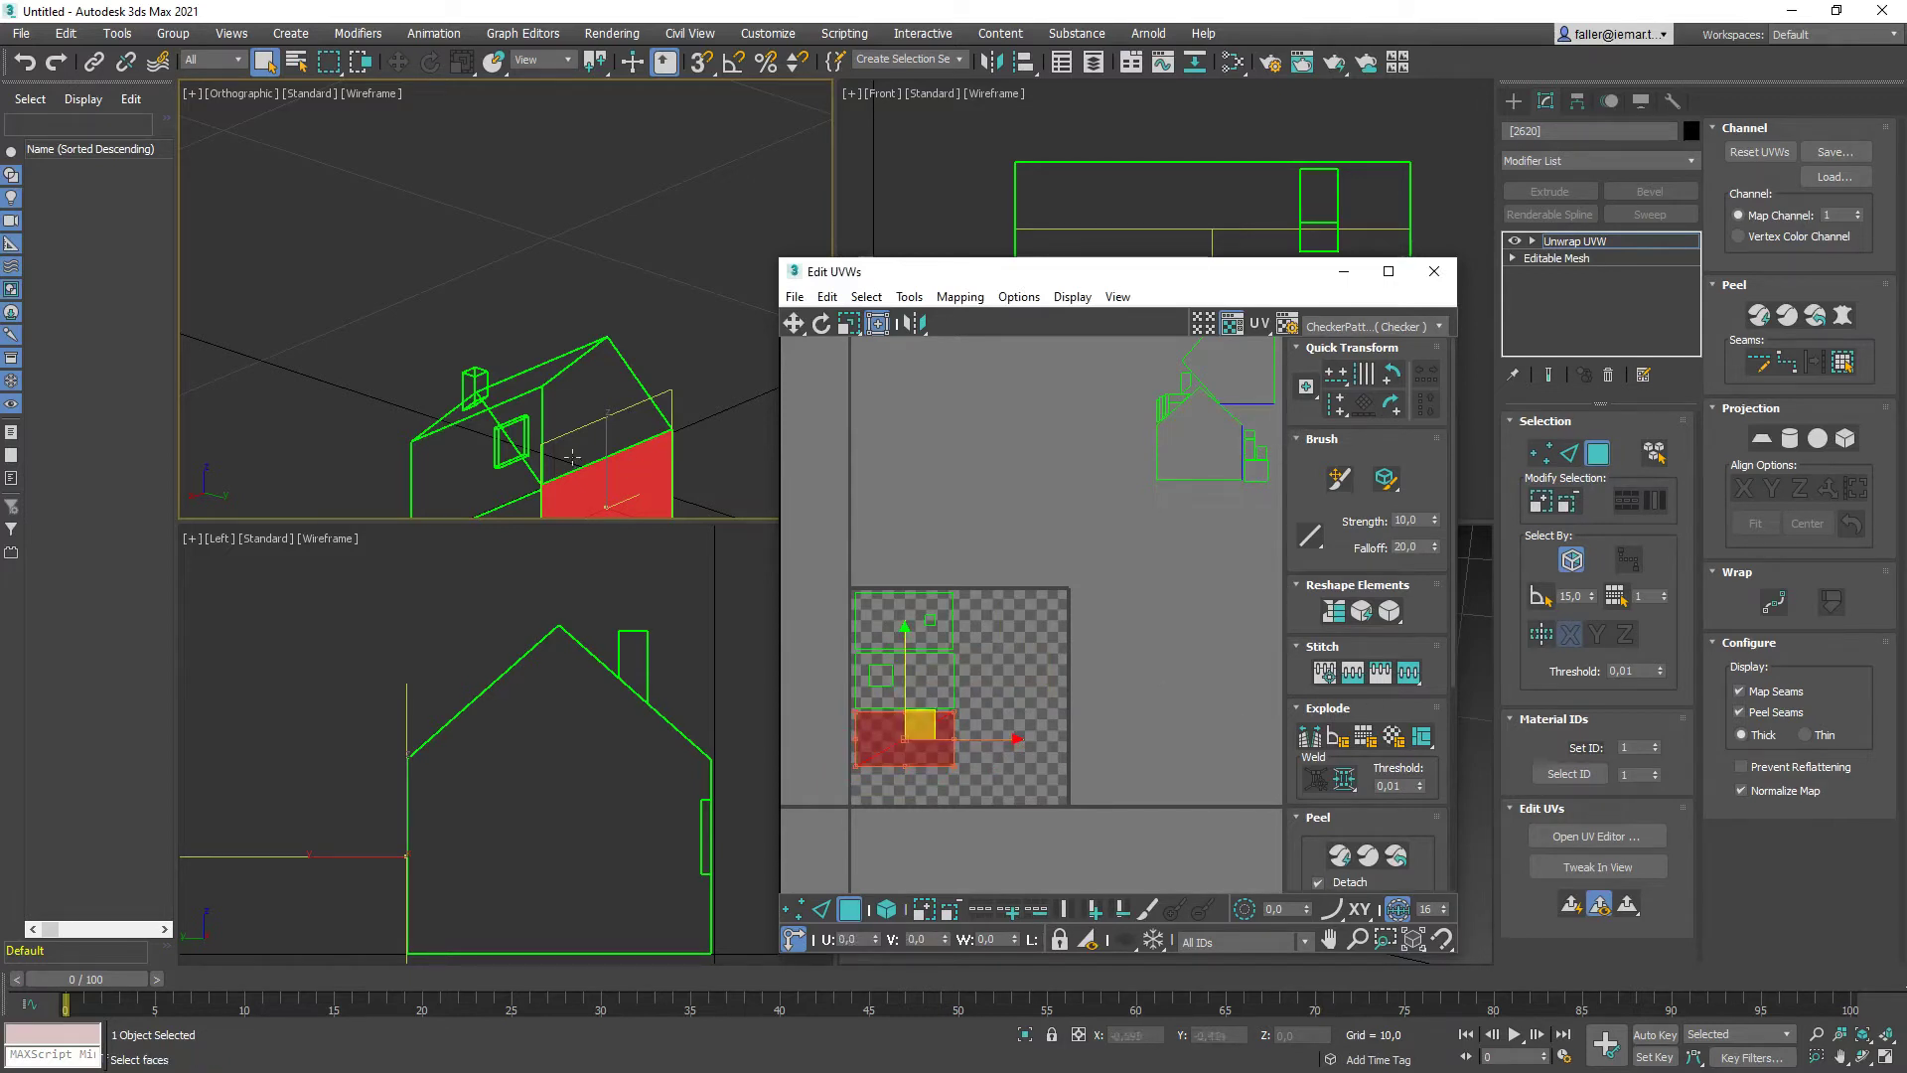
pyautogui.click(520, 472)
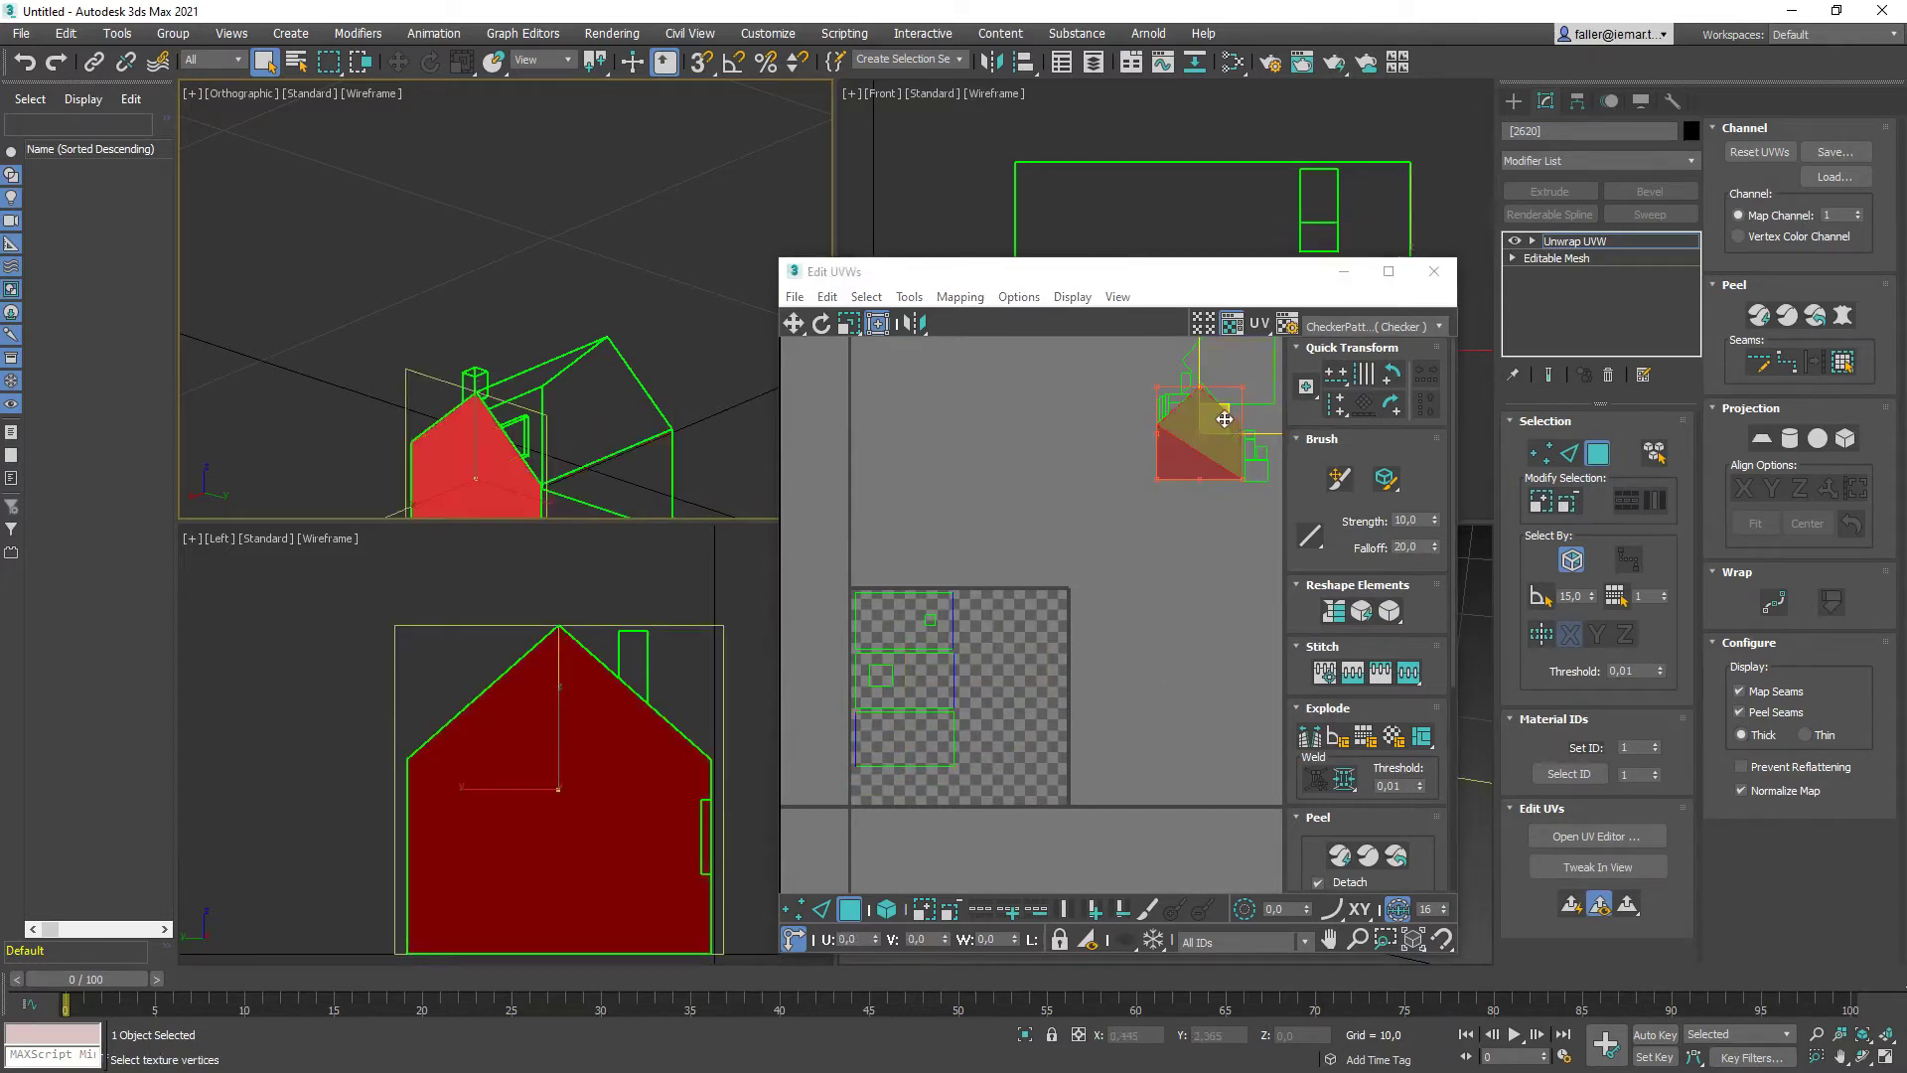
pyautogui.moveTo(1229, 414); pyautogui.dragTo(1034, 623)
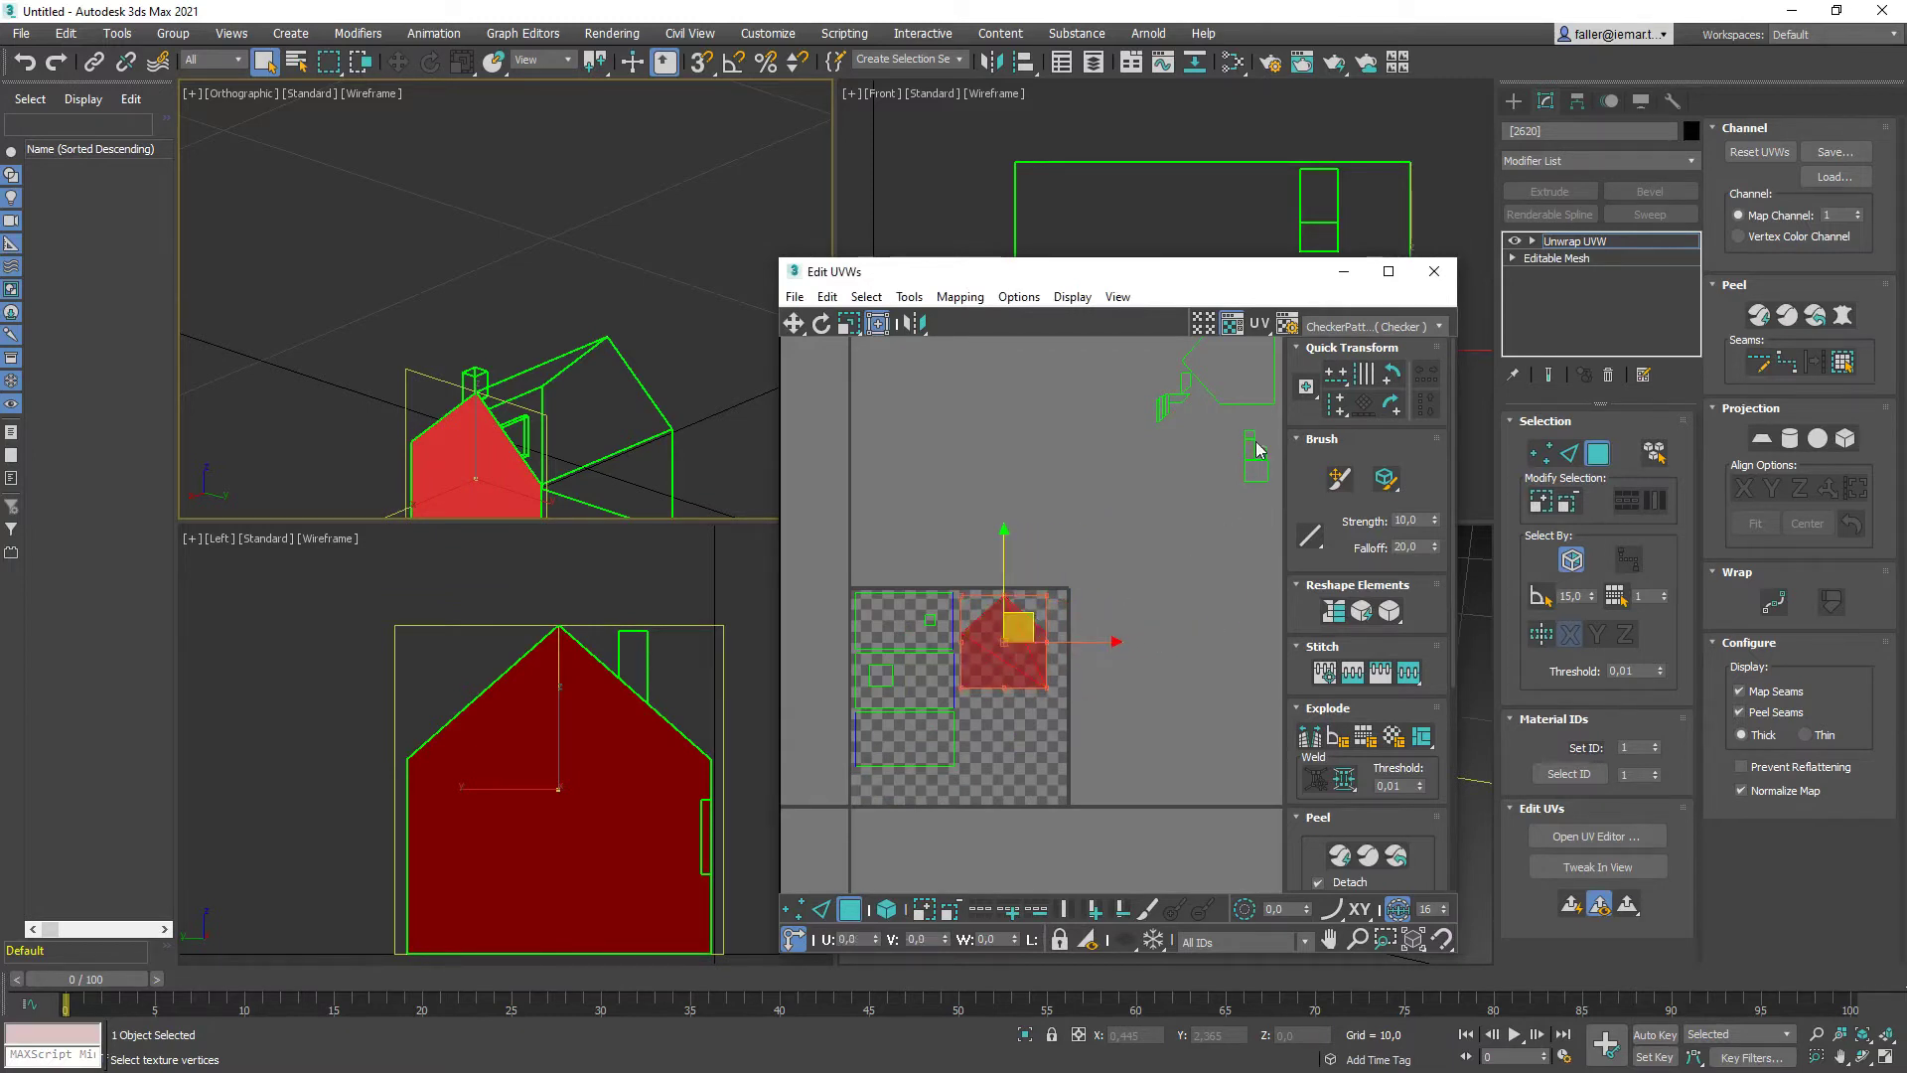
# Rotate the other gable wall's UV piece by -90 degrees and place it in the checkered tile's lower right corner
pyautogui.keyDown('alt'); pyautogui.moveTo(590, 432); pyautogui.dragTo(584, 464, button='middle'); pyautogui.keyUp('alt')
pyautogui.click(641, 483)
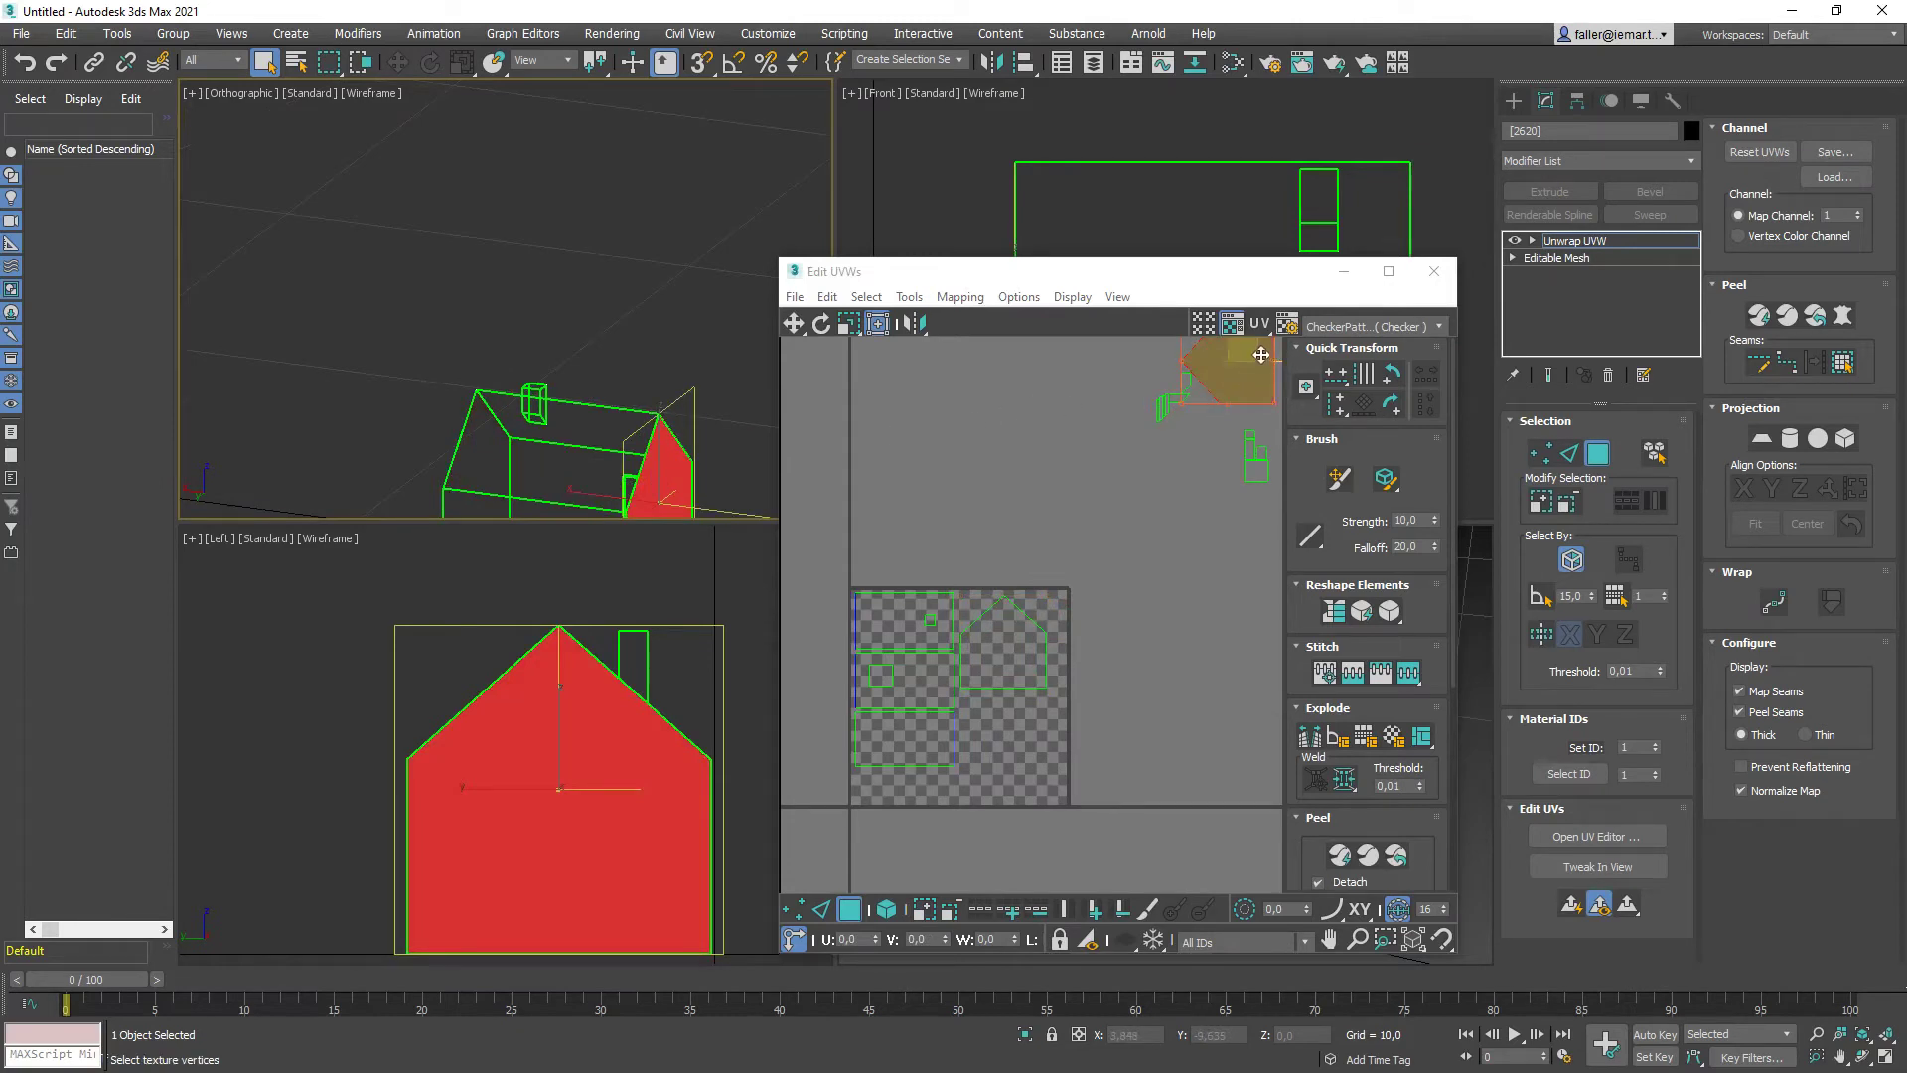
pyautogui.moveTo(1261, 355); pyautogui.dragTo(1142, 464)
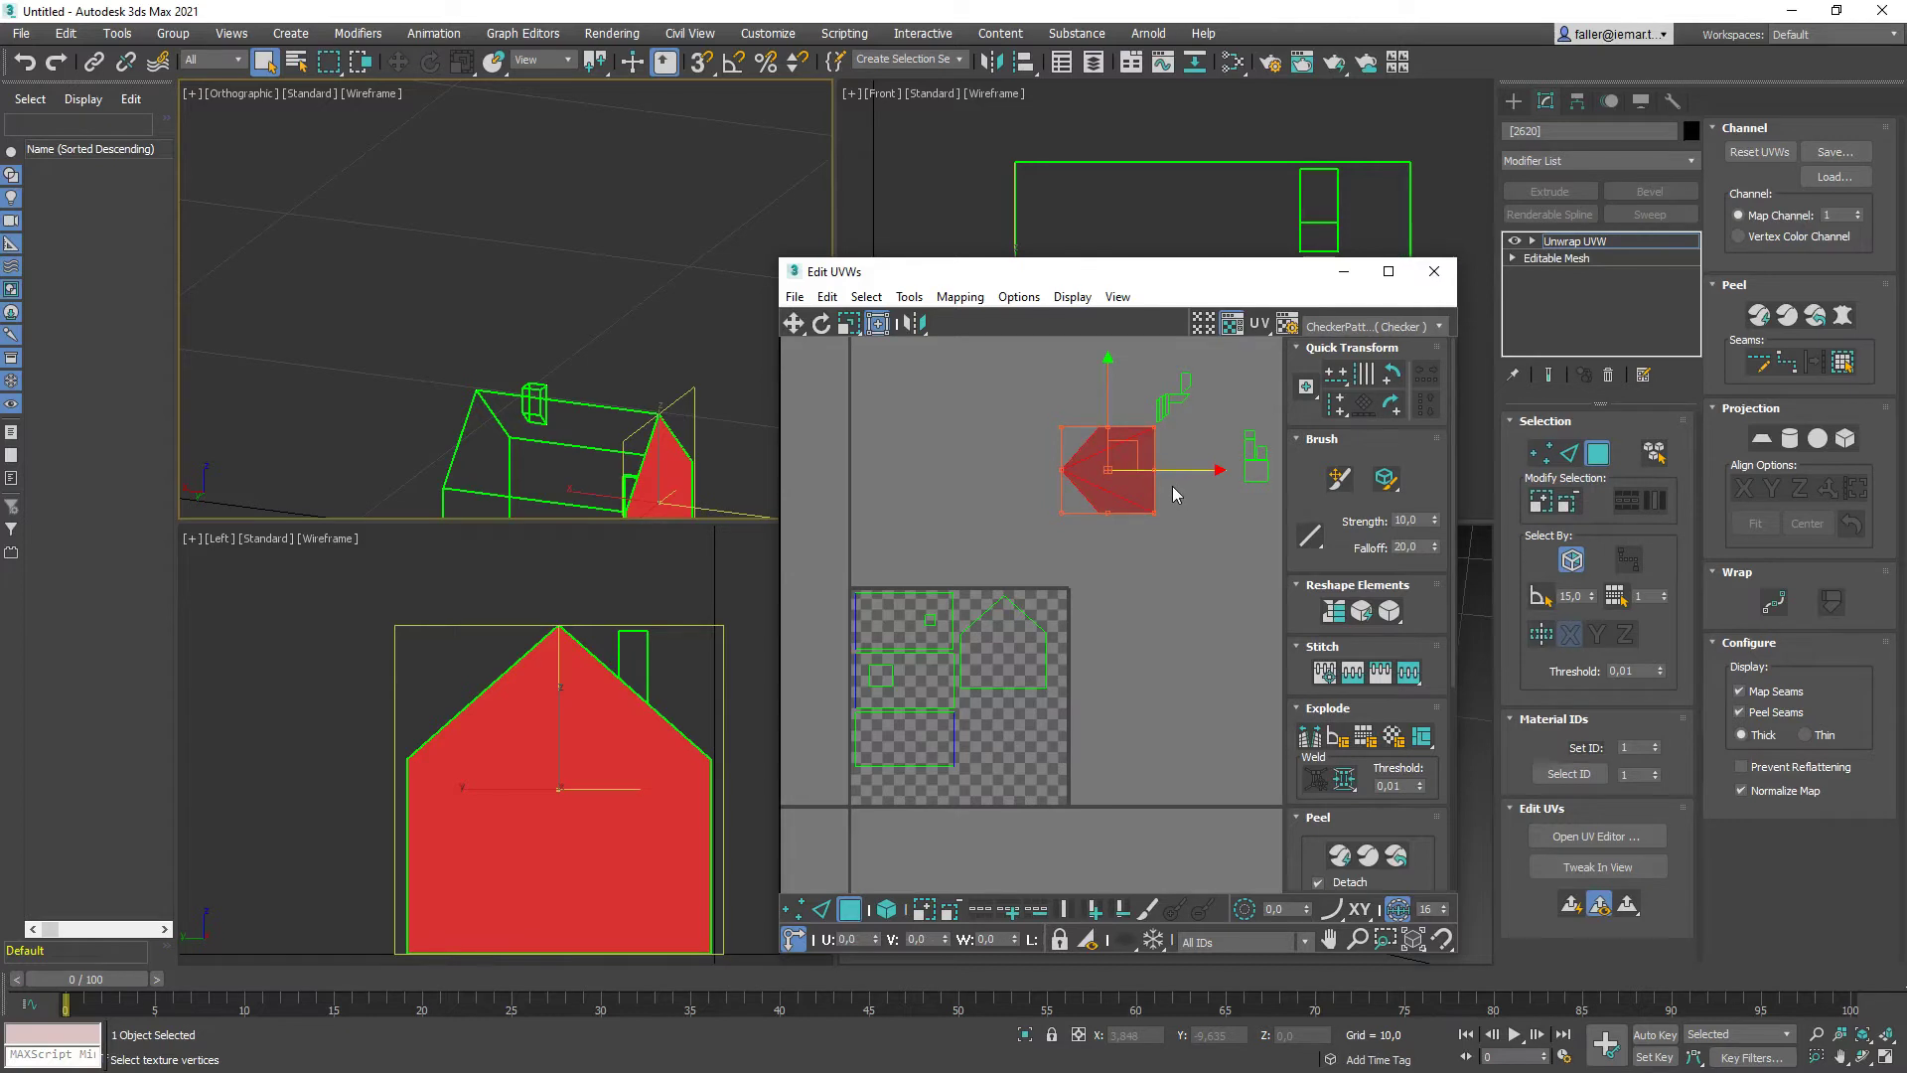
pyautogui.click(878, 325)
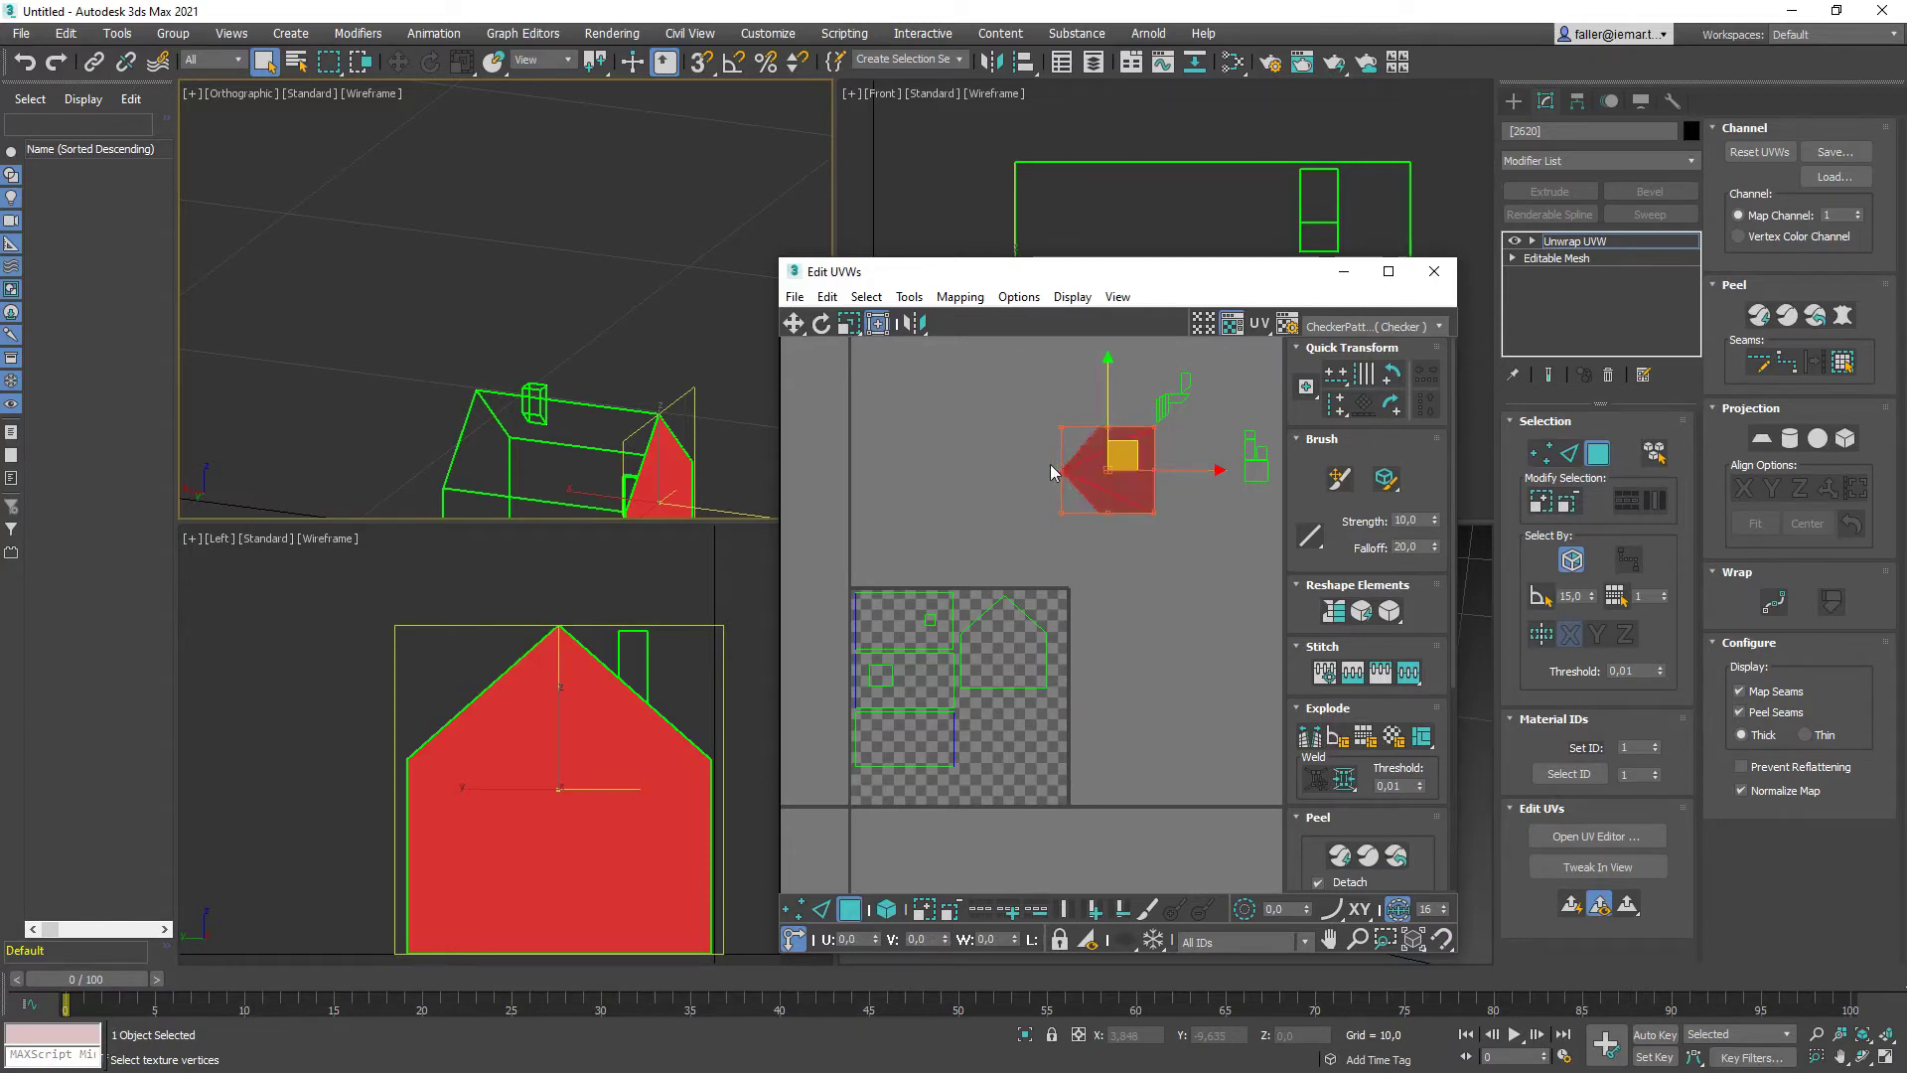
pyautogui.moveTo(1057, 467); pyautogui.dragTo(1111, 386)
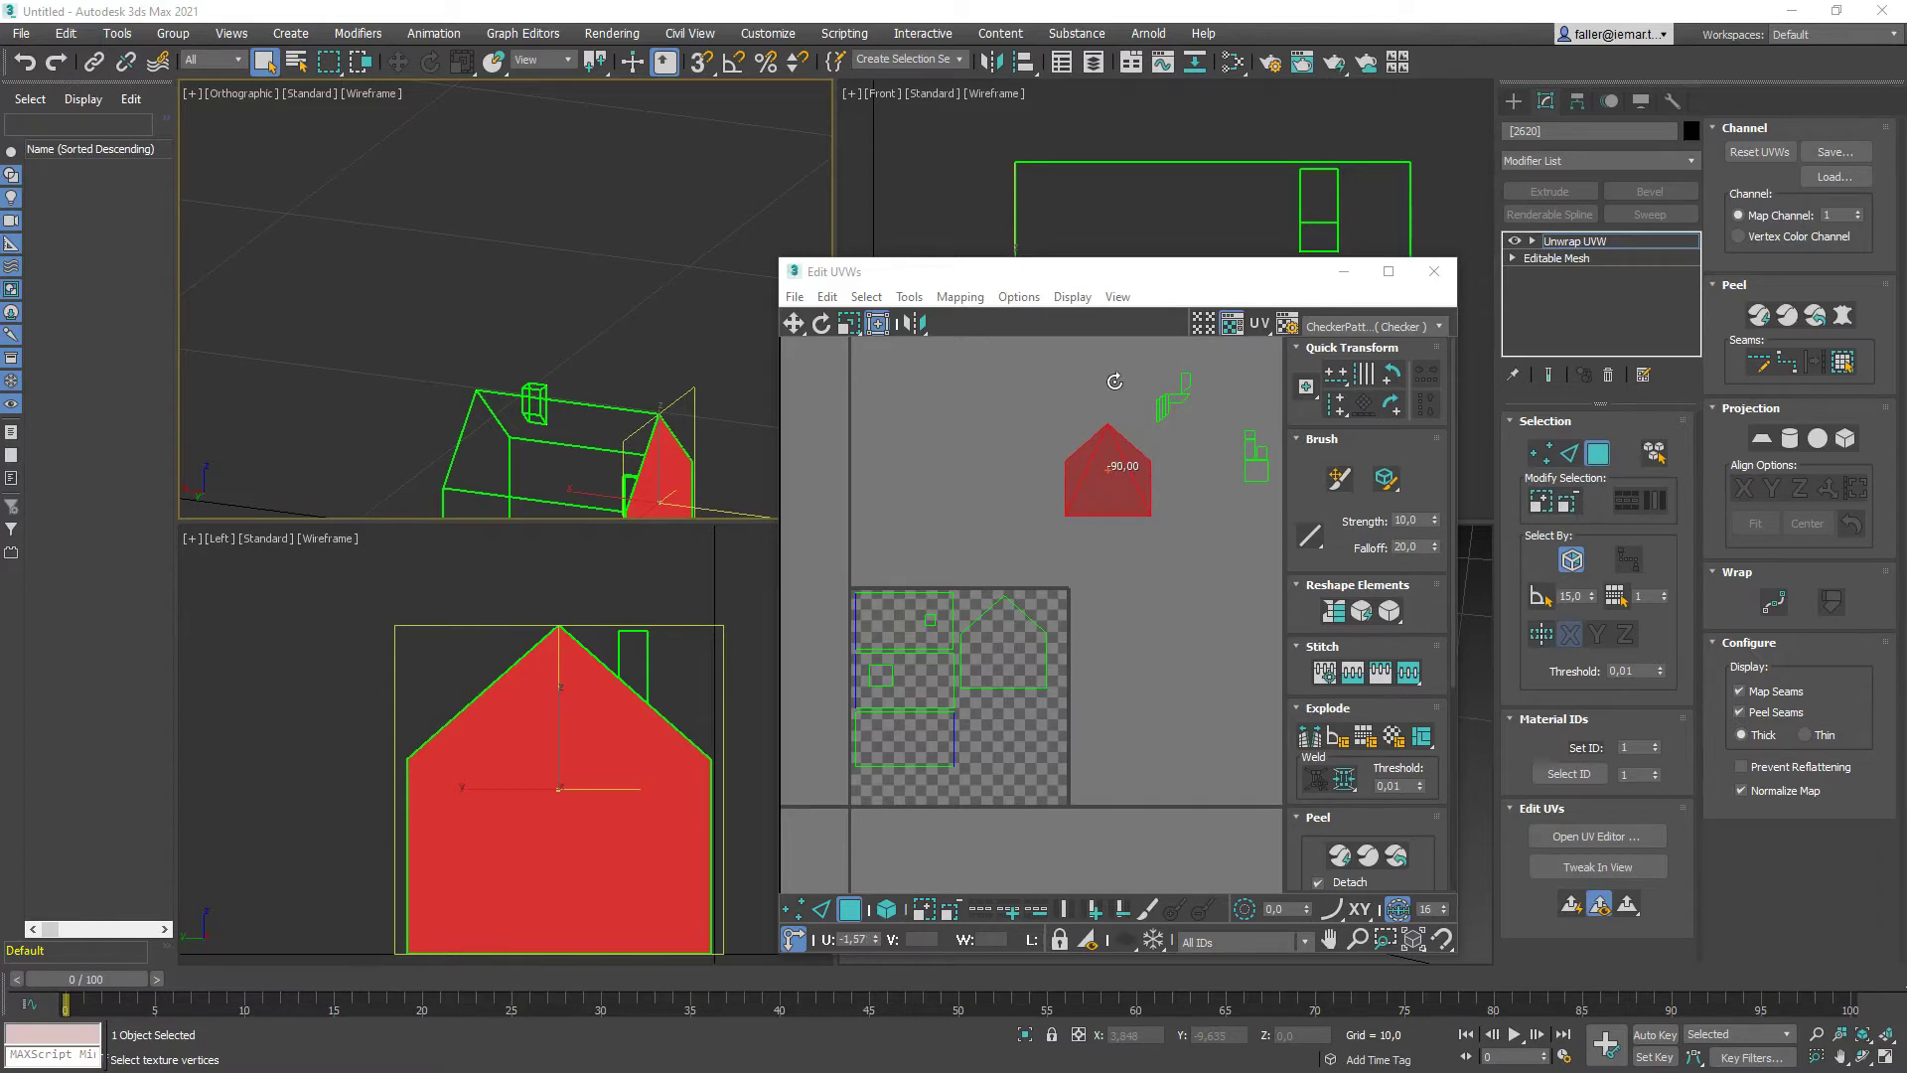
pyautogui.moveTo(1115, 381); pyautogui.dragTo(1114, 382)
pyautogui.moveTo(1135, 448); pyautogui.dragTo(1049, 733)
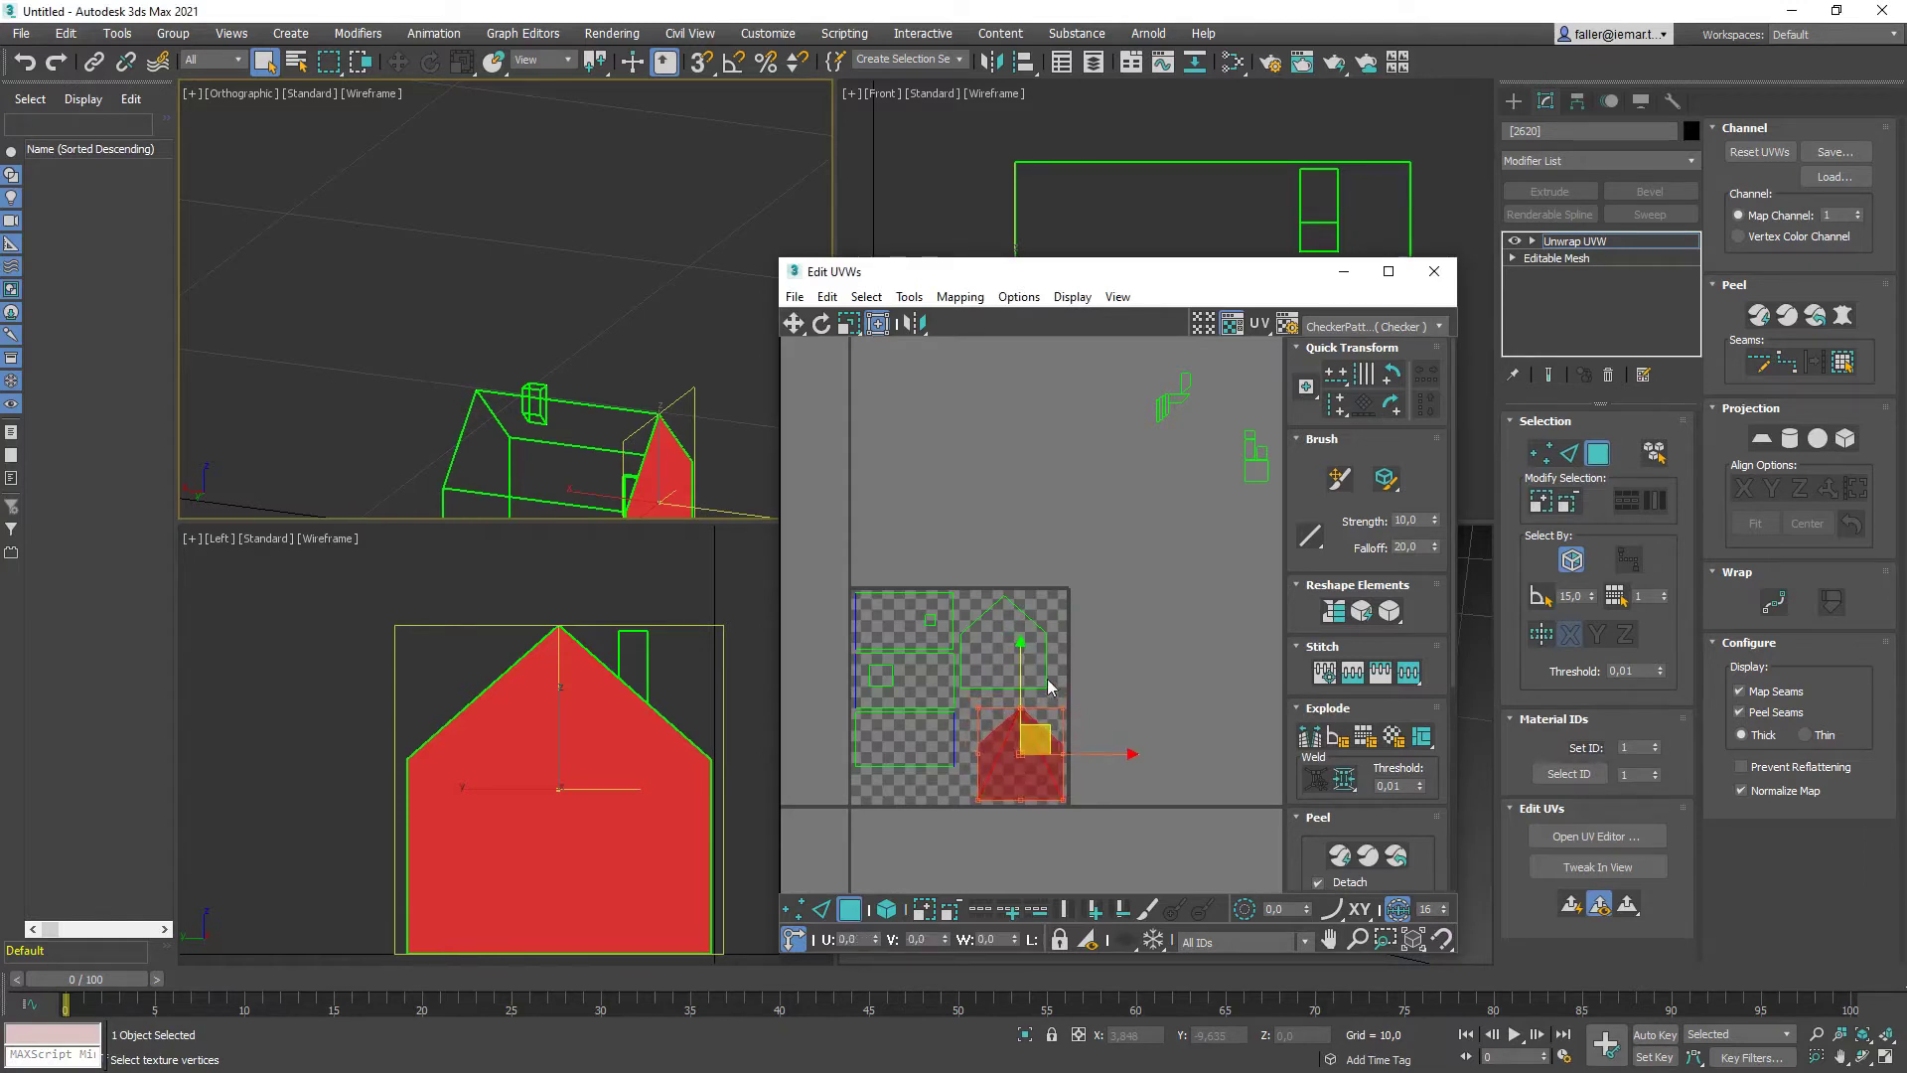
pyautogui.scroll(3, 1046, 678)
pyautogui.click(1028, 644)
pyautogui.moveTo(1030, 612); pyautogui.dragTo(1066, 608)
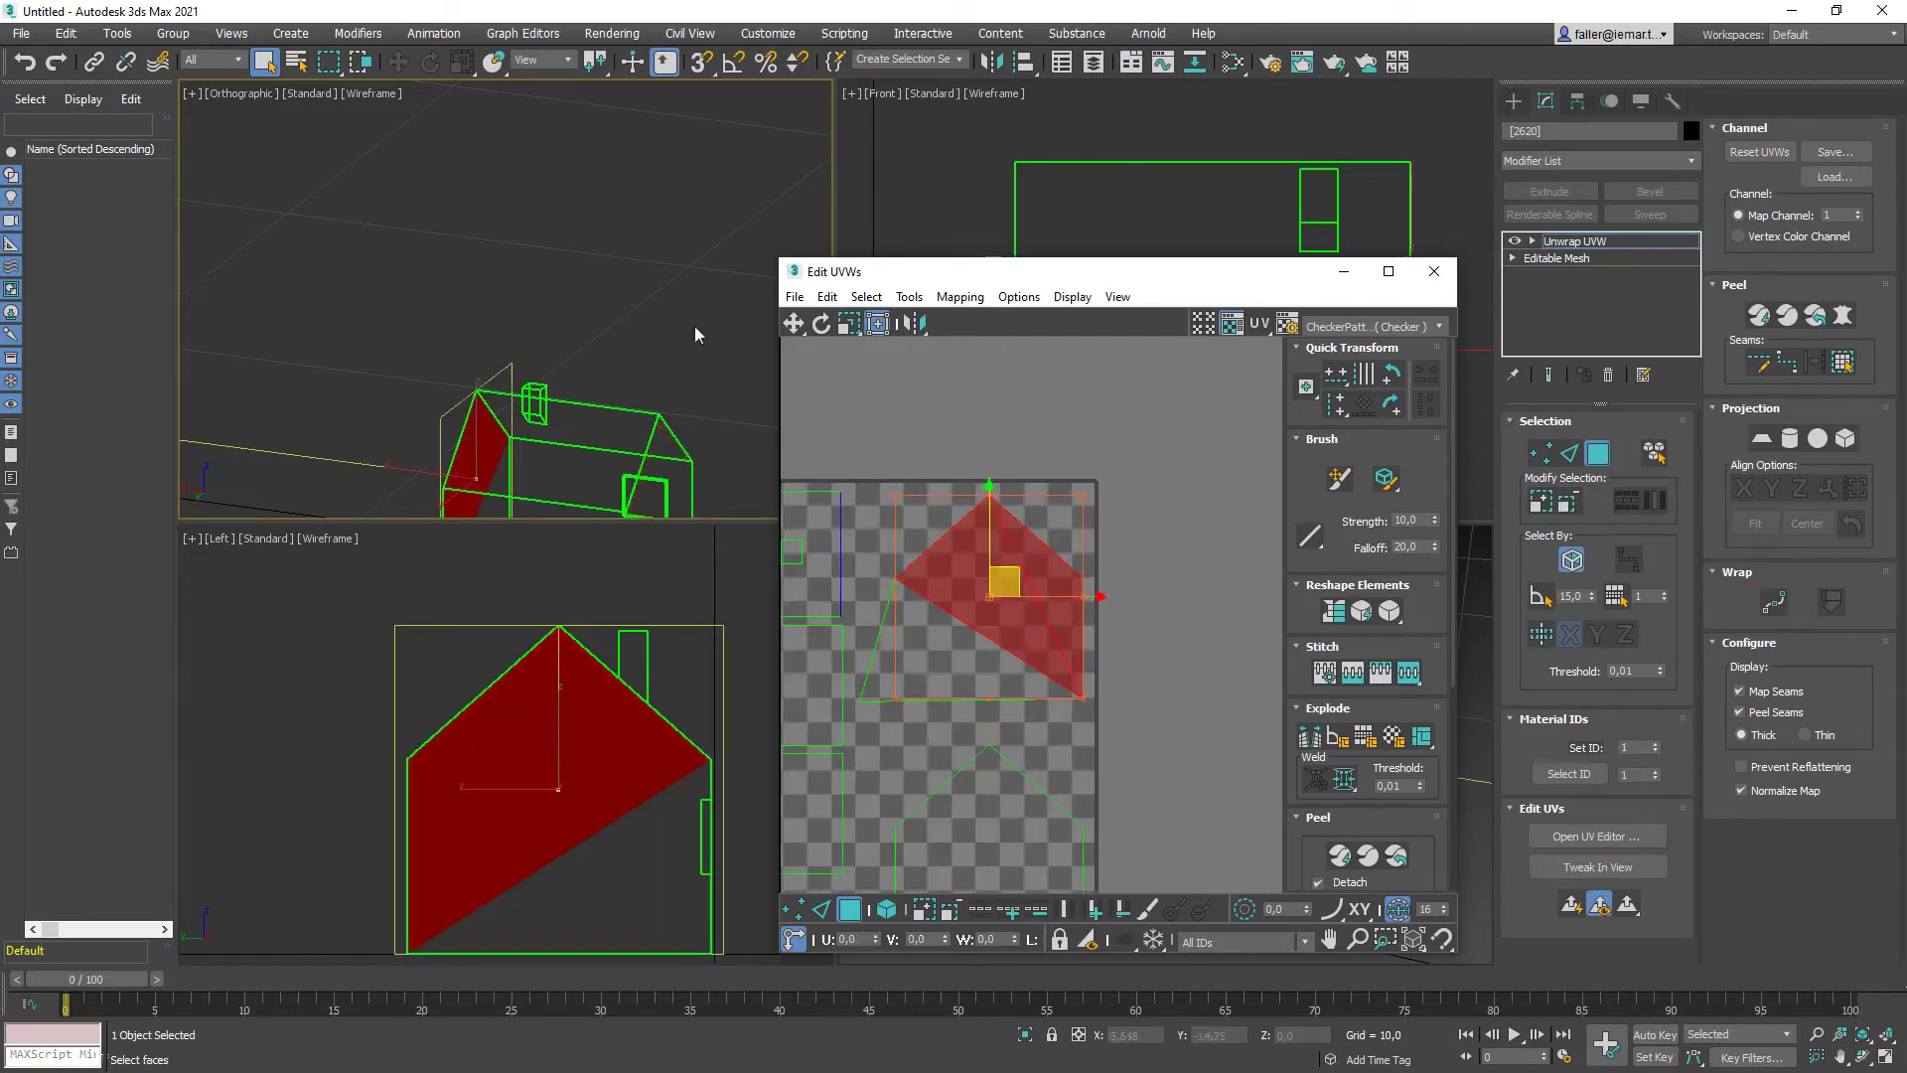
pyautogui.click(25, 64)
# Add the missing half of the upper gable wall to the selection and move its whole UV piece closer to the checkered tile's right edge
pyautogui.moveTo(401, 319); pyautogui.dragTo(387, 71, button='middle')
pyautogui.keyDown('alt'); pyautogui.moveTo(432, 288); pyautogui.dragTo(457, 289, button='middle'); pyautogui.keyUp('alt')
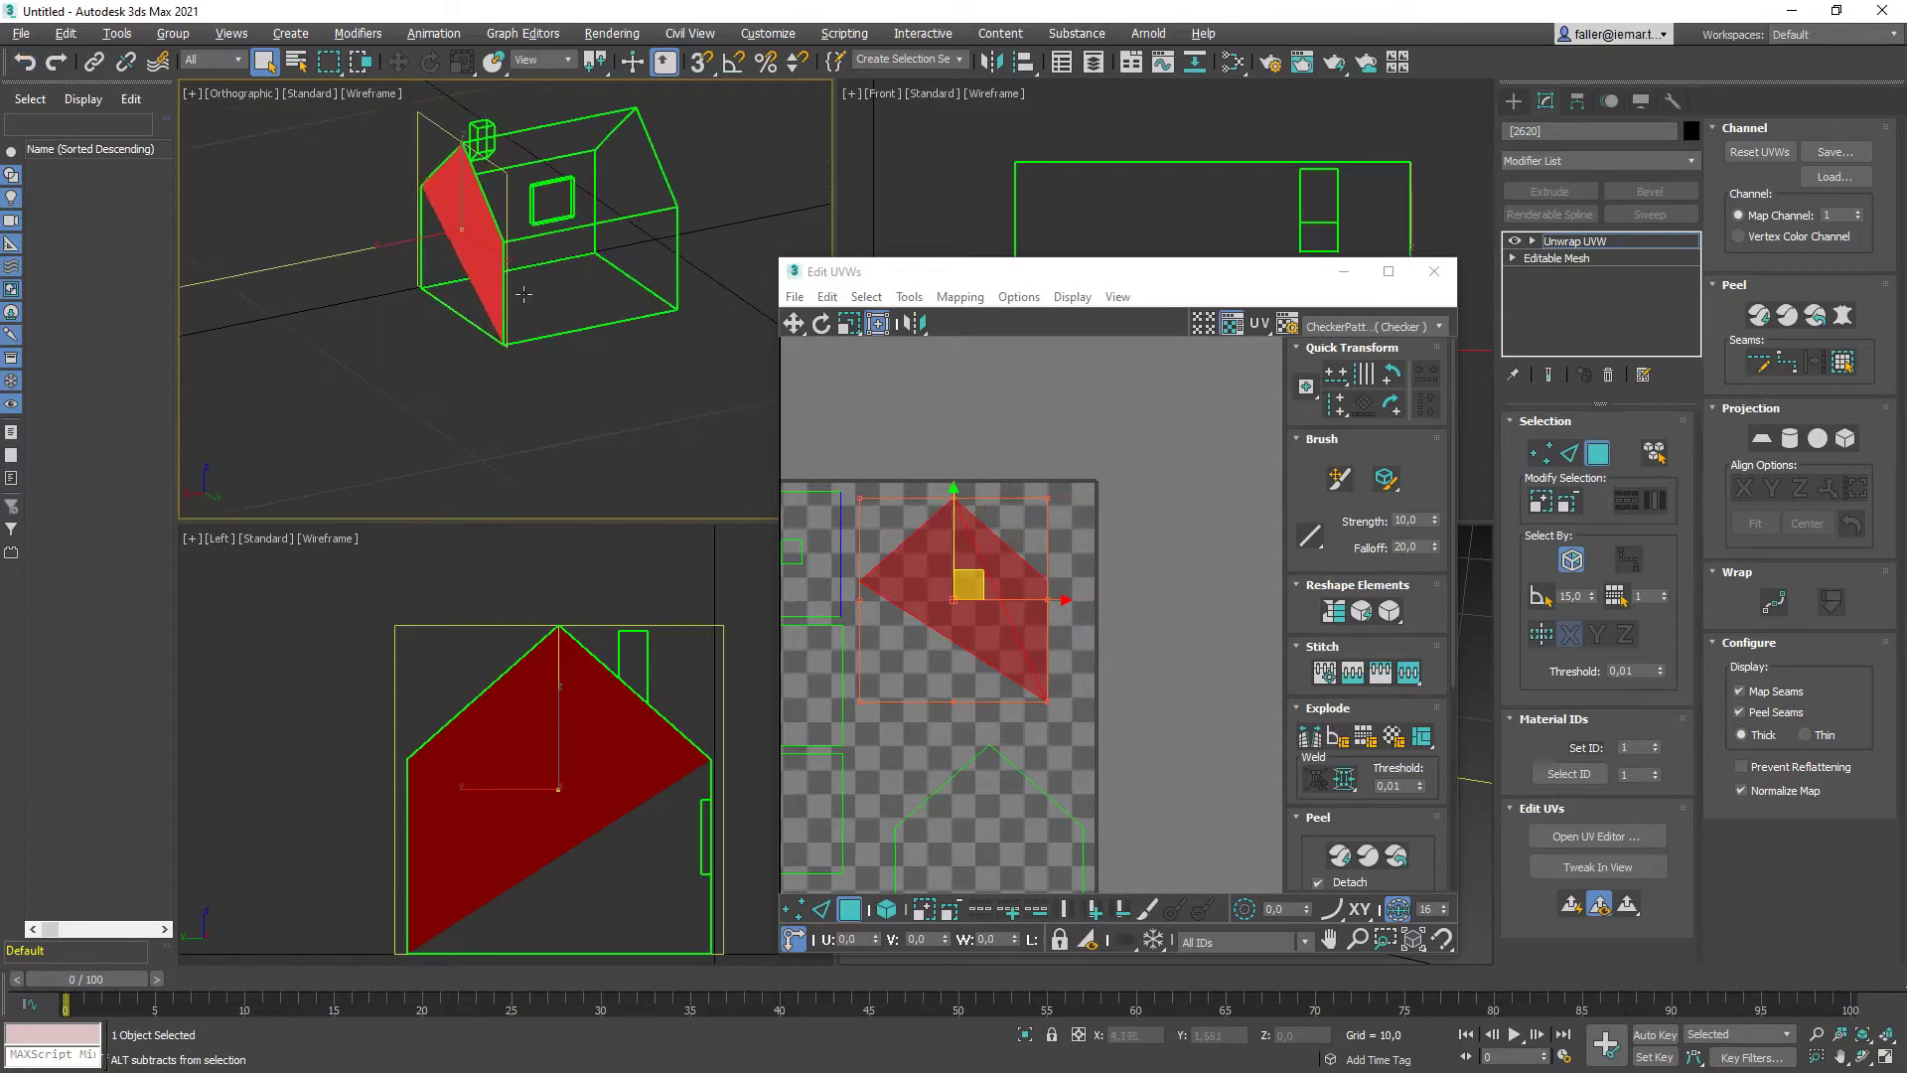
pyautogui.keyDown('ctrl'); pyautogui.click(457, 289); pyautogui.keyUp('ctrl')
pyautogui.moveTo(990, 582); pyautogui.dragTo(1027, 588)
pyautogui.scroll(-4, 1017, 617)
pyautogui.moveTo(1017, 617); pyautogui.dragTo(1110, 586, button='middle')
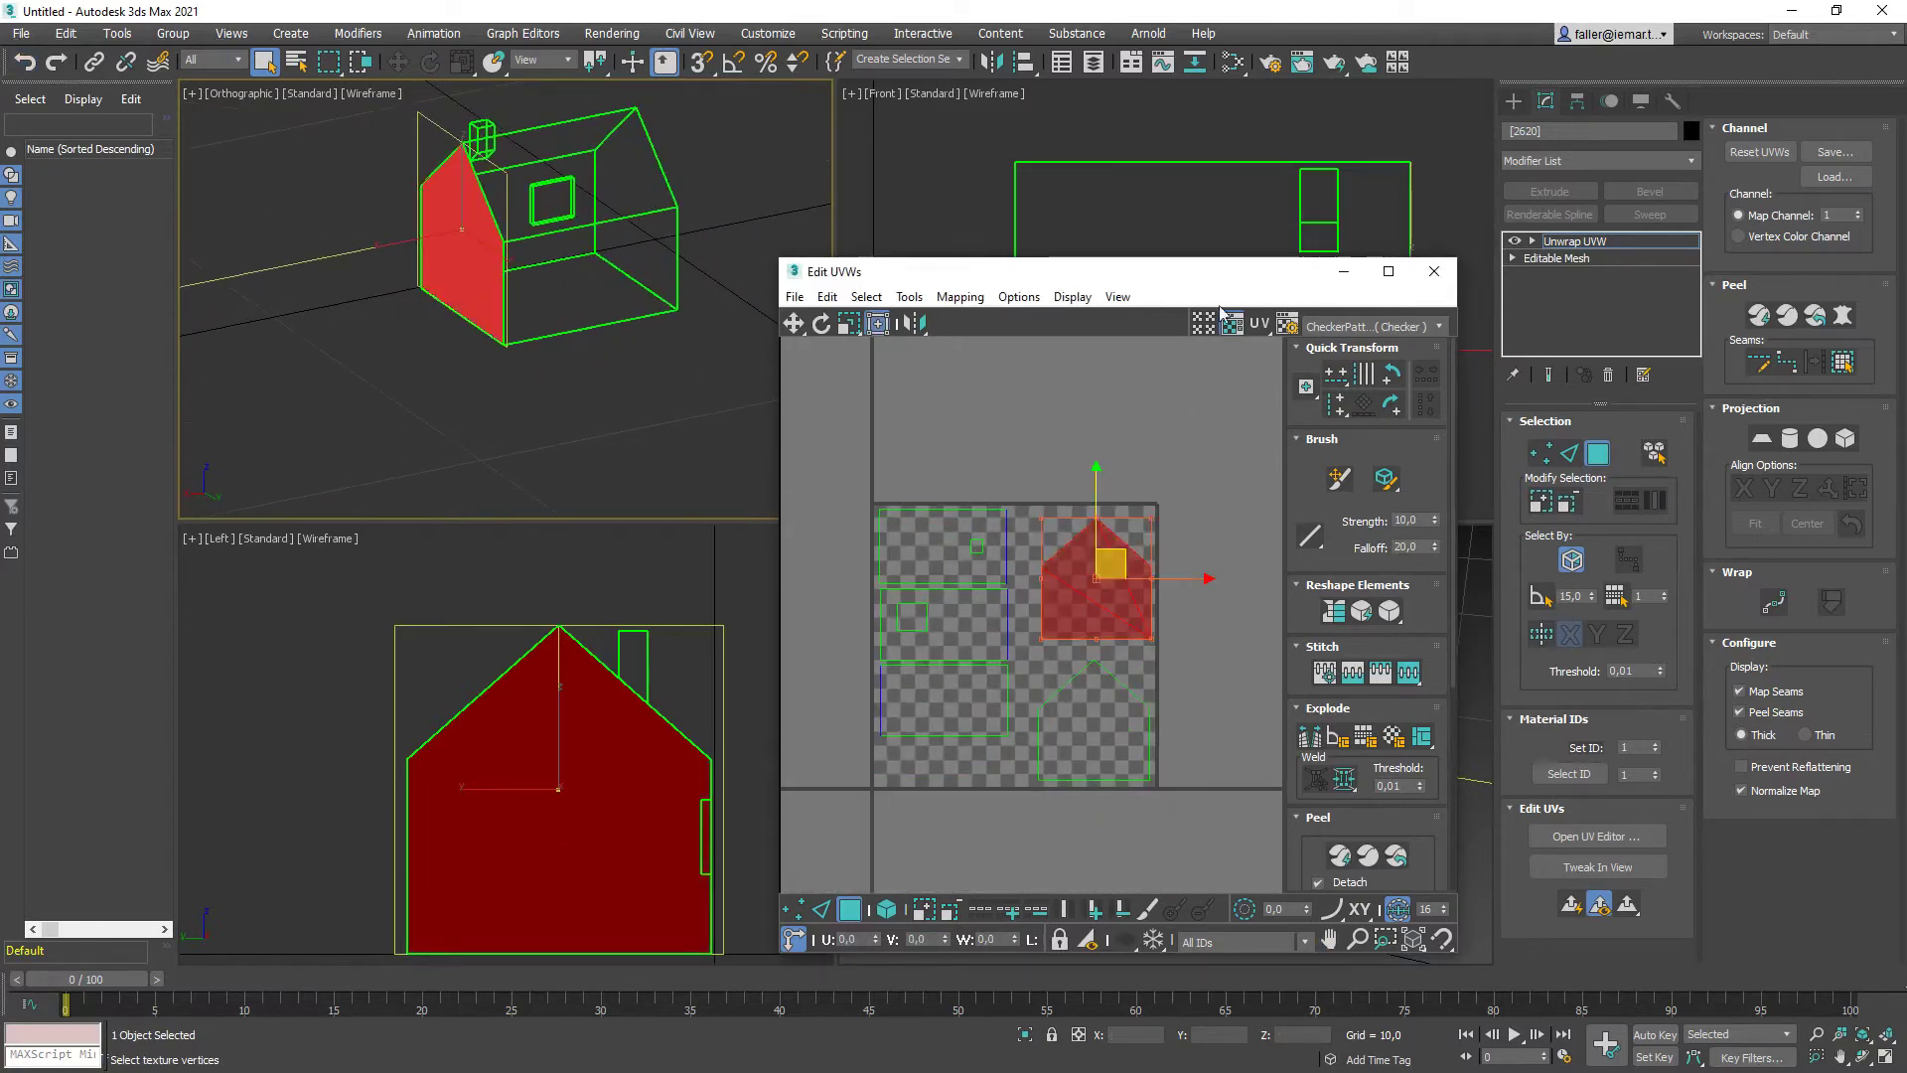
# Select the window face on the long wall and bring its square UV piece close to the checkered tile
pyautogui.moveTo(1214, 287); pyautogui.dragTo(1058, 294)
pyautogui.scroll(-6, 746, 533)
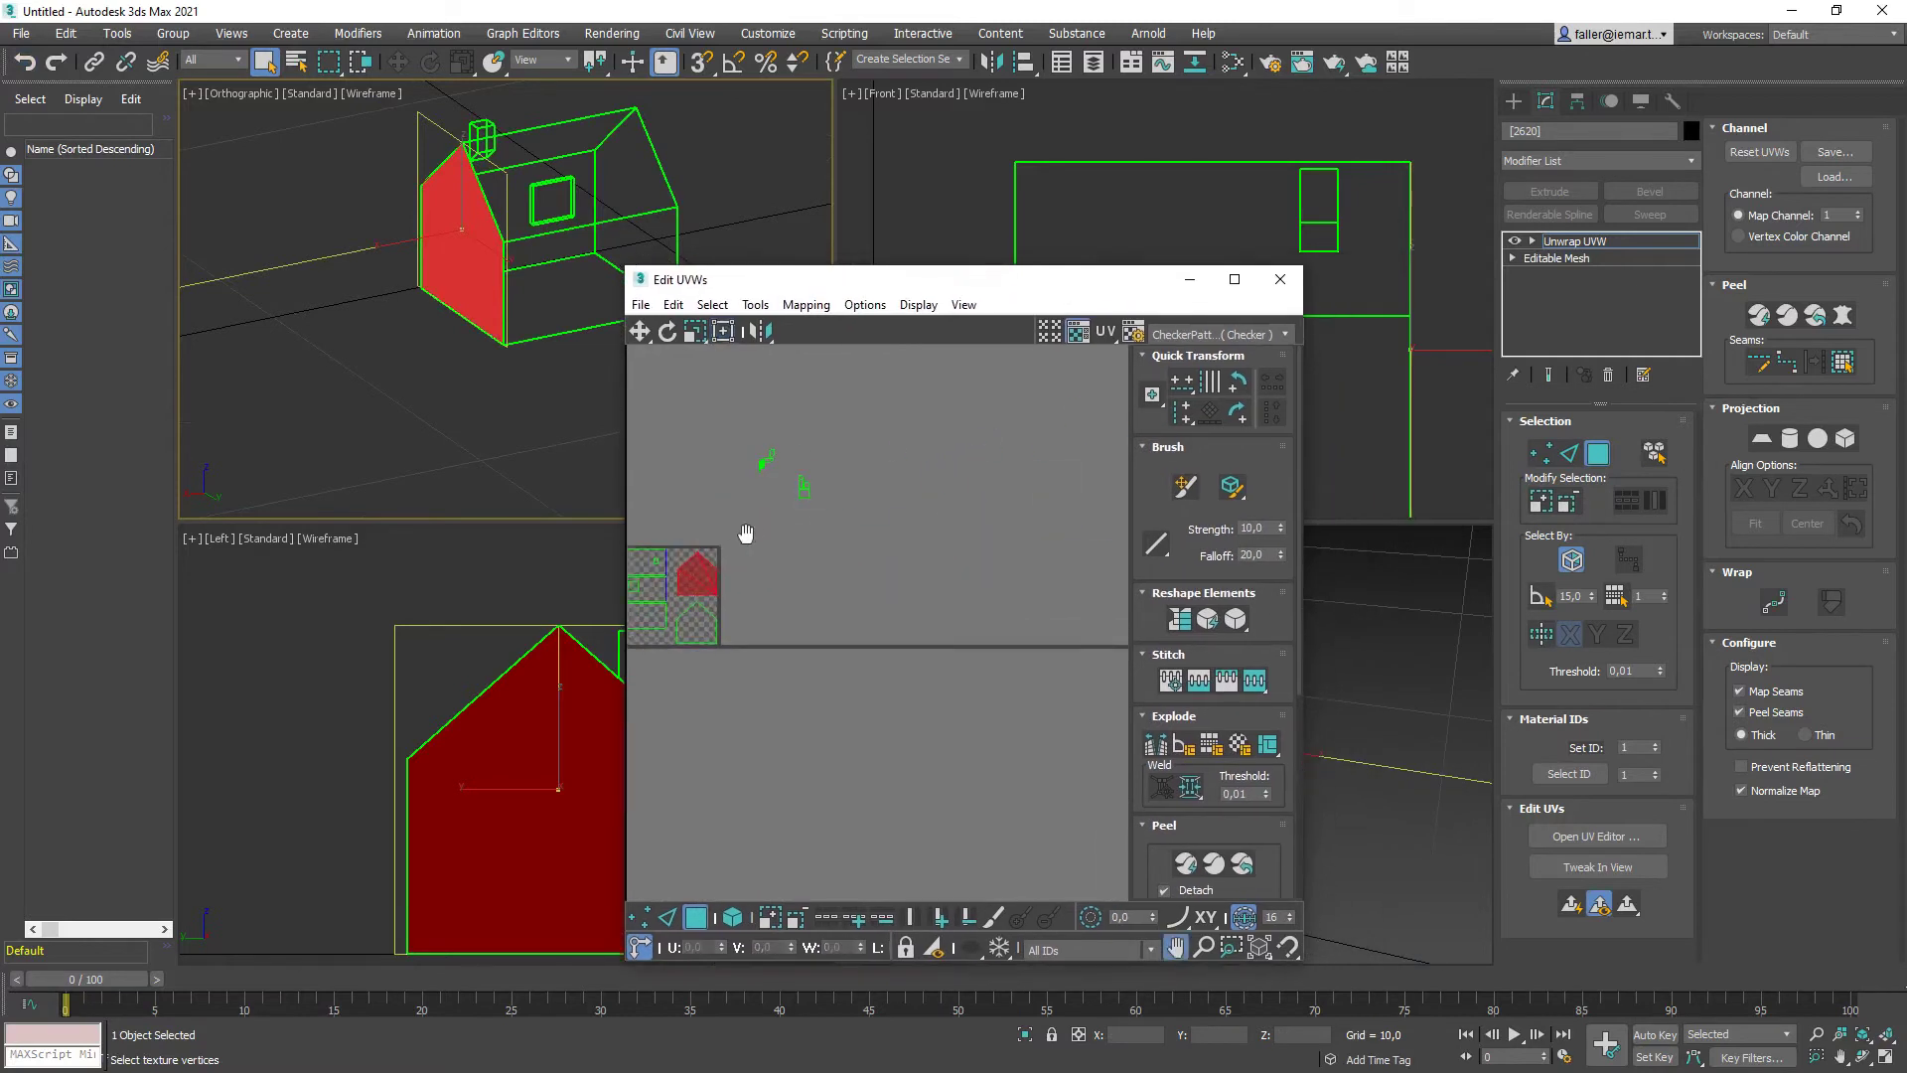
pyautogui.scroll(2, 807, 492)
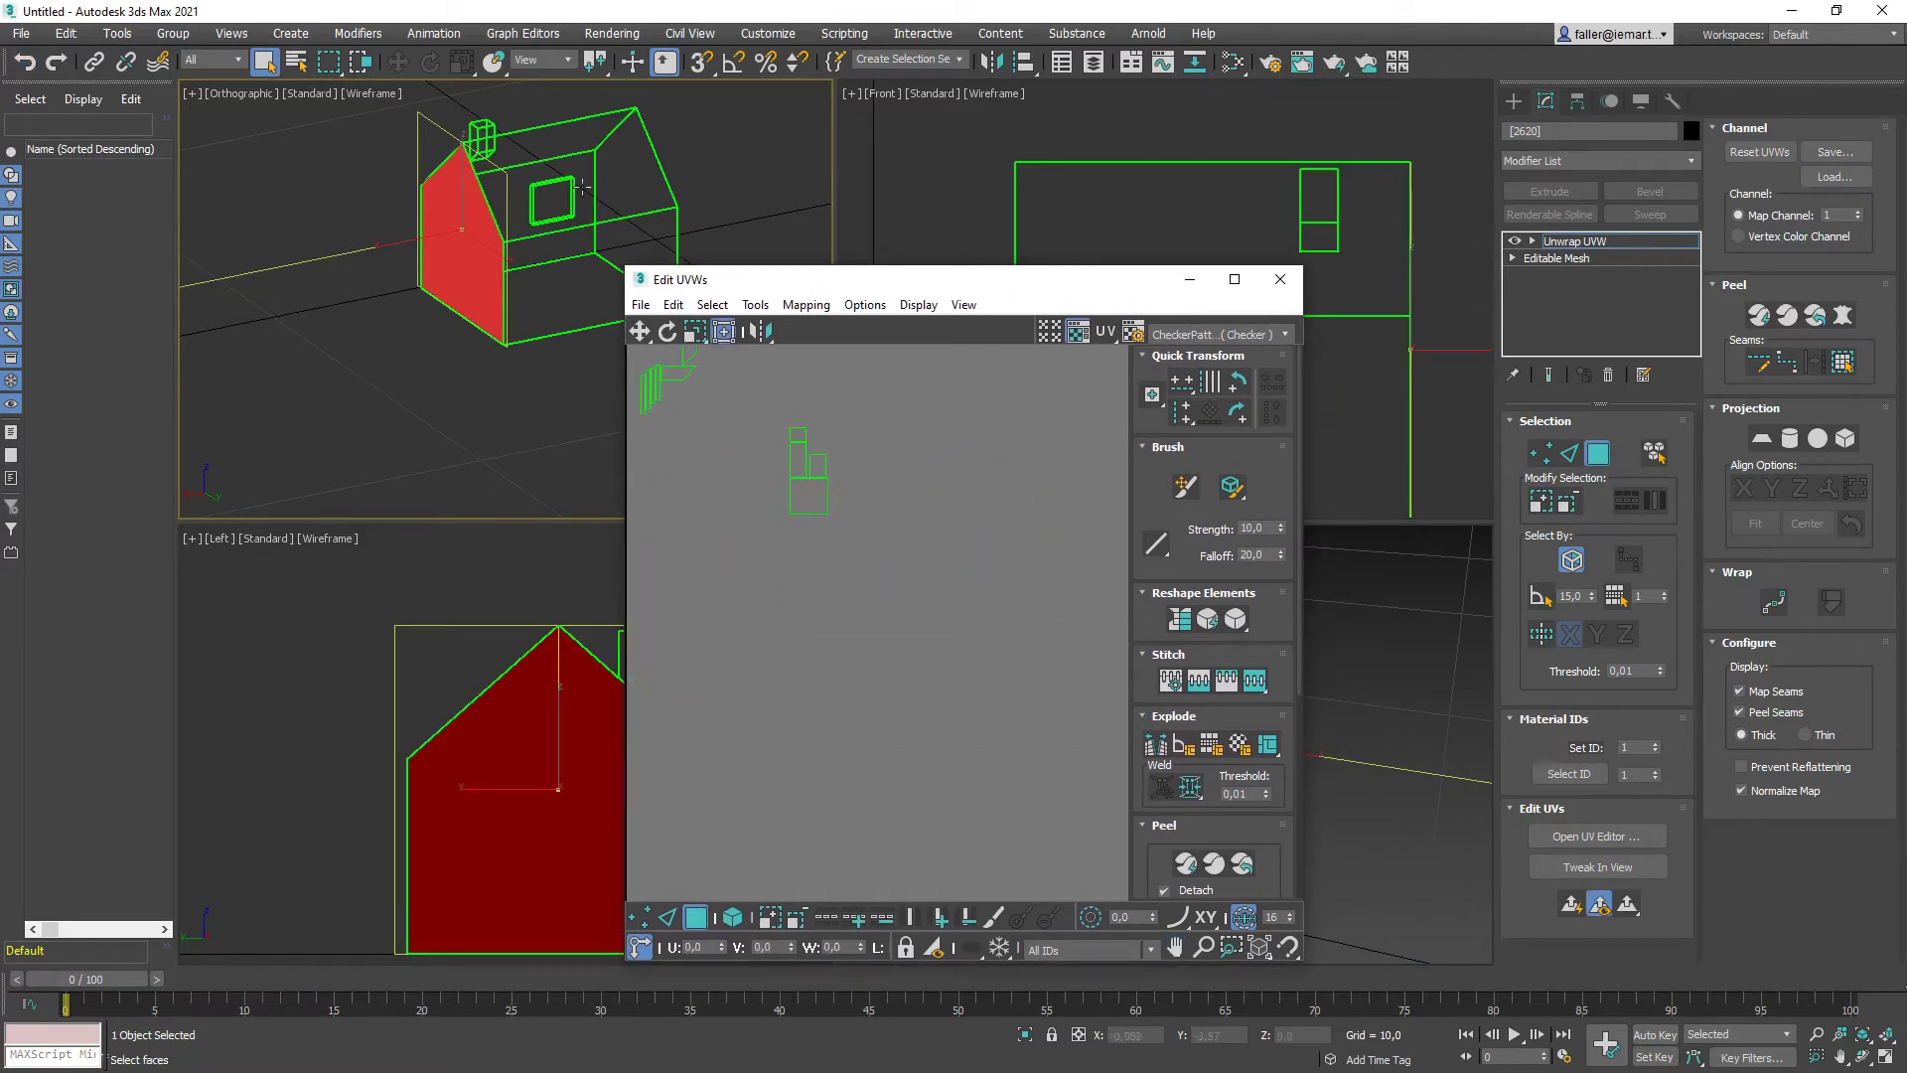
pyautogui.keyDown('alt'); pyautogui.moveTo(499, 279); pyautogui.dragTo(736, 284, button='middle'); pyautogui.keyUp('alt')
pyautogui.click(306, 262)
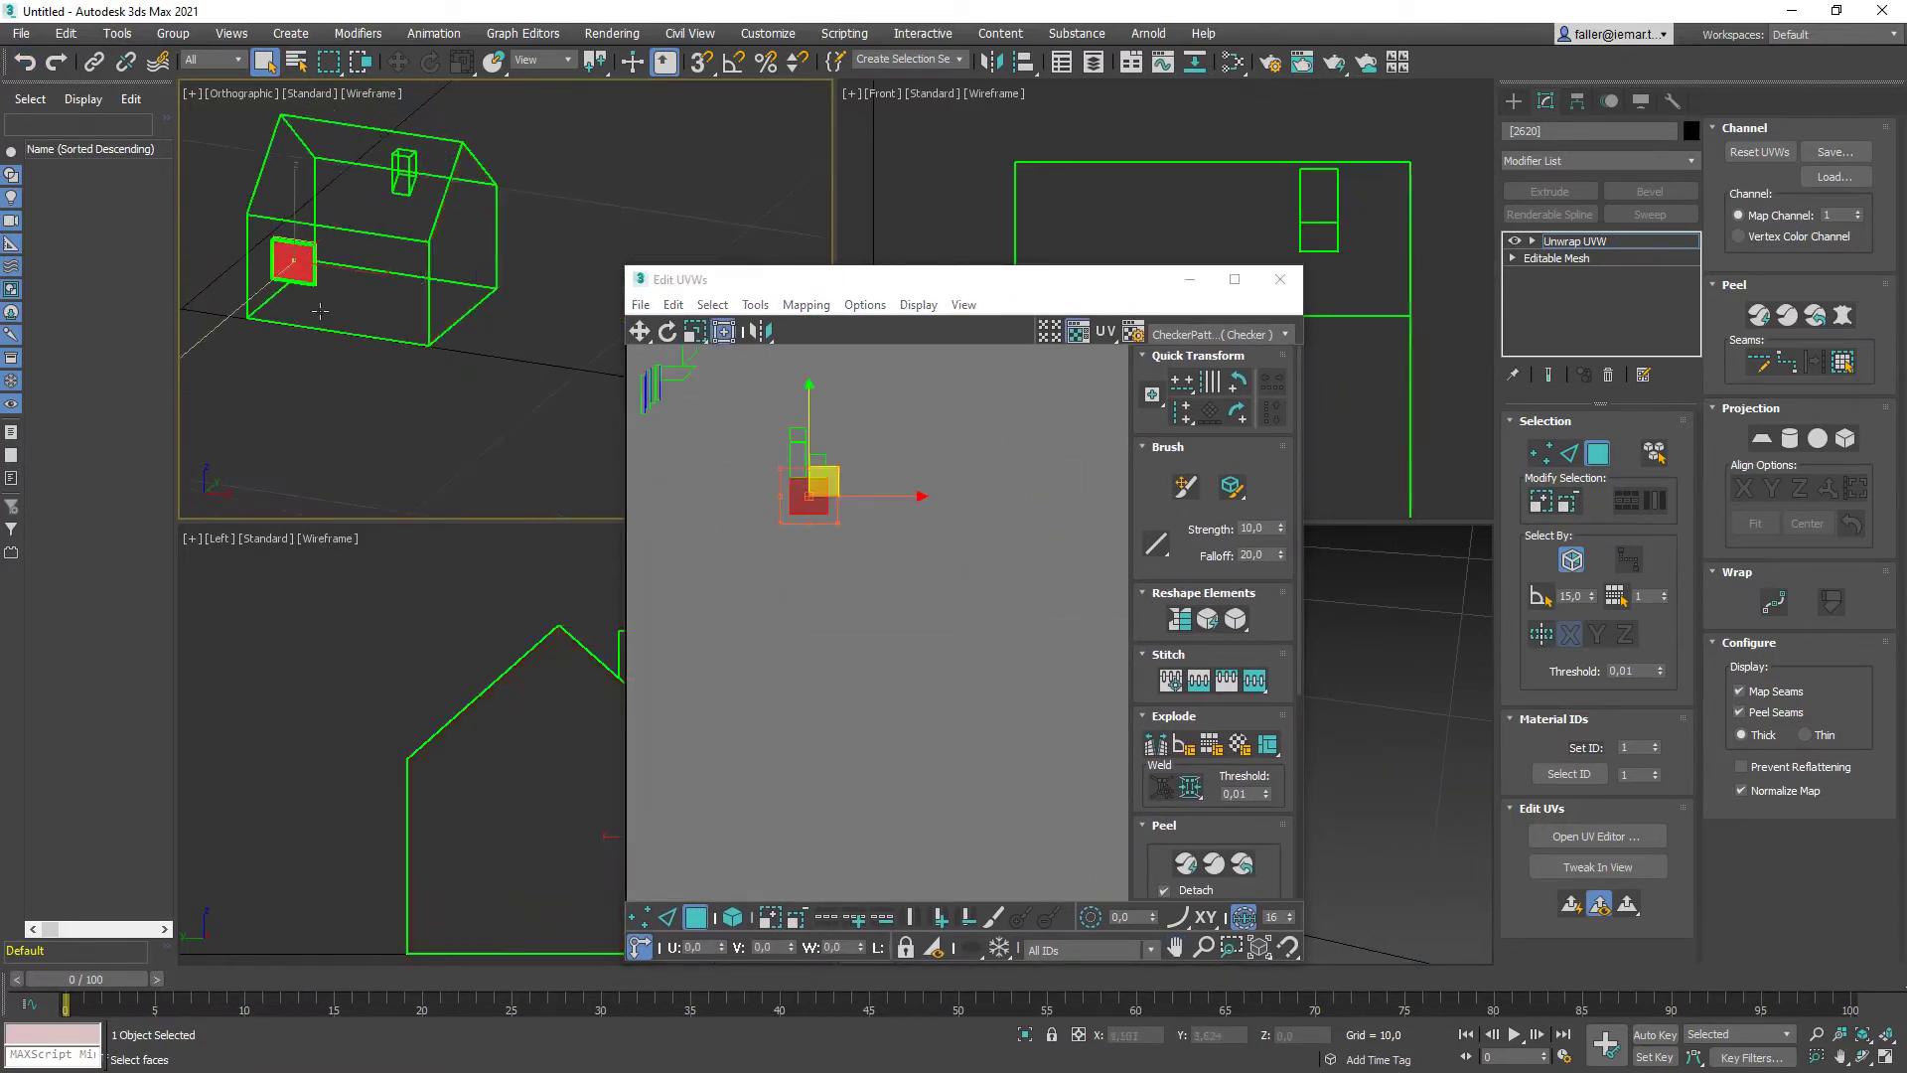
pyautogui.moveTo(806, 498); pyautogui.dragTo(1026, 429, button='middle')
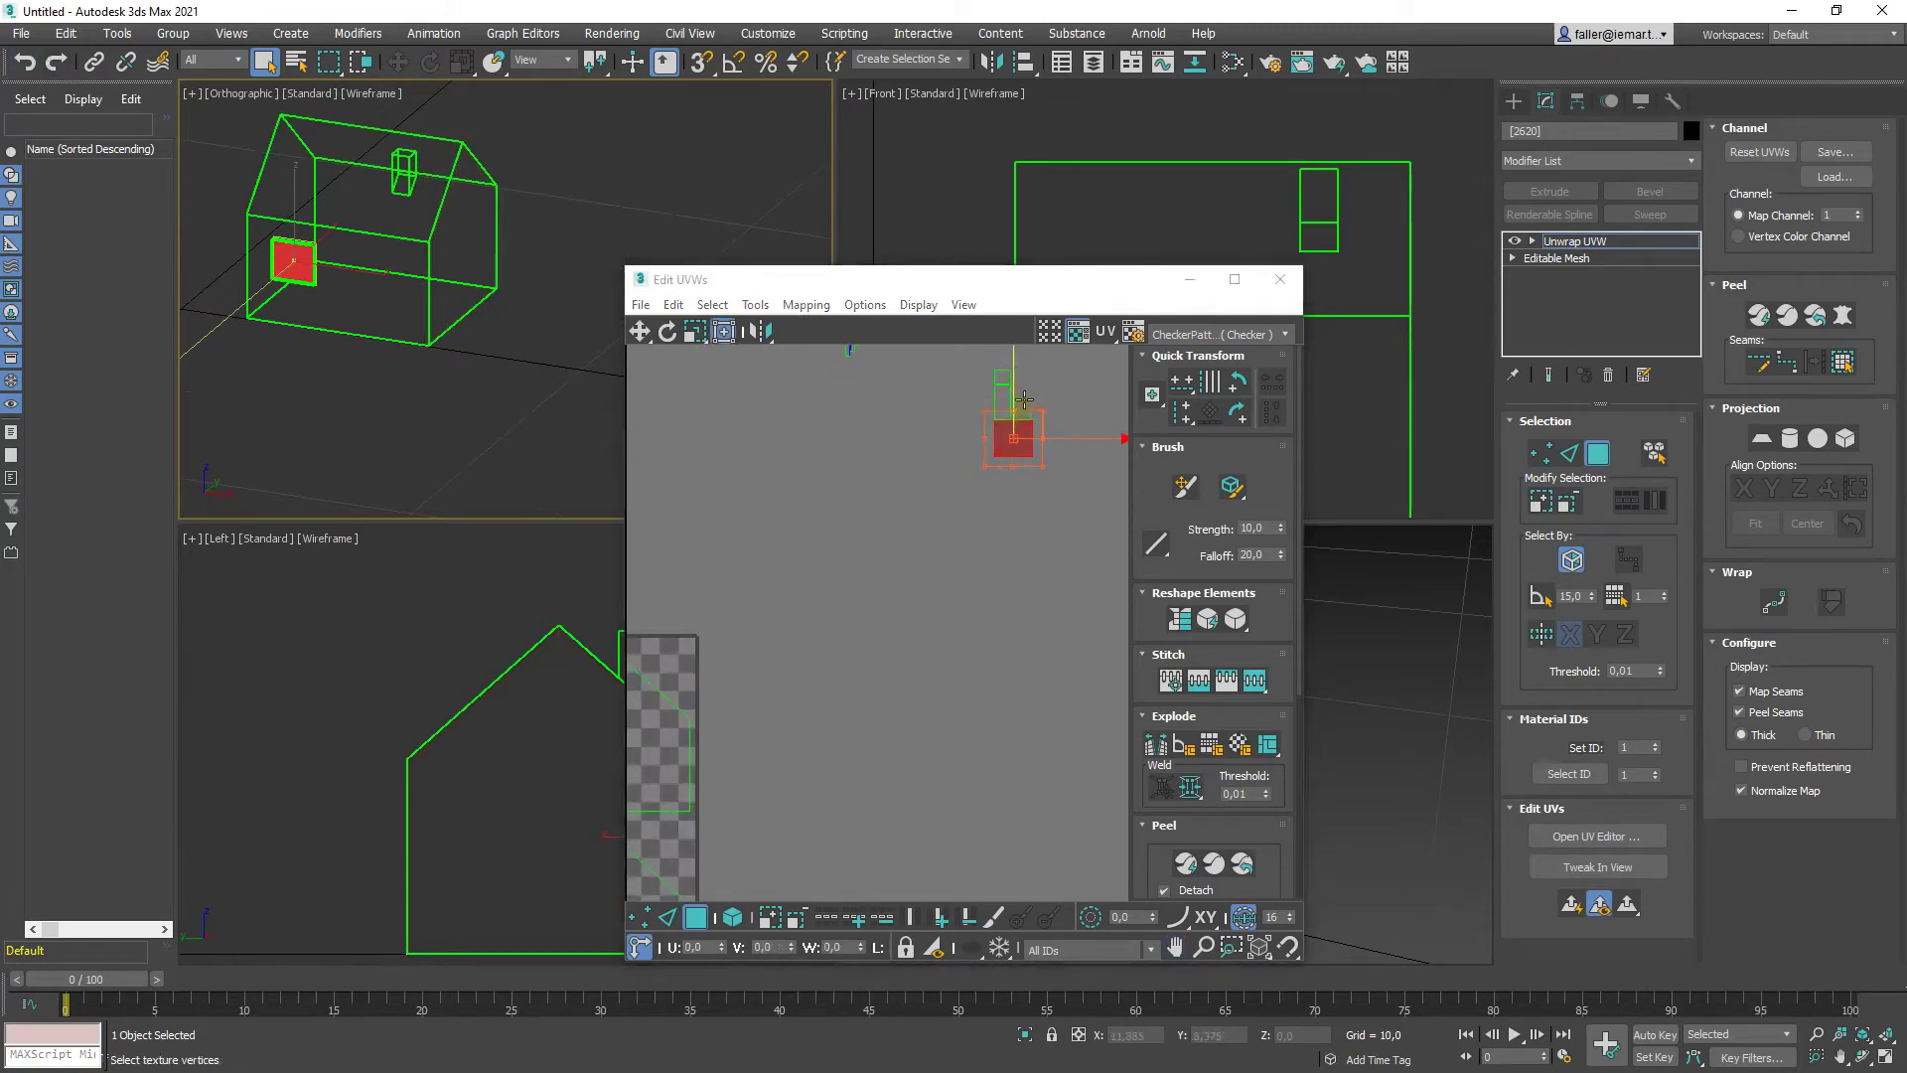
pyautogui.moveTo(1022, 433); pyautogui.dragTo(780, 683)
pyautogui.moveTo(781, 683); pyautogui.dragTo(1086, 465, button='middle')
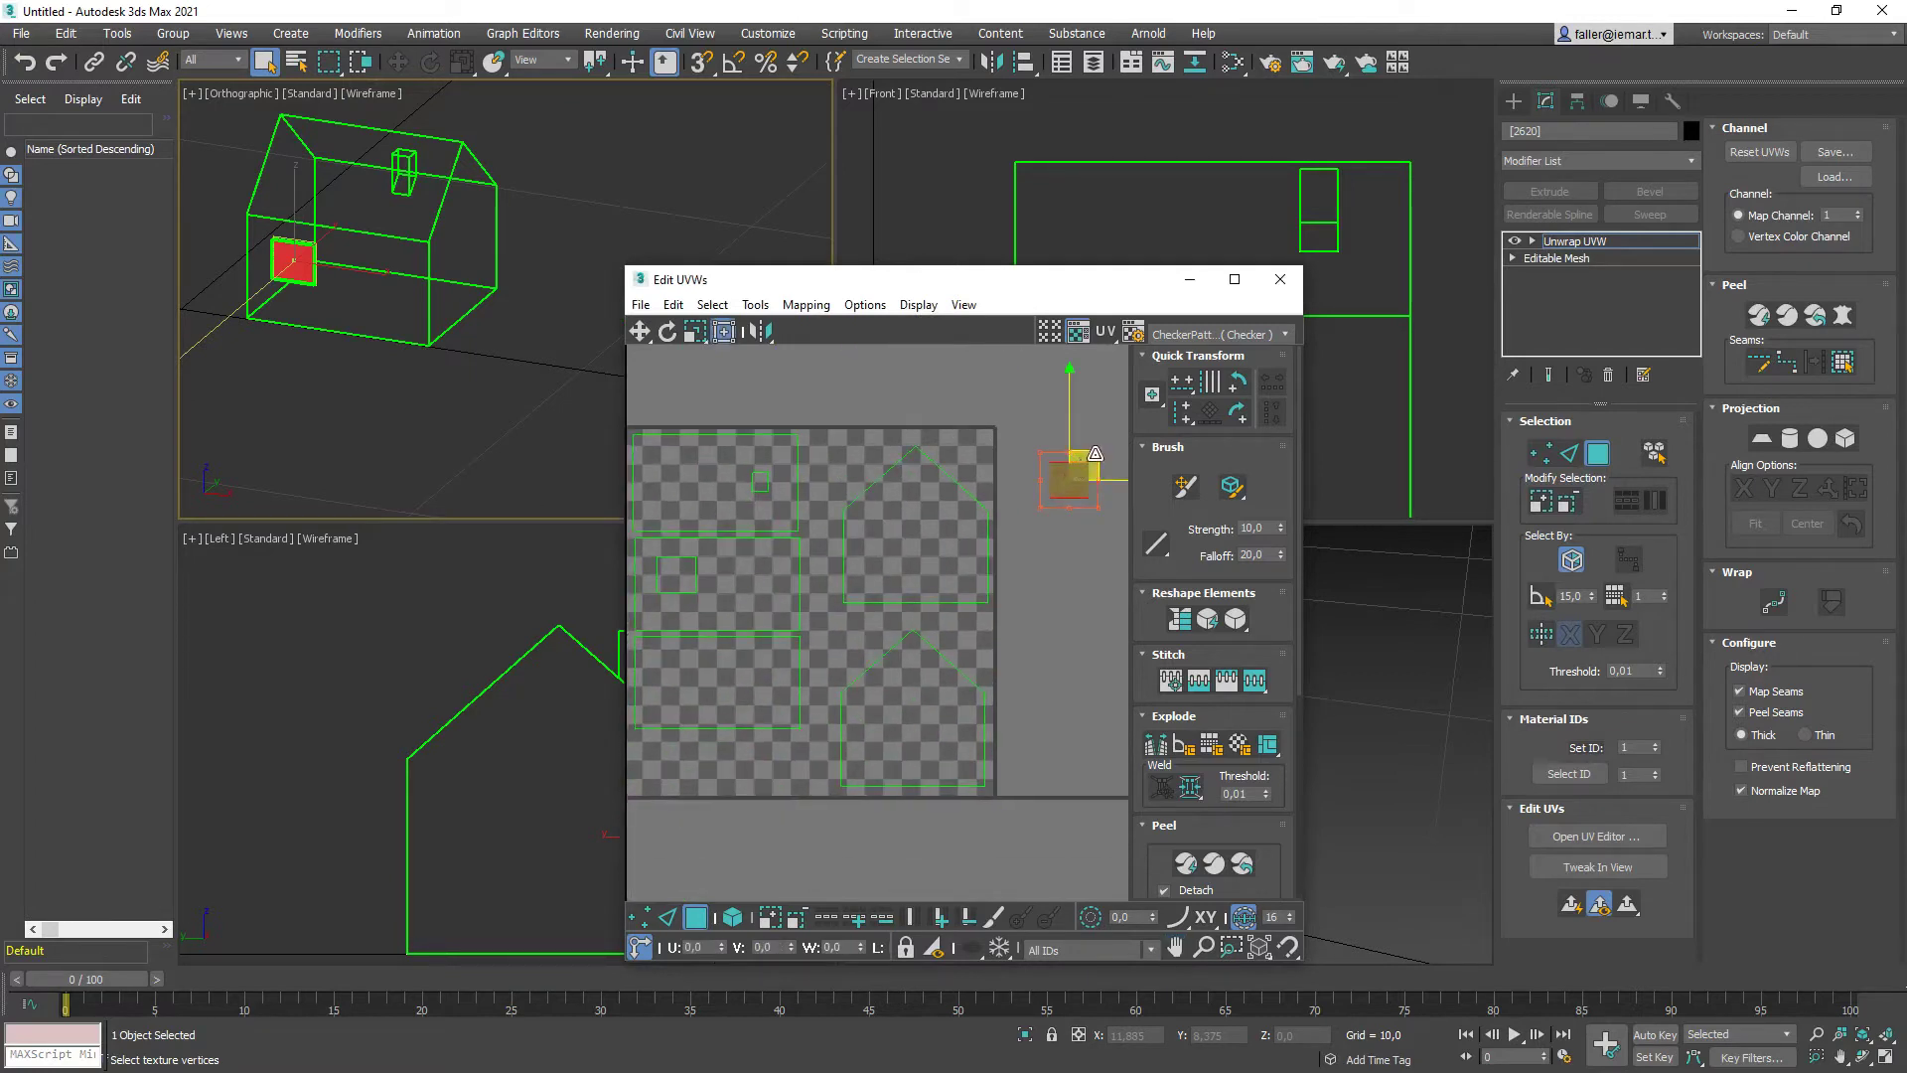
# Enlarge the window's UV piece, place it beside the roof pieces at the tile's upper edge, and lower the upper gable piece slightly
pyautogui.moveTo(1035, 450); pyautogui.dragTo(919, 618)
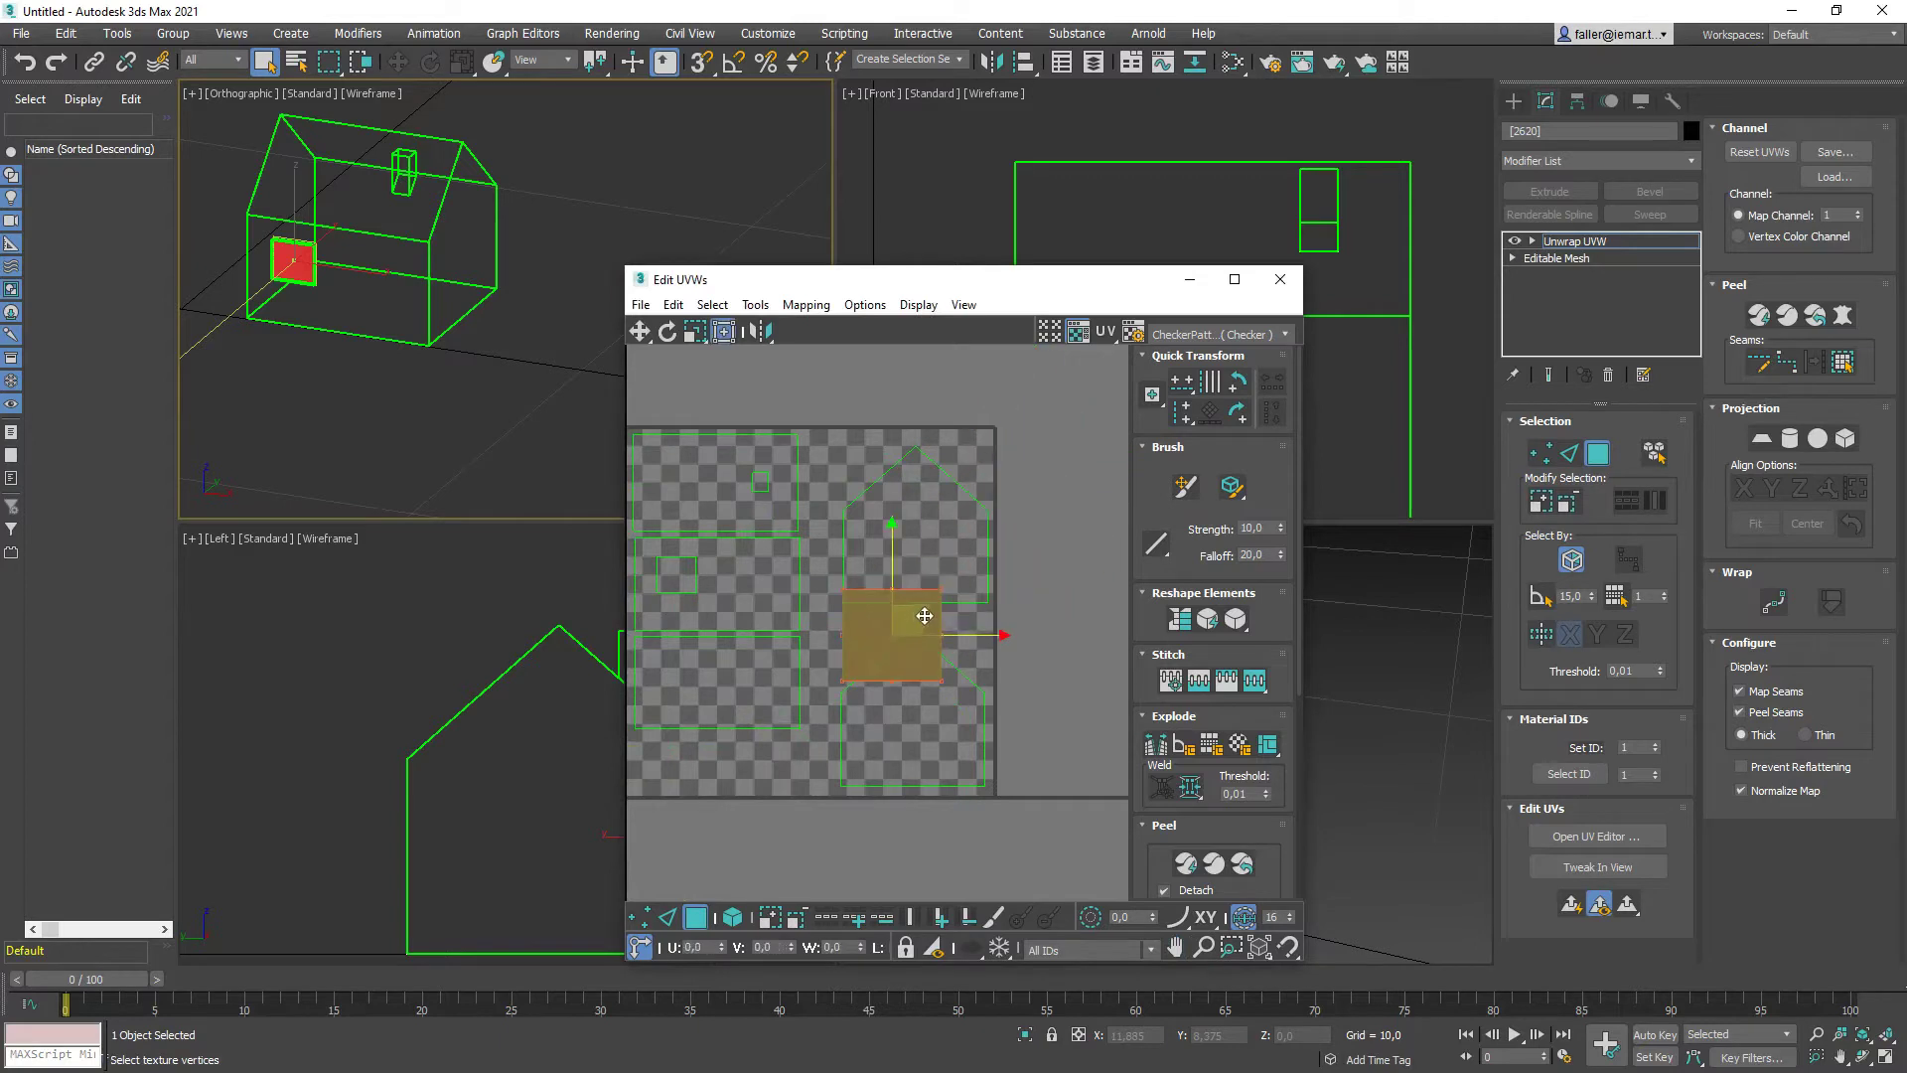
pyautogui.moveTo(858, 627); pyautogui.dragTo(1009, 538, button='middle')
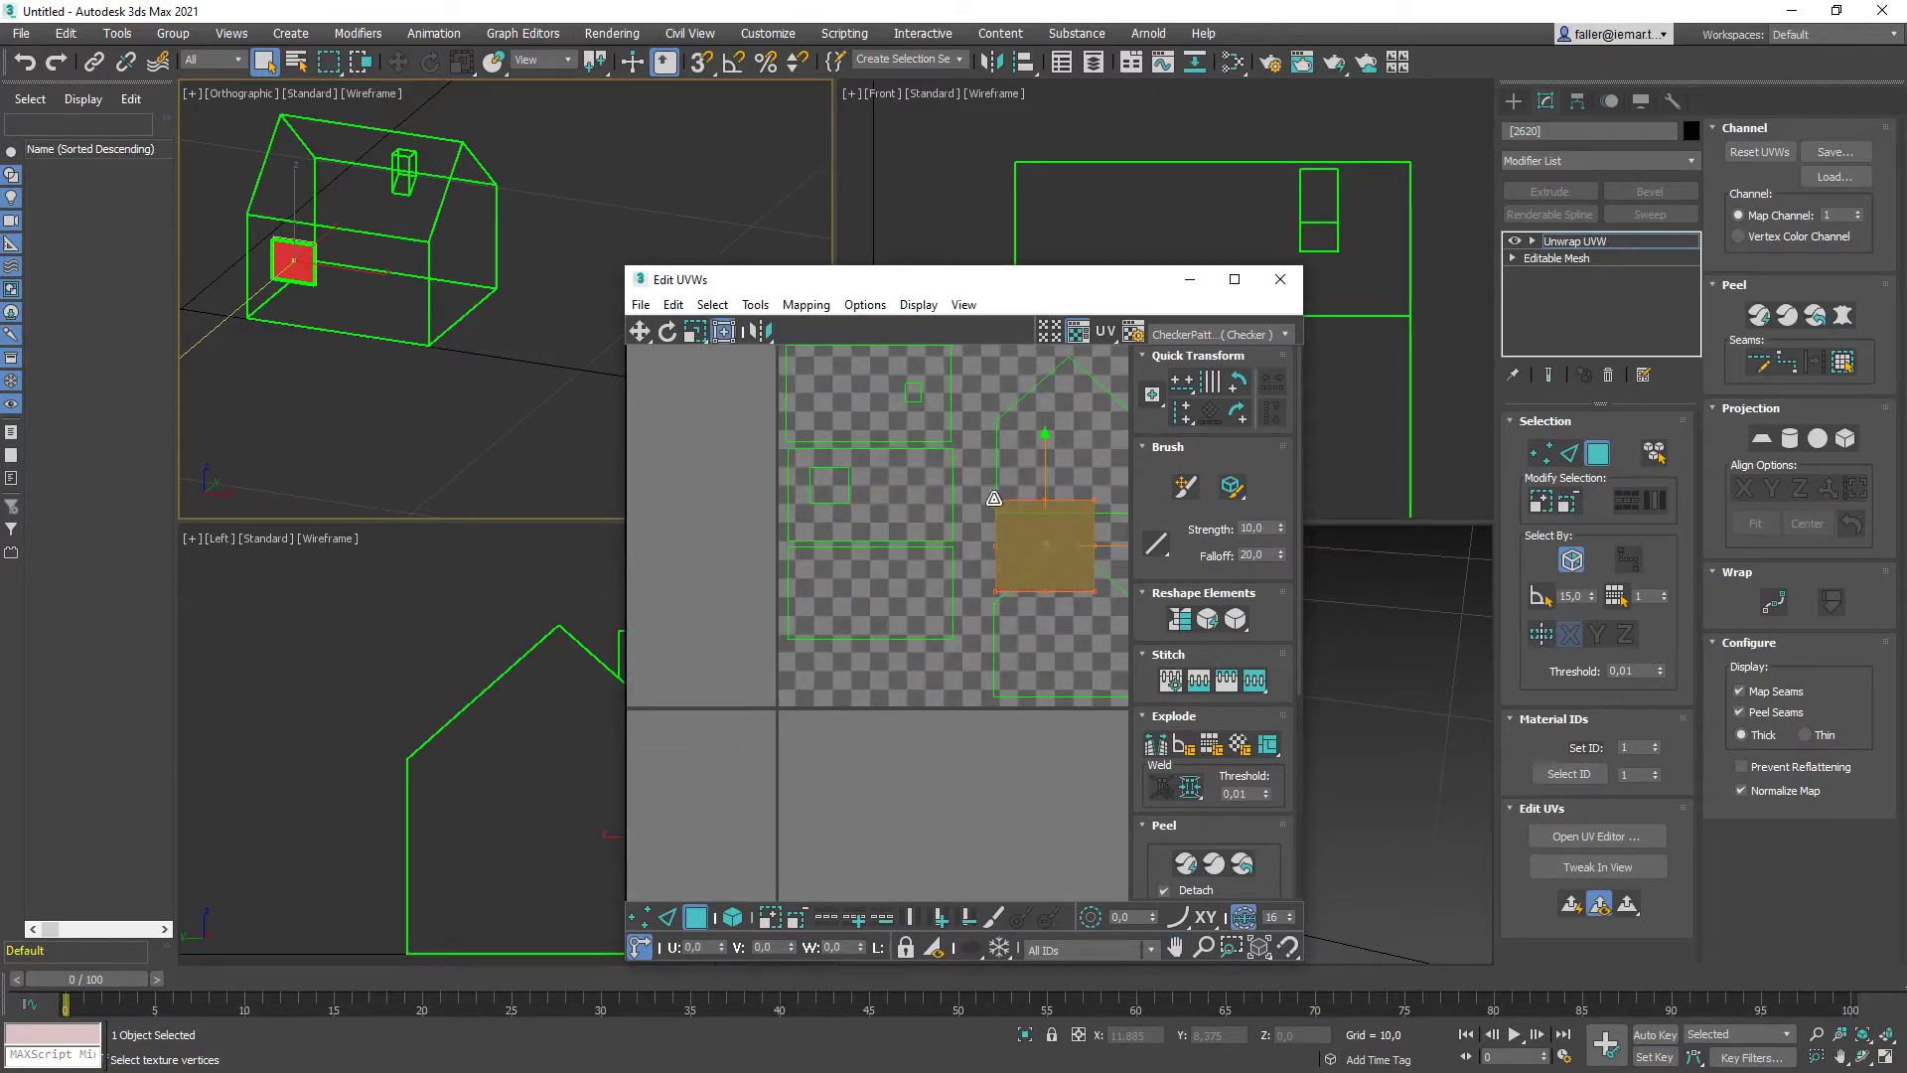
pyautogui.moveTo(996, 500); pyautogui.dragTo(1027, 528)
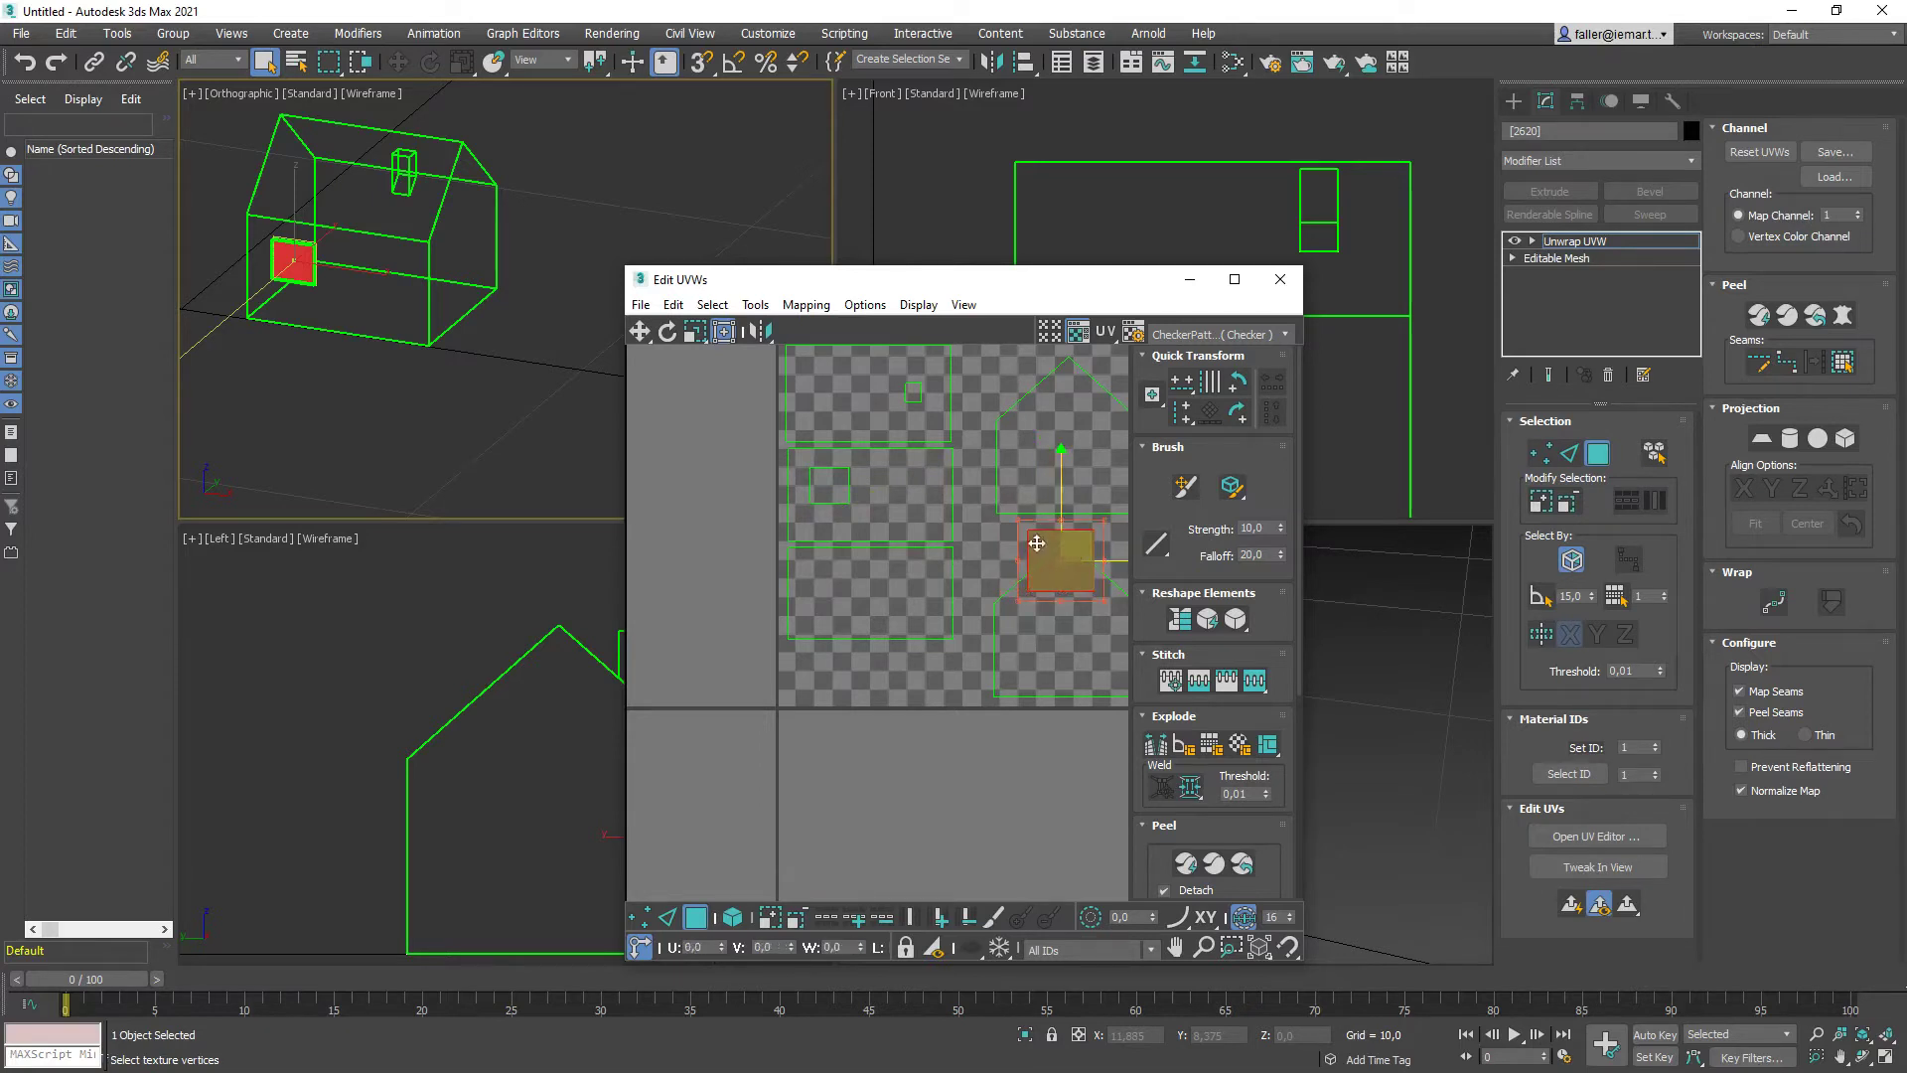
pyautogui.moveTo(1057, 564); pyautogui.dragTo(942, 635, button='middle')
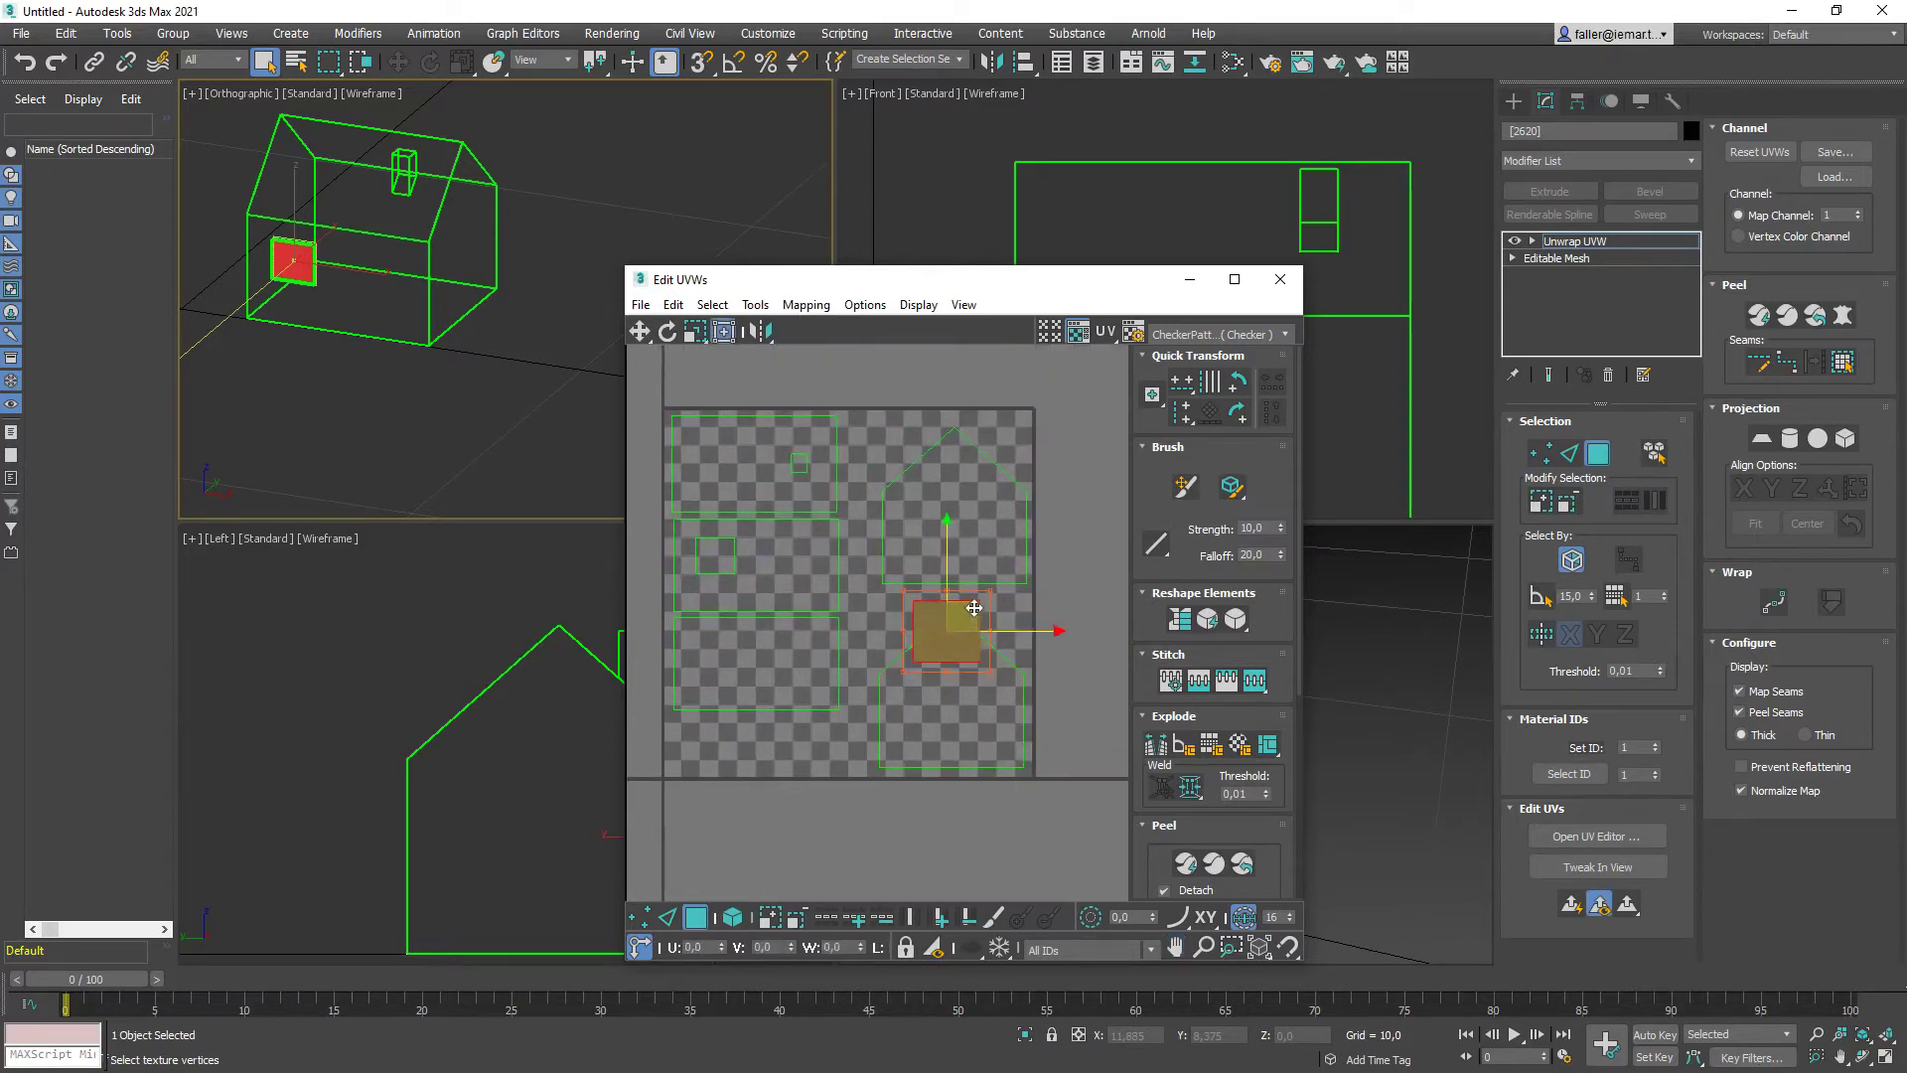
pyautogui.moveTo(973, 607); pyautogui.dragTo(908, 424)
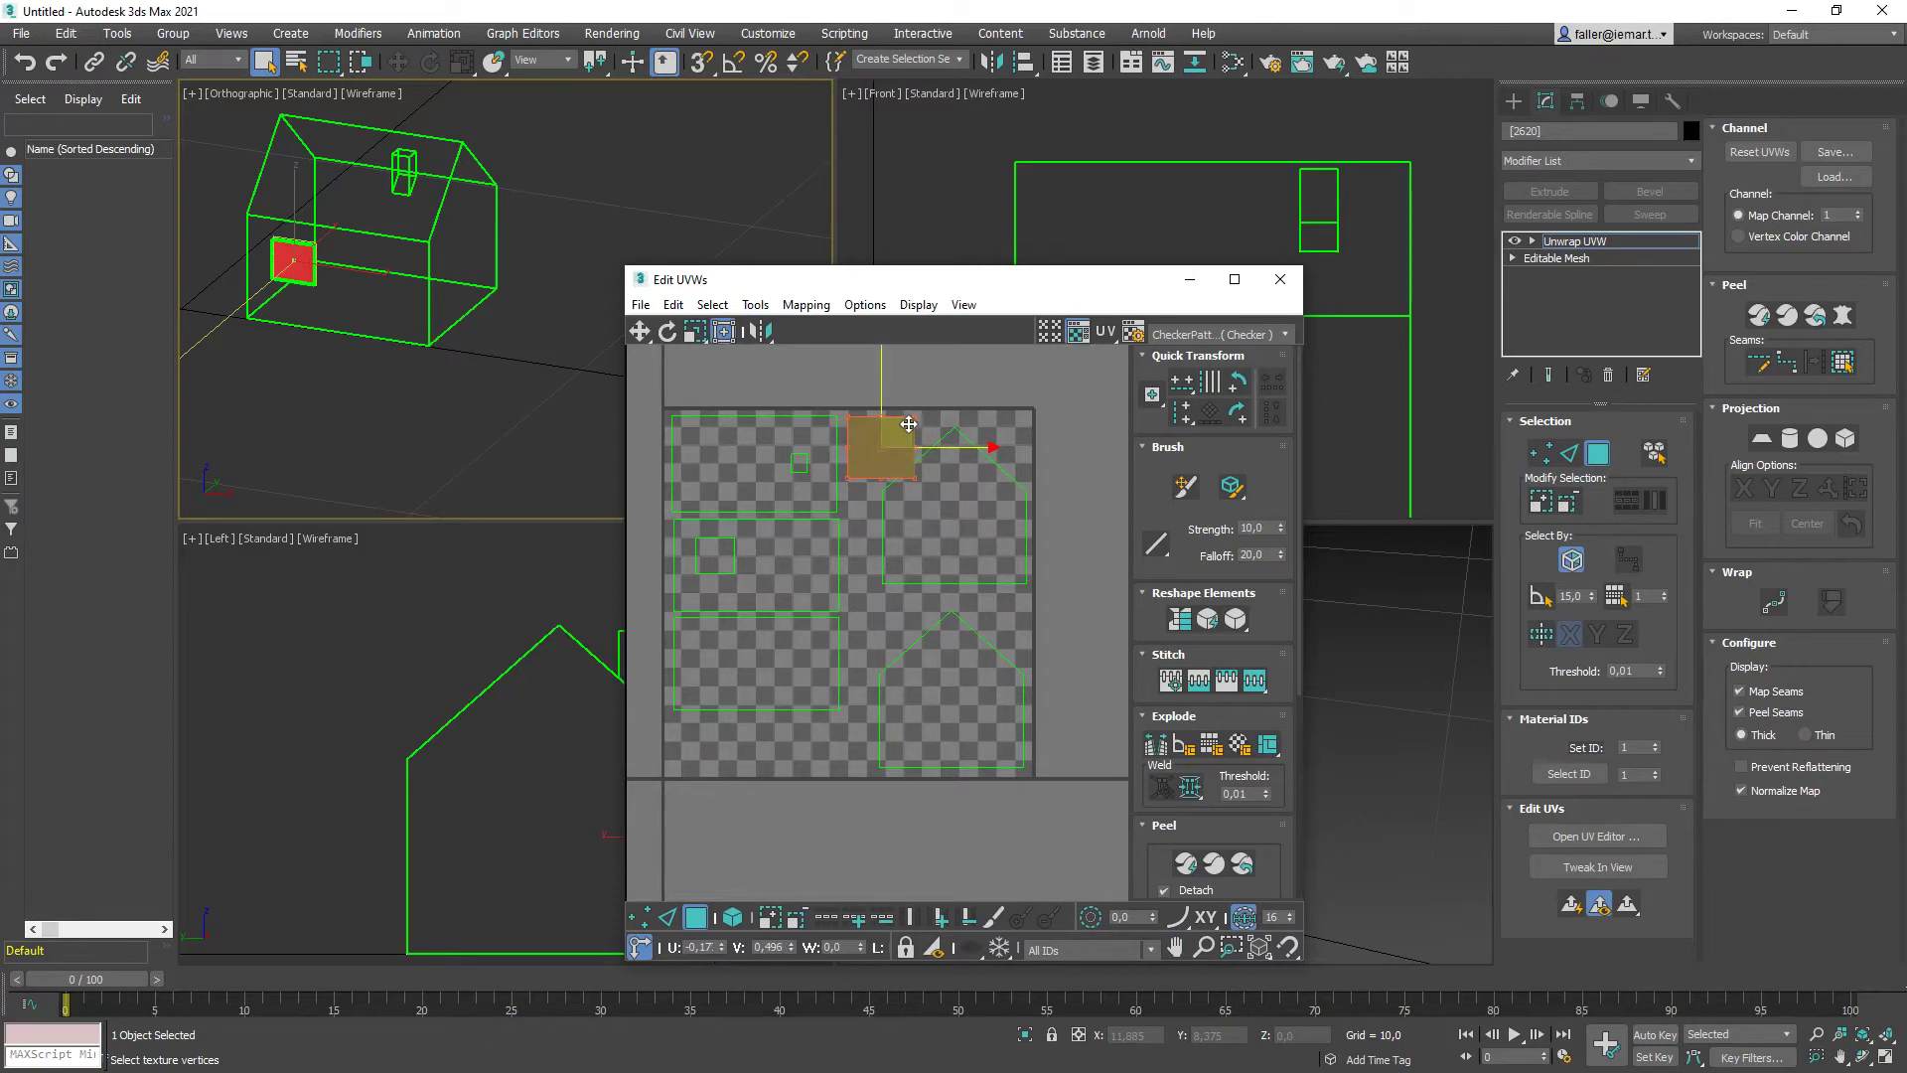
pyautogui.click(968, 521)
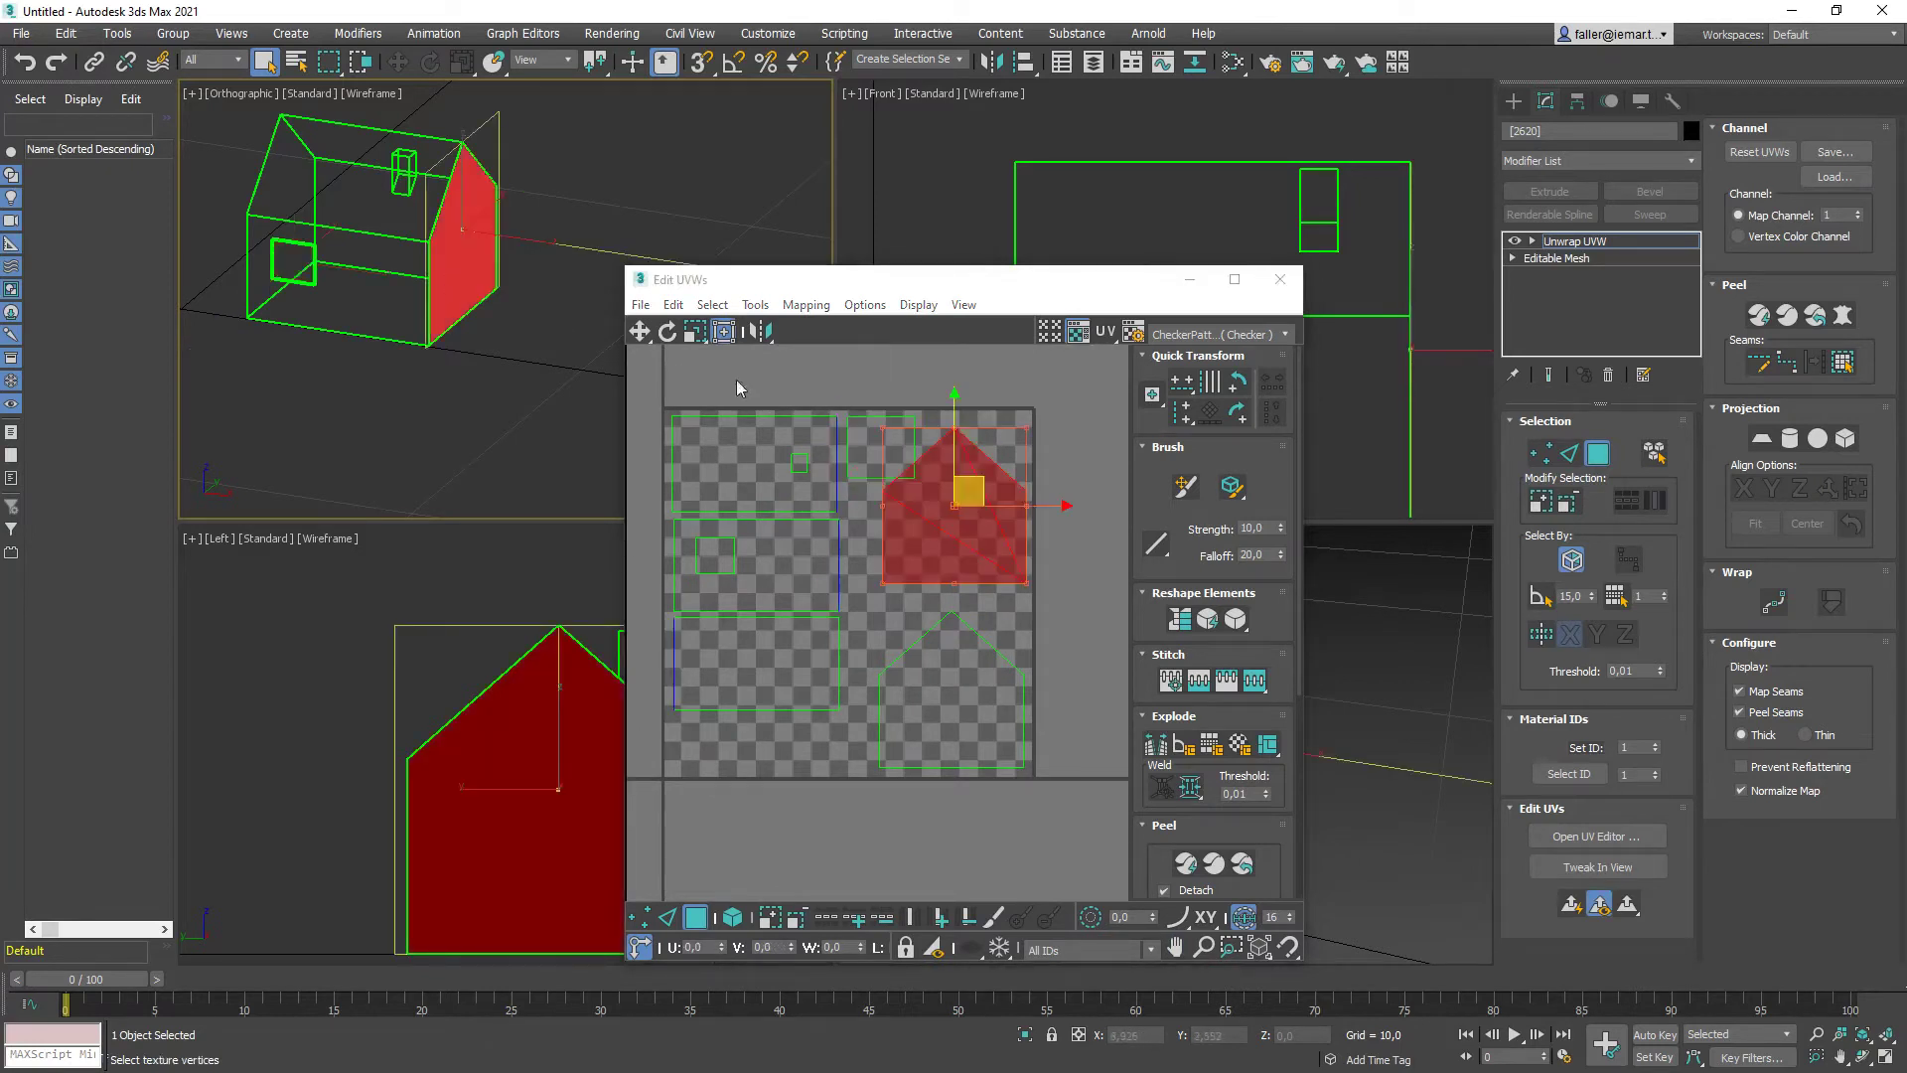
pyautogui.moveTo(985, 479); pyautogui.dragTo(979, 499)
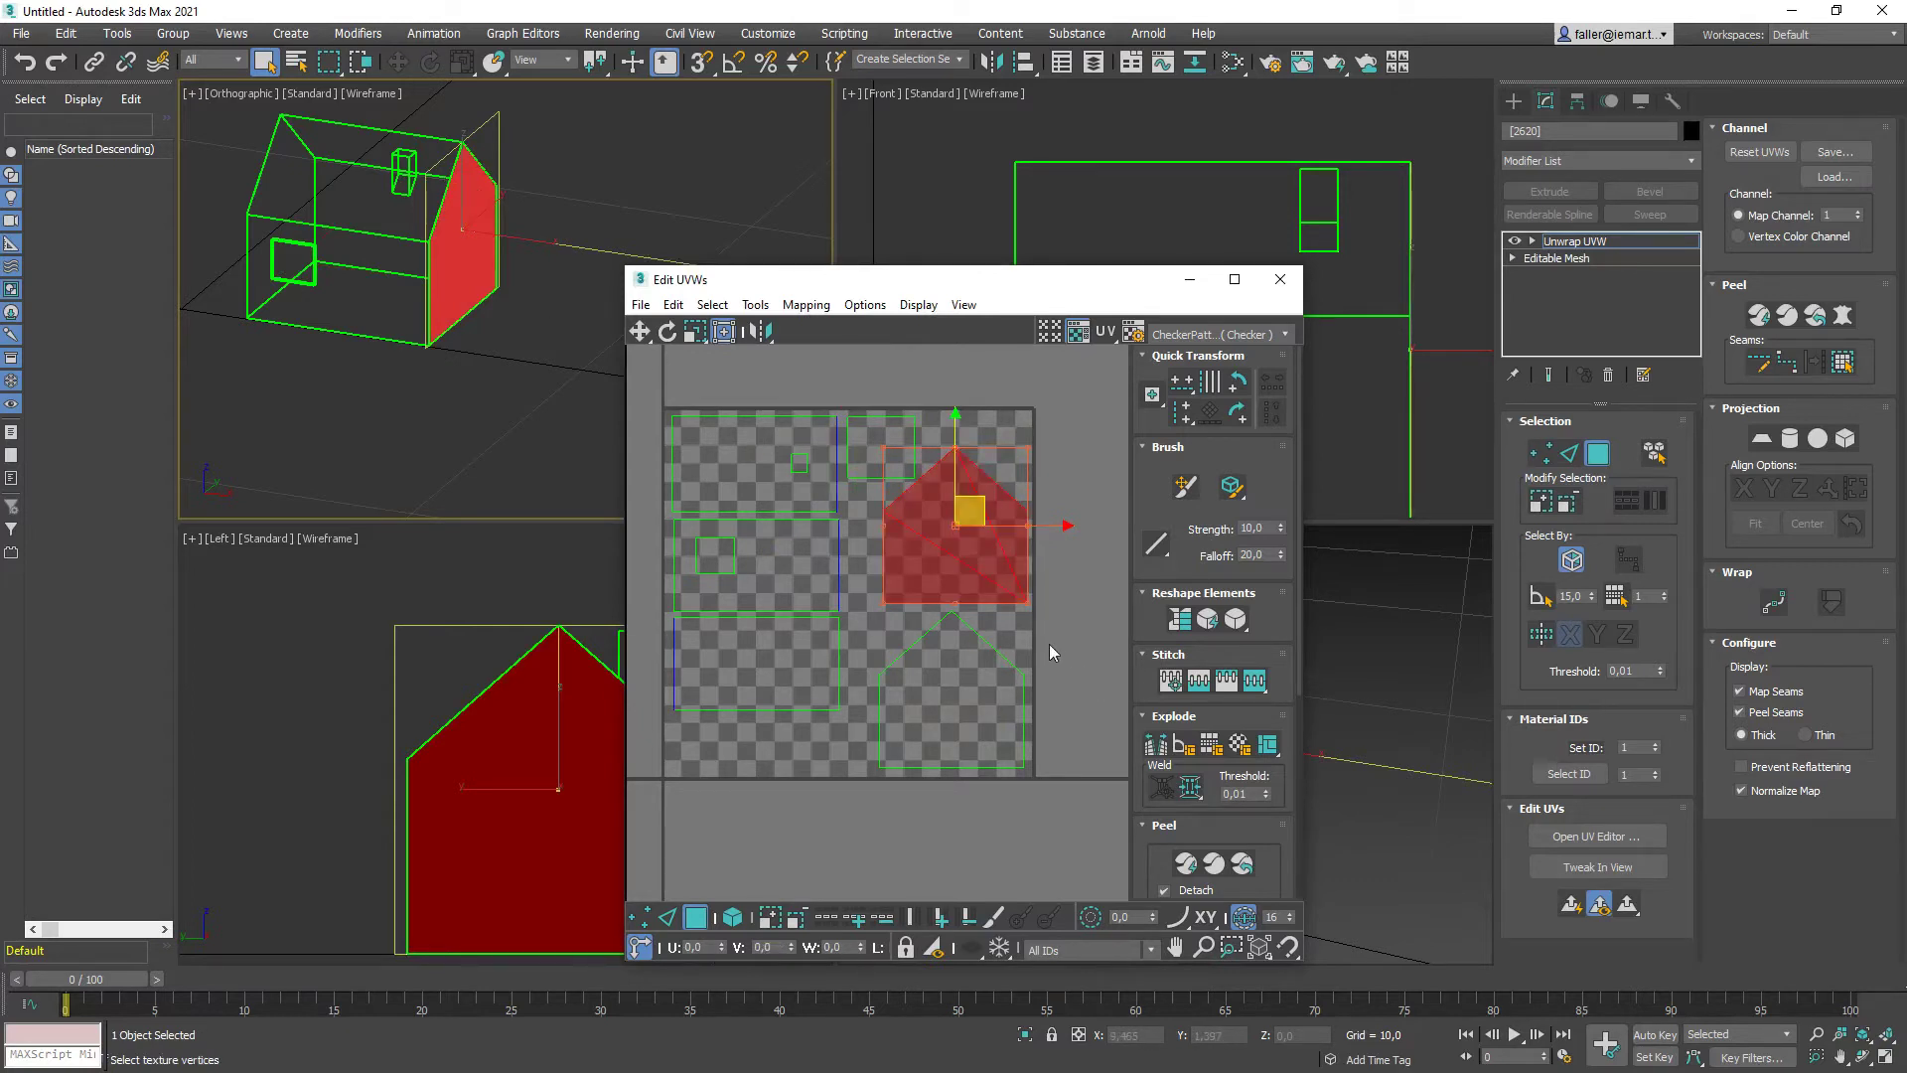
# Select the chimney faces in the model to pick out their two UV pieces outside the tile
pyautogui.scroll(-1, 1049, 644)
pyautogui.moveTo(1049, 644); pyautogui.dragTo(898, 742, button='middle')
pyautogui.scroll(-1, 898, 741)
pyautogui.moveTo(1046, 494); pyautogui.dragTo(939, 521, button='middle')
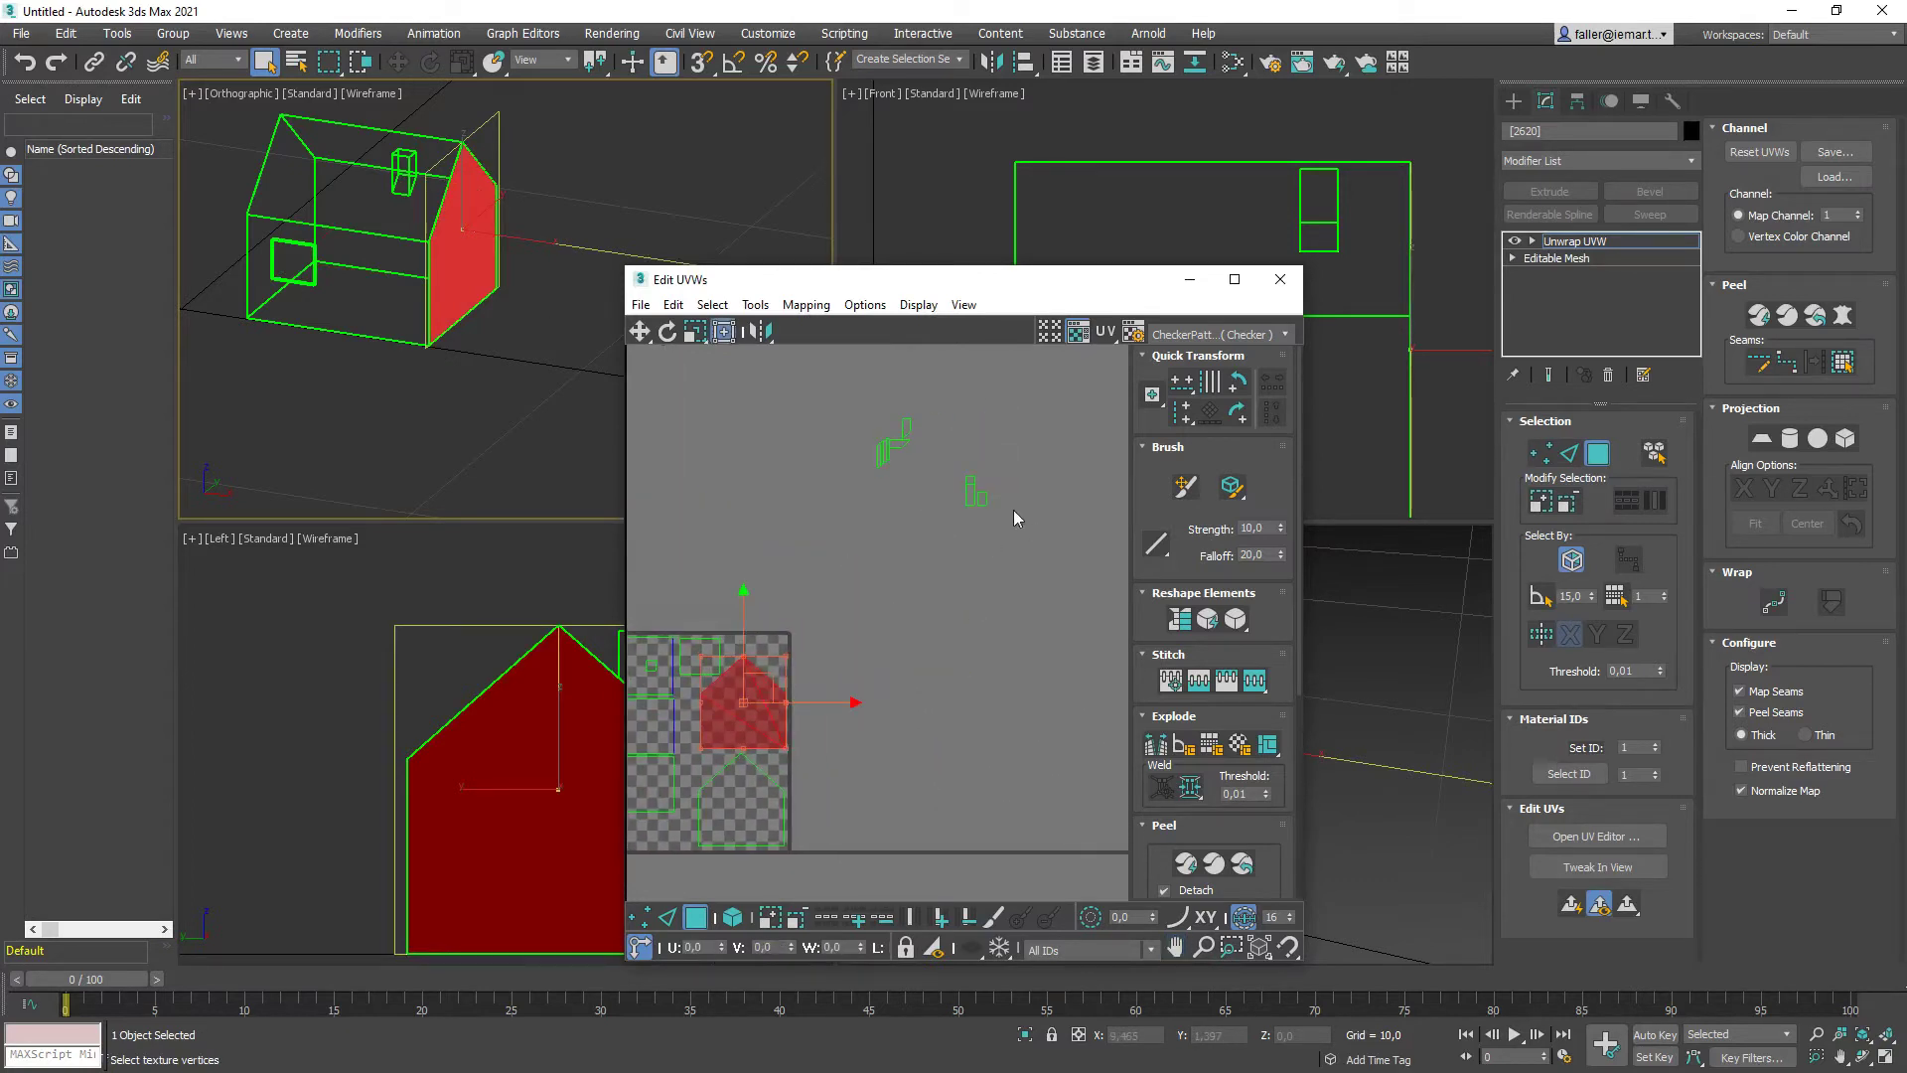
pyautogui.moveTo(1034, 519); pyautogui.dragTo(915, 417)
pyautogui.moveTo(519, 283); pyautogui.dragTo(527, 343, button='middle')
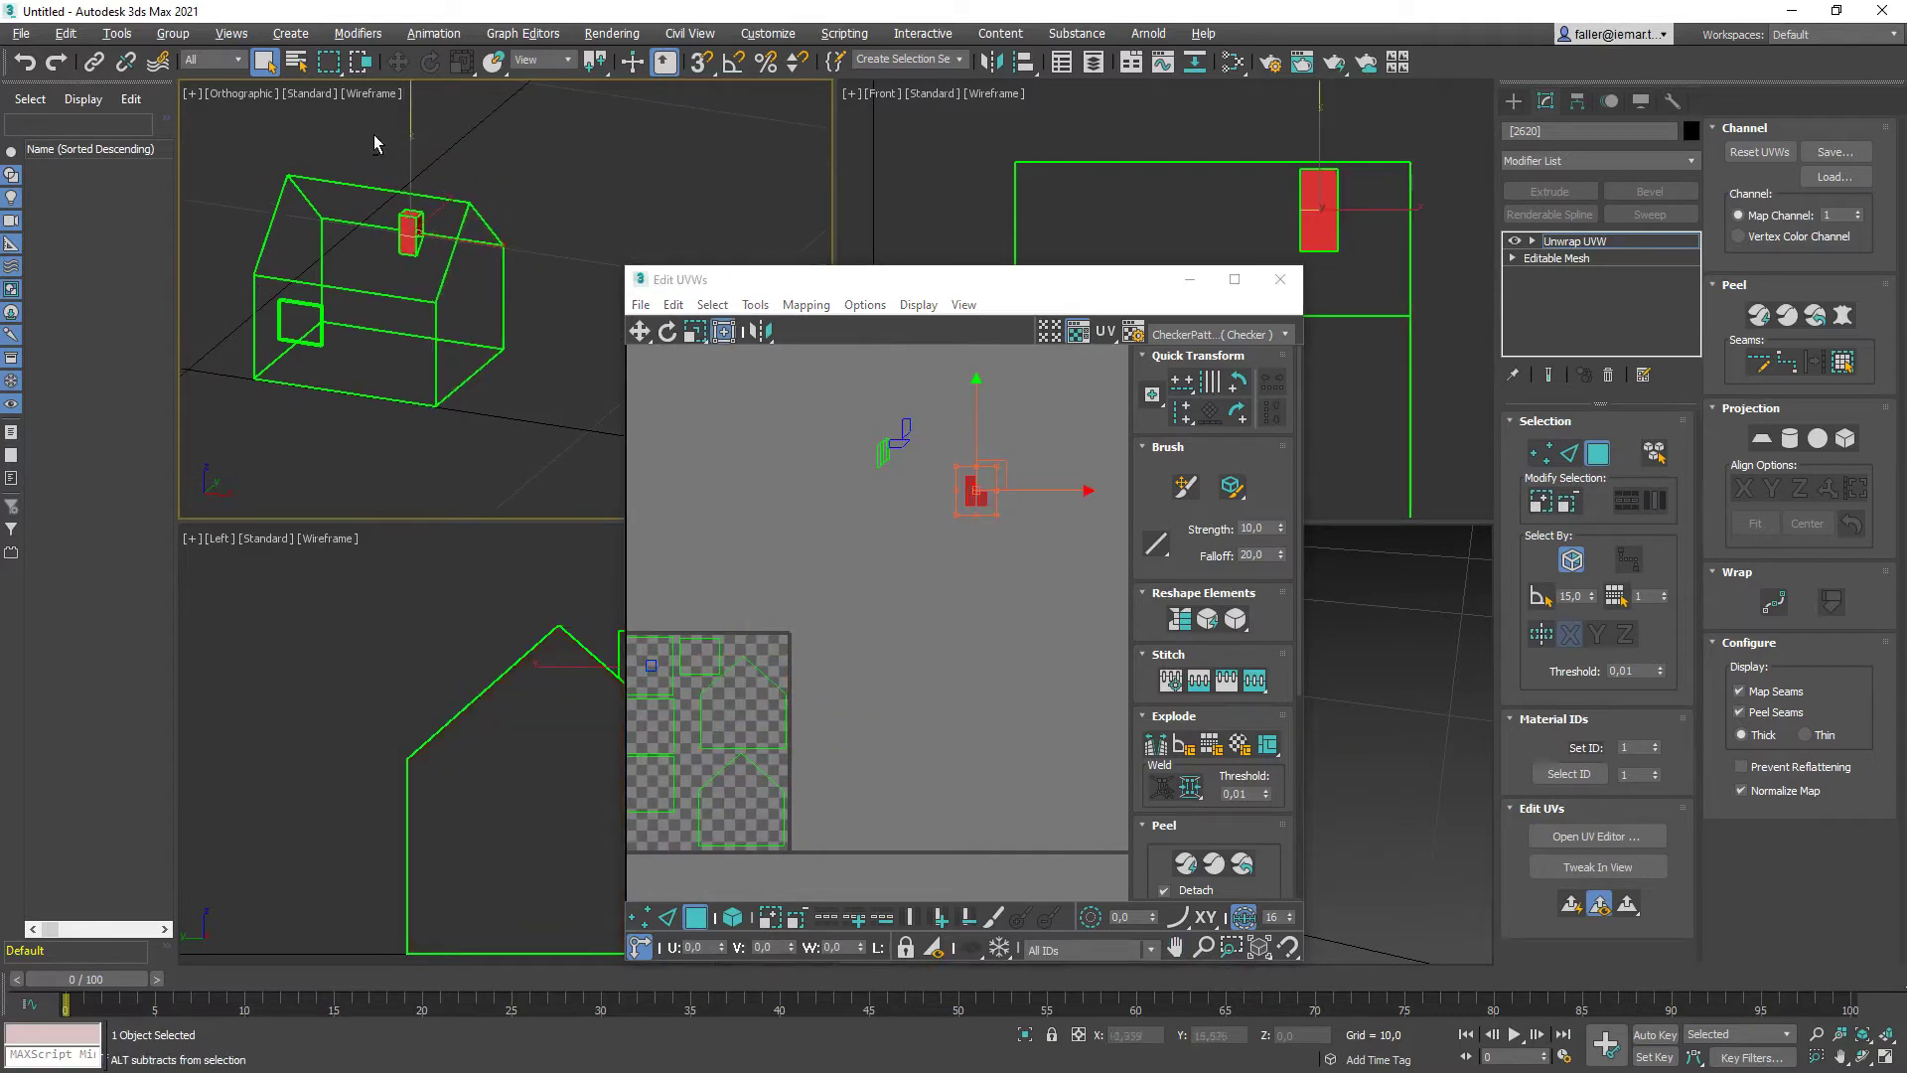
pyautogui.keyDown('alt'); pyautogui.moveTo(374, 134); pyautogui.dragTo(380, 145, button='middle'); pyautogui.keyUp('alt')
pyautogui.moveTo(379, 144); pyautogui.dragTo(431, 270)
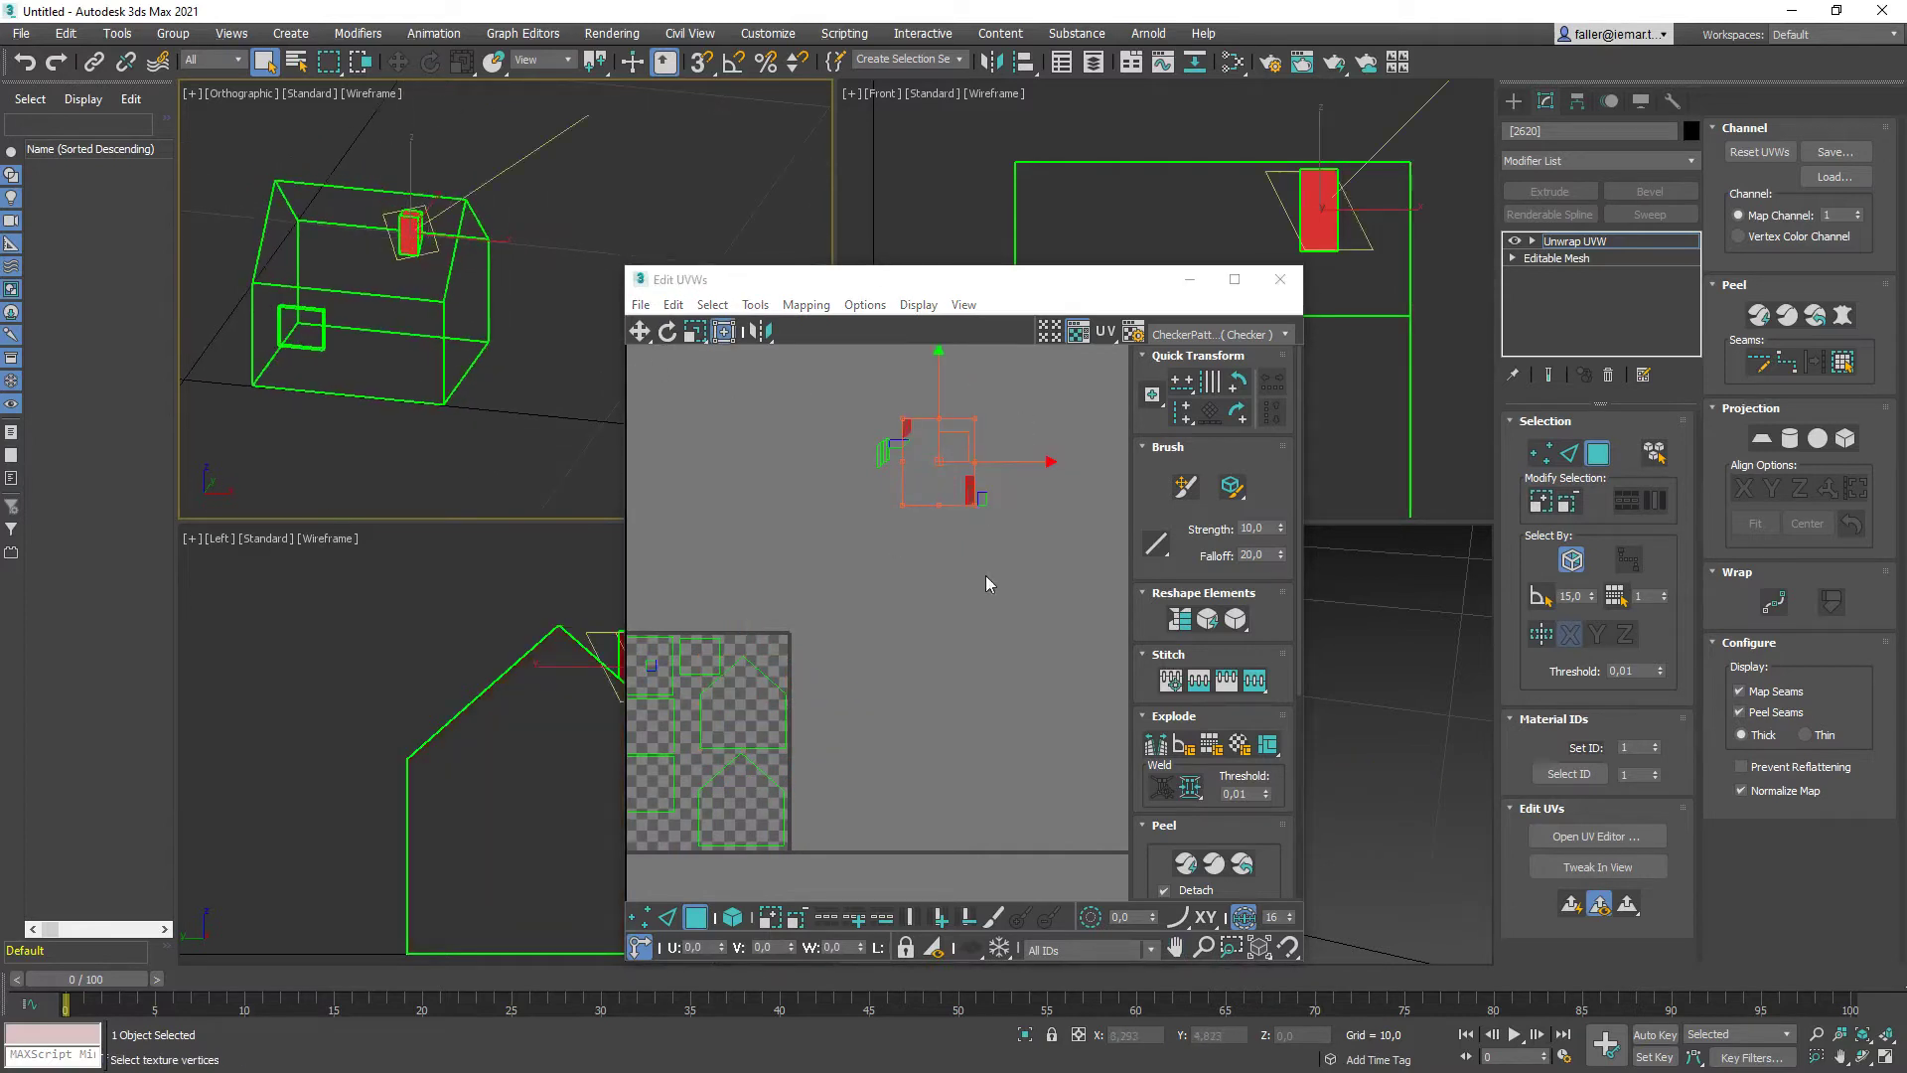
# Place the slanted and the tall chimney UV pieces side by side in the tile beneath the windowless long wall's piece
pyautogui.moveTo(965, 444); pyautogui.dragTo(909, 610)
pyautogui.moveTo(896, 614); pyautogui.dragTo(986, 524, button='middle')
pyautogui.moveTo(983, 532); pyautogui.dragTo(737, 728)
pyautogui.moveTo(764, 696); pyautogui.dragTo(992, 532, button='middle')
pyautogui.scroll(5, 894, 526)
pyautogui.scroll(-3, 915, 592)
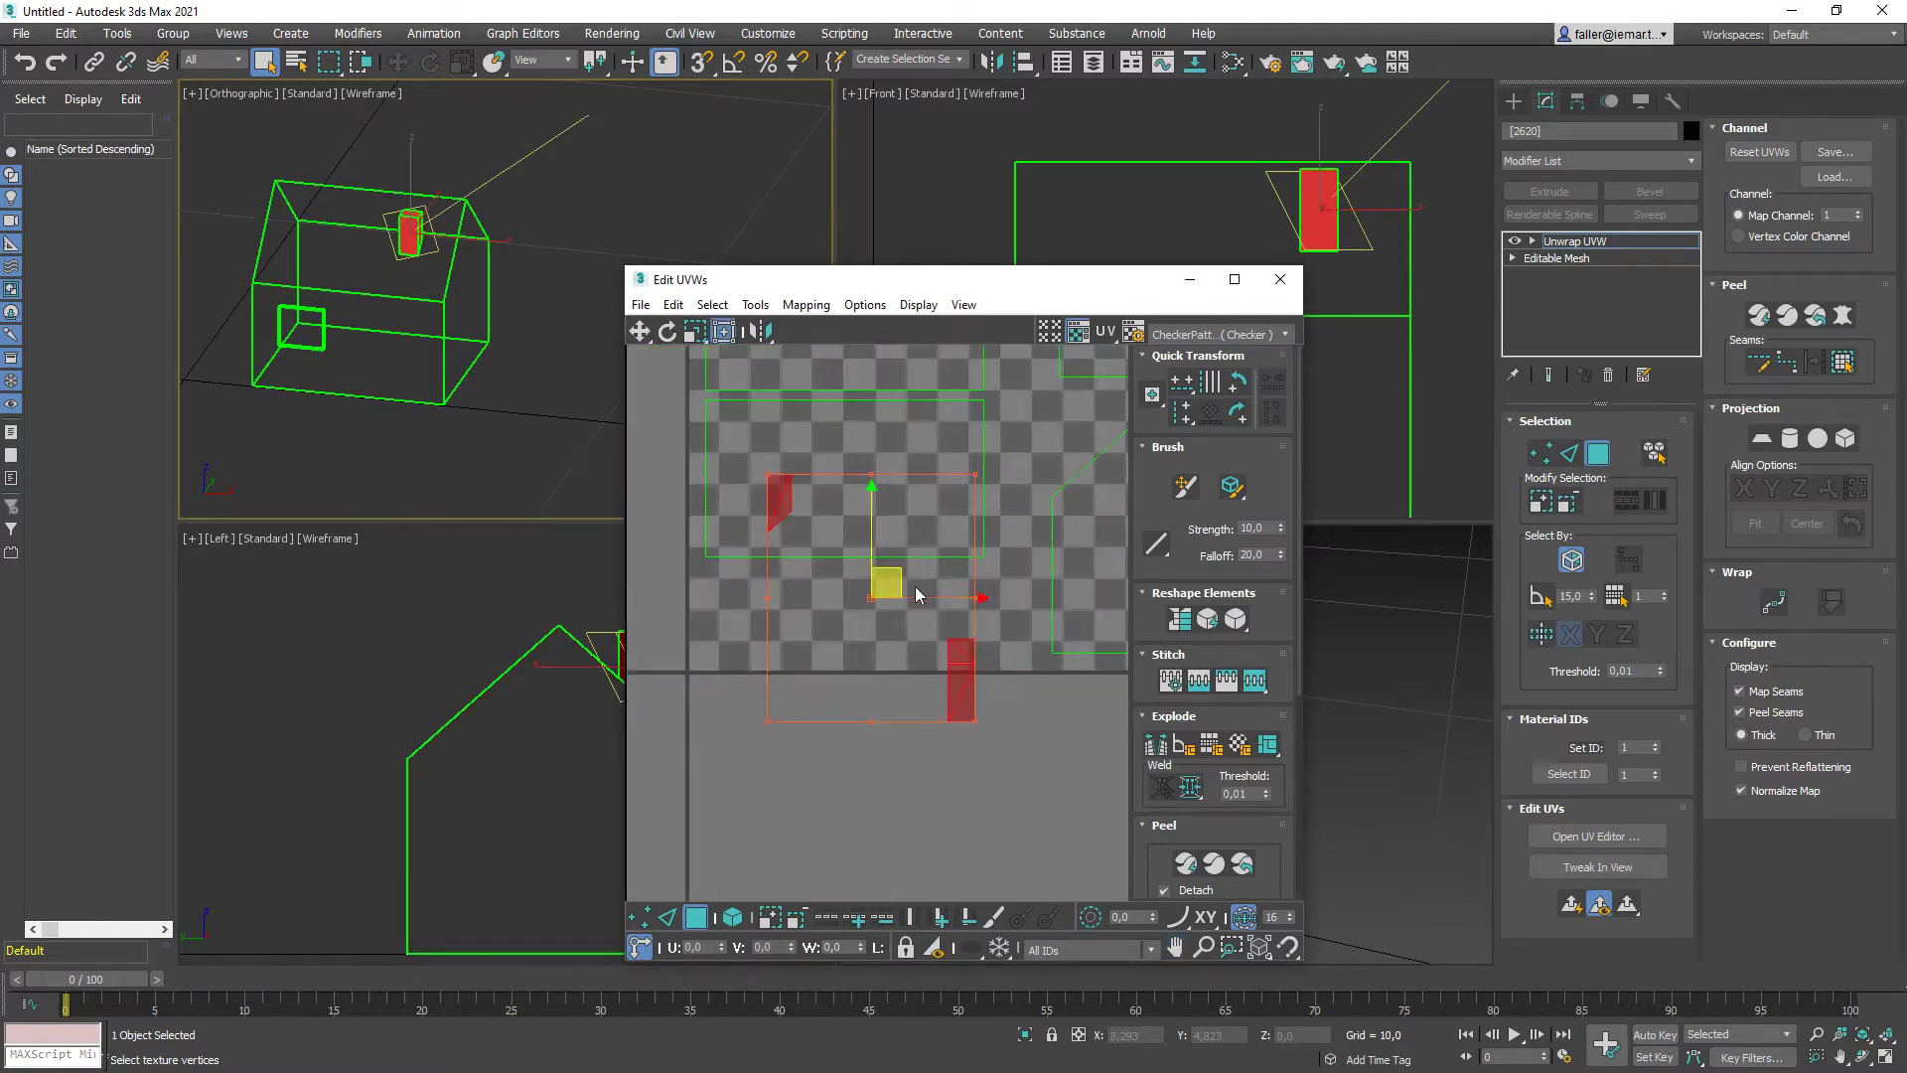
pyautogui.moveTo(899, 572); pyautogui.dragTo(883, 691)
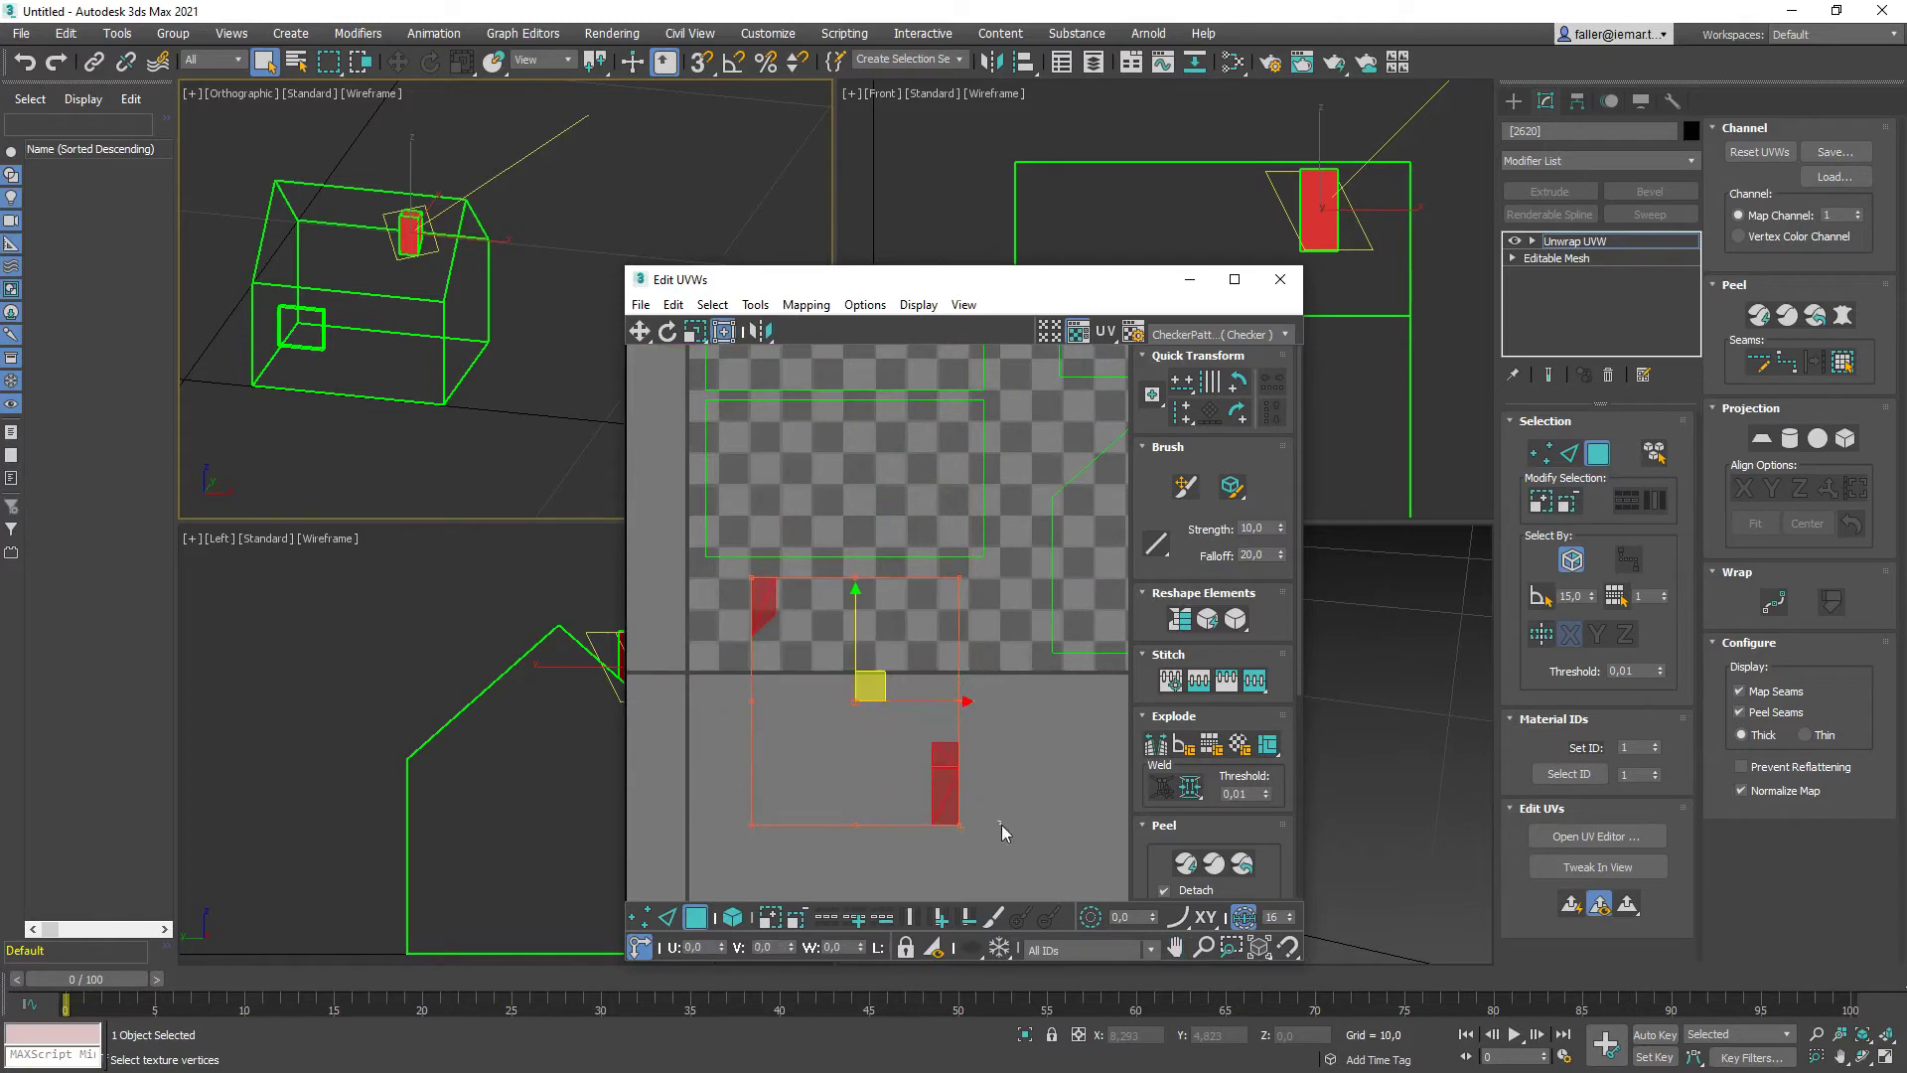
pyautogui.moveTo(1008, 851); pyautogui.dragTo(876, 721)
pyautogui.moveTo(971, 759); pyautogui.dragTo(839, 617)
pyautogui.scroll(-3, 839, 616)
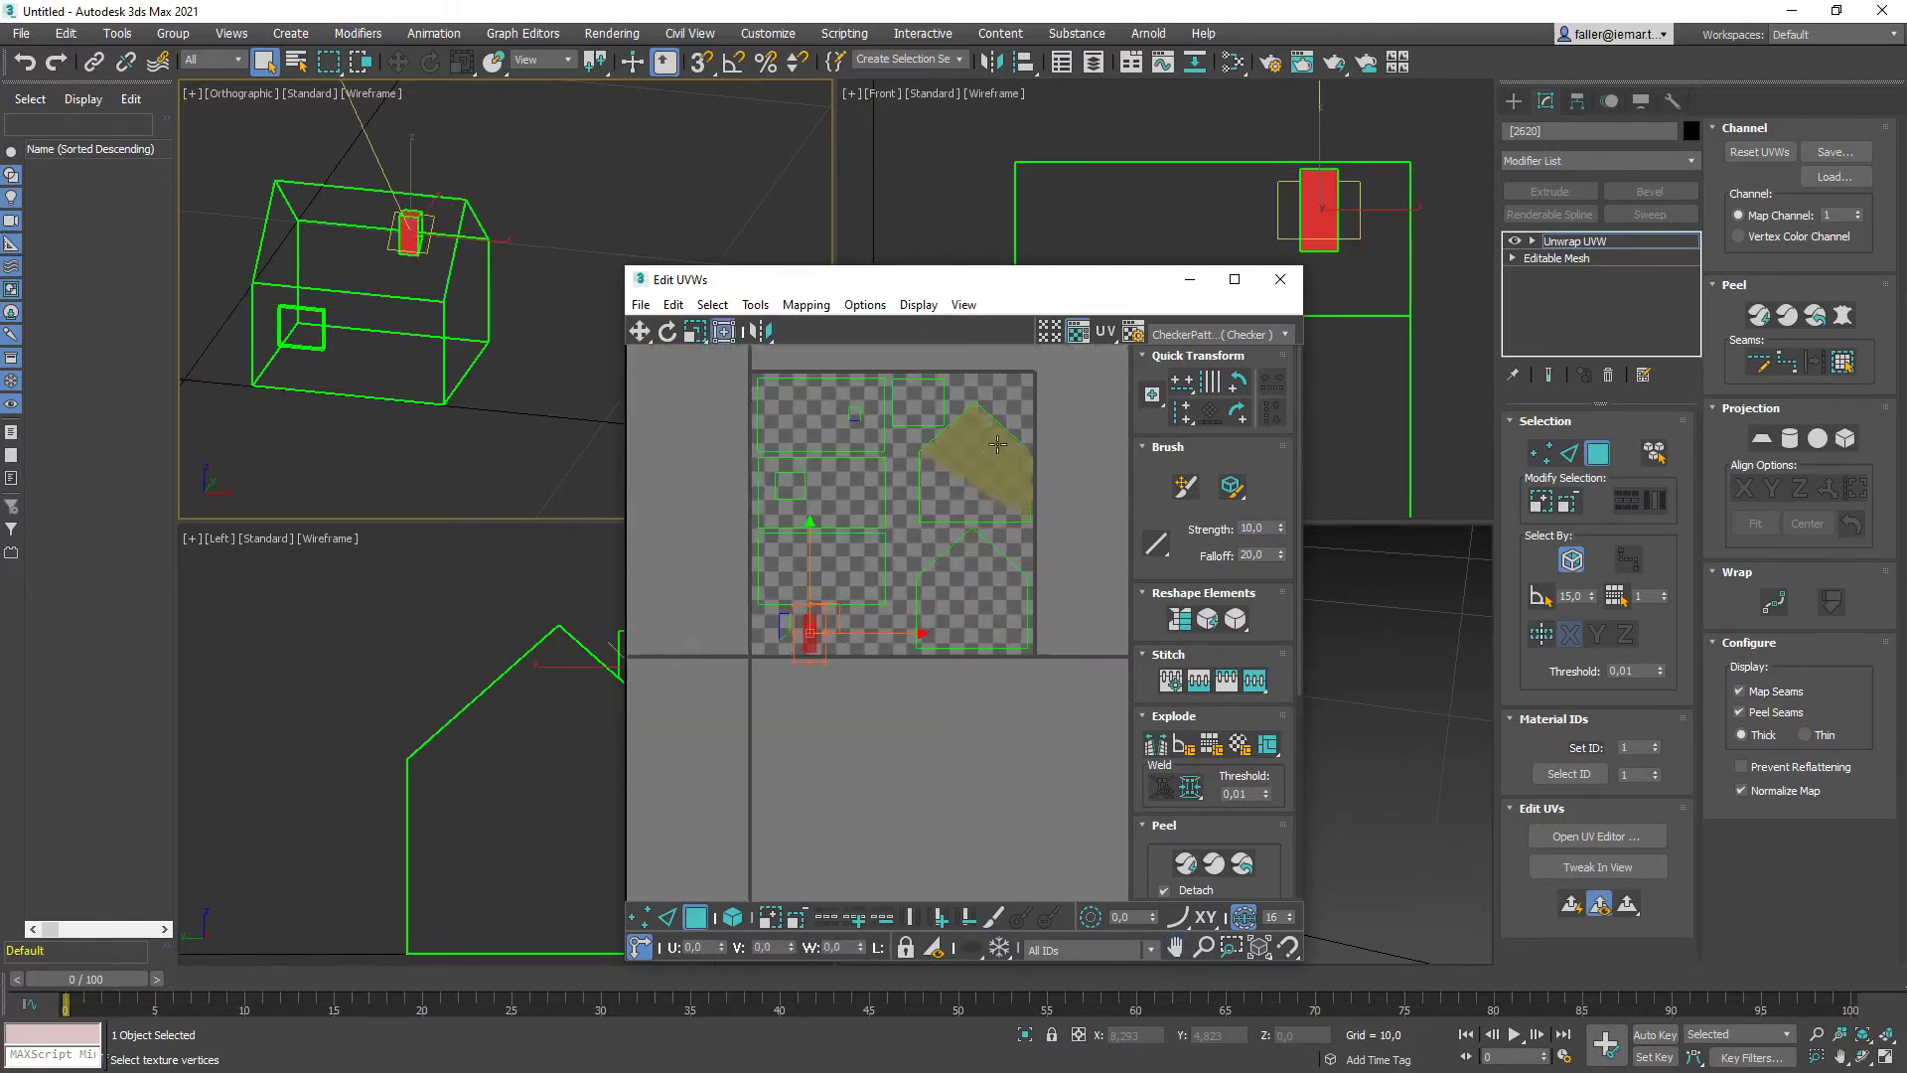
# Place the chimney's small rectangular UV piece in the tile's bottom row, near the tall chimney piece
pyautogui.moveTo(997, 444); pyautogui.dragTo(822, 635, button='middle')
pyautogui.scroll(-1, 823, 634)
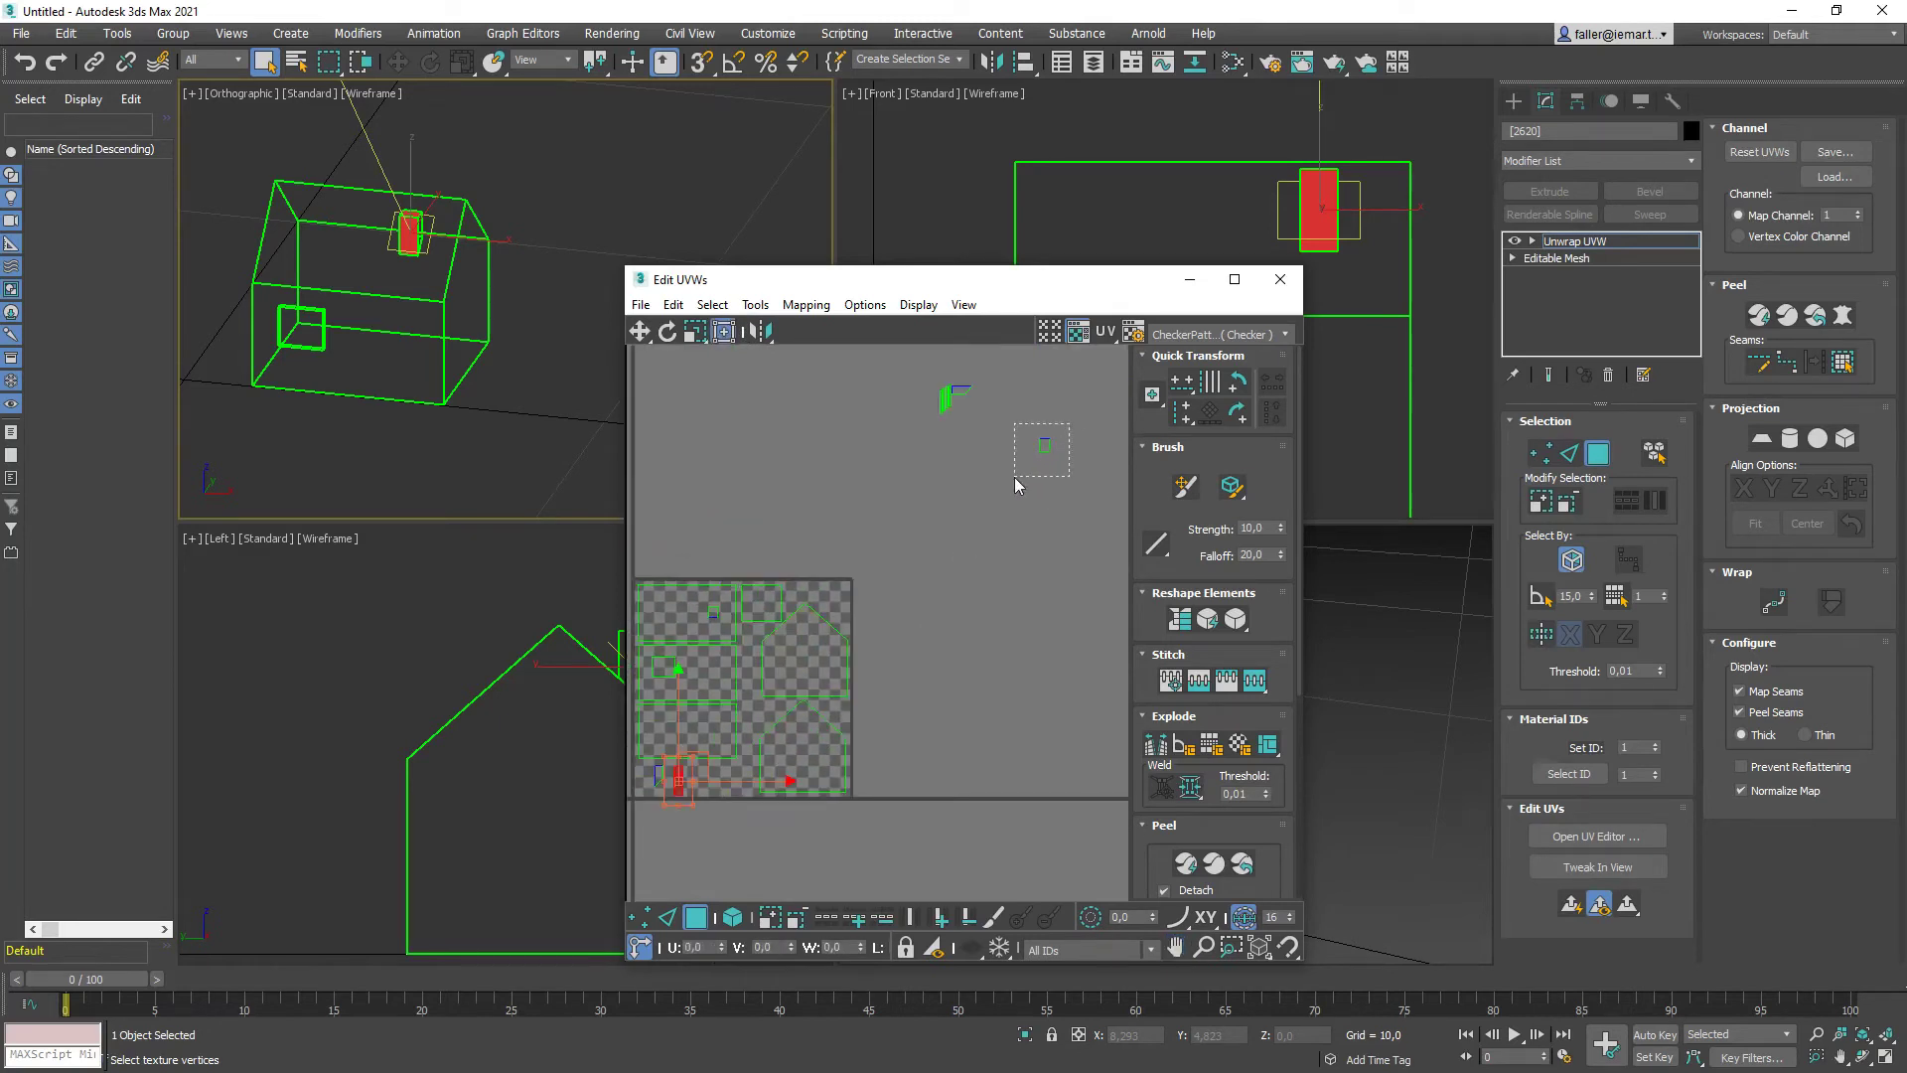
pyautogui.moveTo(1015, 477)
pyautogui.mouseDown()
pyautogui.moveTo(1067, 427)
pyautogui.moveTo(743, 761)
pyautogui.mouseUp()
# Place the chimney's remaining sideways slanted UV piece in the bottom row between the tall and the small rectangular chimney pieces
pyautogui.moveTo(957, 408)
pyautogui.mouseDown(button='middle')
pyautogui.moveTo(948, 471)
pyautogui.moveTo(902, 536)
pyautogui.mouseUp(button='middle')
pyautogui.scroll(4, 901, 536)
pyautogui.moveTo(990, 414); pyautogui.dragTo(891, 505)
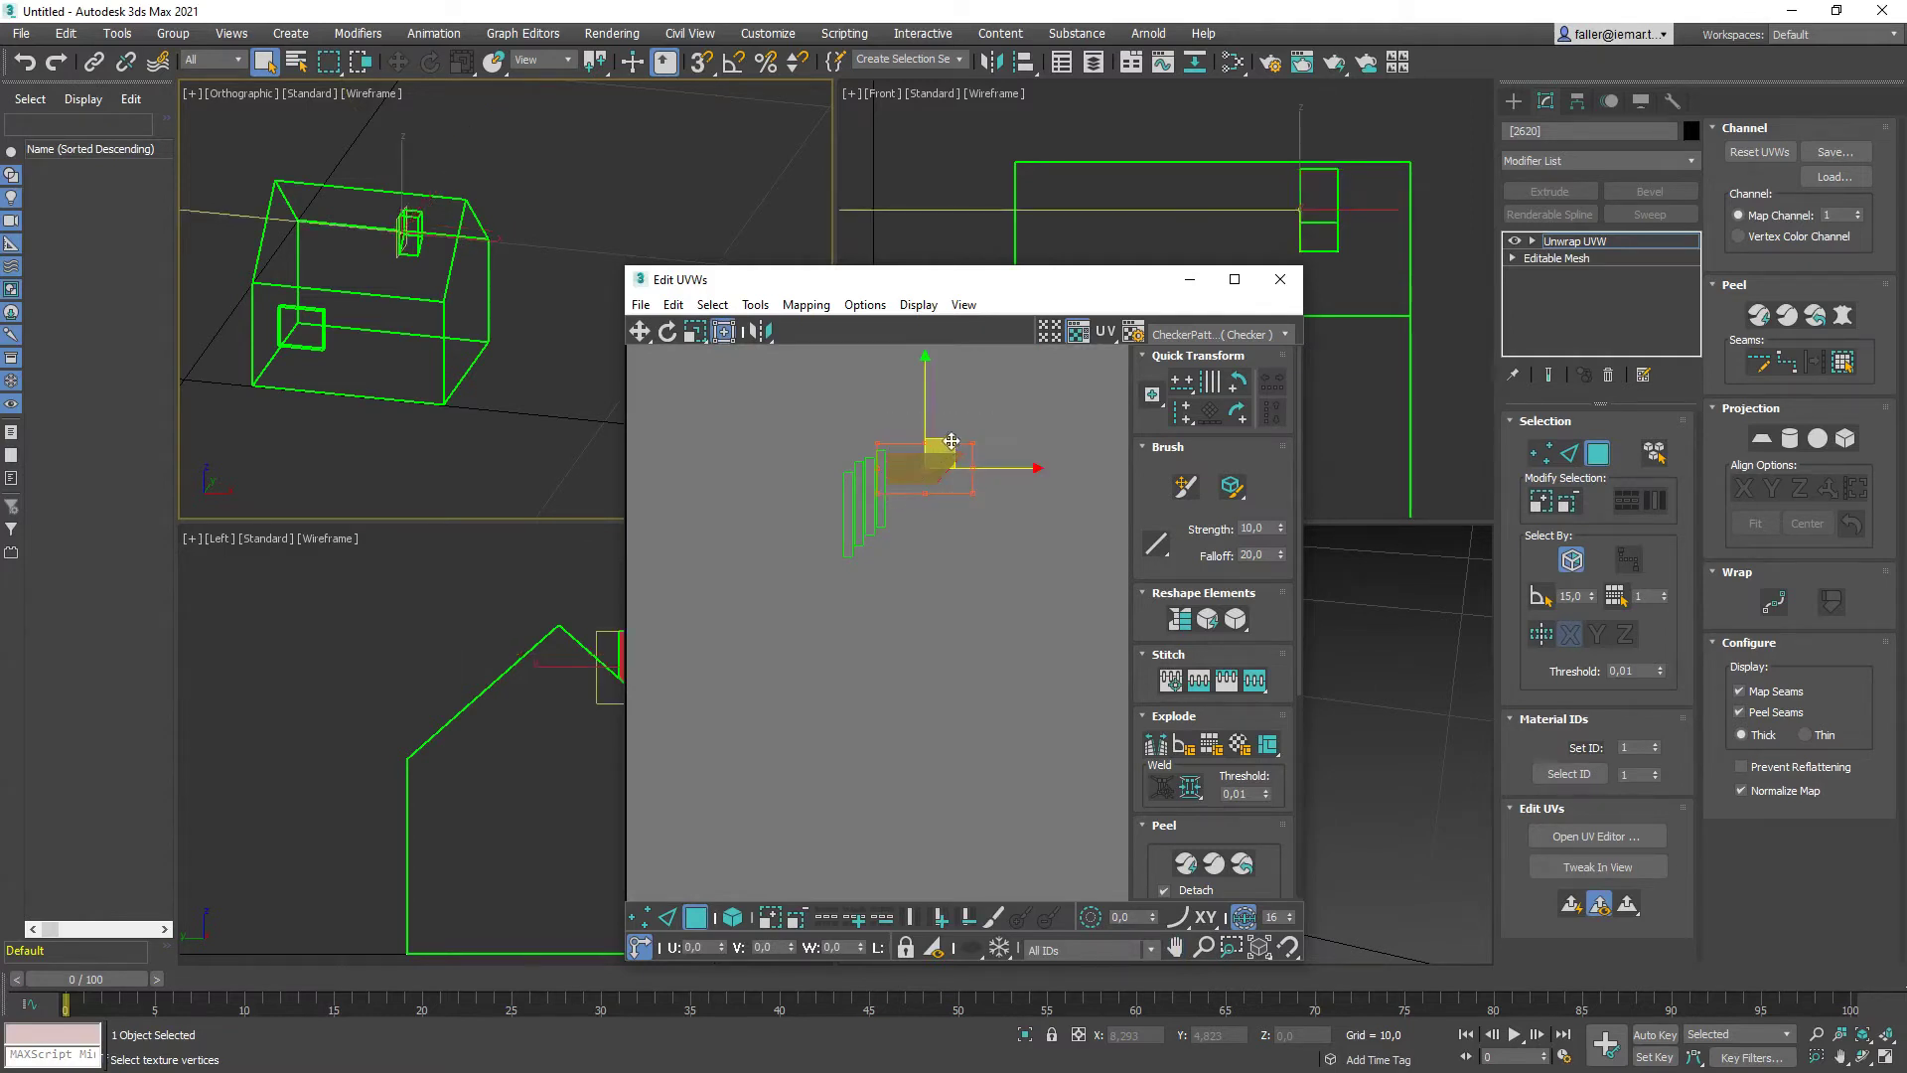
pyautogui.moveTo(951, 440); pyautogui.dragTo(819, 781)
pyautogui.moveTo(821, 778); pyautogui.dragTo(1021, 487, button='middle')
pyautogui.scroll(-4, 1026, 493)
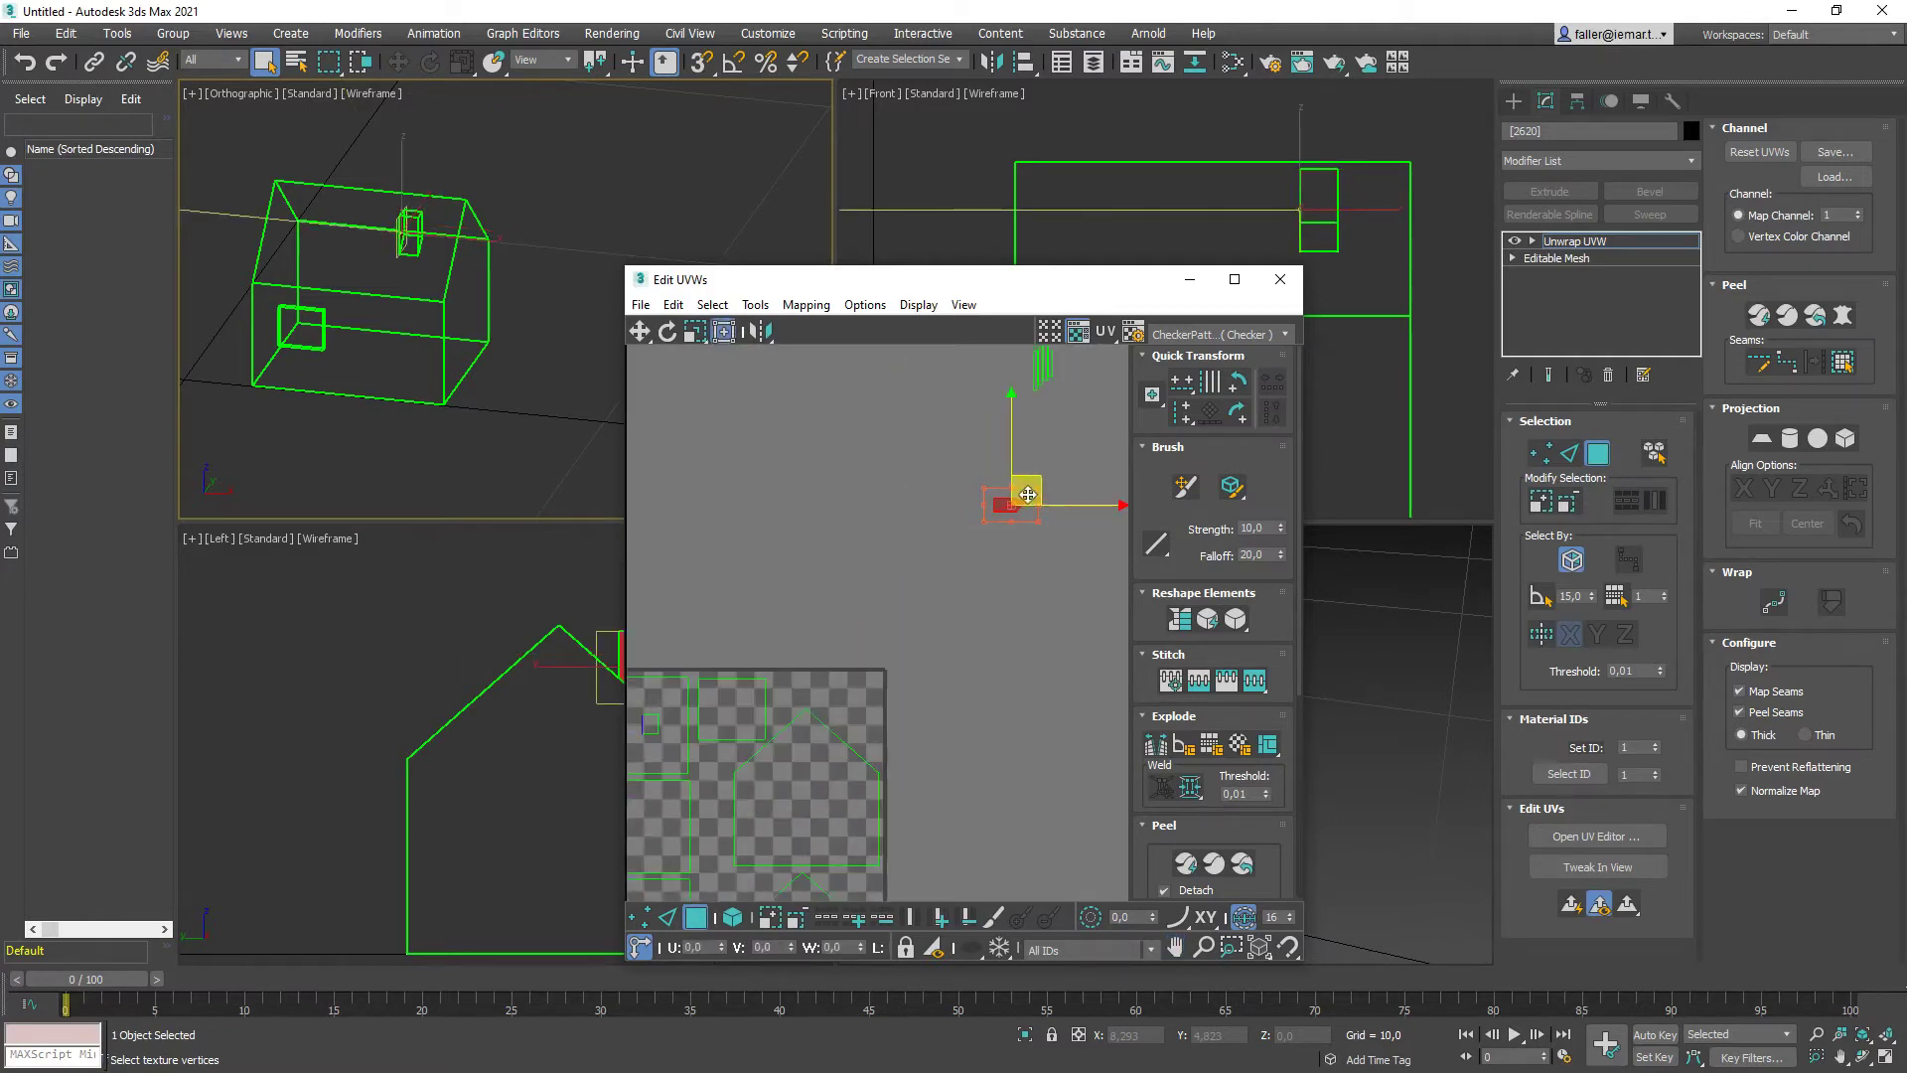
pyautogui.moveTo(1028, 493); pyautogui.dragTo(773, 778)
pyautogui.moveTo(777, 773); pyautogui.dragTo(945, 523, button='middle')
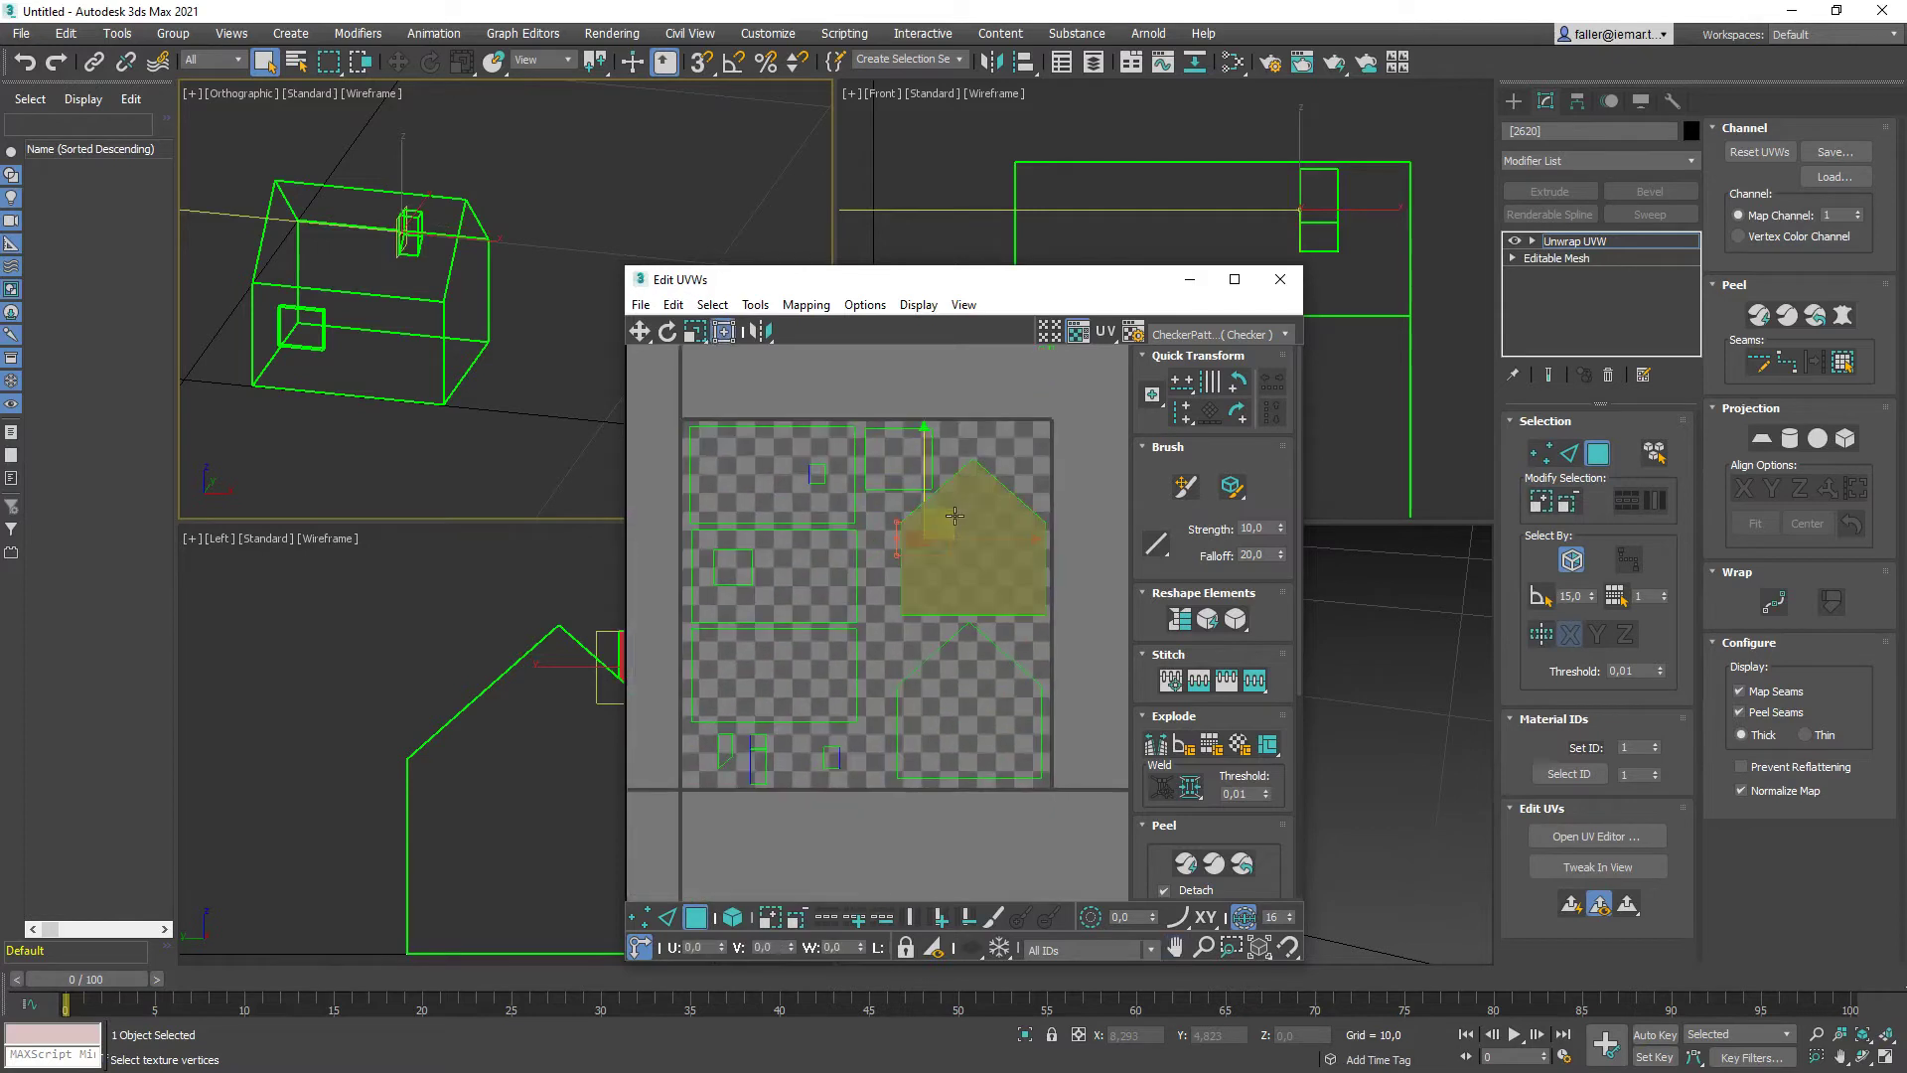
pyautogui.moveTo(955, 515); pyautogui.dragTo(848, 719)
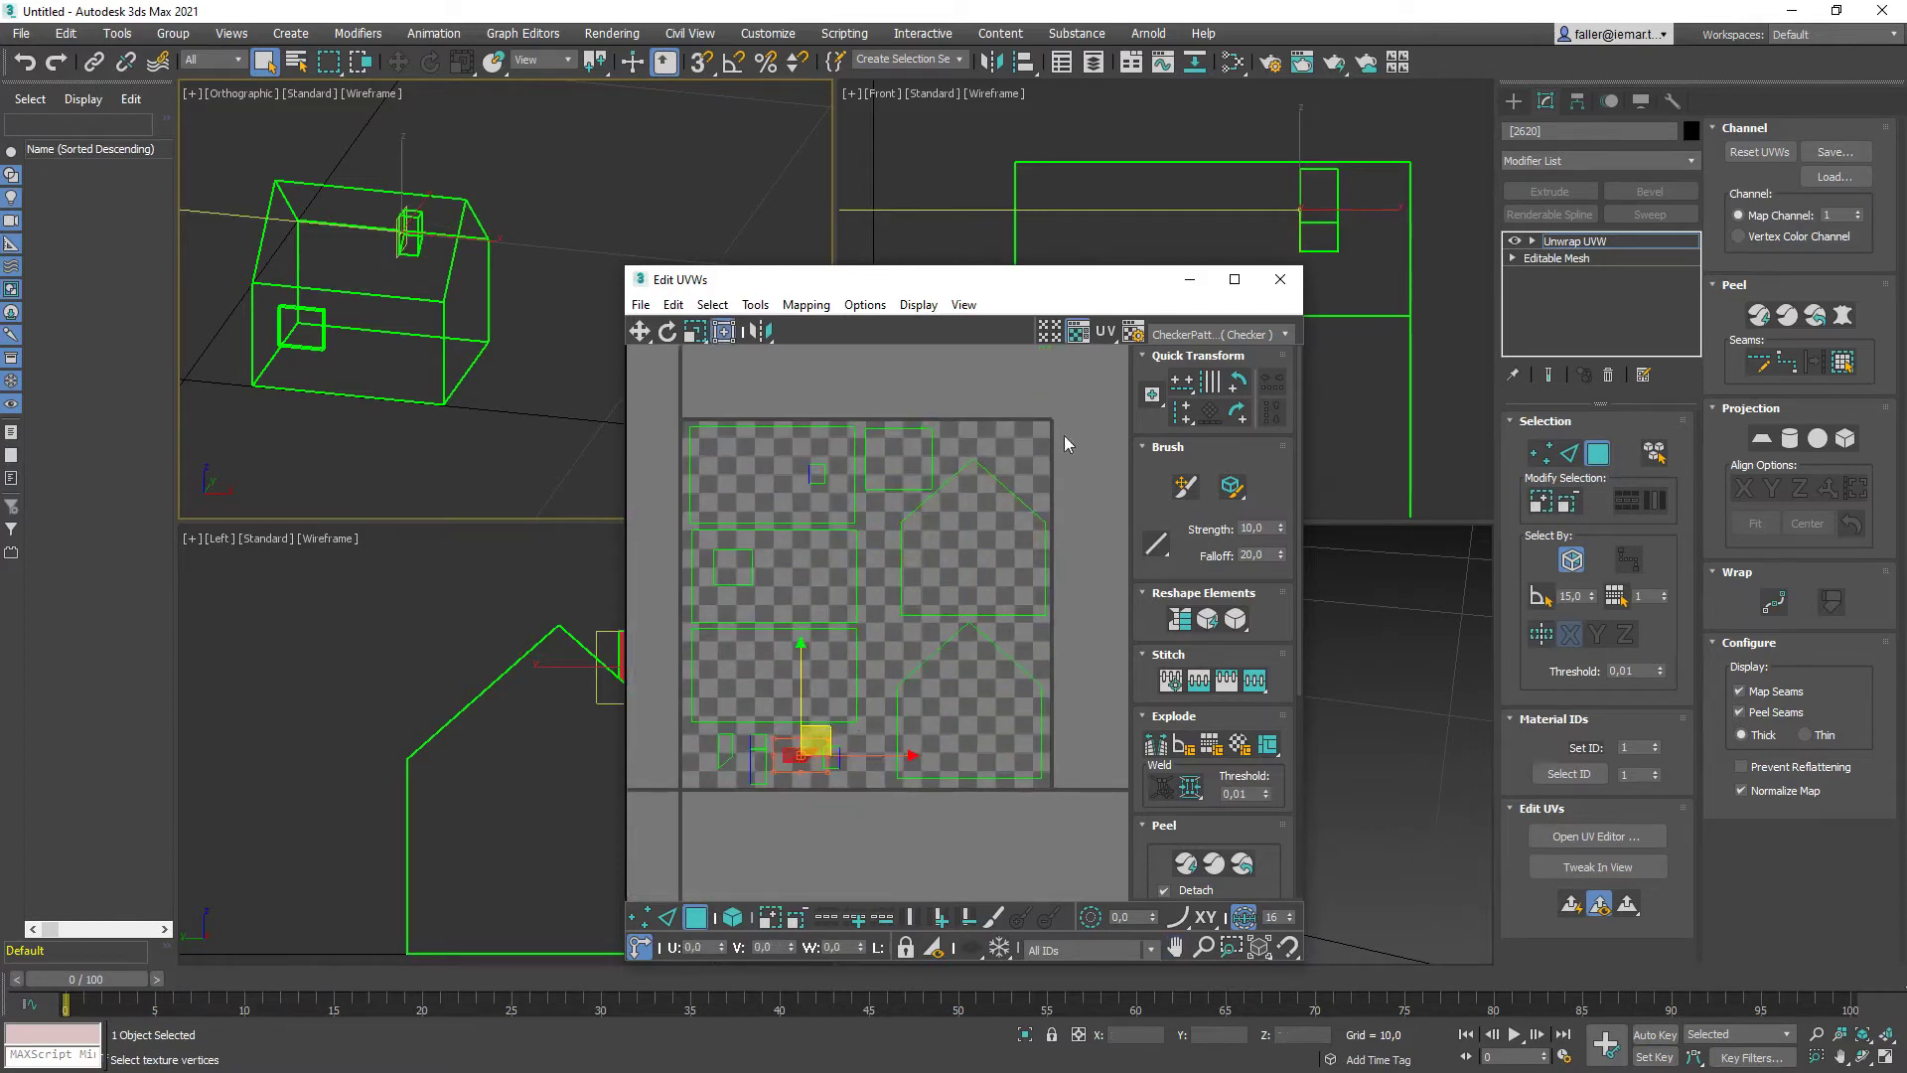
# Select the narrow UV strips of the window's edge faces and place them together in the gap between the long walls and gable pieces
pyautogui.scroll(-2, 1011, 449)
pyautogui.moveTo(1011, 449); pyautogui.dragTo(902, 712, button='middle')
pyautogui.scroll(4, 1041, 568)
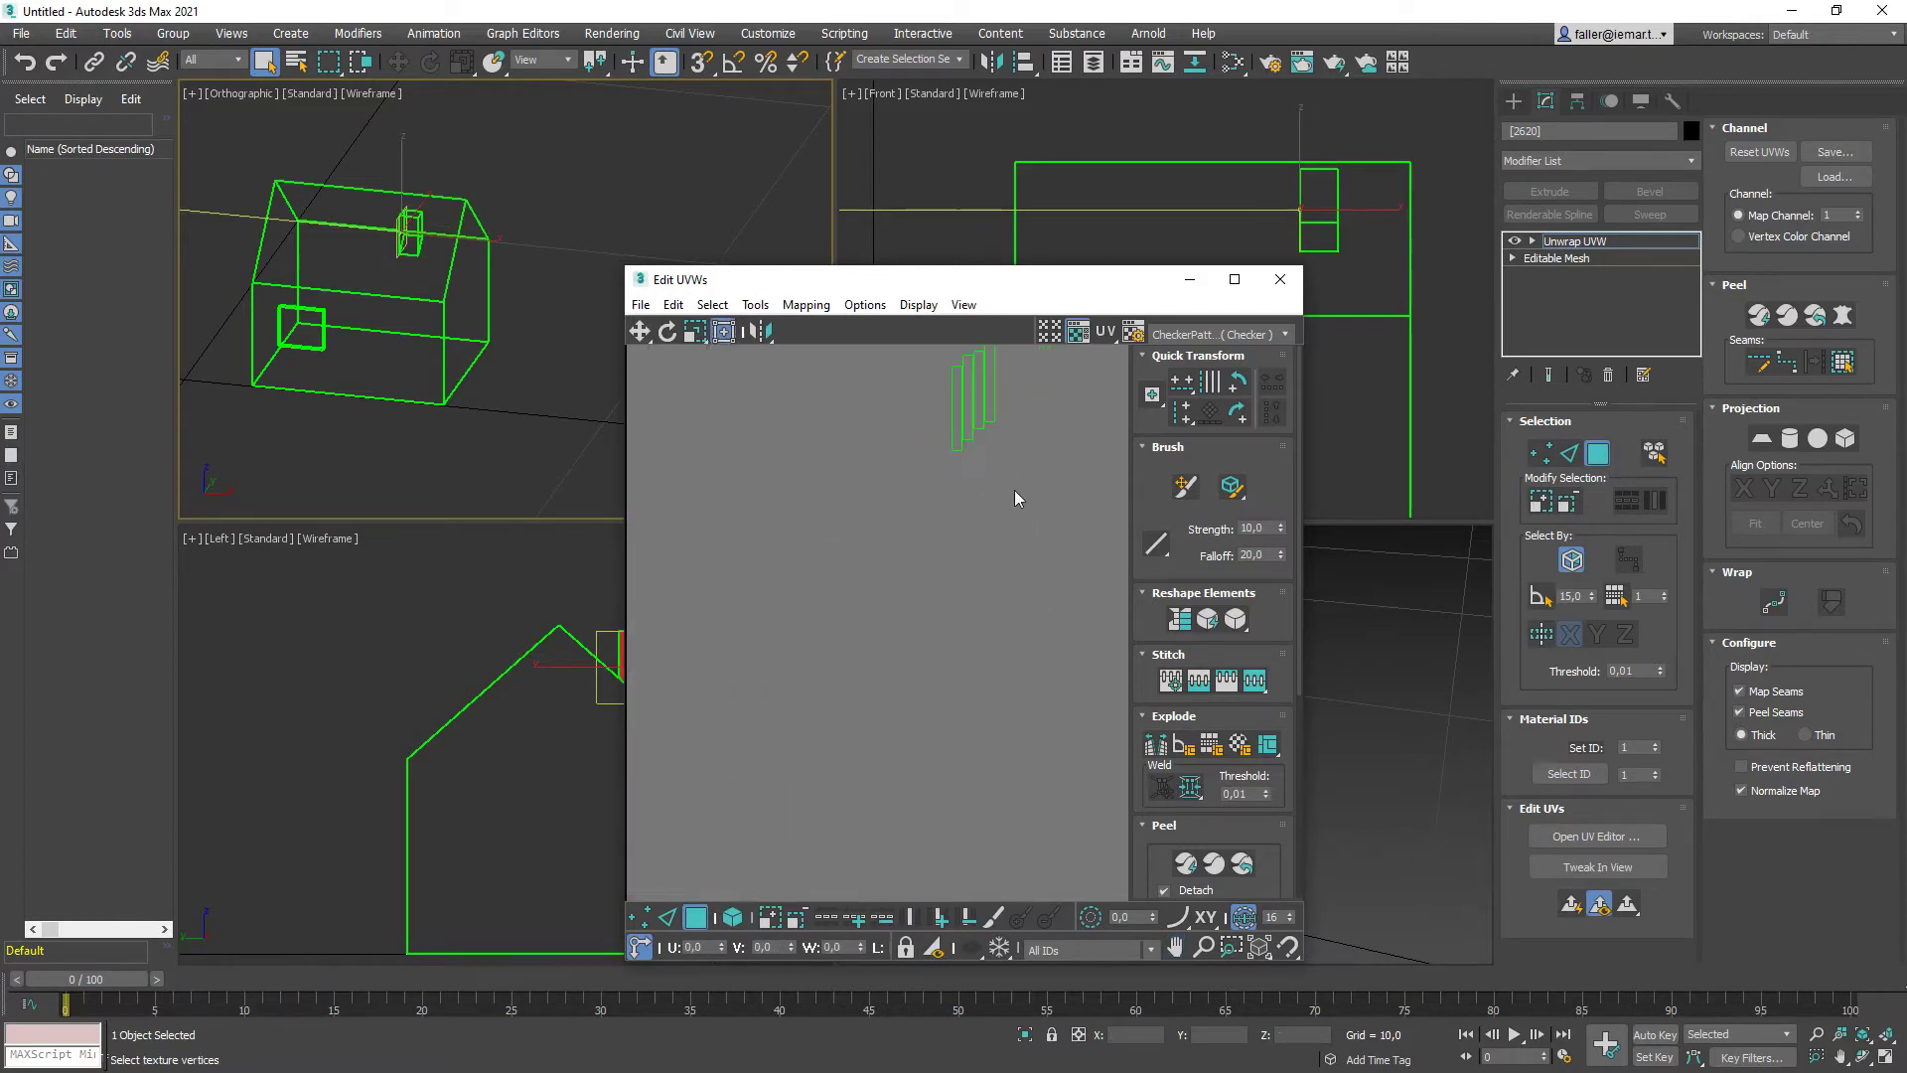
pyautogui.moveTo(1015, 490); pyautogui.dragTo(999, 620, button='middle')
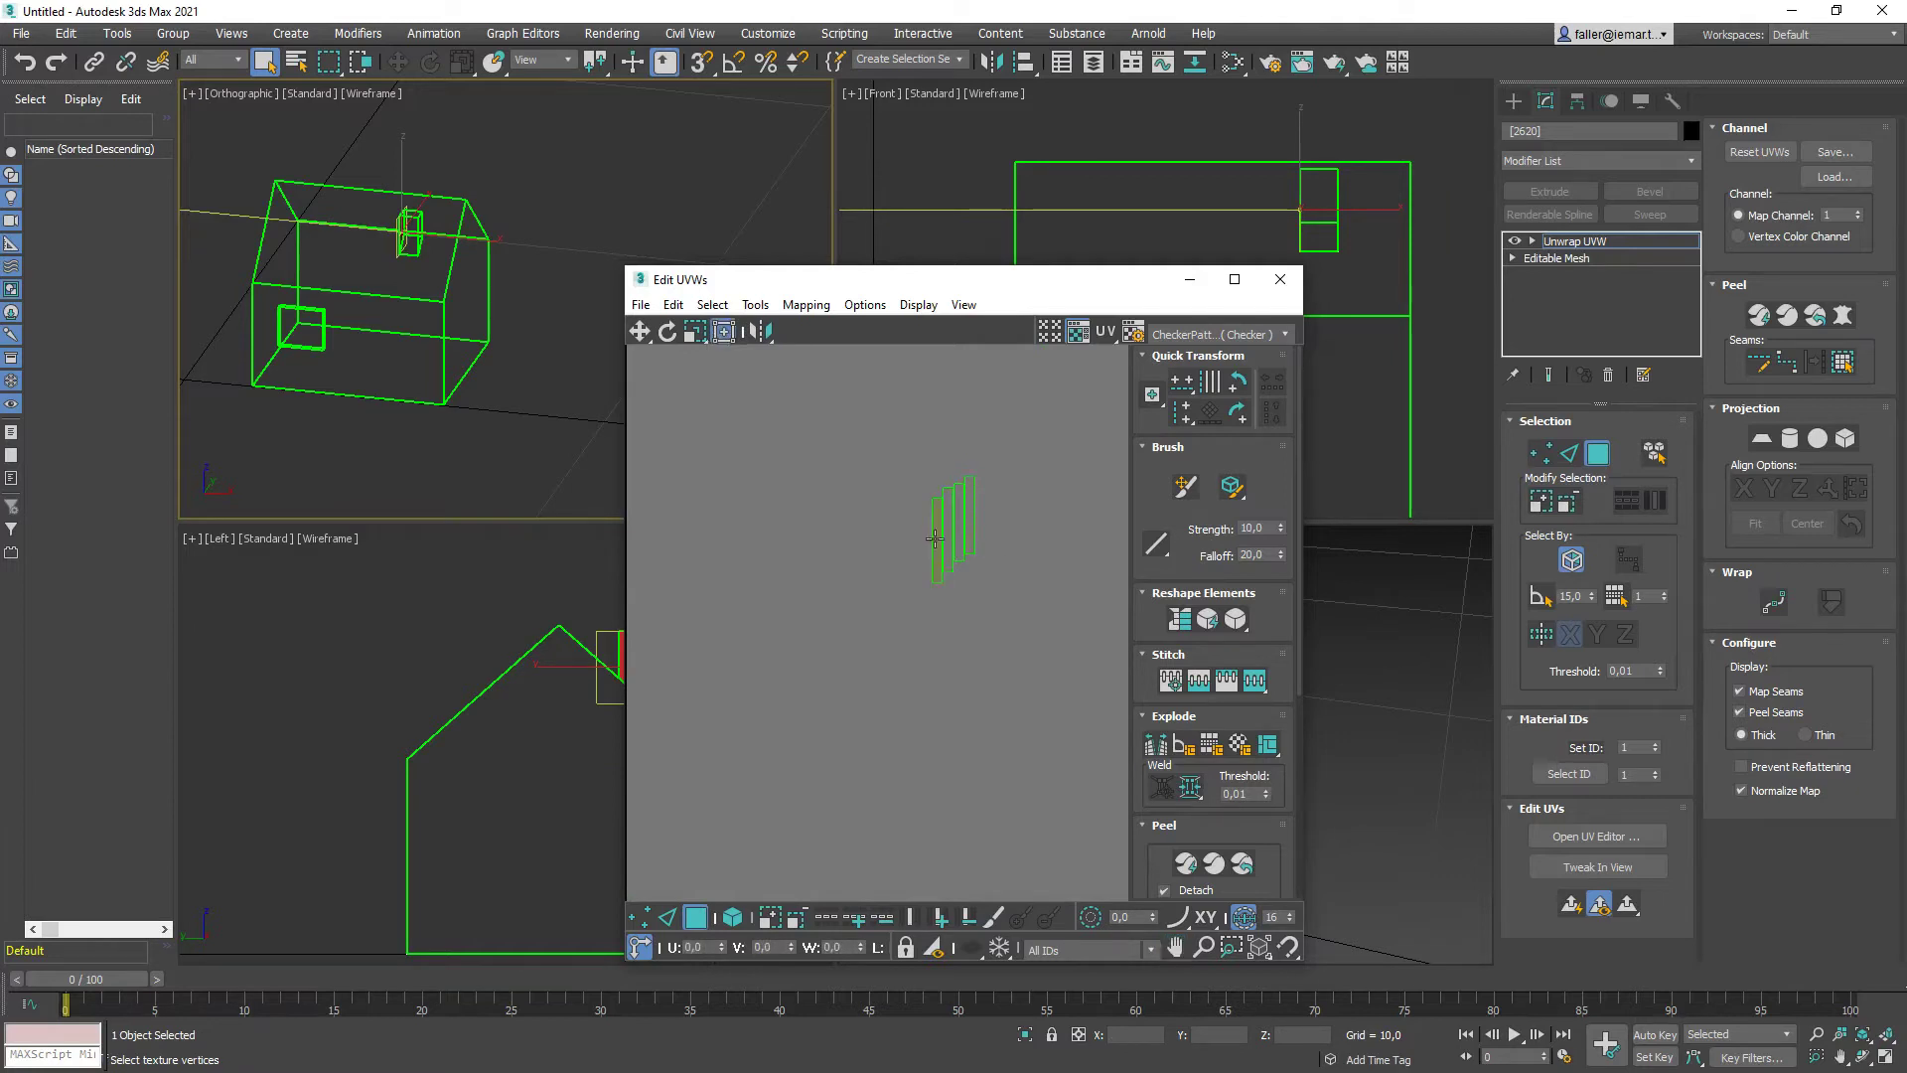
pyautogui.moveTo(1001, 452); pyautogui.dragTo(908, 652)
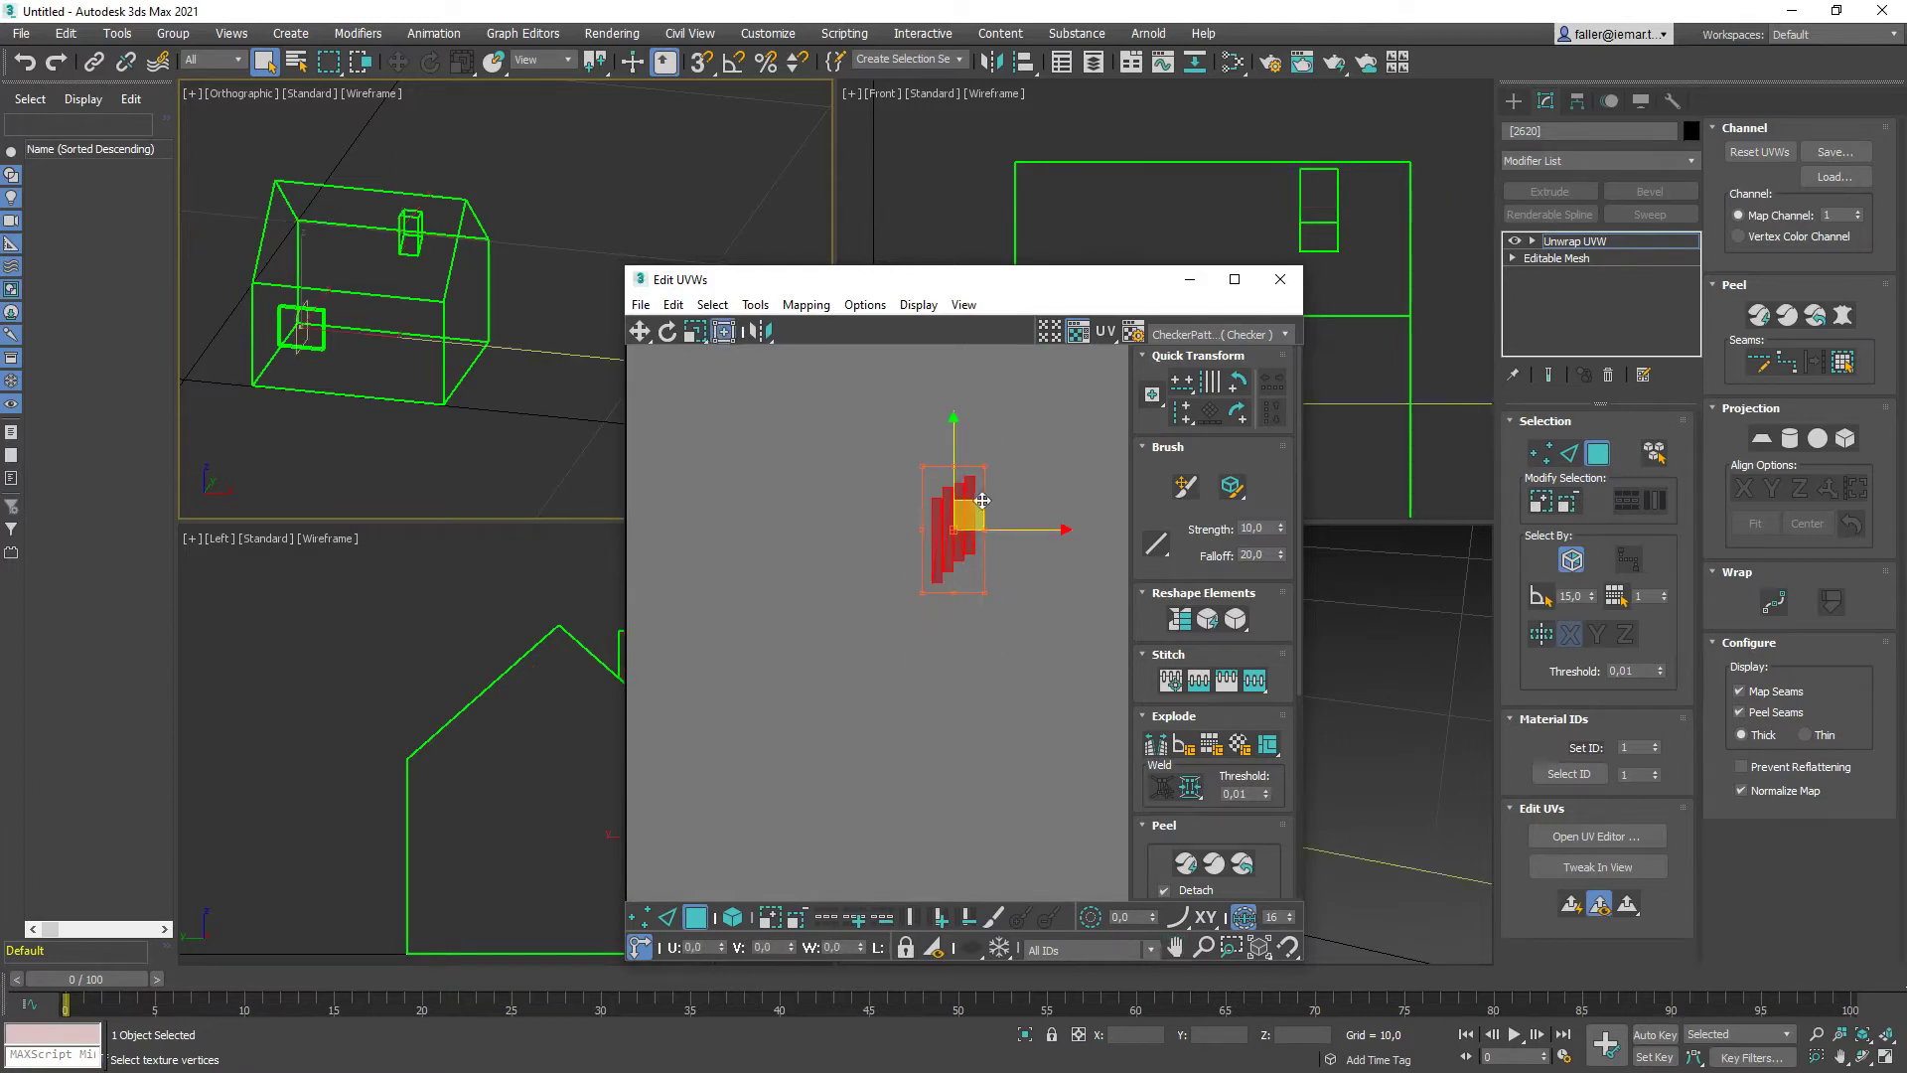
pyautogui.moveTo(982, 501); pyautogui.dragTo(825, 812)
pyautogui.moveTo(824, 812); pyautogui.dragTo(1041, 483, button='middle')
pyautogui.scroll(-4, 1041, 484)
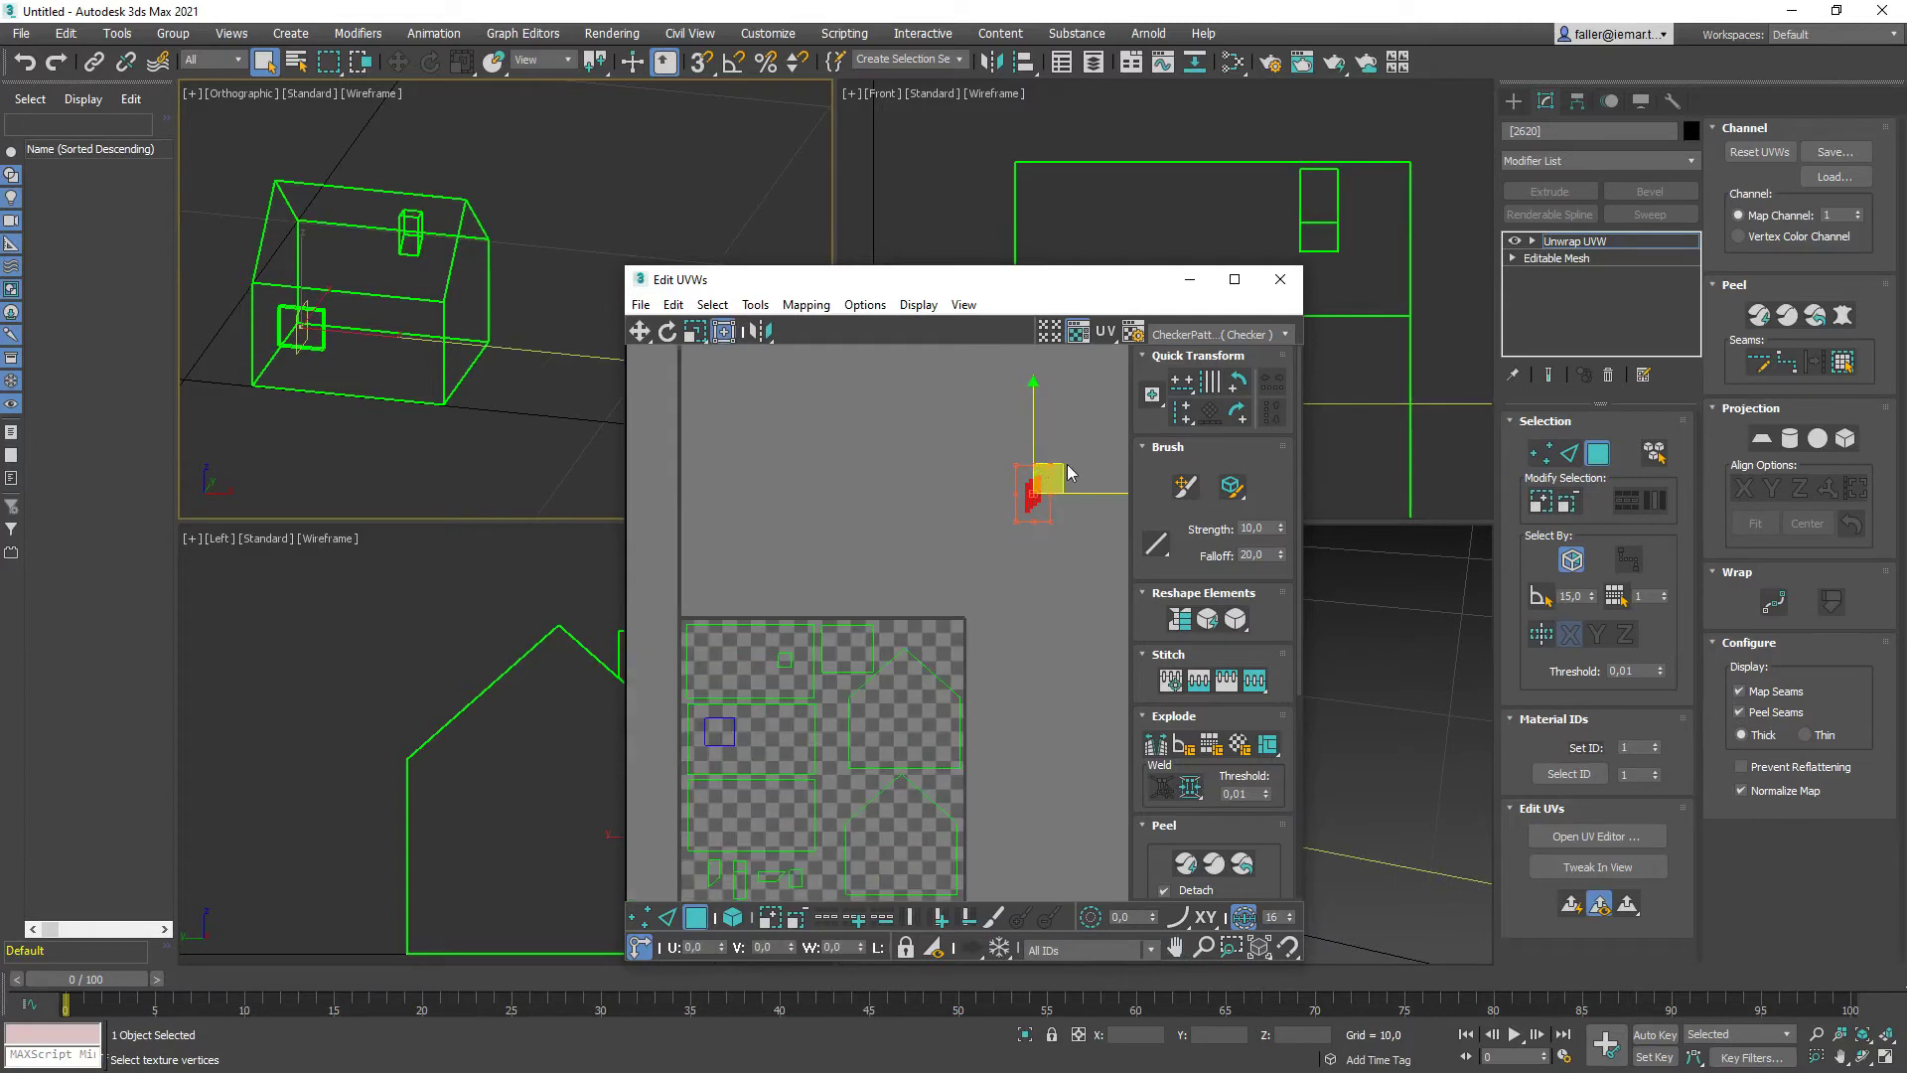
pyautogui.moveTo(1059, 465); pyautogui.dragTo(861, 770)
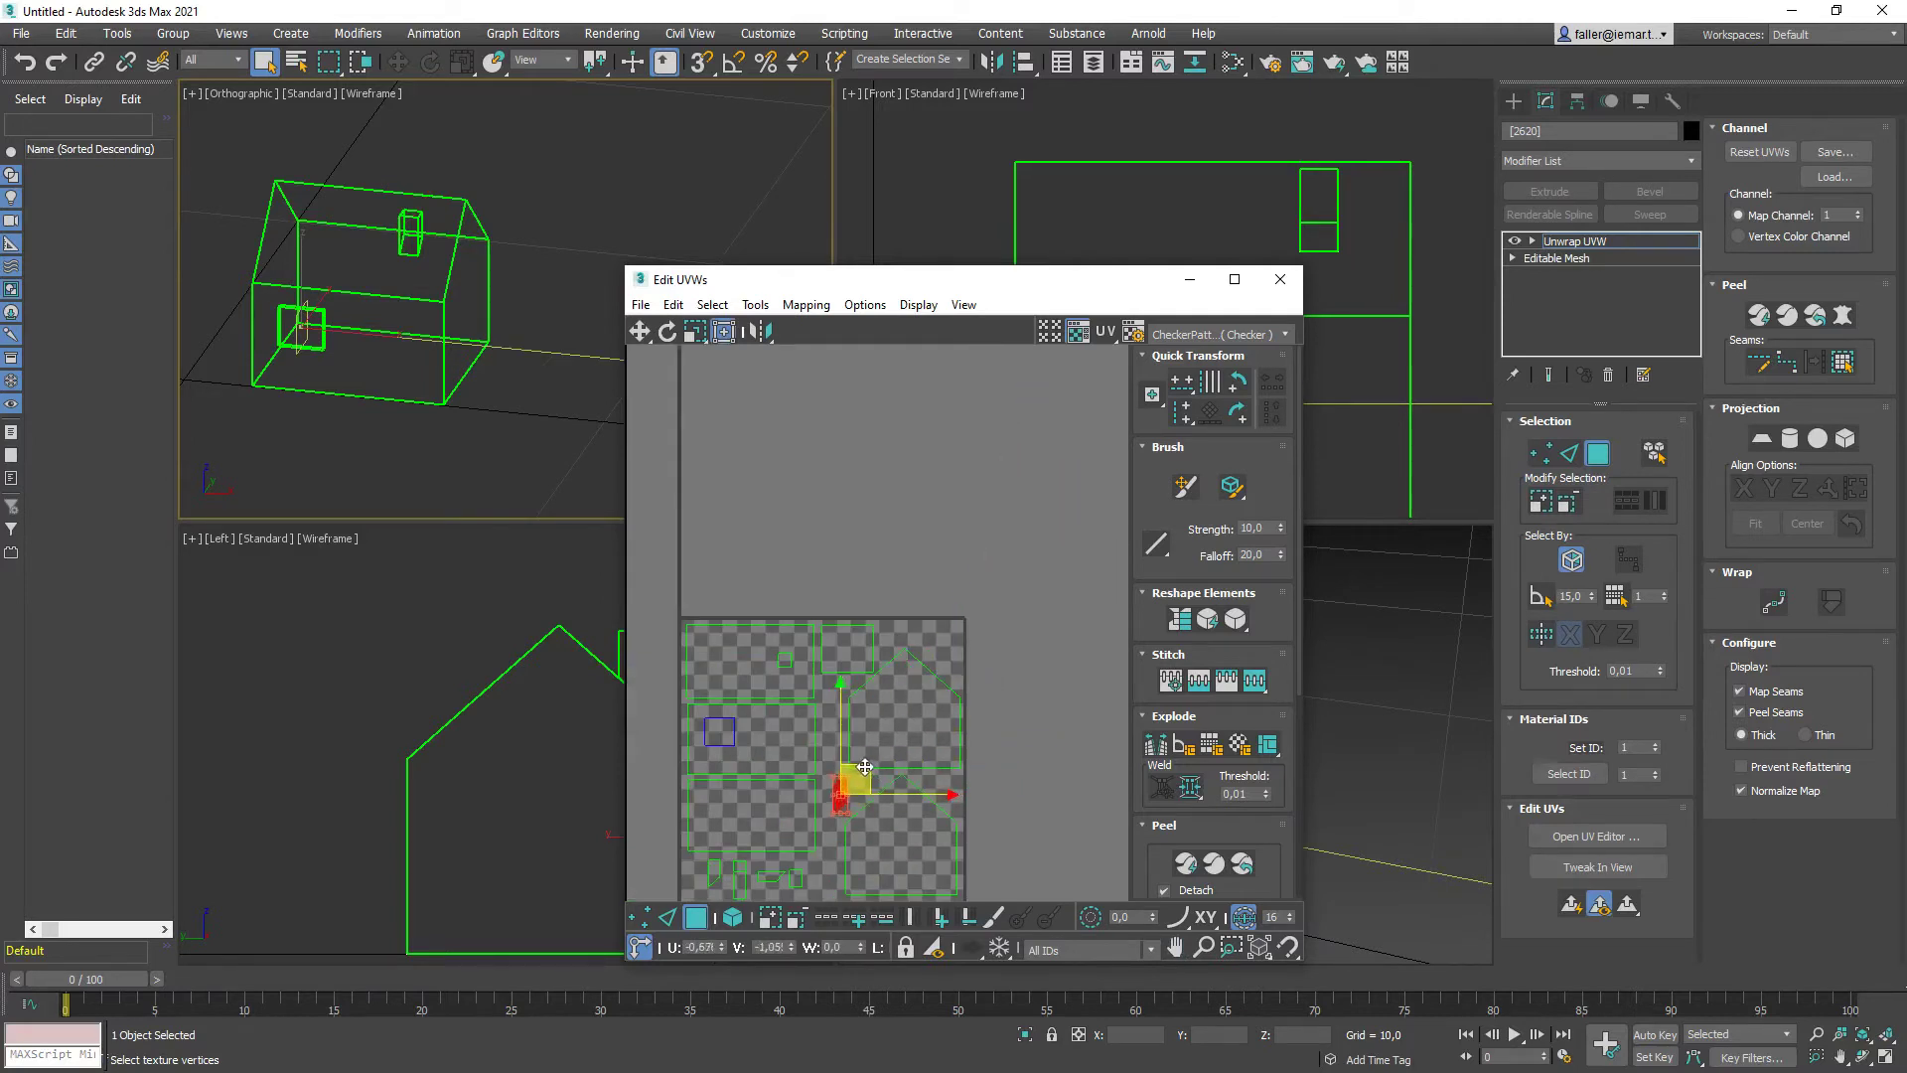
pyautogui.moveTo(861, 770); pyautogui.dragTo(1067, 507, button='middle')
# Rotate the sideways slanted chimney piece upright and place it directly beside the other slanted chimney piece
pyautogui.scroll(5, 972, 602)
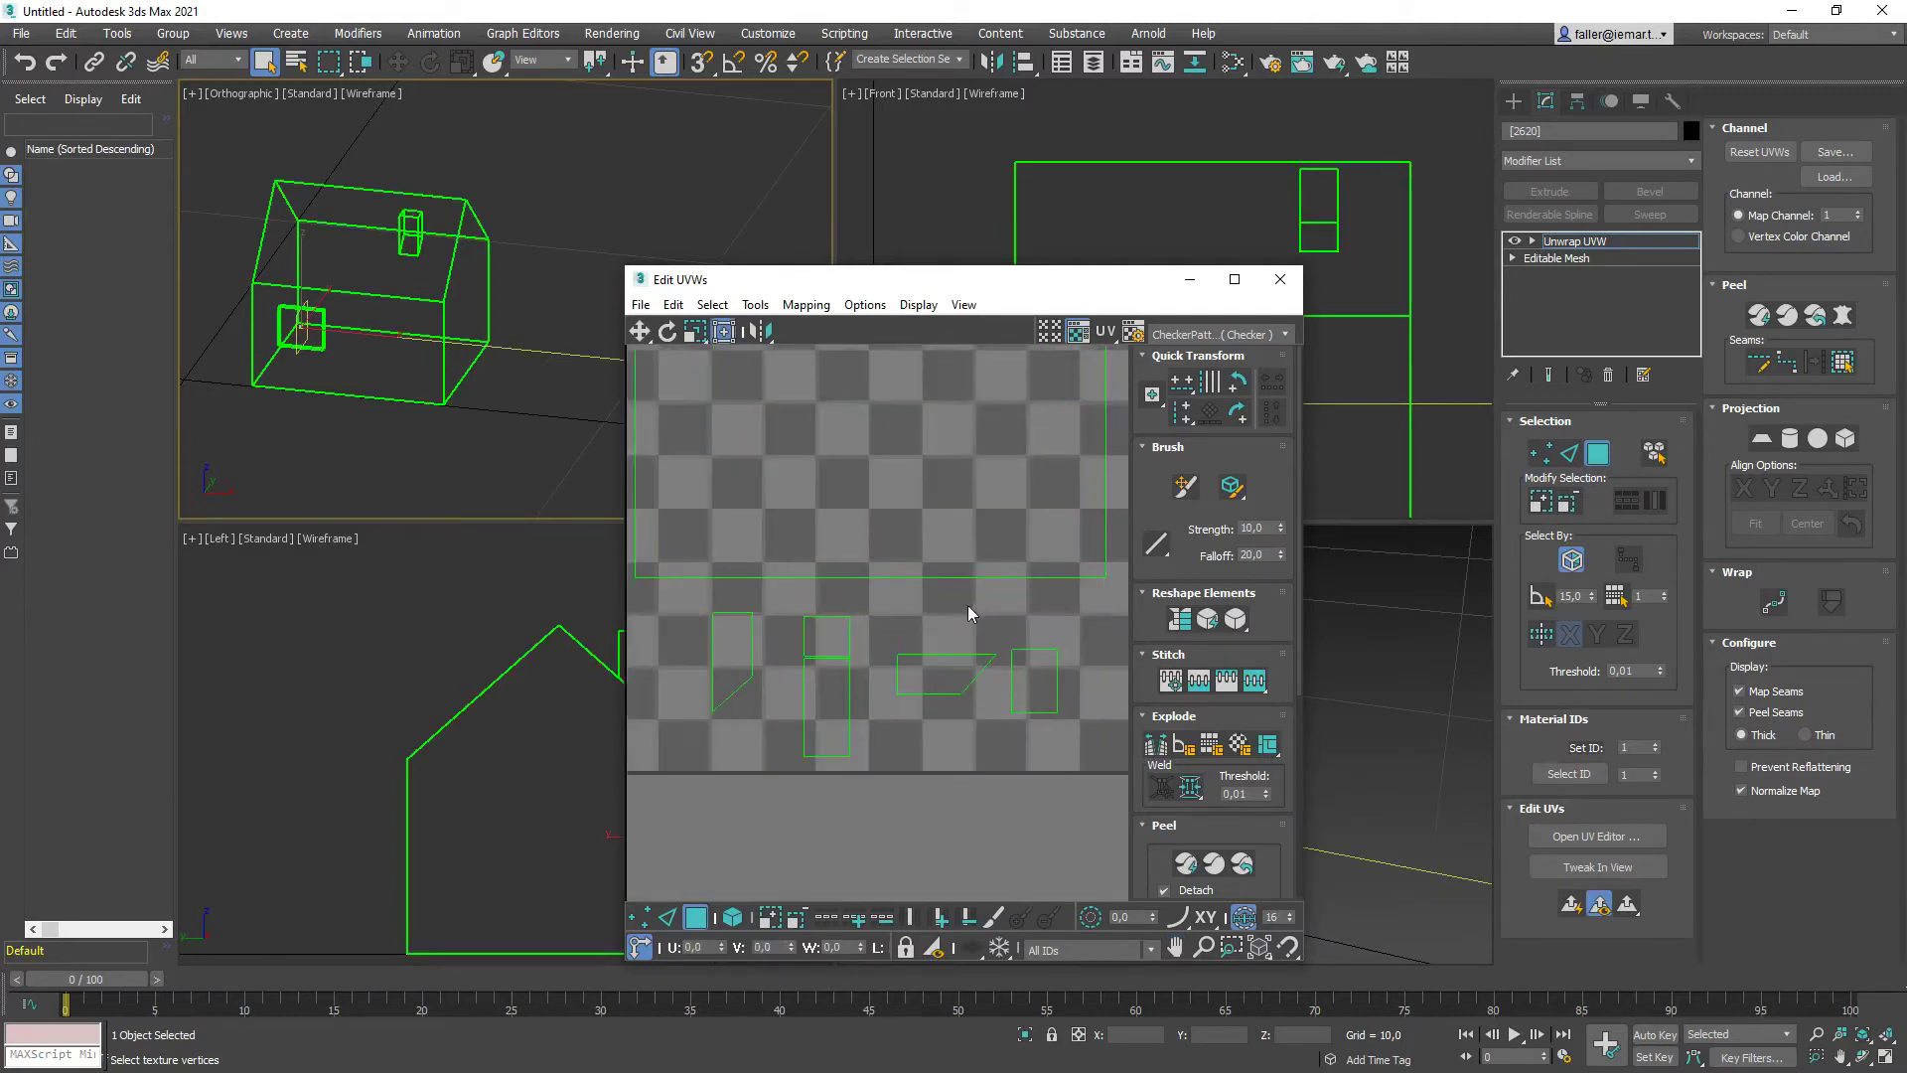
pyautogui.moveTo(967, 605); pyautogui.dragTo(983, 568, button='middle')
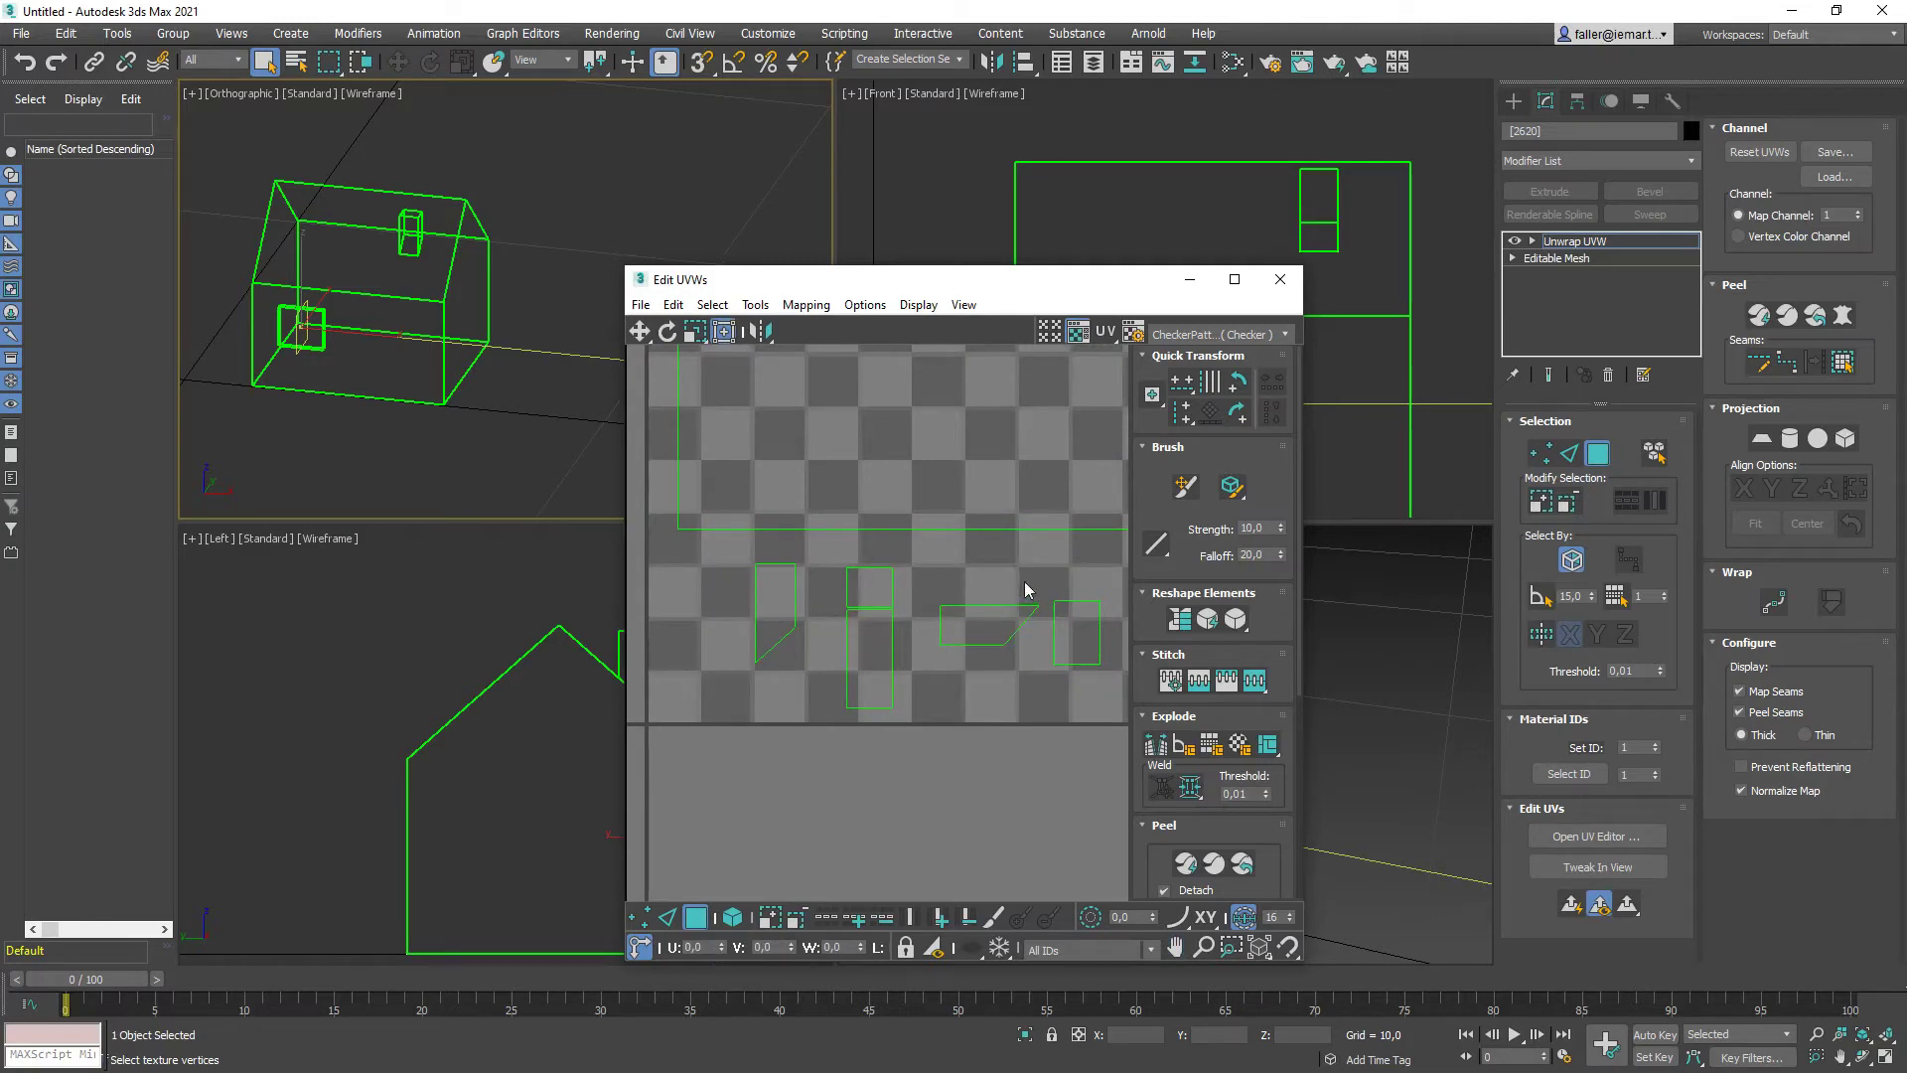
pyautogui.moveTo(1004, 610); pyautogui.dragTo(907, 673)
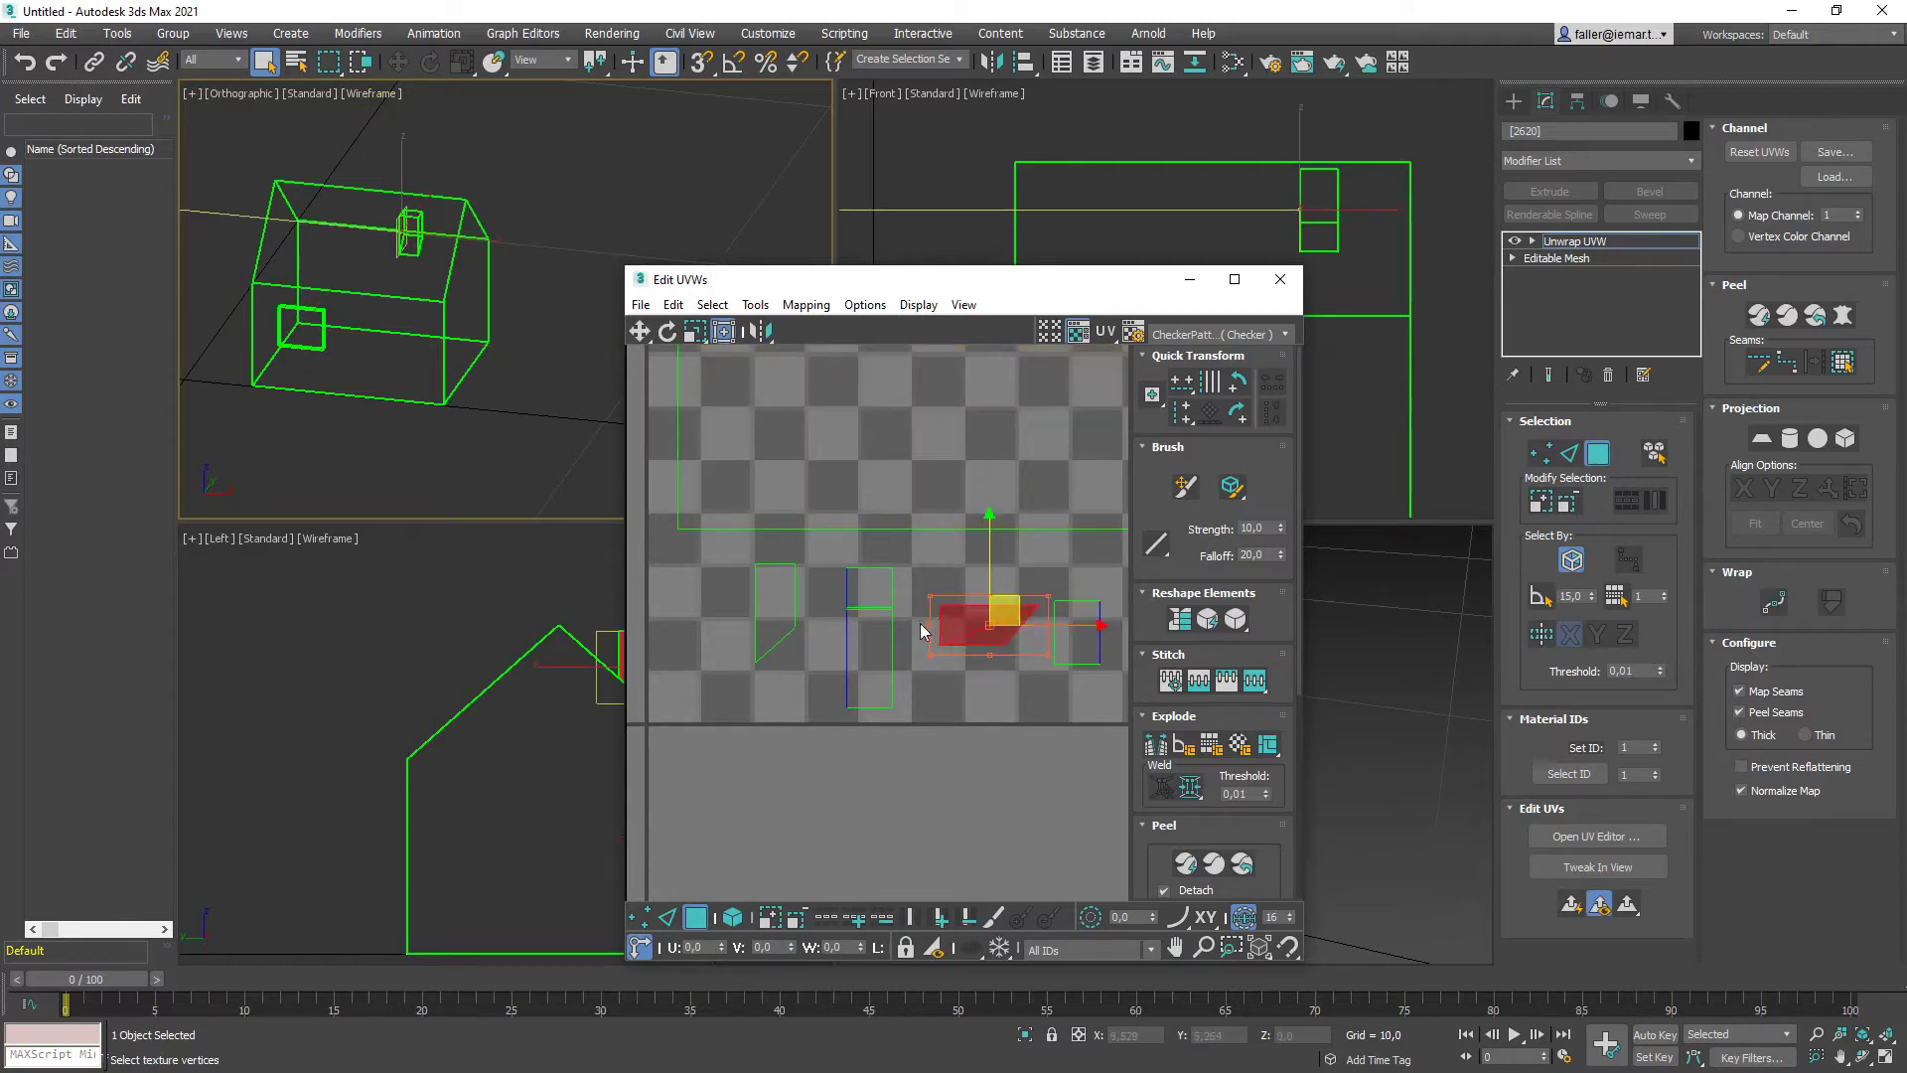
pyautogui.moveTo(928, 622); pyautogui.dragTo(1004, 449)
pyautogui.moveTo(1009, 610); pyautogui.dragTo(736, 596)
# Separate the small rectangular chimney piece above the tall one and place the remaining rectangular piece beside the tall piece
pyautogui.moveTo(899, 594); pyautogui.dragTo(889, 563)
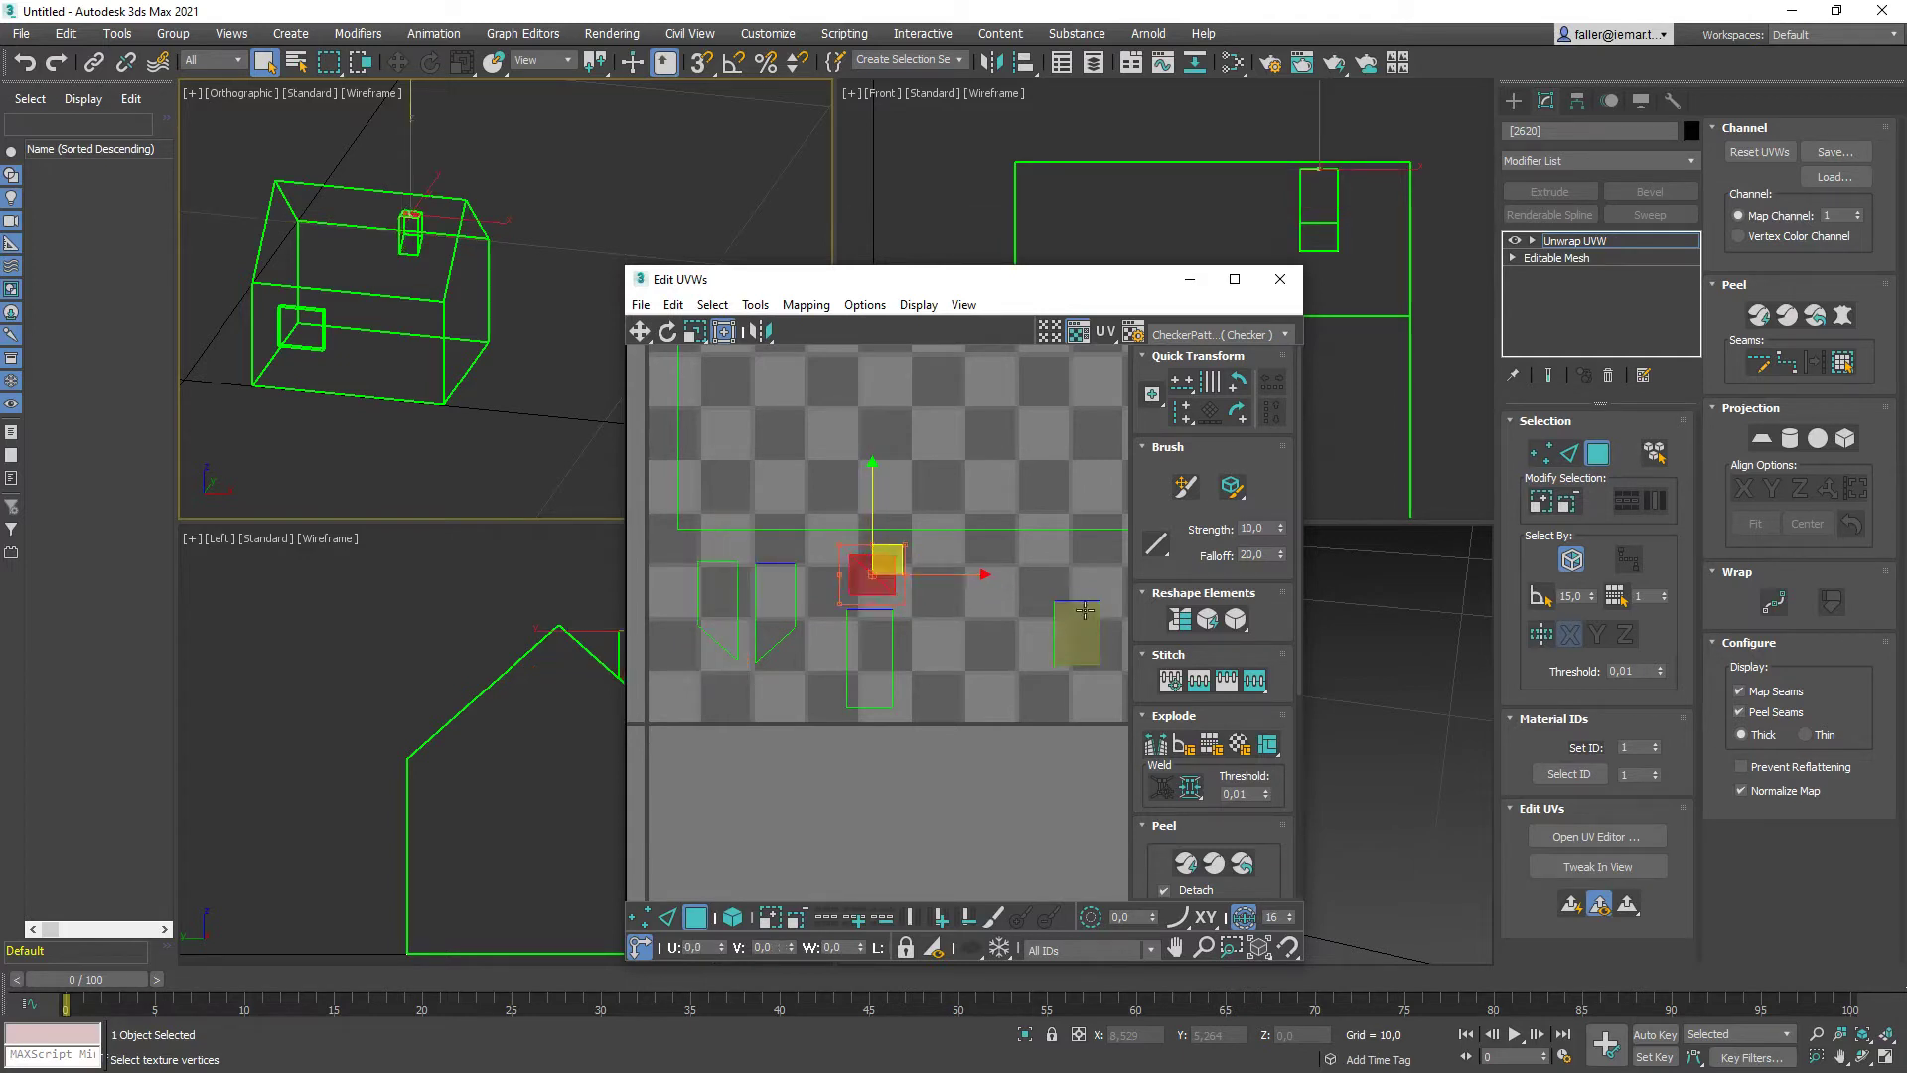
pyautogui.moveTo(1057, 629); pyautogui.dragTo(955, 653)
pyautogui.click(1006, 624)
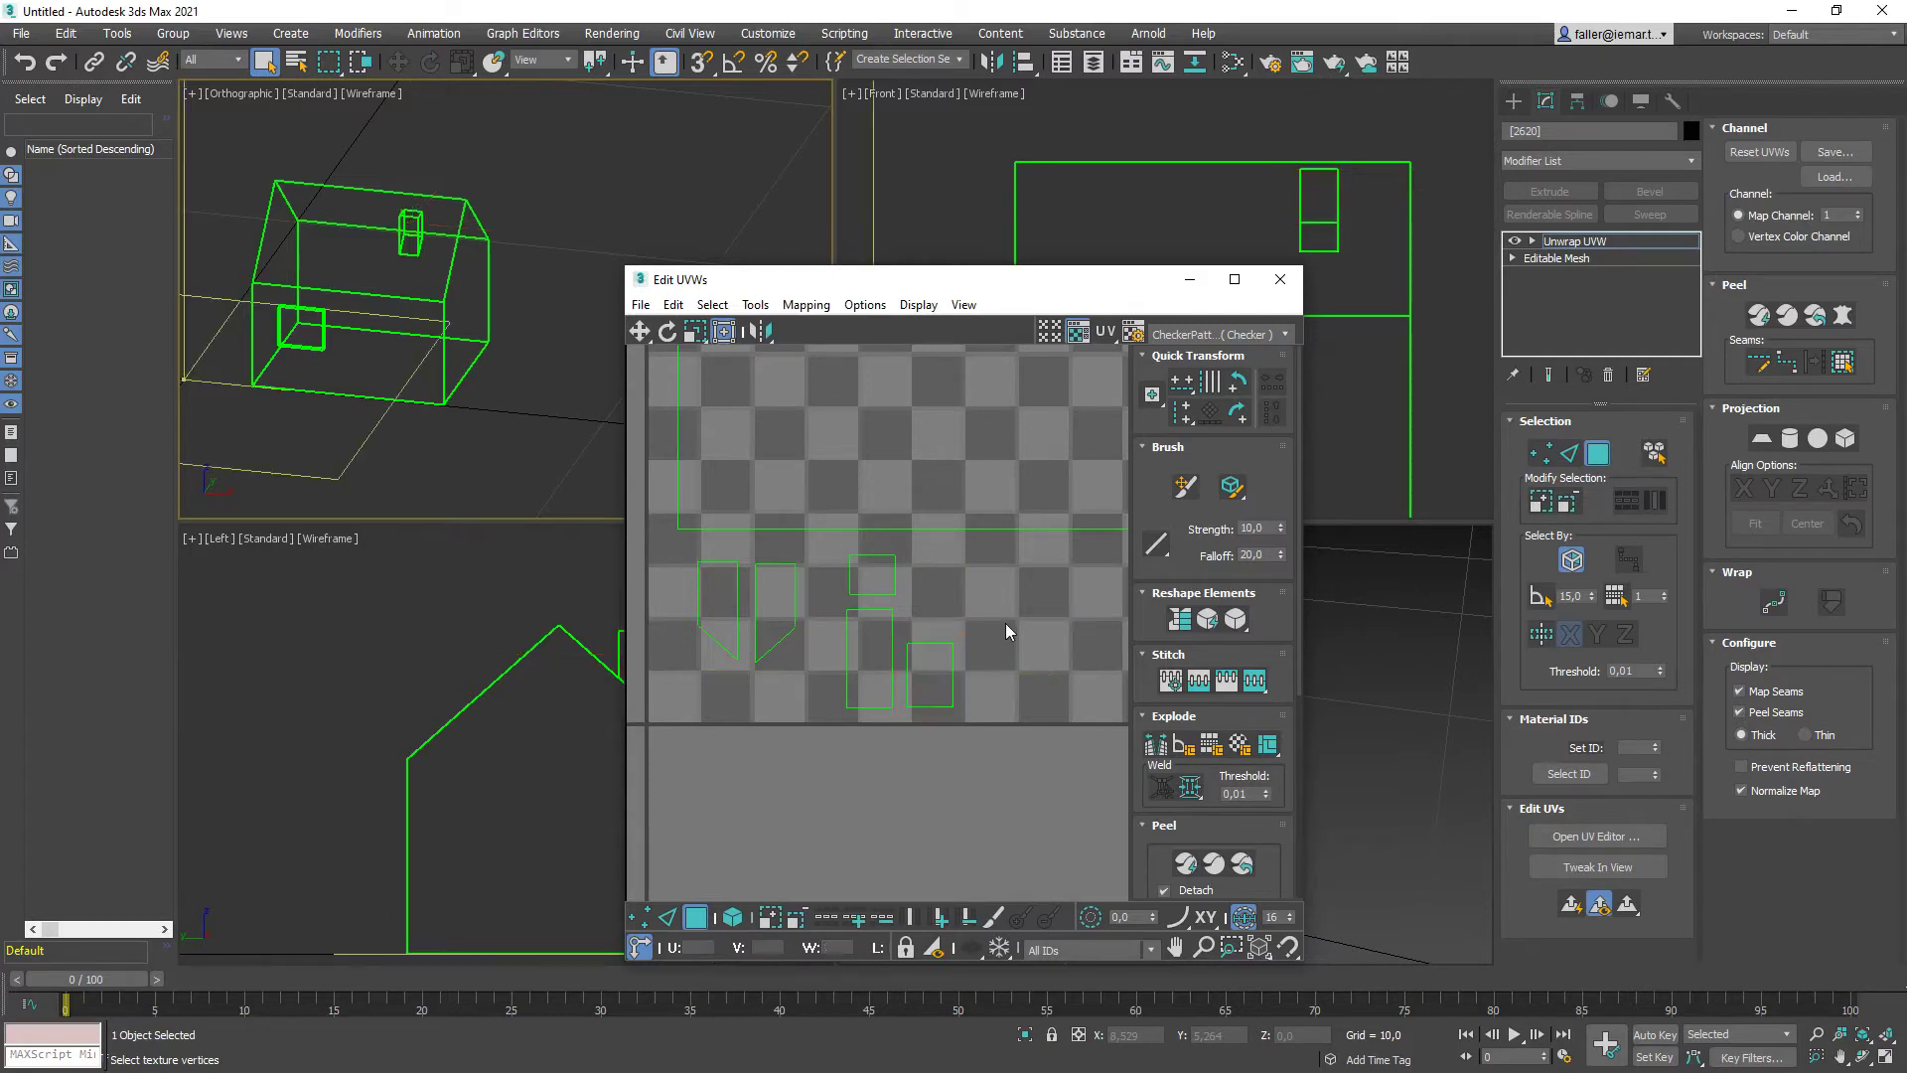
pyautogui.scroll(-5, 1021, 638)
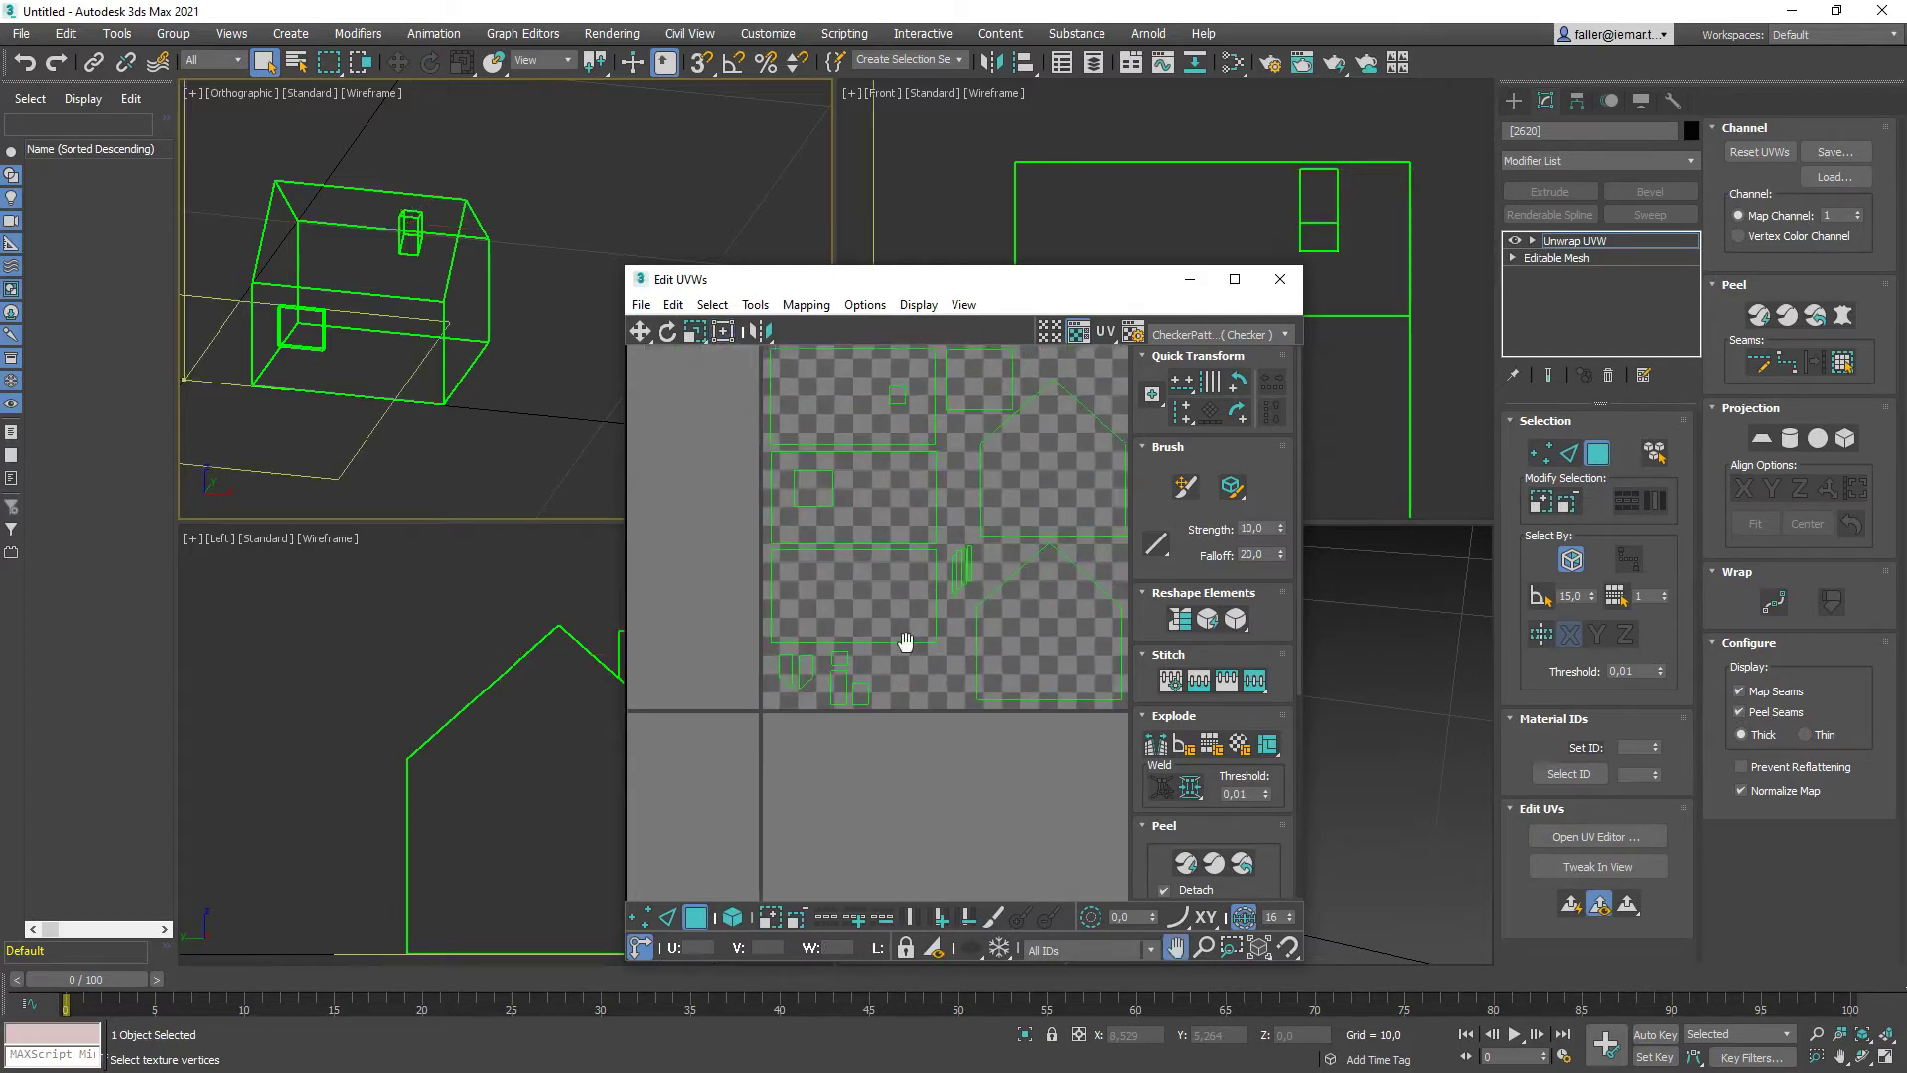
pyautogui.moveTo(906, 635); pyautogui.dragTo(836, 698, button='middle')
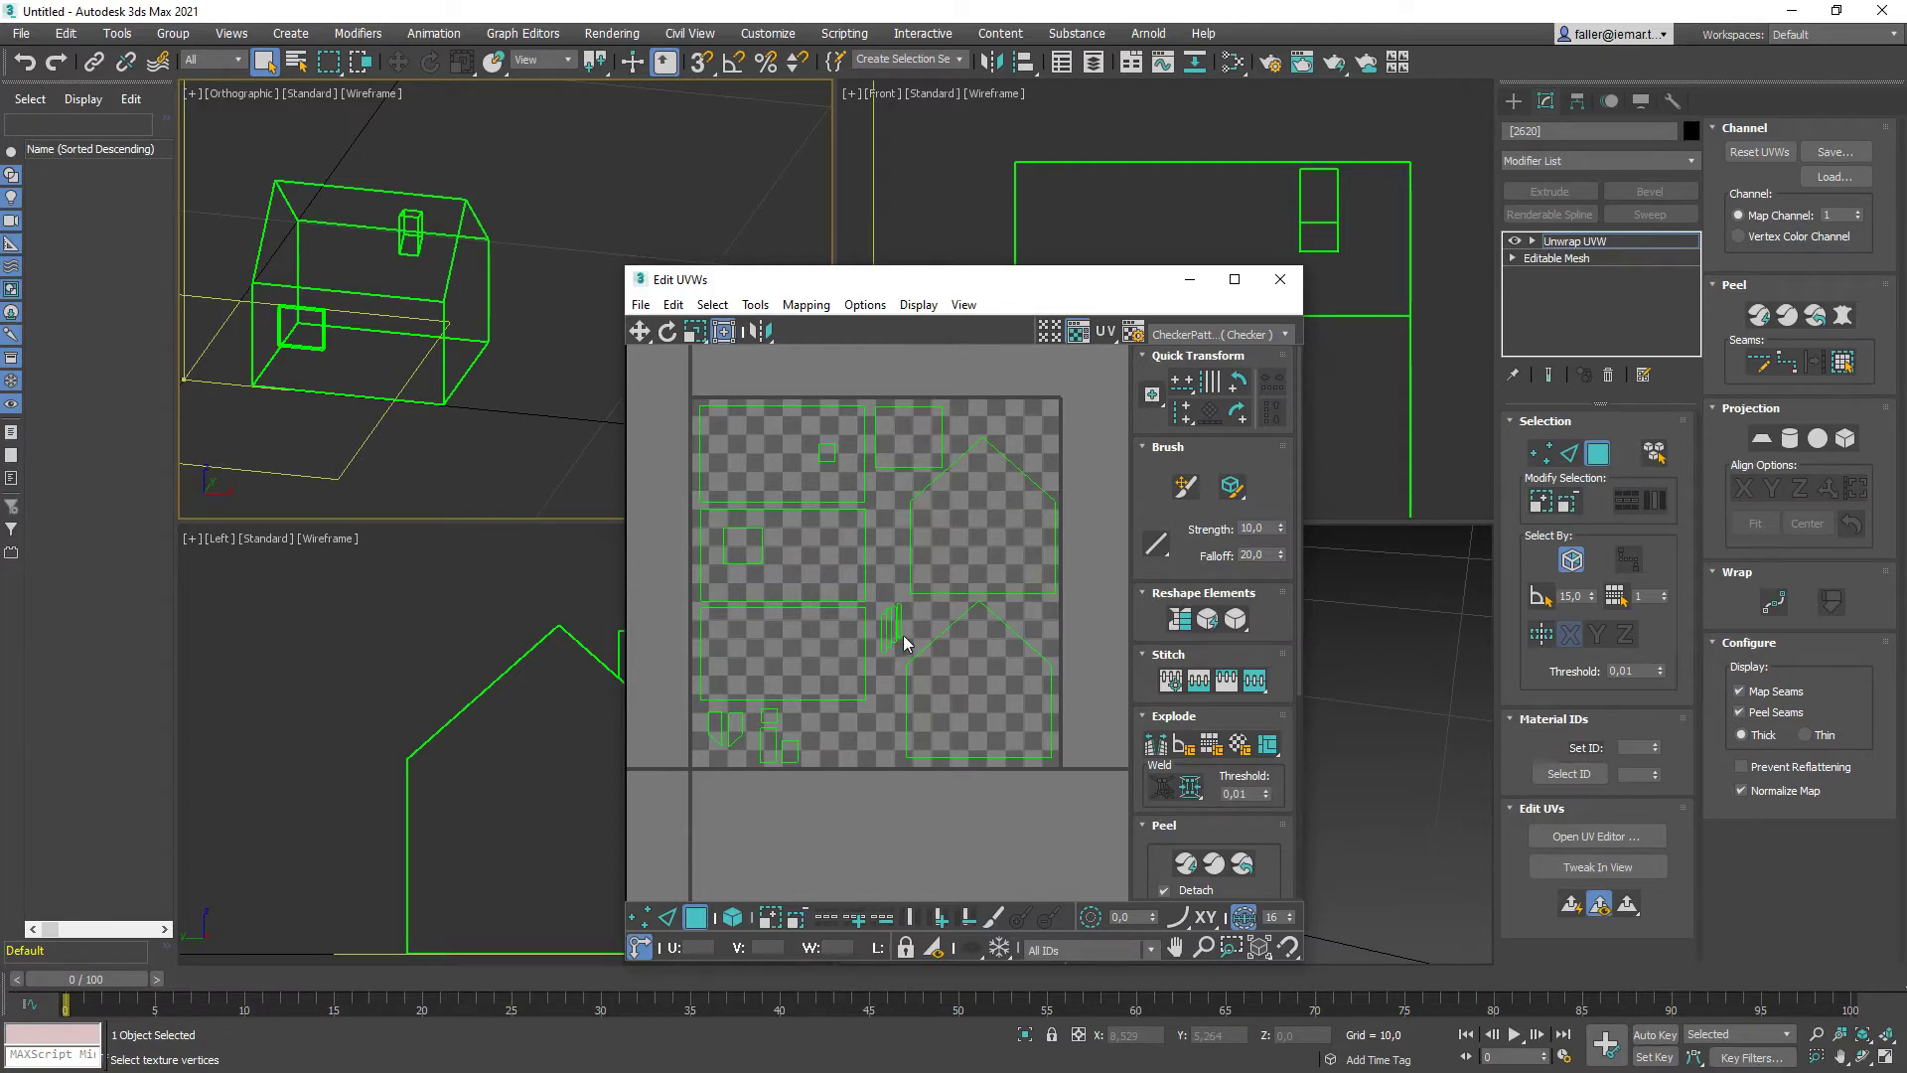
# Move the UV editor clear of the perspective view and open the settings for rendering a UVW template
pyautogui.moveTo(1034, 294)
pyautogui.mouseDown()
pyautogui.moveTo(651, 188)
pyautogui.moveTo(656, 157)
pyautogui.mouseUp()
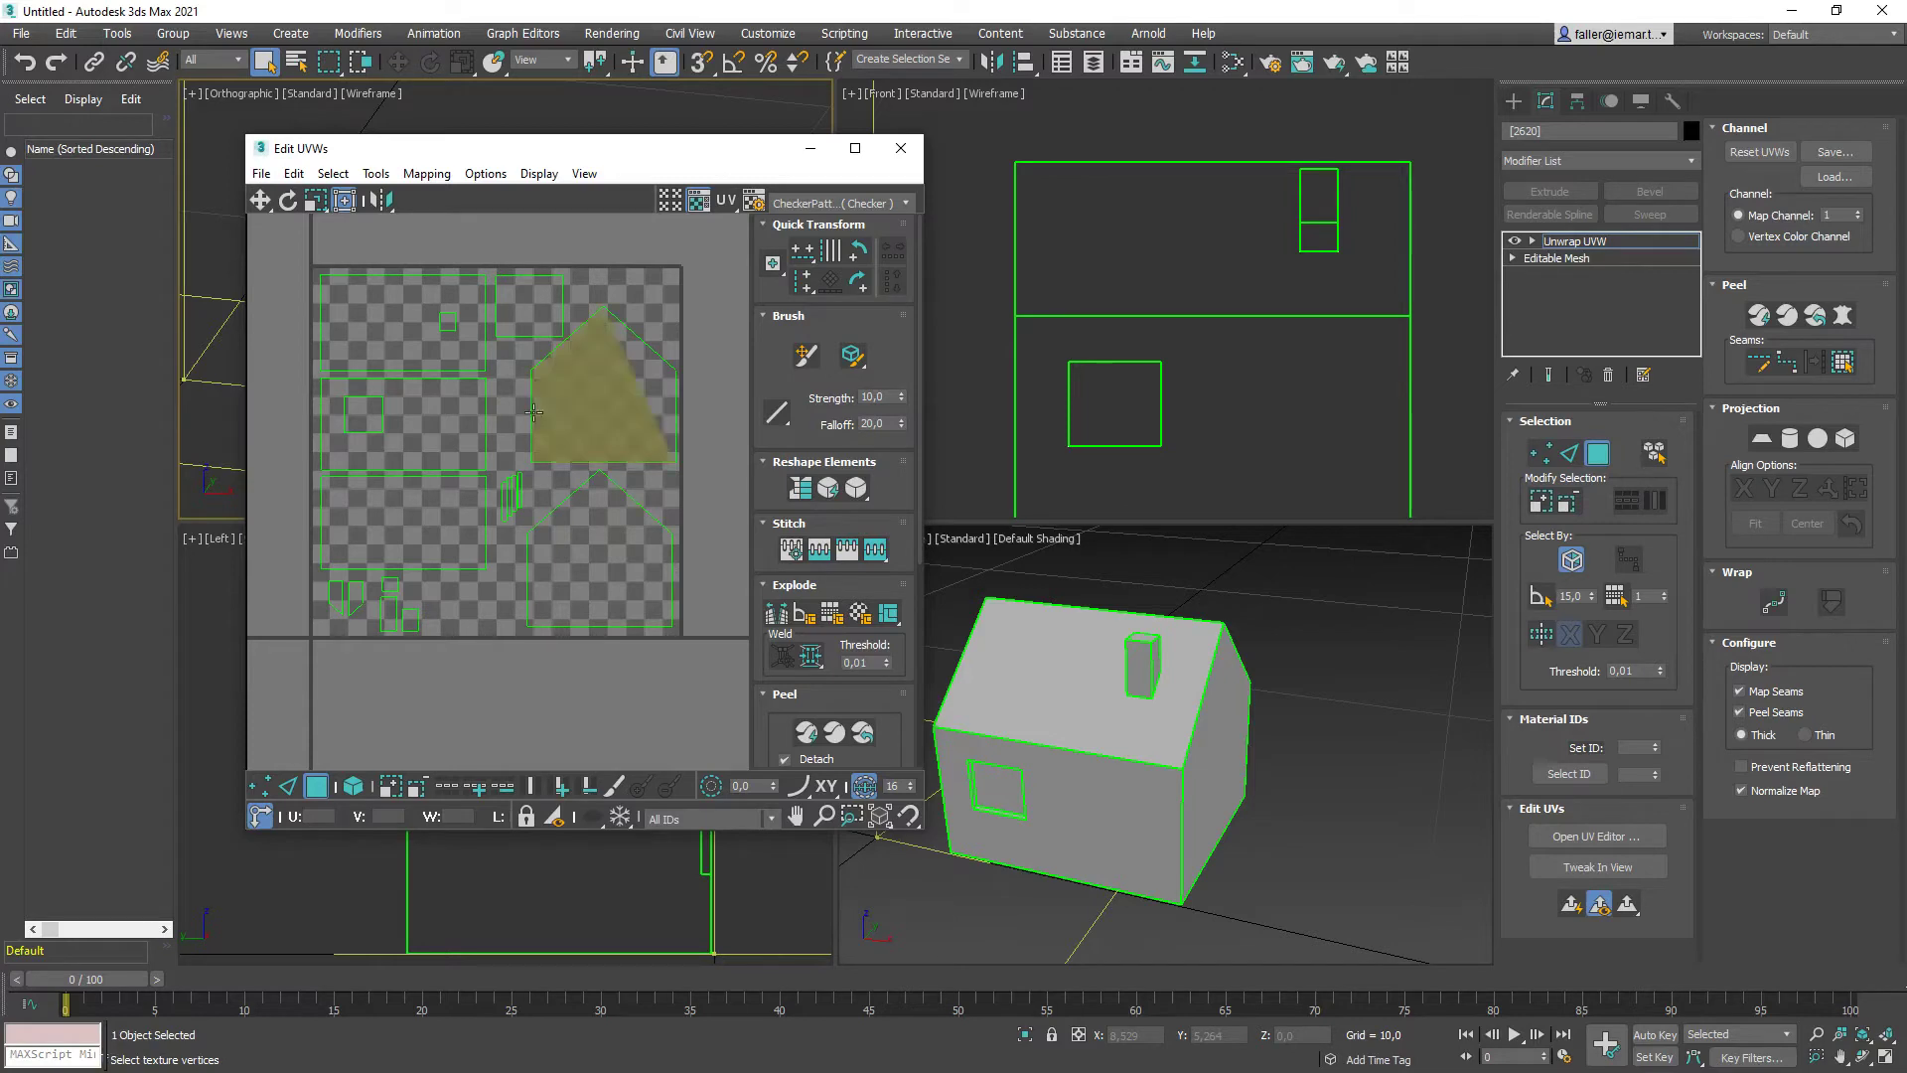
pyautogui.click(374, 175)
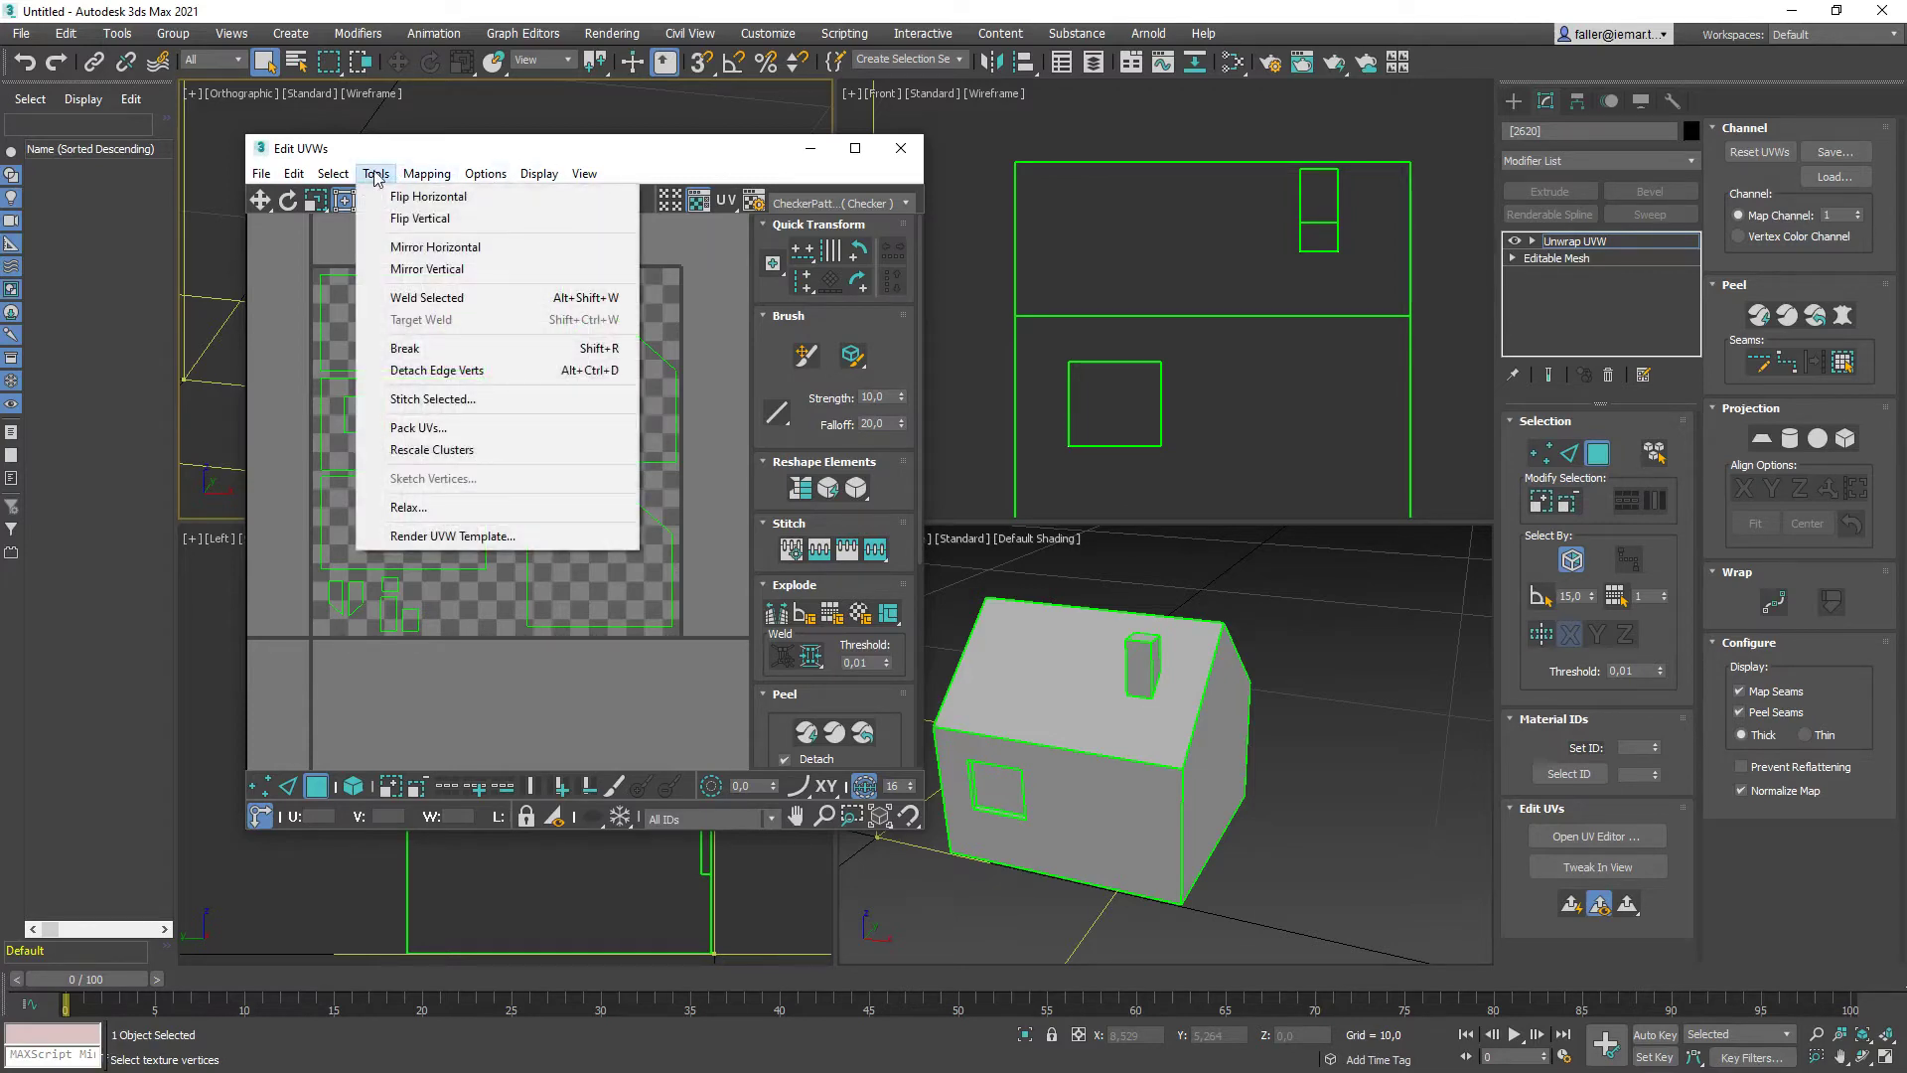
pyautogui.moveTo(418, 153); pyautogui.dragTo(371, 145)
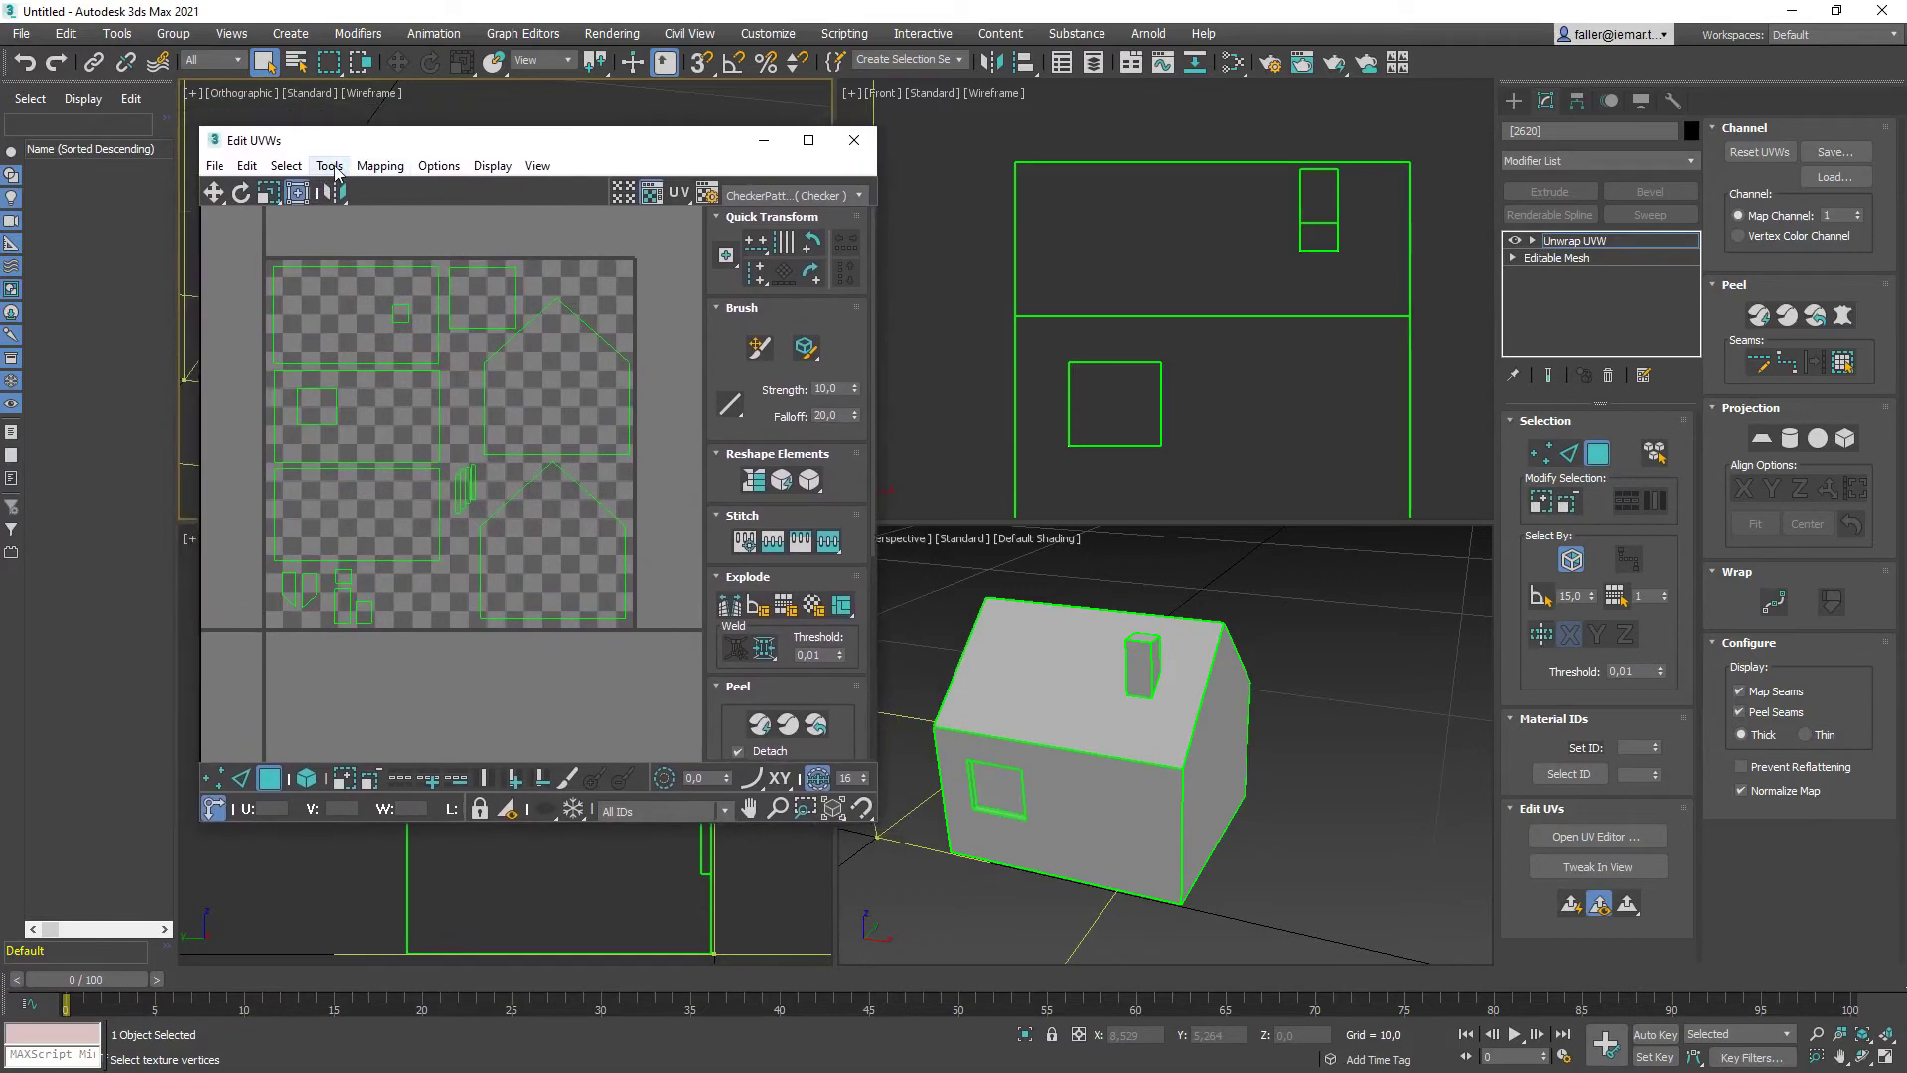
pyautogui.click(329, 167)
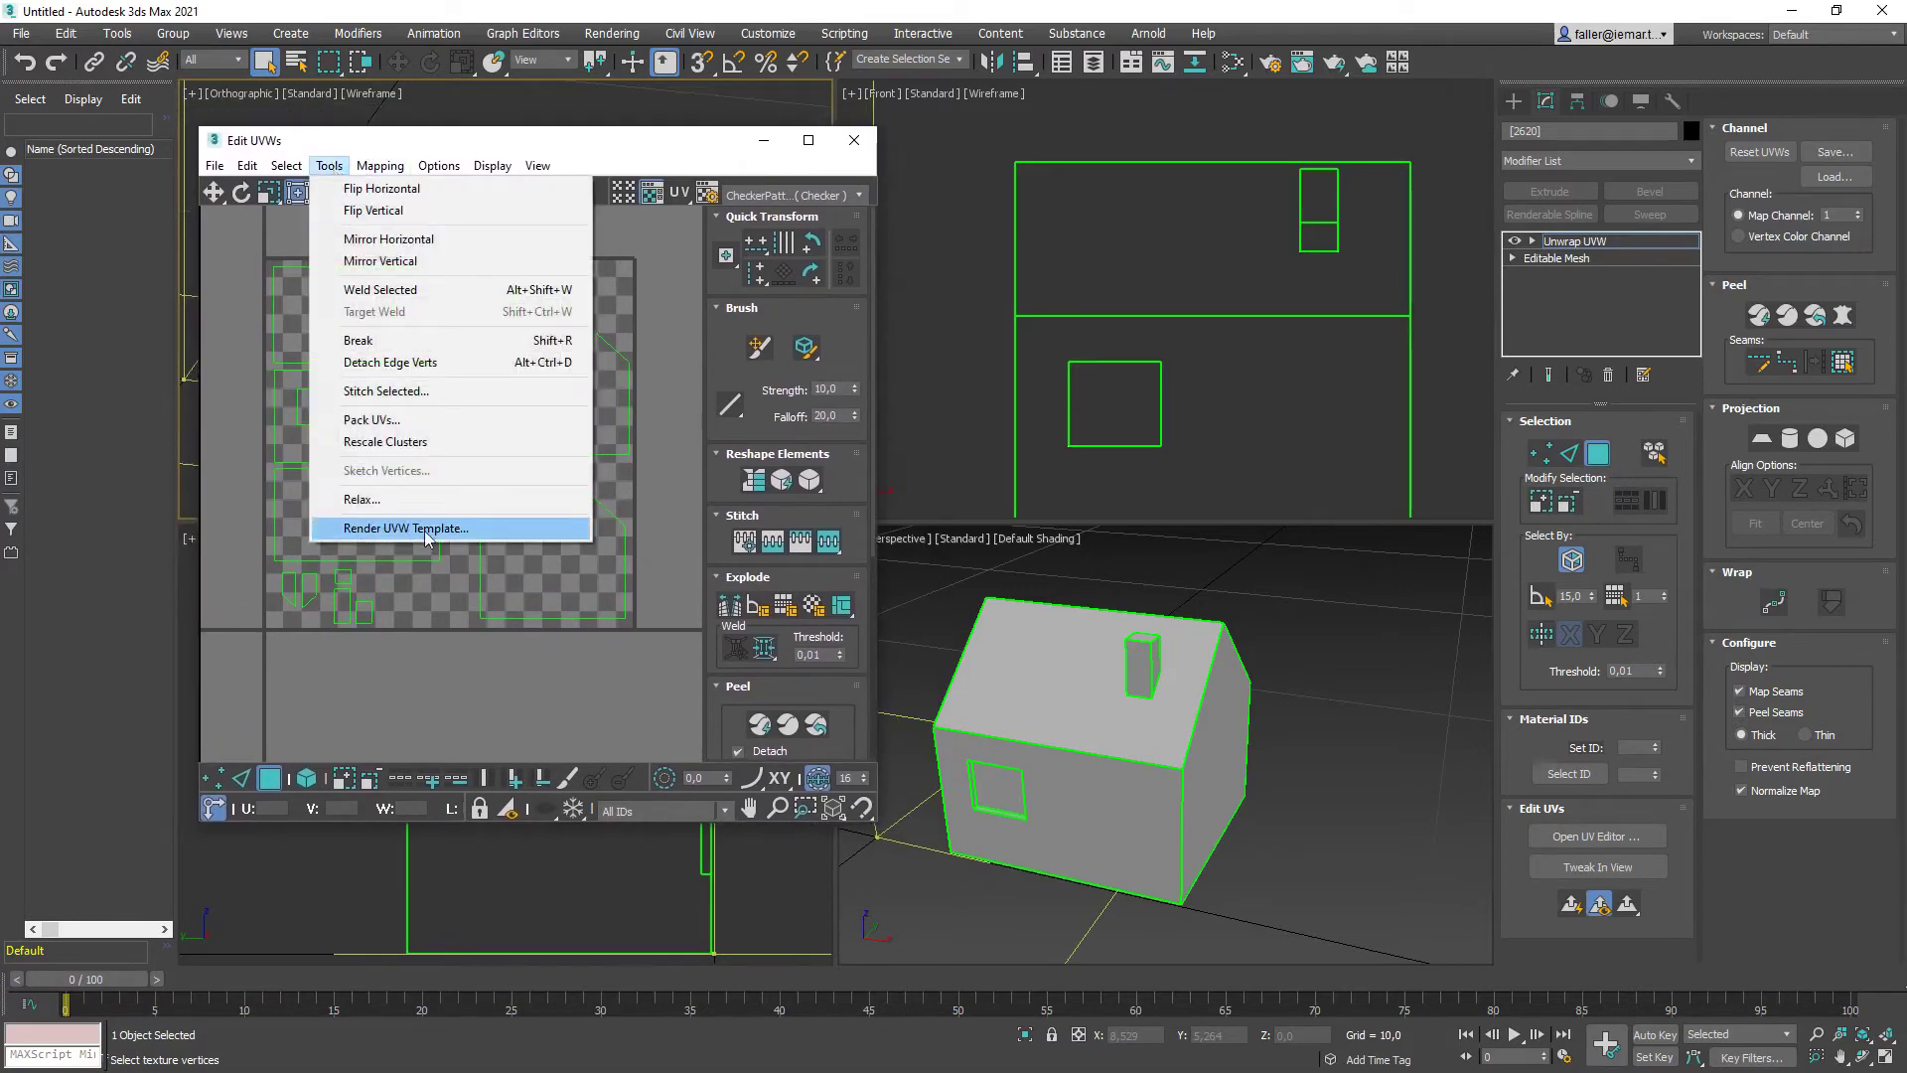
pyautogui.click(443, 130)
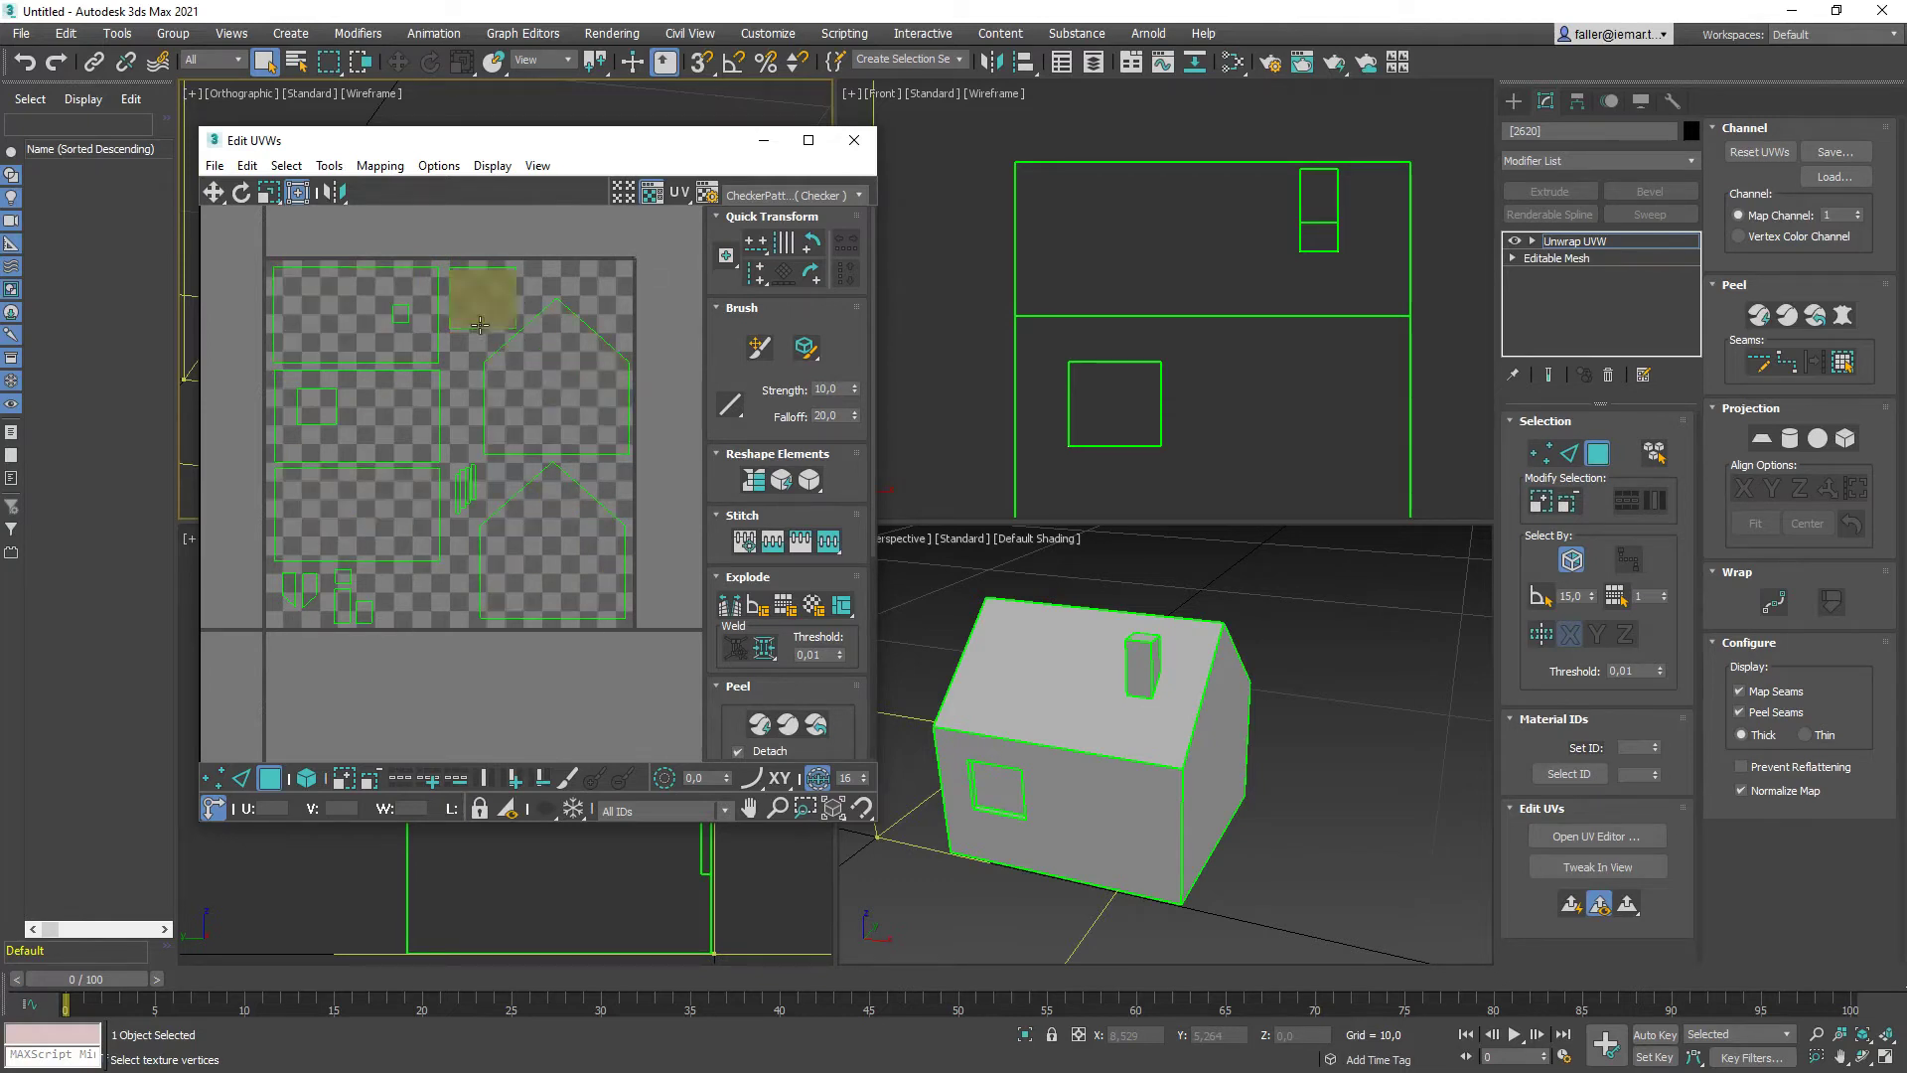
pyautogui.click(328, 166)
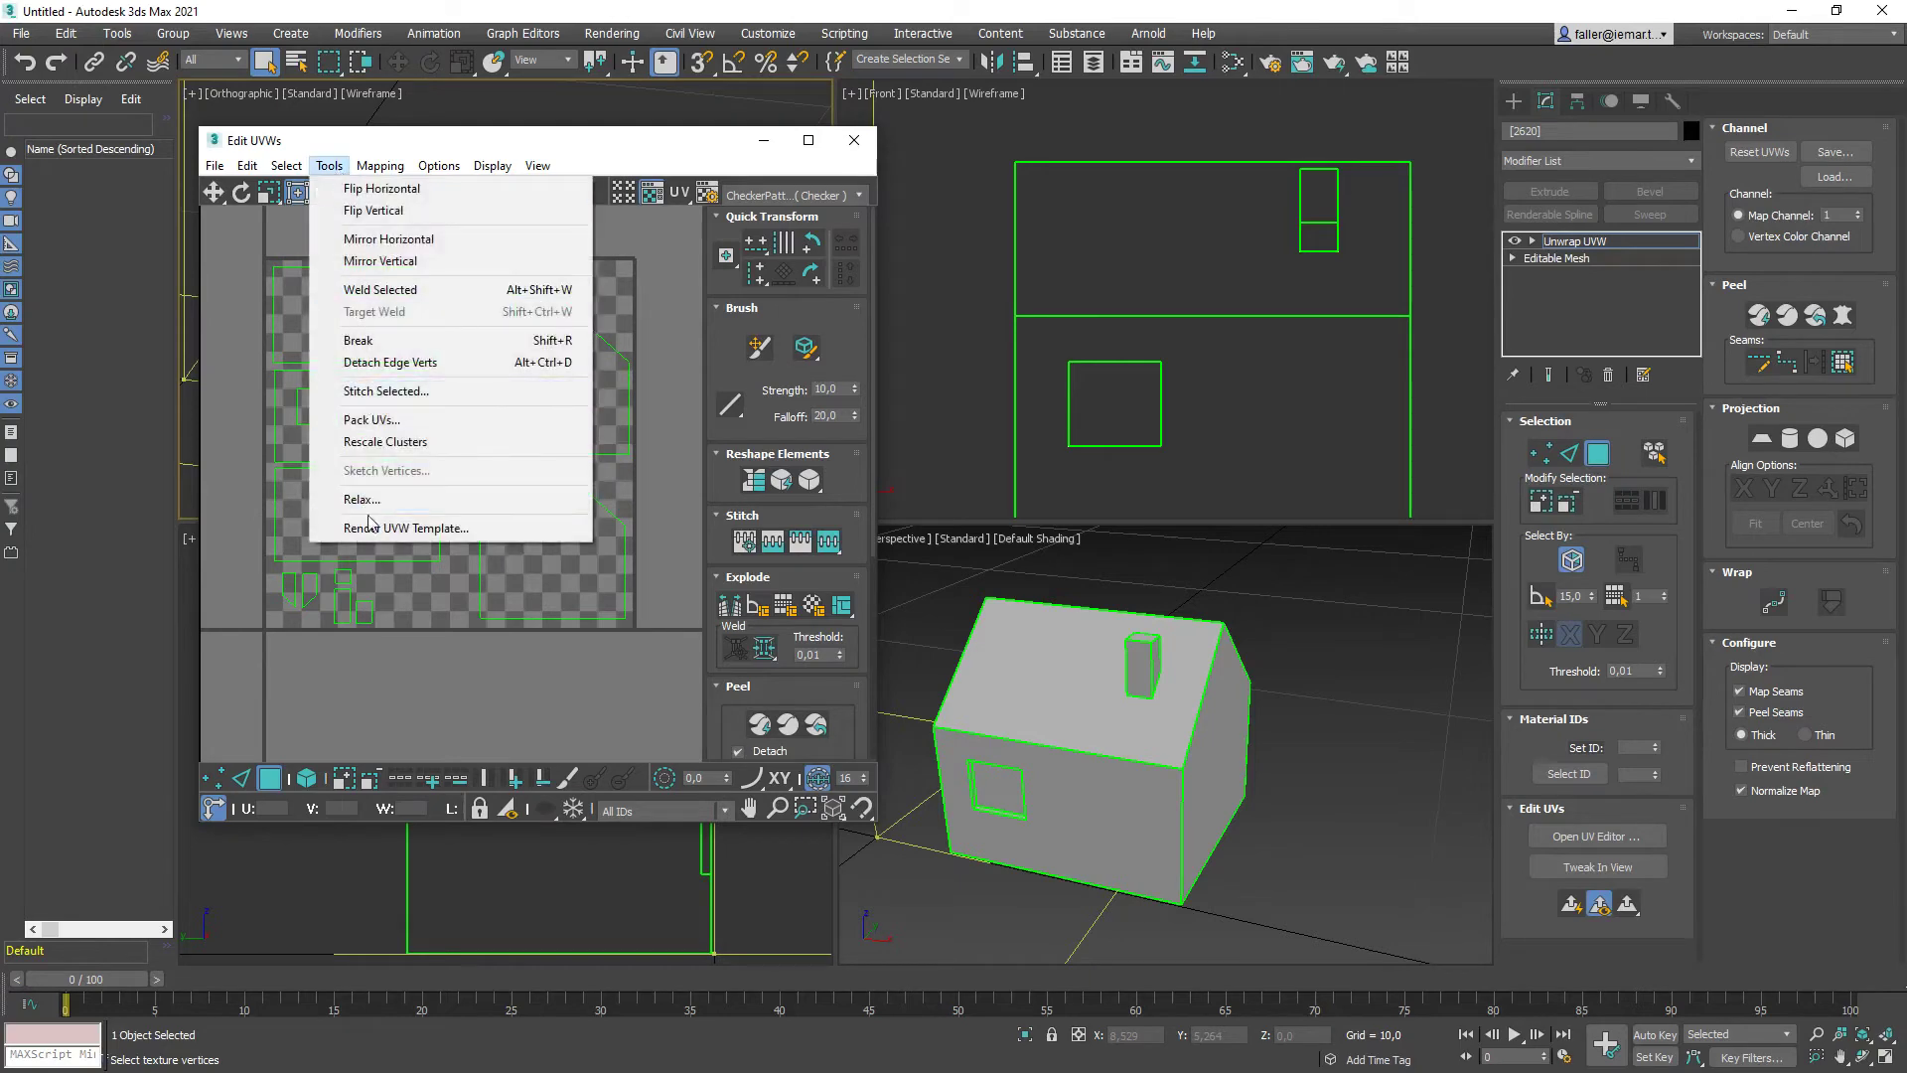
pyautogui.click(437, 529)
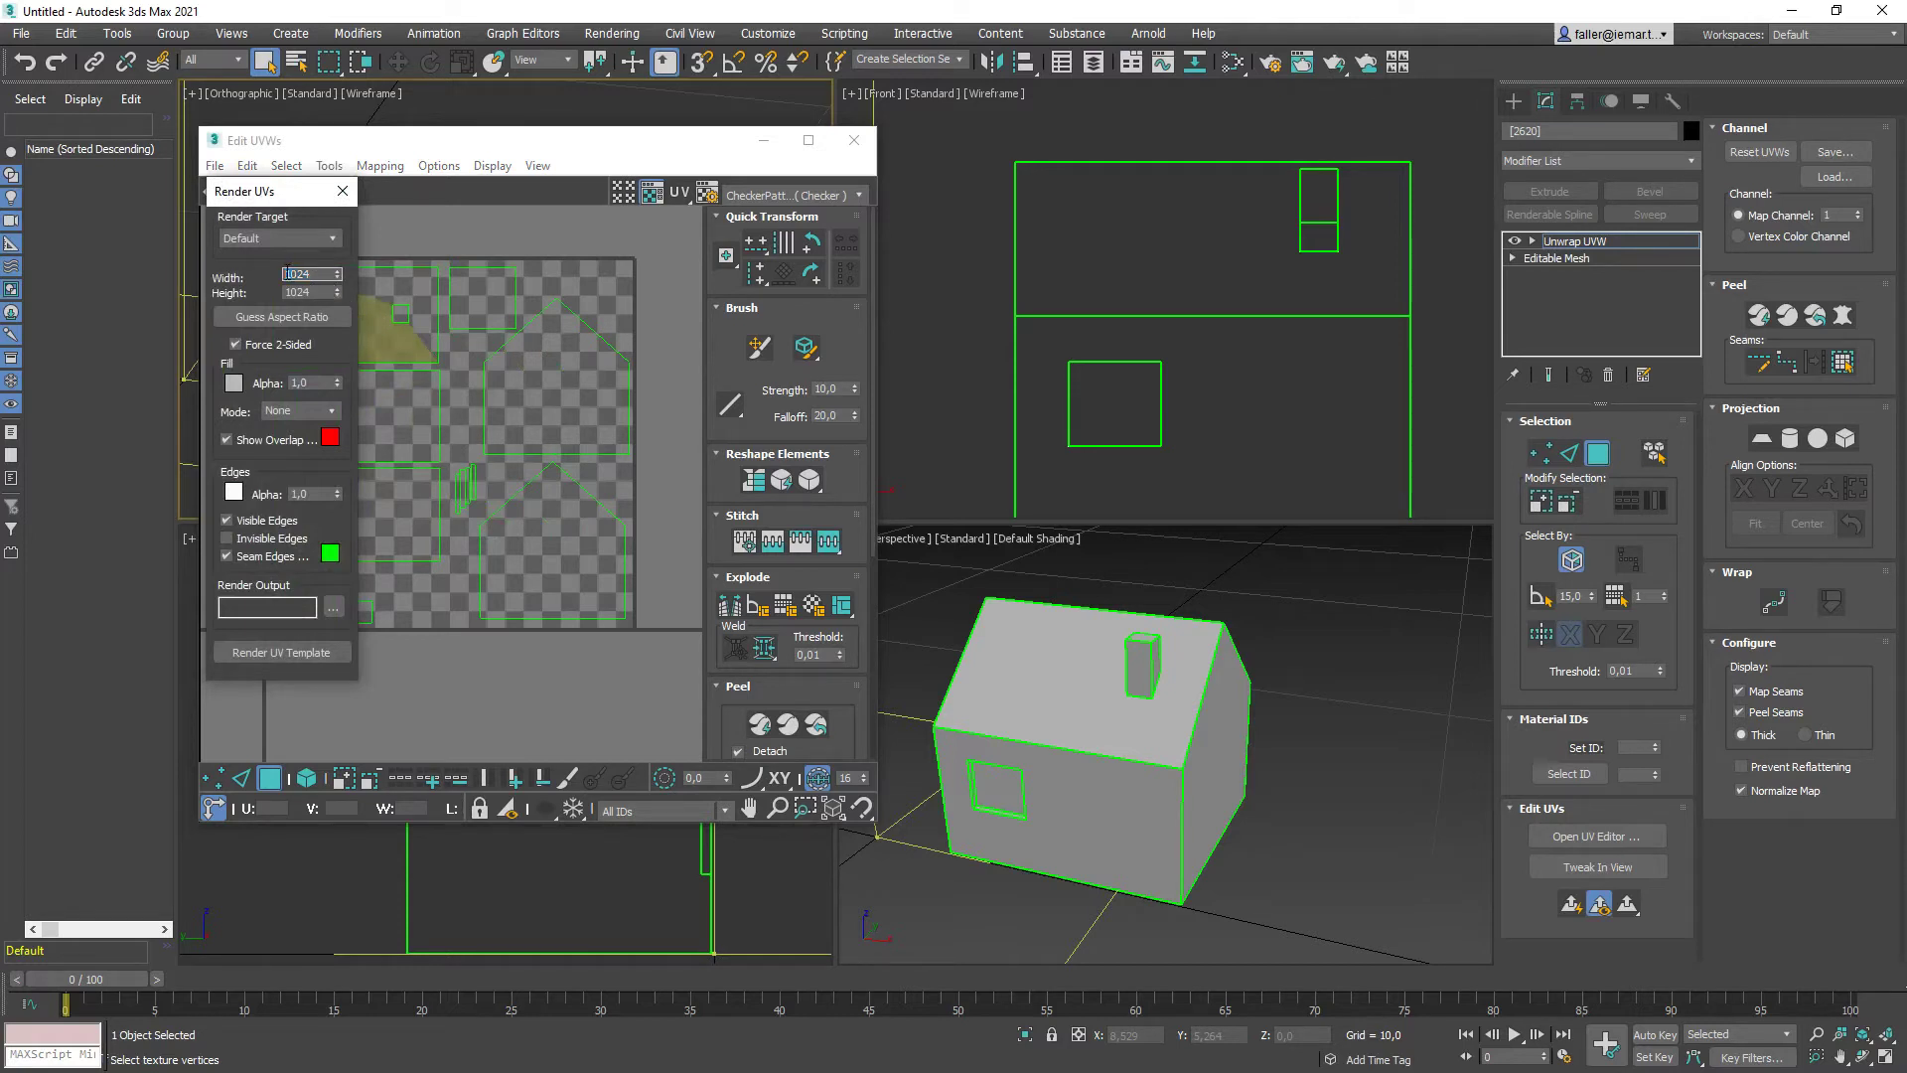
# Render the UV template at 4096 by 4096 pixels and examine its outlines up close
pyautogui.moveTo(297, 277); pyautogui.dragTo(298, 275)
pyautogui.click(292, 276)
pyautogui.press('BackSpace')
pyautogui.write('4096')
pyautogui.click(315, 292)
pyautogui.click(298, 316)
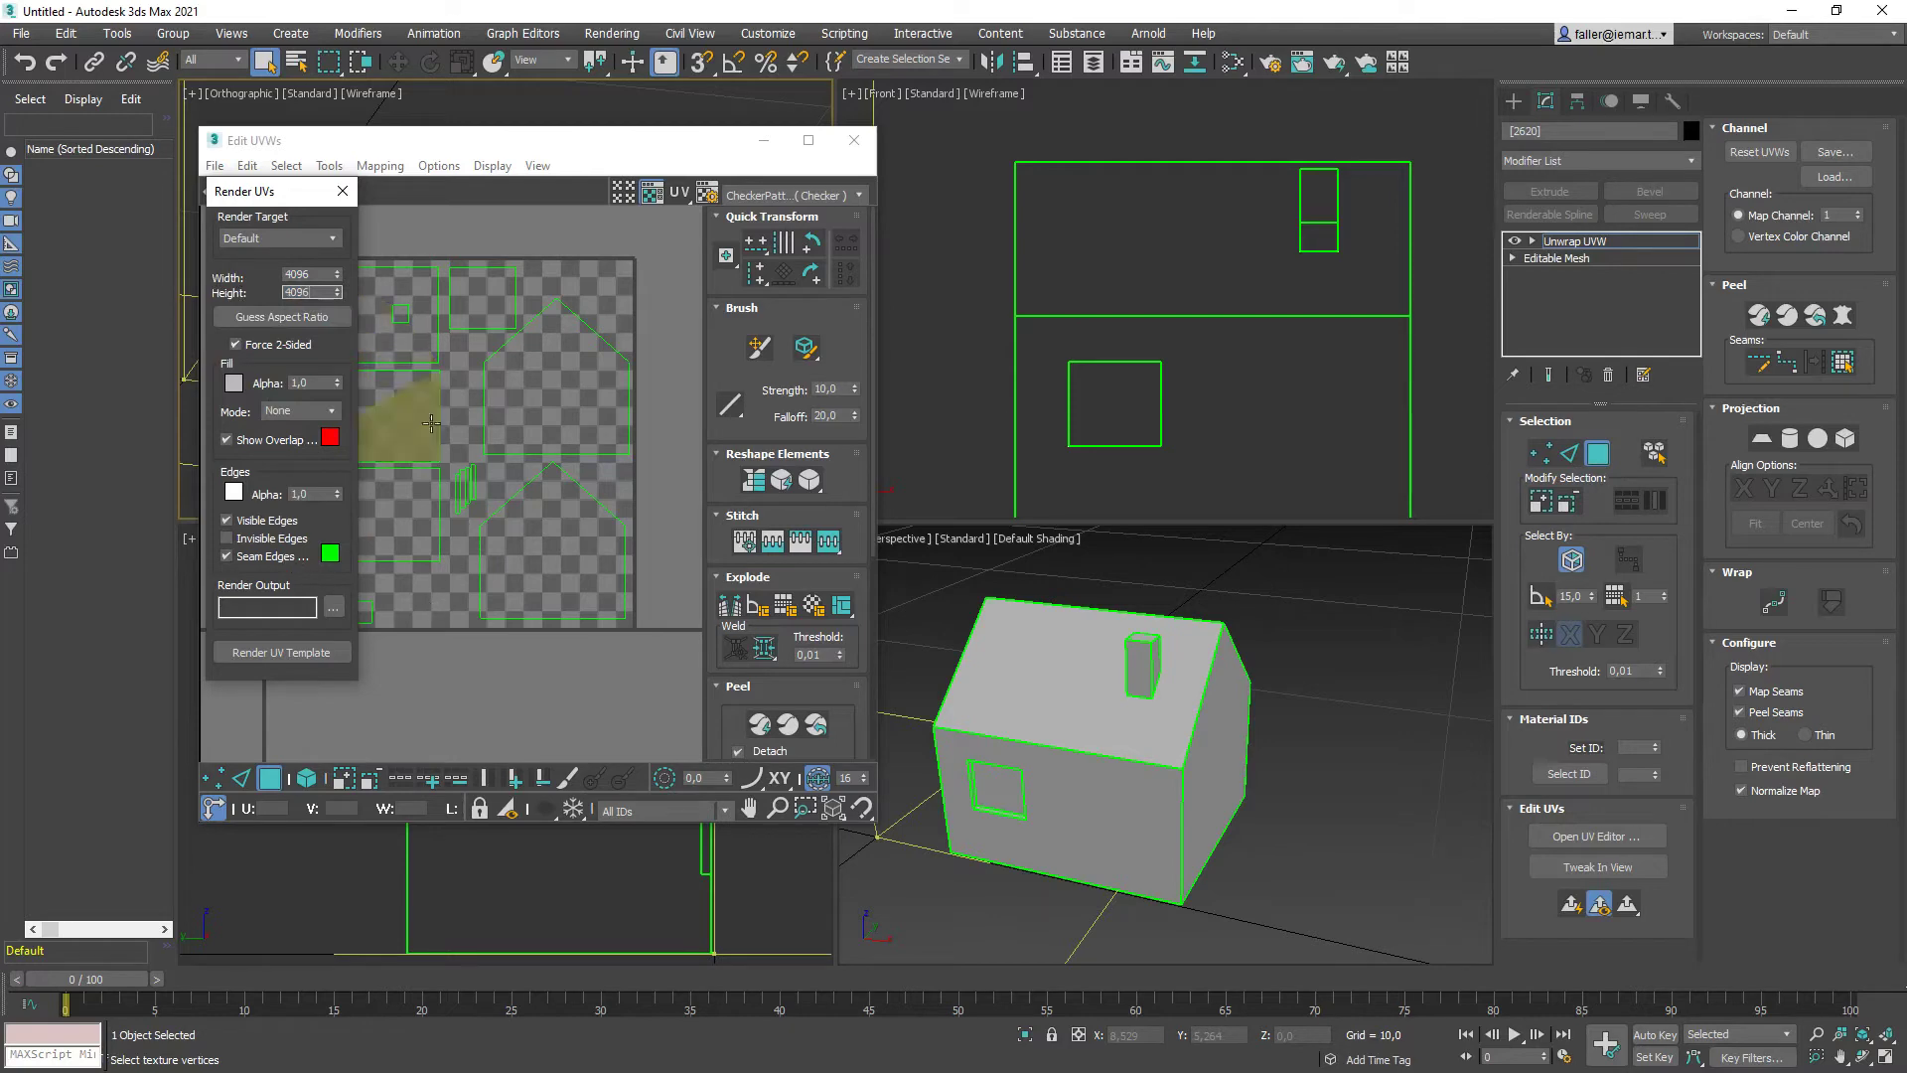
pyautogui.click(266, 654)
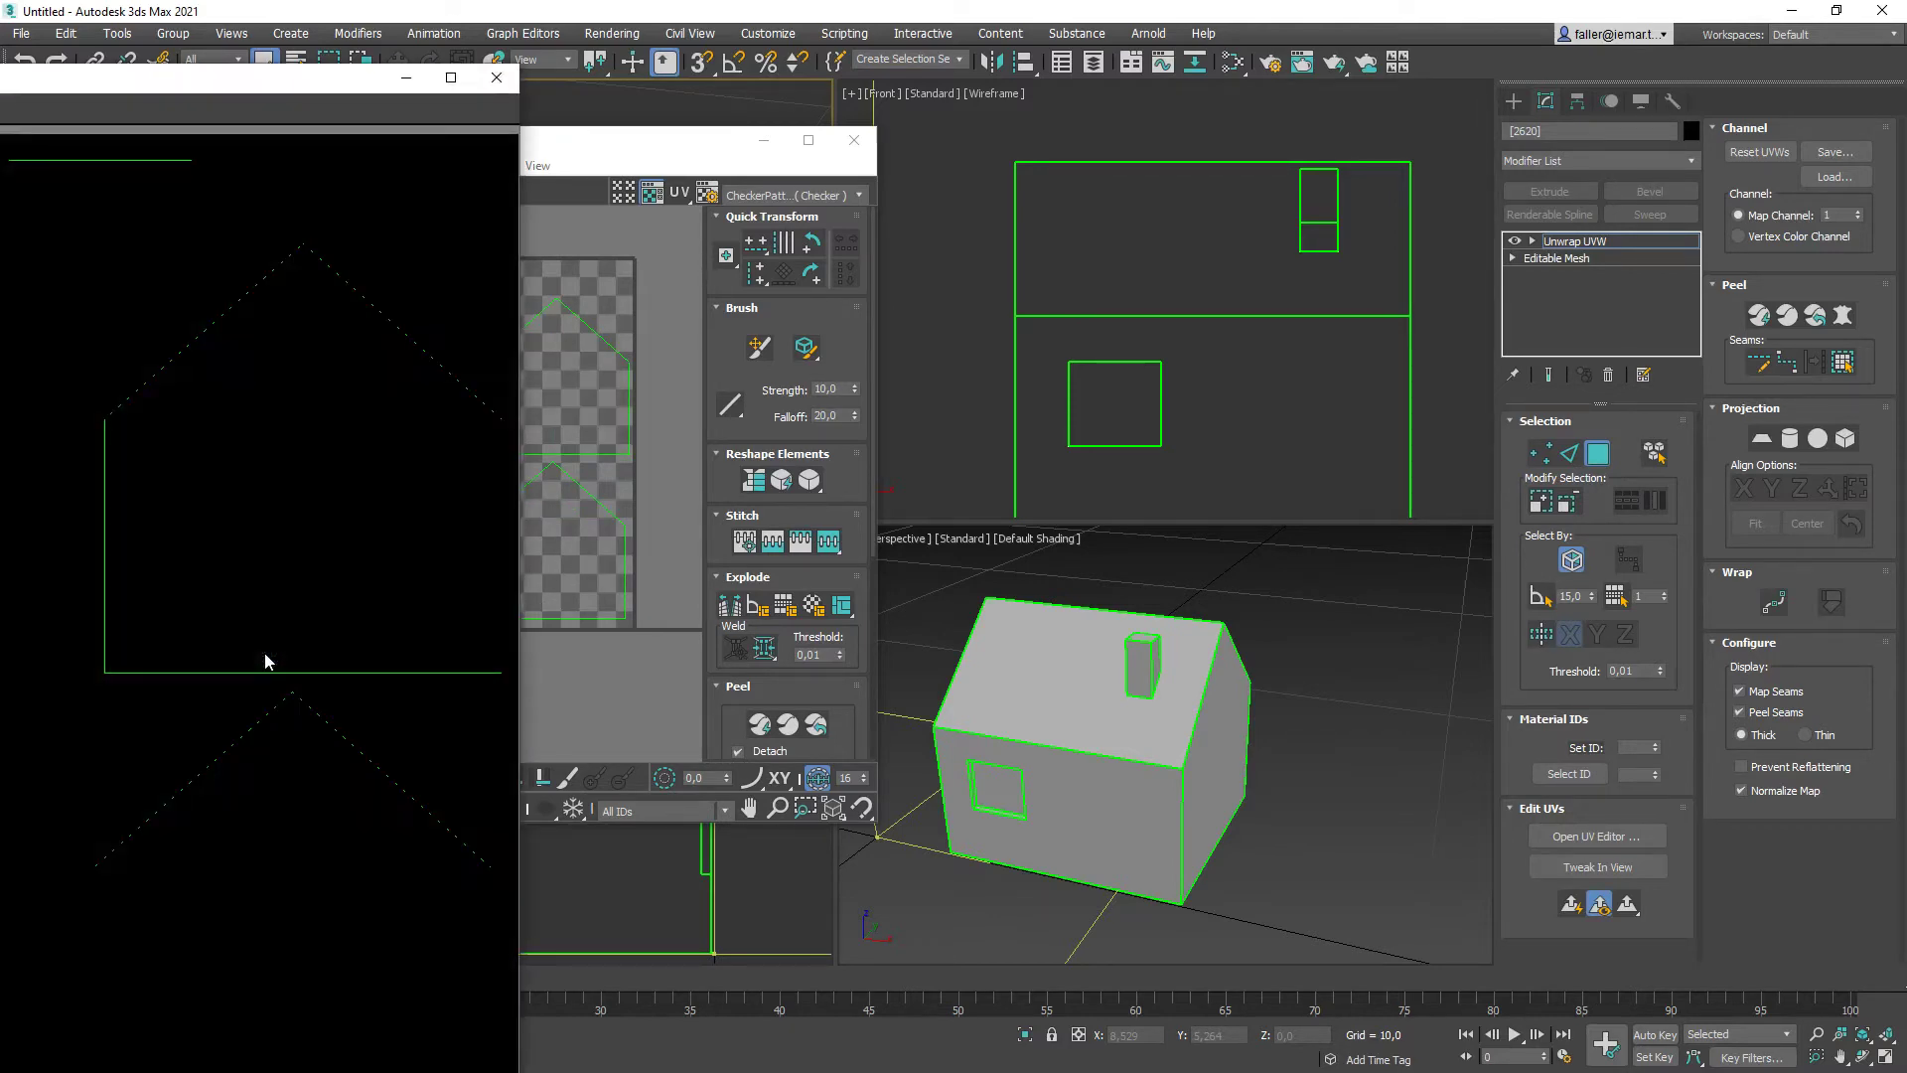
pyautogui.moveTo(334, 81); pyautogui.dragTo(1049, 66)
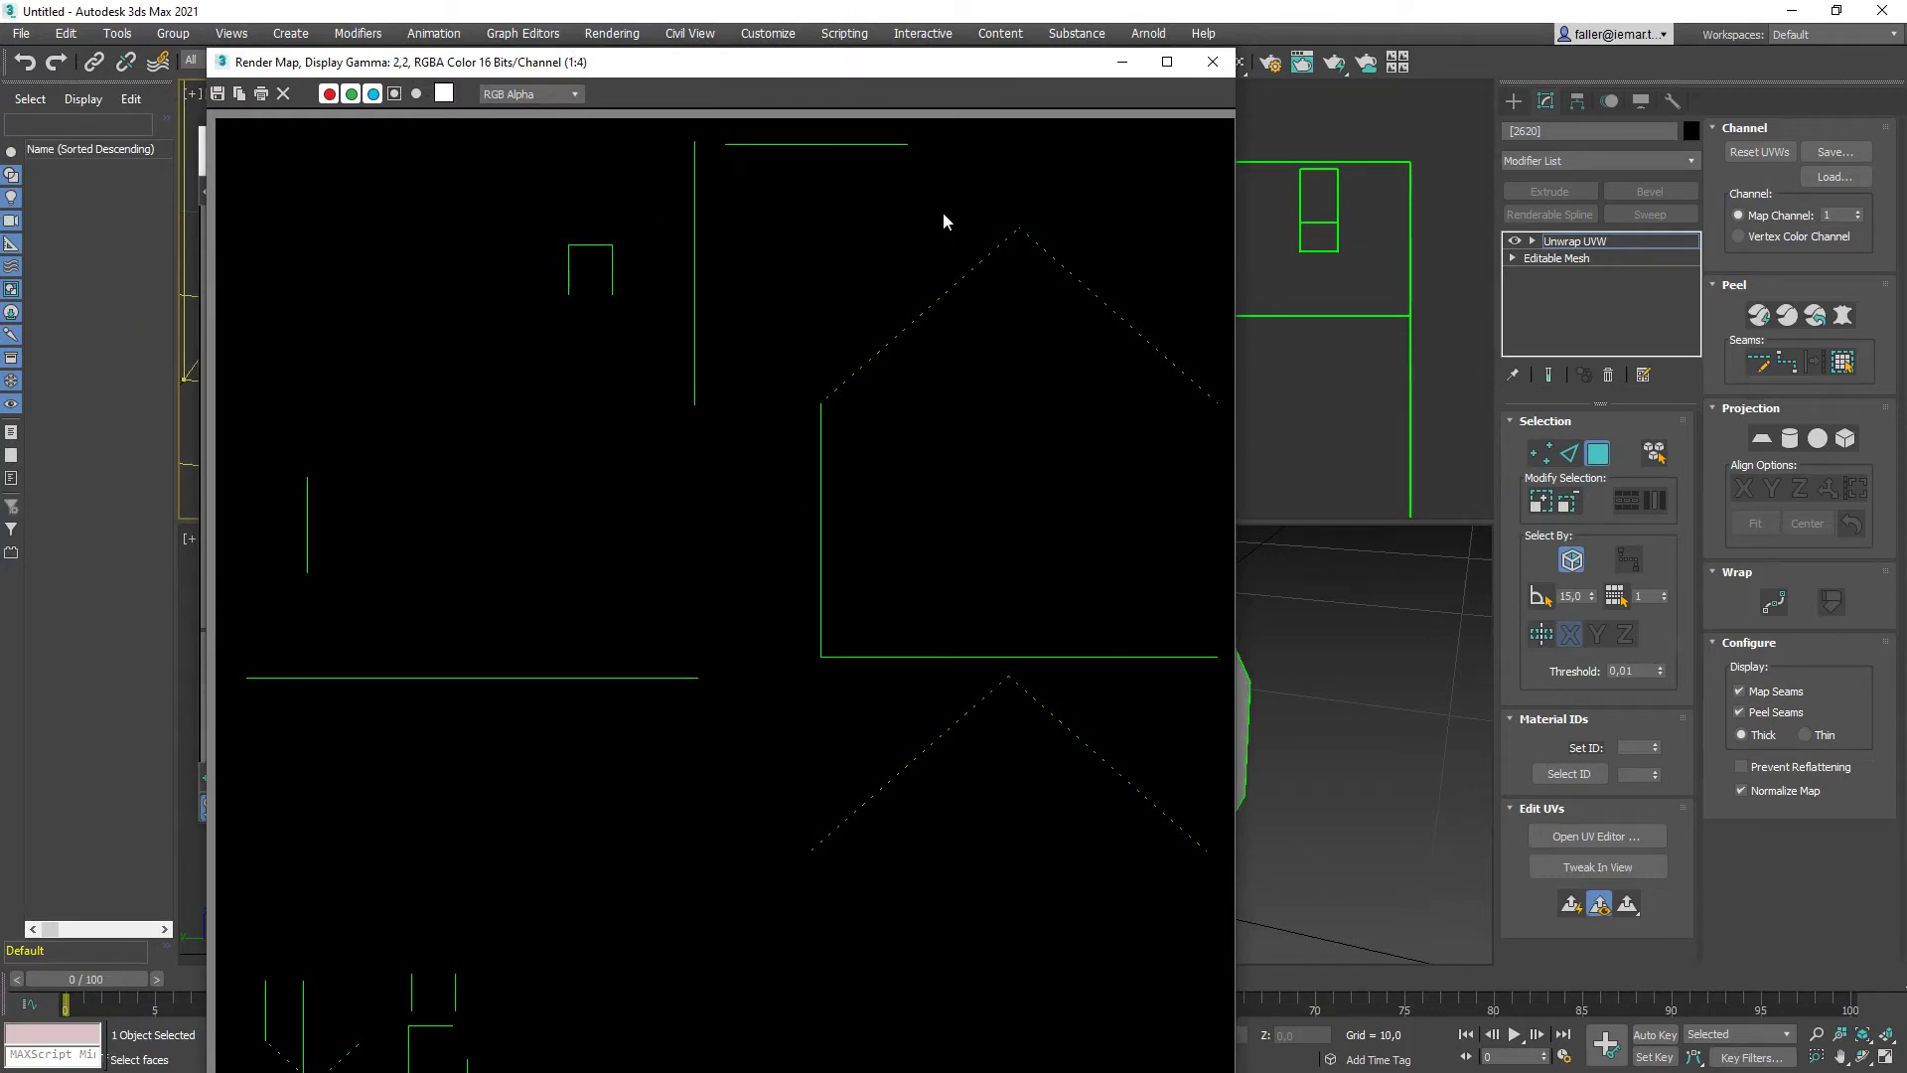
pyautogui.scroll(2, 951, 254)
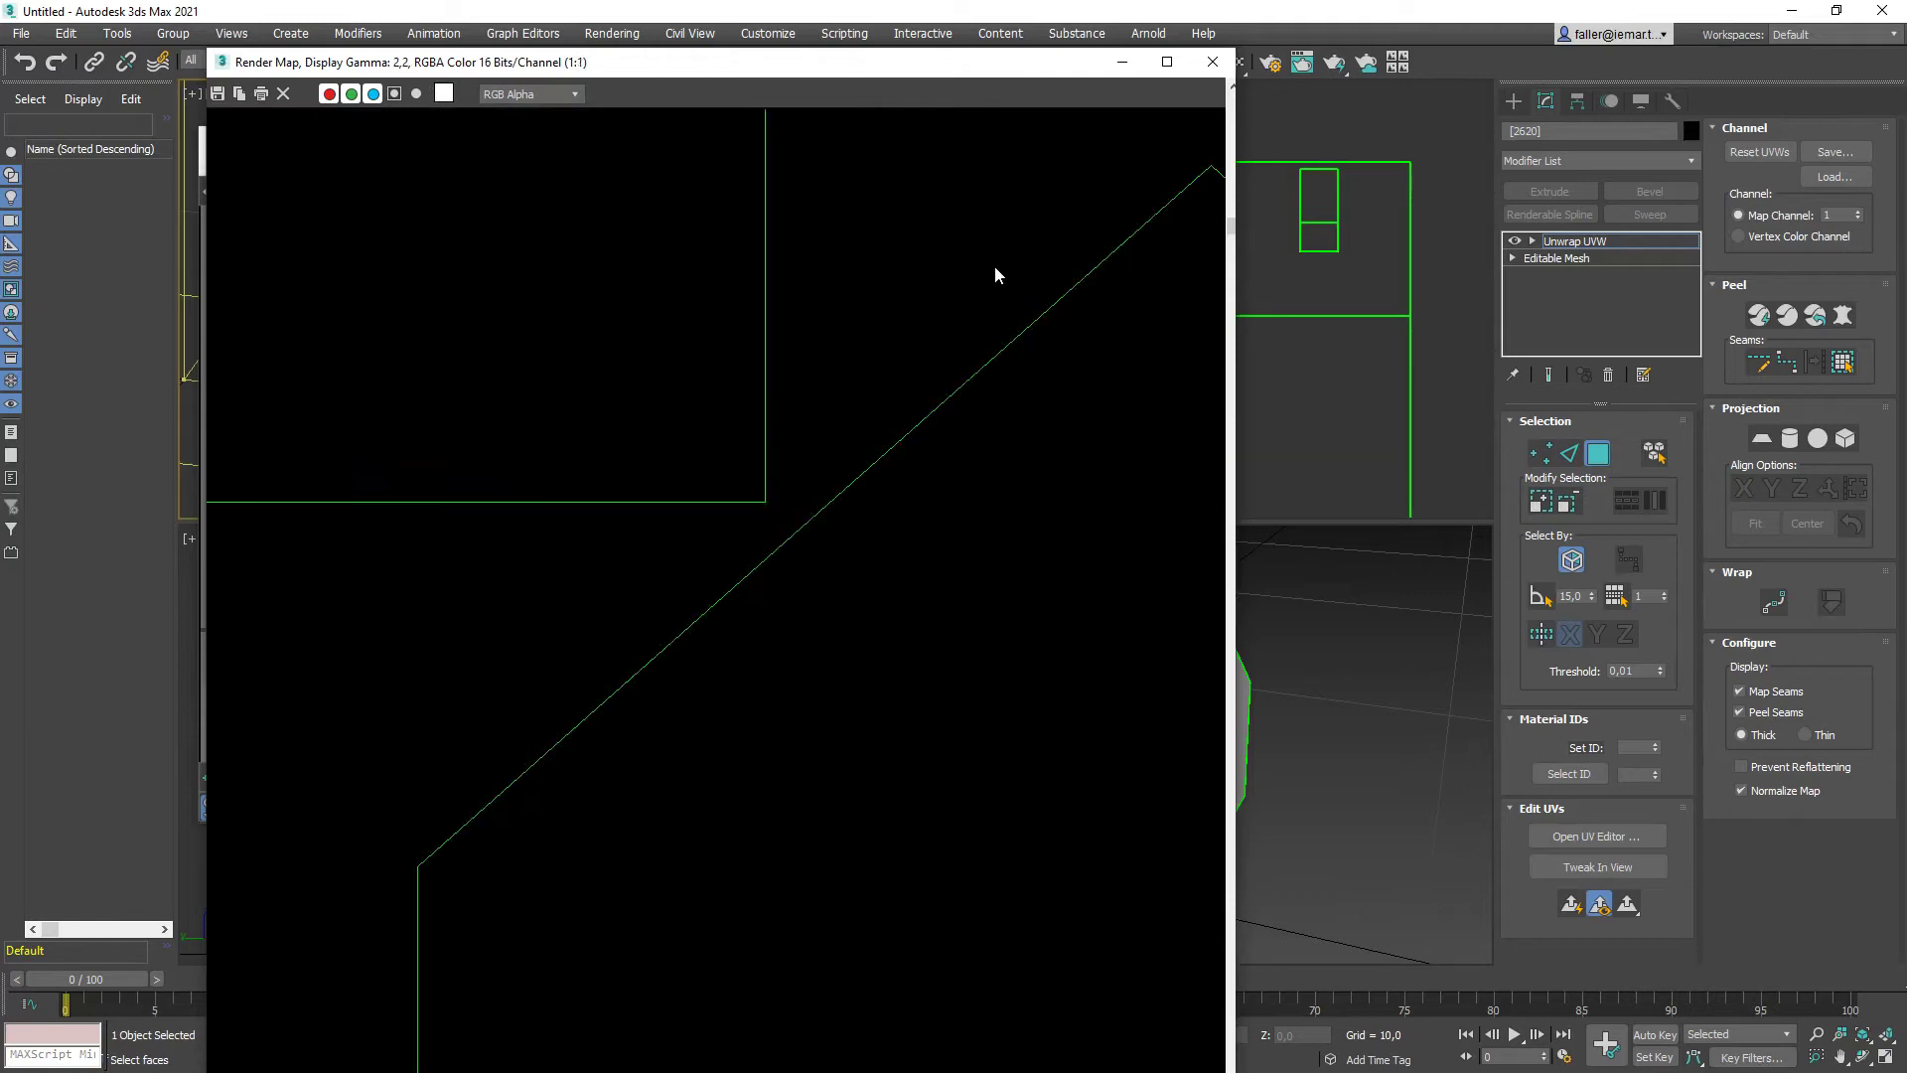
pyautogui.moveTo(996, 268); pyautogui.dragTo(628, 408, button='middle')
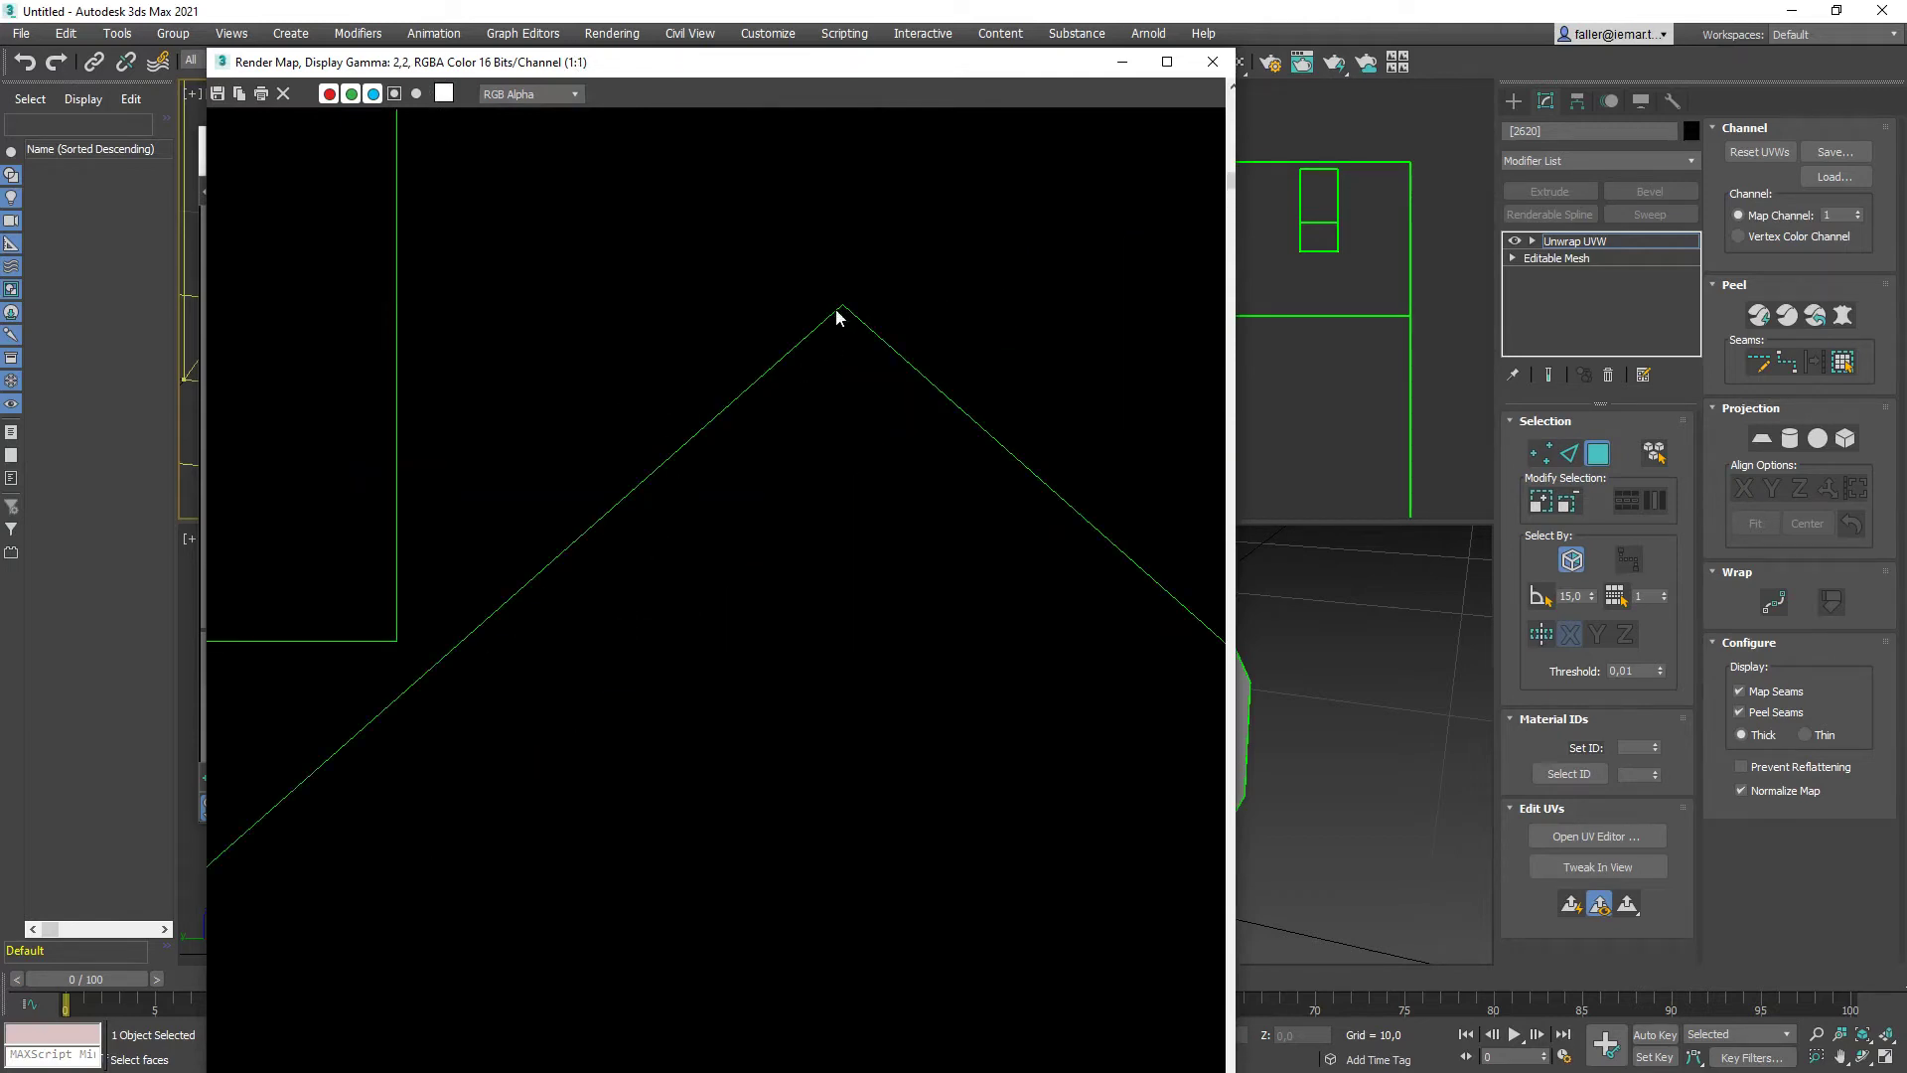
pyautogui.scroll(-1, 1037, 454)
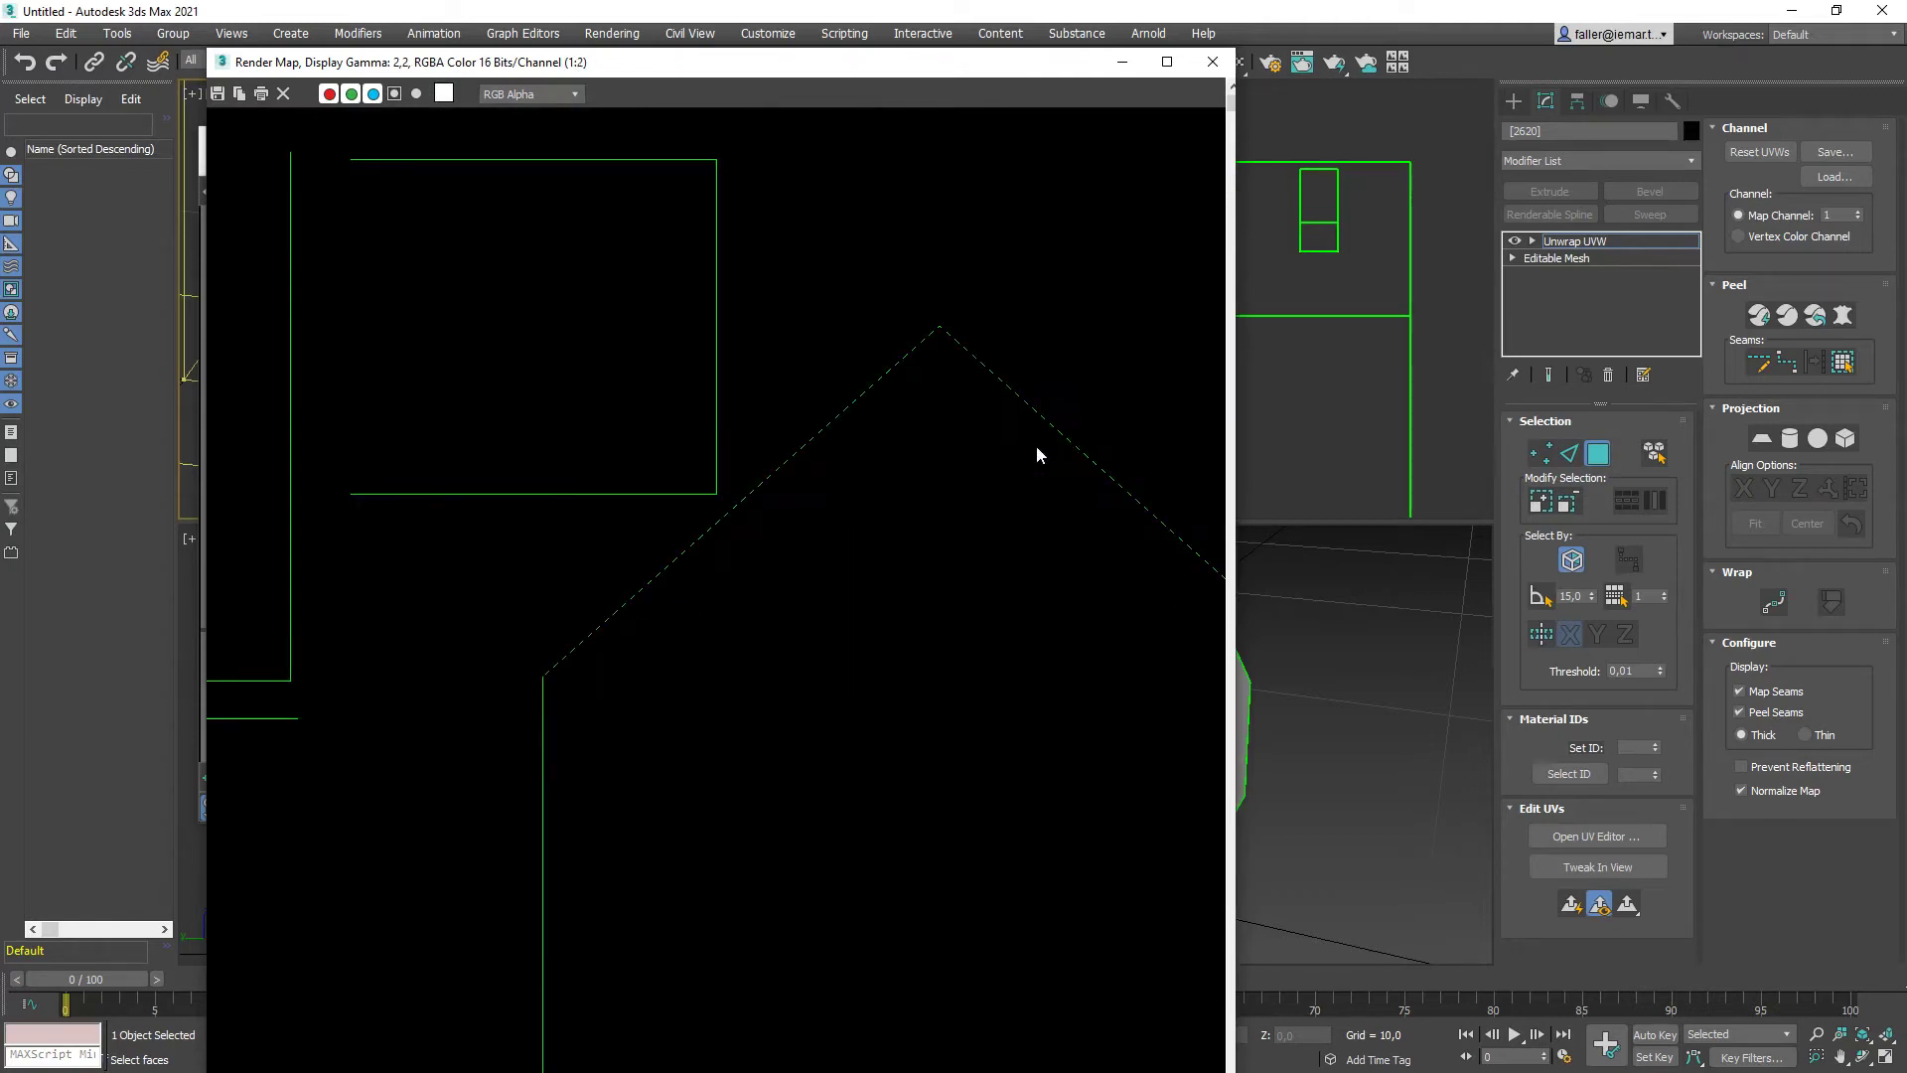
pyautogui.scroll(-1, 1037, 455)
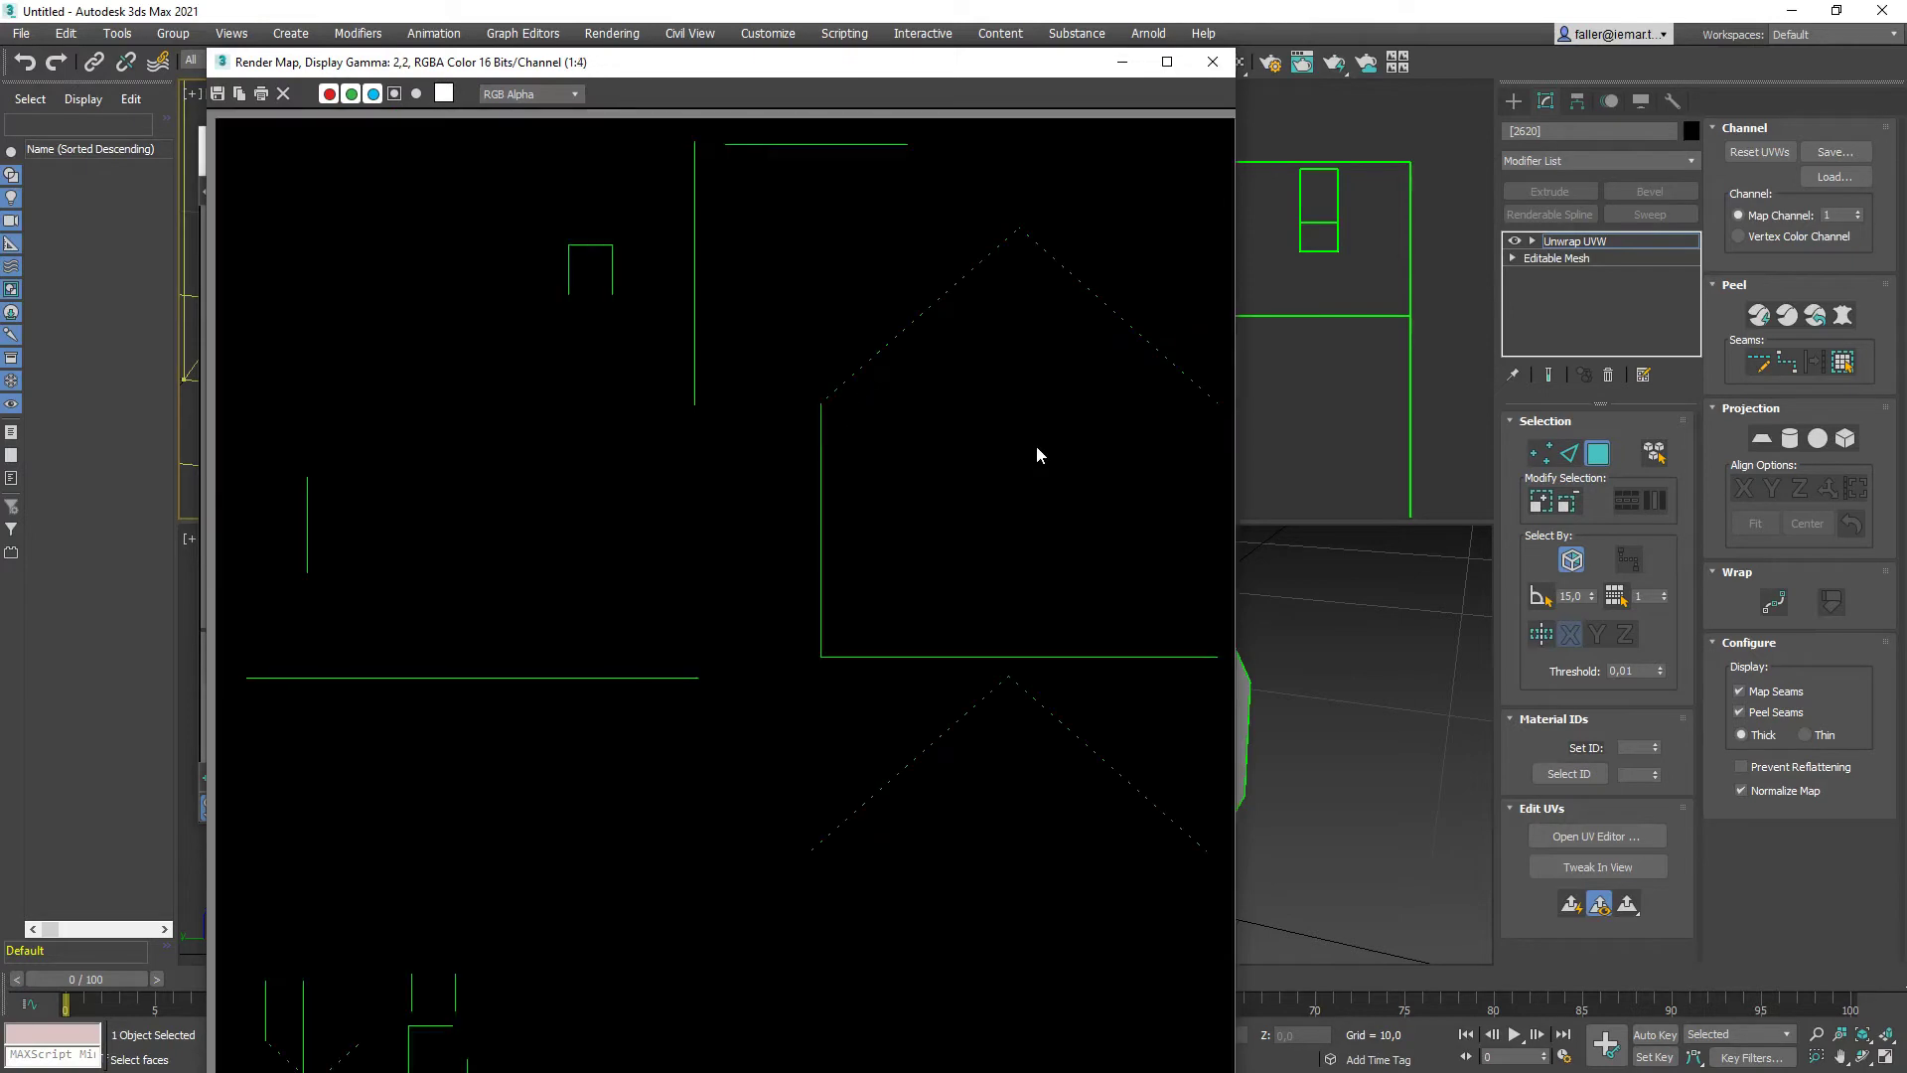
# Save the rendered map as a PNG named template, RGB 48 bit with alpha channel, and close the map and render settings
pyautogui.click(219, 96)
pyautogui.click(484, 537)
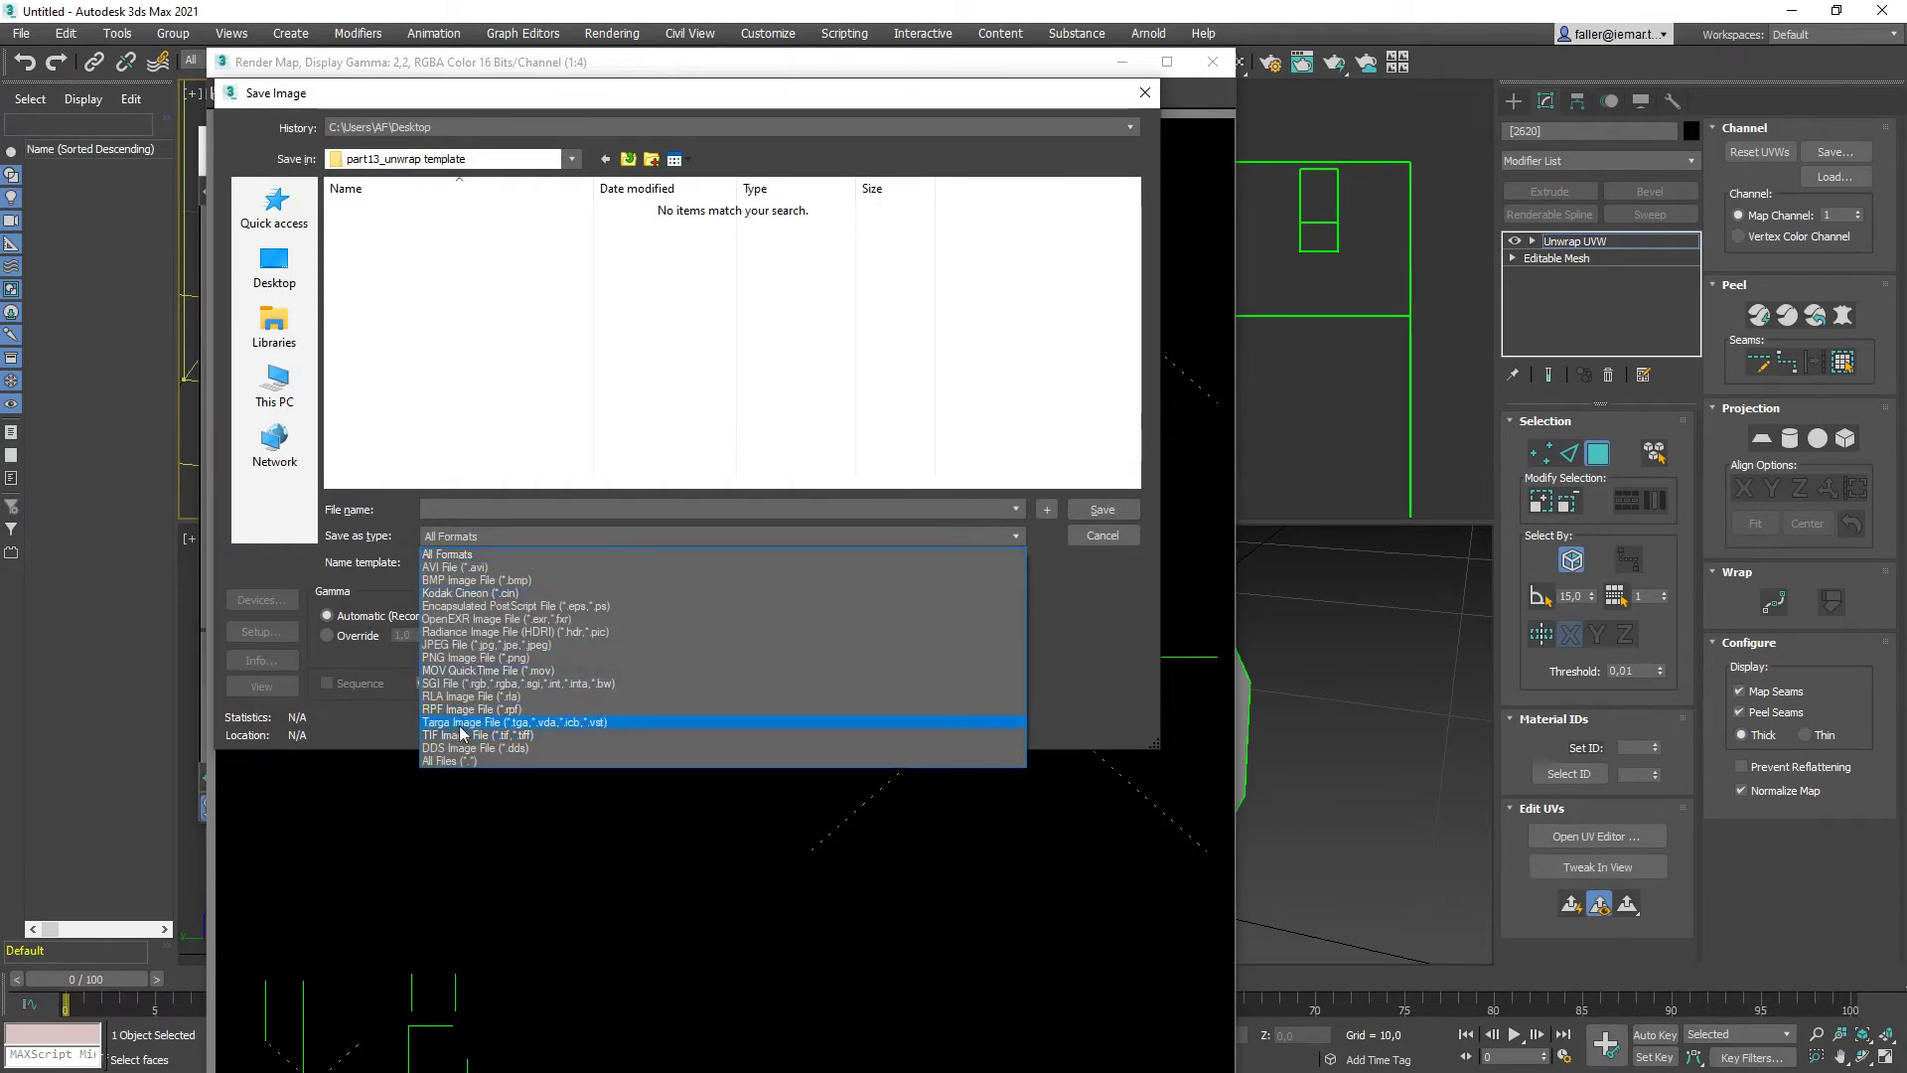
pyautogui.click(454, 659)
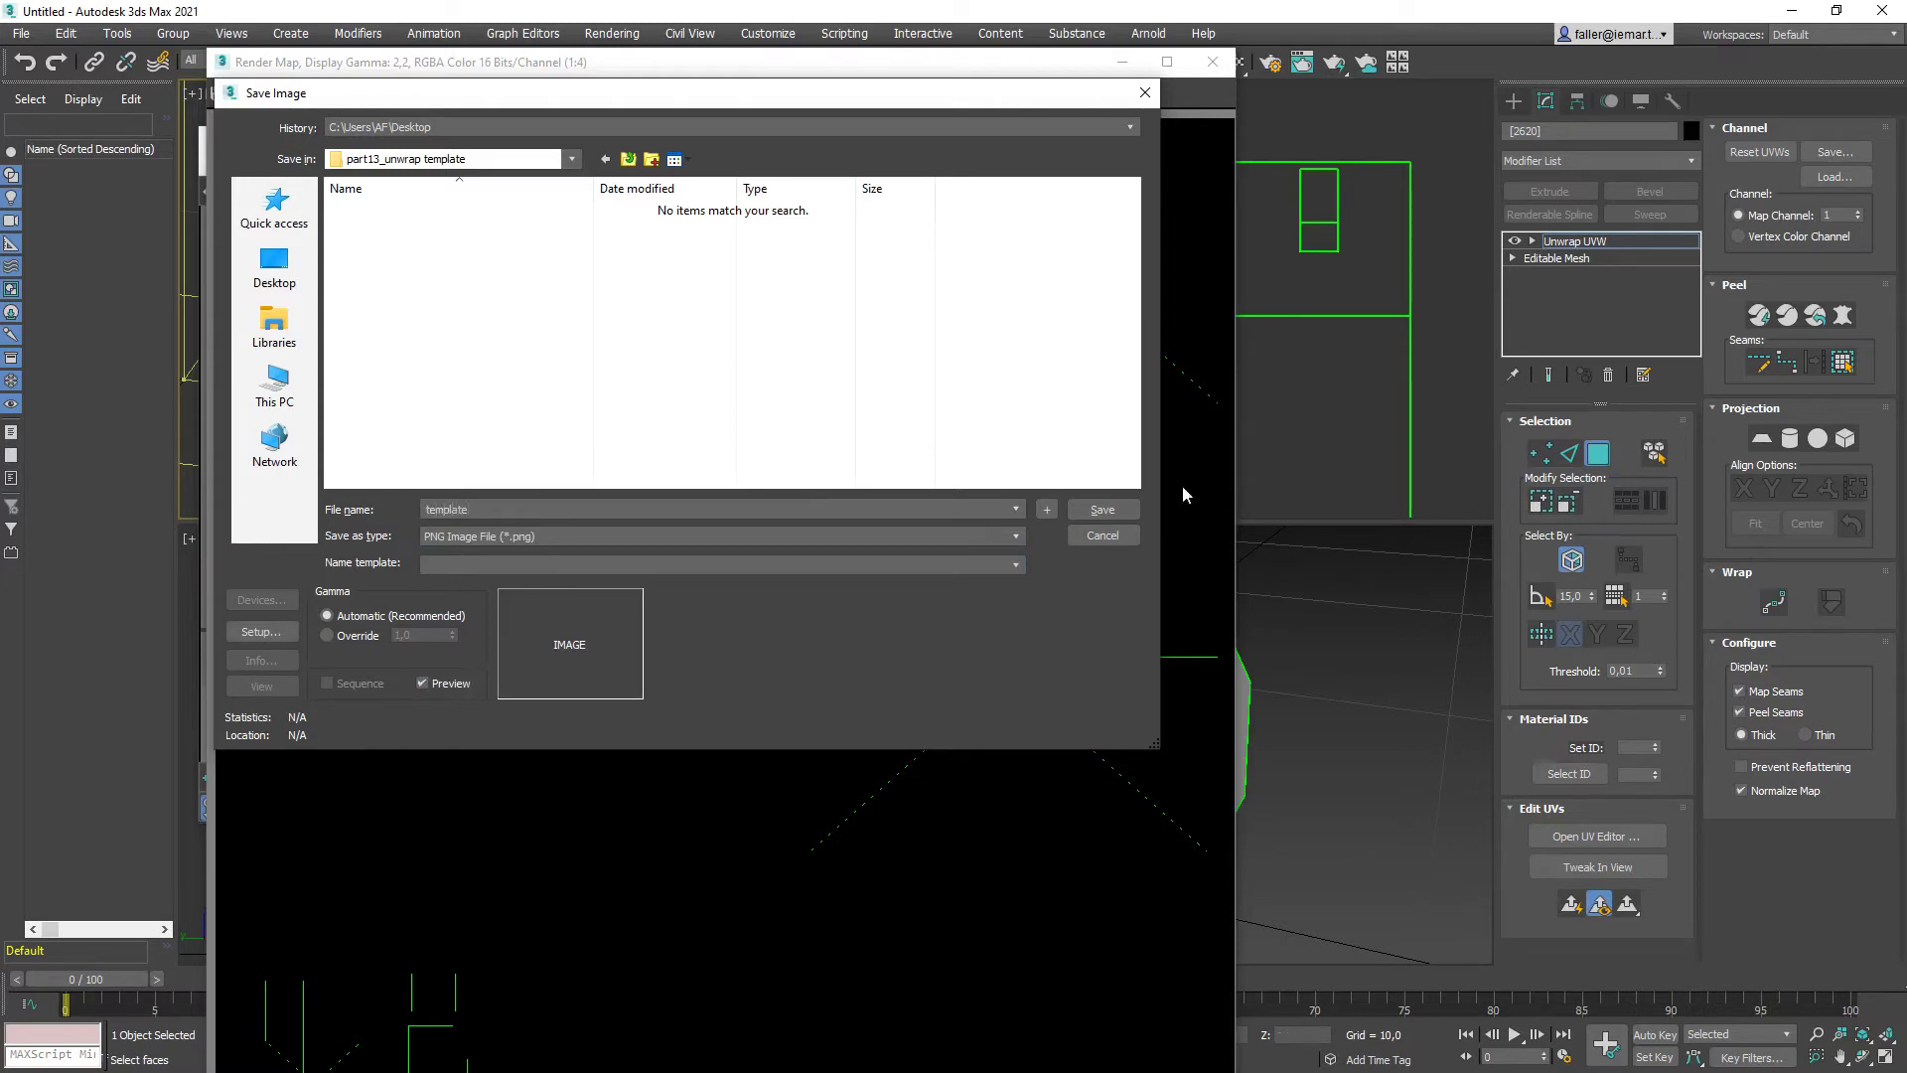
pyautogui.click(1103, 510)
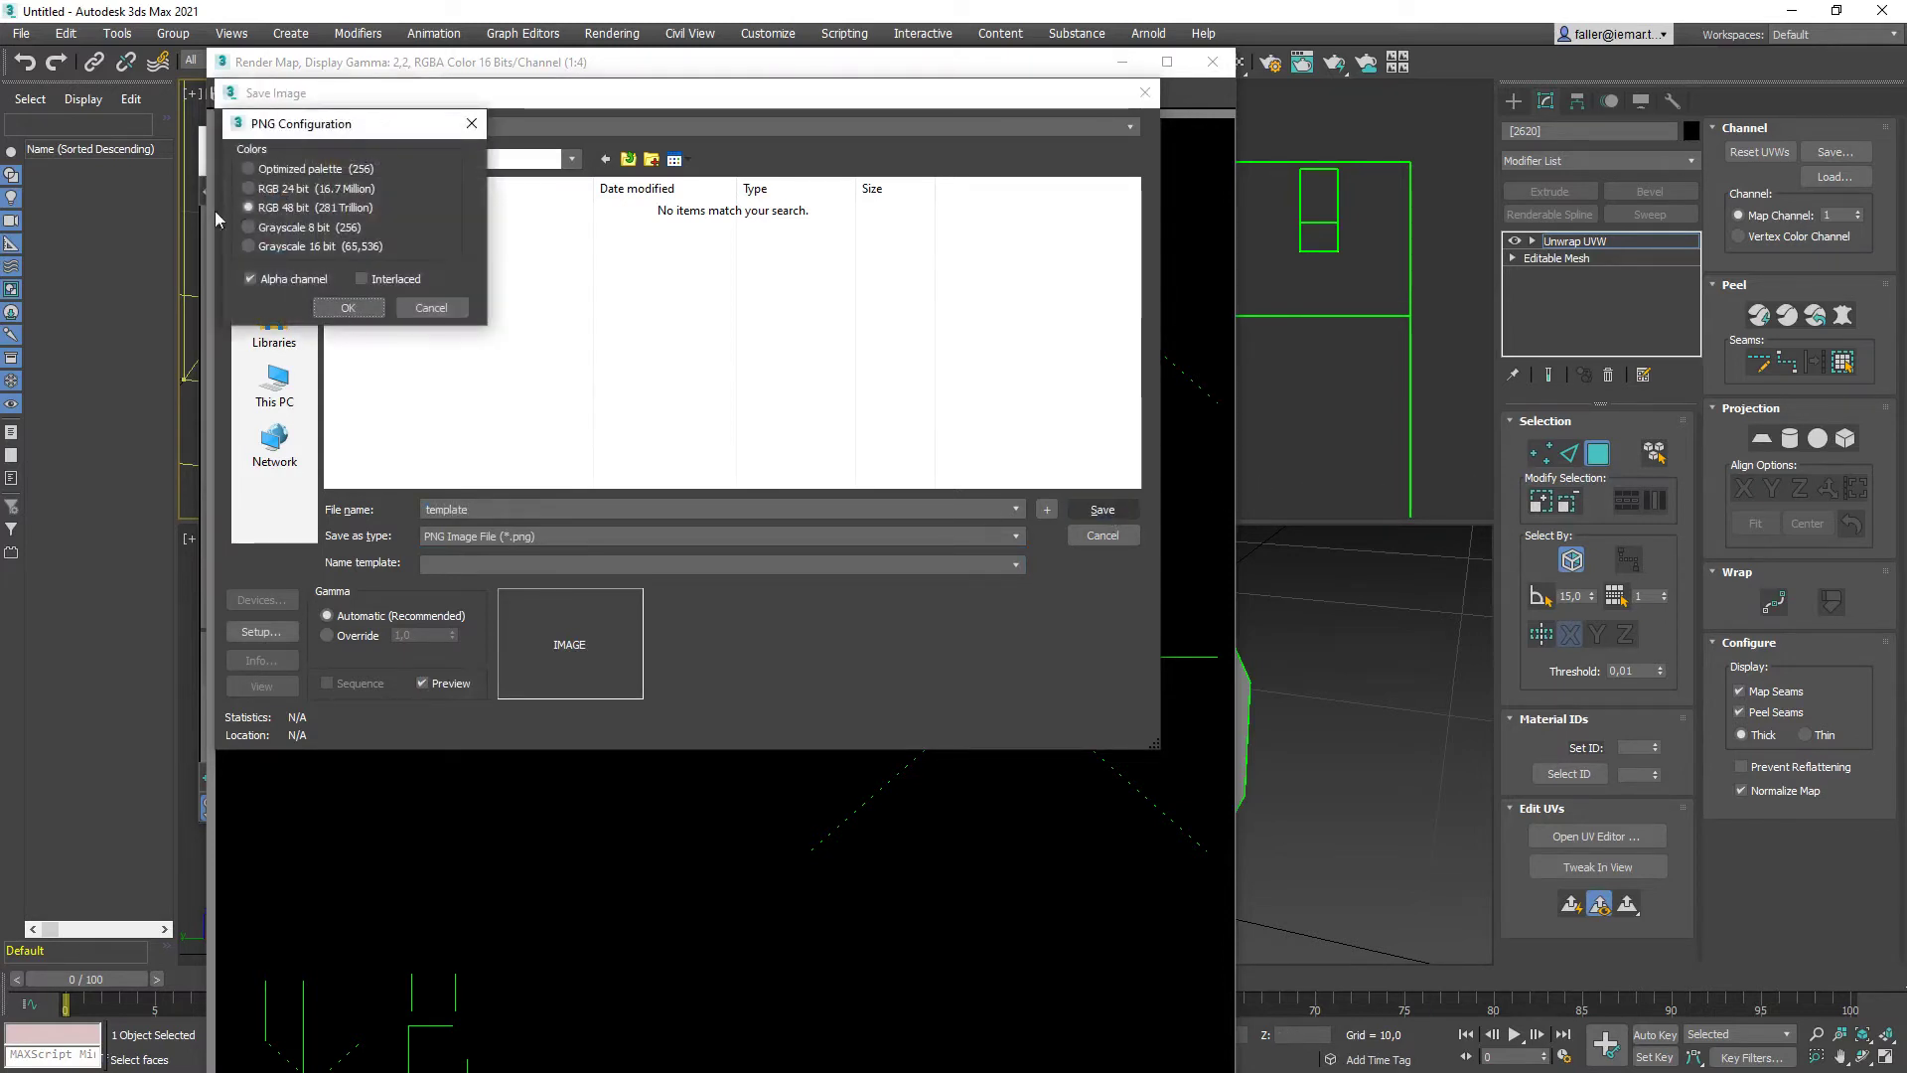
pyautogui.click(350, 307)
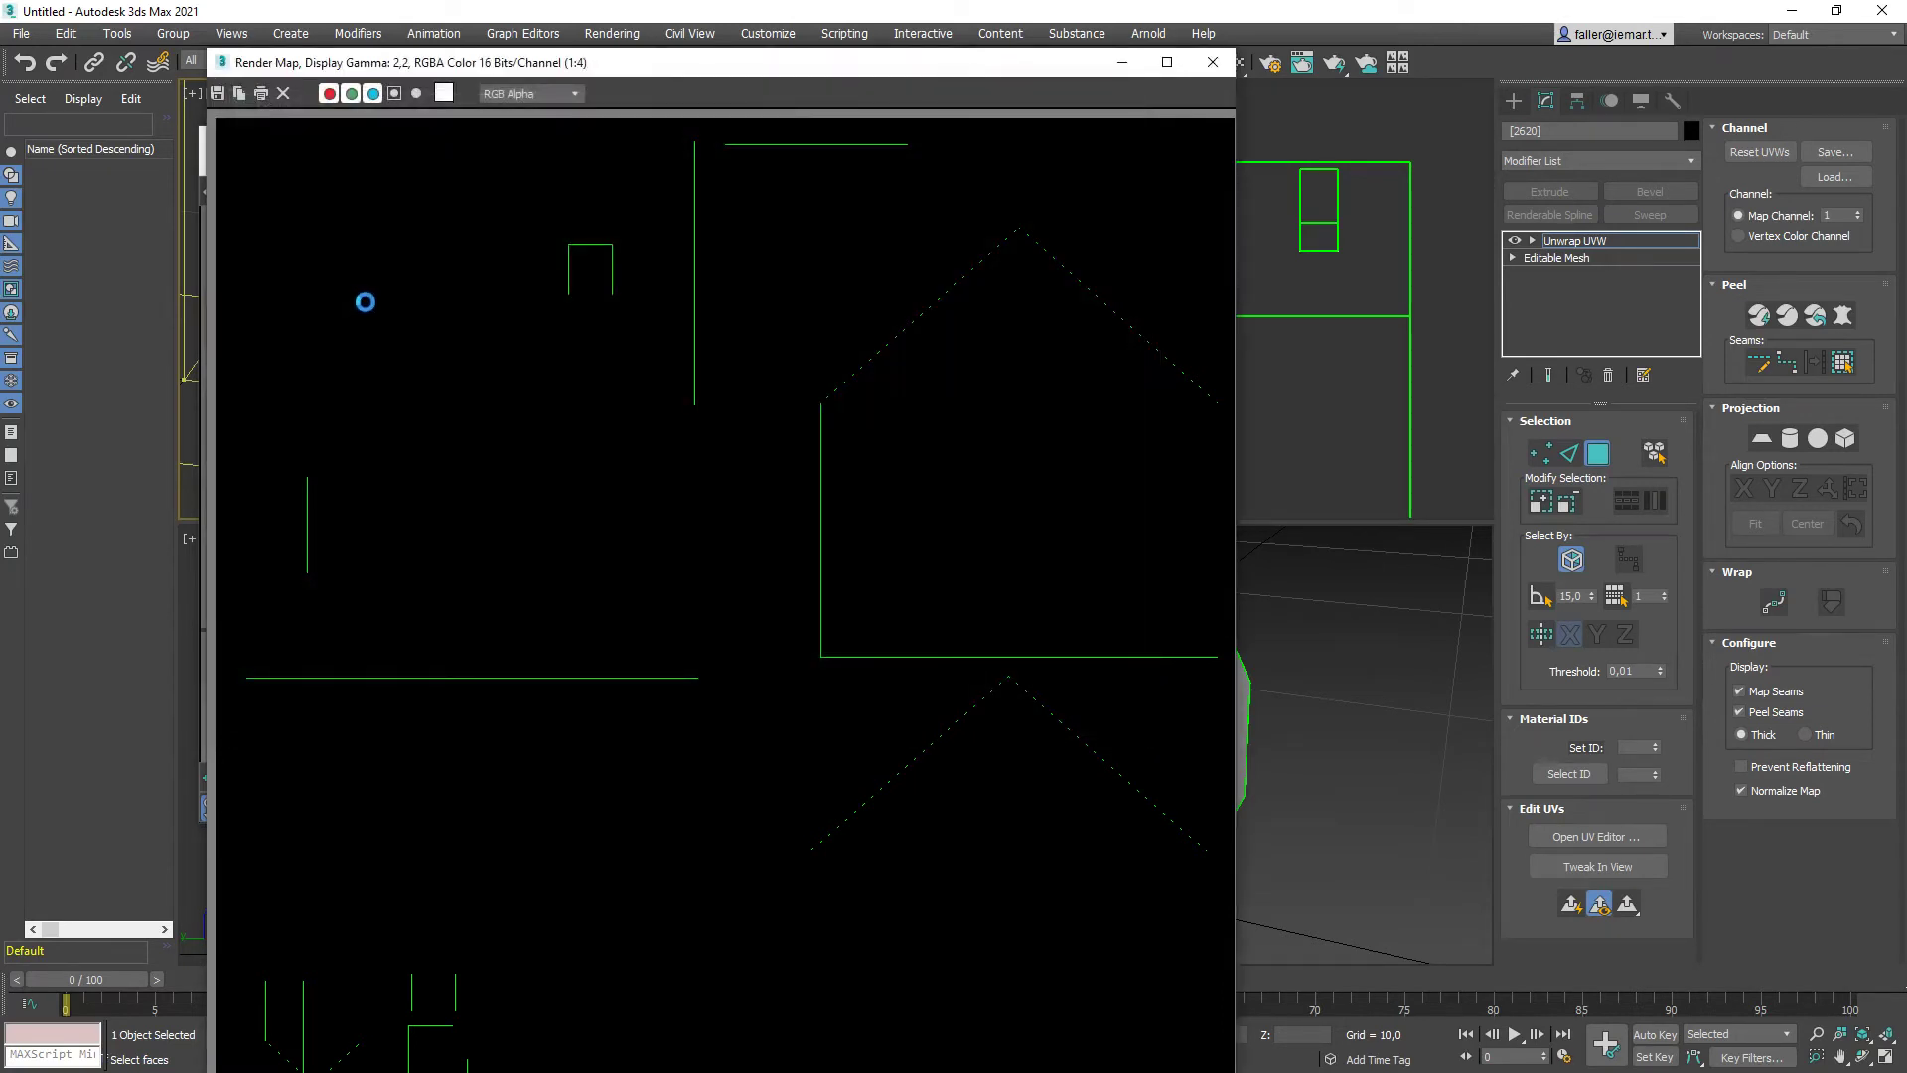
pyautogui.click(1213, 63)
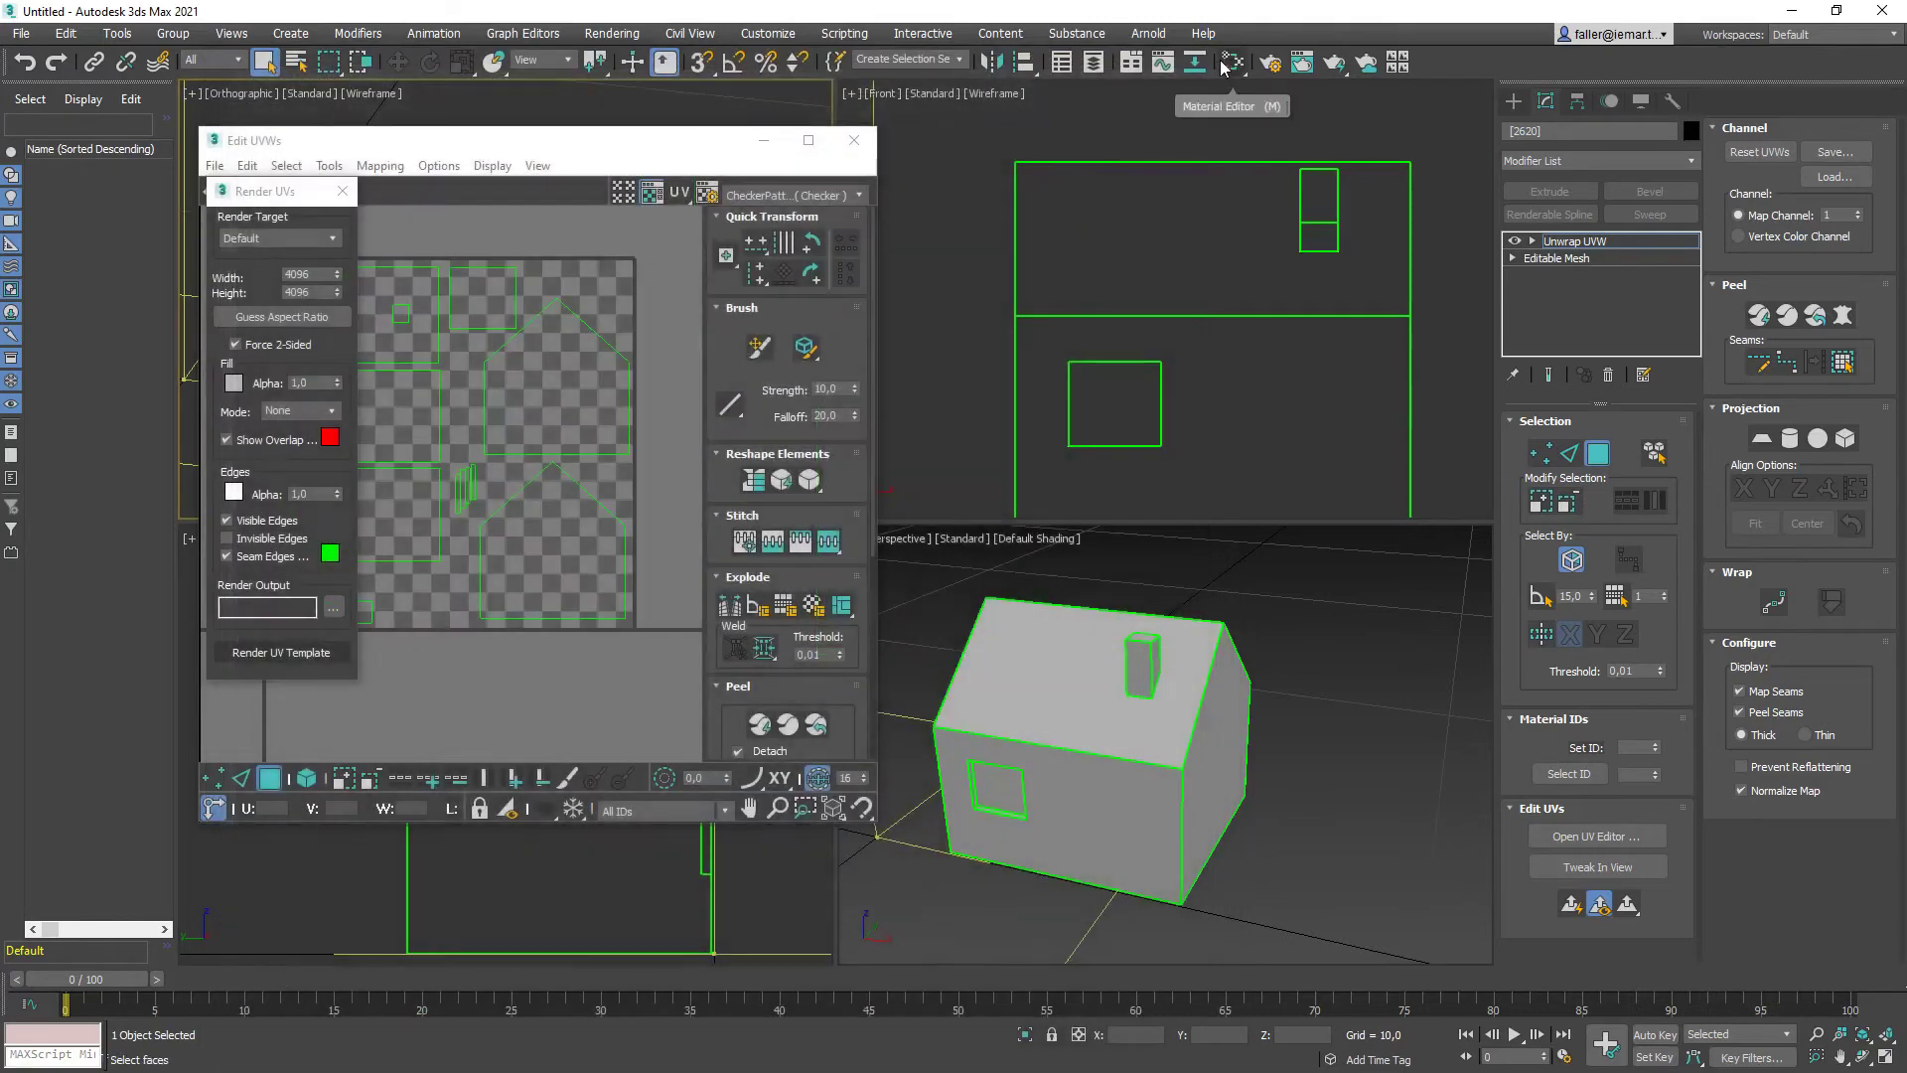
pyautogui.click(343, 190)
pyautogui.click(330, 166)
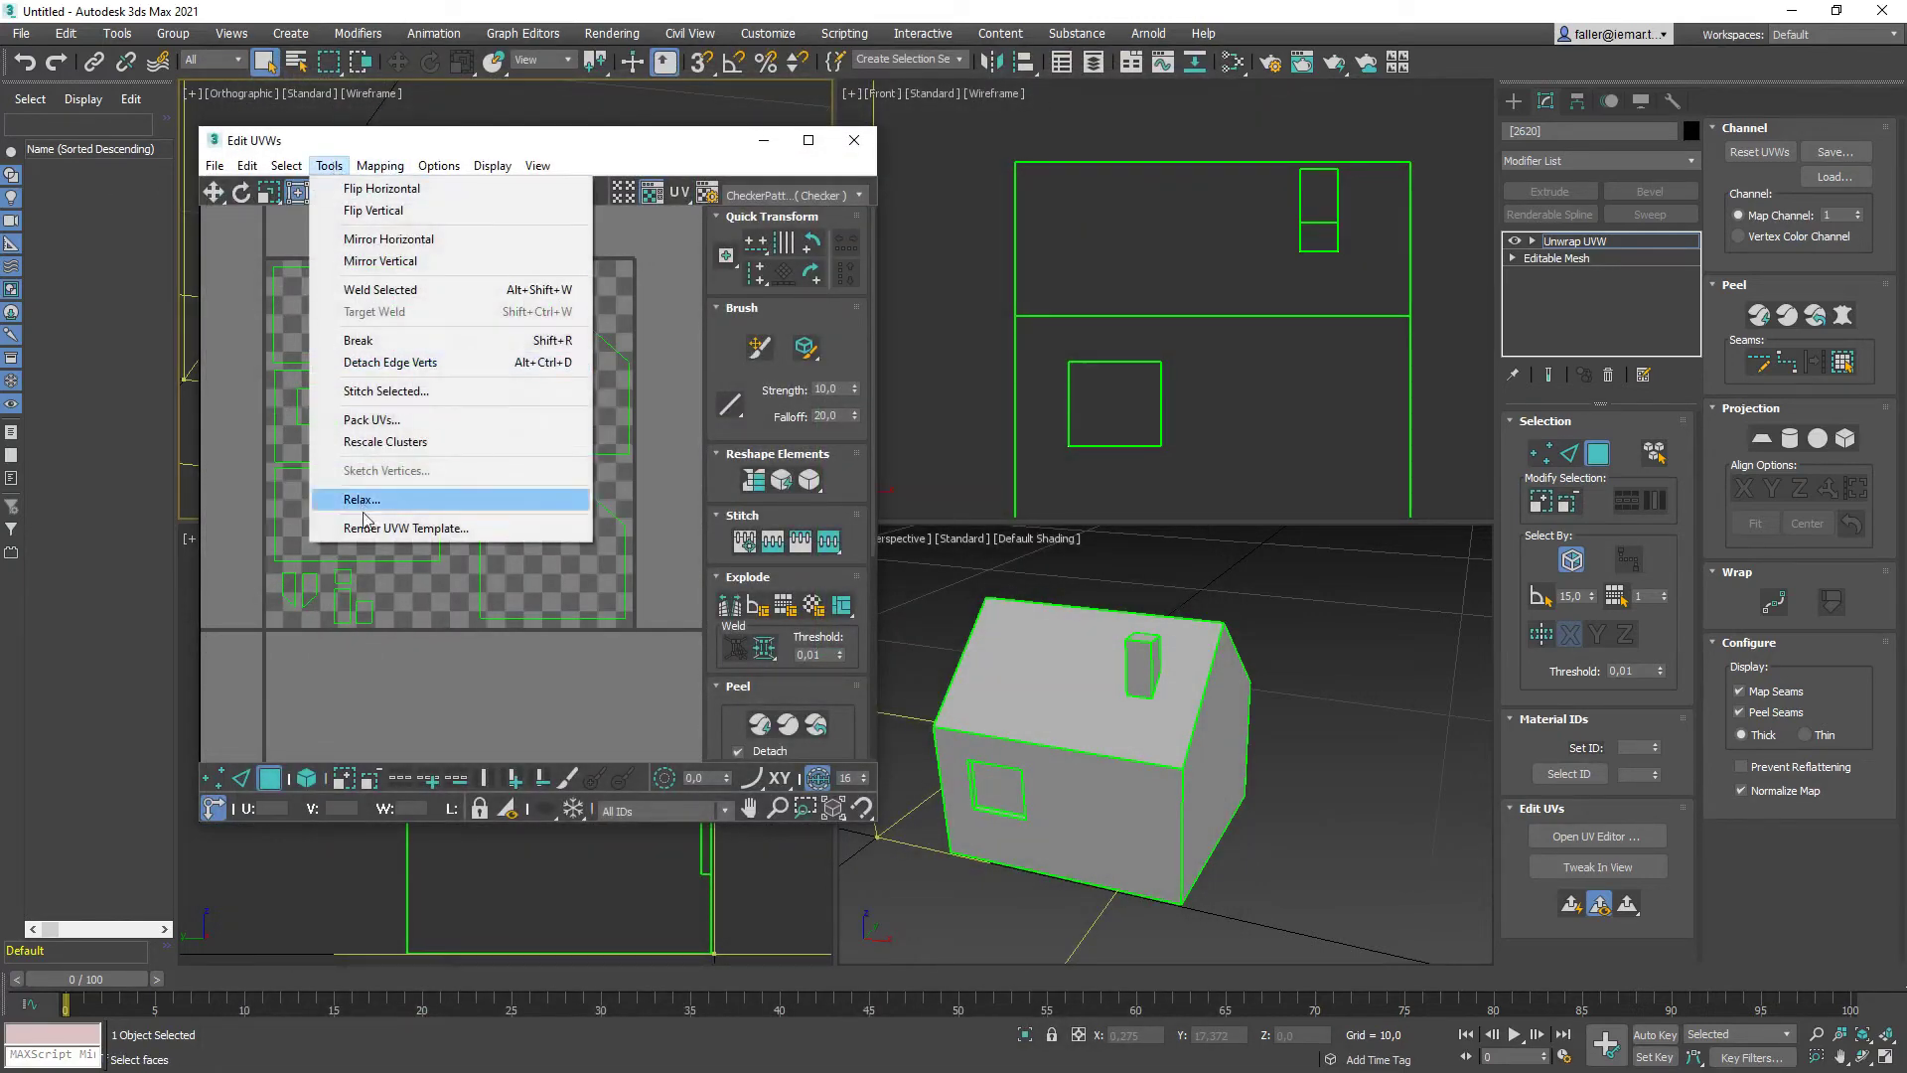
pyautogui.click(593, 147)
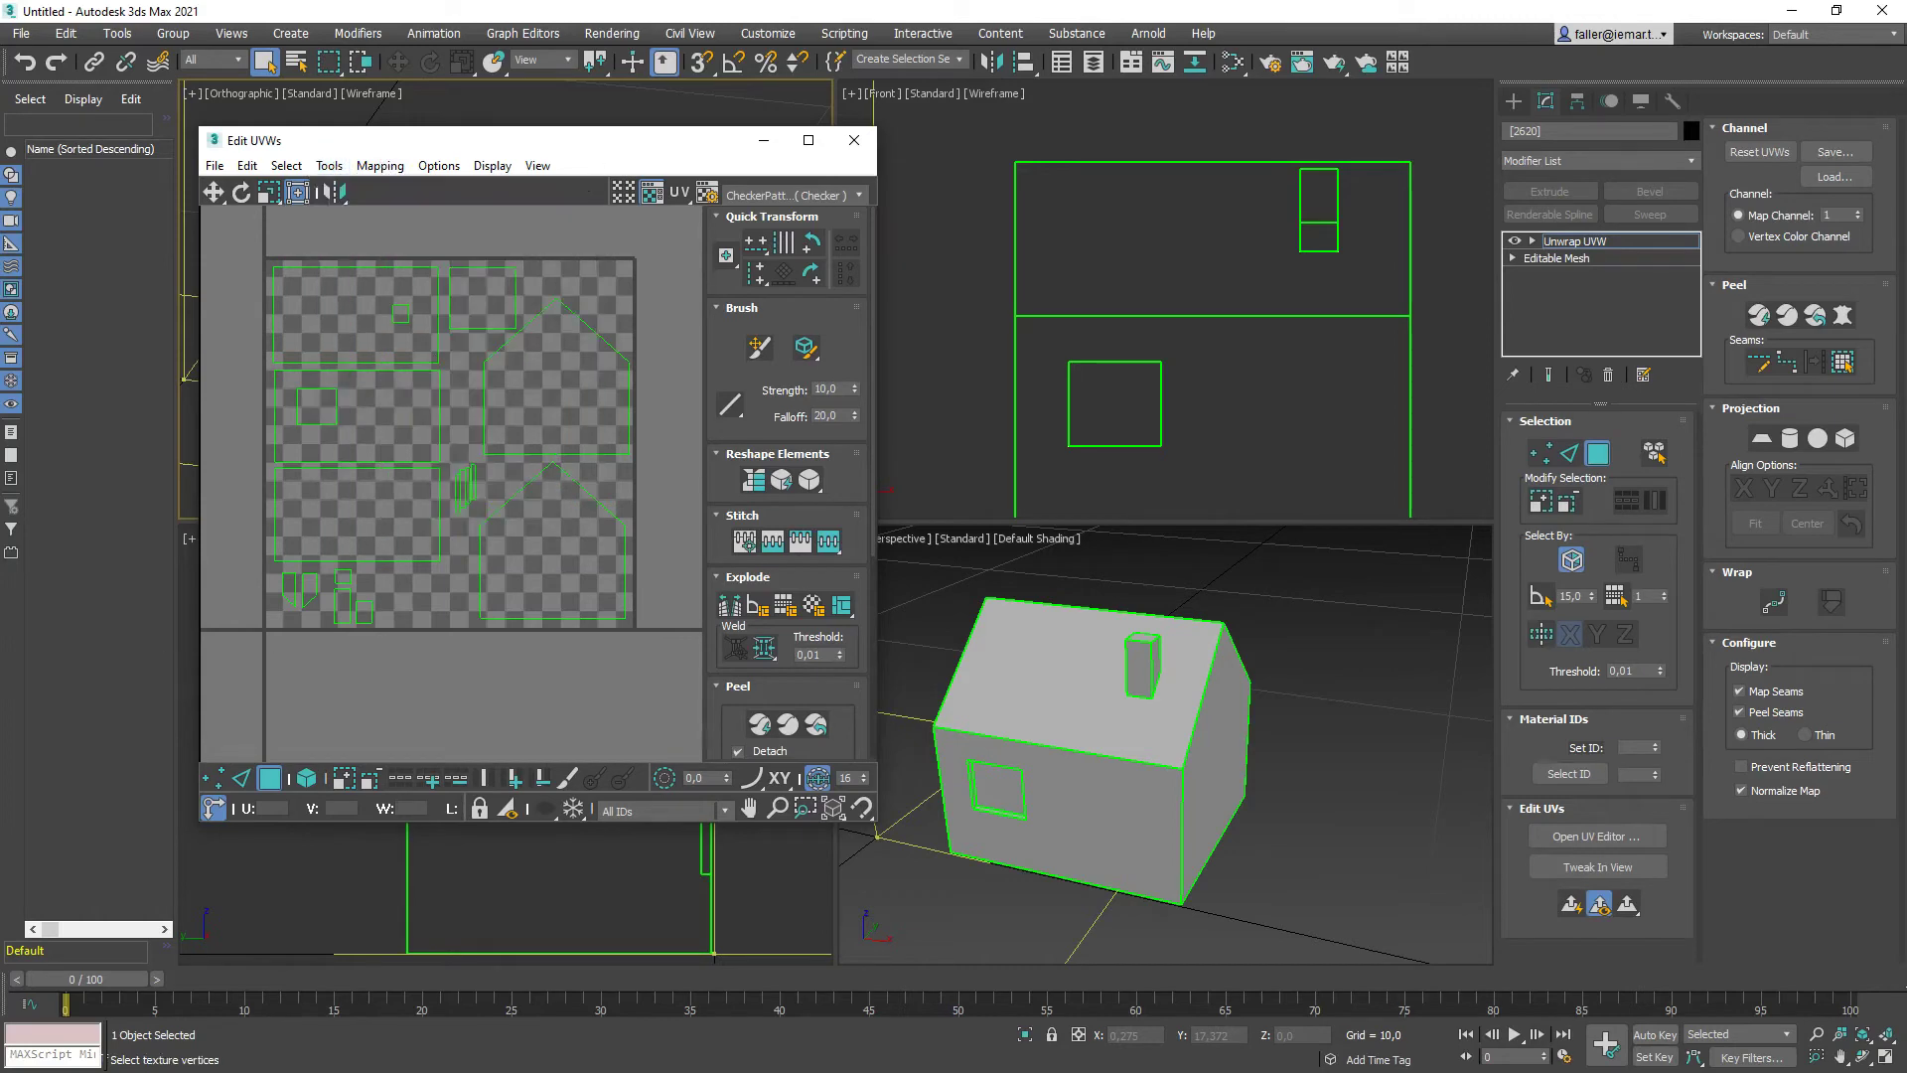
# Switch to Photoshop, open template.png and examine the green outlines of the UV pieces up close
pyautogui.hotkey('alt', 'Tab')
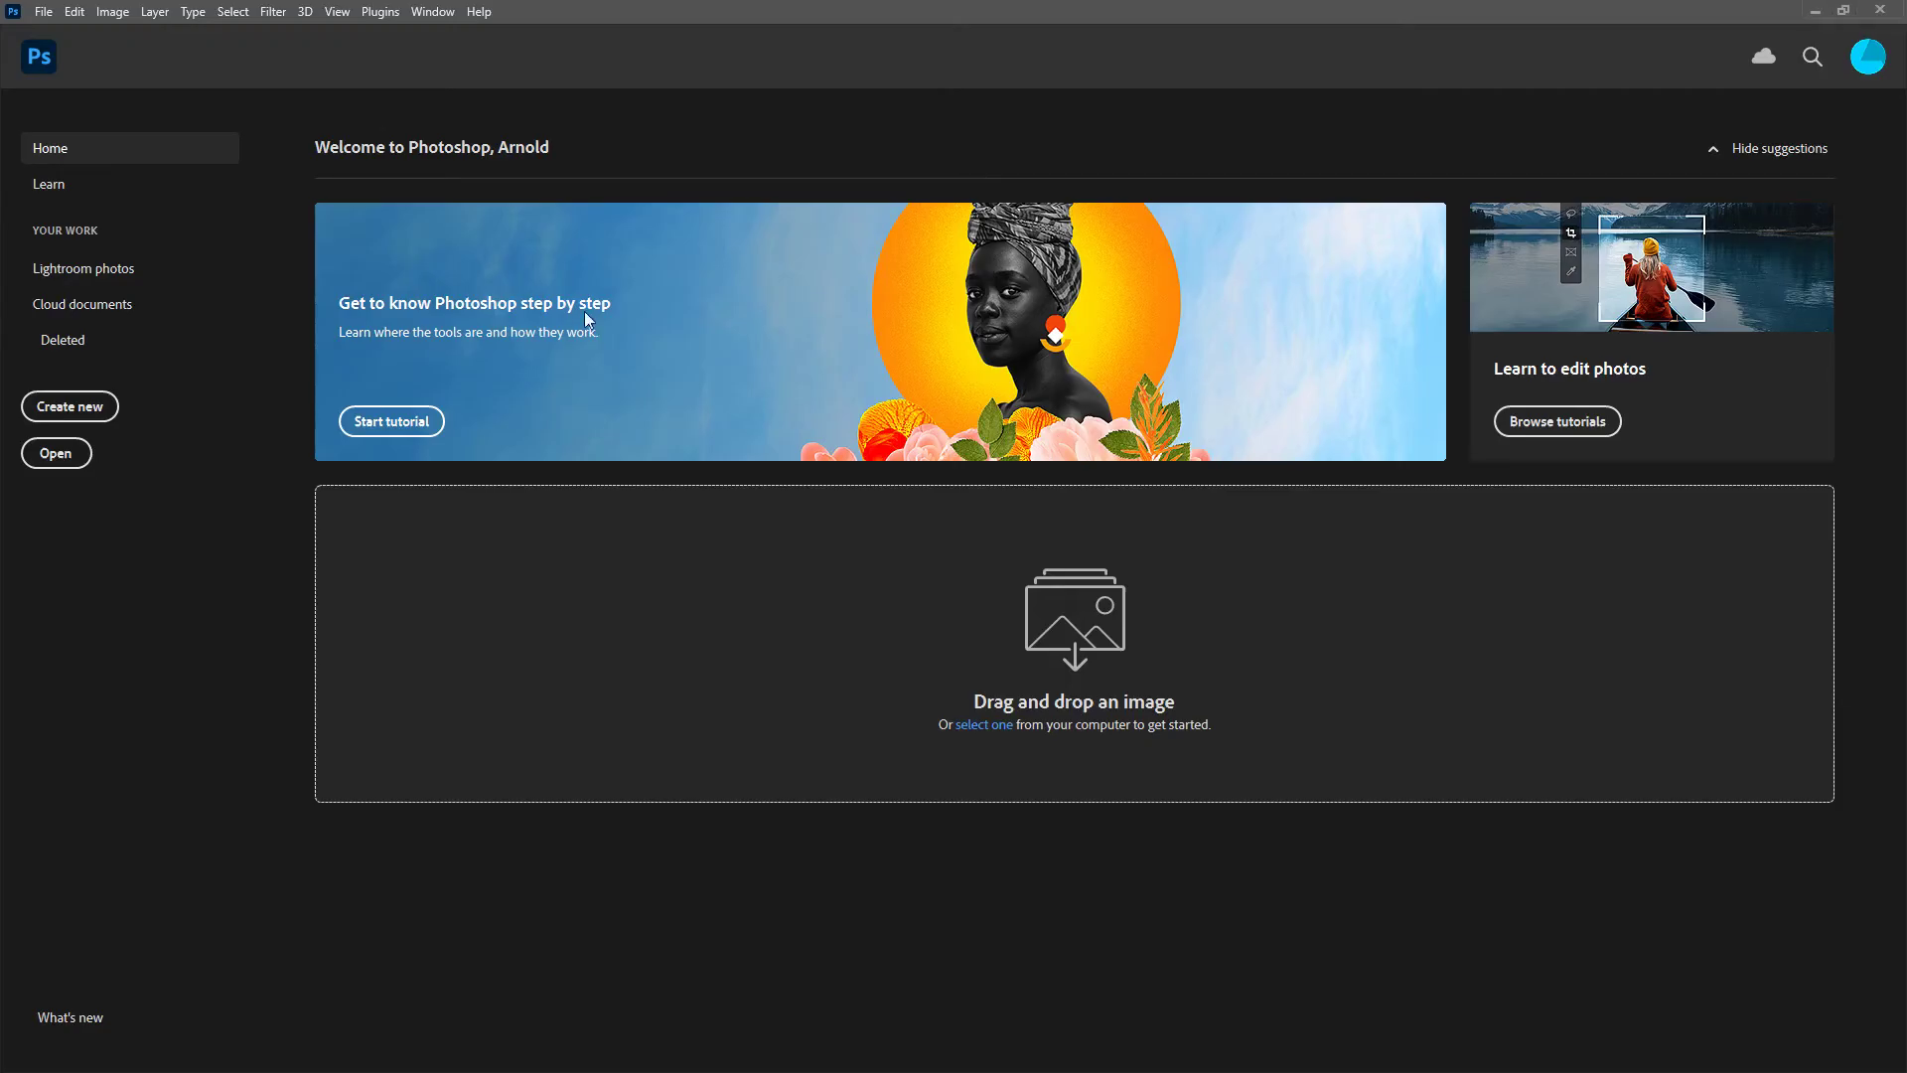
pyautogui.click(58, 454)
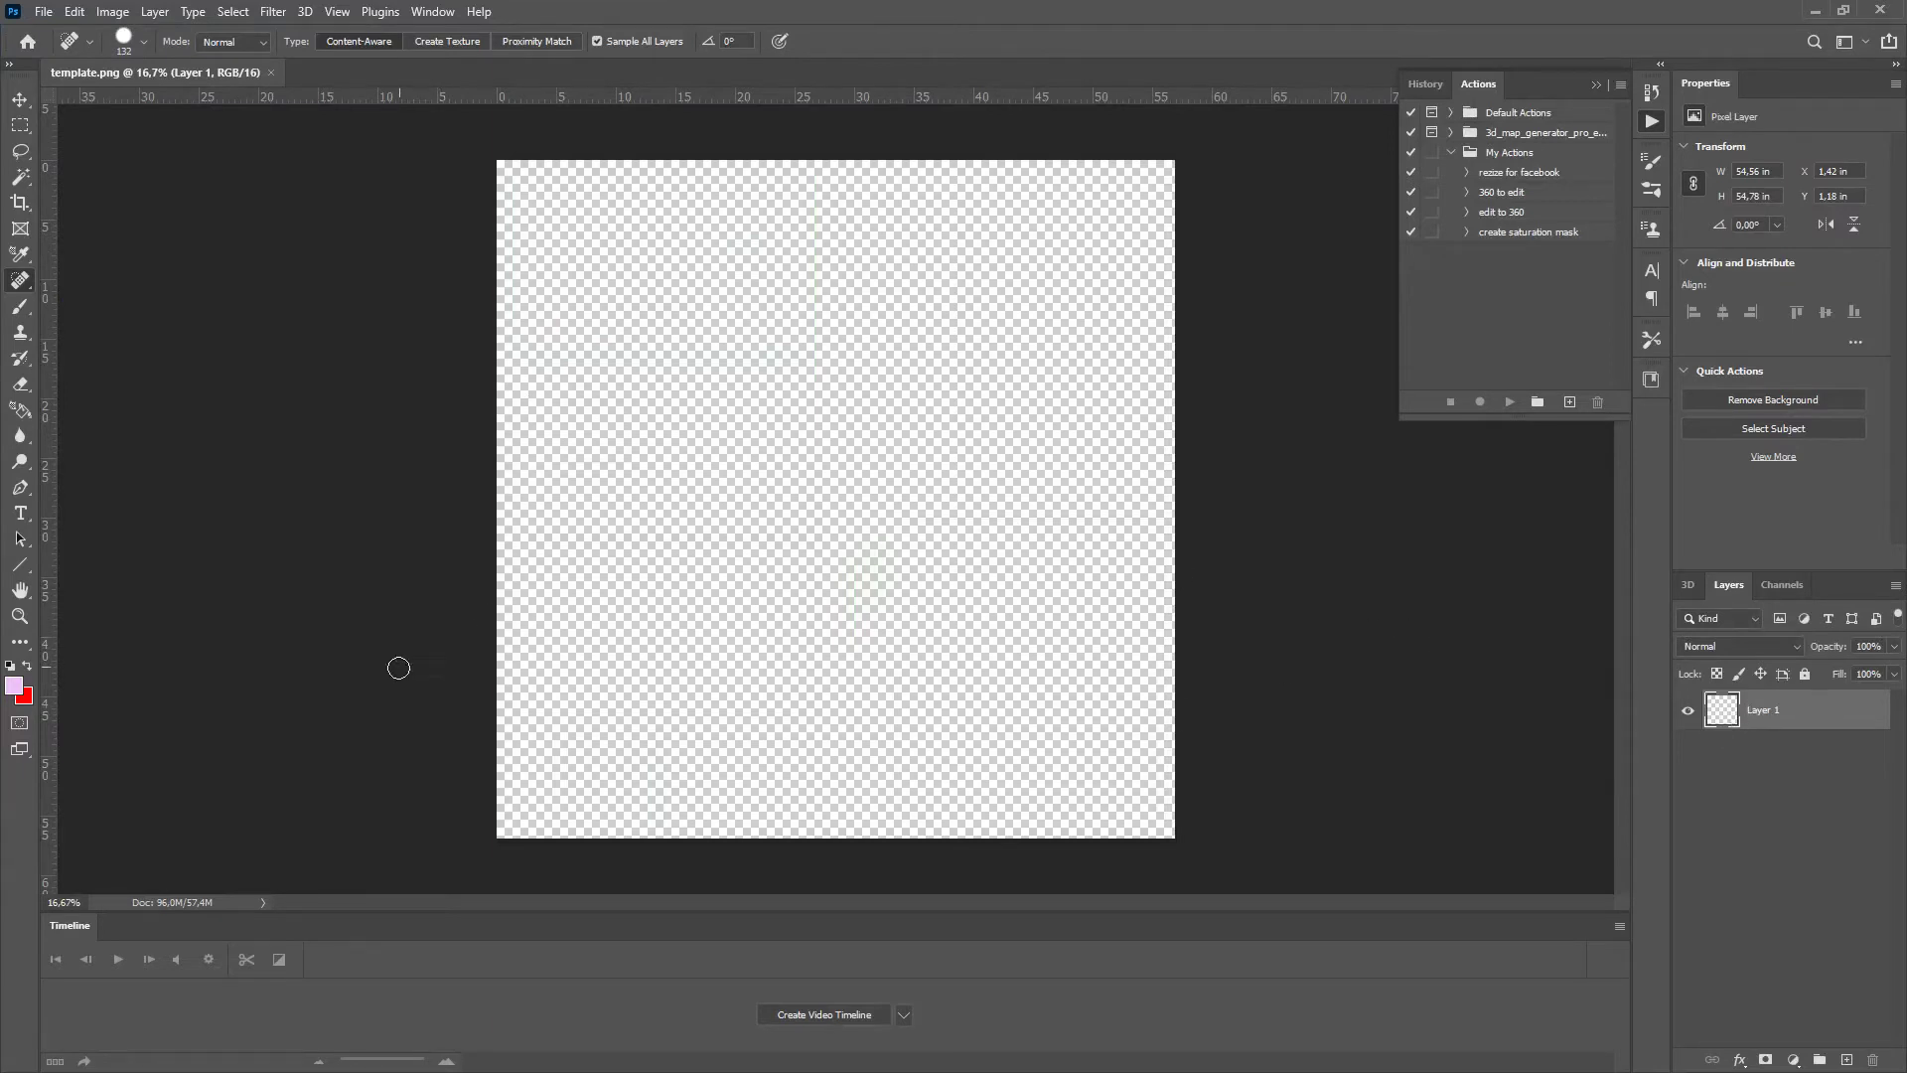
pyautogui.click(19, 615)
pyautogui.moveTo(501, 491); pyautogui.dragTo(783, 443)
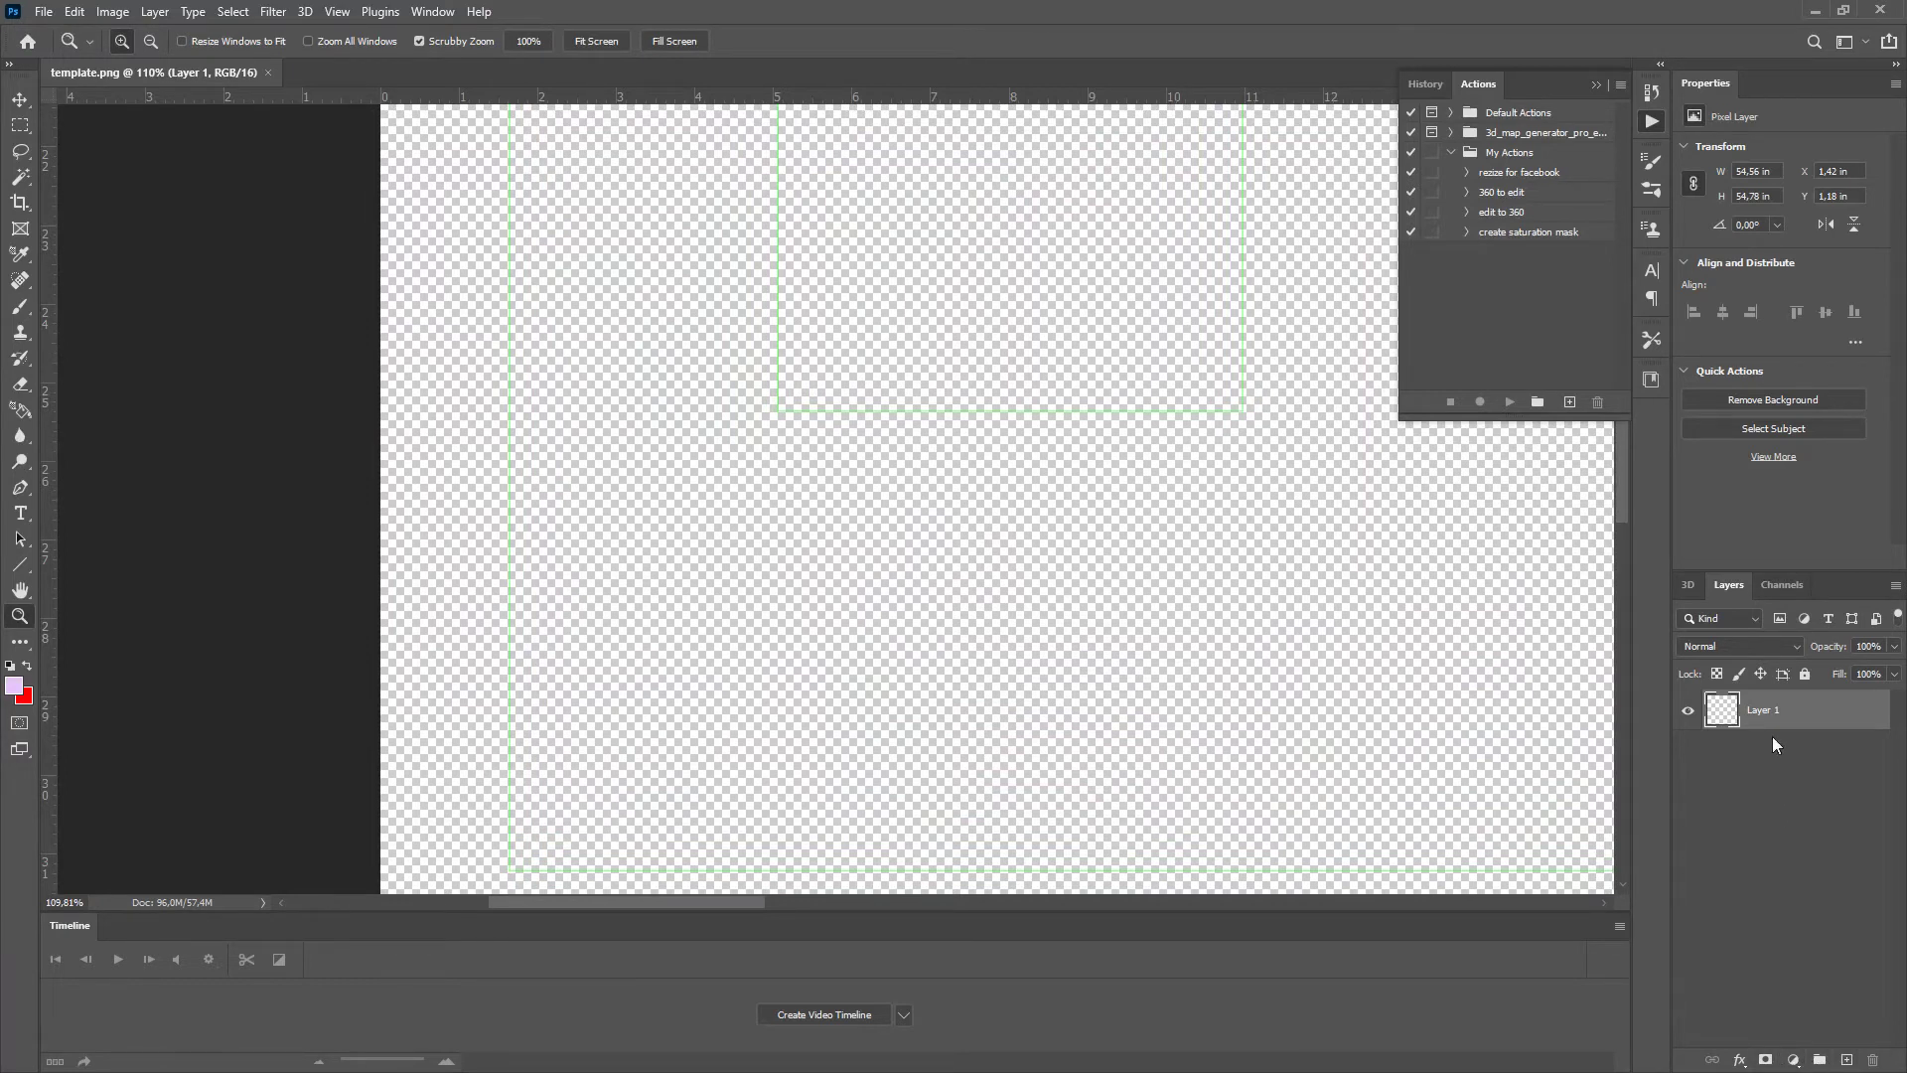
# Create a new layer beneath the template outlines and fill it with white in Normal mode at 100% opacity
pyautogui.click(1846, 1060)
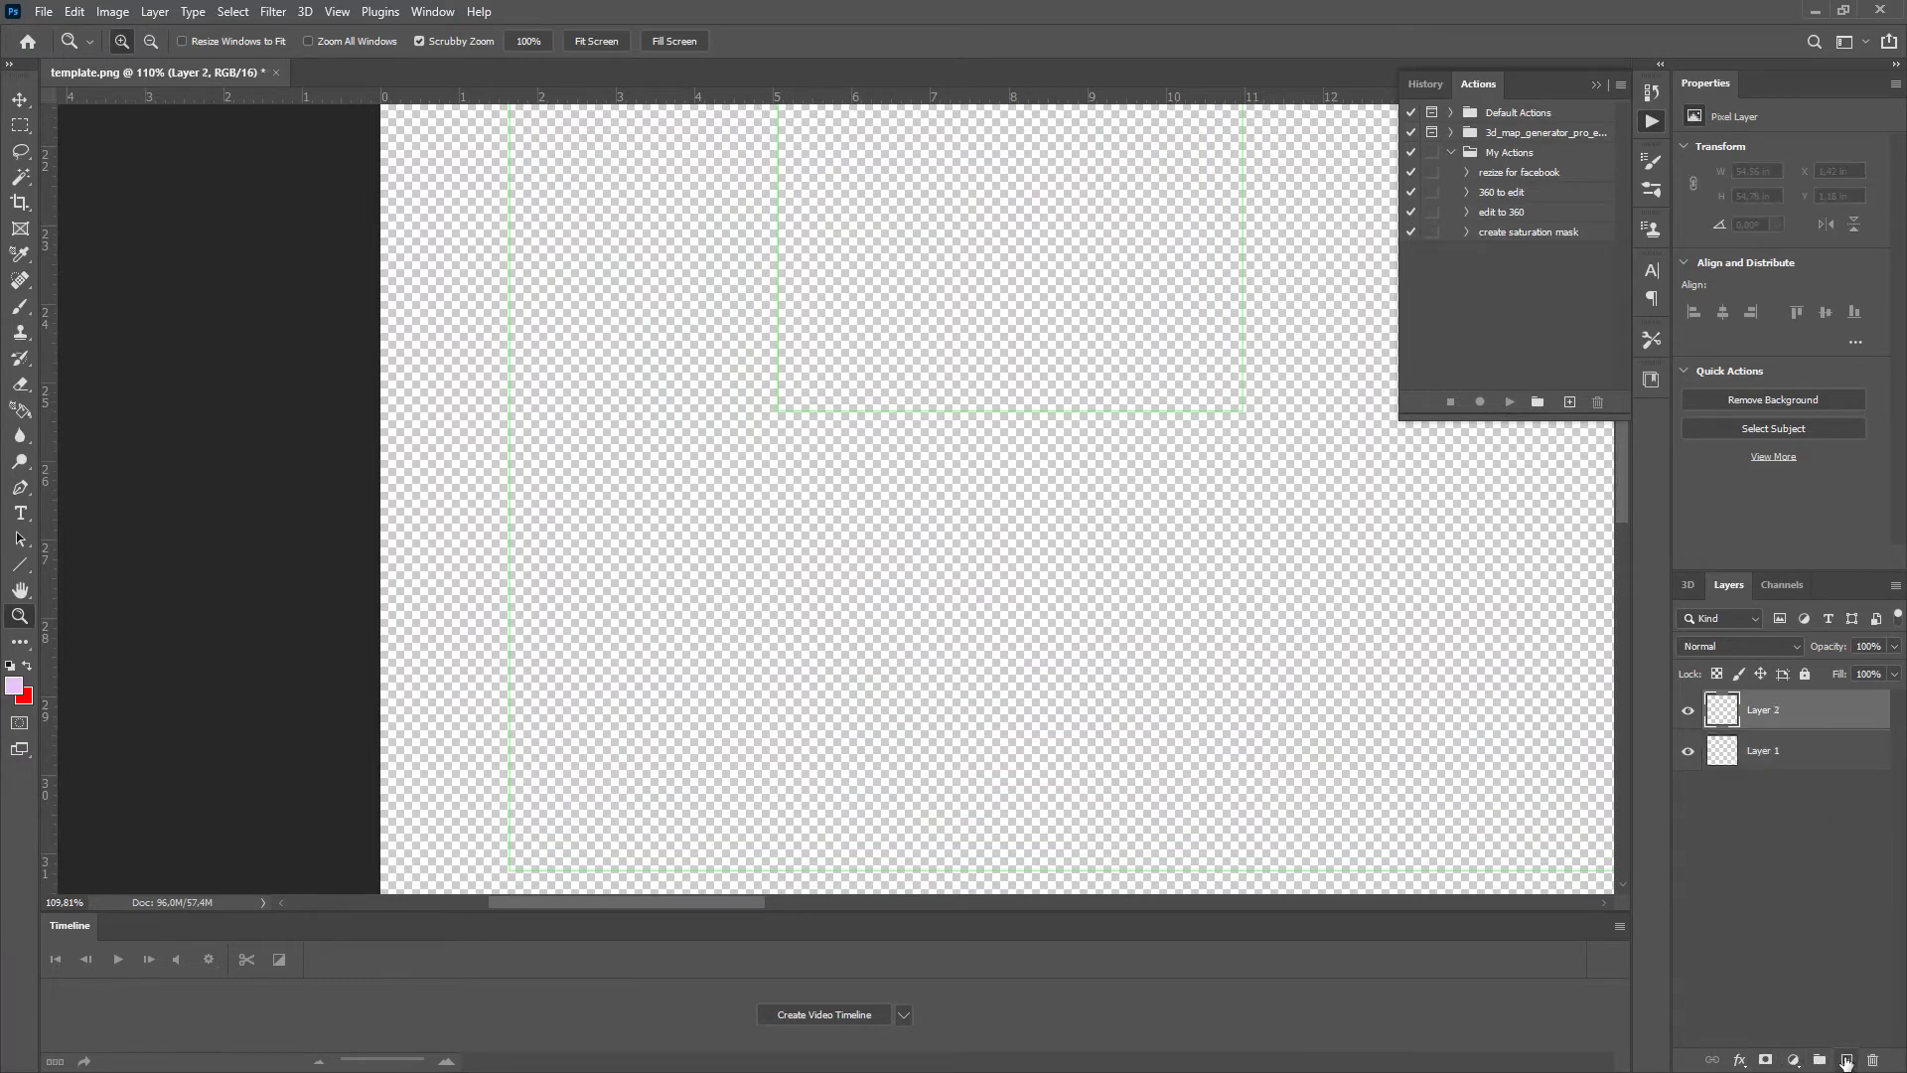
pyautogui.moveTo(1791, 714); pyautogui.dragTo(1793, 798)
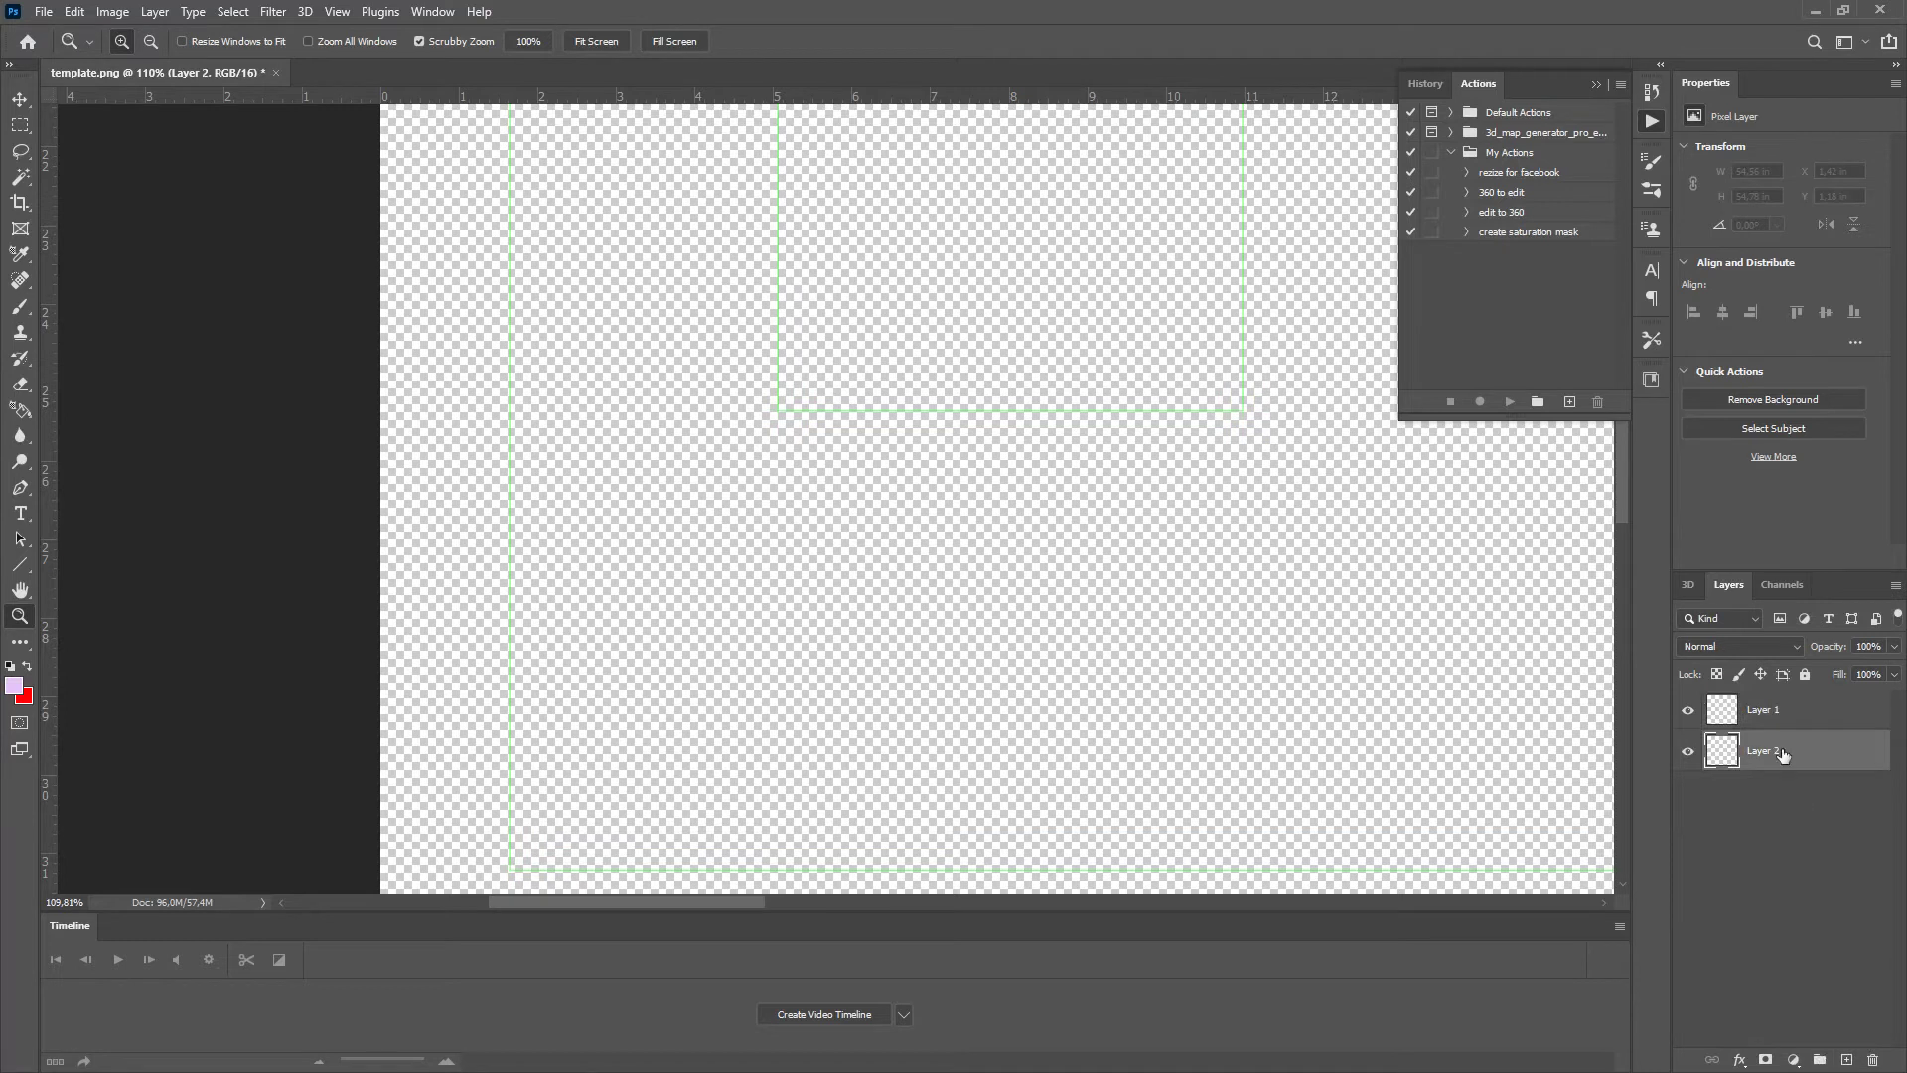
pyautogui.click(112, 12)
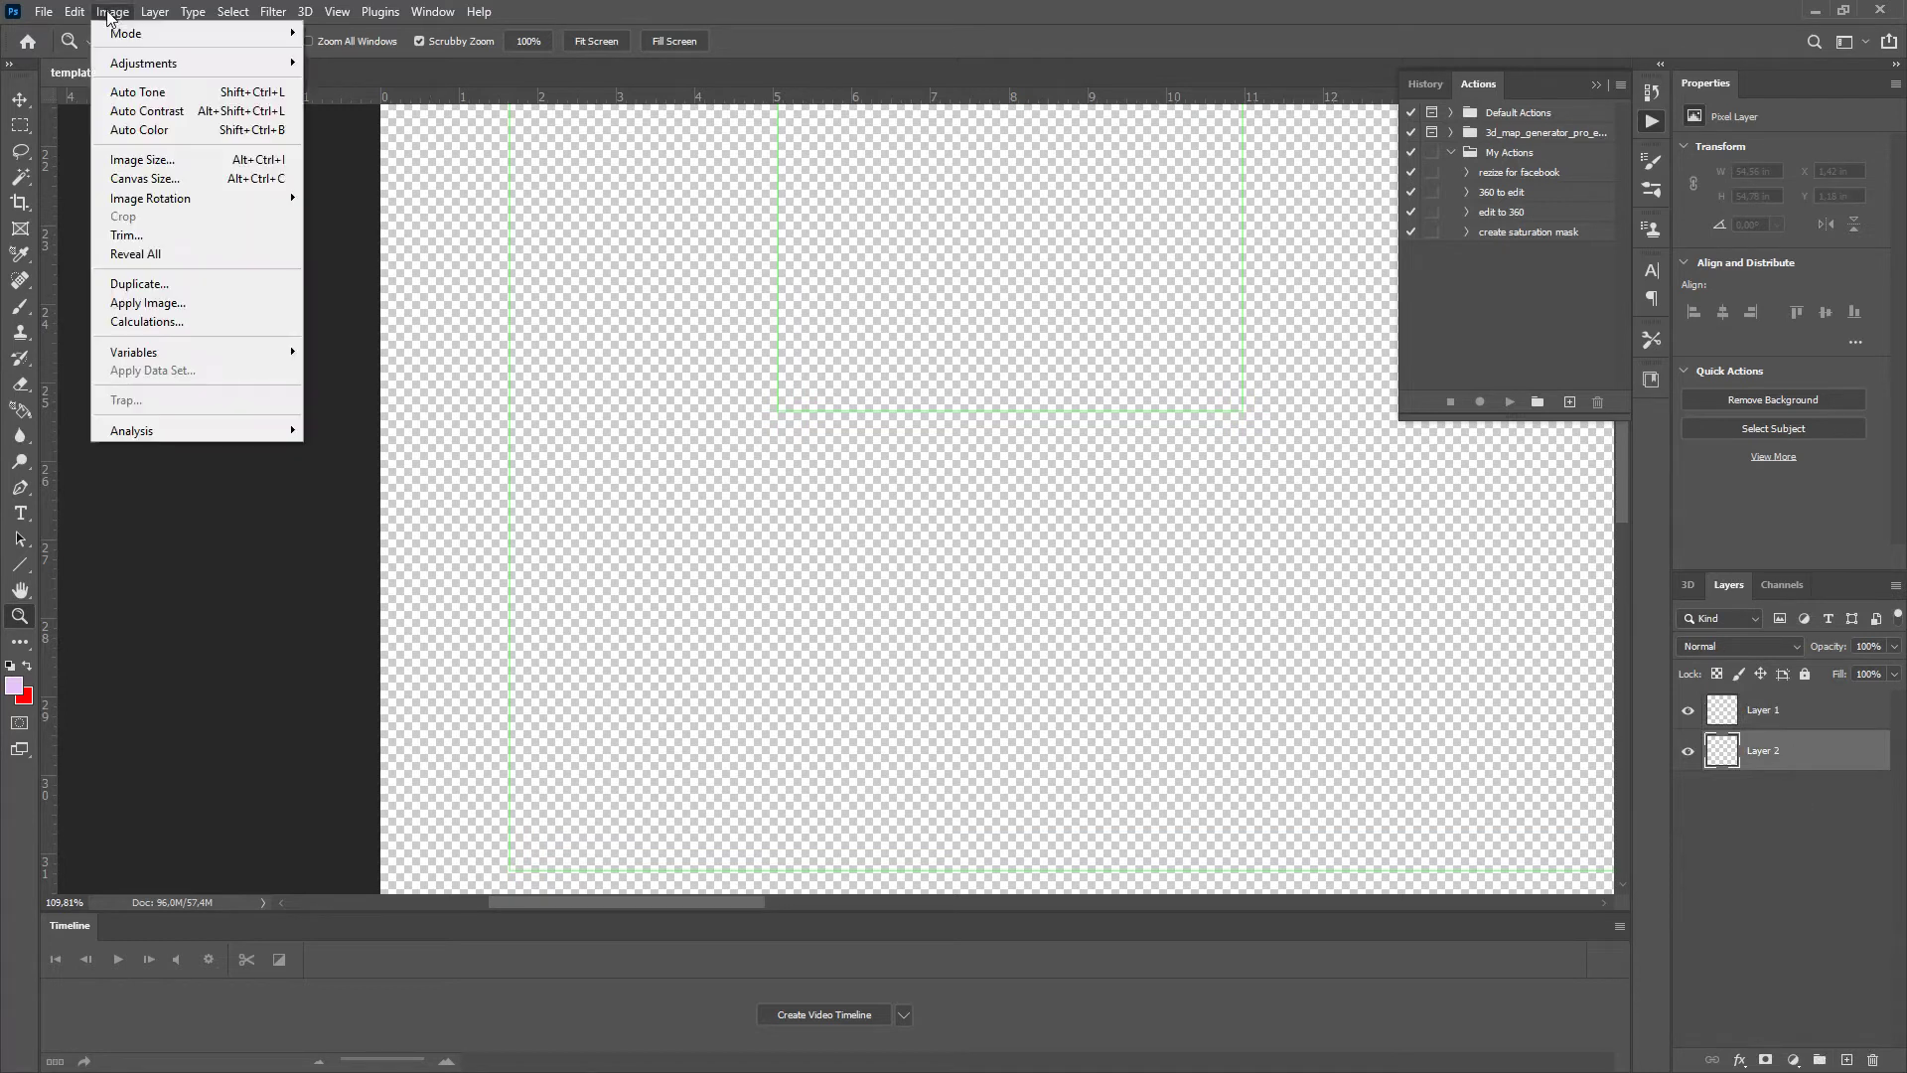
pyautogui.moveTo(78, 15)
pyautogui.click(95, 322)
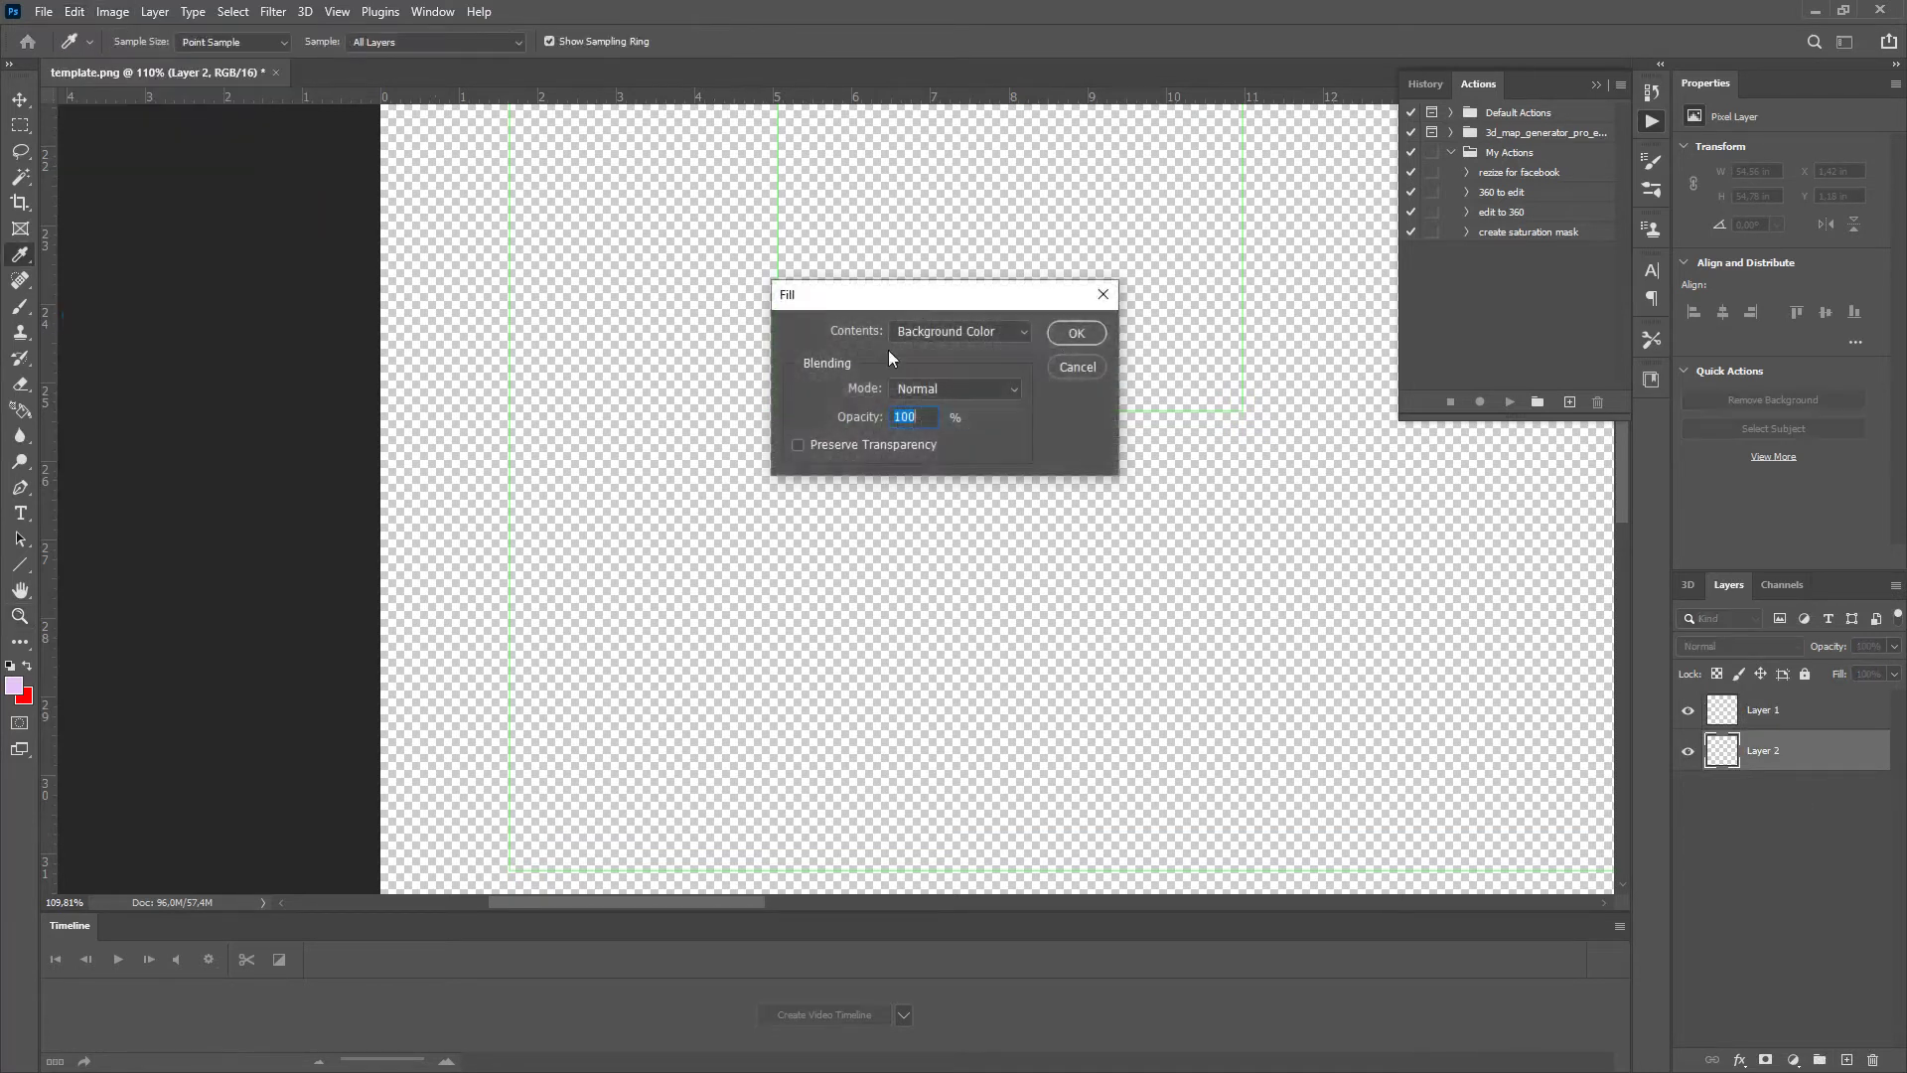
pyautogui.click(957, 330)
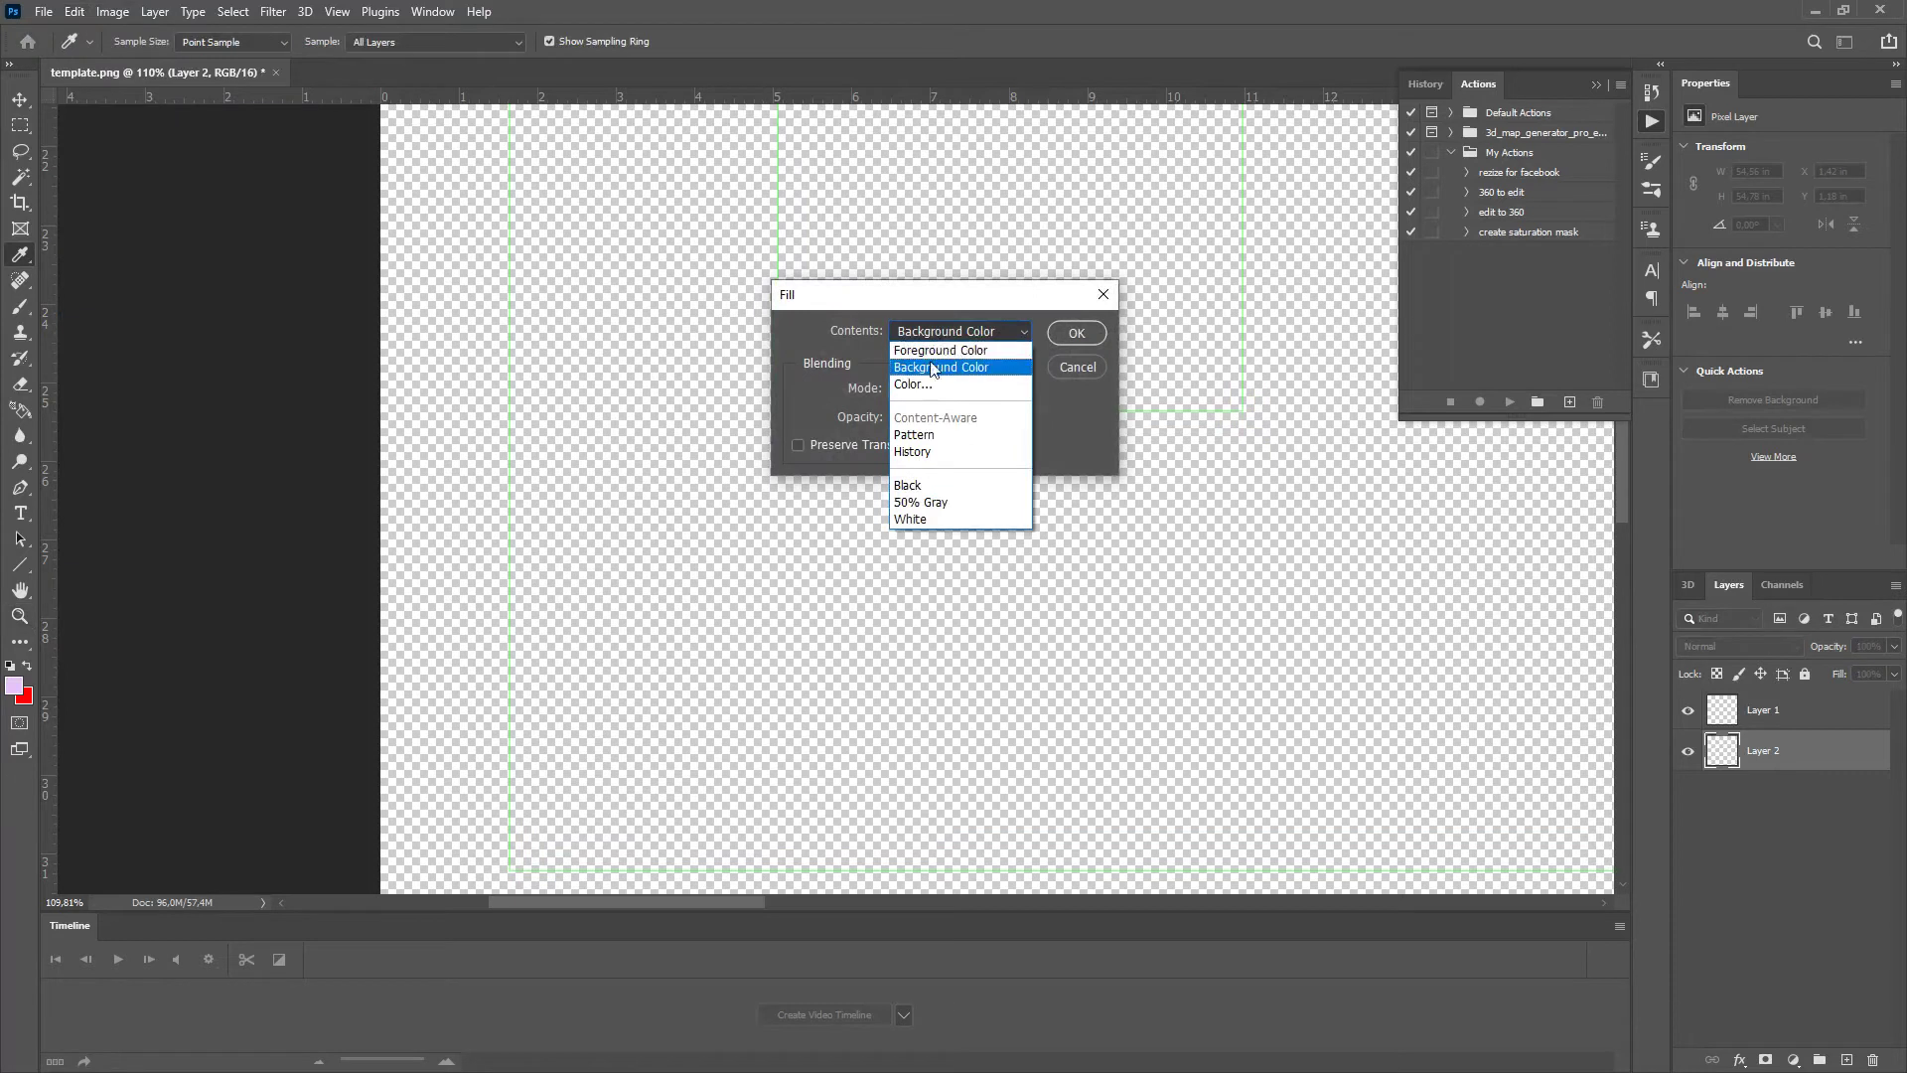
pyautogui.click(908, 517)
pyautogui.click(1076, 332)
pyautogui.press('z')
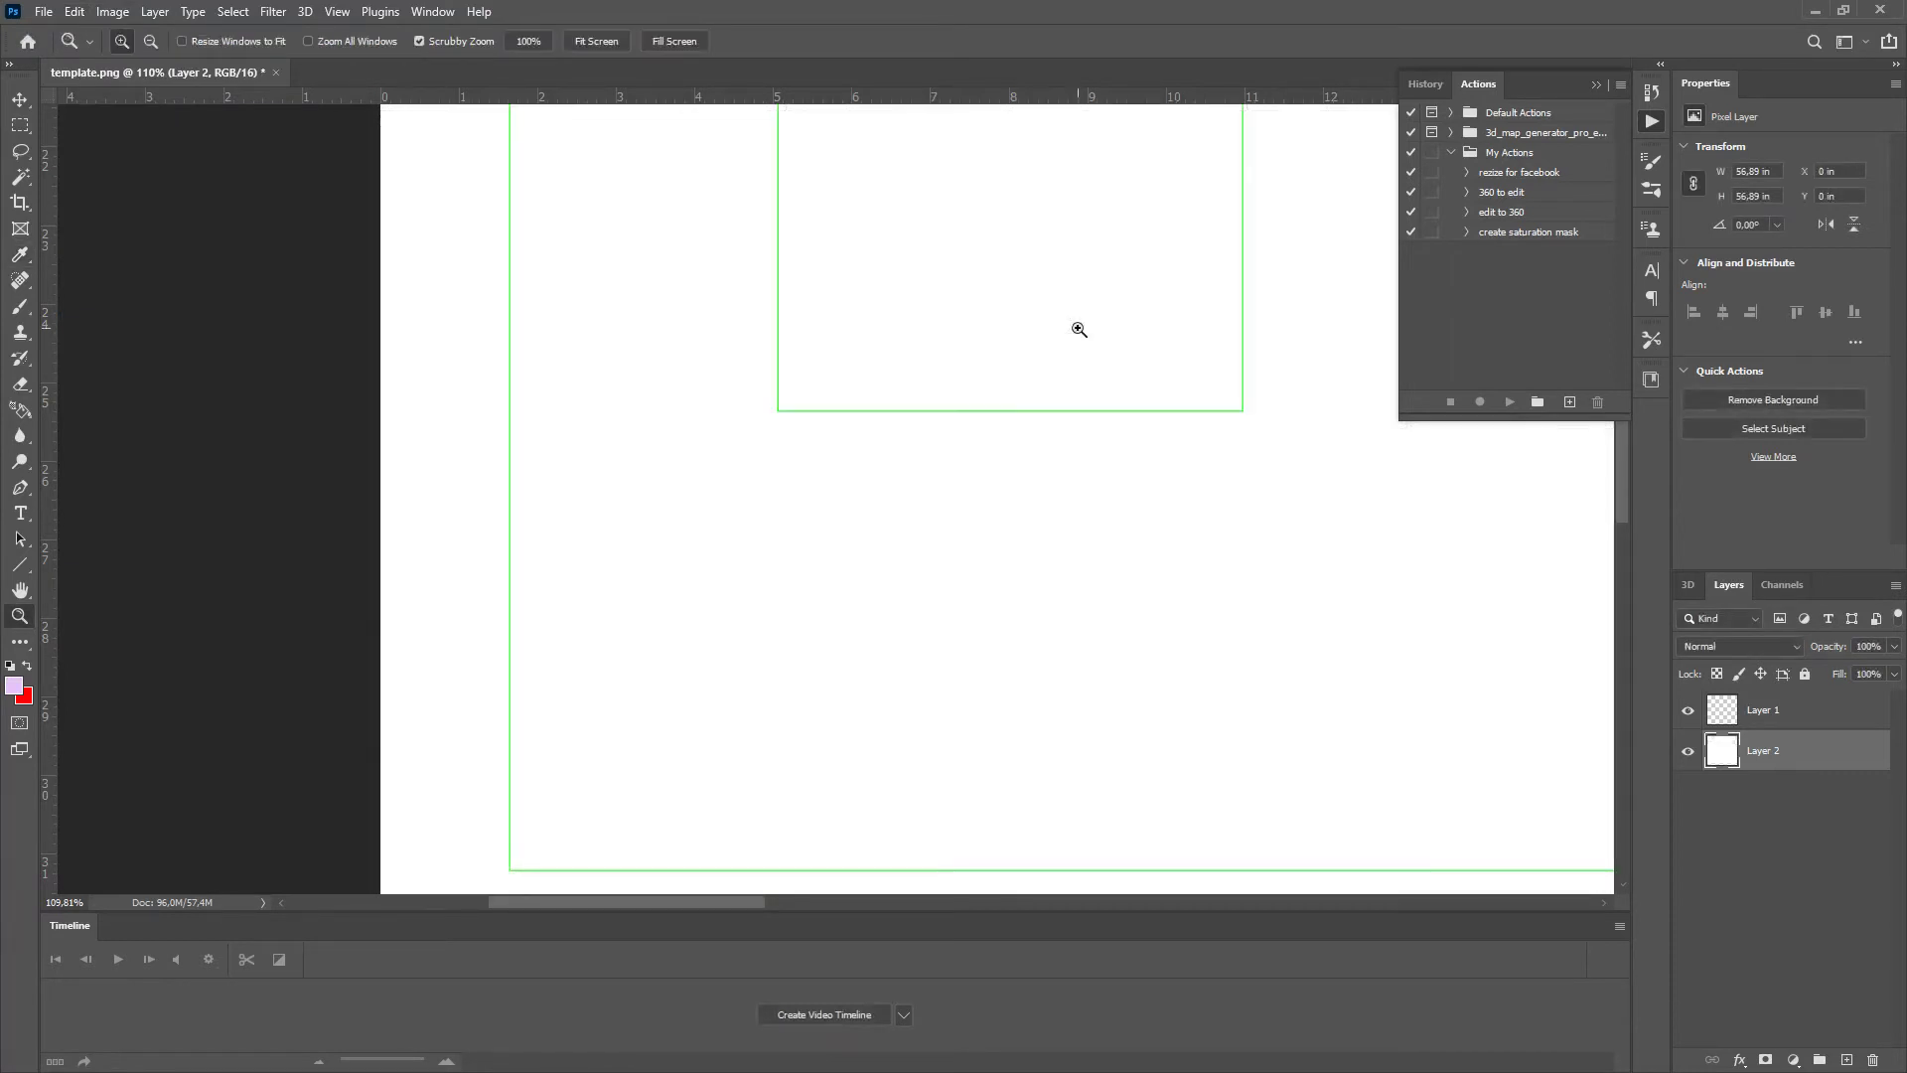
pyautogui.rightClick(809, 445)
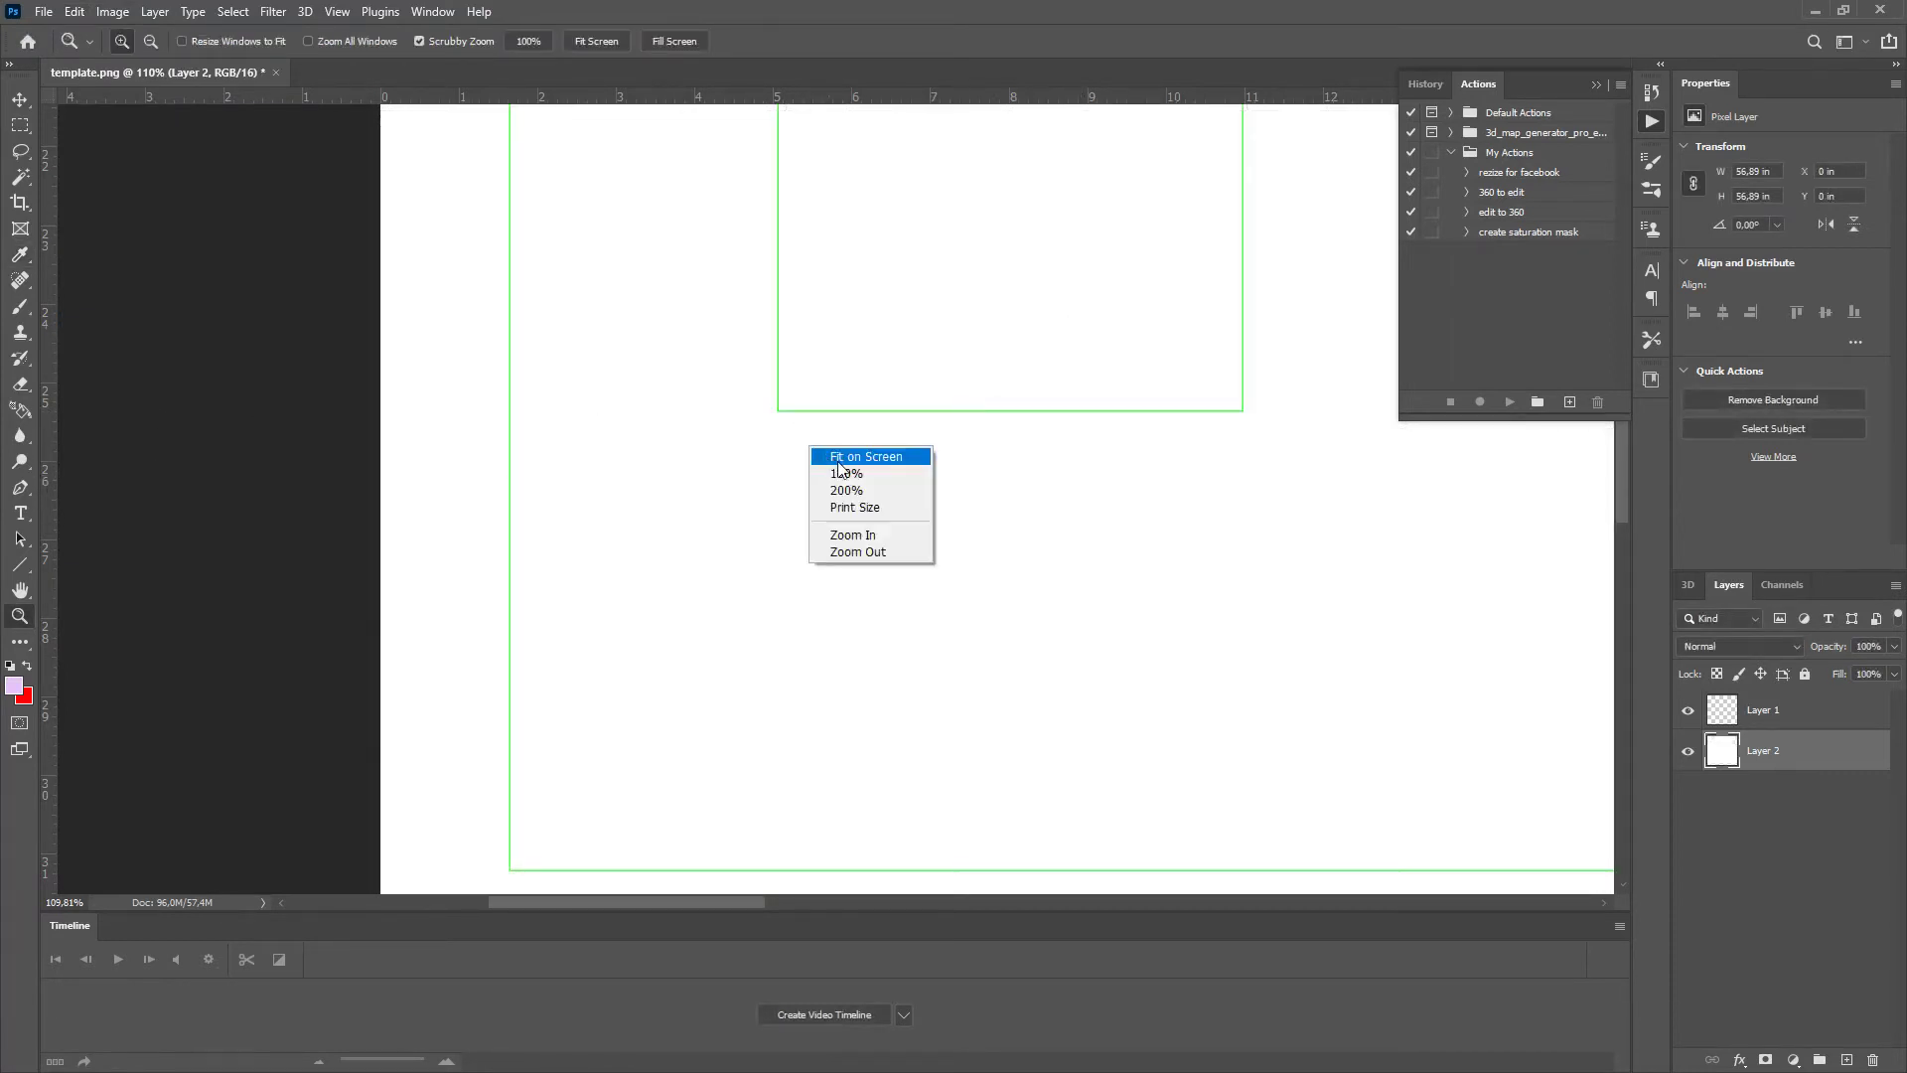
# Add a new layer above the template outlines and ready the Brush tool with red as the foreground color
pyautogui.click(837, 459)
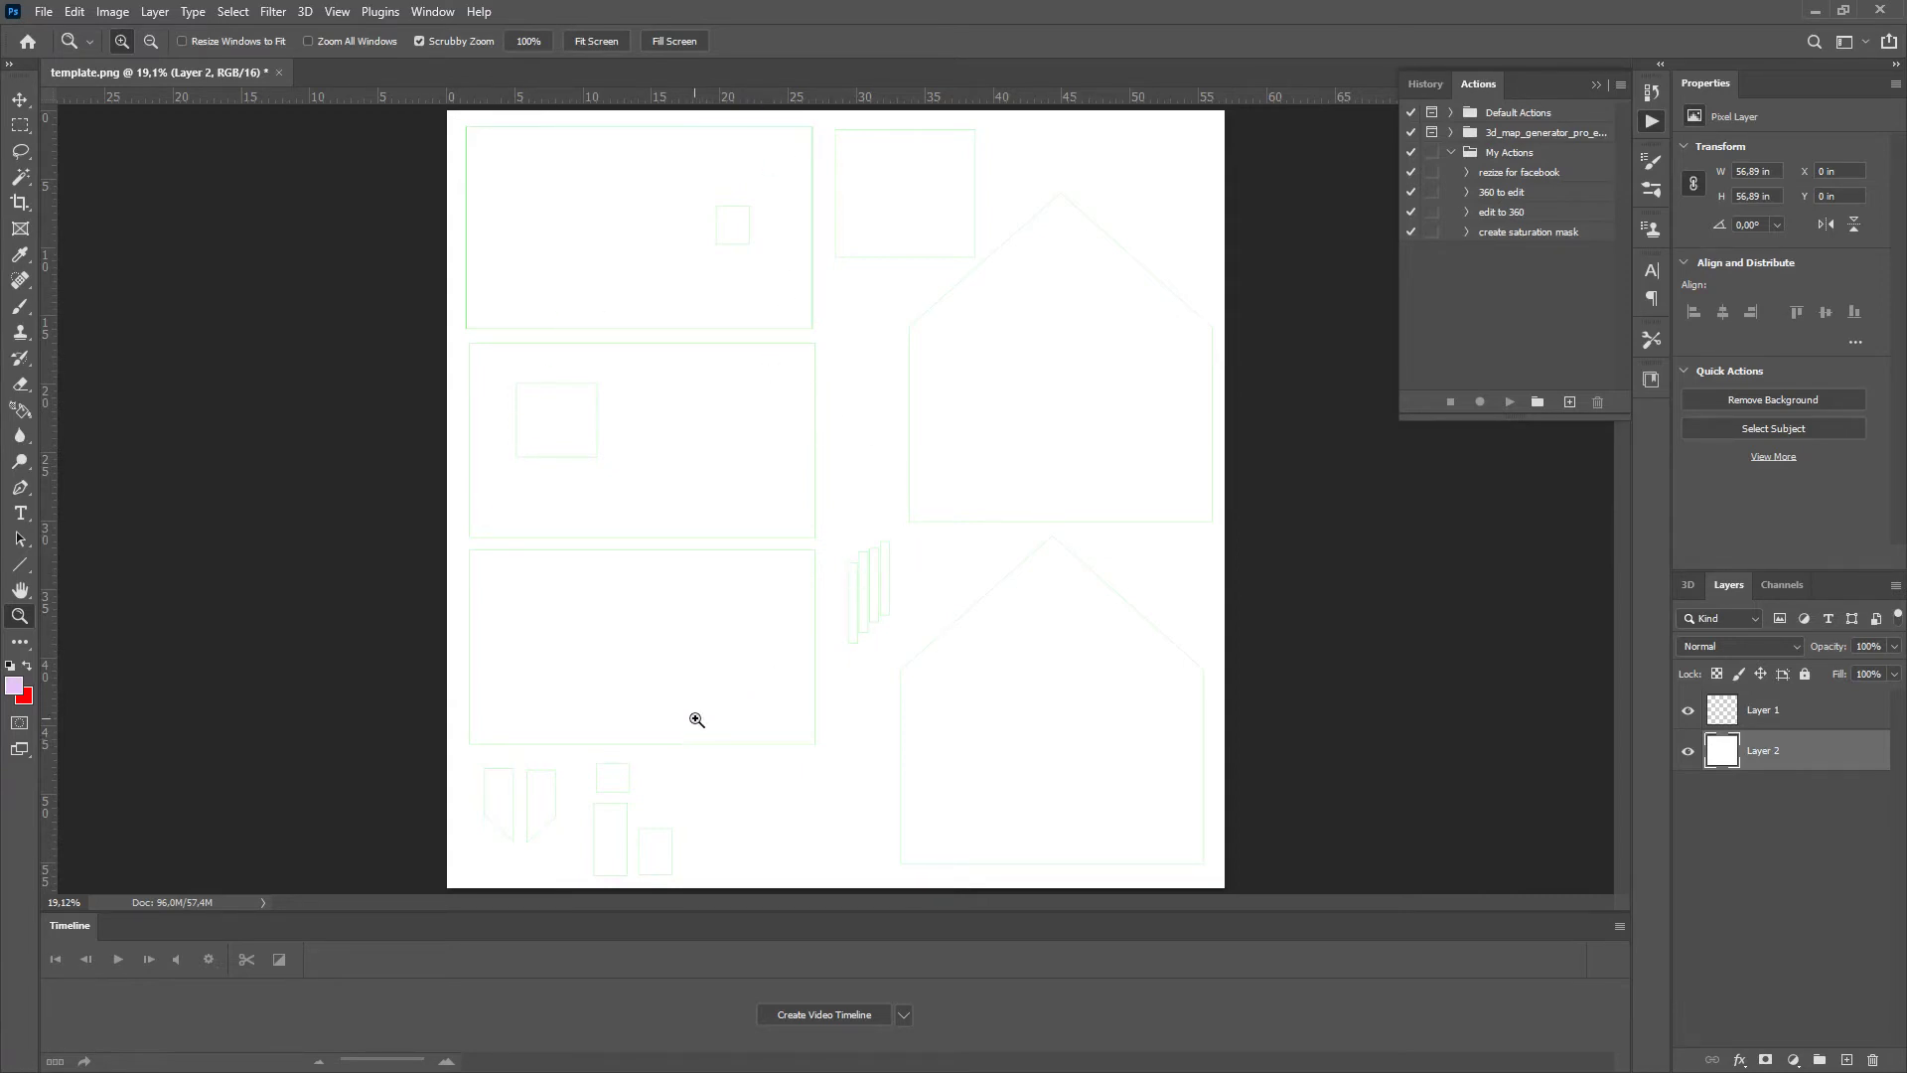
pyautogui.click(1754, 713)
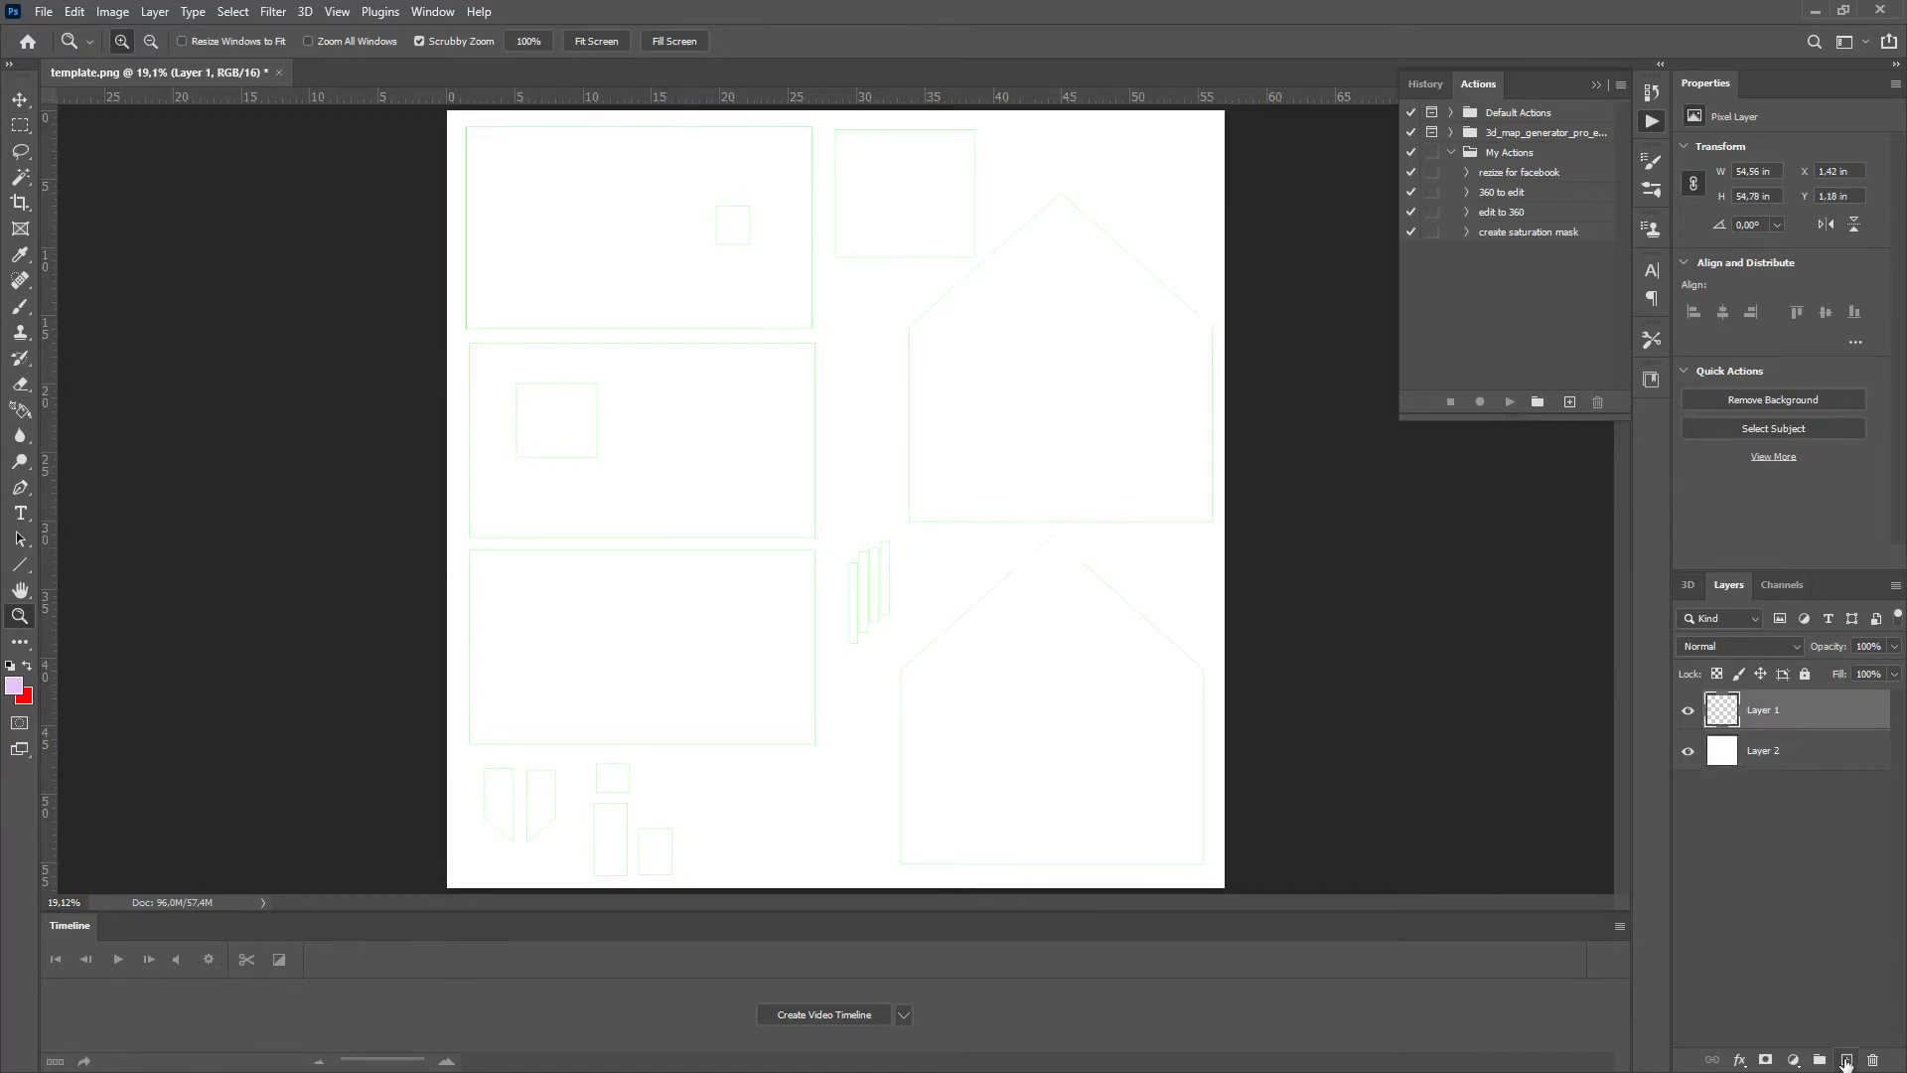
pyautogui.click(1846, 1059)
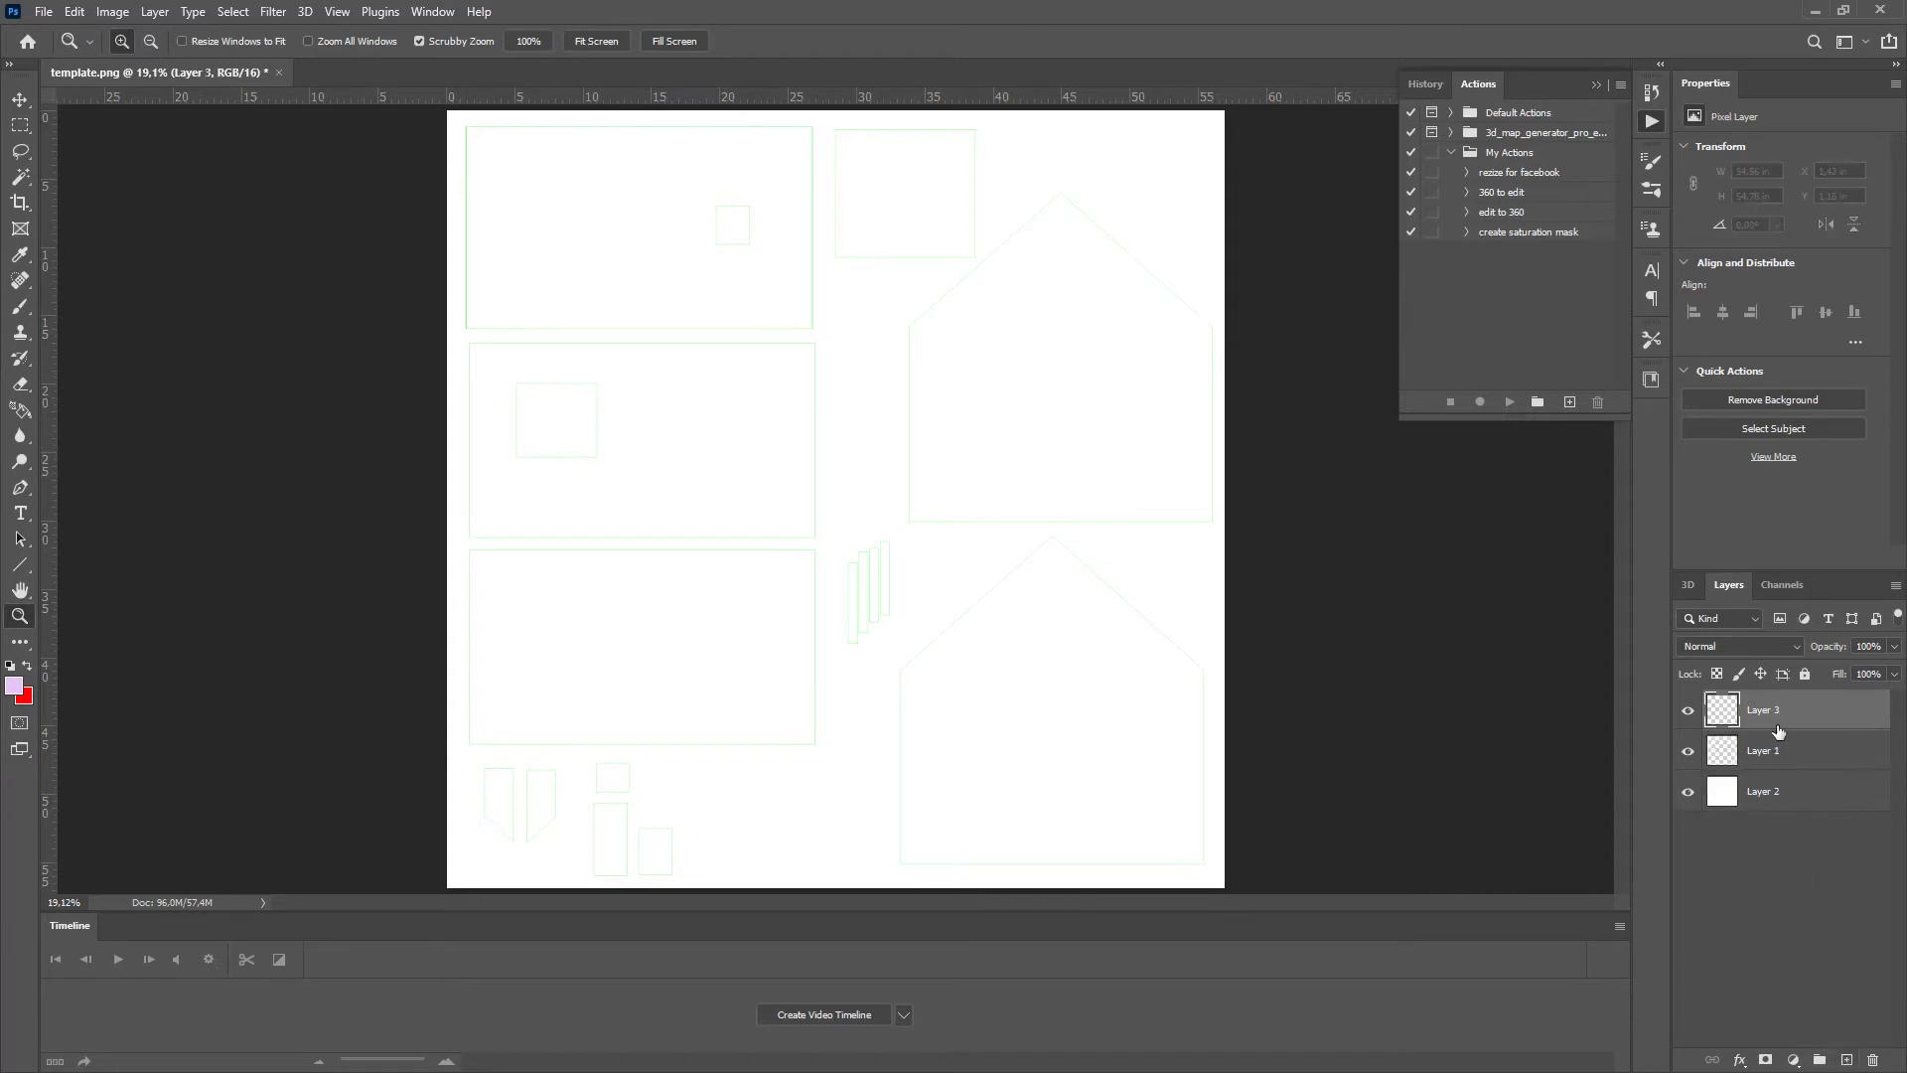
pyautogui.click(27, 665)
pyautogui.click(20, 314)
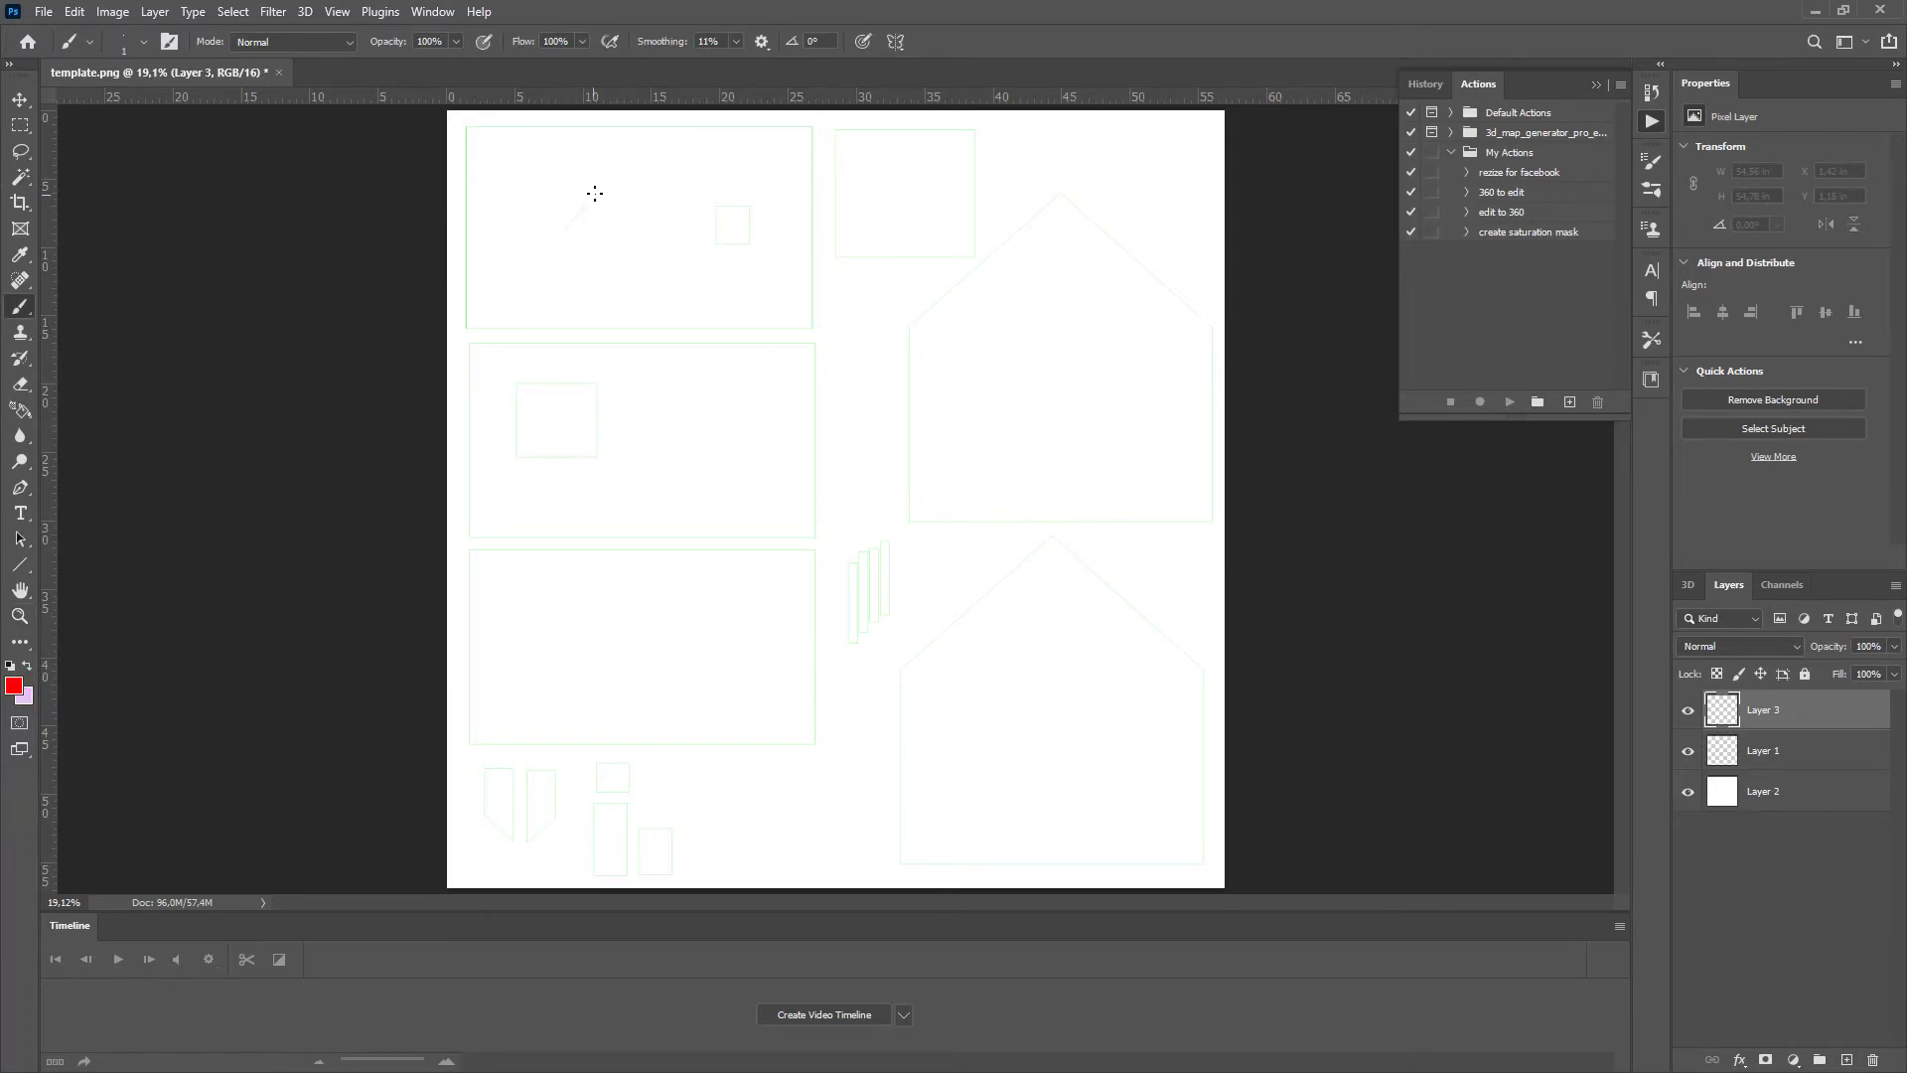
# Undo the thin test stroke and enlarge the brush to a size of 14
pyautogui.click(74, 10)
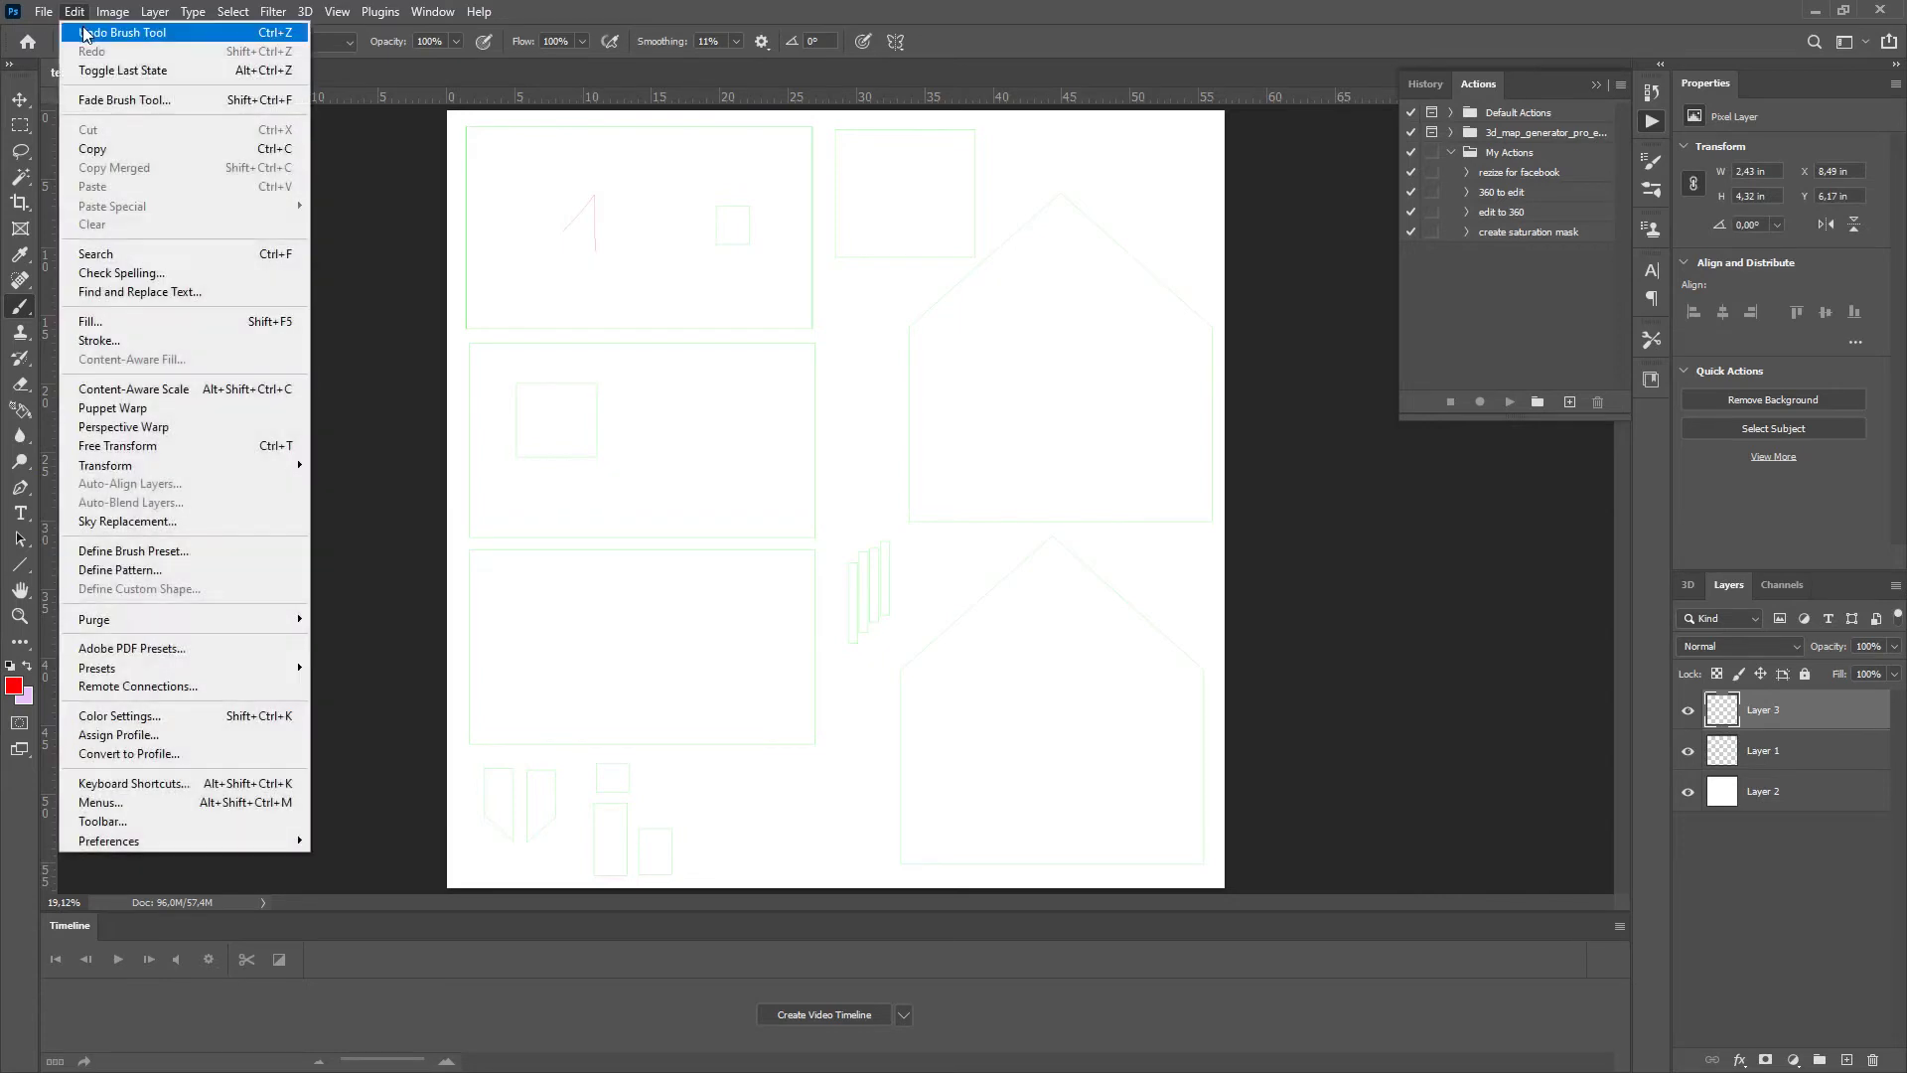
pyautogui.click(127, 27)
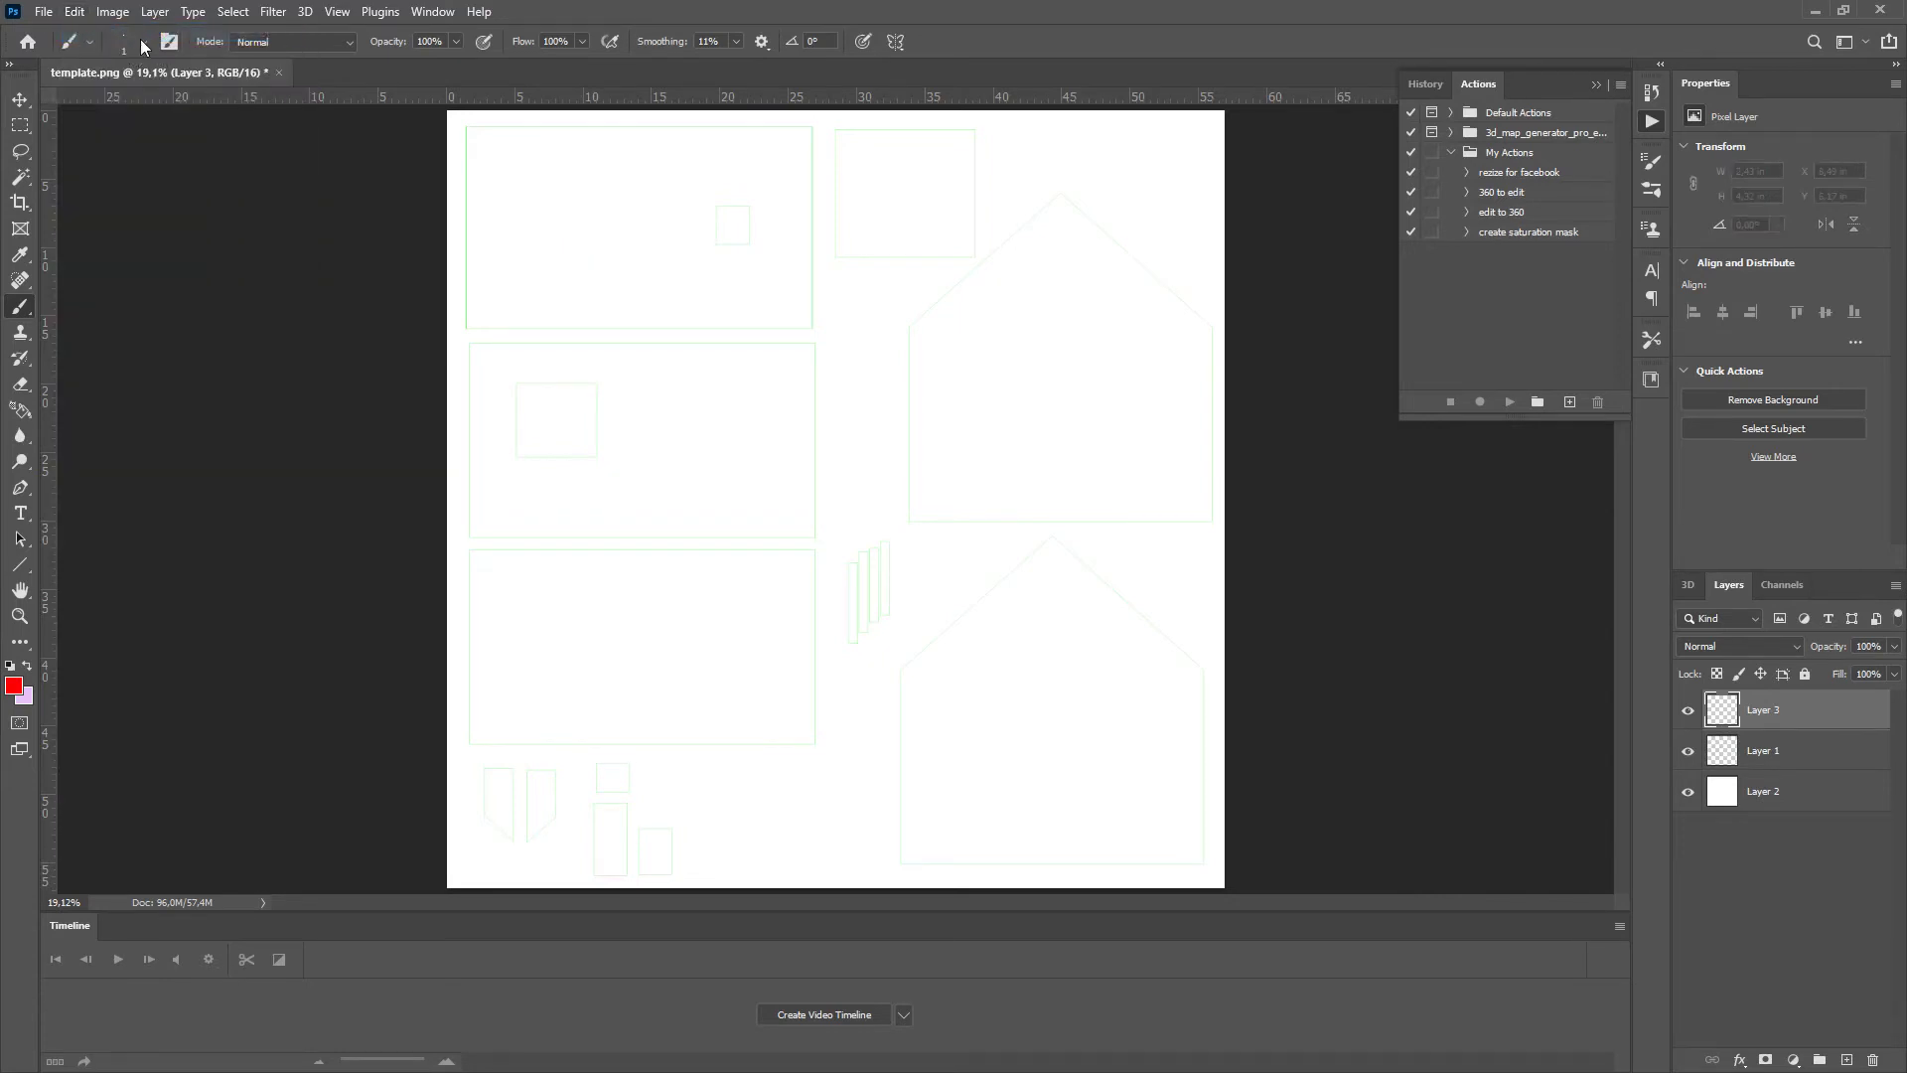
pyautogui.click(143, 43)
pyautogui.moveTo(111, 105); pyautogui.dragTo(119, 106)
# Paint the numbers 1 to 5 and an underlined 6 on the large UV pieces, plus upward arrows on four small chimney pieces
pyautogui.moveTo(574, 220)
pyautogui.mouseDown()
pyautogui.moveTo(587, 209)
pyautogui.moveTo(606, 266)
pyautogui.mouseUp()
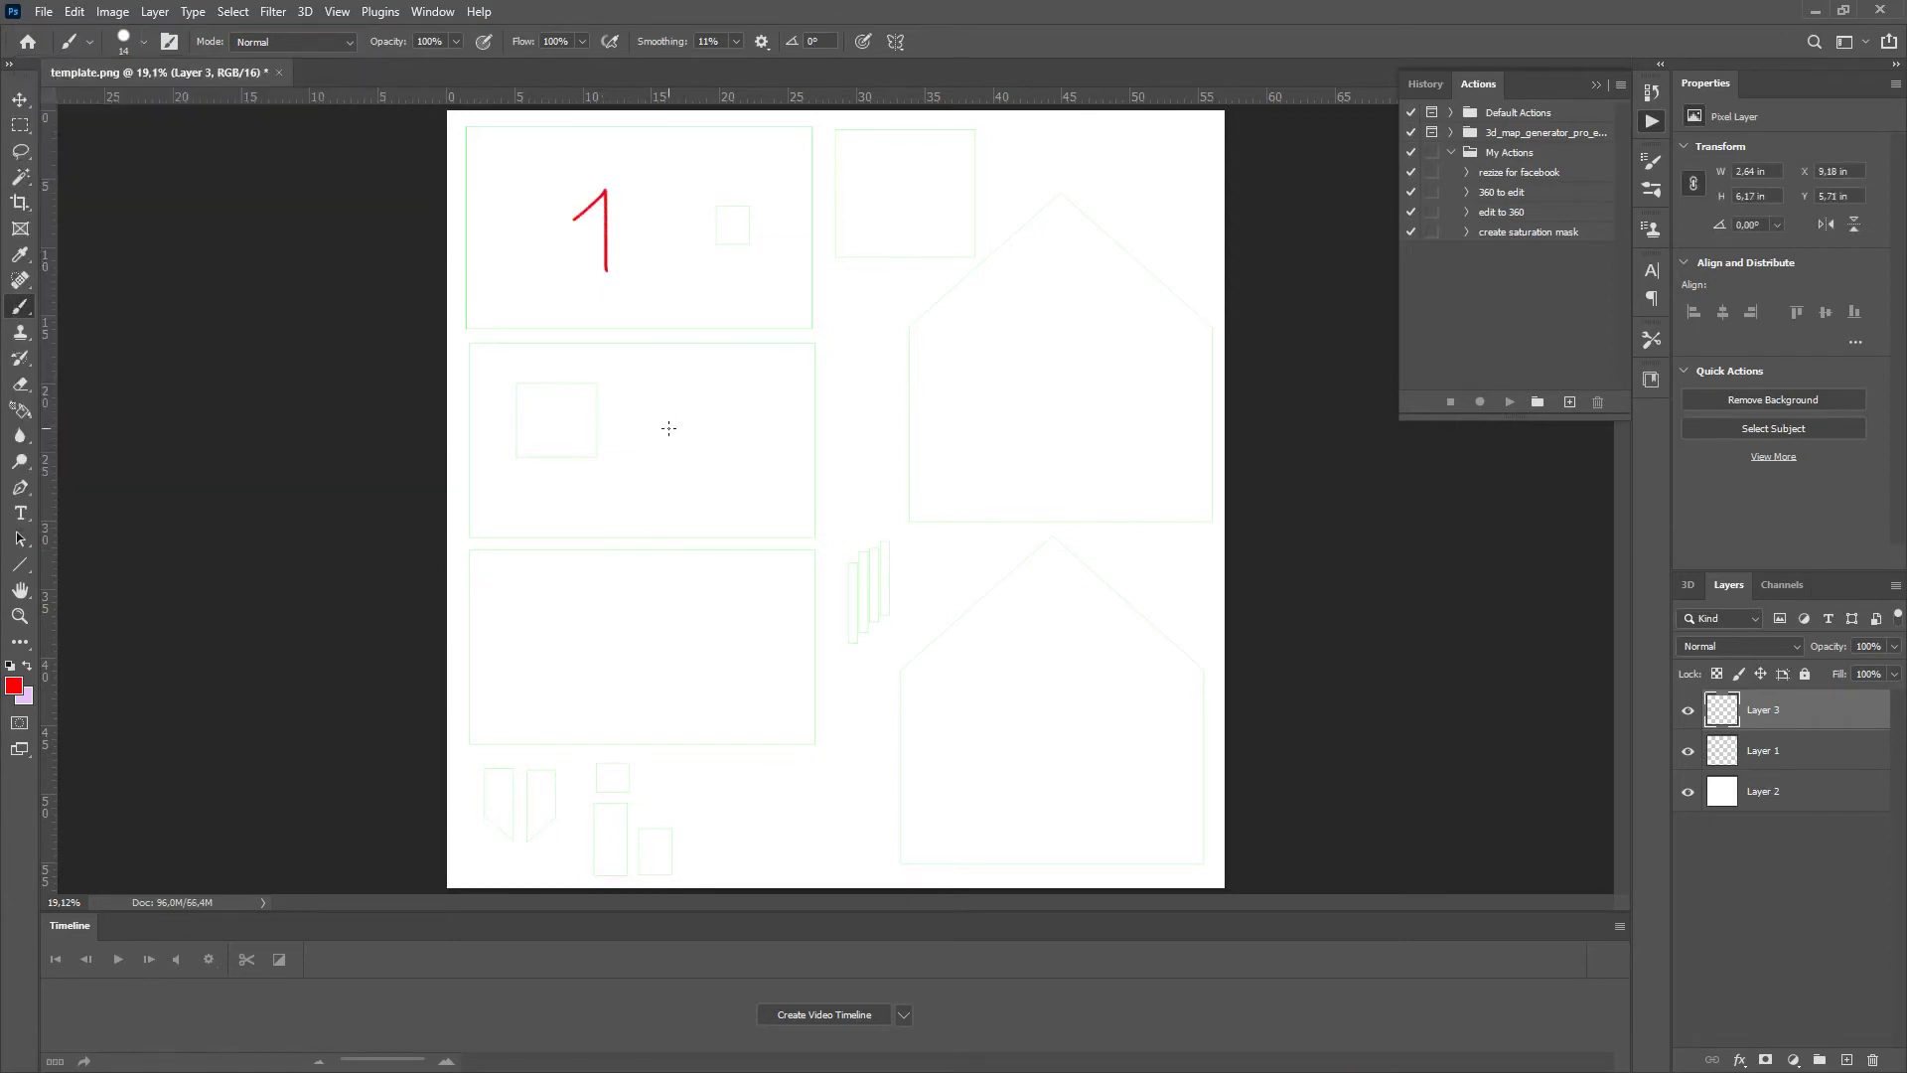
pyautogui.moveTo(661, 429)
pyautogui.mouseDown()
pyautogui.moveTo(685, 417)
pyautogui.moveTo(663, 457)
pyautogui.moveTo(703, 461)
pyautogui.mouseUp()
pyautogui.moveTo(667, 643); pyautogui.dragTo(640, 674)
pyautogui.moveTo(1045, 359)
pyautogui.mouseDown()
pyautogui.moveTo(1083, 396)
pyautogui.moveTo(1076, 443)
pyautogui.mouseUp()
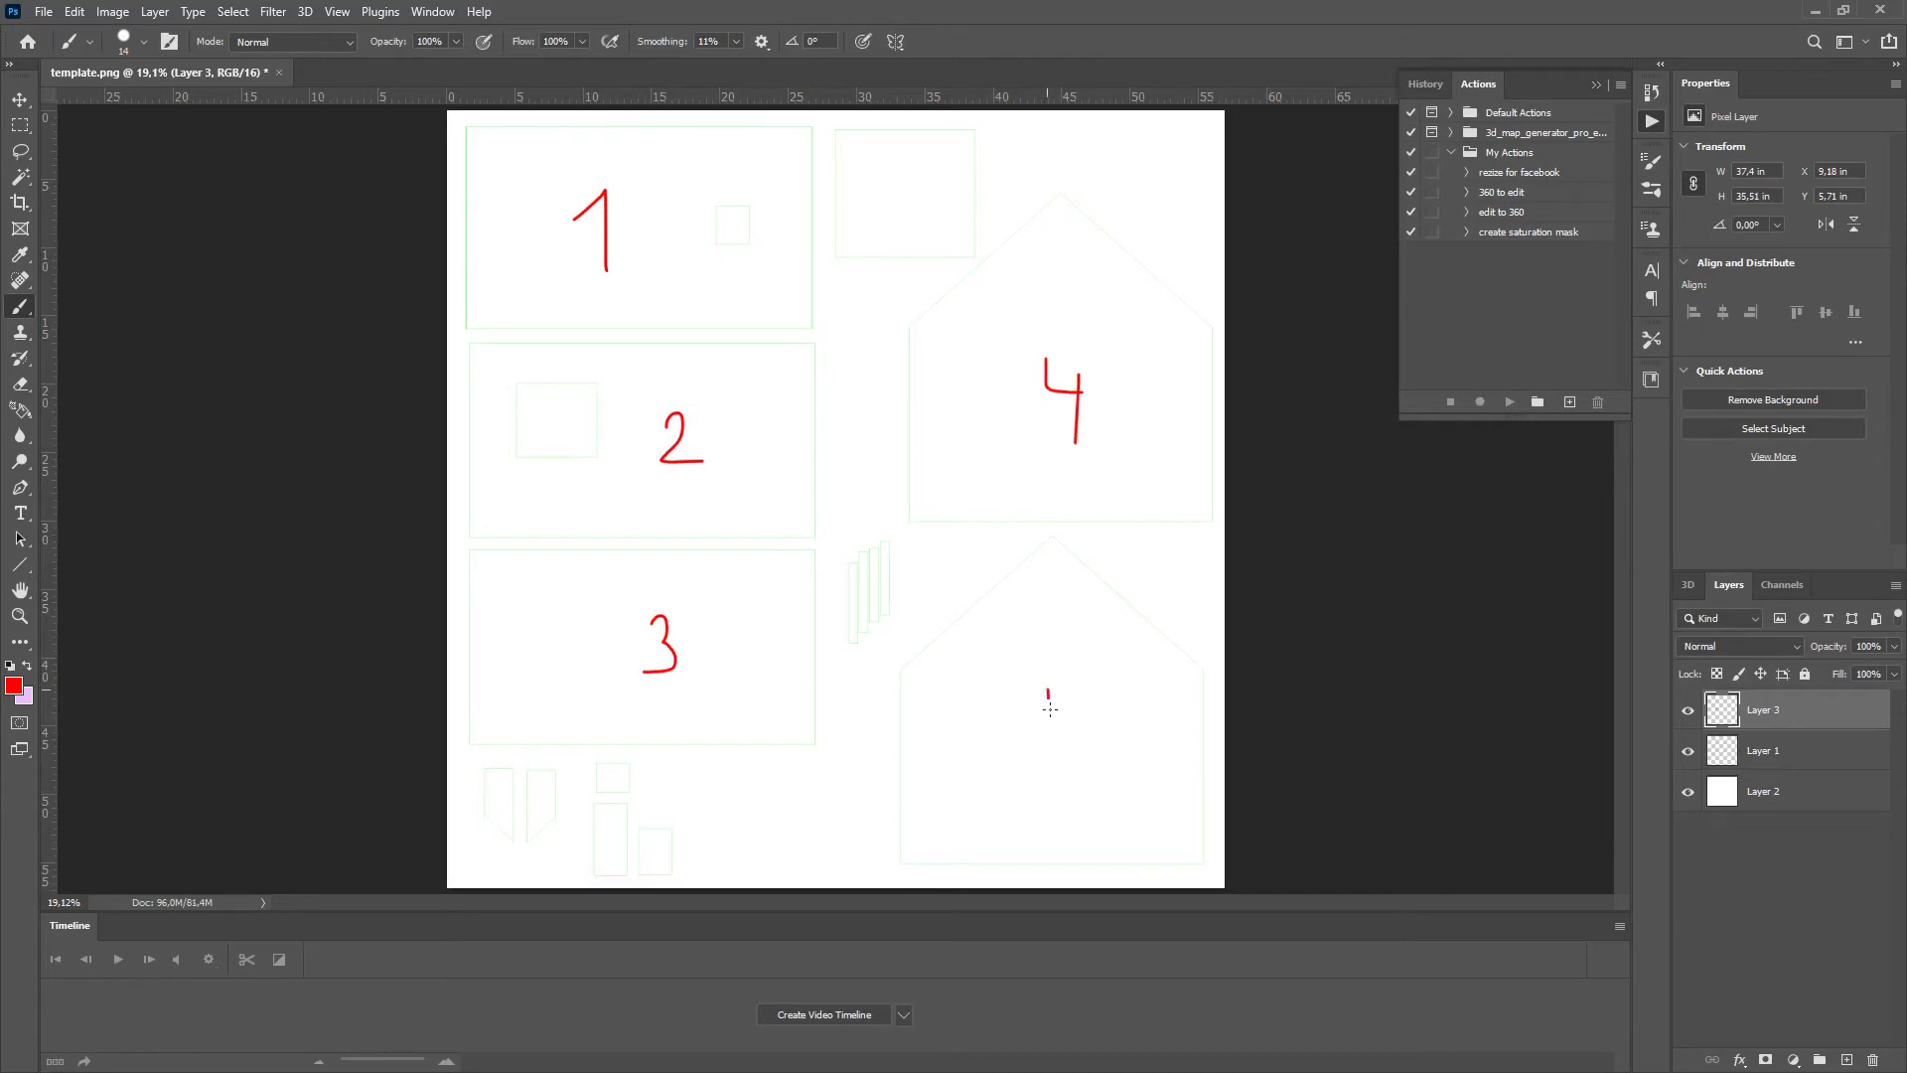
pyautogui.moveTo(1050, 708)
pyautogui.mouseDown()
pyautogui.moveTo(1023, 732)
pyautogui.moveTo(1106, 687)
pyautogui.mouseUp()
pyautogui.moveTo(903, 167)
pyautogui.mouseDown()
pyautogui.moveTo(883, 216)
pyautogui.moveTo(905, 205)
pyautogui.moveTo(920, 243)
pyautogui.mouseUp()
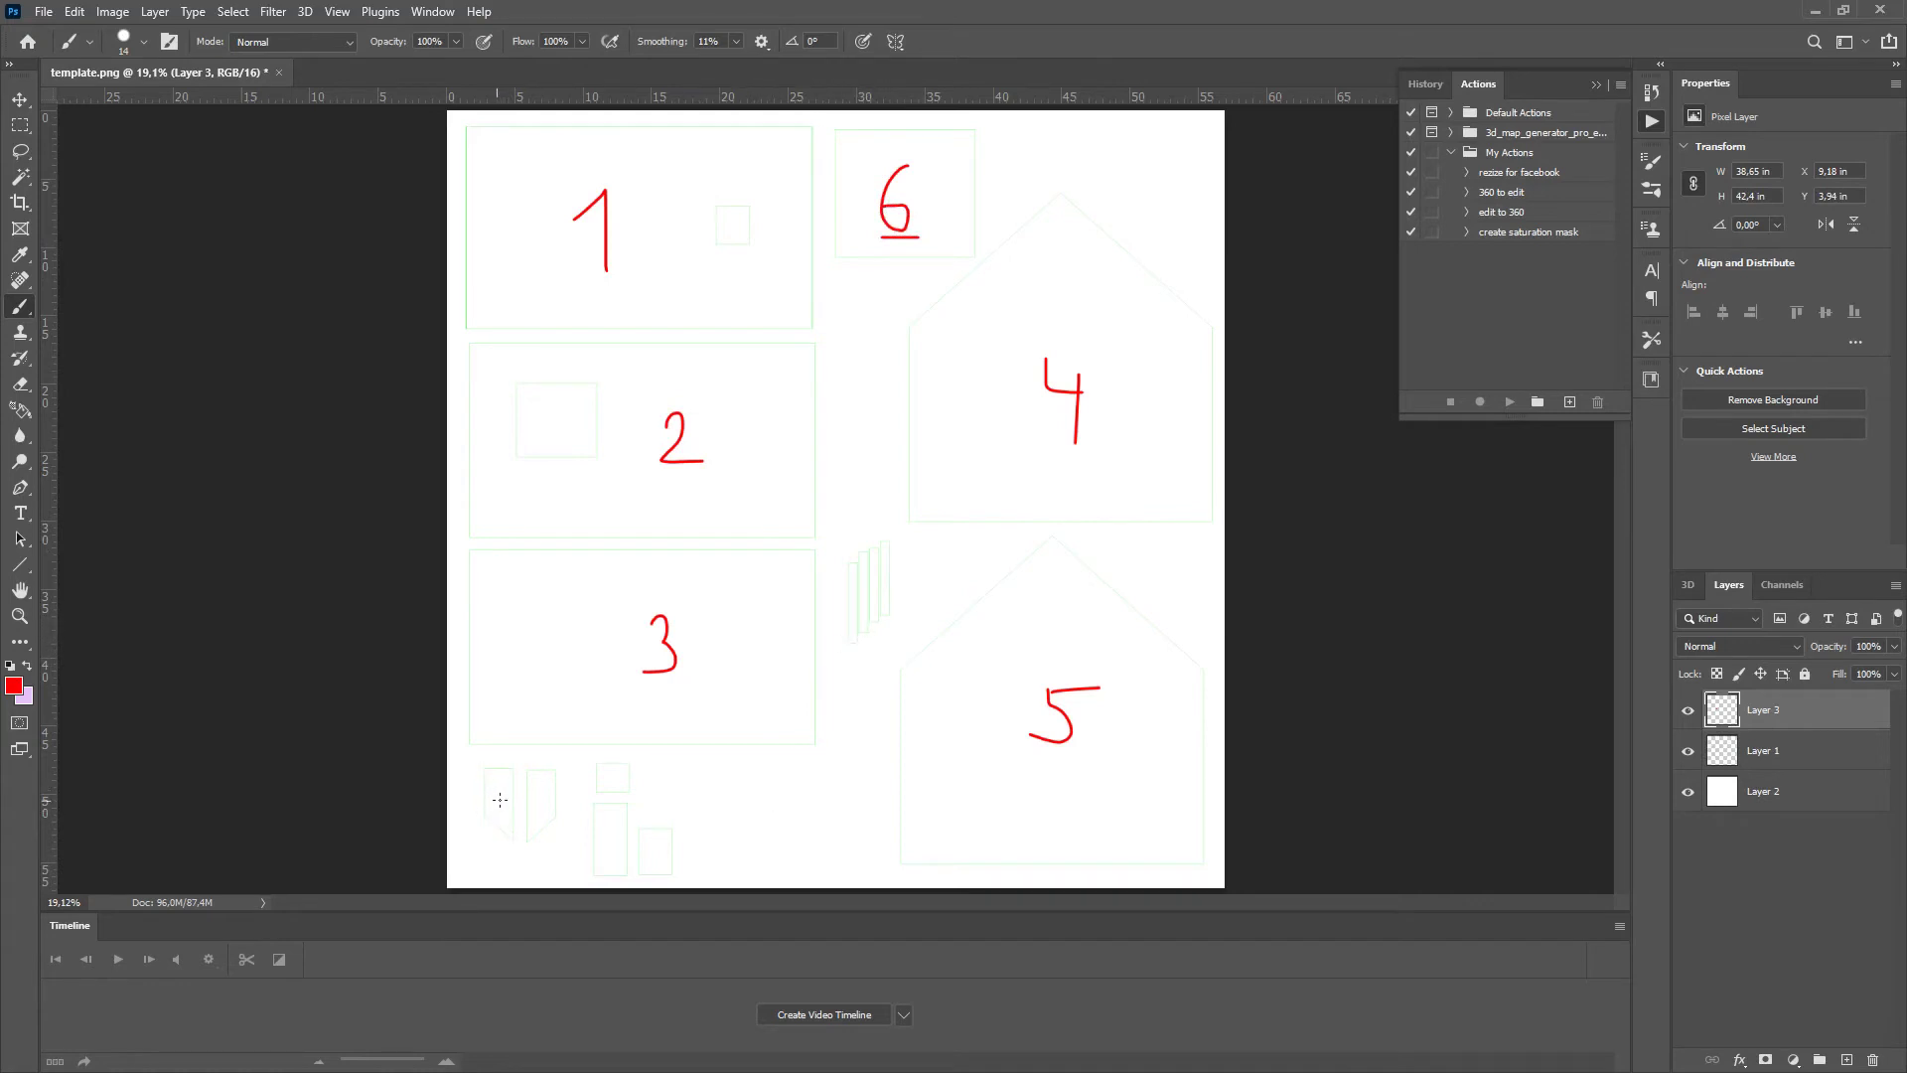
pyautogui.moveTo(499, 780); pyautogui.dragTo(501, 778)
# Save the marked-up template as a PNG copy named texture in the part13_unwrap template folder
pyautogui.click(42, 14)
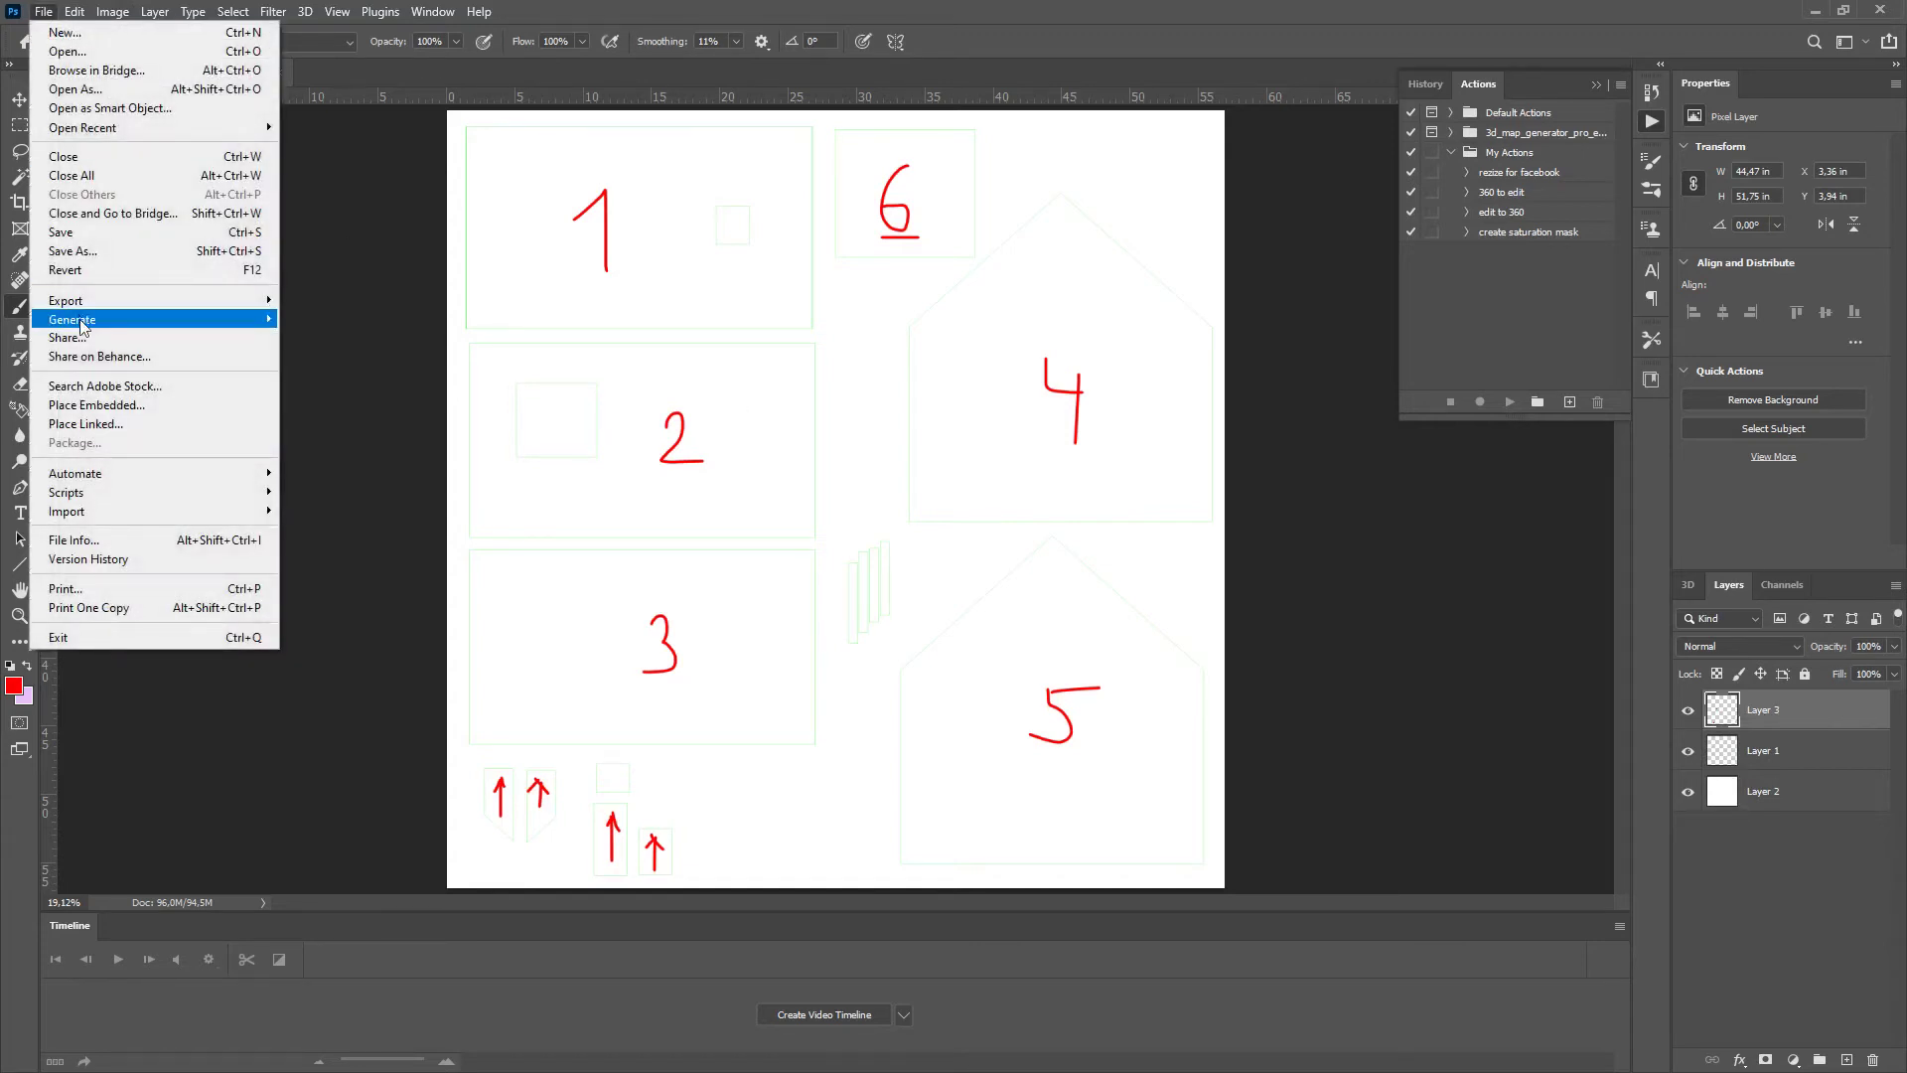
pyautogui.click(74, 250)
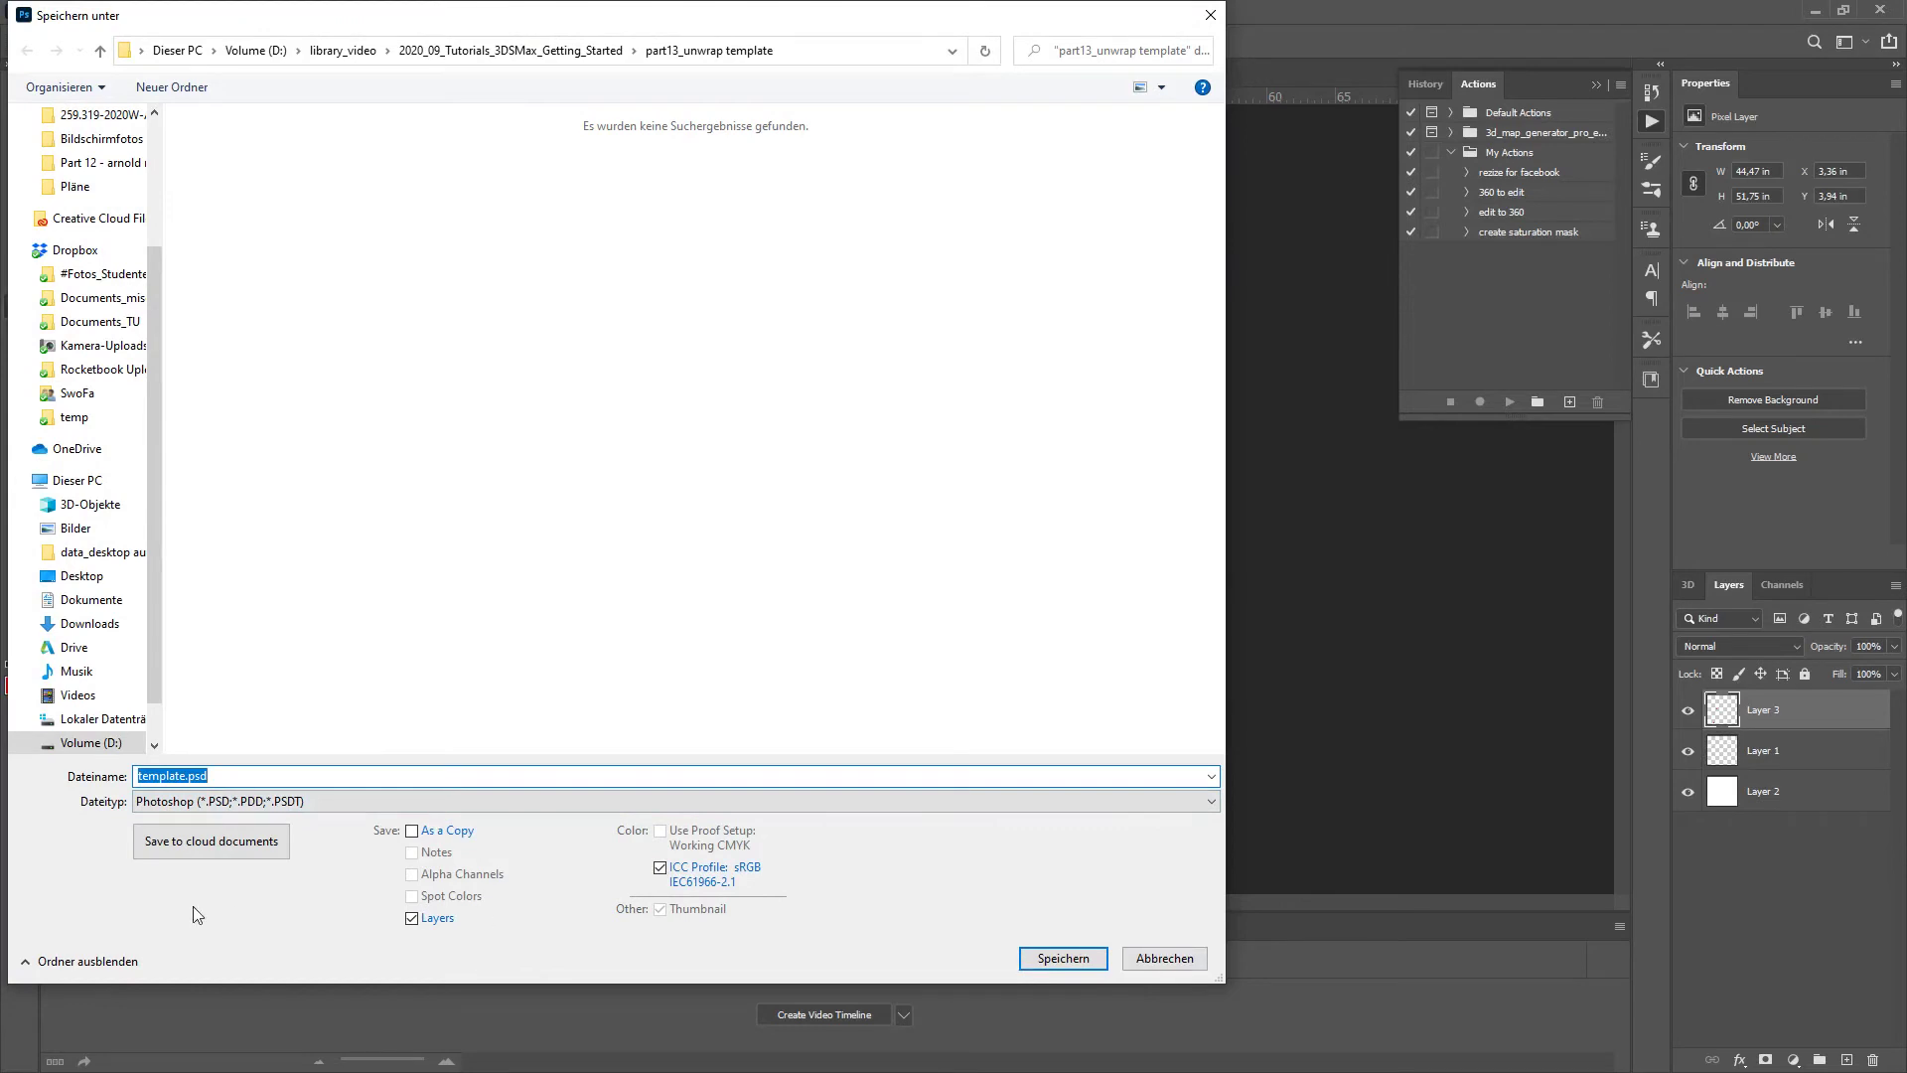
pyautogui.click(288, 801)
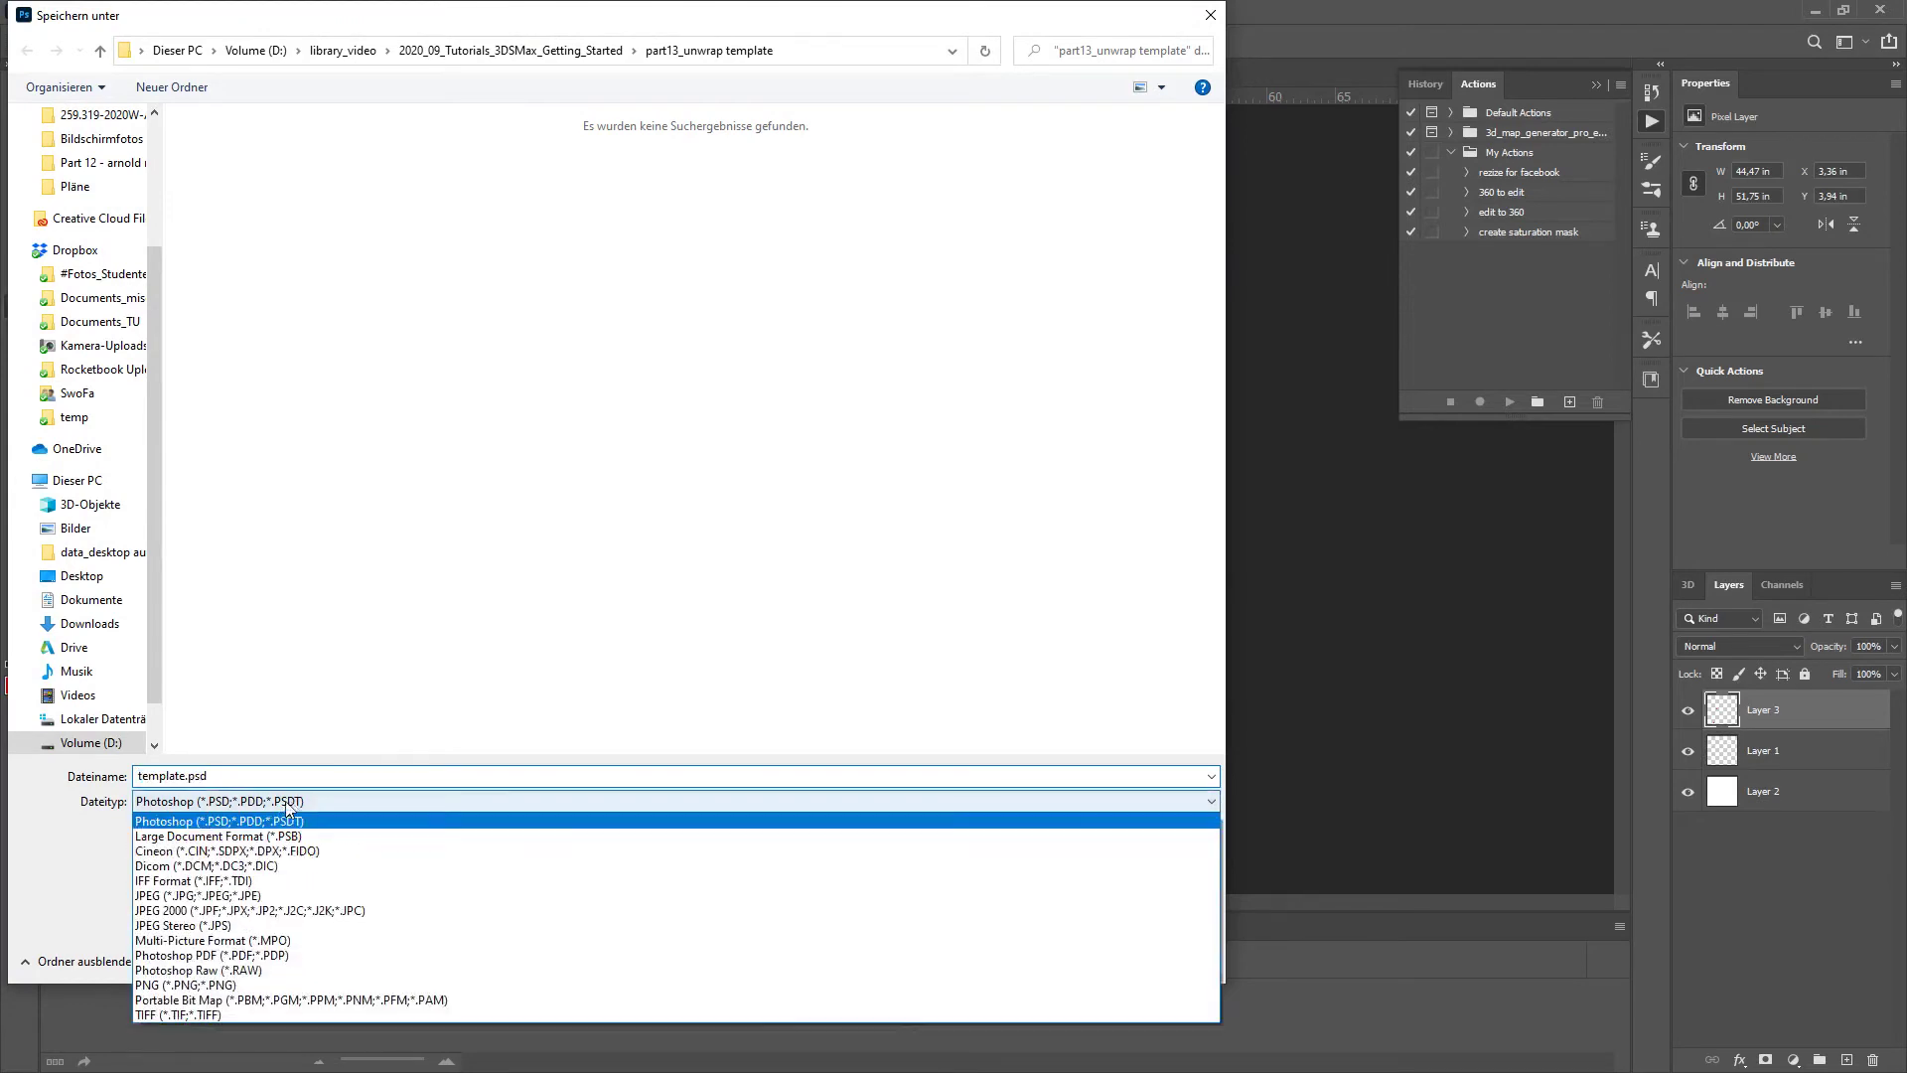
pyautogui.click(175, 984)
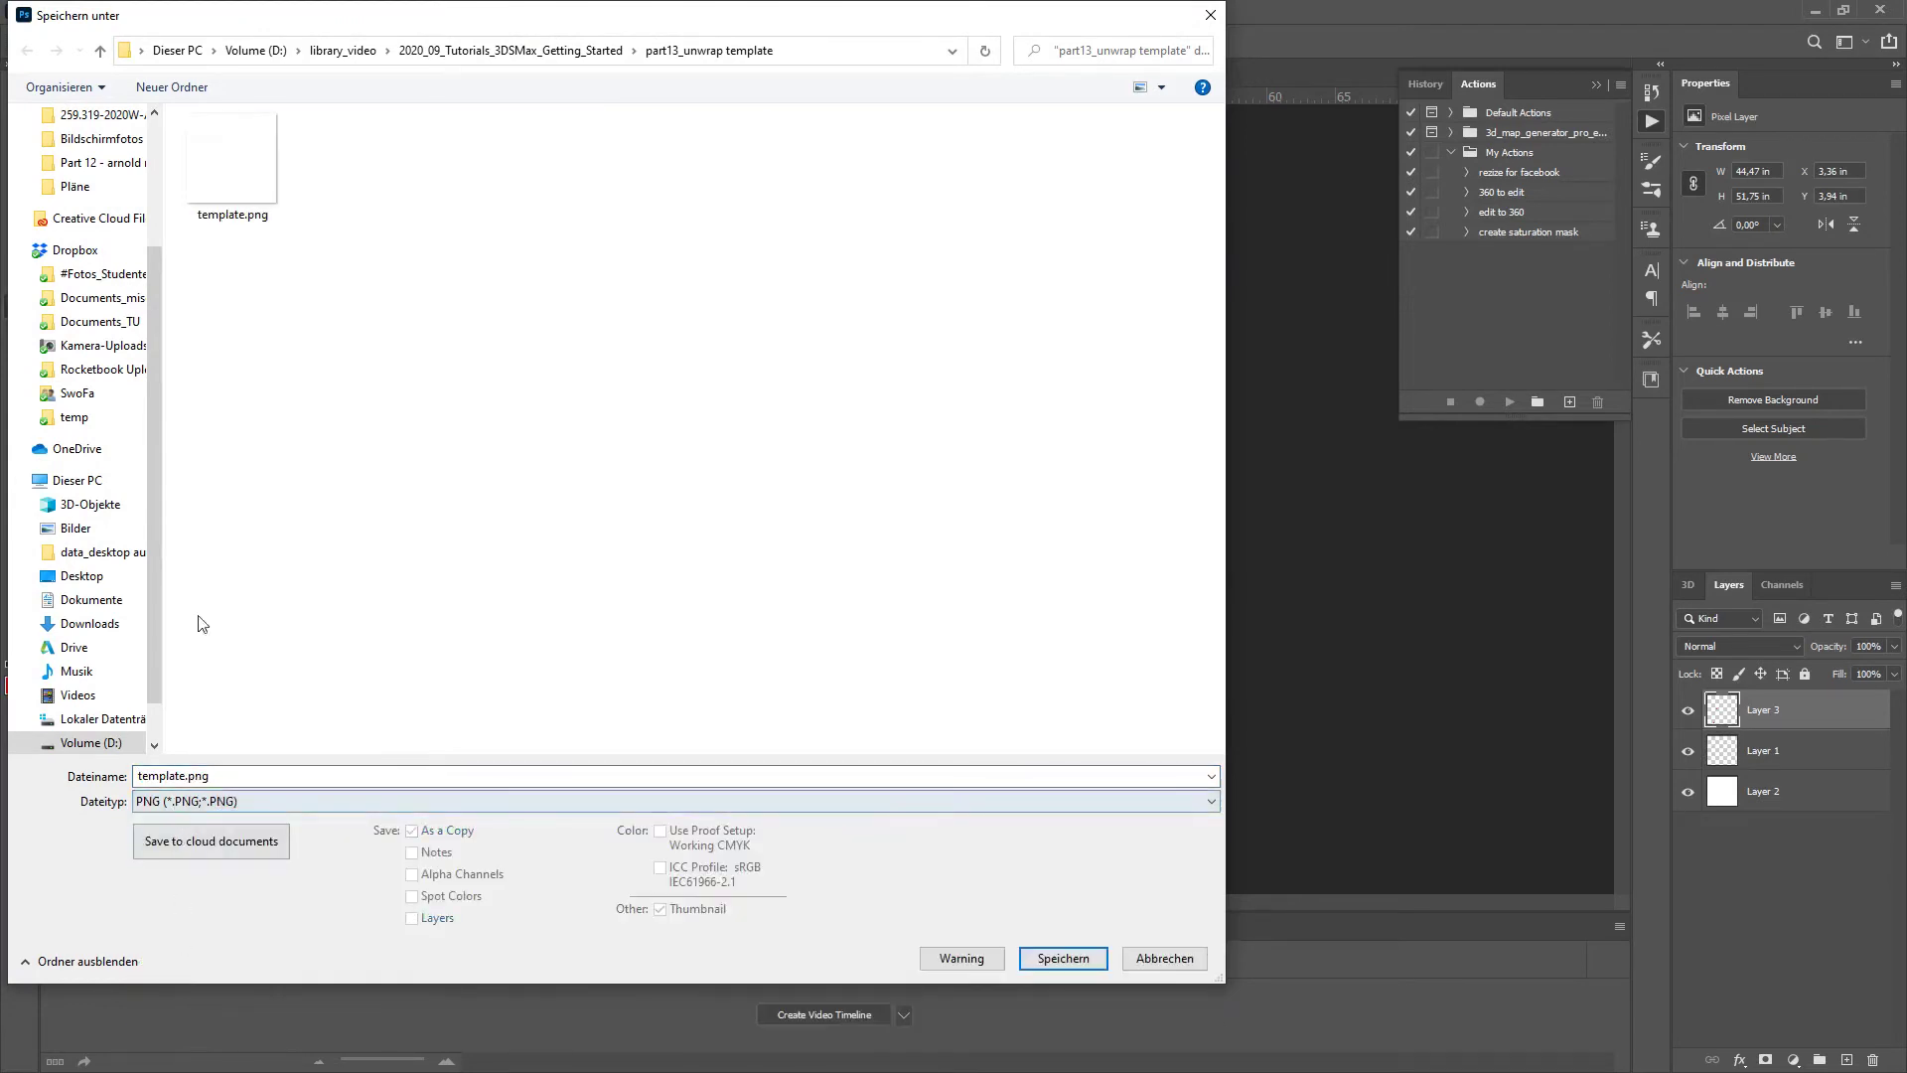
pyautogui.click(175, 781)
pyautogui.click(184, 779)
pyautogui.moveTo(184, 778); pyautogui.dragTo(121, 771)
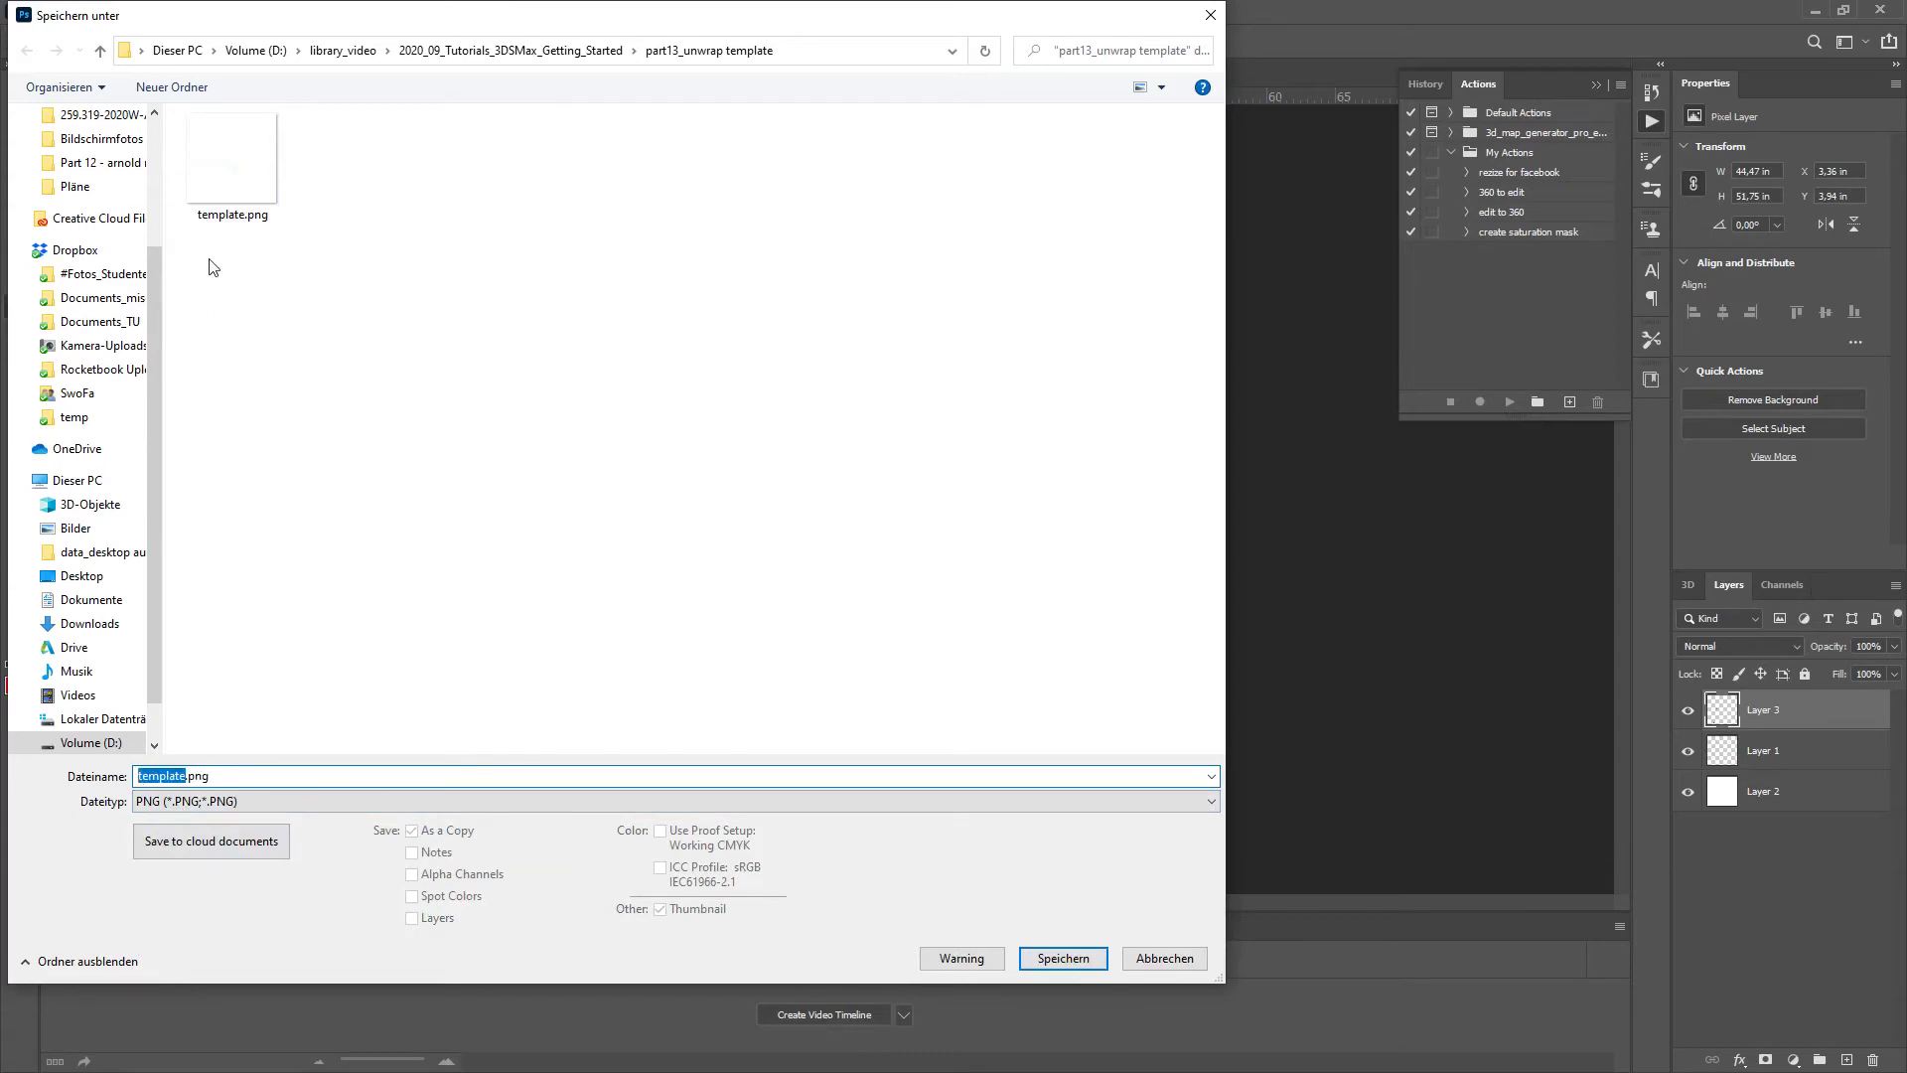
pyautogui.write('texture')
pyautogui.press('Return')
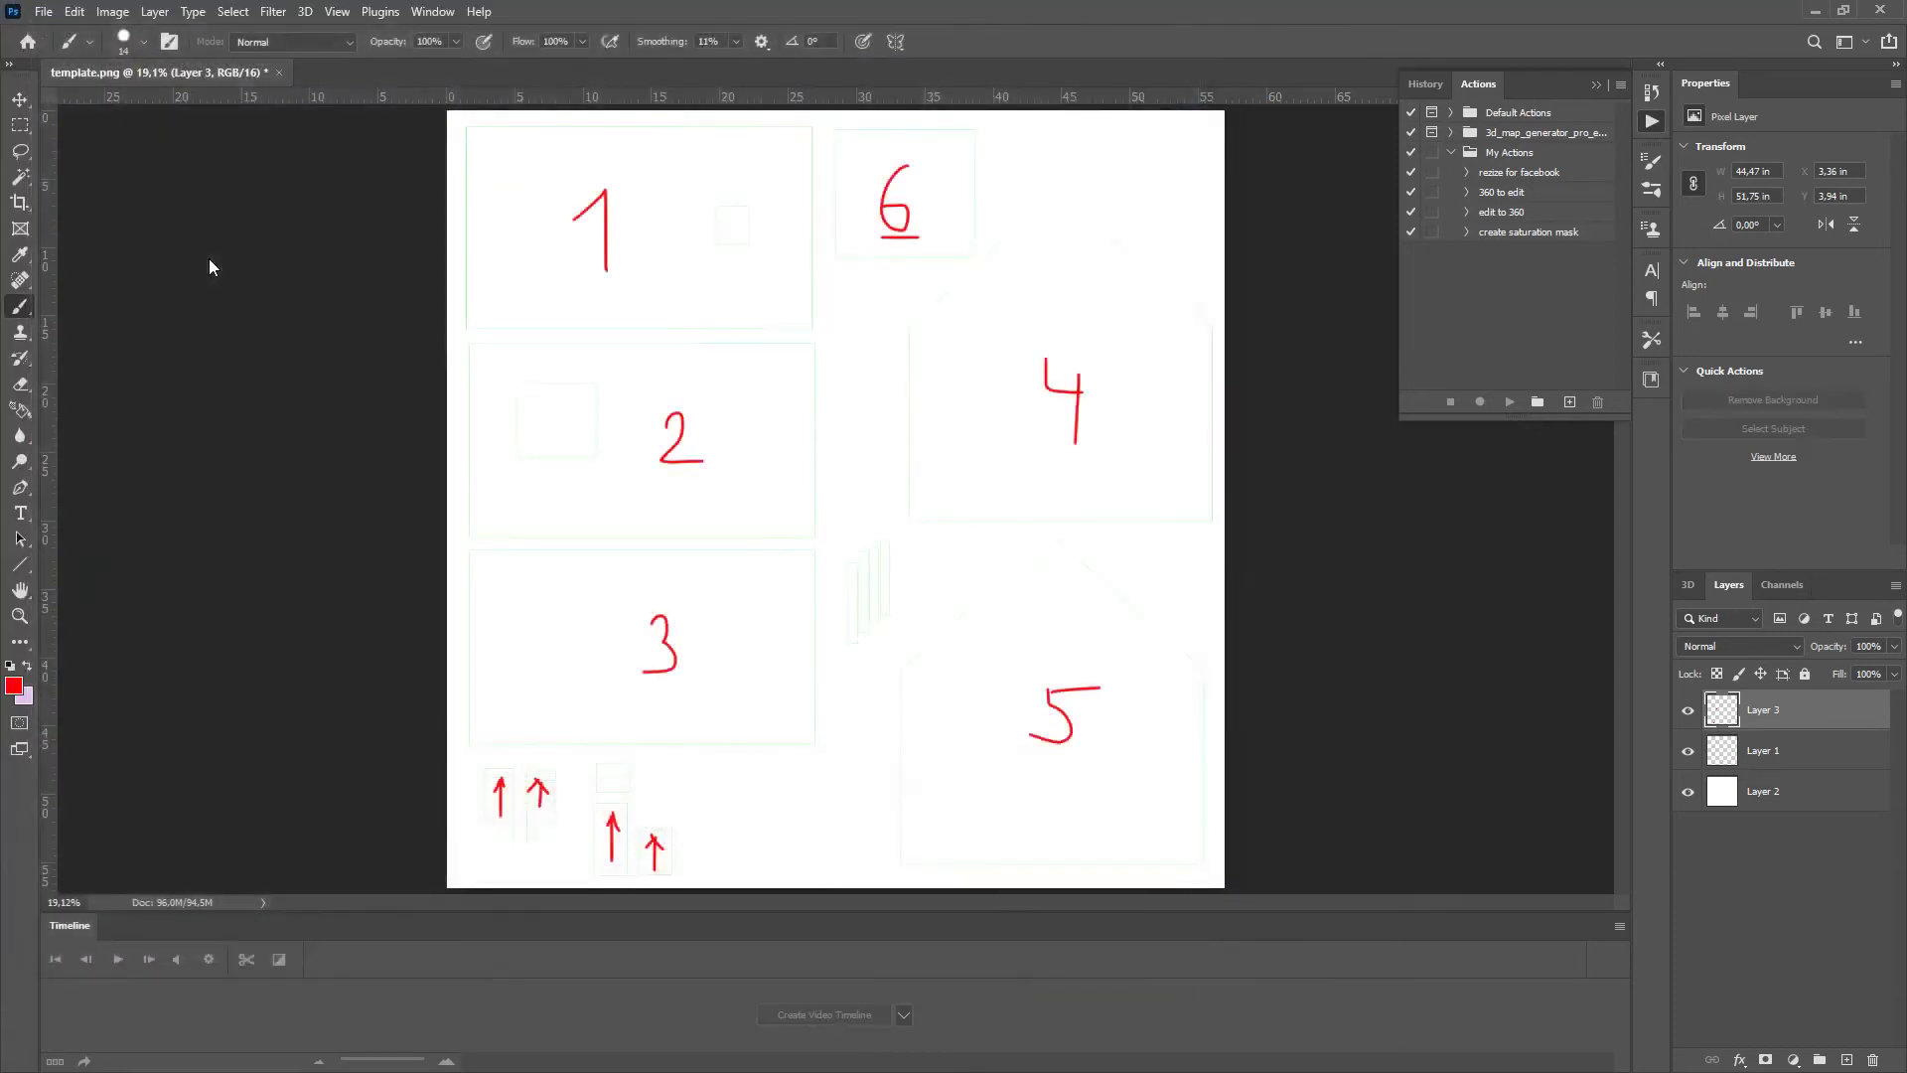
pyautogui.click(654, 239)
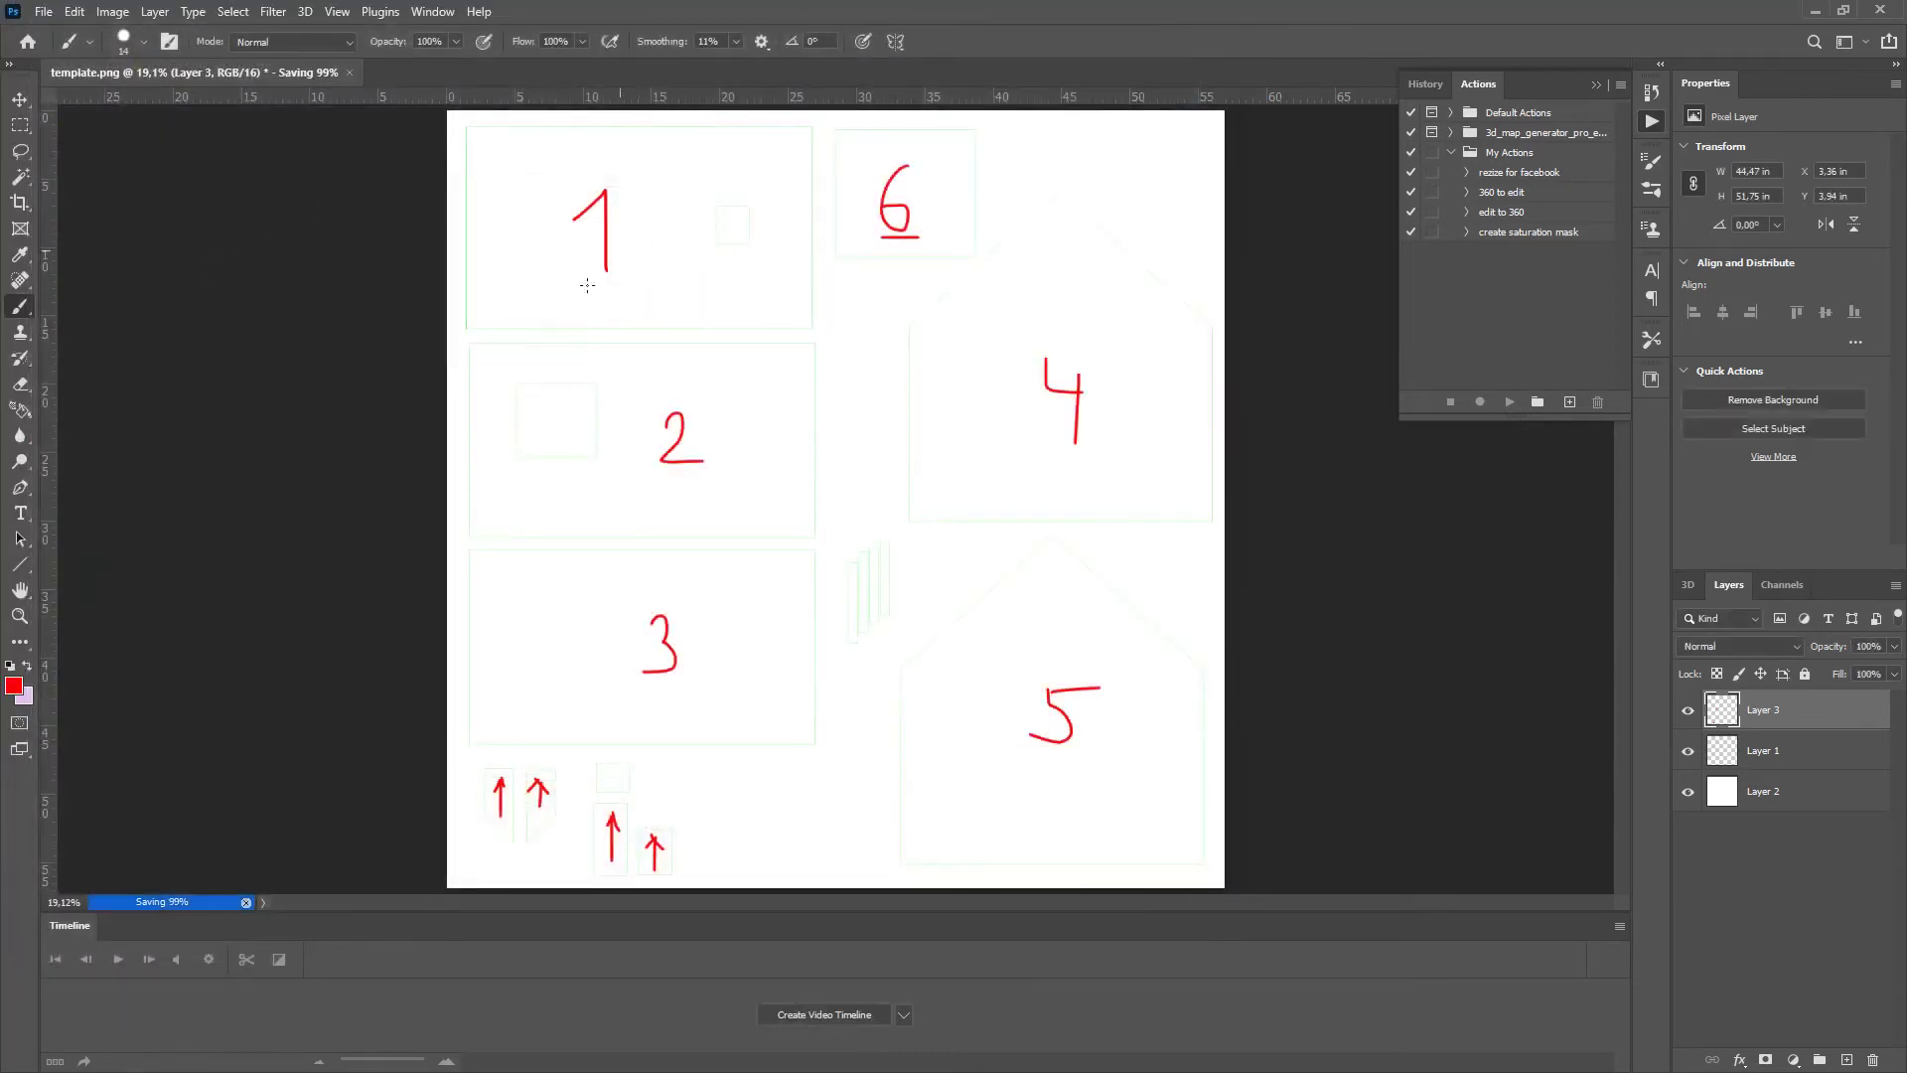
# Switch to 3ds Max, close the Edit UVWs window and open the Slate Material Editor
pyautogui.hotkey('alt', 'Tab')
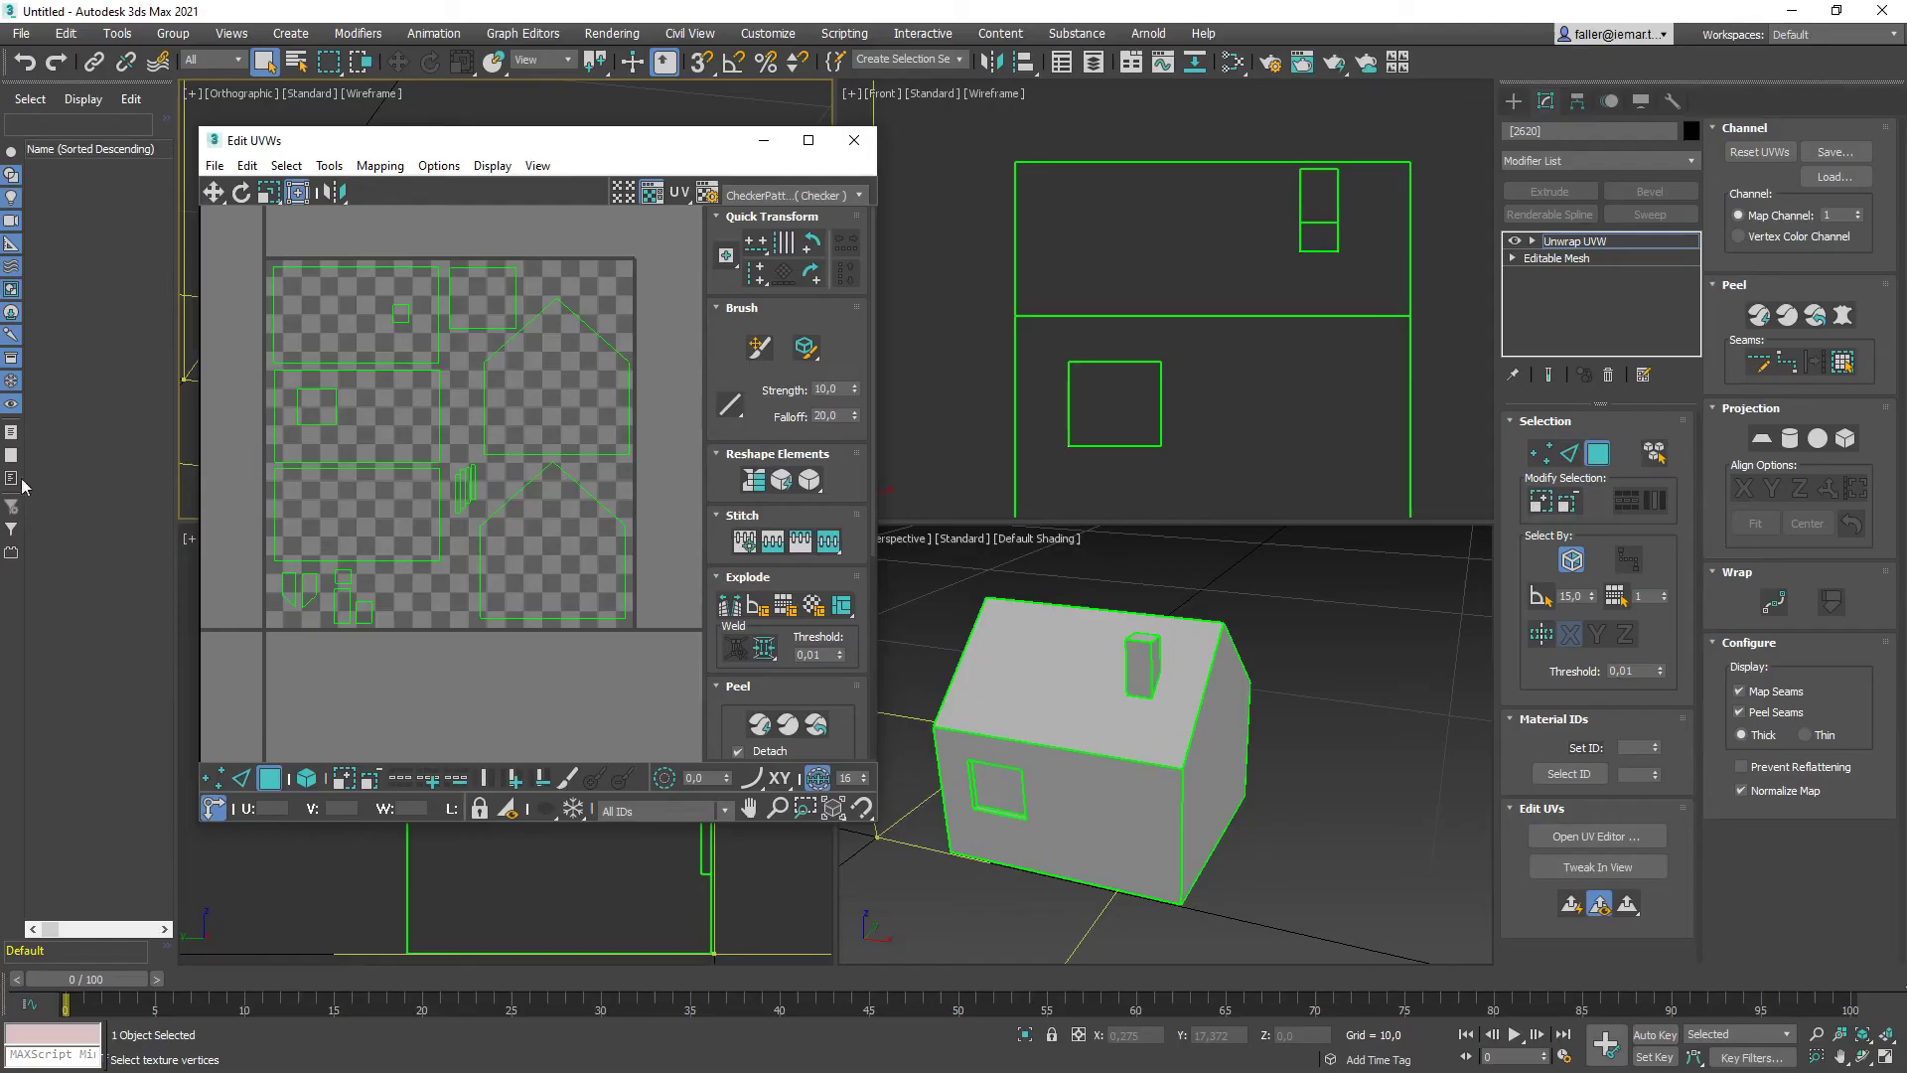
pyautogui.click(485, 296)
pyautogui.click(854, 140)
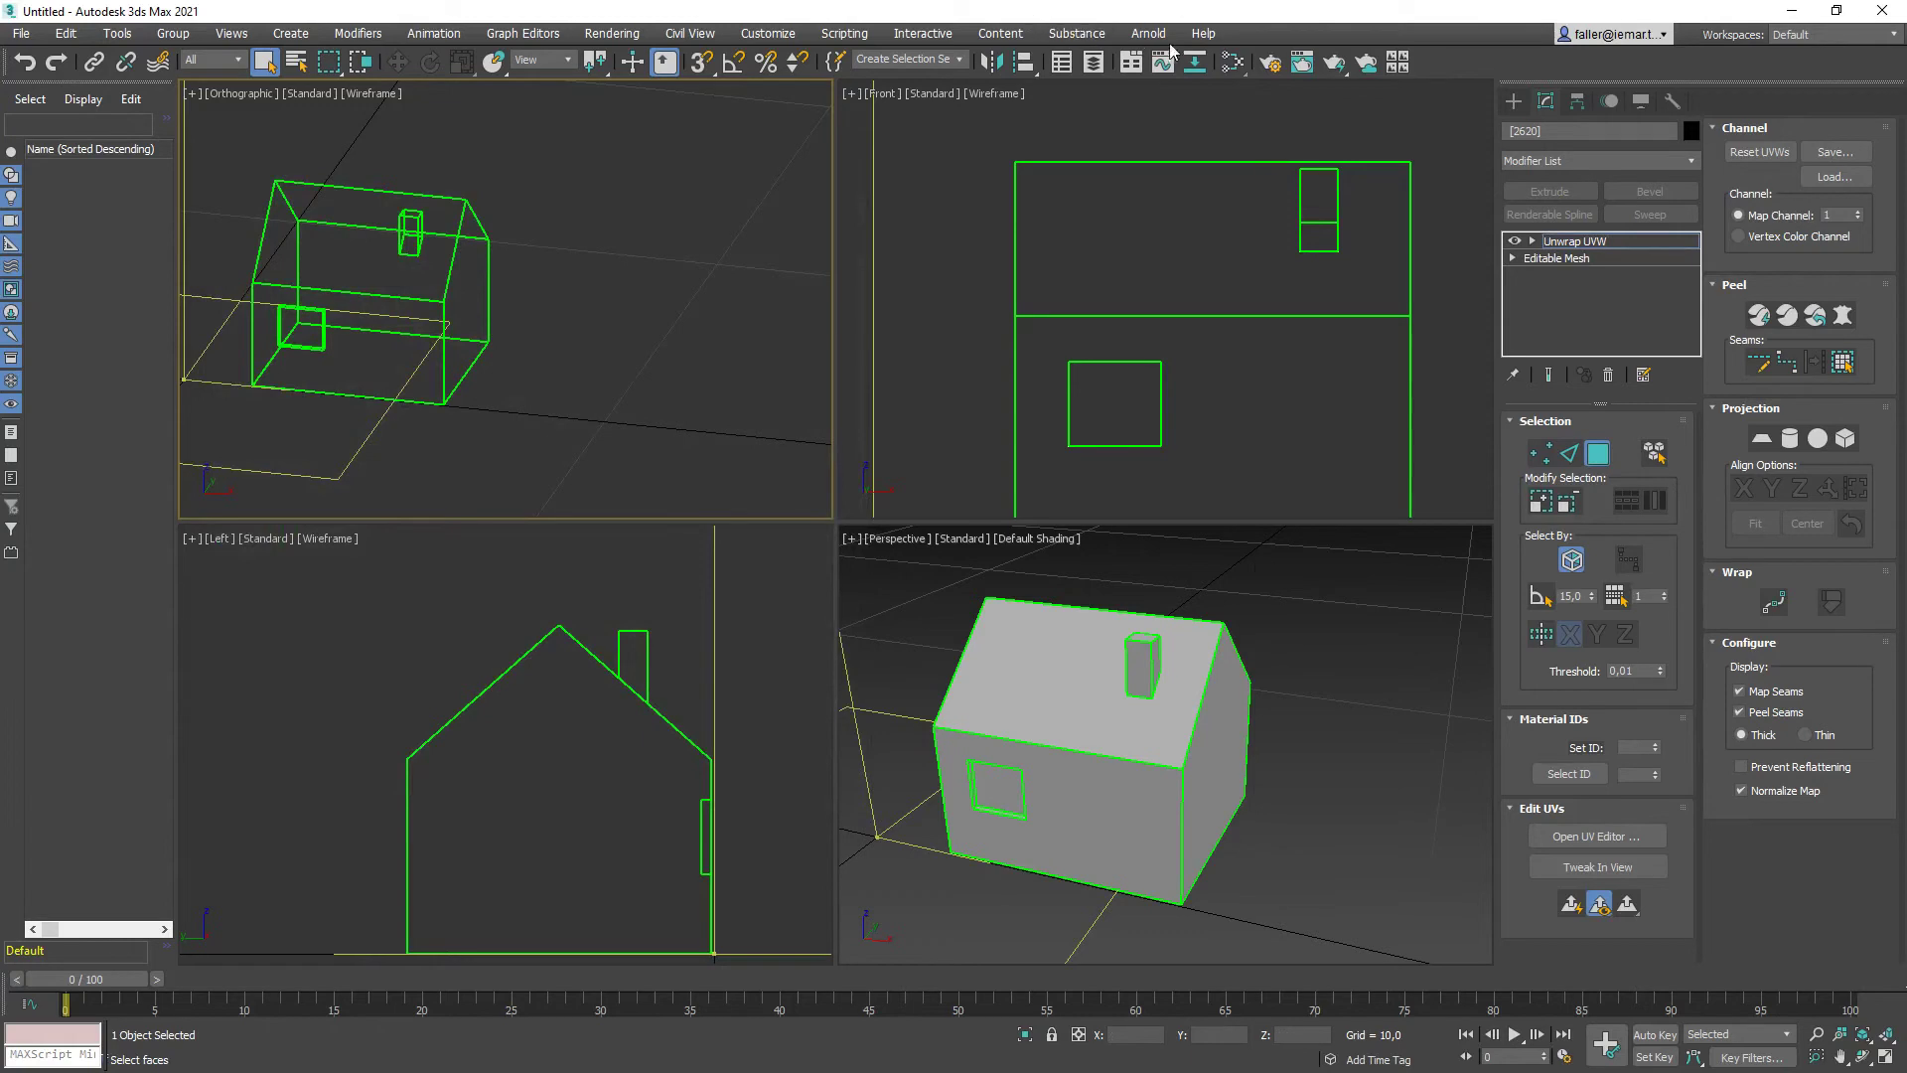
pyautogui.click(1228, 59)
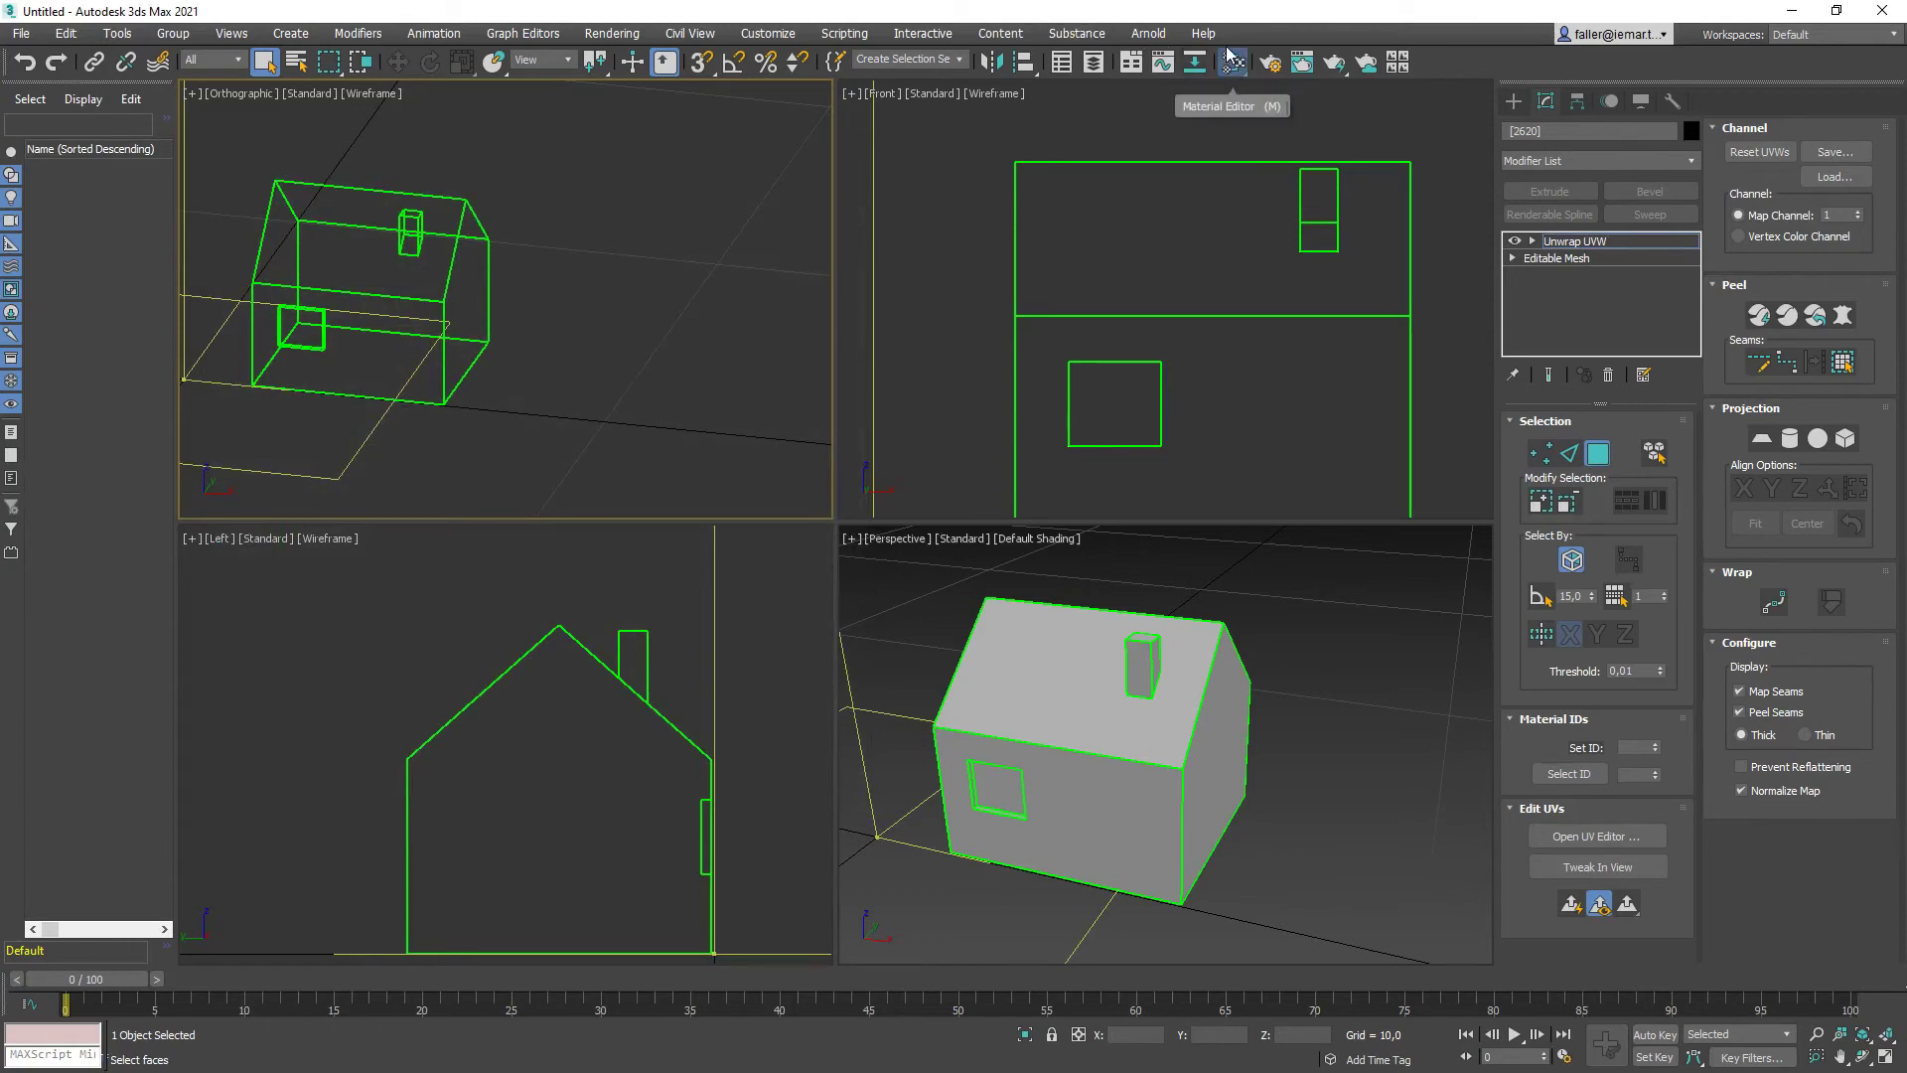
pyautogui.moveTo(845, 451); pyautogui.dragTo(762, 149)
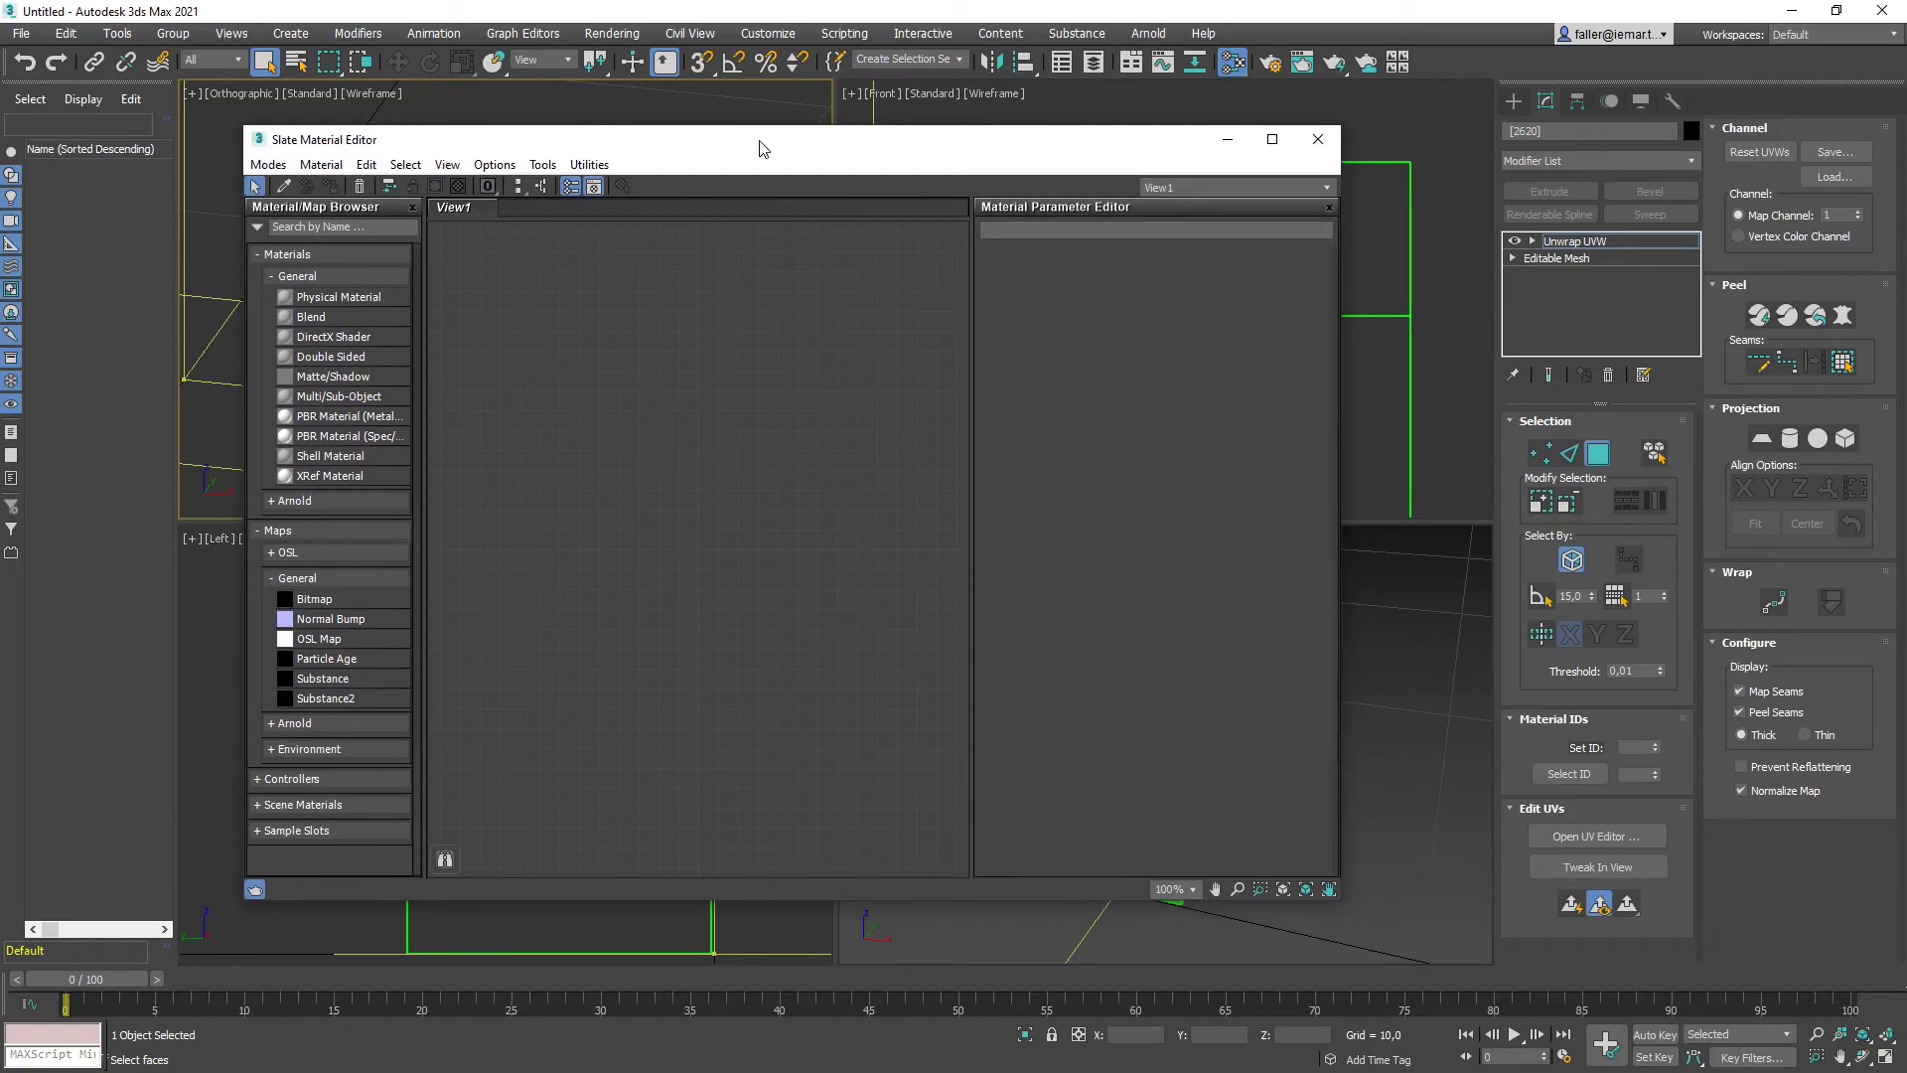
# Check the active renderer in the render settings, and add an Arnold Standard Surface material to the node view
pyautogui.click(1271, 63)
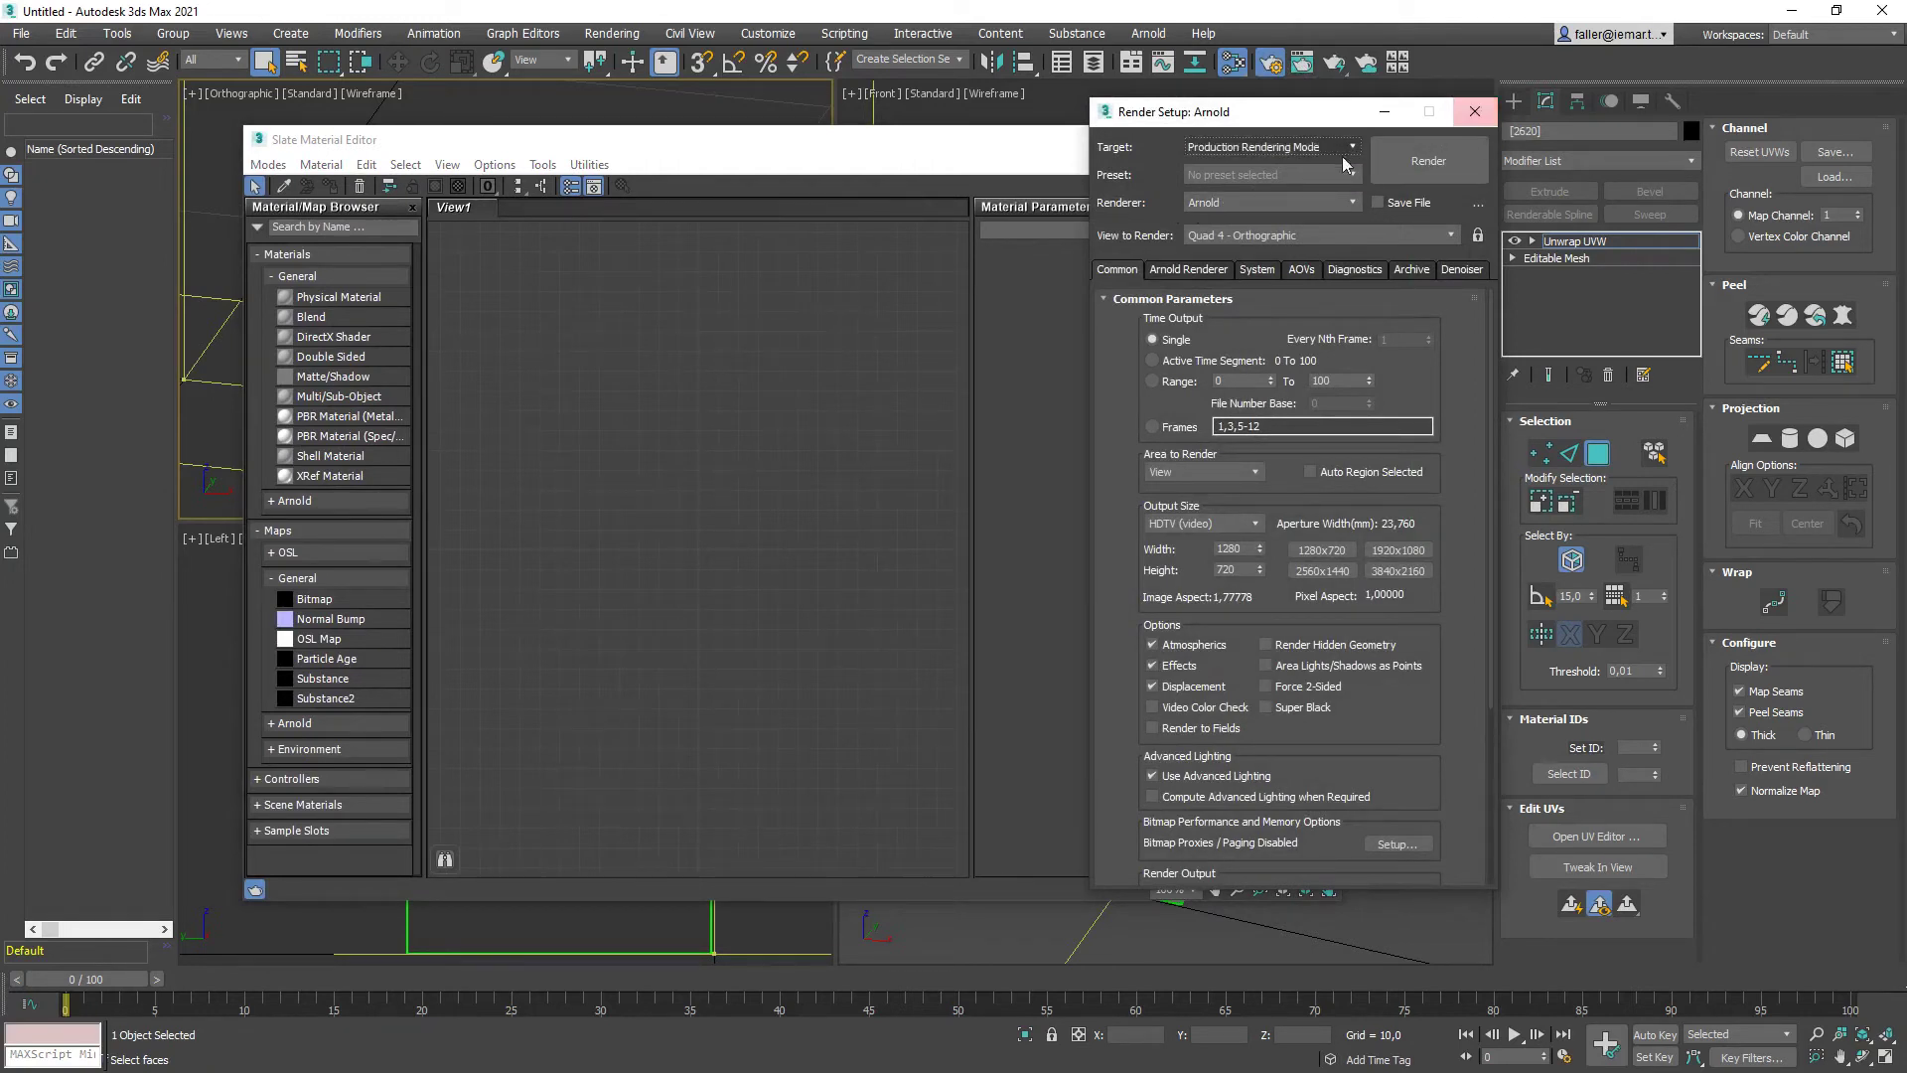
pyautogui.click(1474, 111)
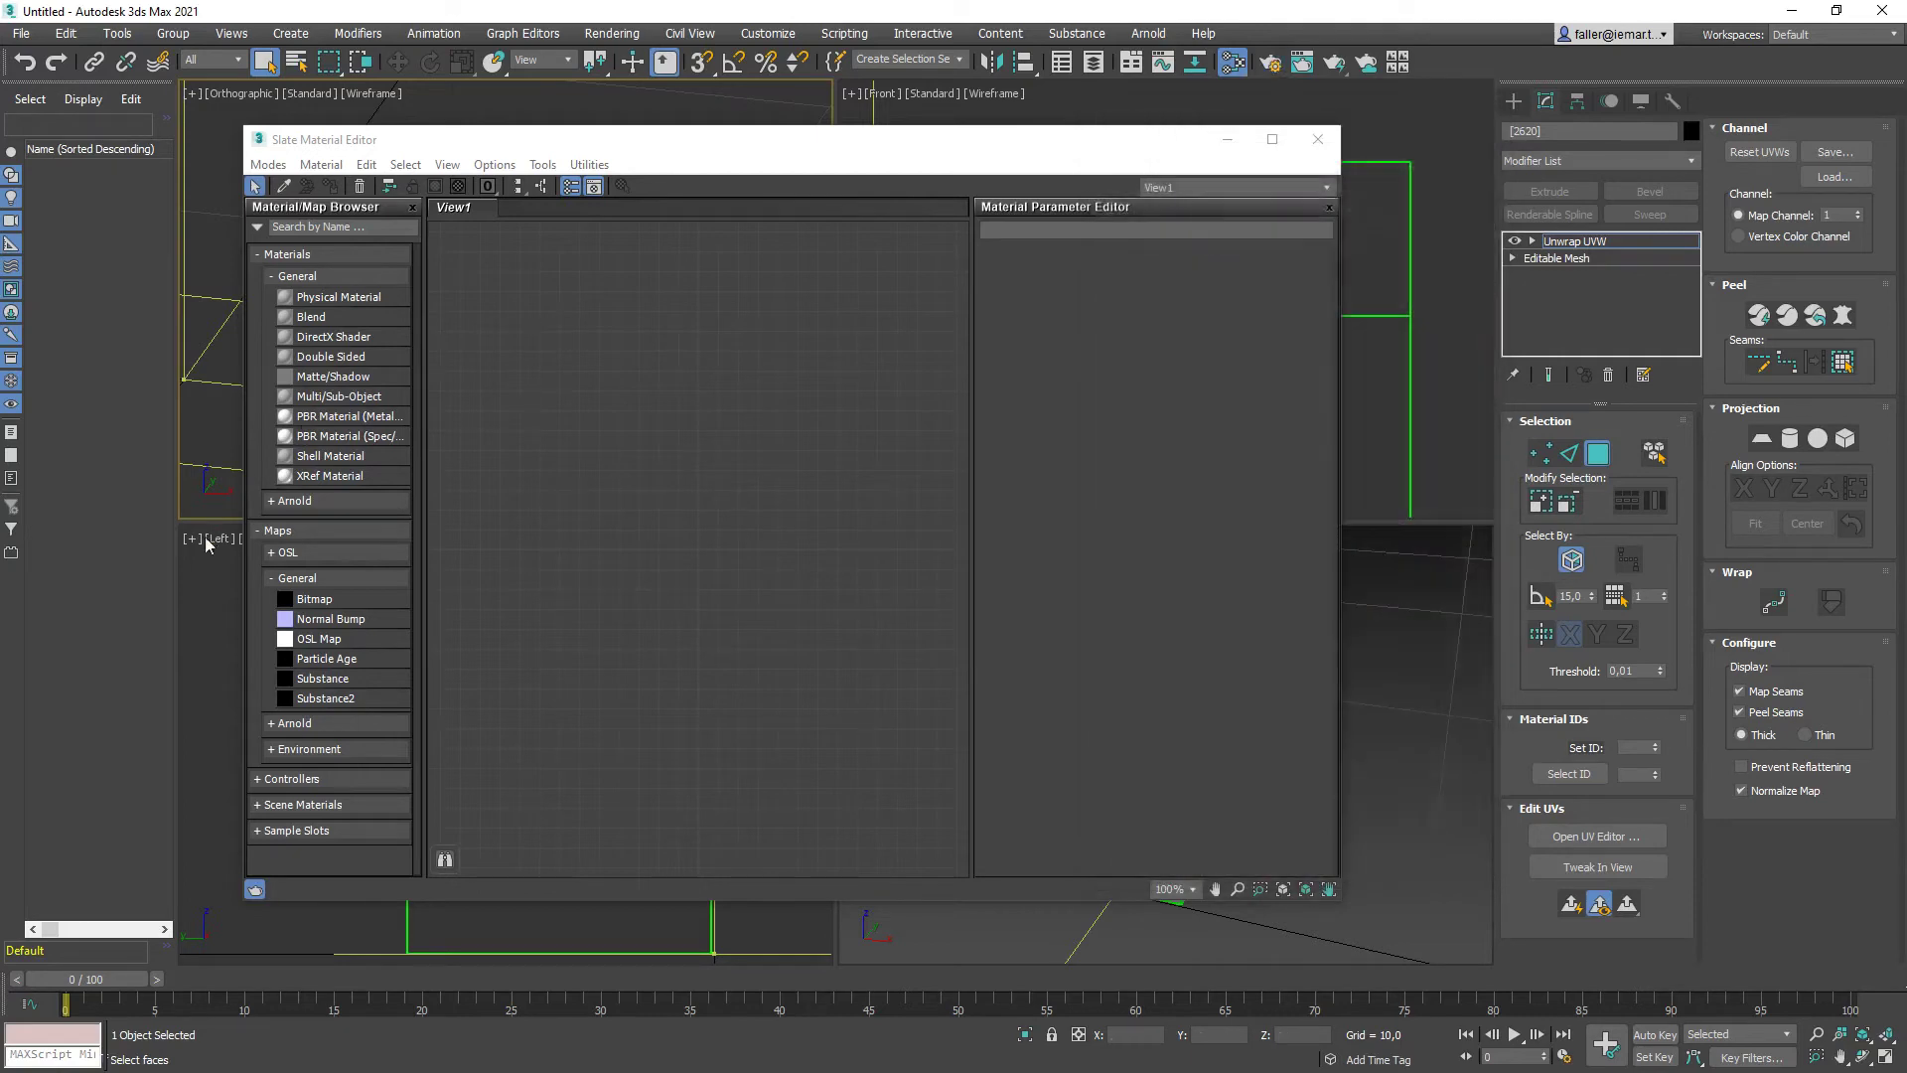
pyautogui.click(275, 504)
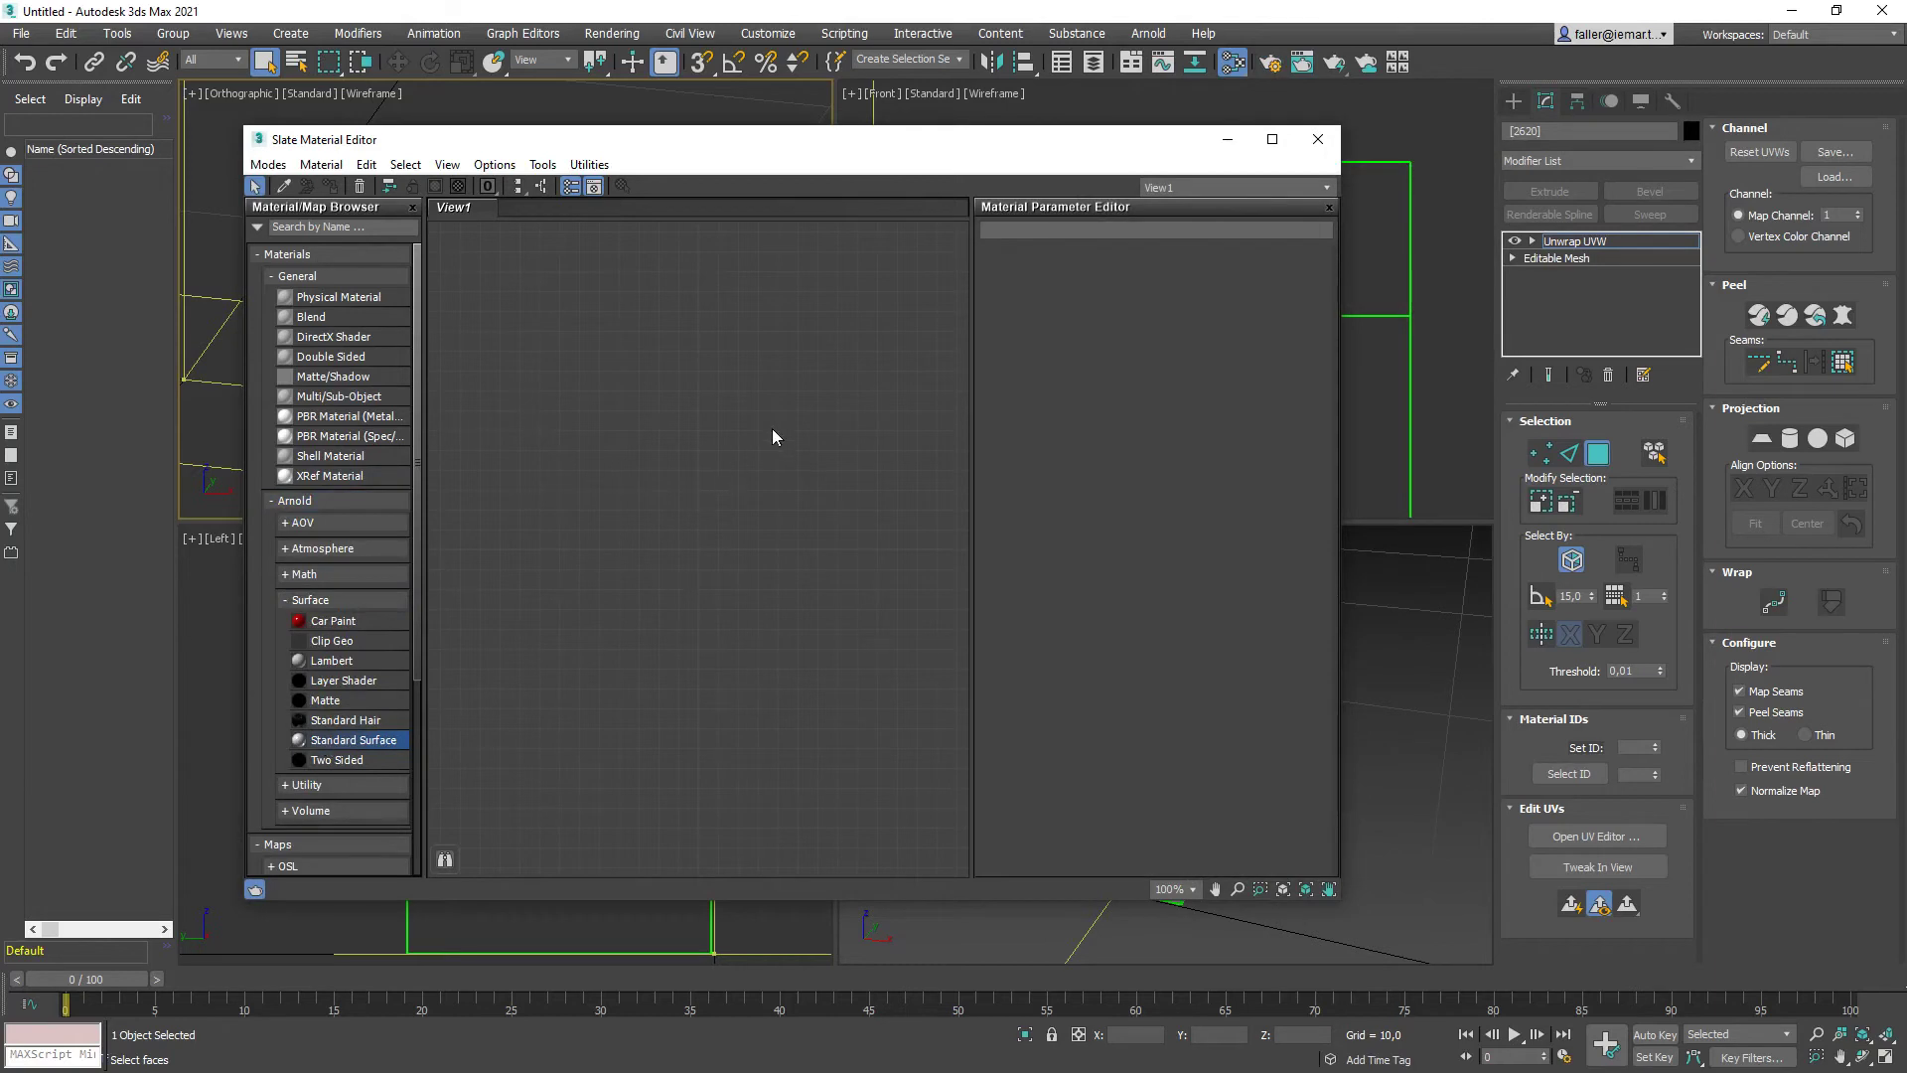
pyautogui.moveTo(315, 746); pyautogui.dragTo(840, 539)
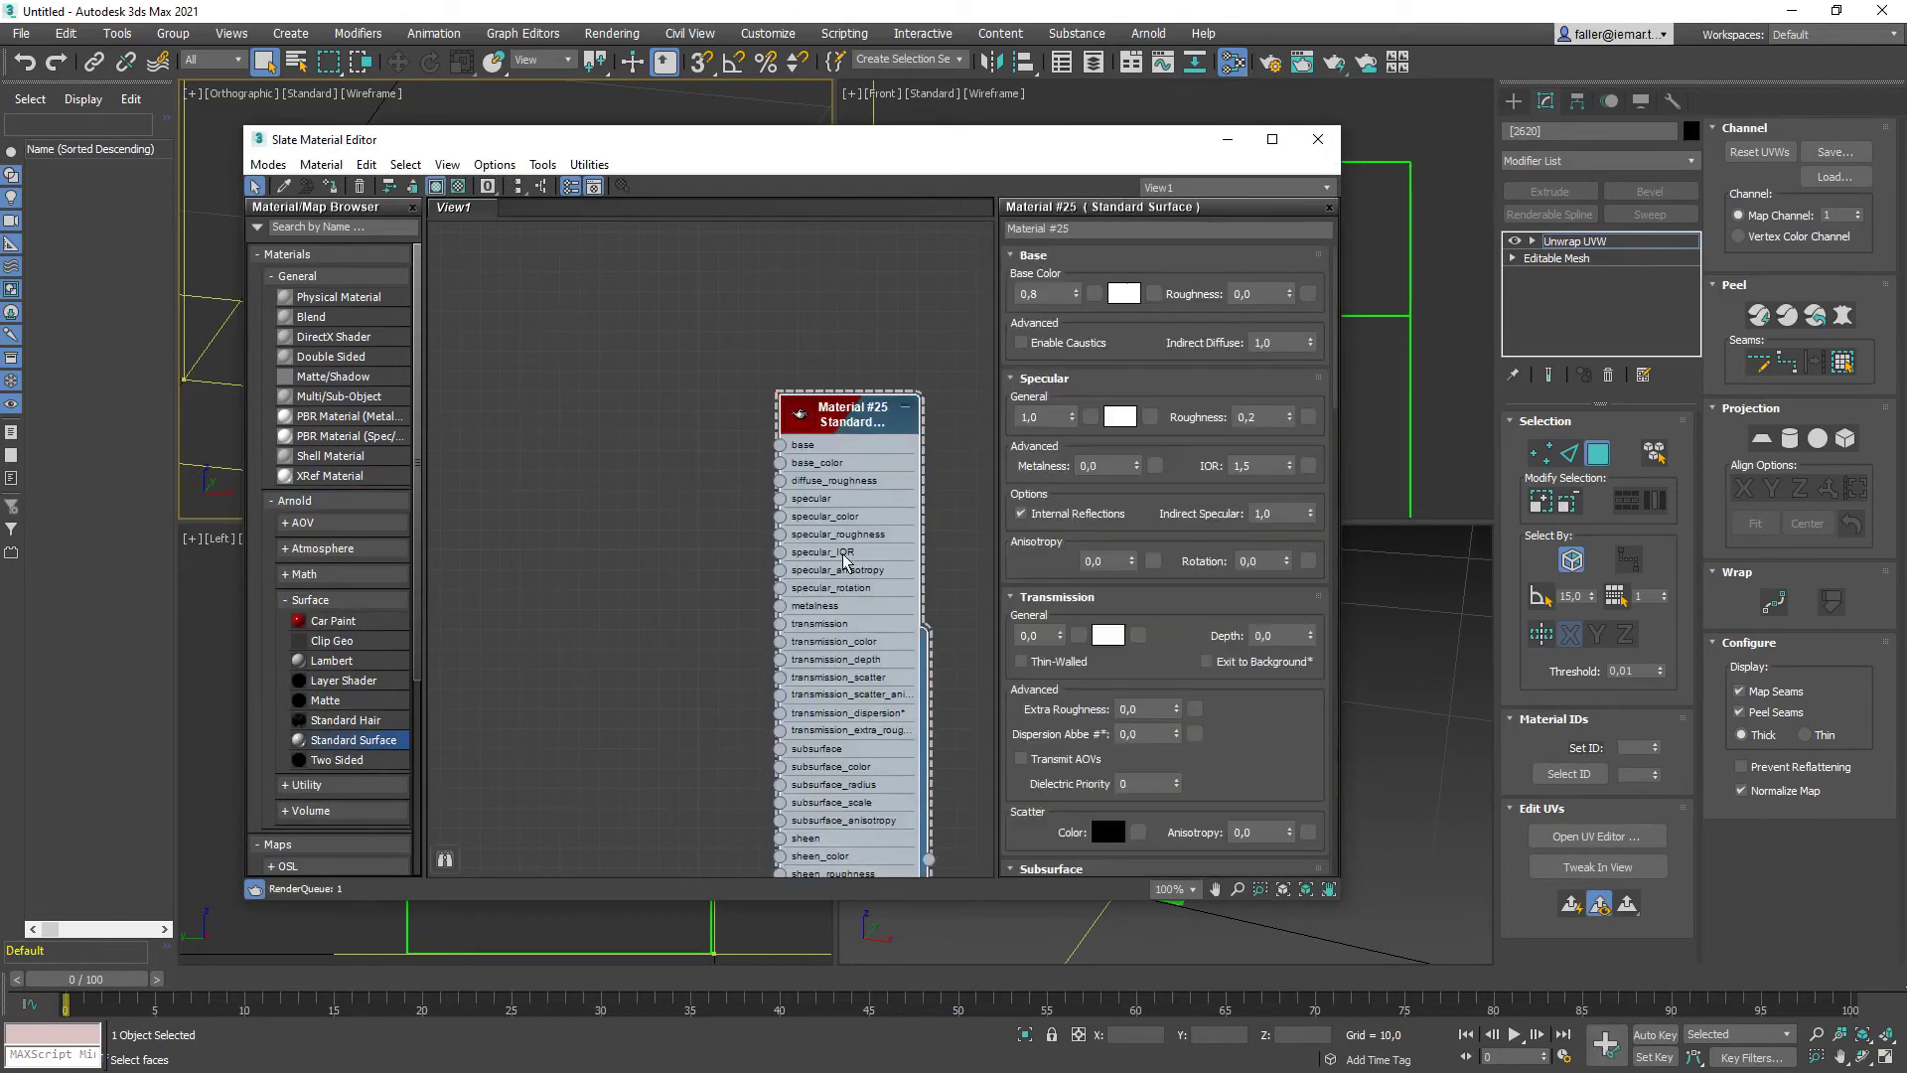
pyautogui.moveTo(837, 418); pyautogui.dragTo(776, 284)
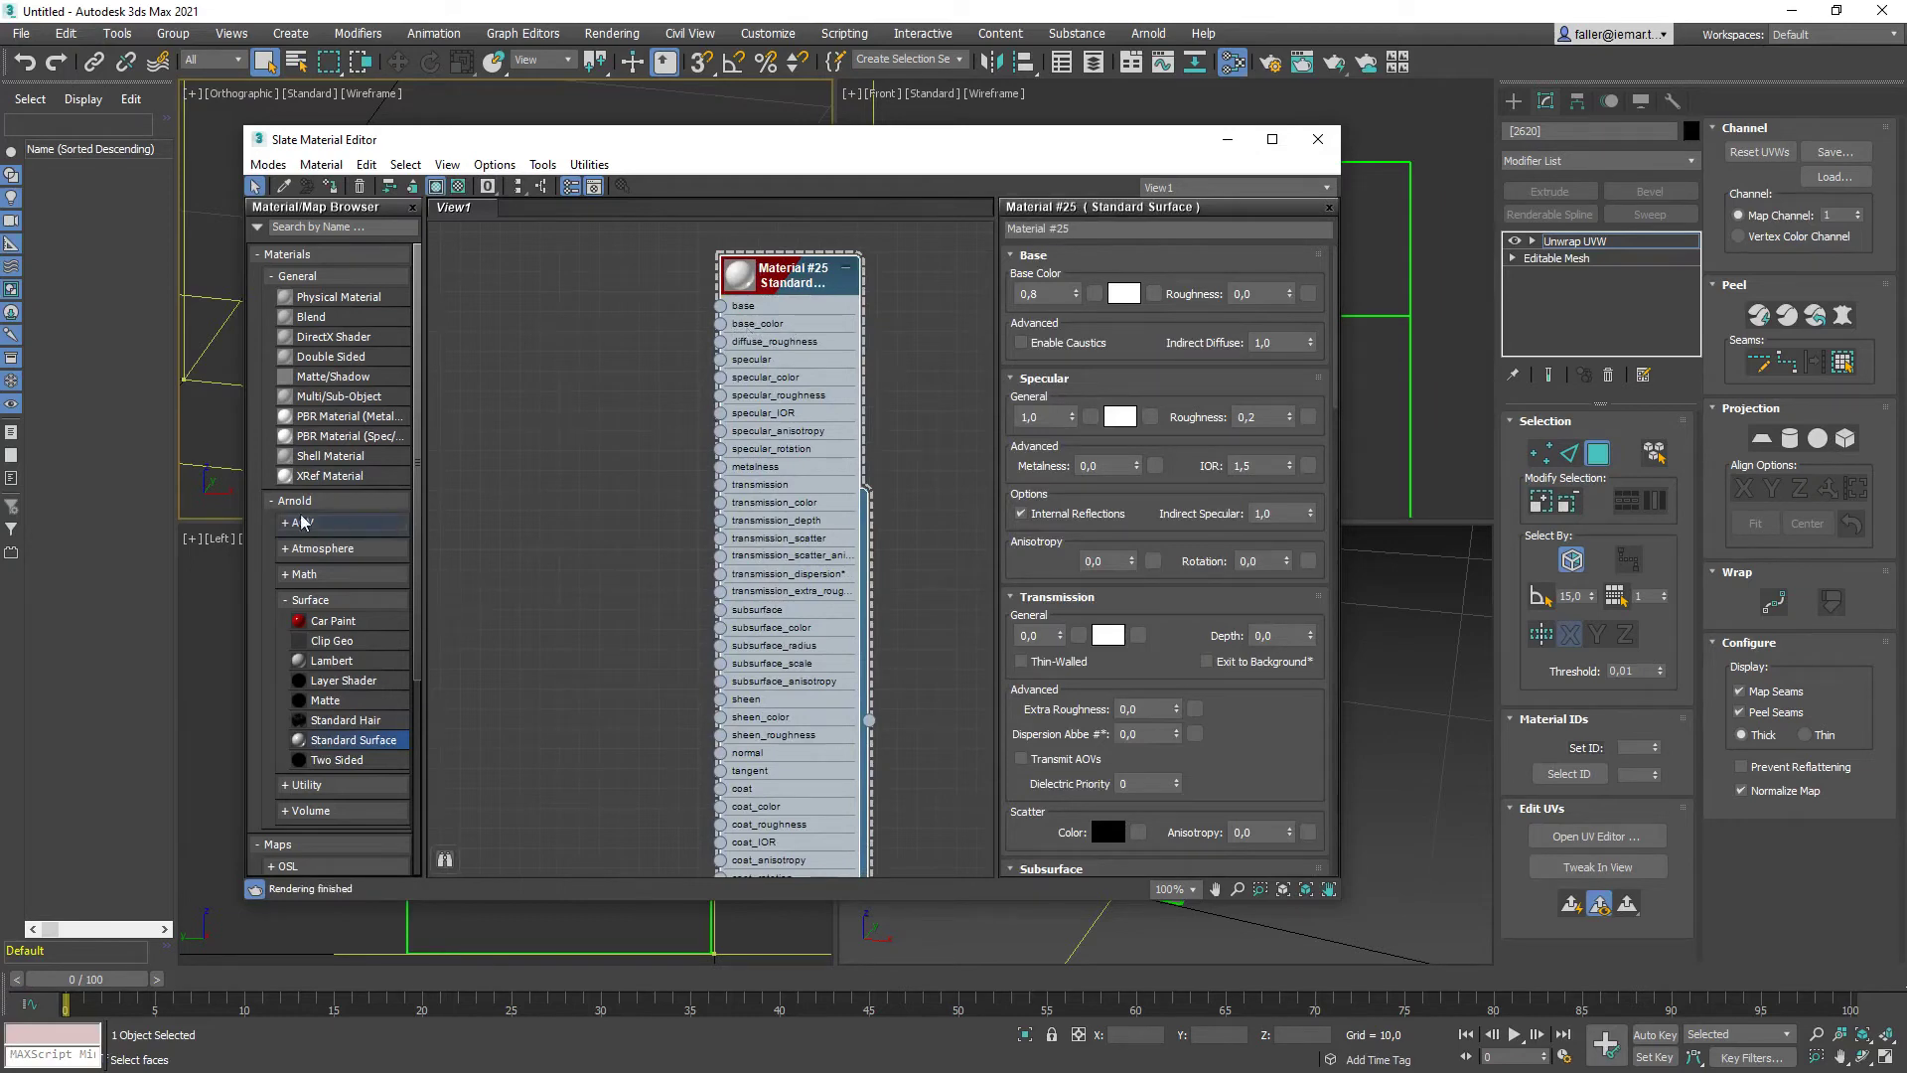
# Add a Bitmap map that loads texture.png and connect it to the Standard Surface material's base_color input
pyautogui.click(275, 502)
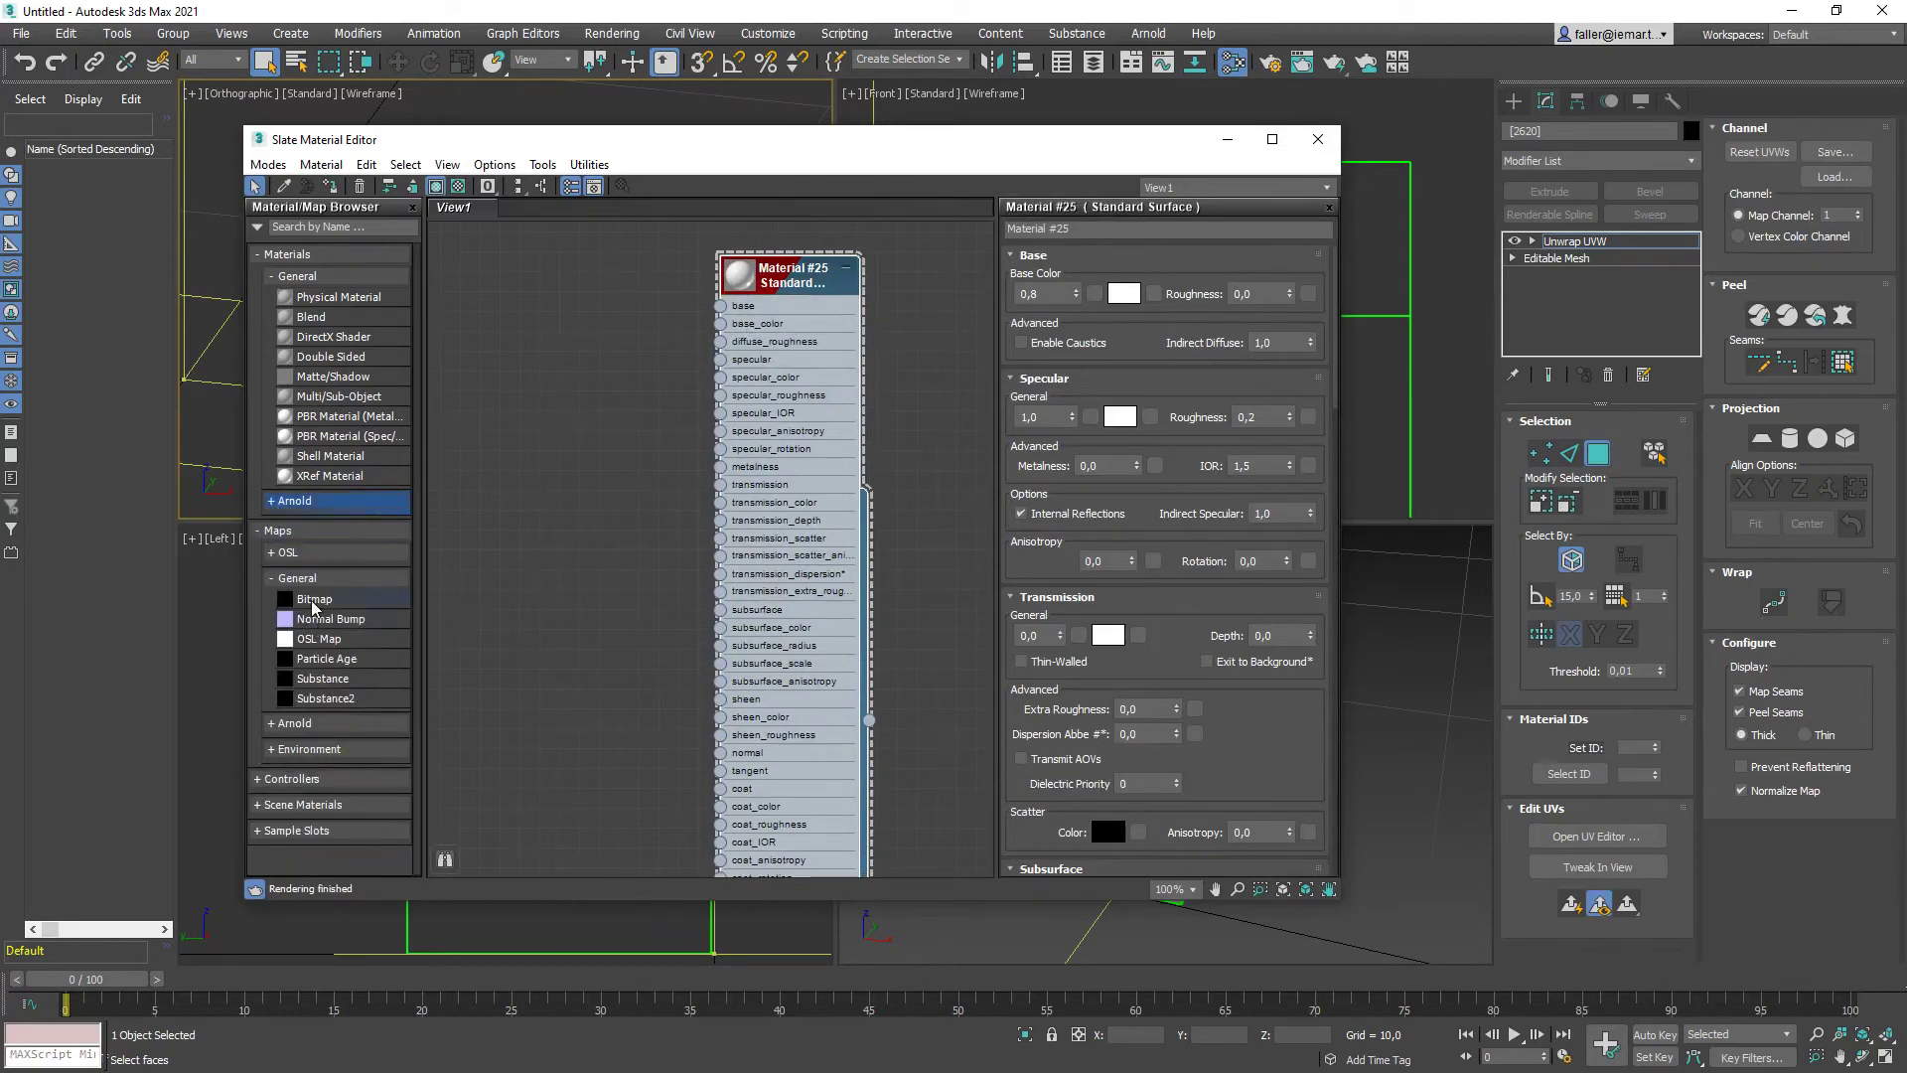
pyautogui.moveTo(314, 606); pyautogui.dragTo(569, 349)
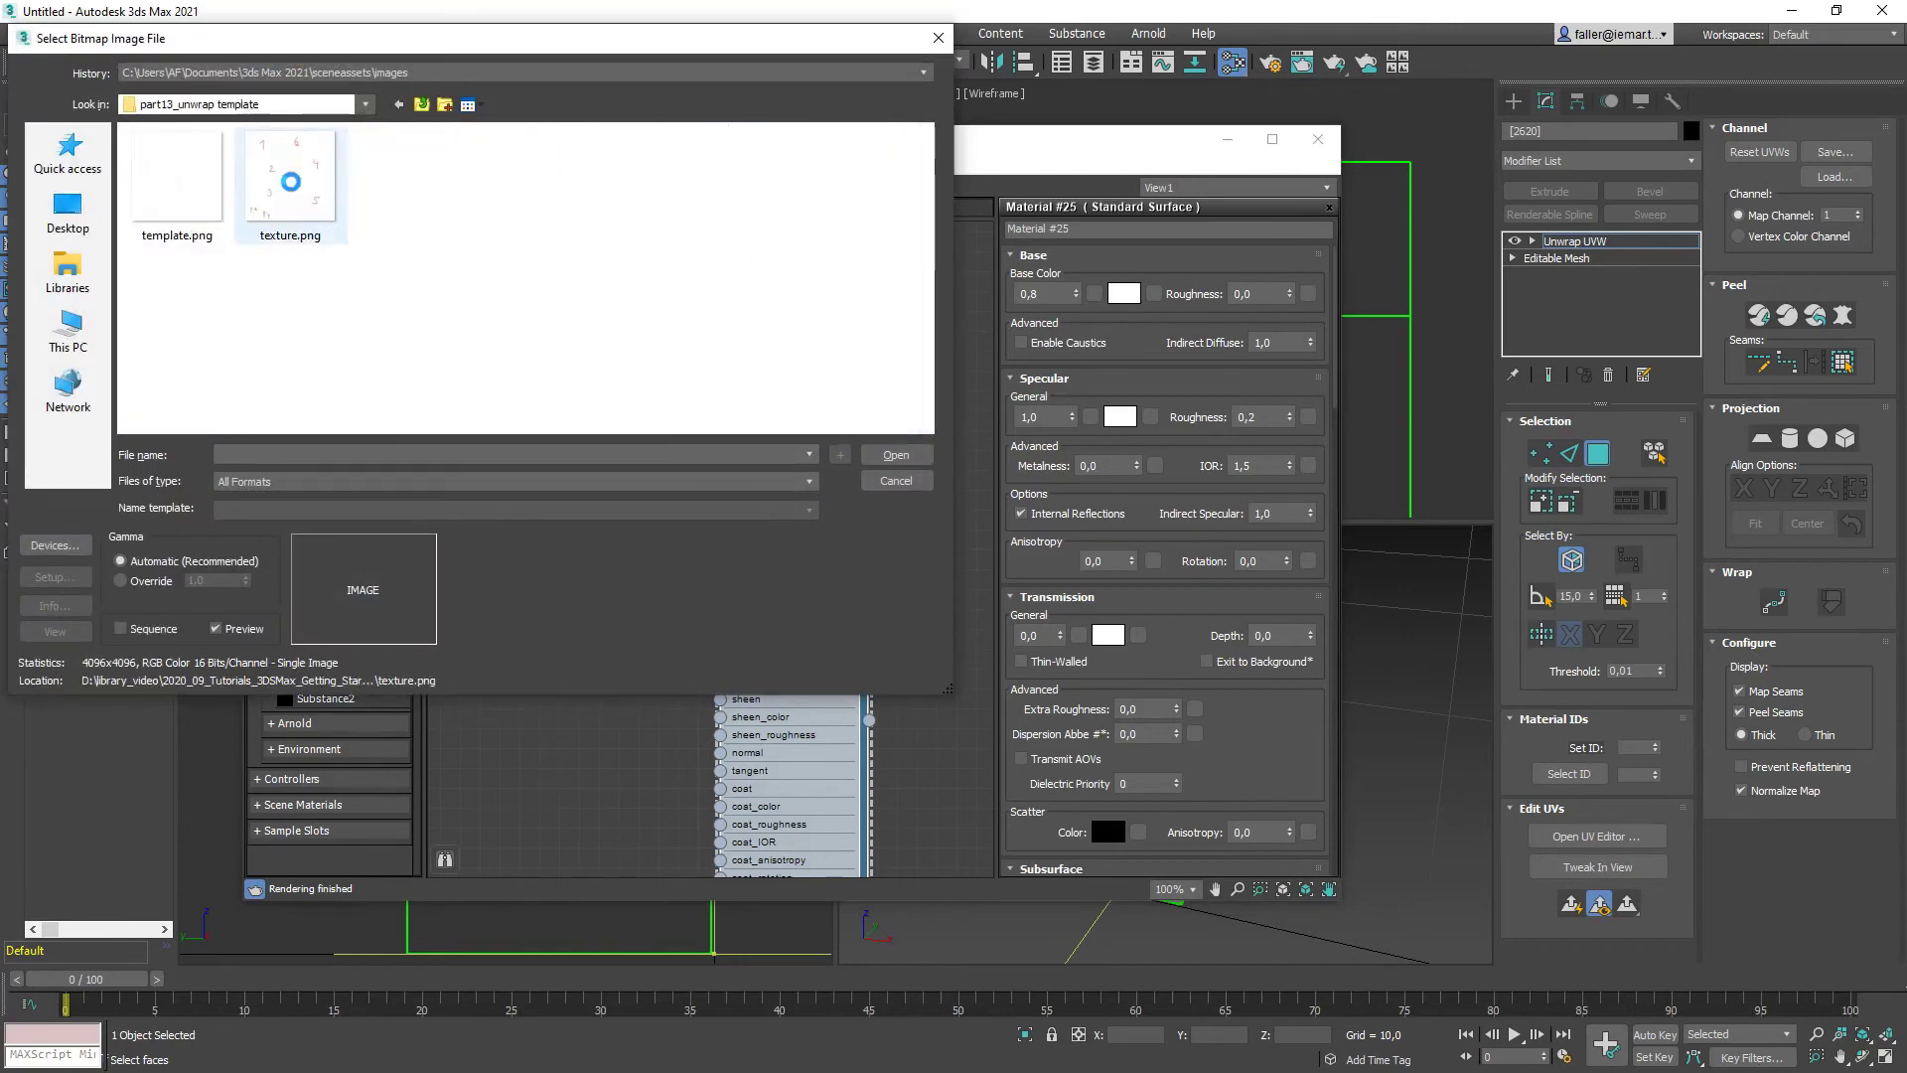
pyautogui.doubleClick(289, 181)
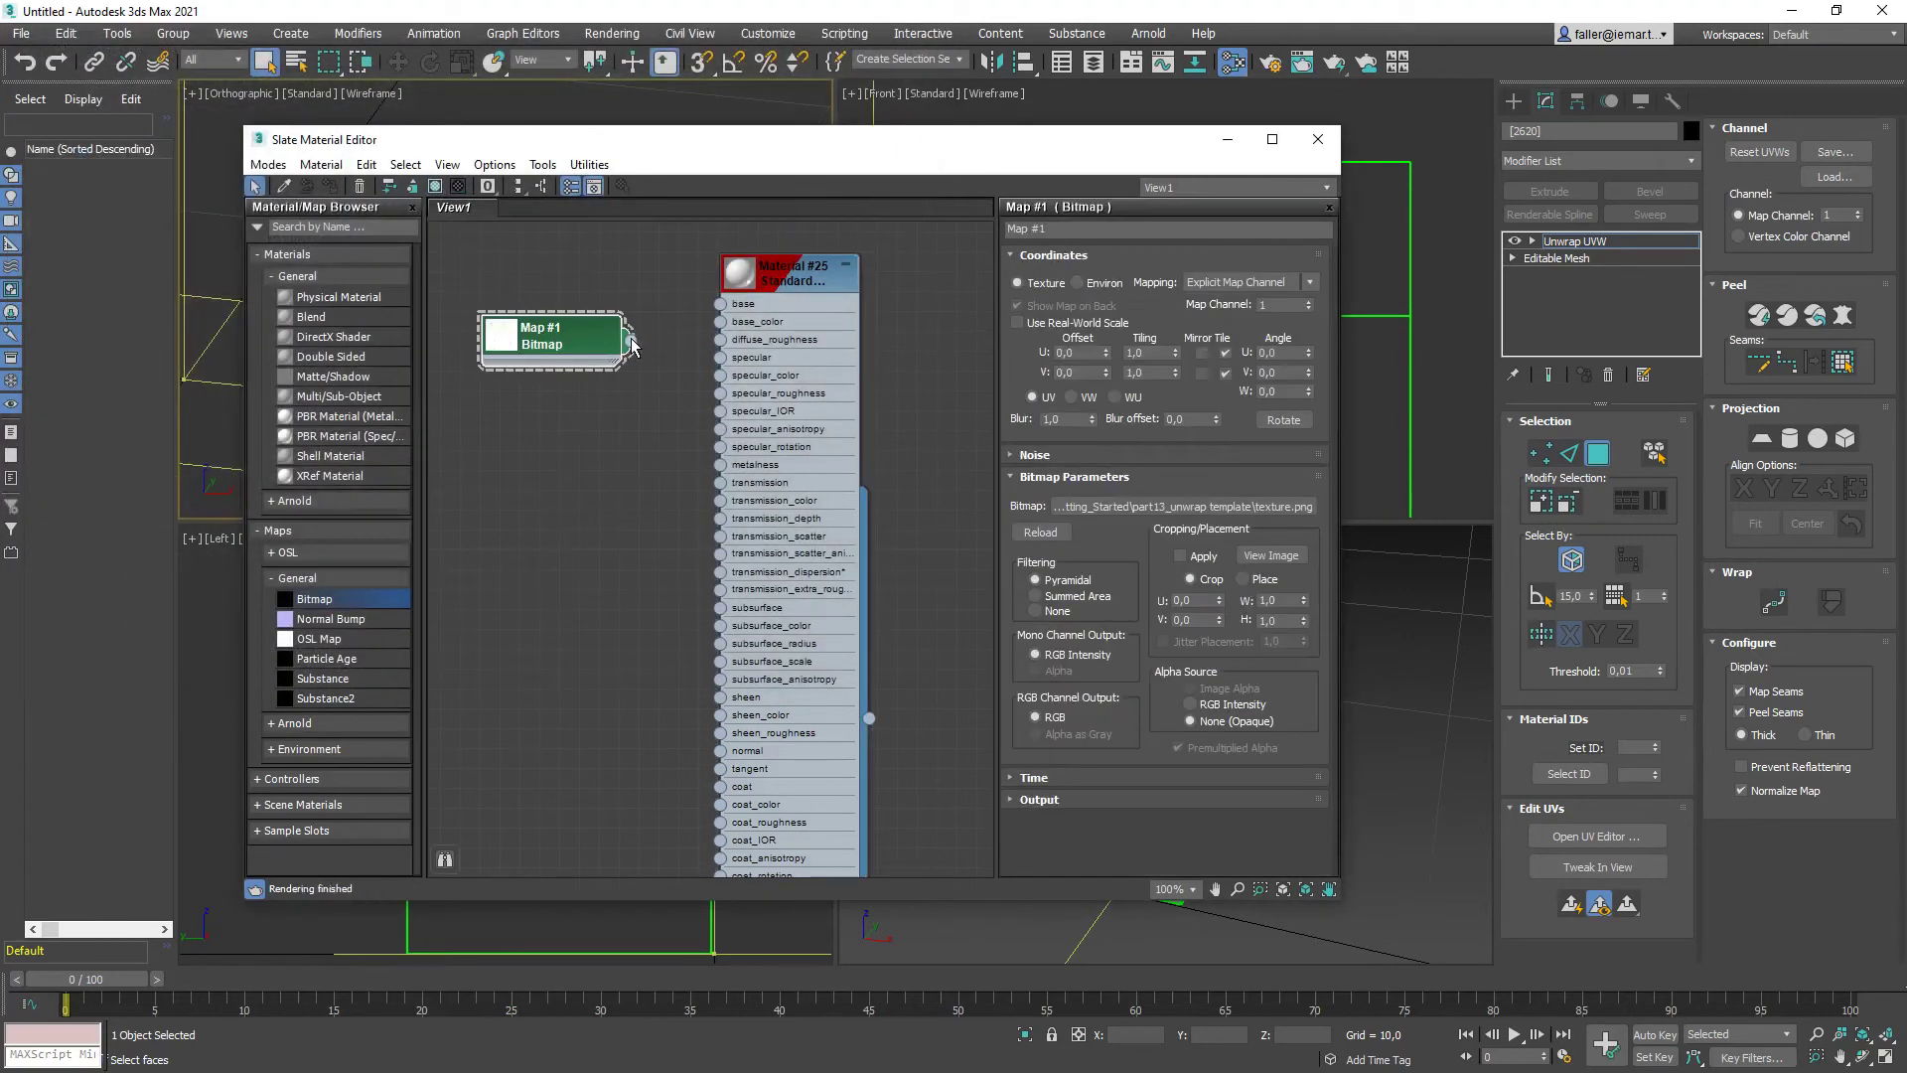
pyautogui.moveTo(631, 343); pyautogui.dragTo(720, 321)
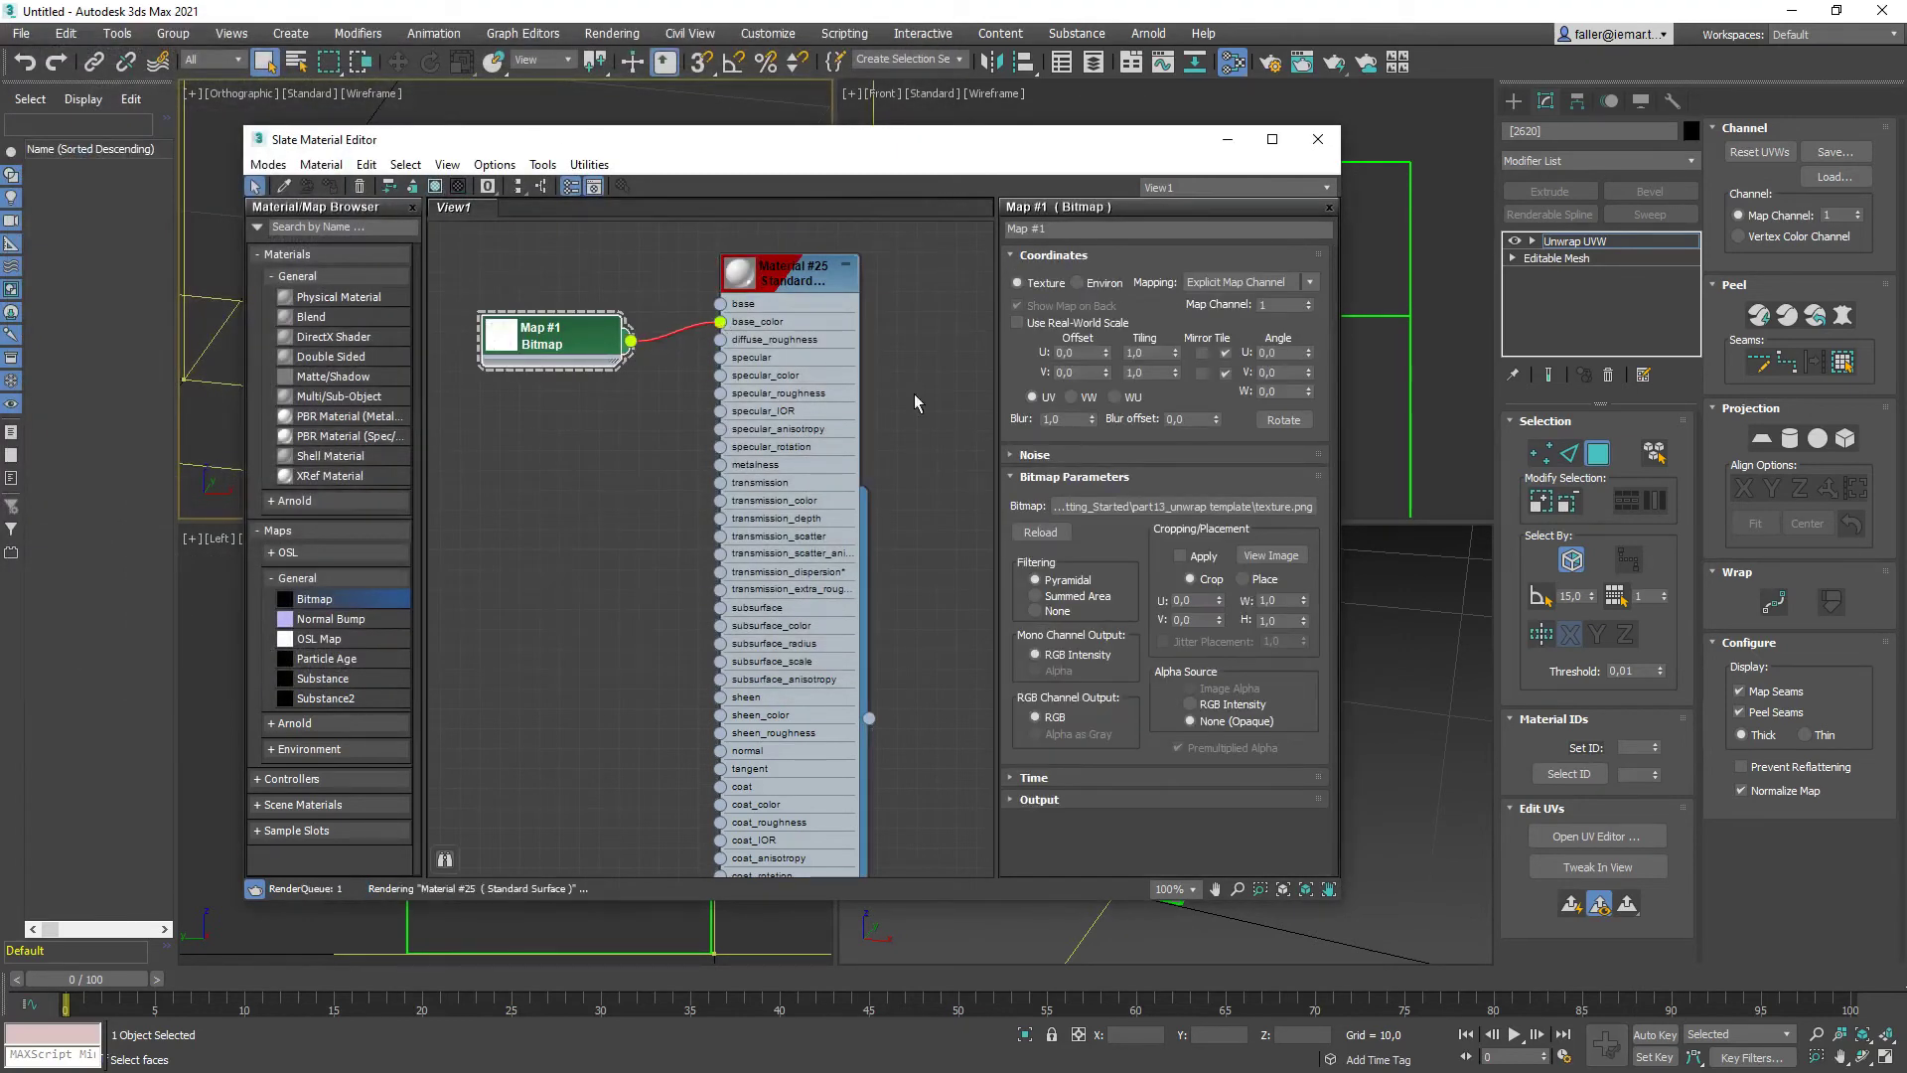
# Set the Standard Surface material's base color weight to 1,0 and its specular weight to 0,0
pyautogui.doubleClick(790, 283)
pyautogui.moveTo(1076, 294); pyautogui.dragTo(1076, 182)
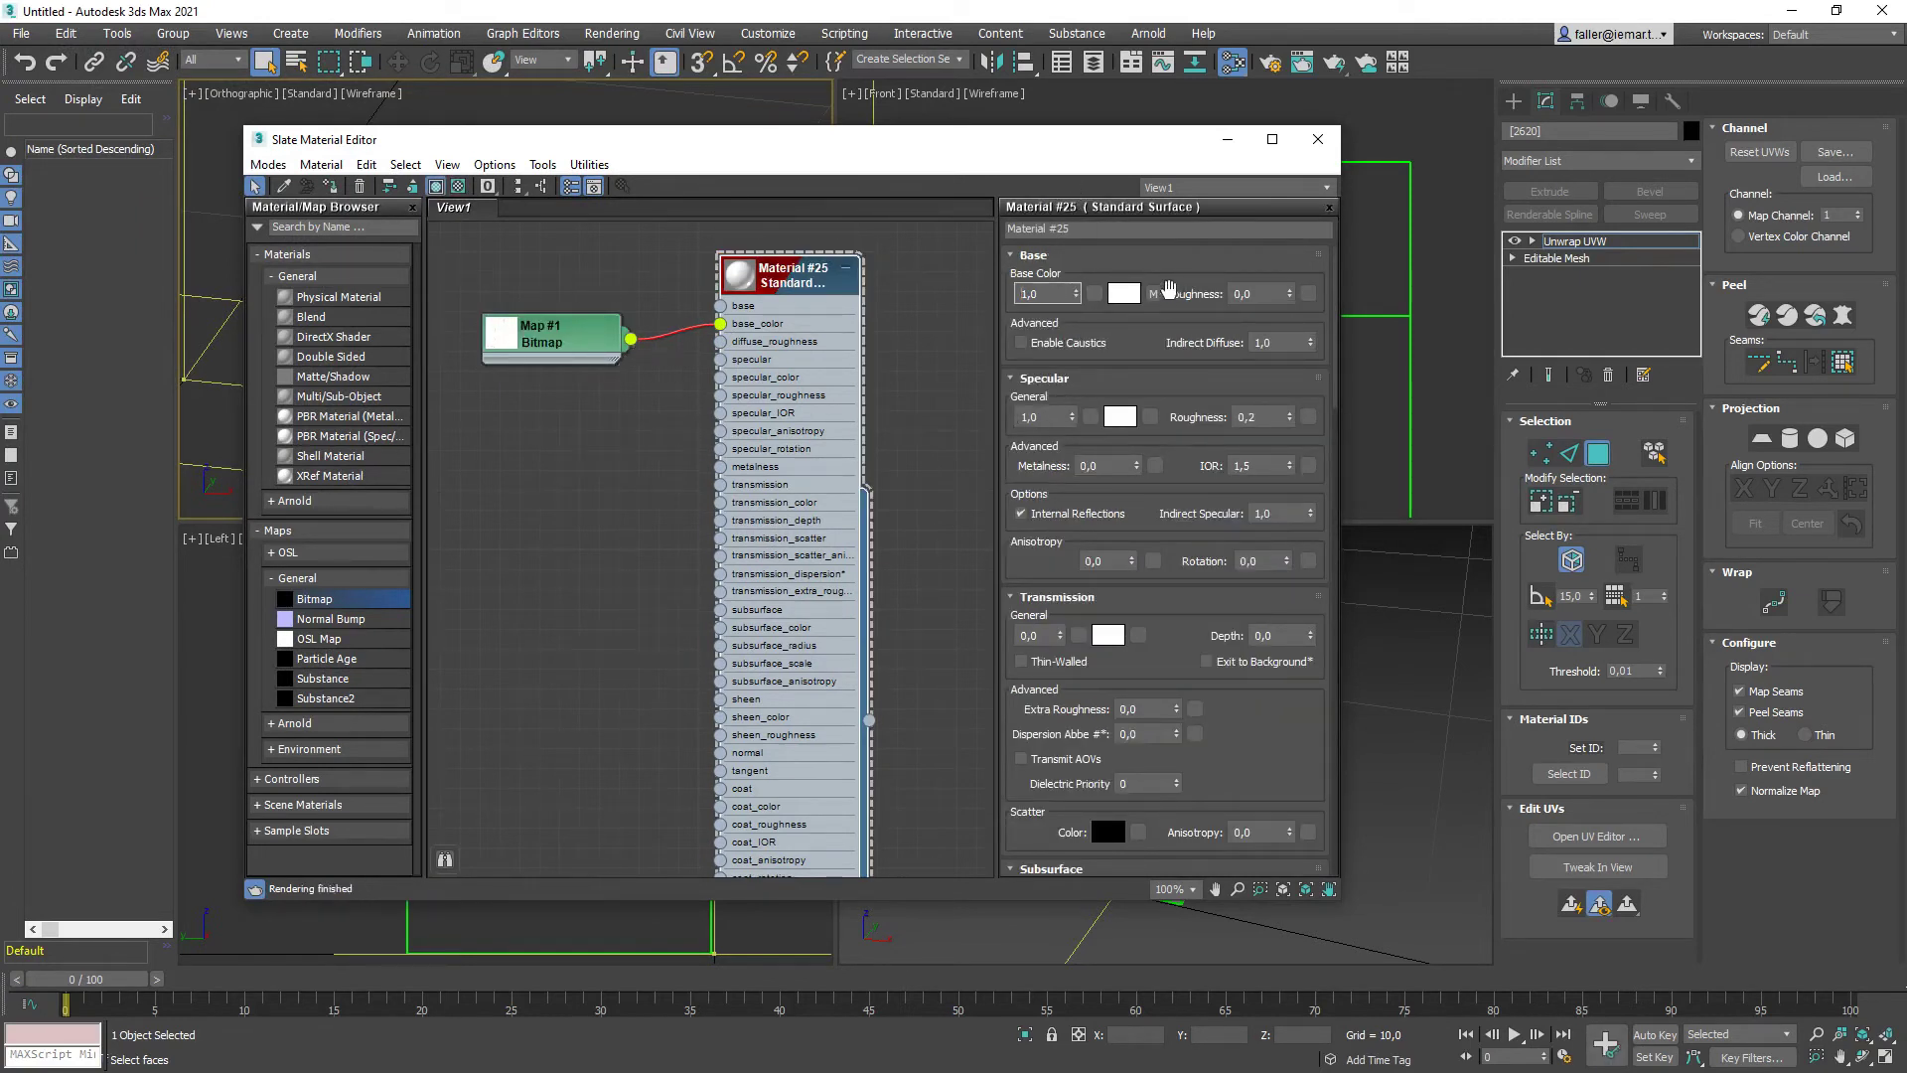
pyautogui.moveTo(1073, 421); pyautogui.dragTo(1074, 585)
# Assign the textured material to the house, show it shaded in the viewport and close the Material Editor
pyautogui.moveTo(765, 275); pyautogui.dragTo(784, 295)
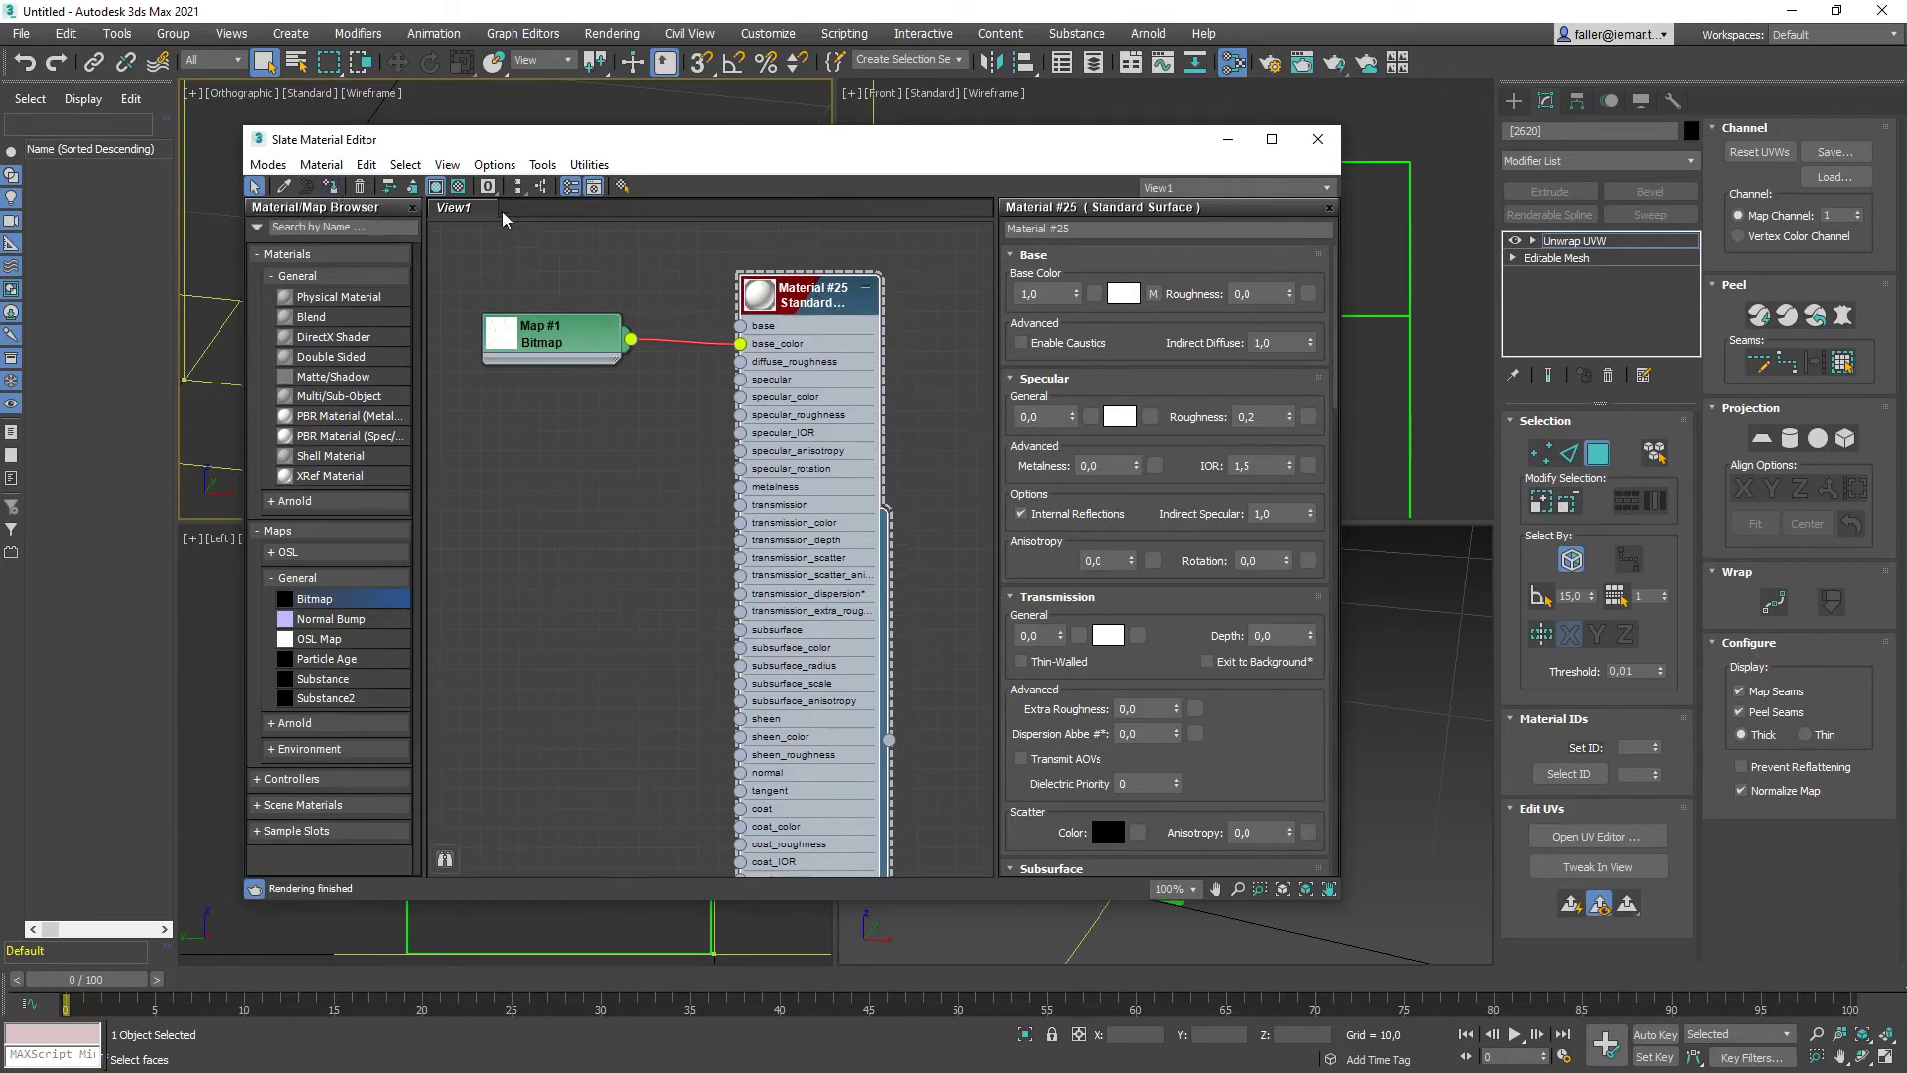
pyautogui.click(437, 189)
pyautogui.click(437, 189)
pyautogui.click(1321, 151)
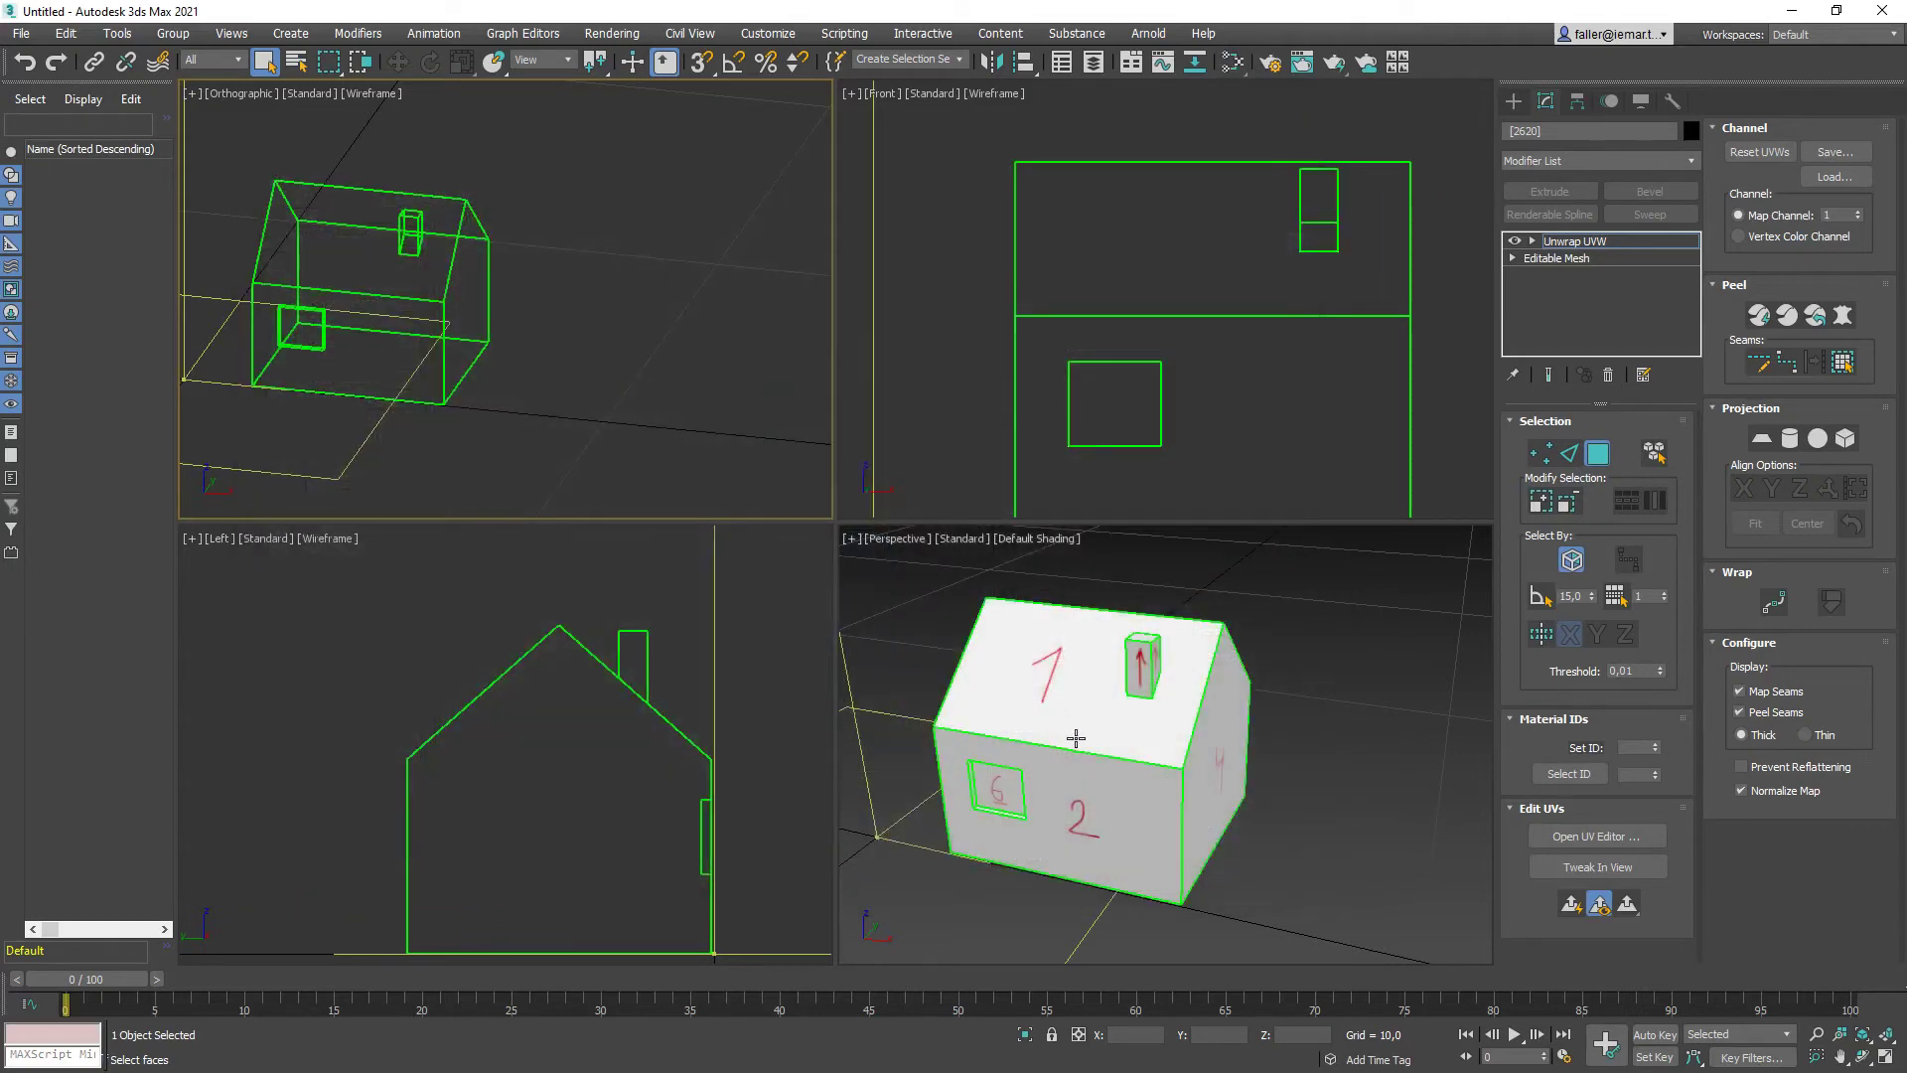
# Maximize the Perspective viewport and examine the painted numbers and arrows on the house's roof, walls and chimney from several sides
pyautogui.moveTo(1078, 738); pyautogui.dragTo(1058, 740, button='middle')
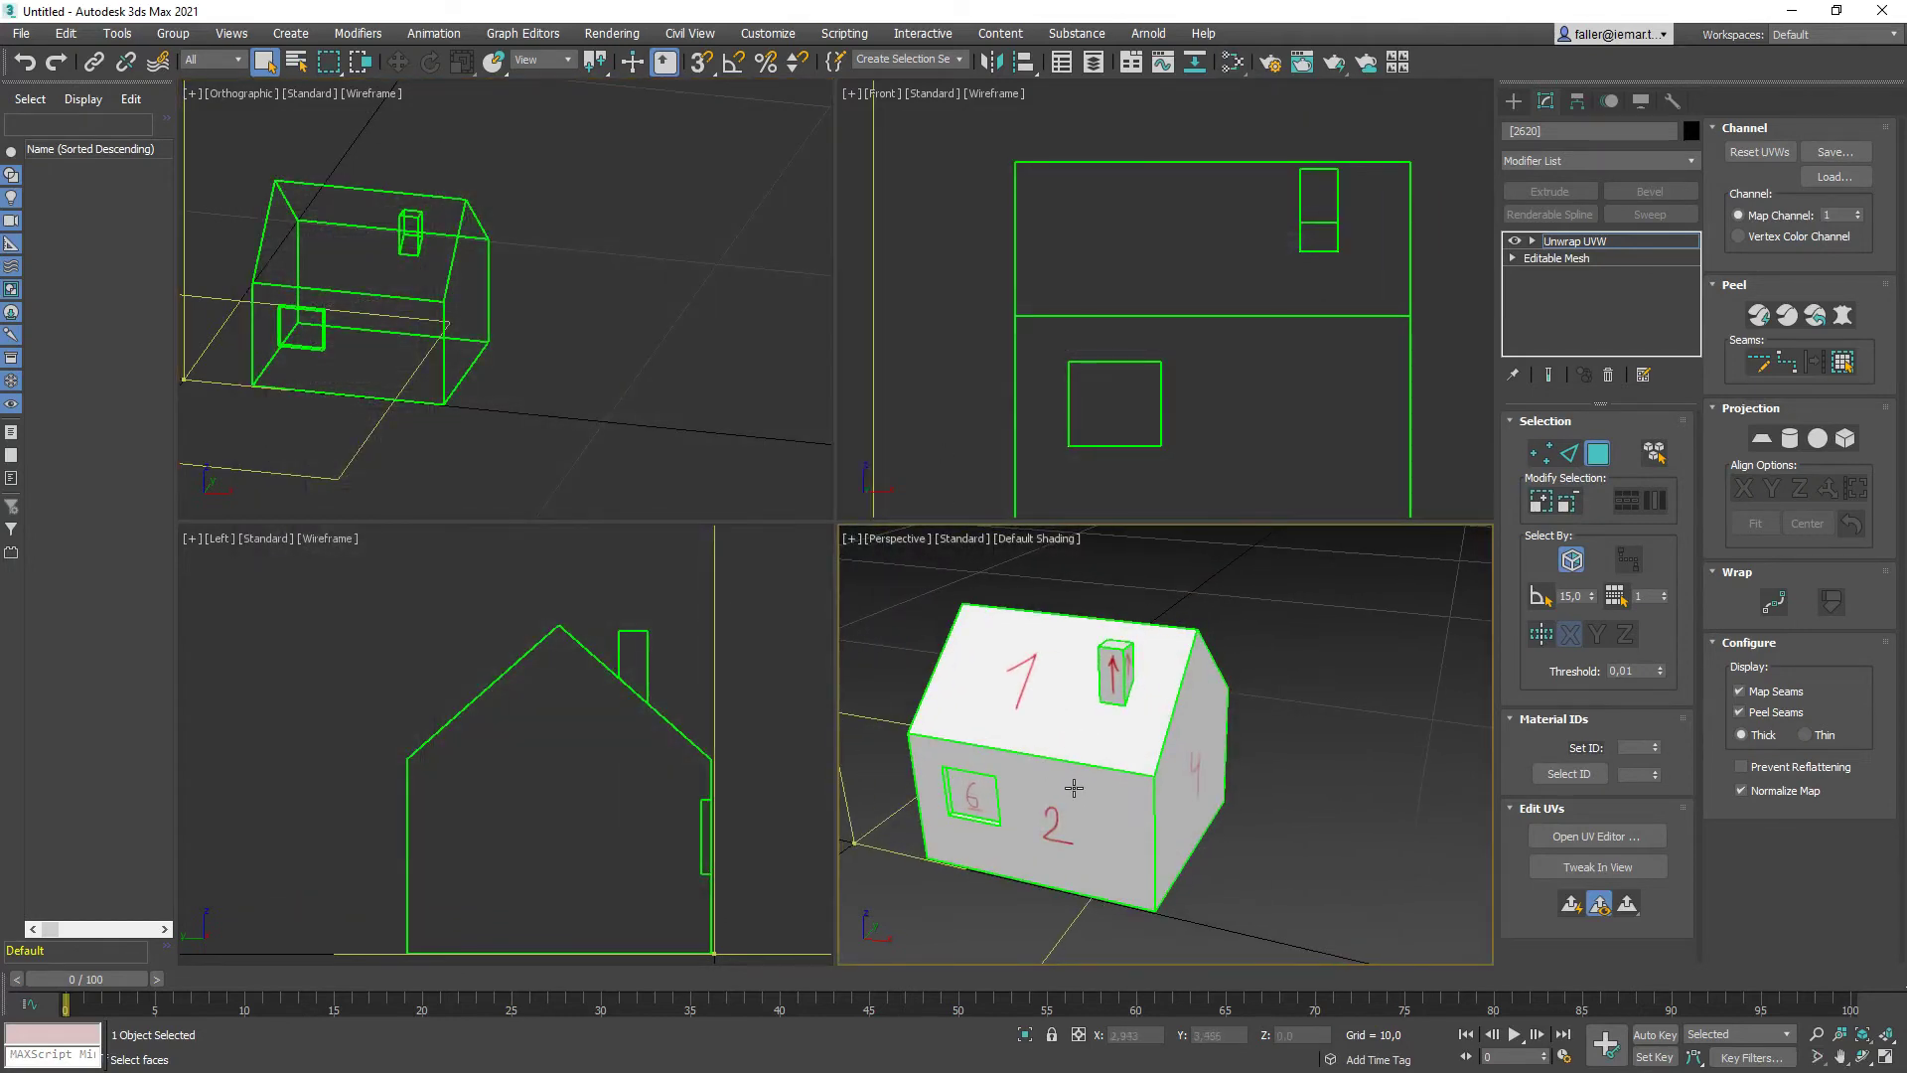
pyautogui.hotkey('alt', 'w')
pyautogui.keyDown('alt'); pyautogui.moveTo(880, 654); pyautogui.dragTo(633, 542, button='middle'); pyautogui.keyUp('alt')
pyautogui.keyDown('alt'); pyautogui.moveTo(612, 728); pyautogui.dragTo(771, 537, button='middle'); pyautogui.keyUp('alt')
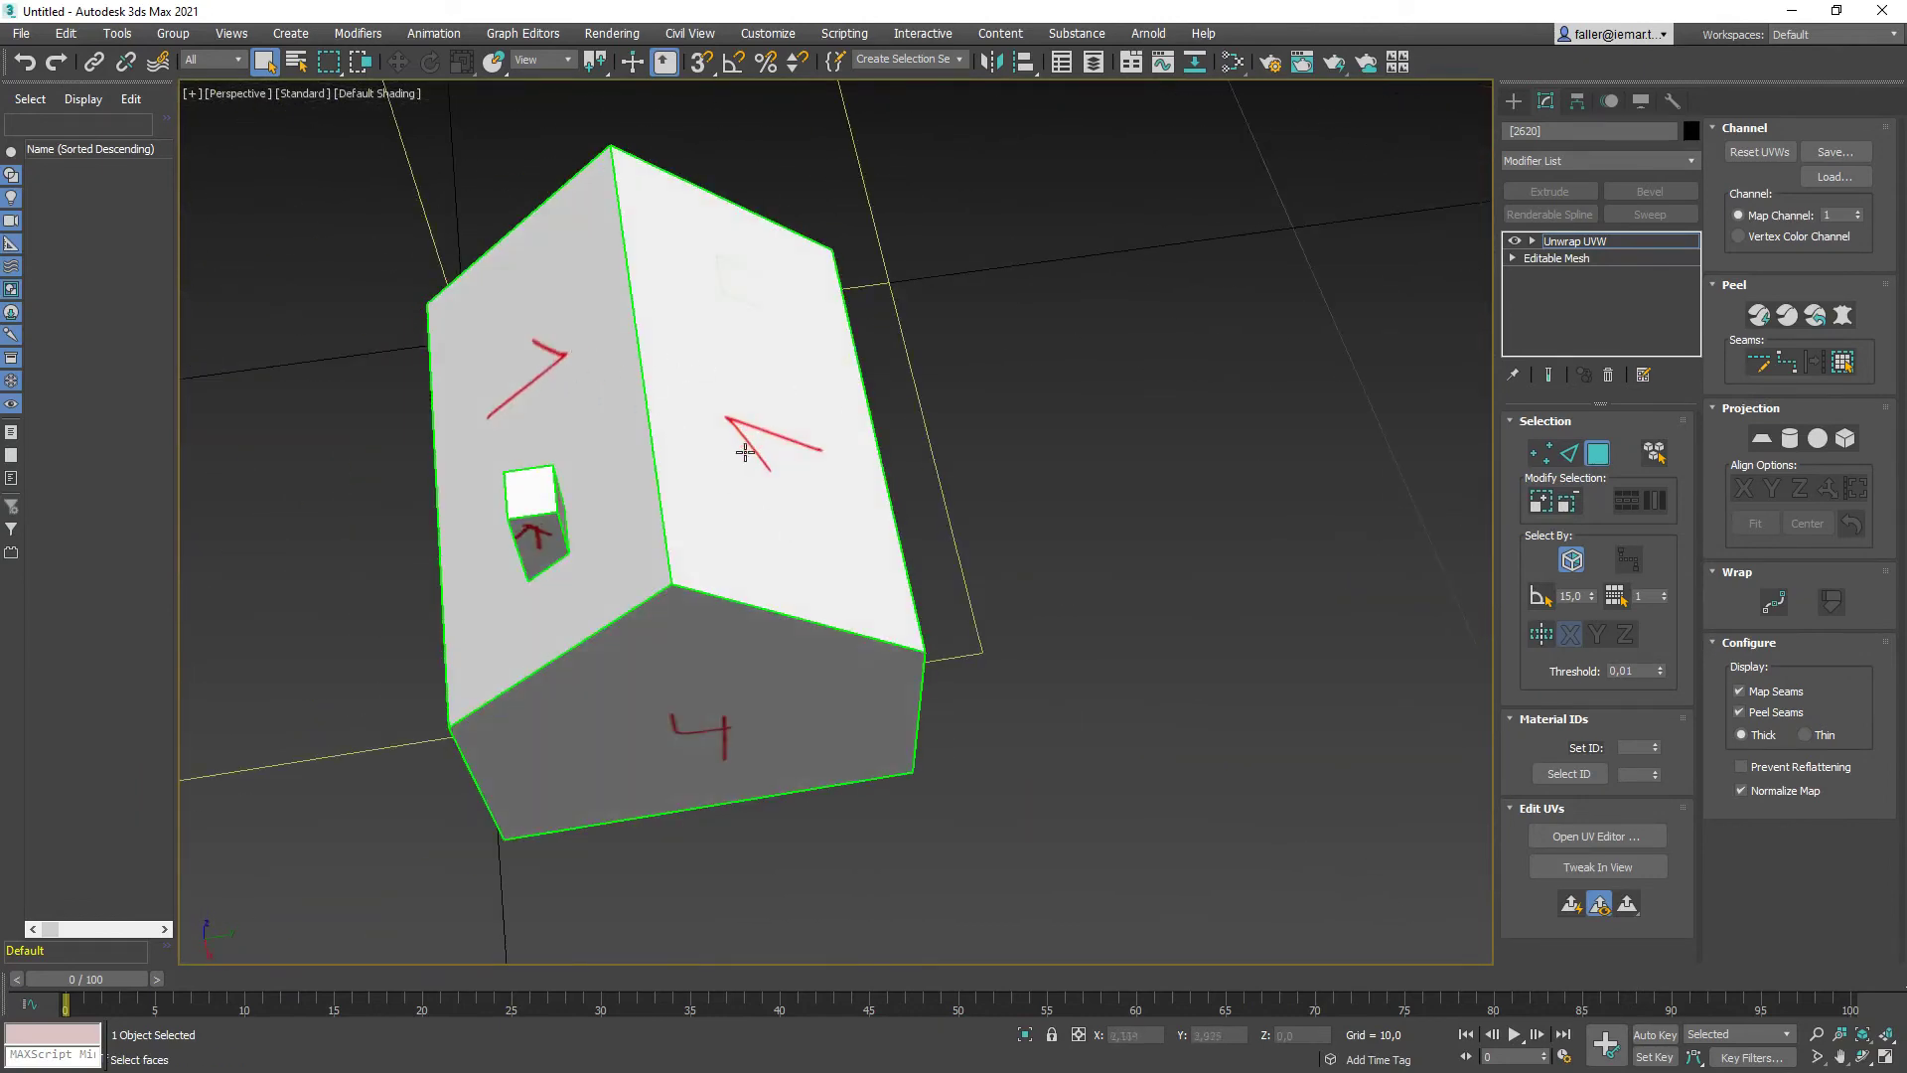
pyautogui.keyDown('alt'); pyautogui.moveTo(771, 472); pyautogui.dragTo(659, 452, button='middle'); pyautogui.keyUp('alt')
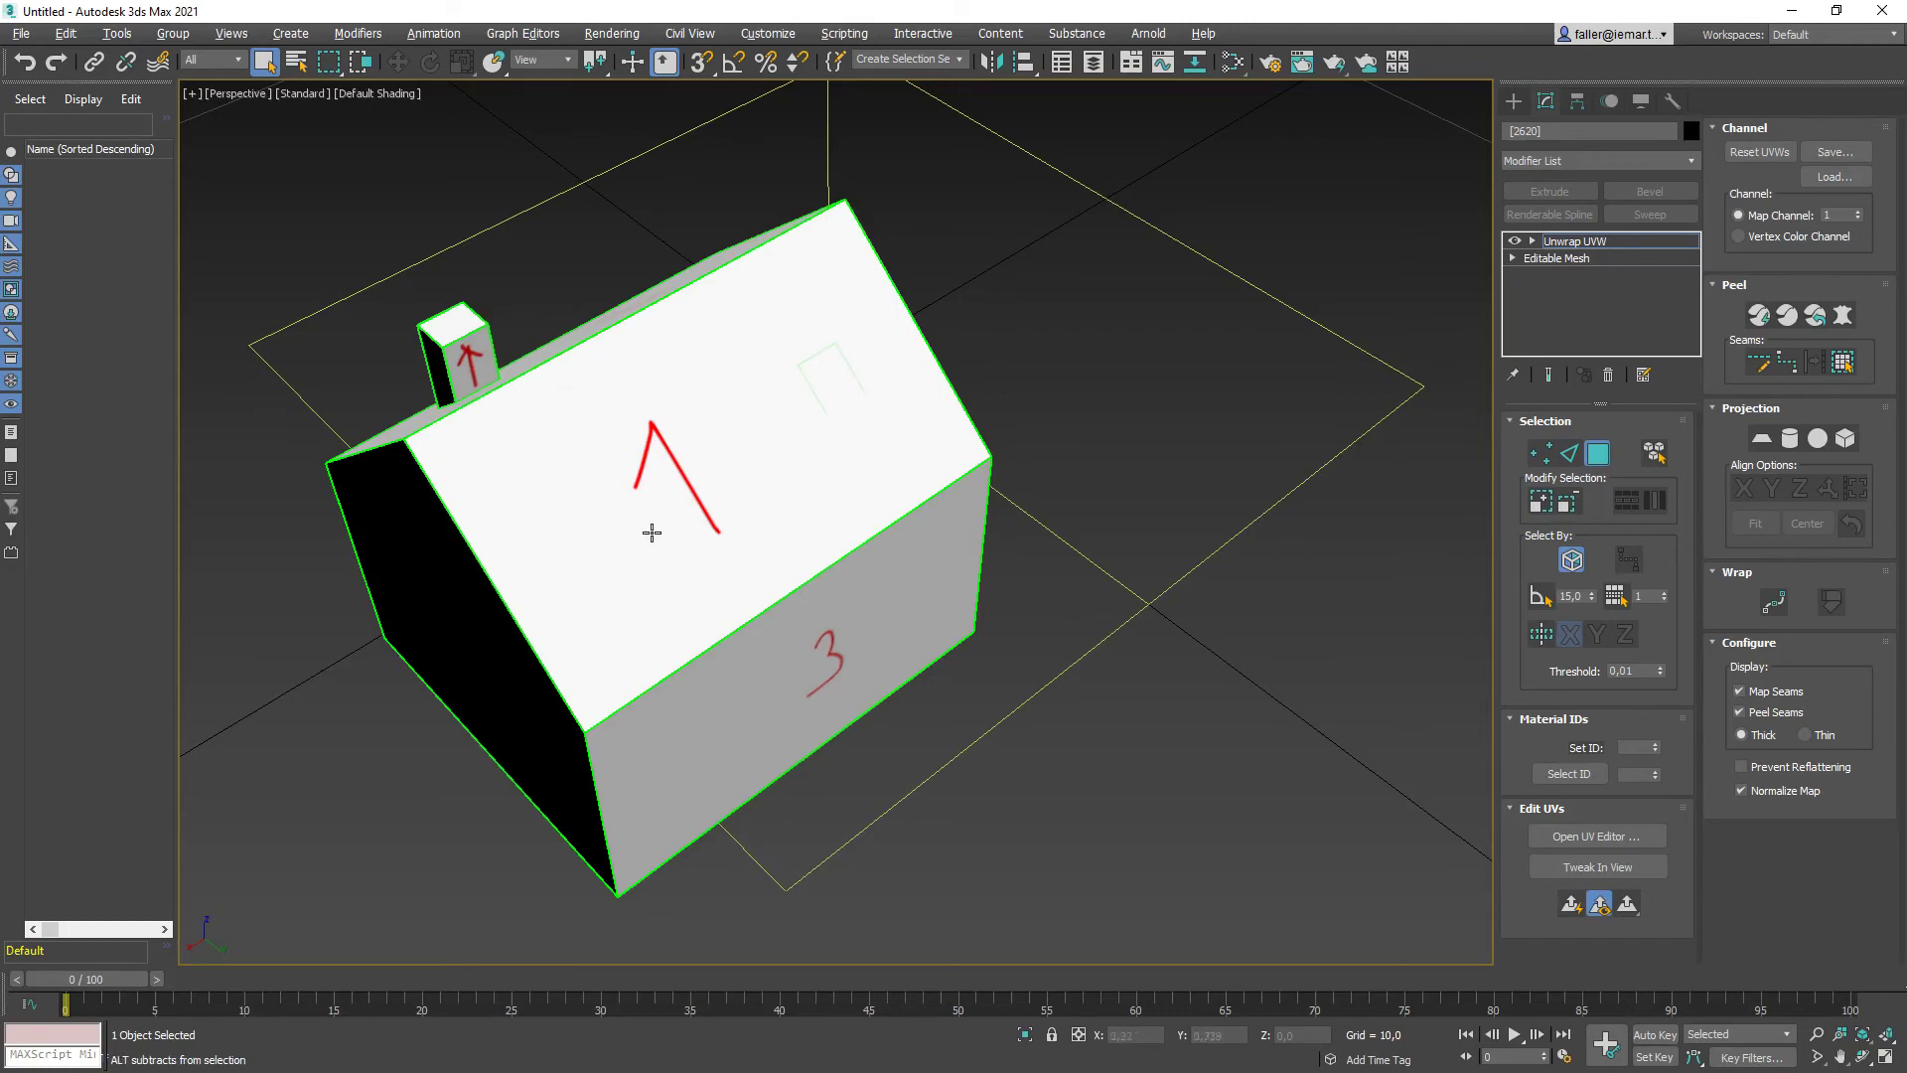
# Compare the painted numbers on the house with the UV template in Photoshop, toggling the Layer 1 outlines and viewing the house from several angles
pyautogui.keyDown('alt'); pyautogui.moveTo(646, 532); pyautogui.dragTo(467, 874, button='middle'); pyautogui.keyUp('alt')
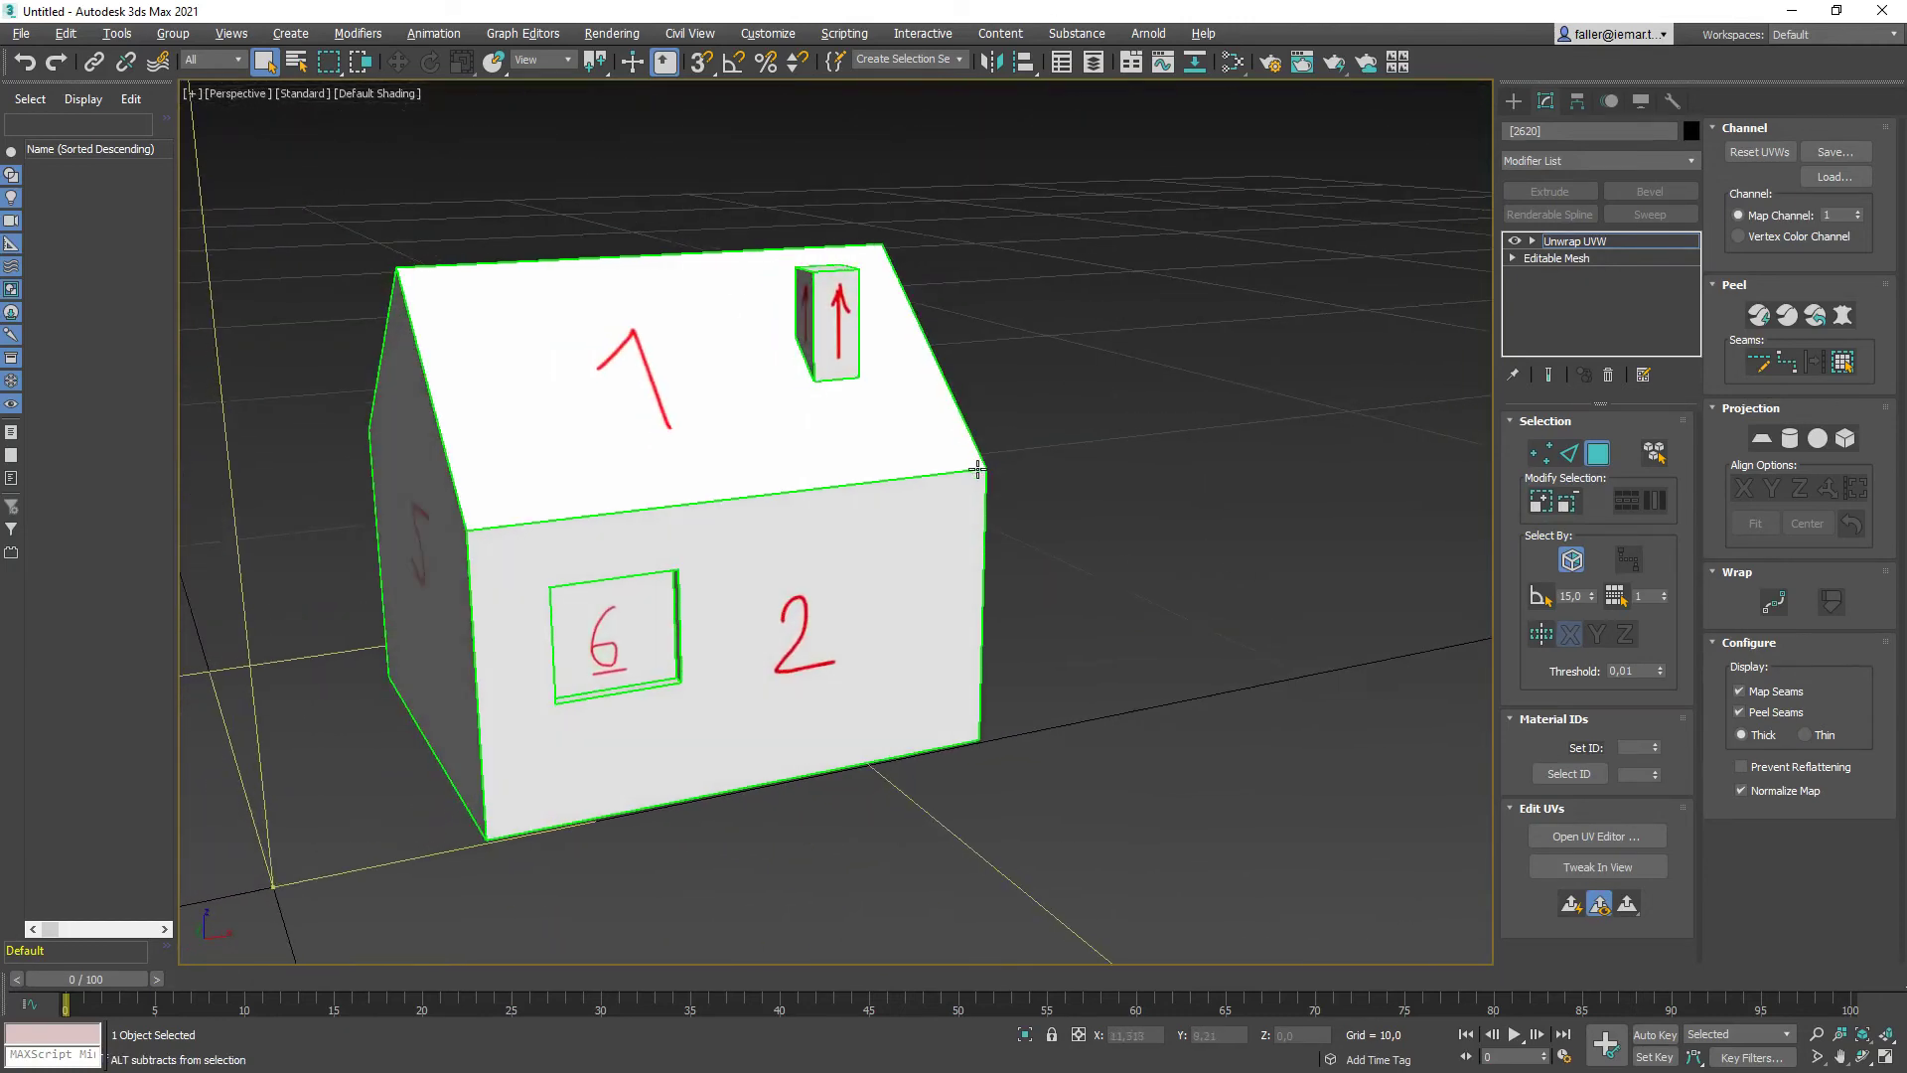
pyautogui.click(311, 1048)
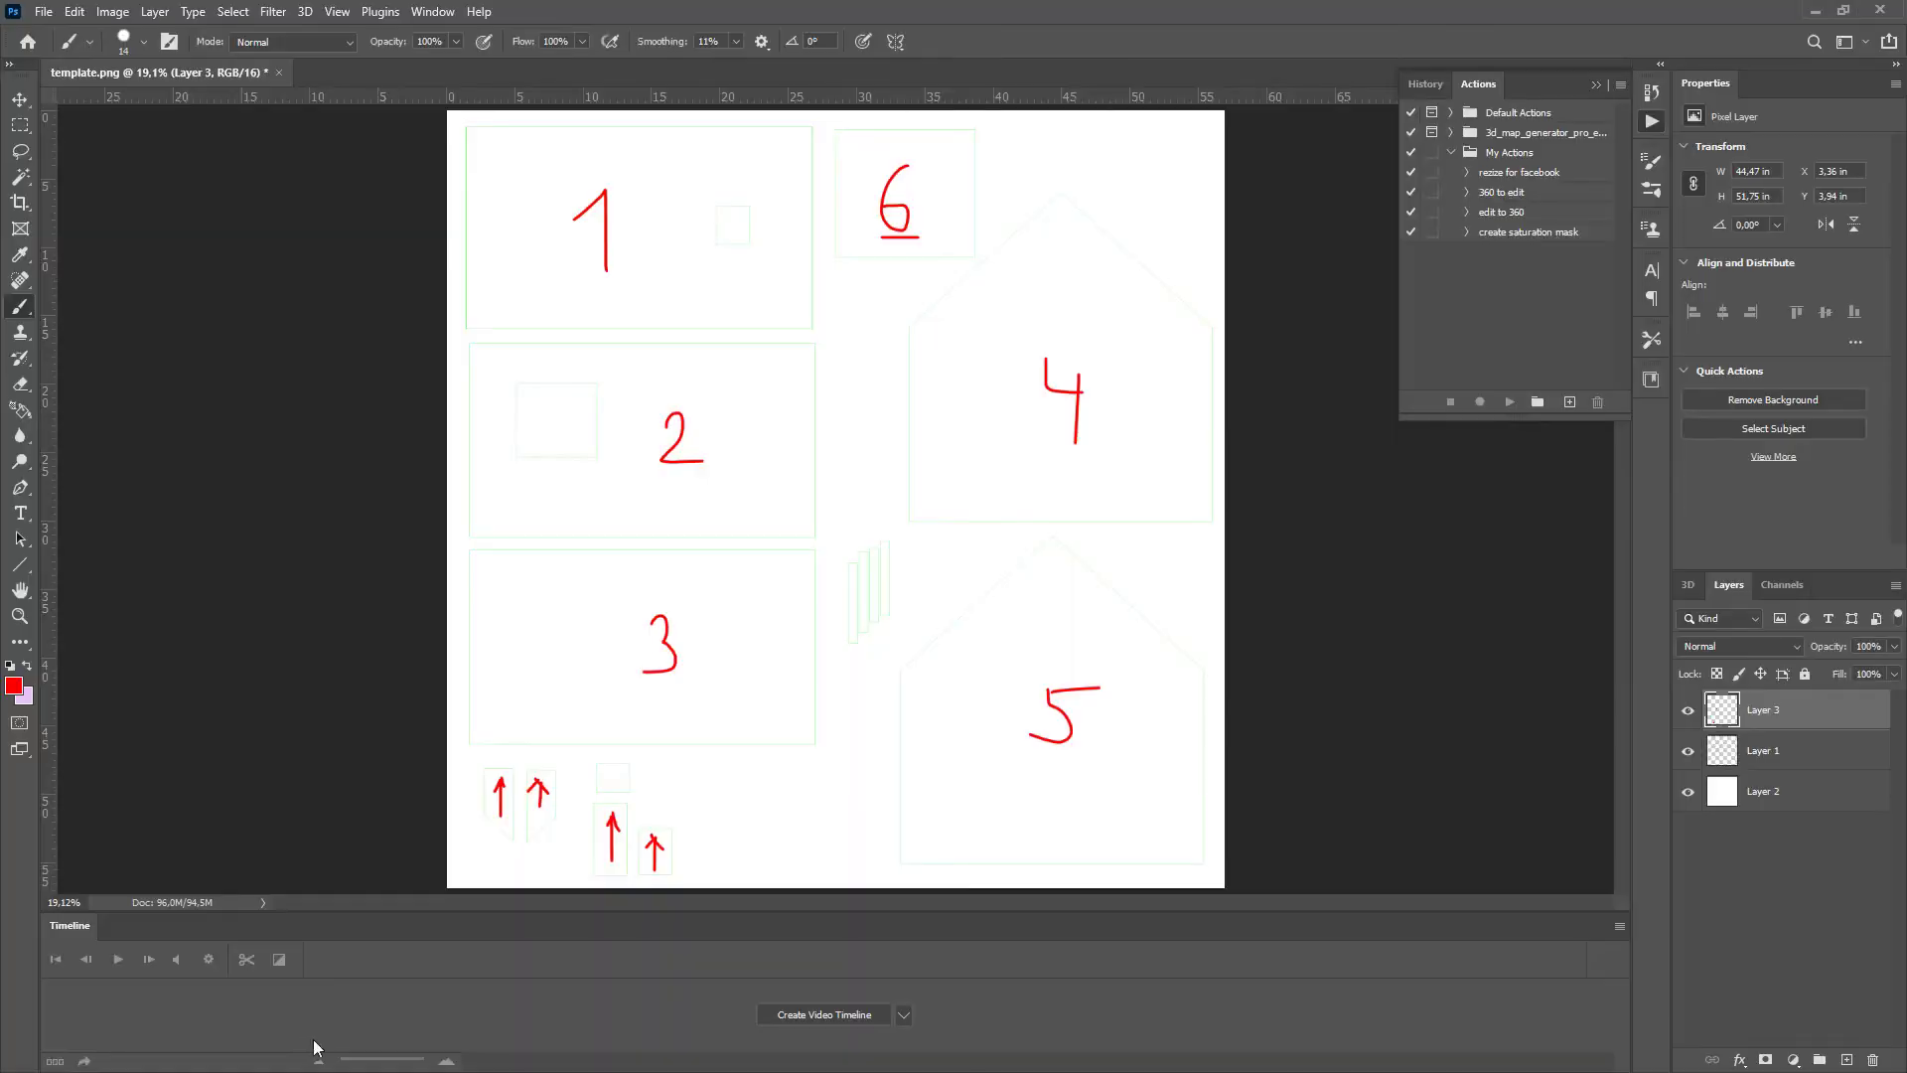
pyautogui.click(1688, 752)
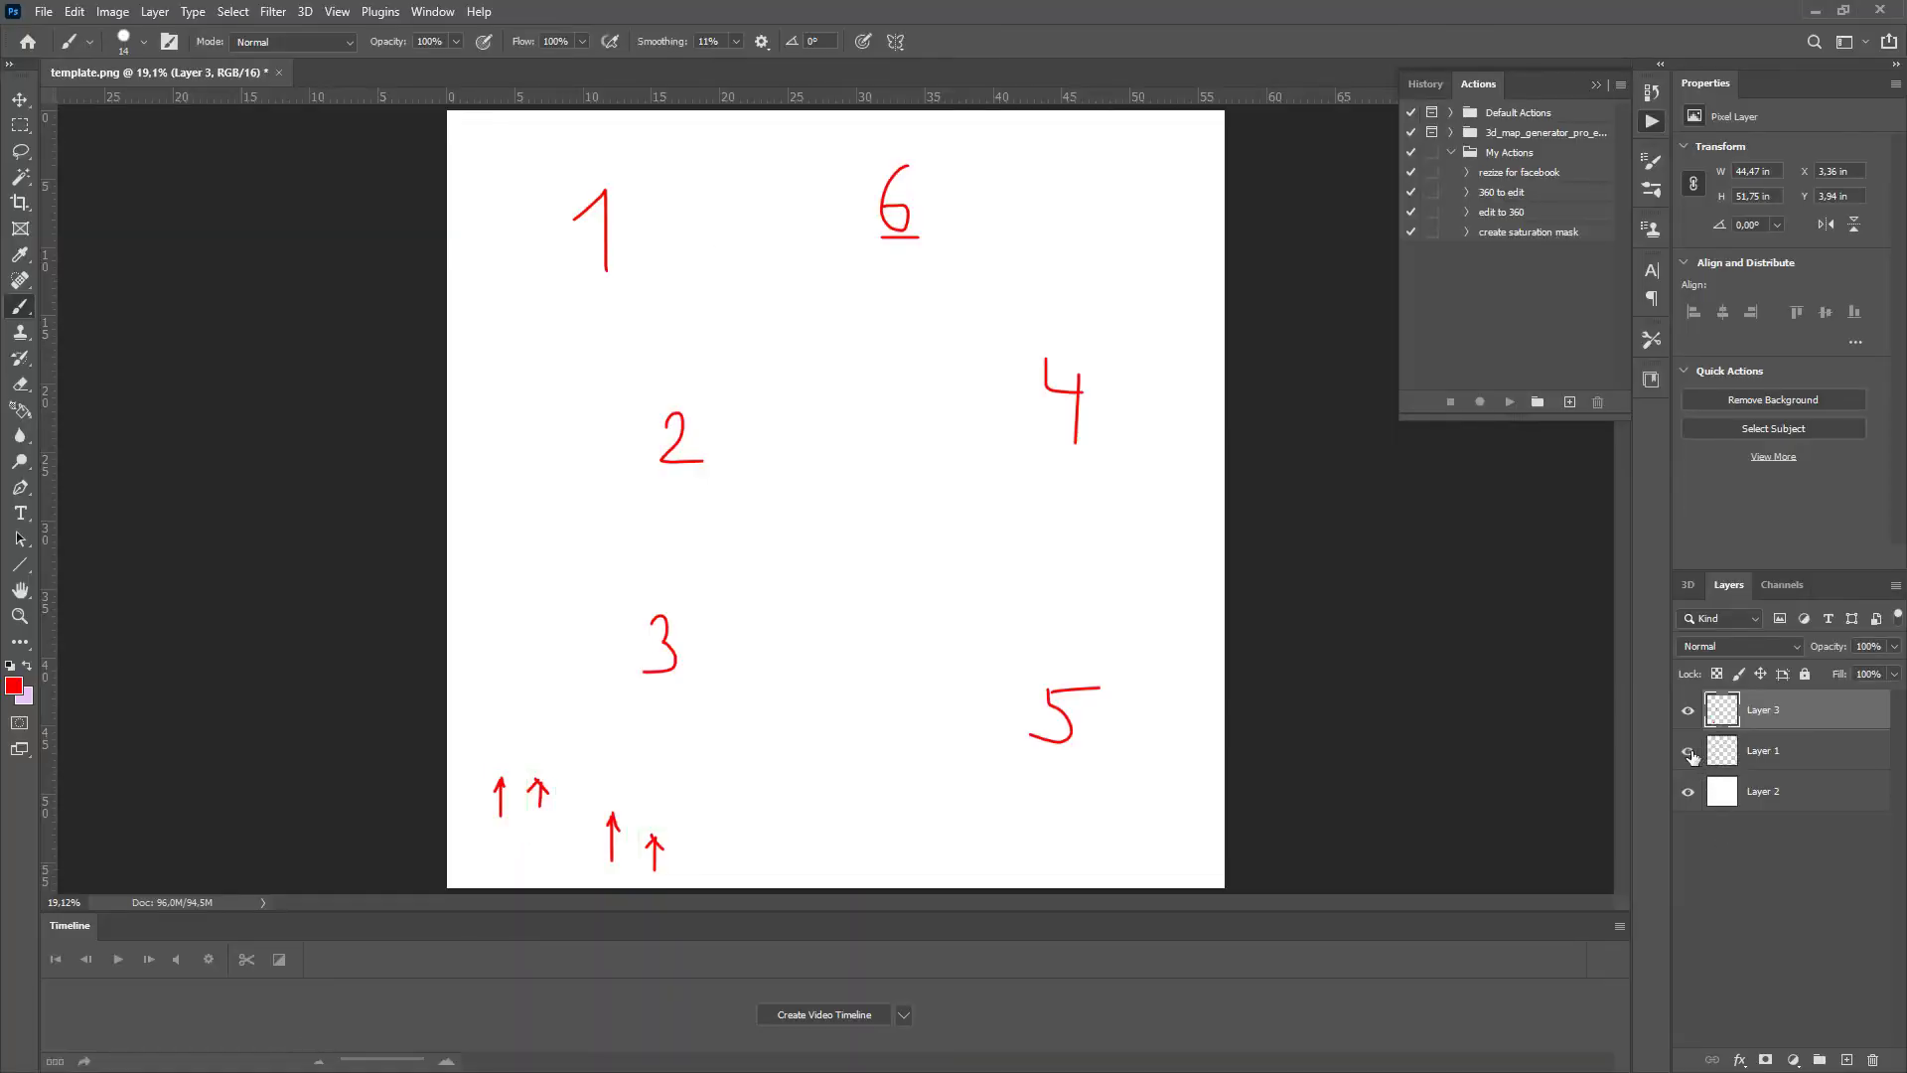
pyautogui.click(1688, 752)
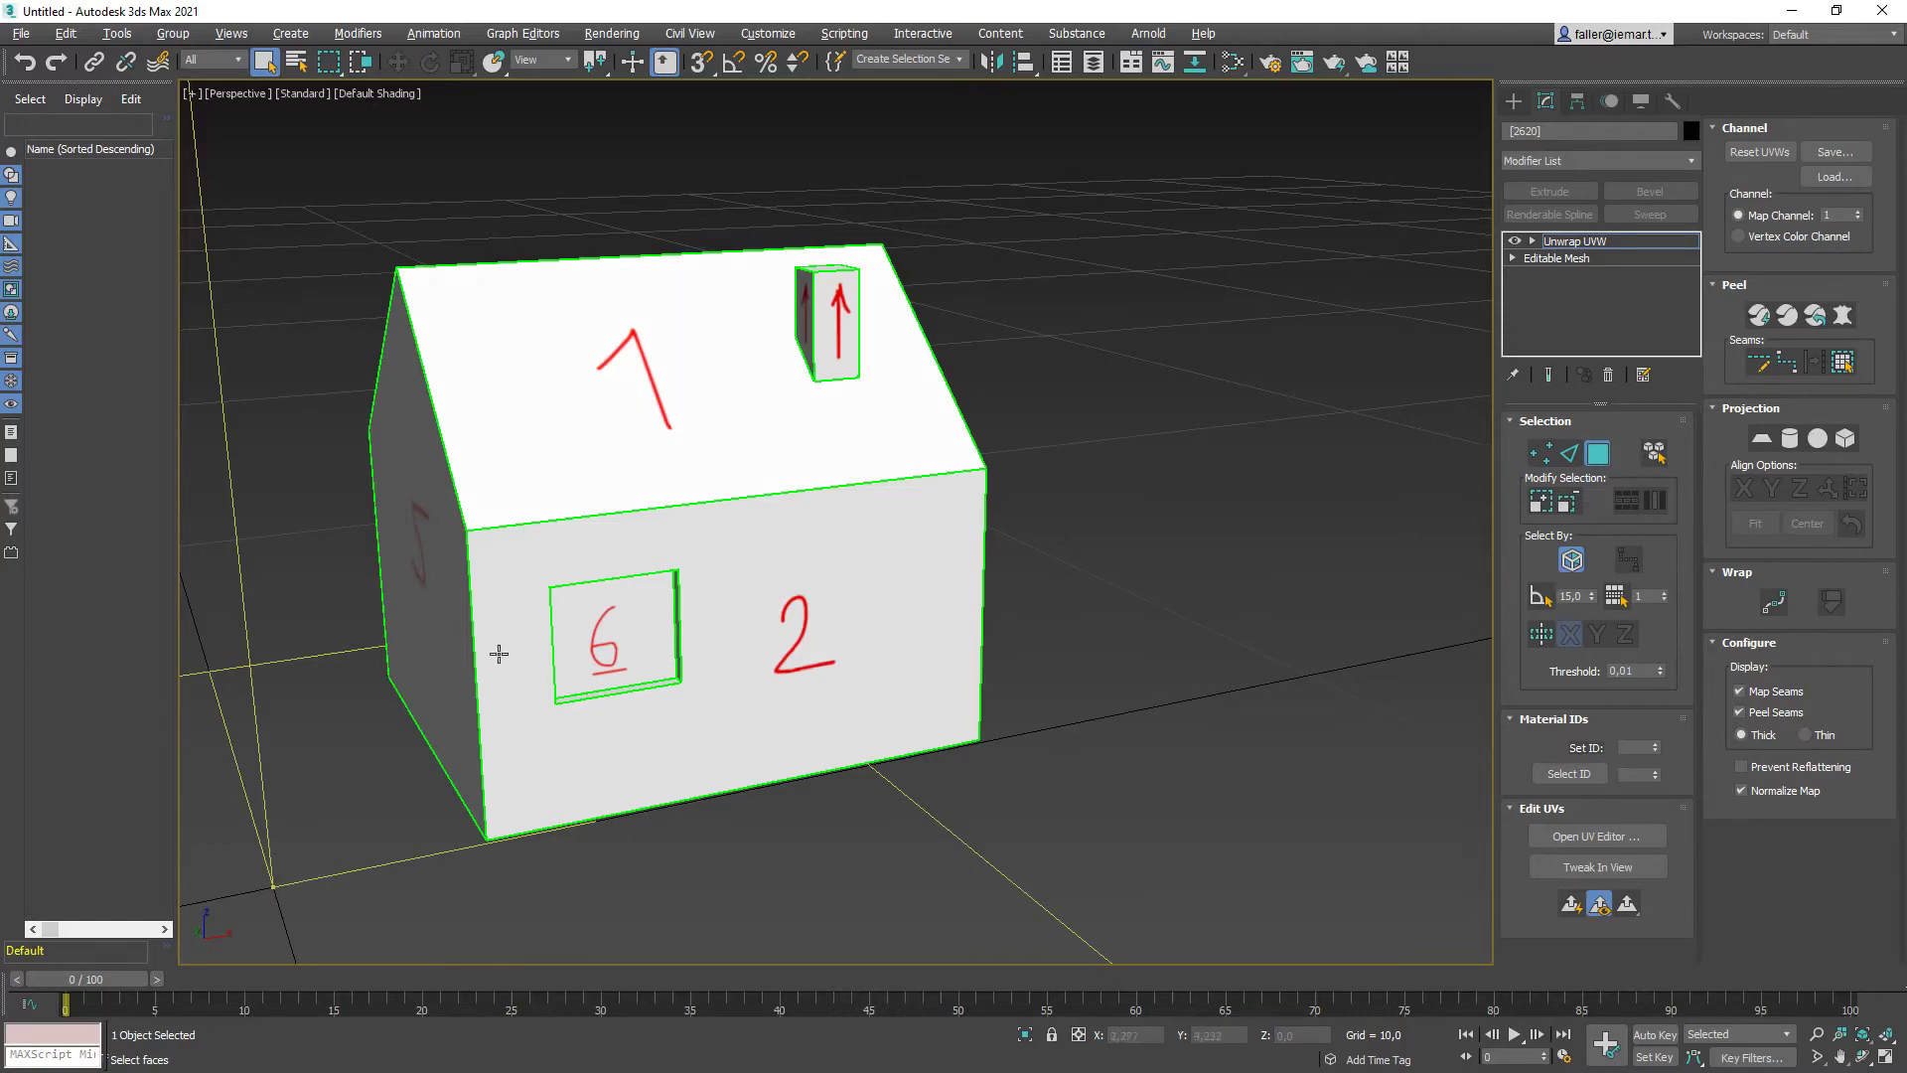
pyautogui.moveTo(499, 652)
pyautogui.keyDown('alt'); pyautogui.mouseDown(button='middle')
pyautogui.moveTo(698, 620)
pyautogui.moveTo(503, 647)
pyautogui.moveTo(477, 668)
pyautogui.moveTo(659, 643)
pyautogui.moveTo(494, 681)
pyautogui.mouseUp(button='middle'); pyautogui.keyUp('alt')
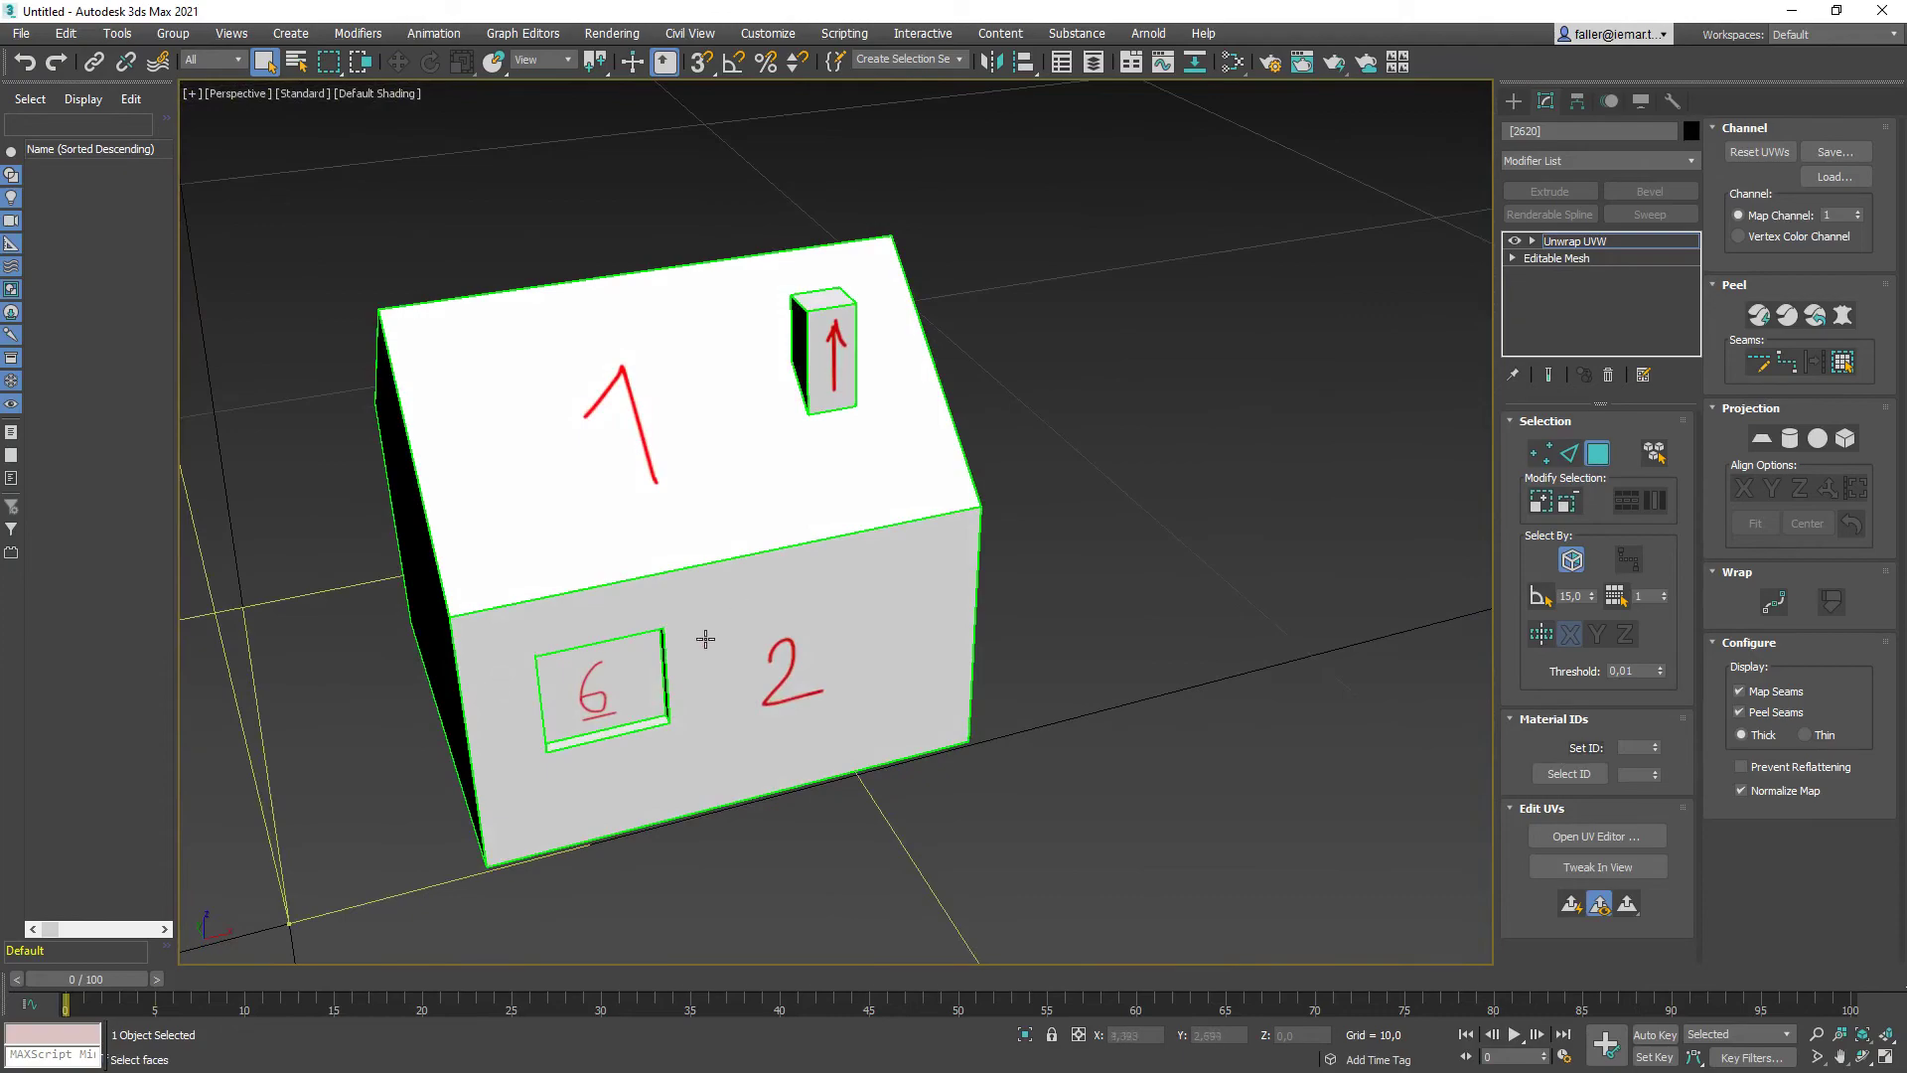
pyautogui.keyDown('alt'); pyautogui.moveTo(694, 629); pyautogui.dragTo(706, 477, button='middle'); pyautogui.keyUp('alt')
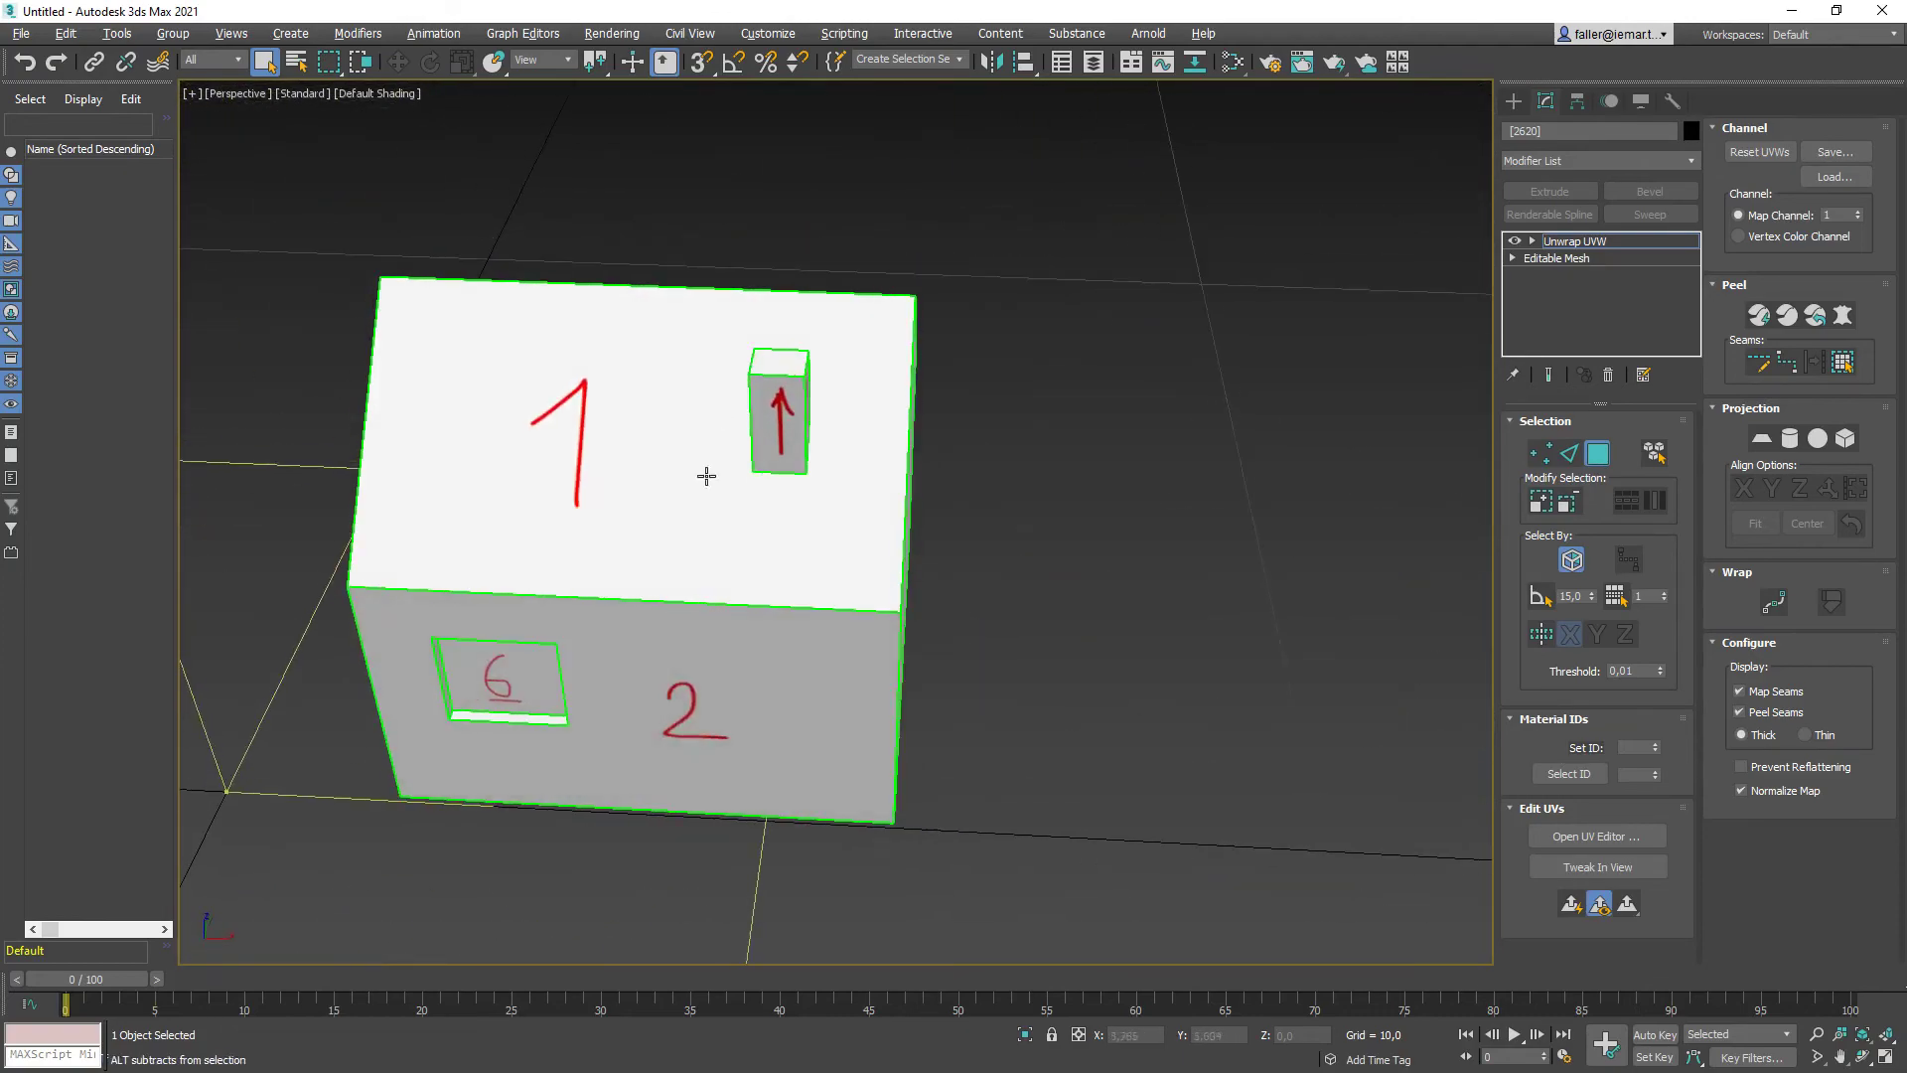
pyautogui.keyDown('alt'); pyautogui.moveTo(722, 400); pyautogui.dragTo(812, 372, button='middle'); pyautogui.keyUp('alt')
# Switch to Photoshop and hide Layer 3 with the painted numbers and arrows
pyautogui.hotkey('alt', 'Tab')
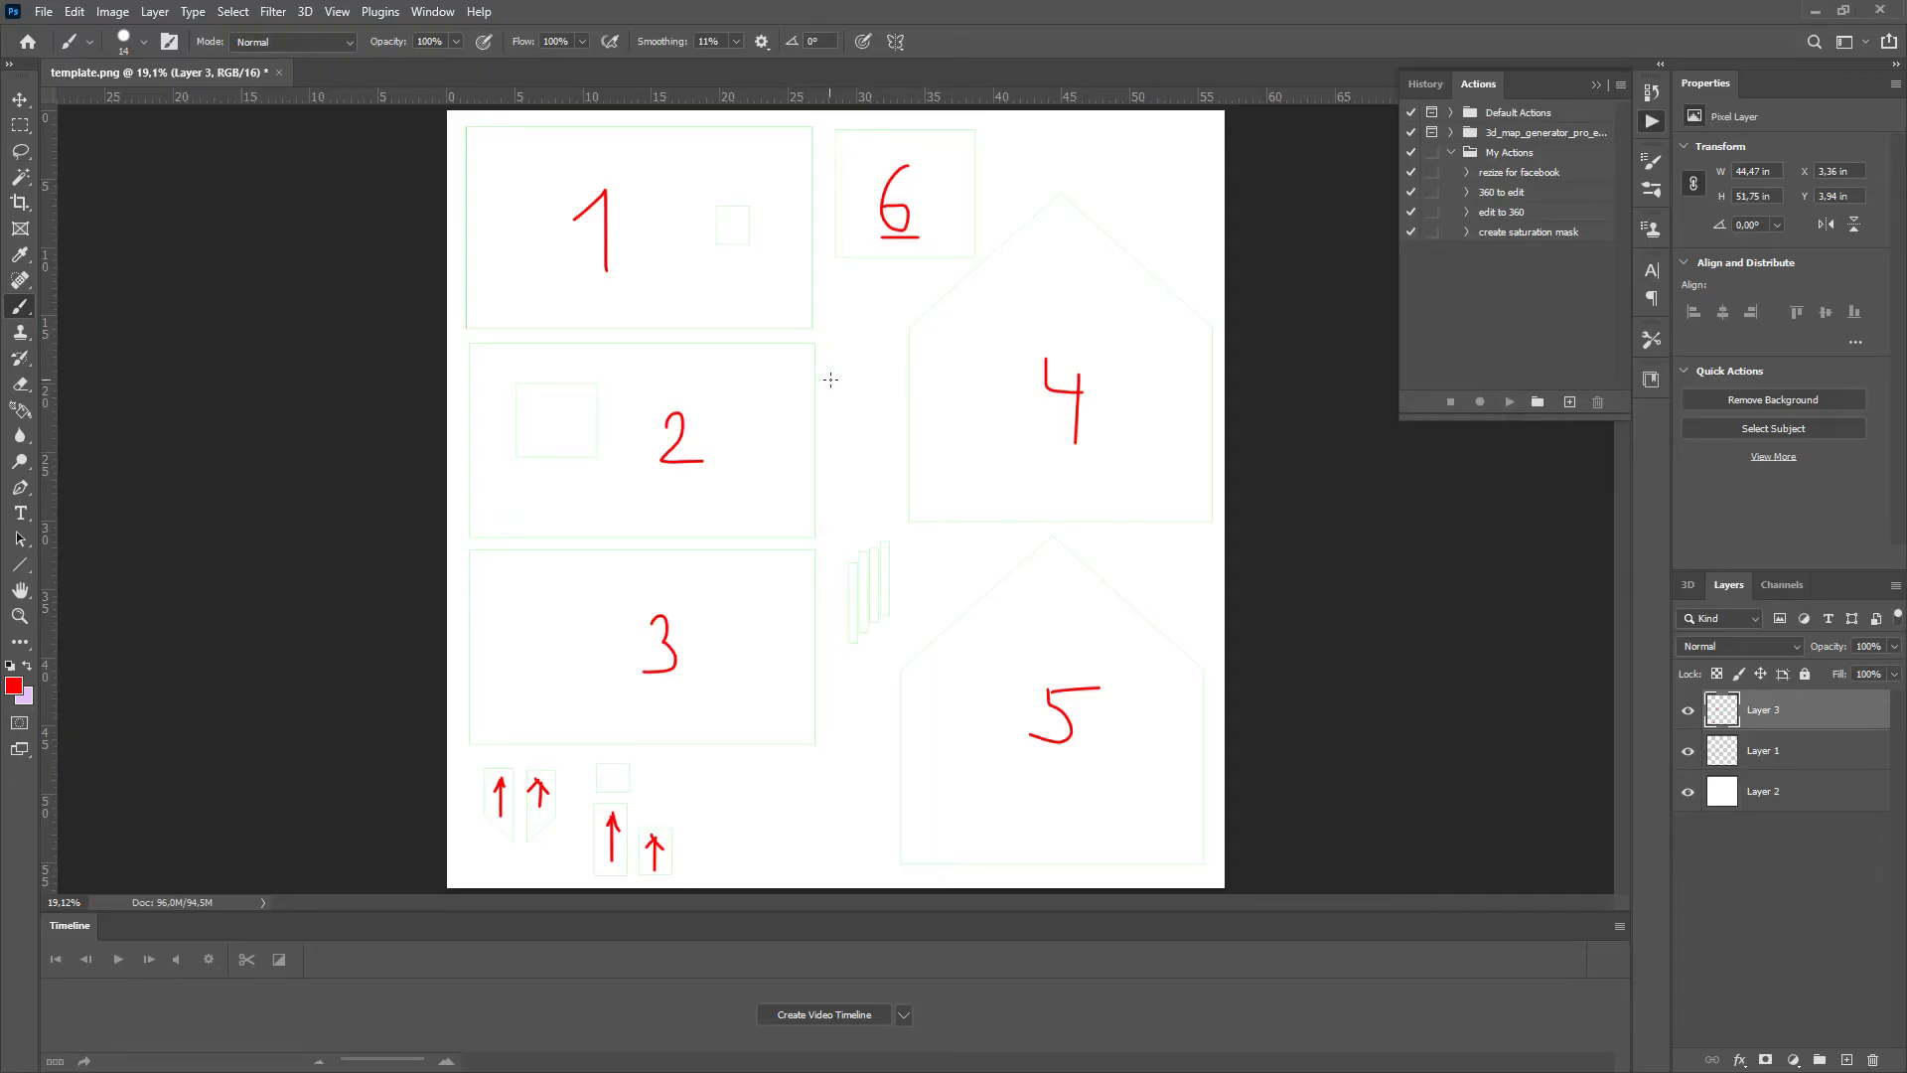
pyautogui.click(1688, 711)
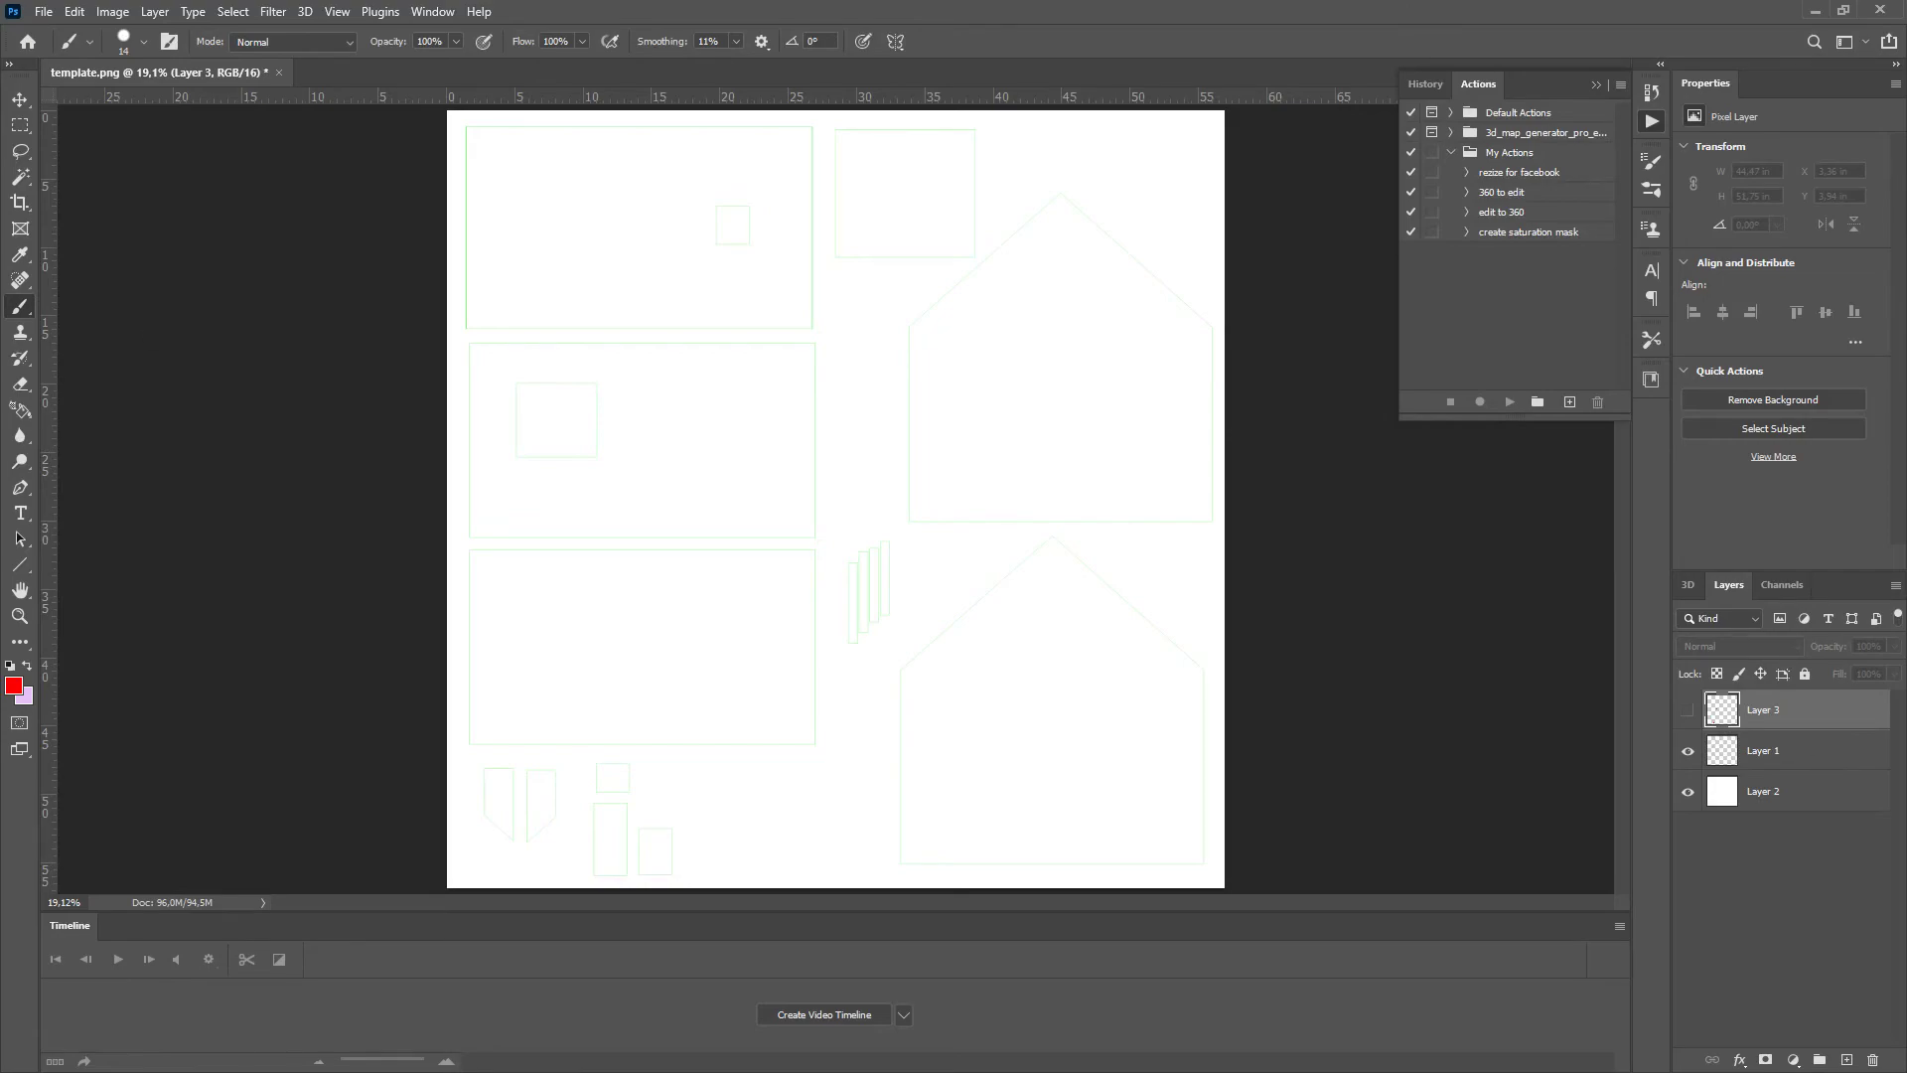
# Switch to the browser, copy the enlarged bay window photo from the image search results and return to Photoshop
pyautogui.hotkey('alt', 'Tab')
pyautogui.click(176, 425)
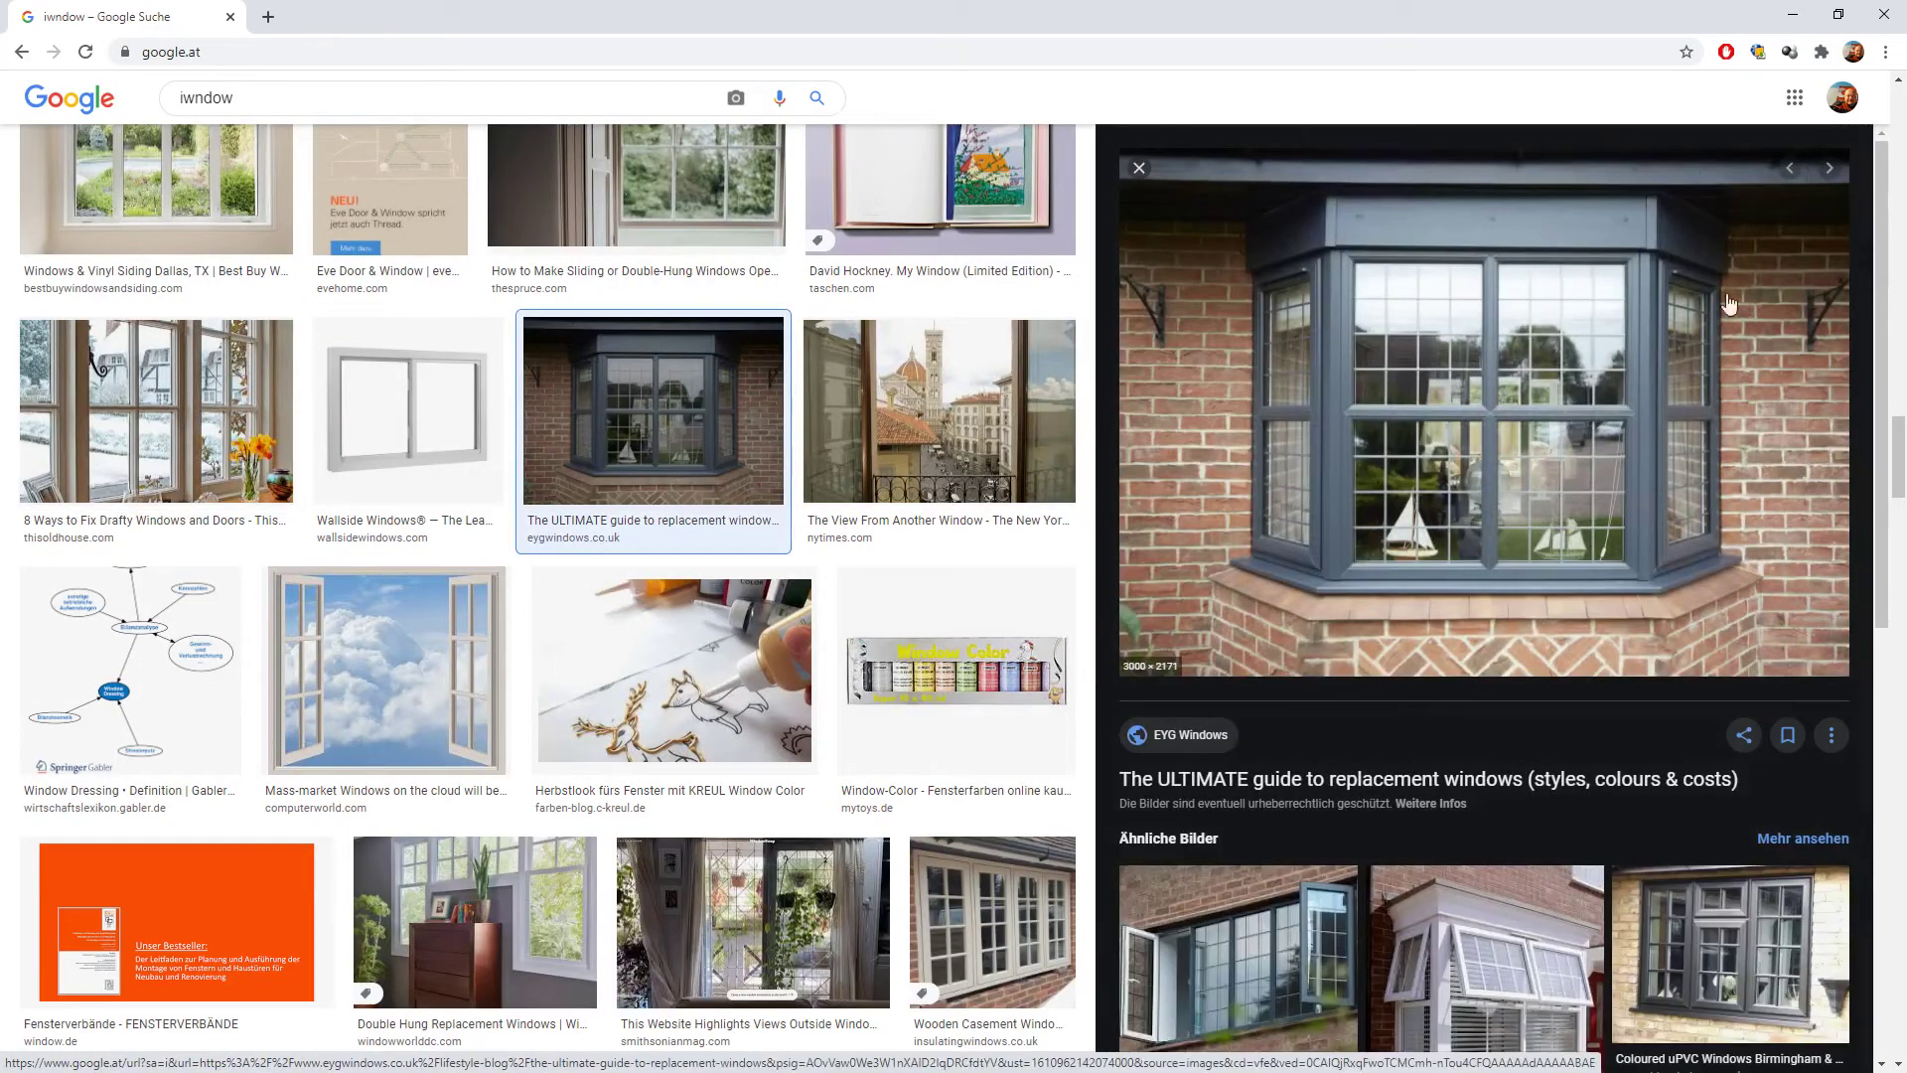
pyautogui.rightClick(1438, 438)
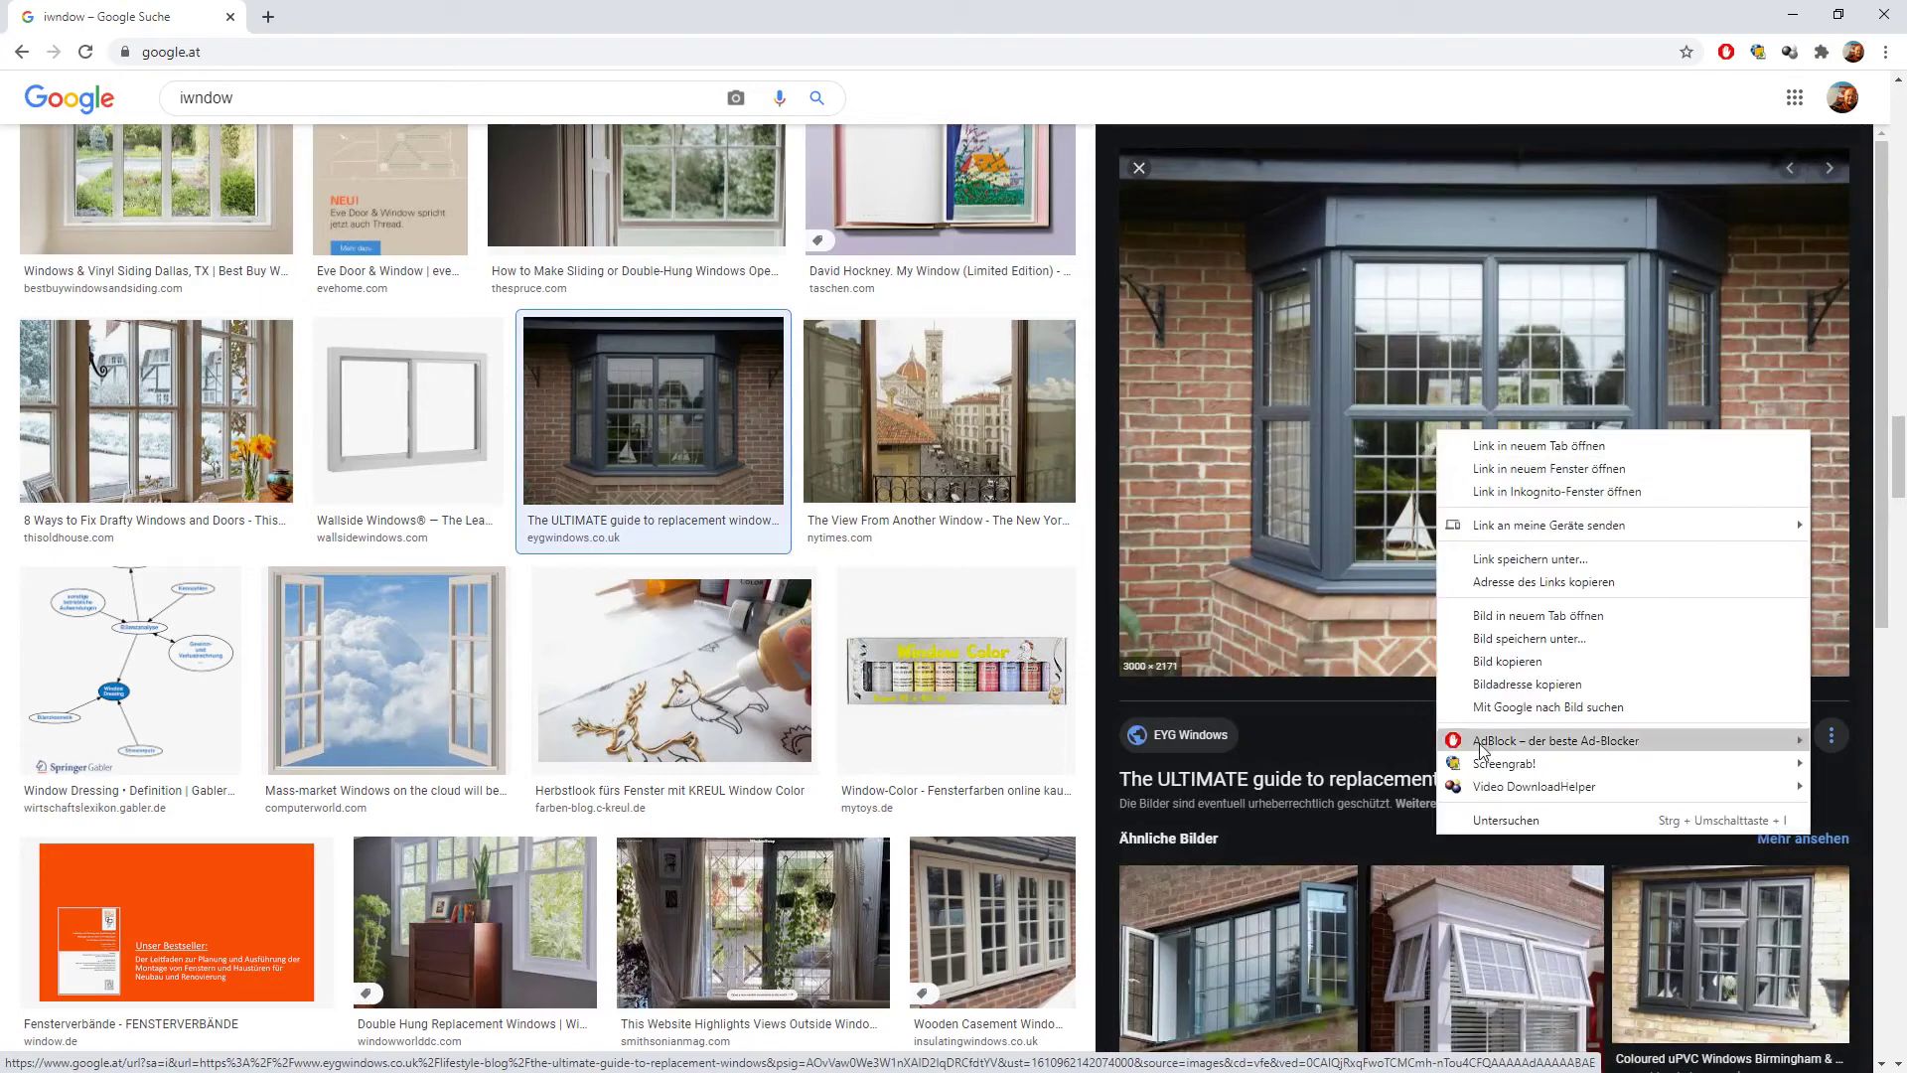
pyautogui.click(1507, 660)
pyautogui.hotkey('alt', 'Tab')
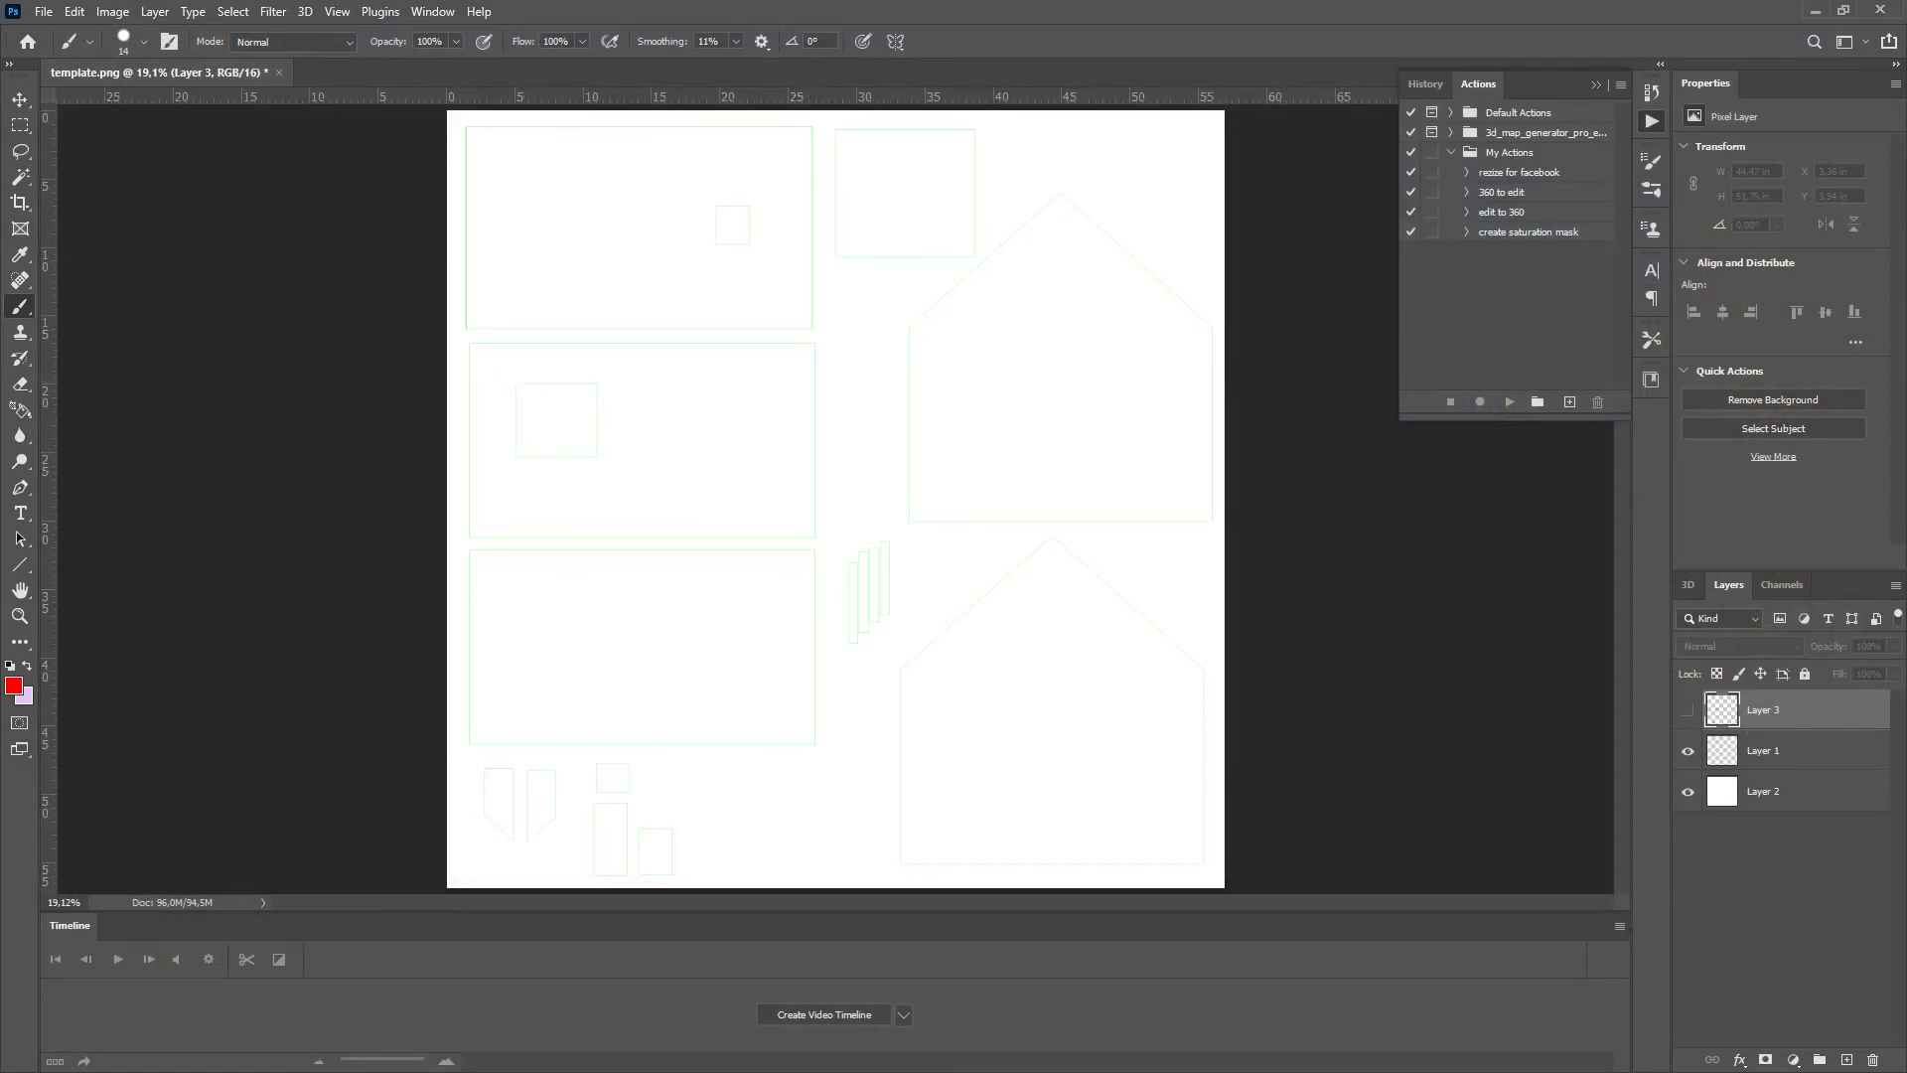
# Open the image file window.jpg
pyautogui.click(45, 12)
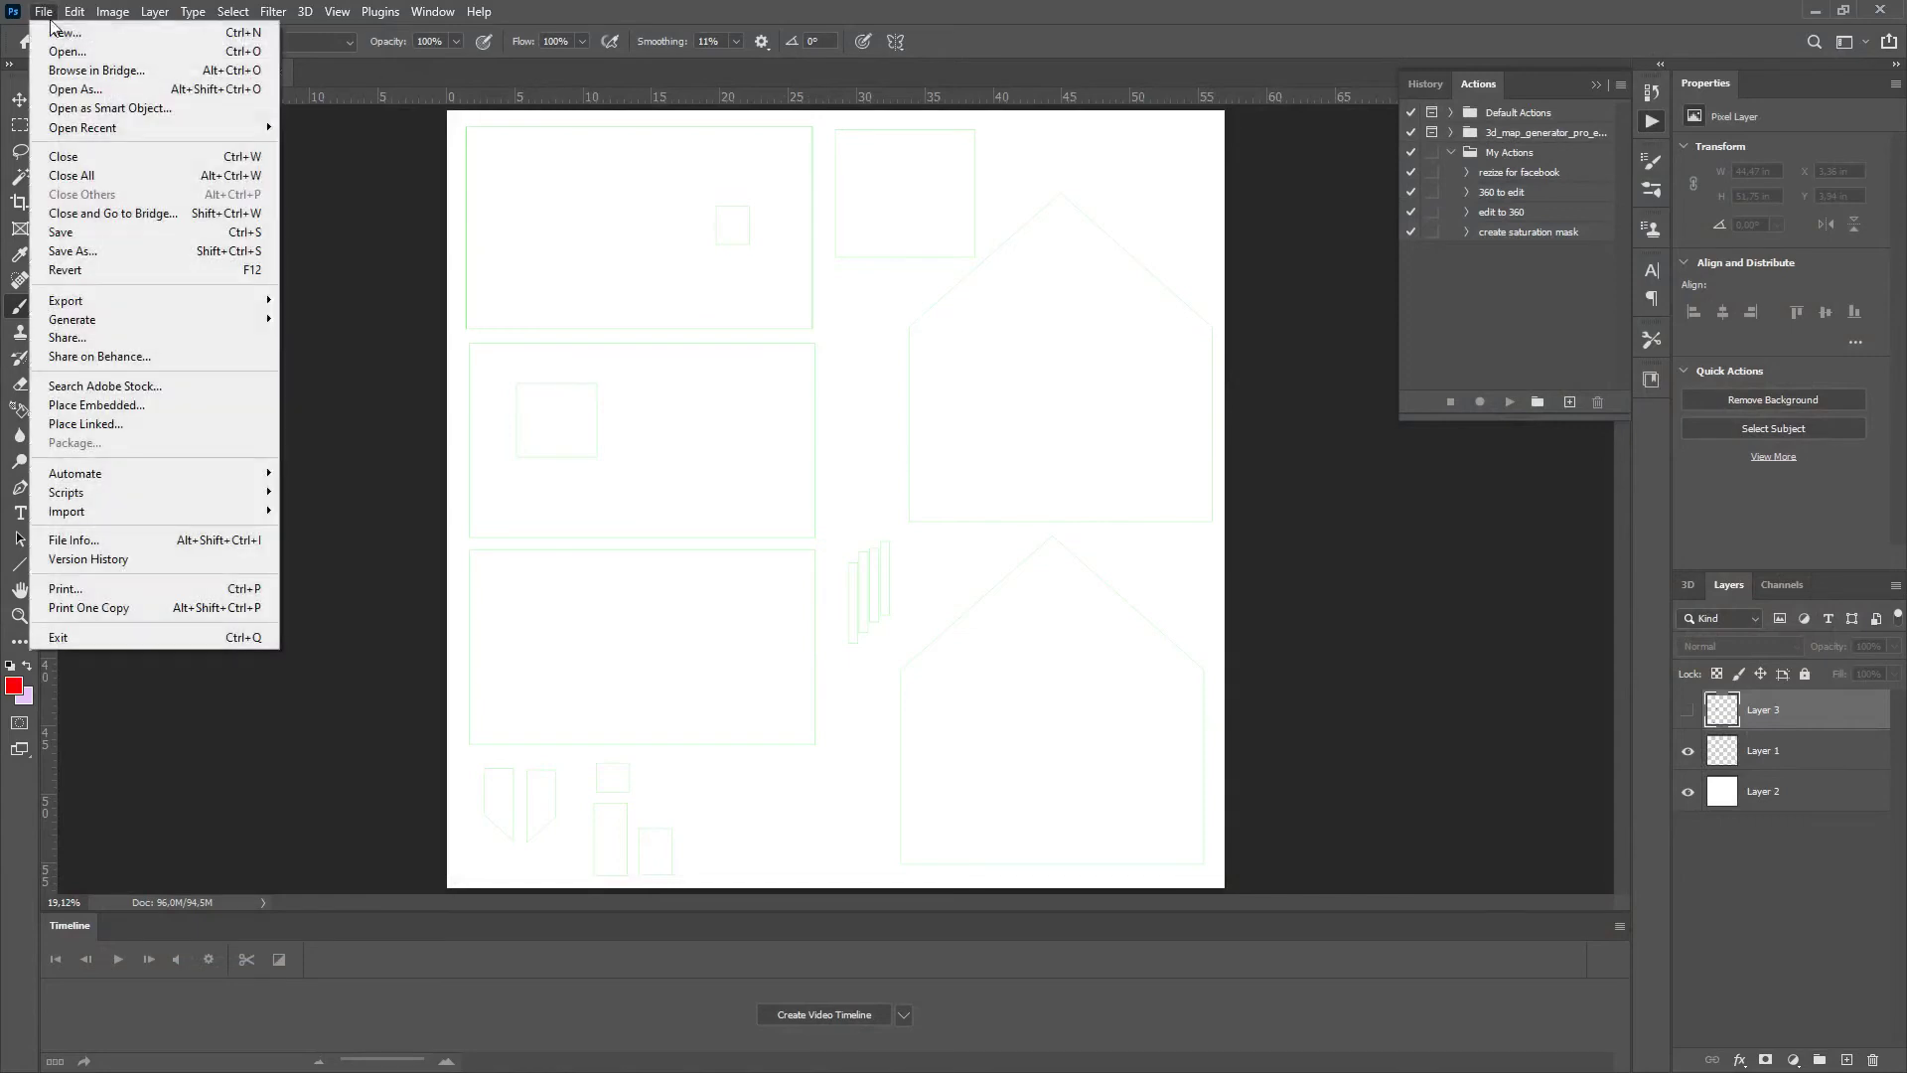
pyautogui.click(68, 52)
pyautogui.doubleClick(586, 176)
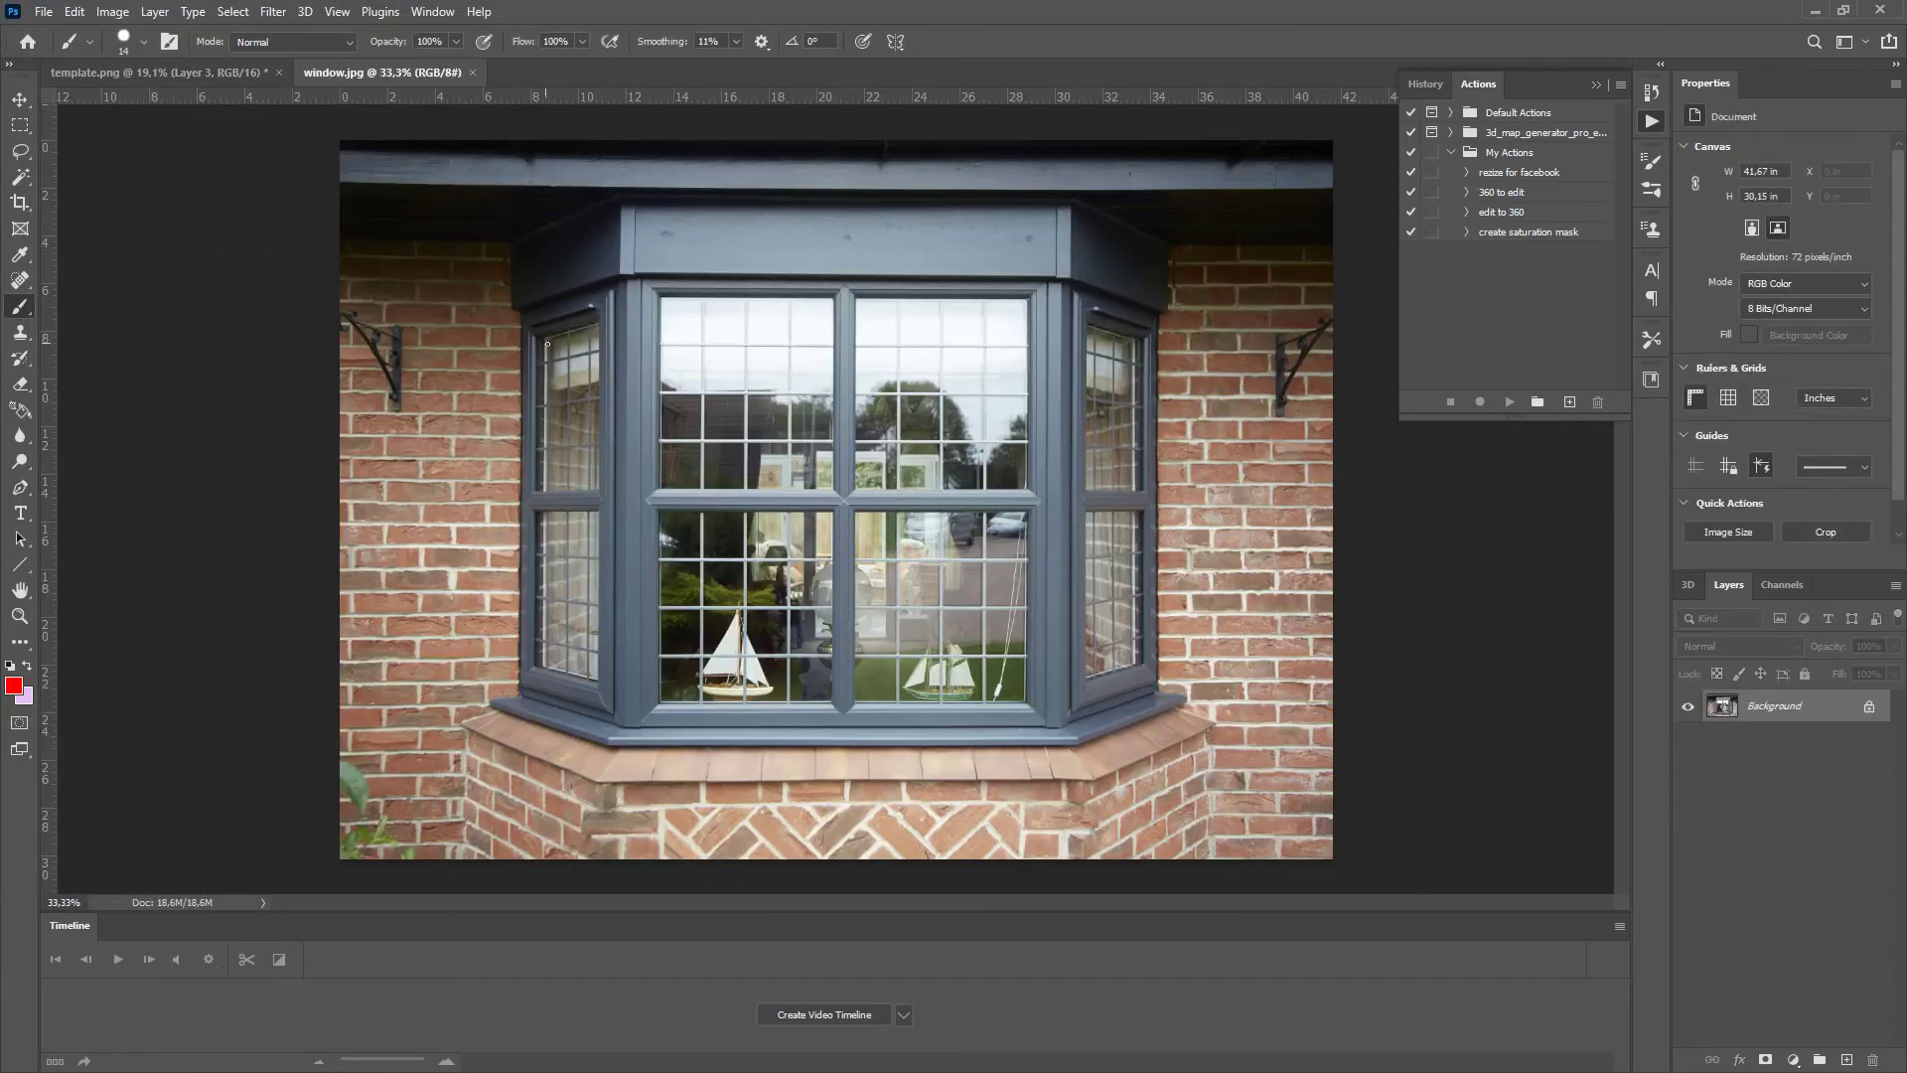
# Crop the photo to the central window's outer frame with the Perspective Crop tool, fitting the crop corners to the frame
pyautogui.click(21, 125)
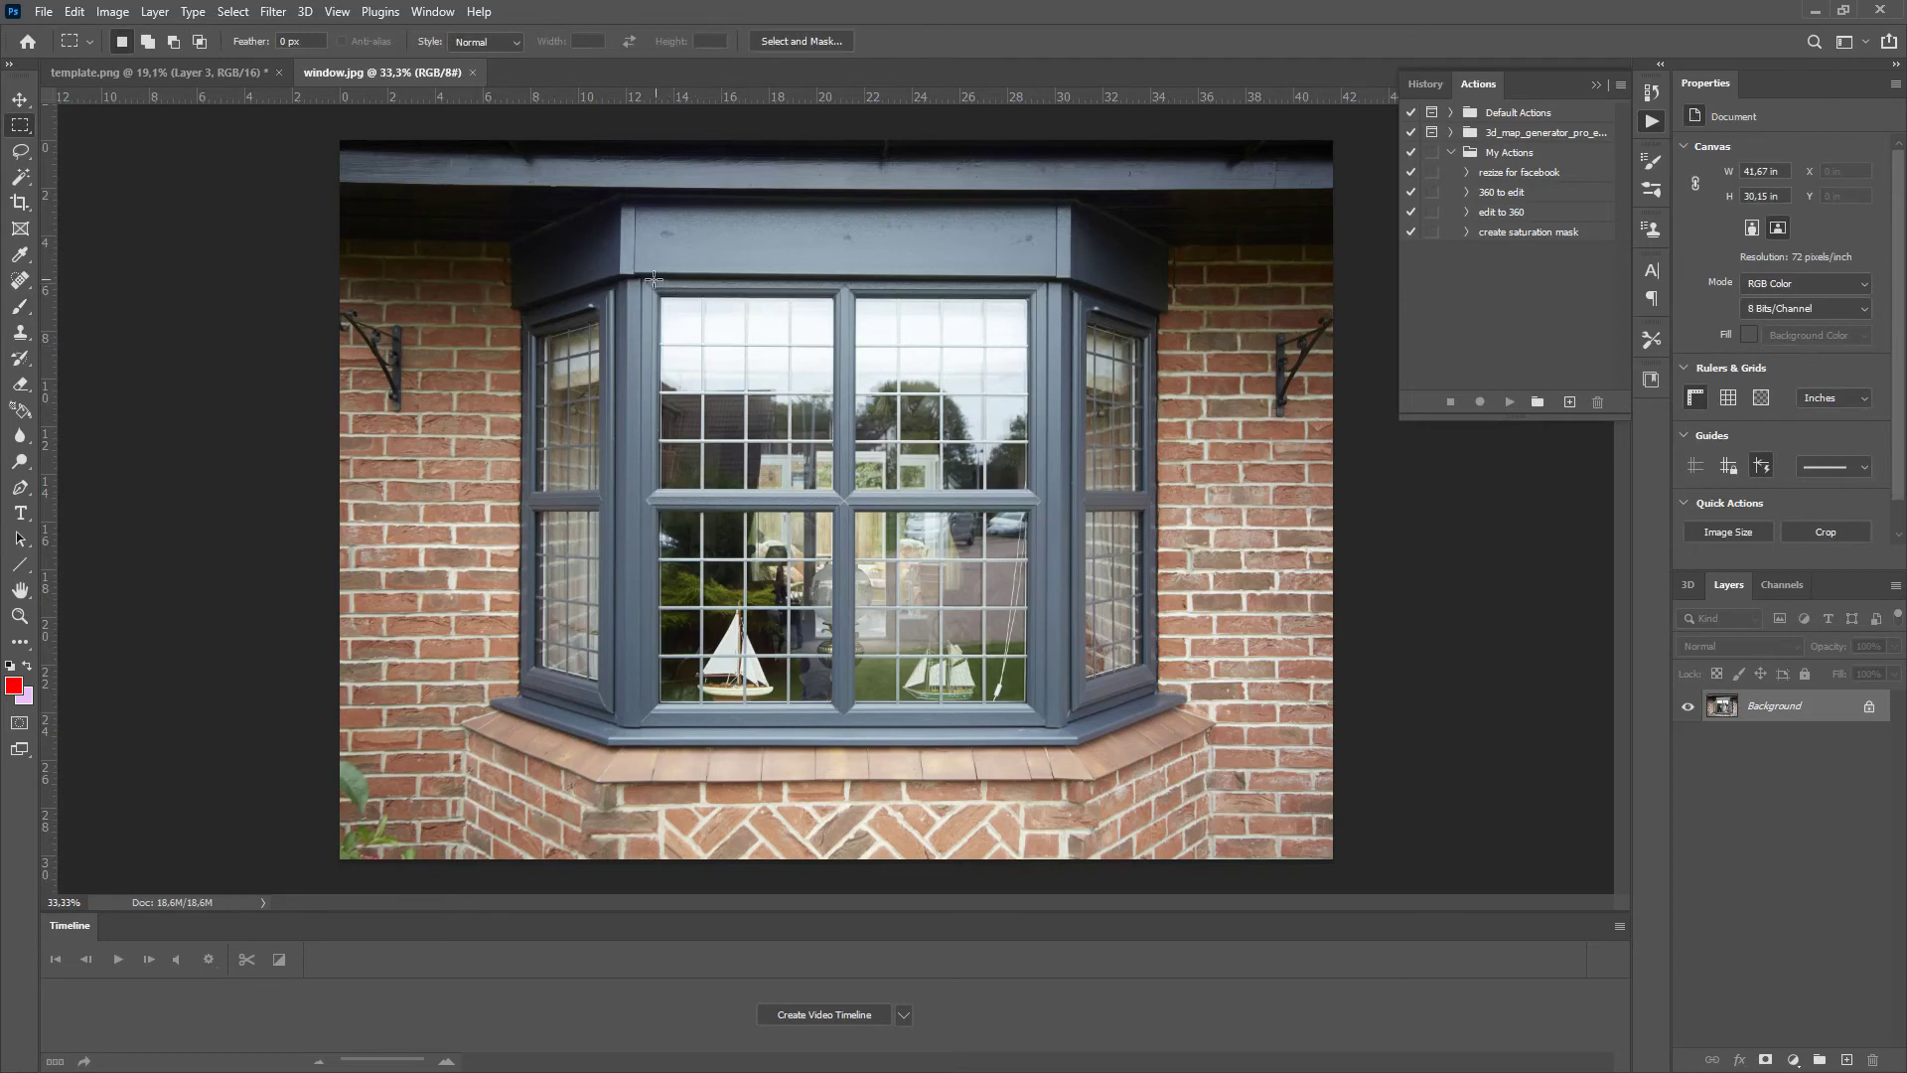
pyautogui.click(21, 203)
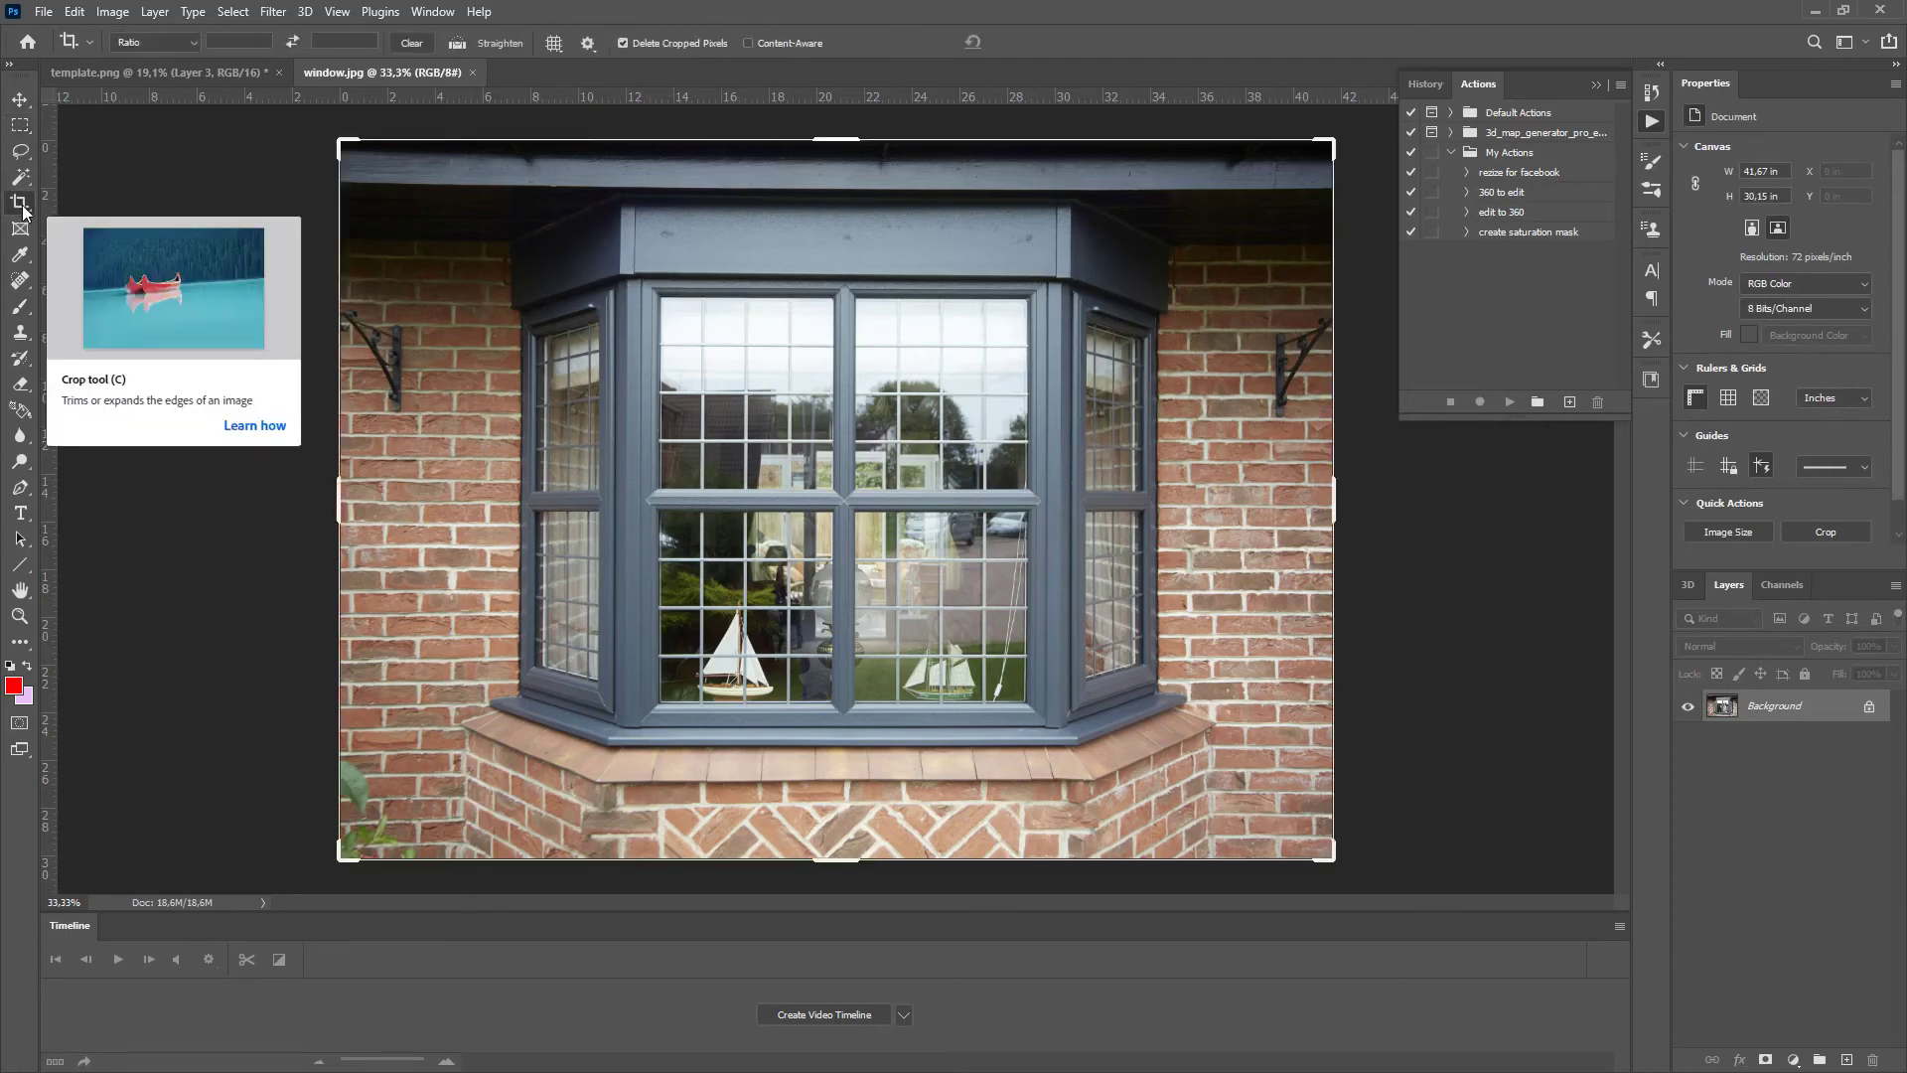
pyautogui.click(23, 206)
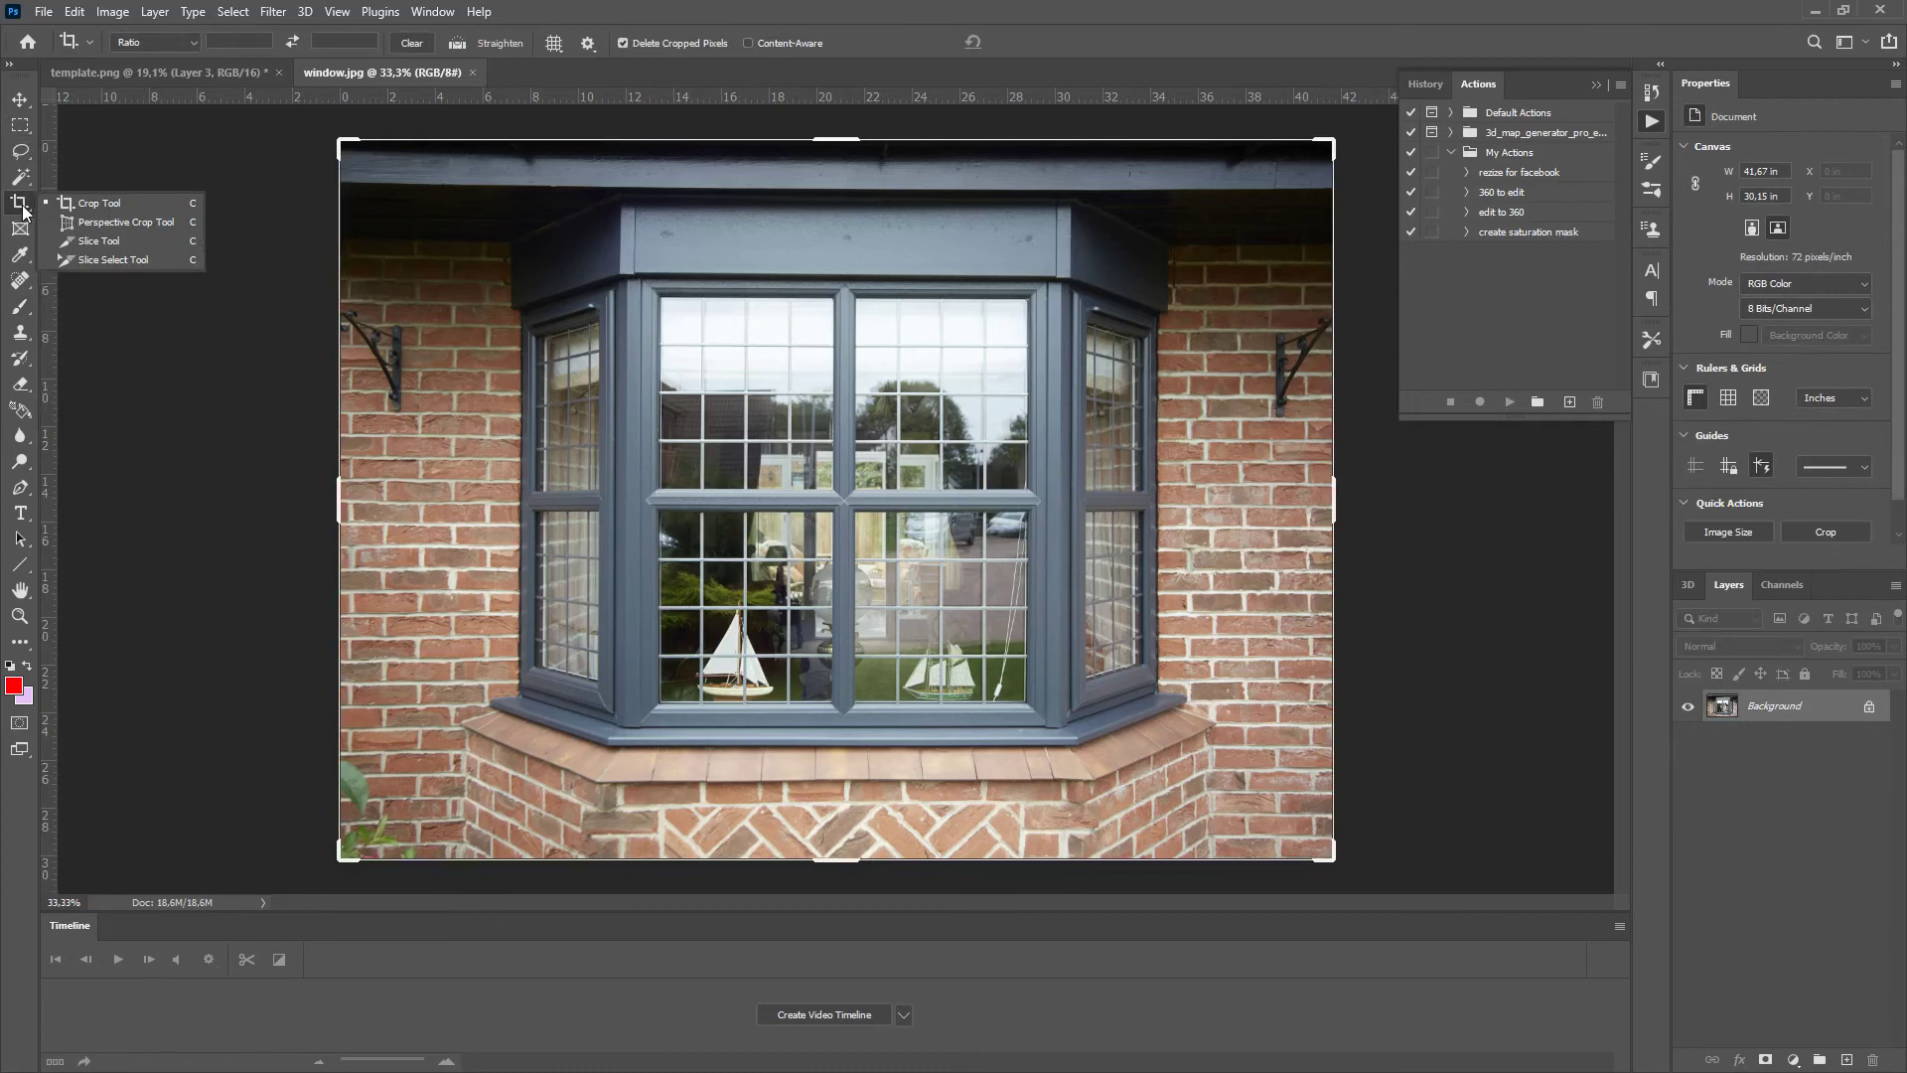
pyautogui.click(86, 224)
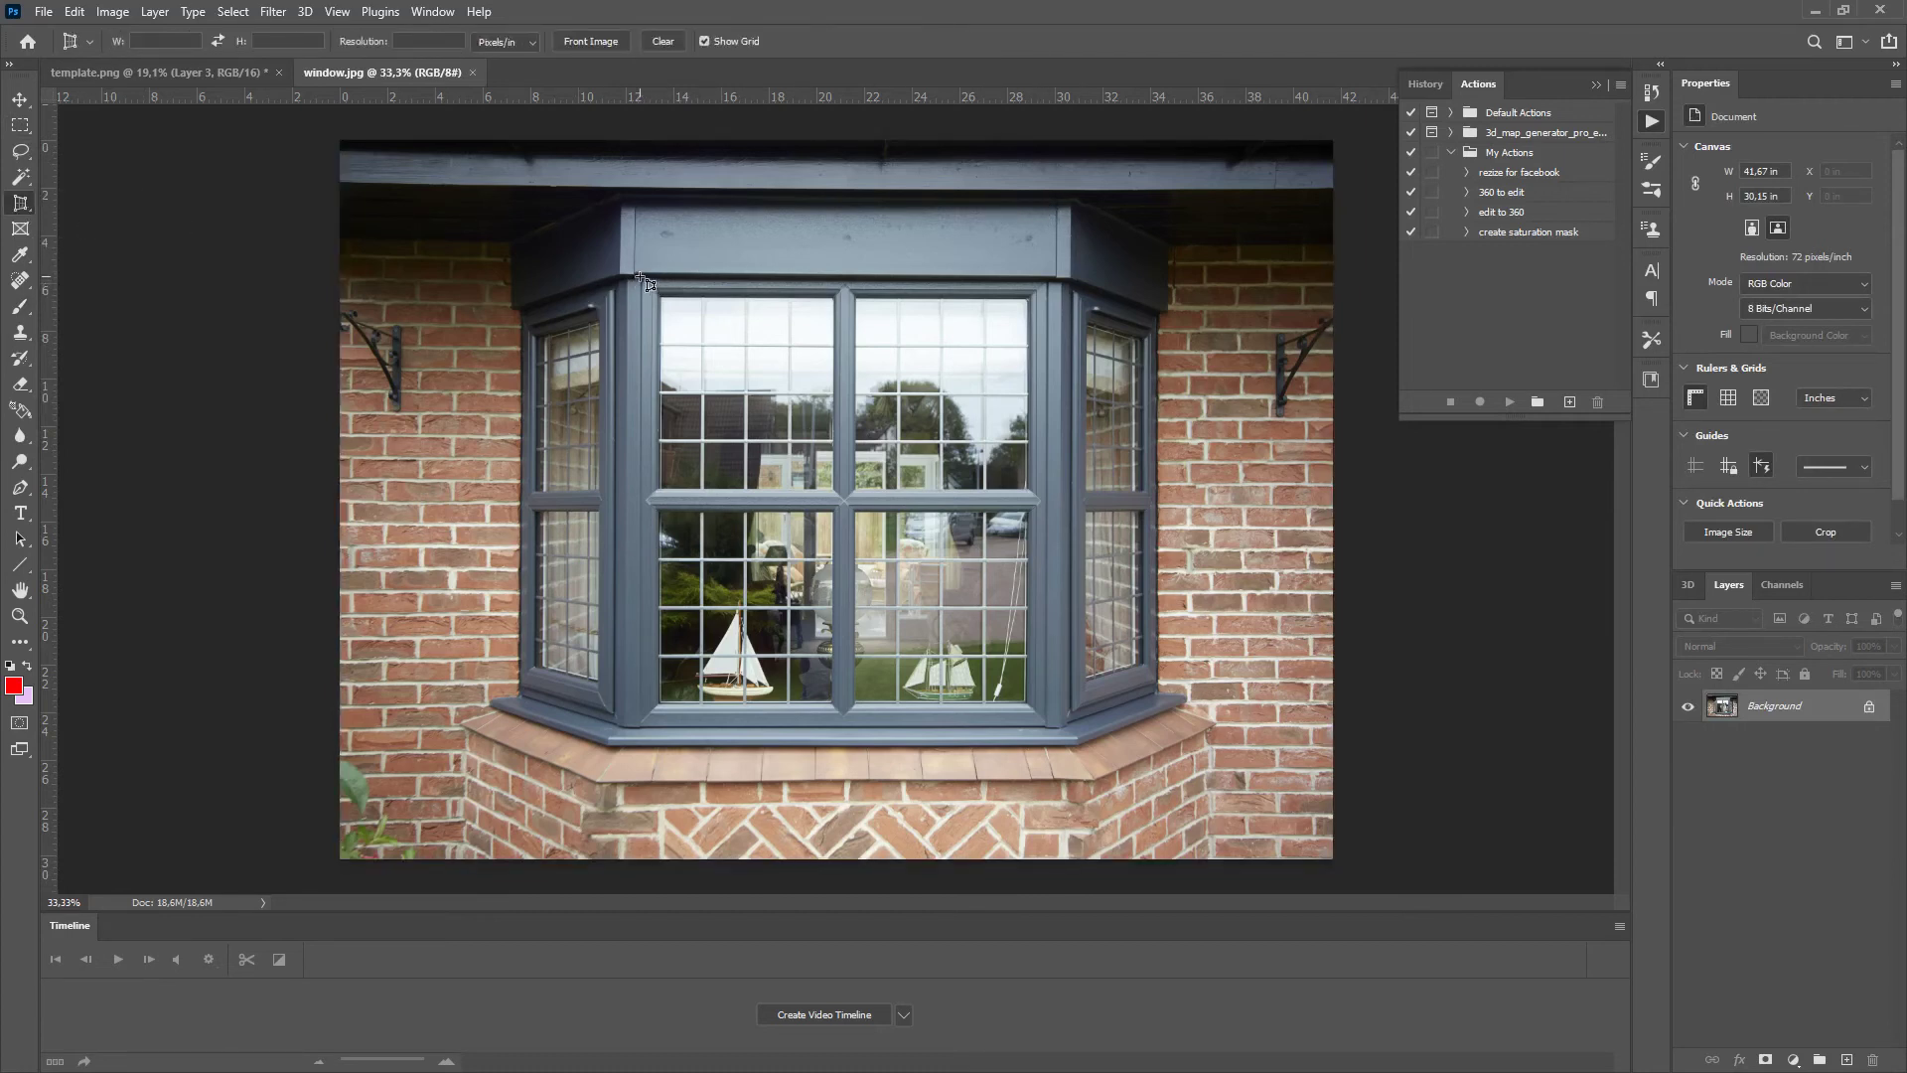
pyautogui.moveTo(640, 275); pyautogui.dragTo(1050, 731)
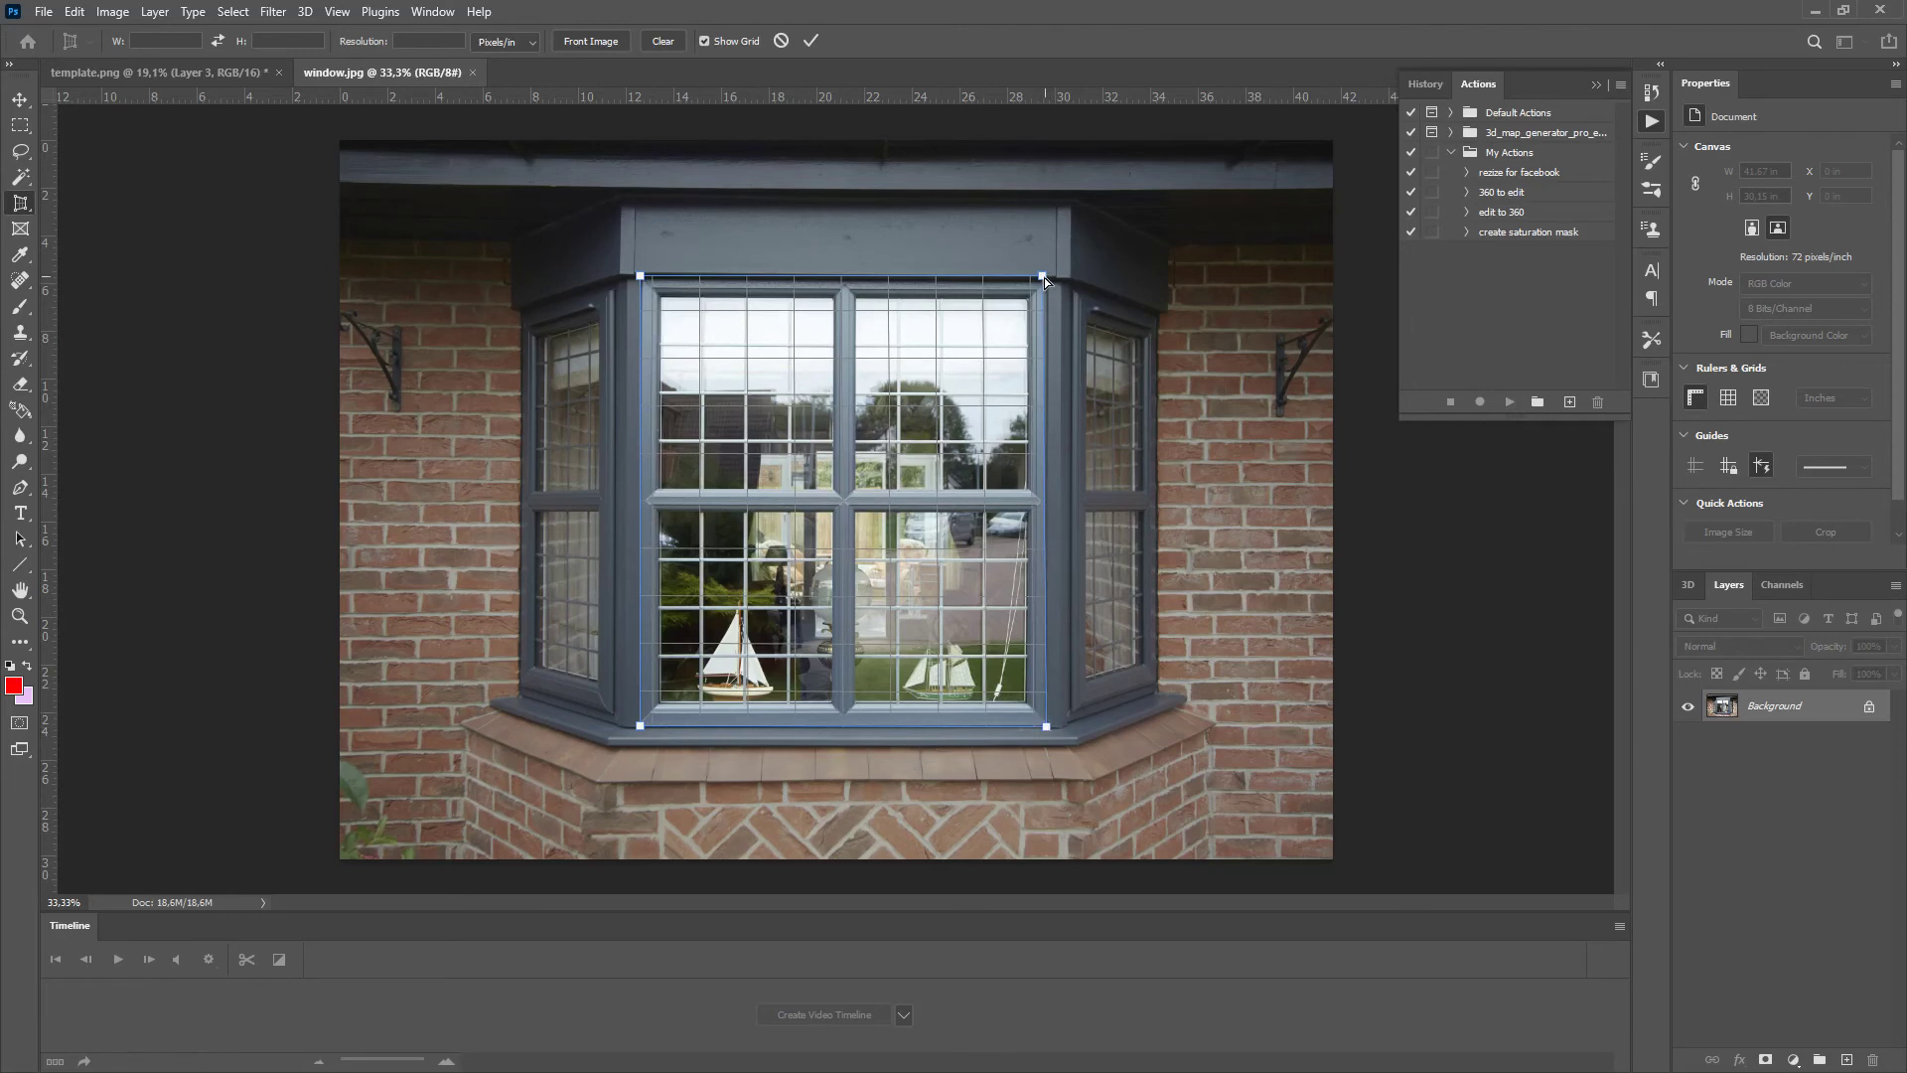
pyautogui.moveTo(1045, 277); pyautogui.dragTo(1049, 280)
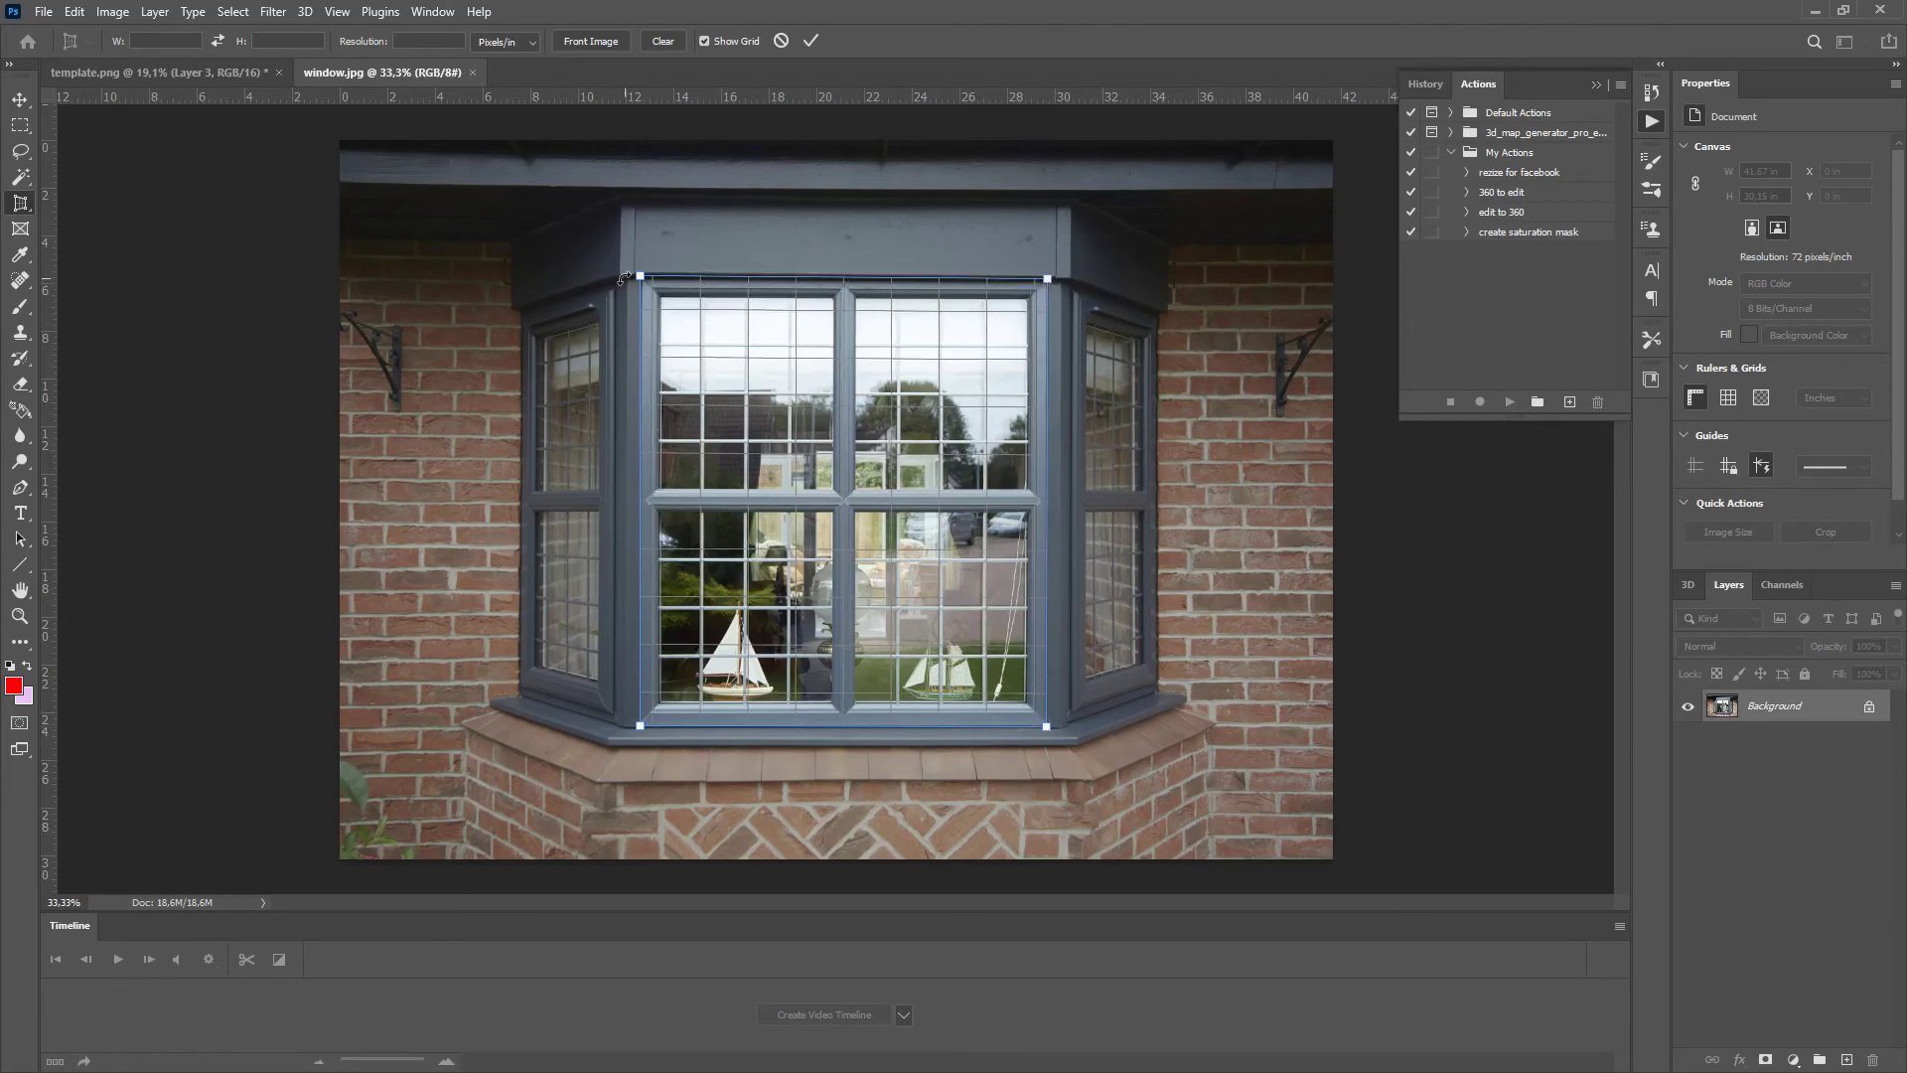
pyautogui.moveTo(640, 278)
pyautogui.mouseDown()
pyautogui.moveTo(653, 289)
pyautogui.moveTo(643, 276)
pyautogui.mouseUp()
pyautogui.moveTo(644, 727)
pyautogui.mouseDown()
pyautogui.moveTo(638, 747)
pyautogui.moveTo(641, 731)
pyautogui.mouseUp()
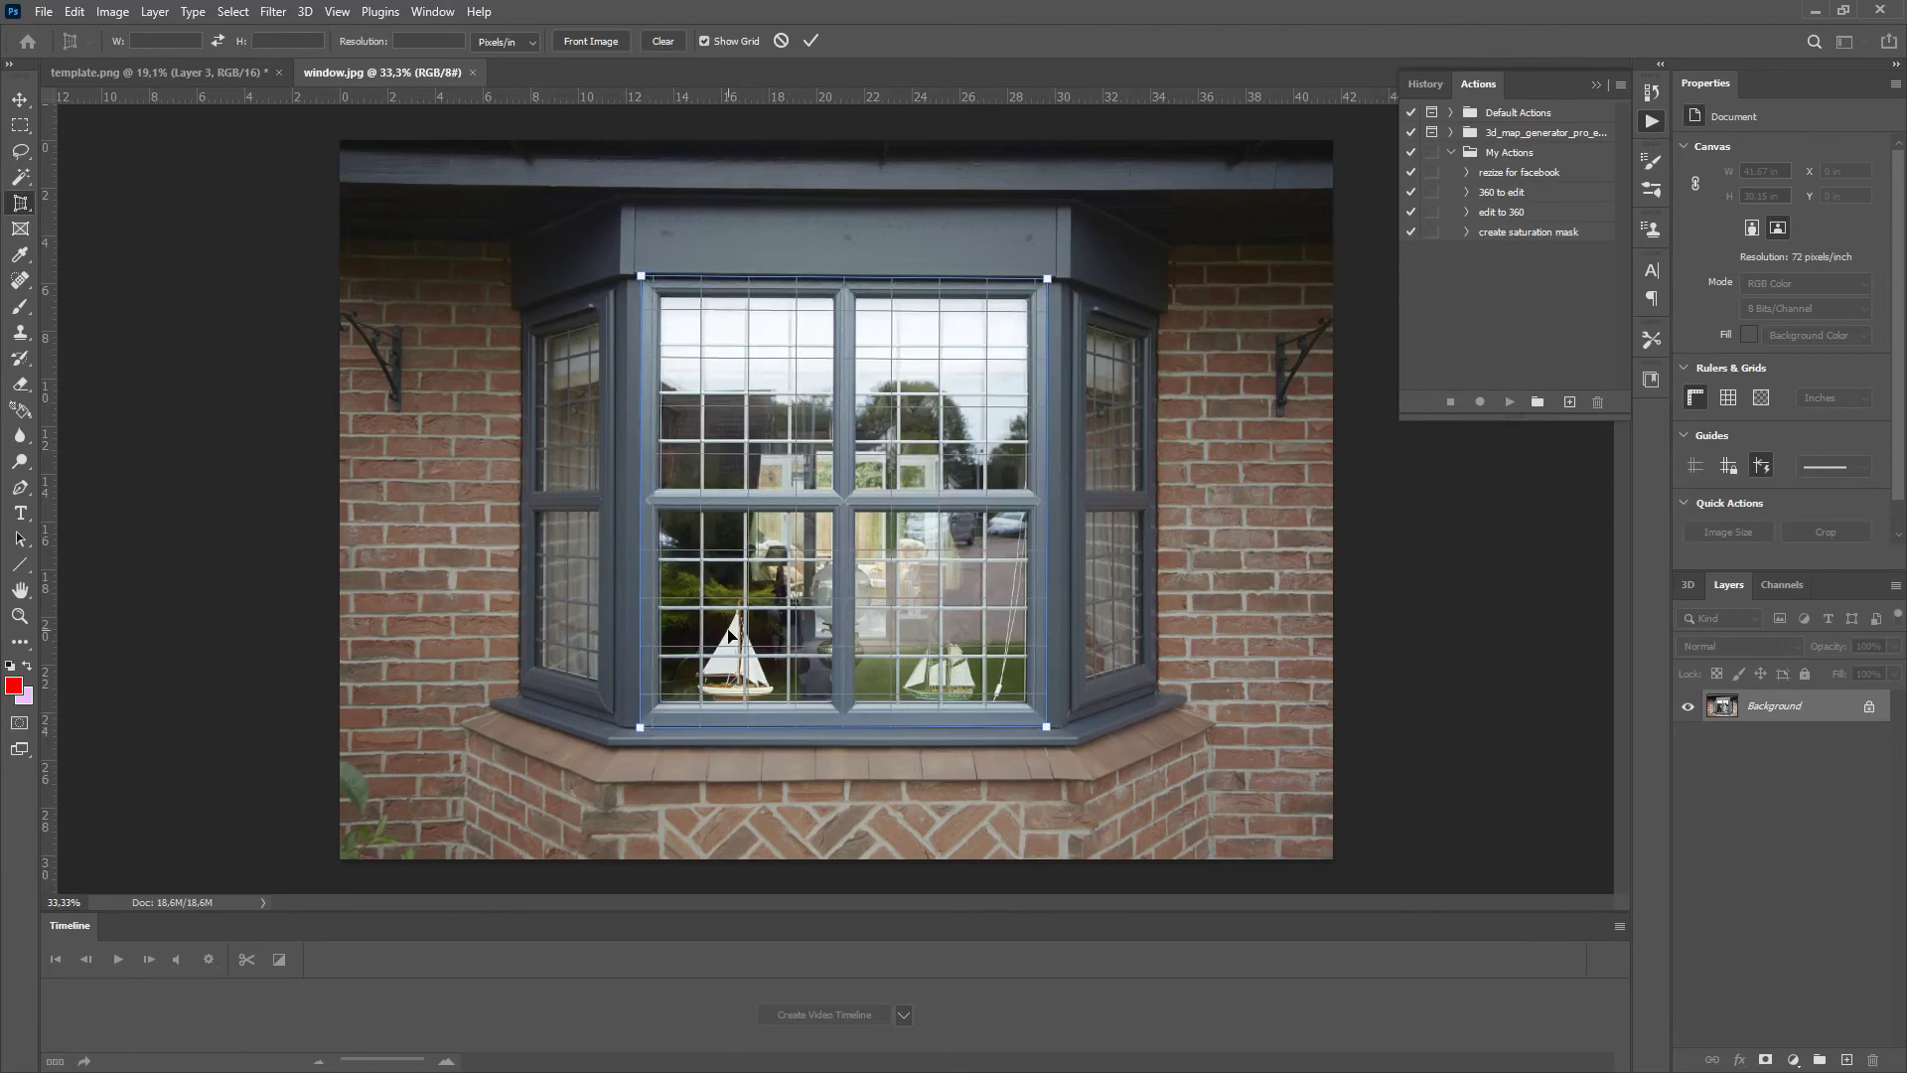
pyautogui.press('Return')
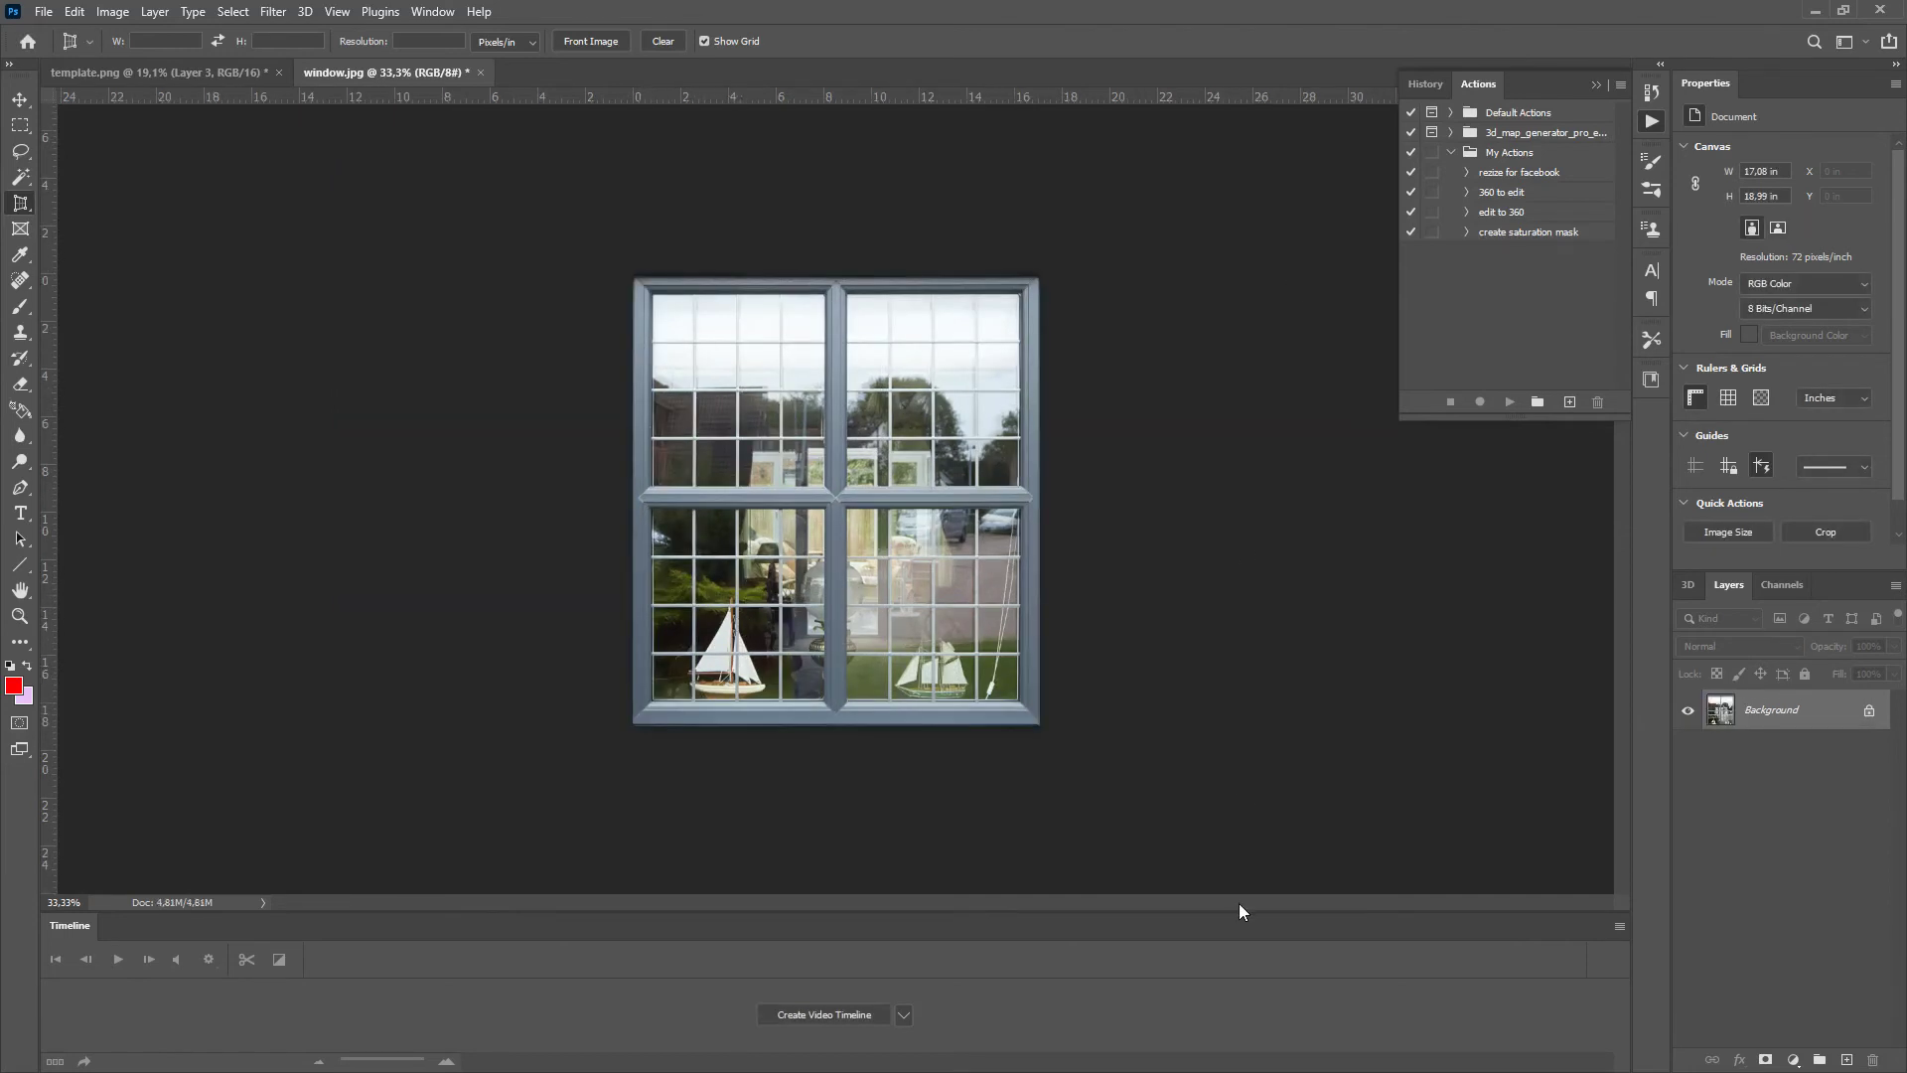
# Move the cropped window image into template.png as a new layer, accepting the different colour depth
pyautogui.click(21, 100)
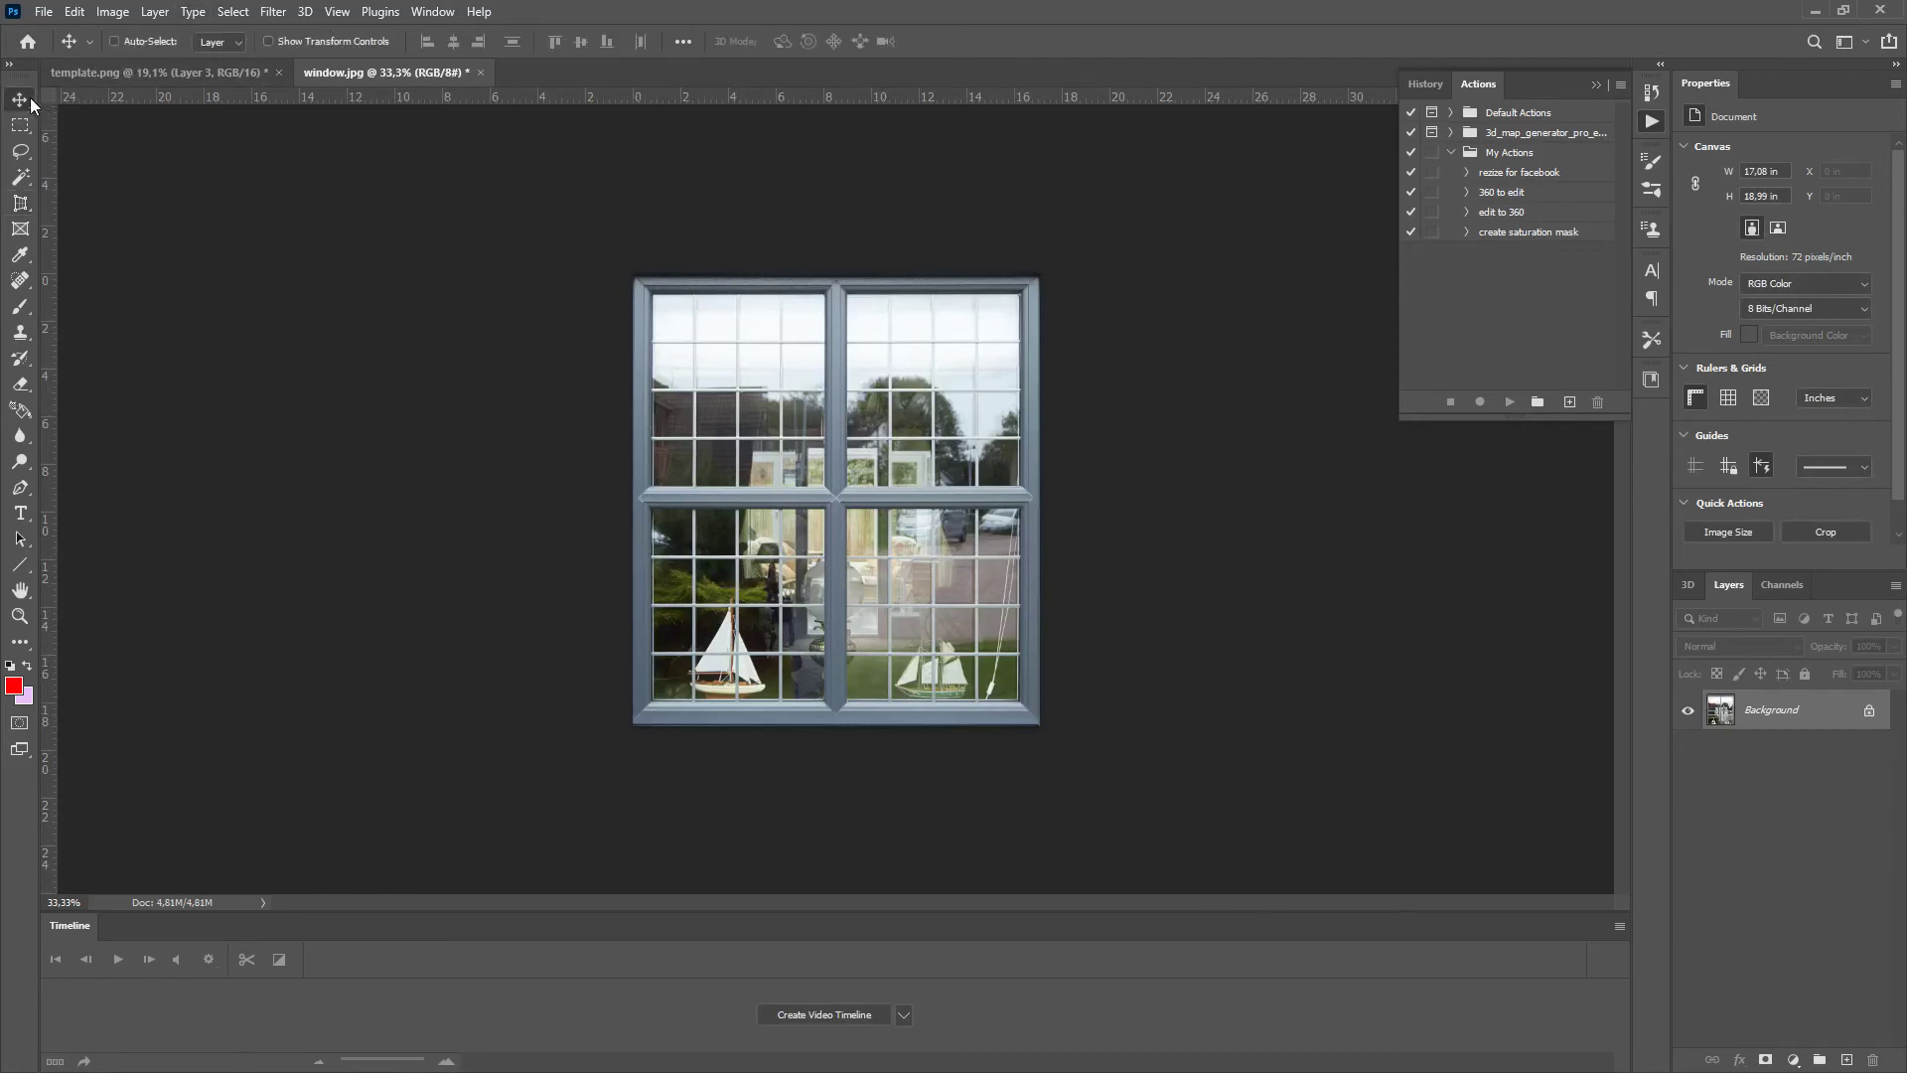
pyautogui.moveTo(876, 574); pyautogui.dragTo(726, 422)
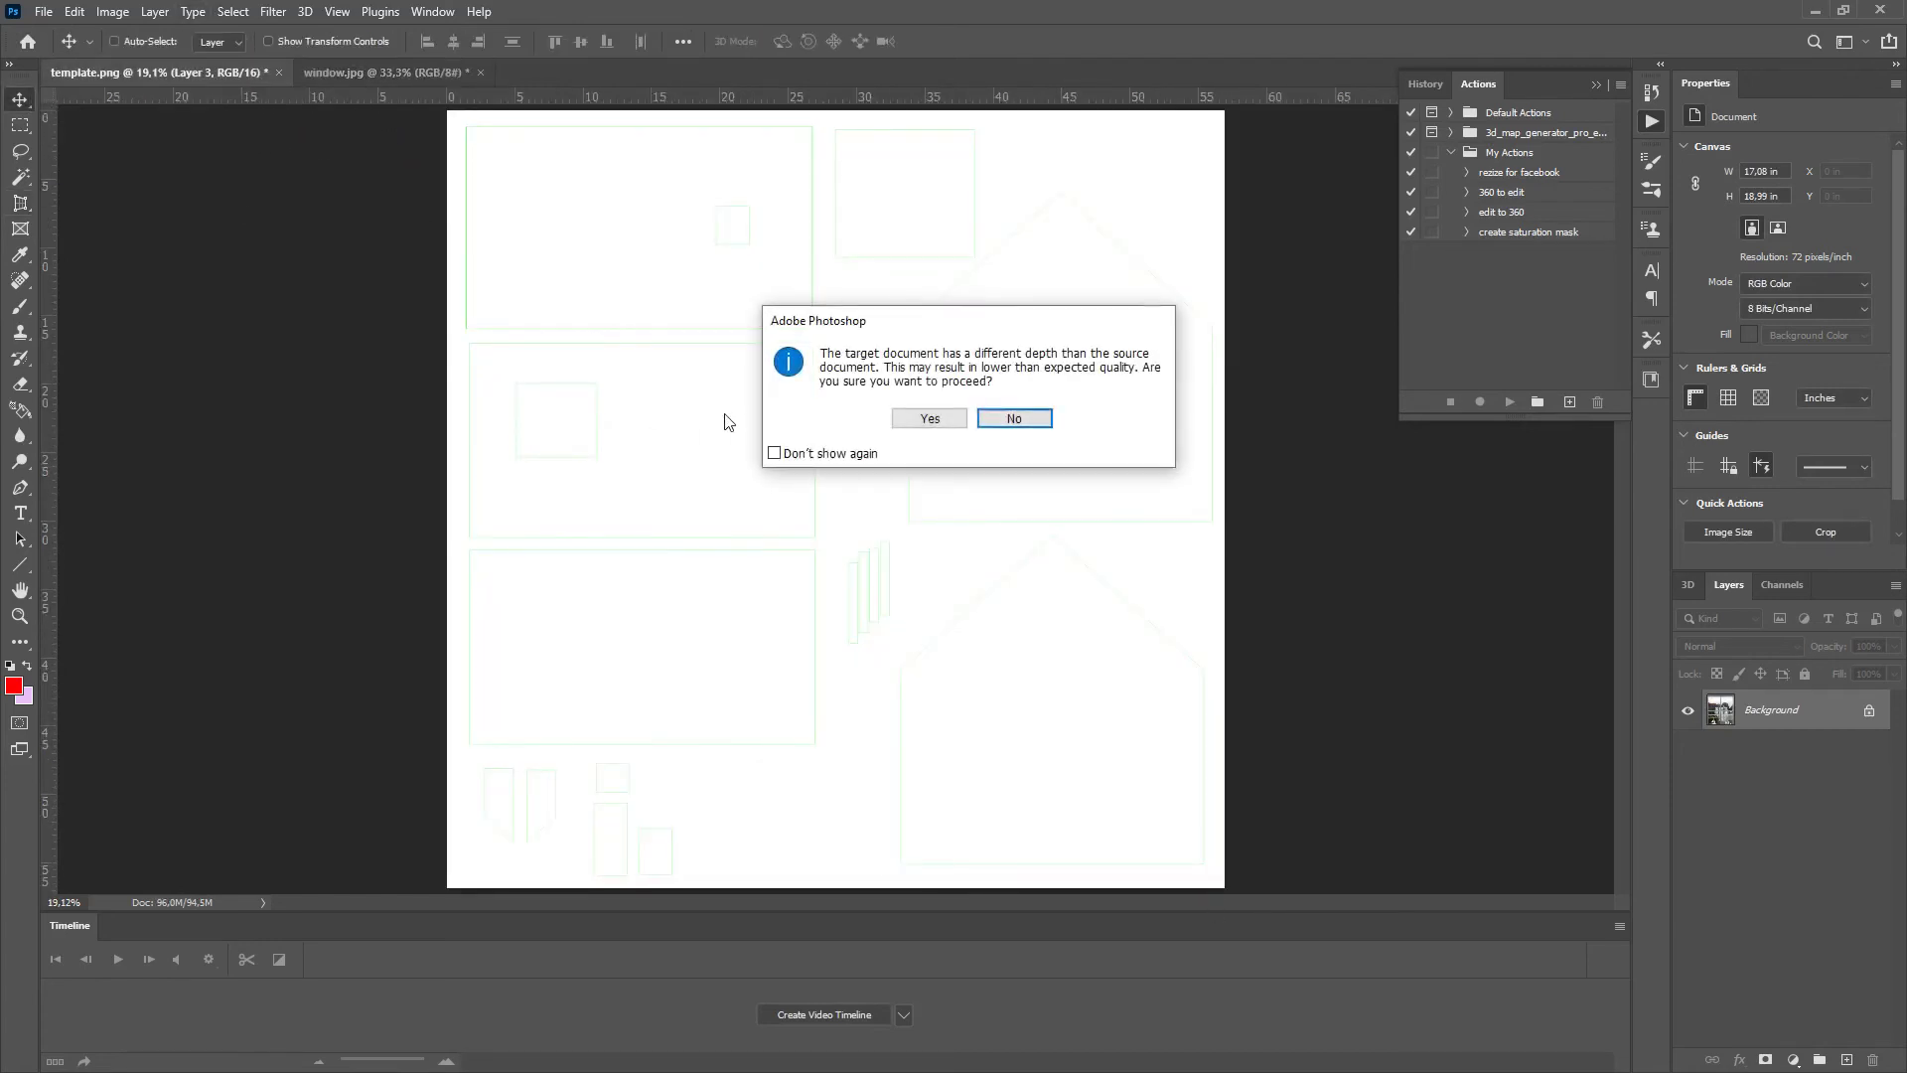
pyautogui.click(948, 418)
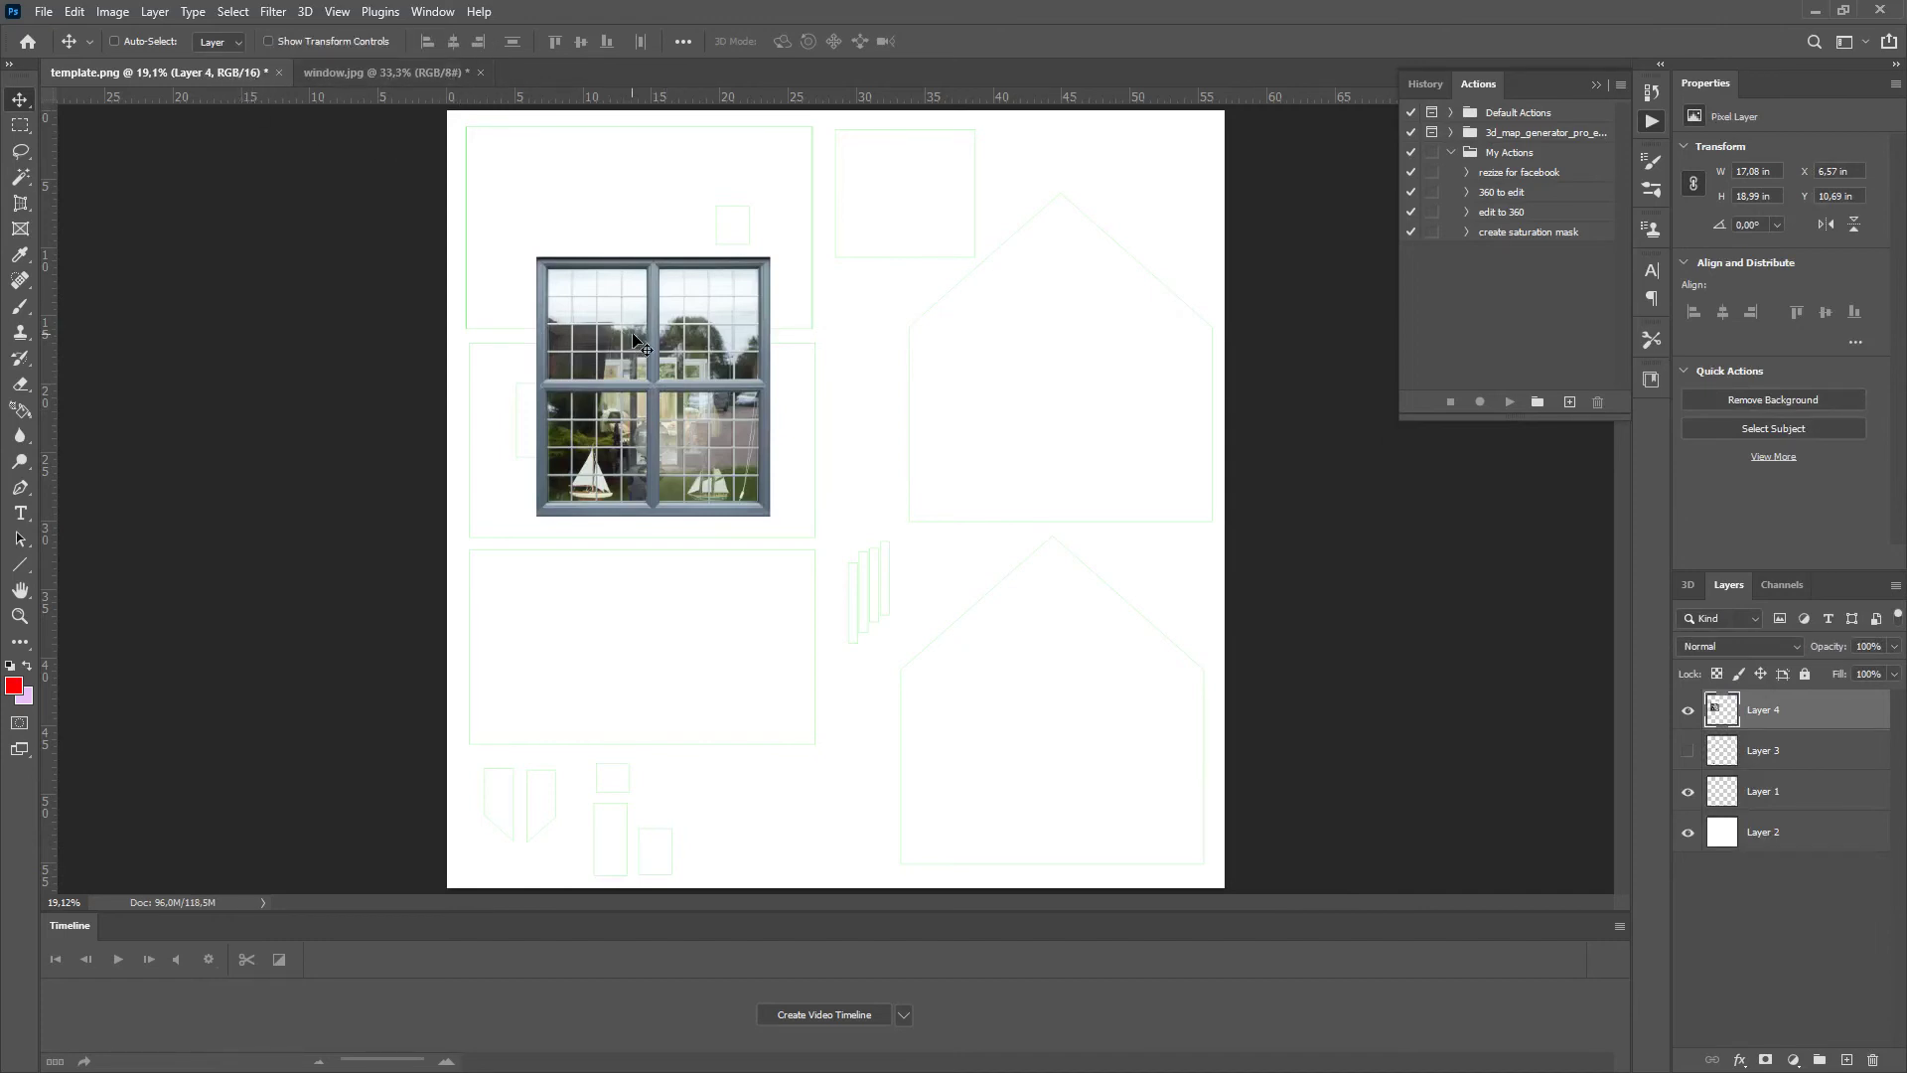
# Move the window layer so its upper-right corner matches that of the separate window outline beside the first roof rectangle
pyautogui.moveTo(634, 335); pyautogui.dragTo(952, 263)
pyautogui.click(20, 617)
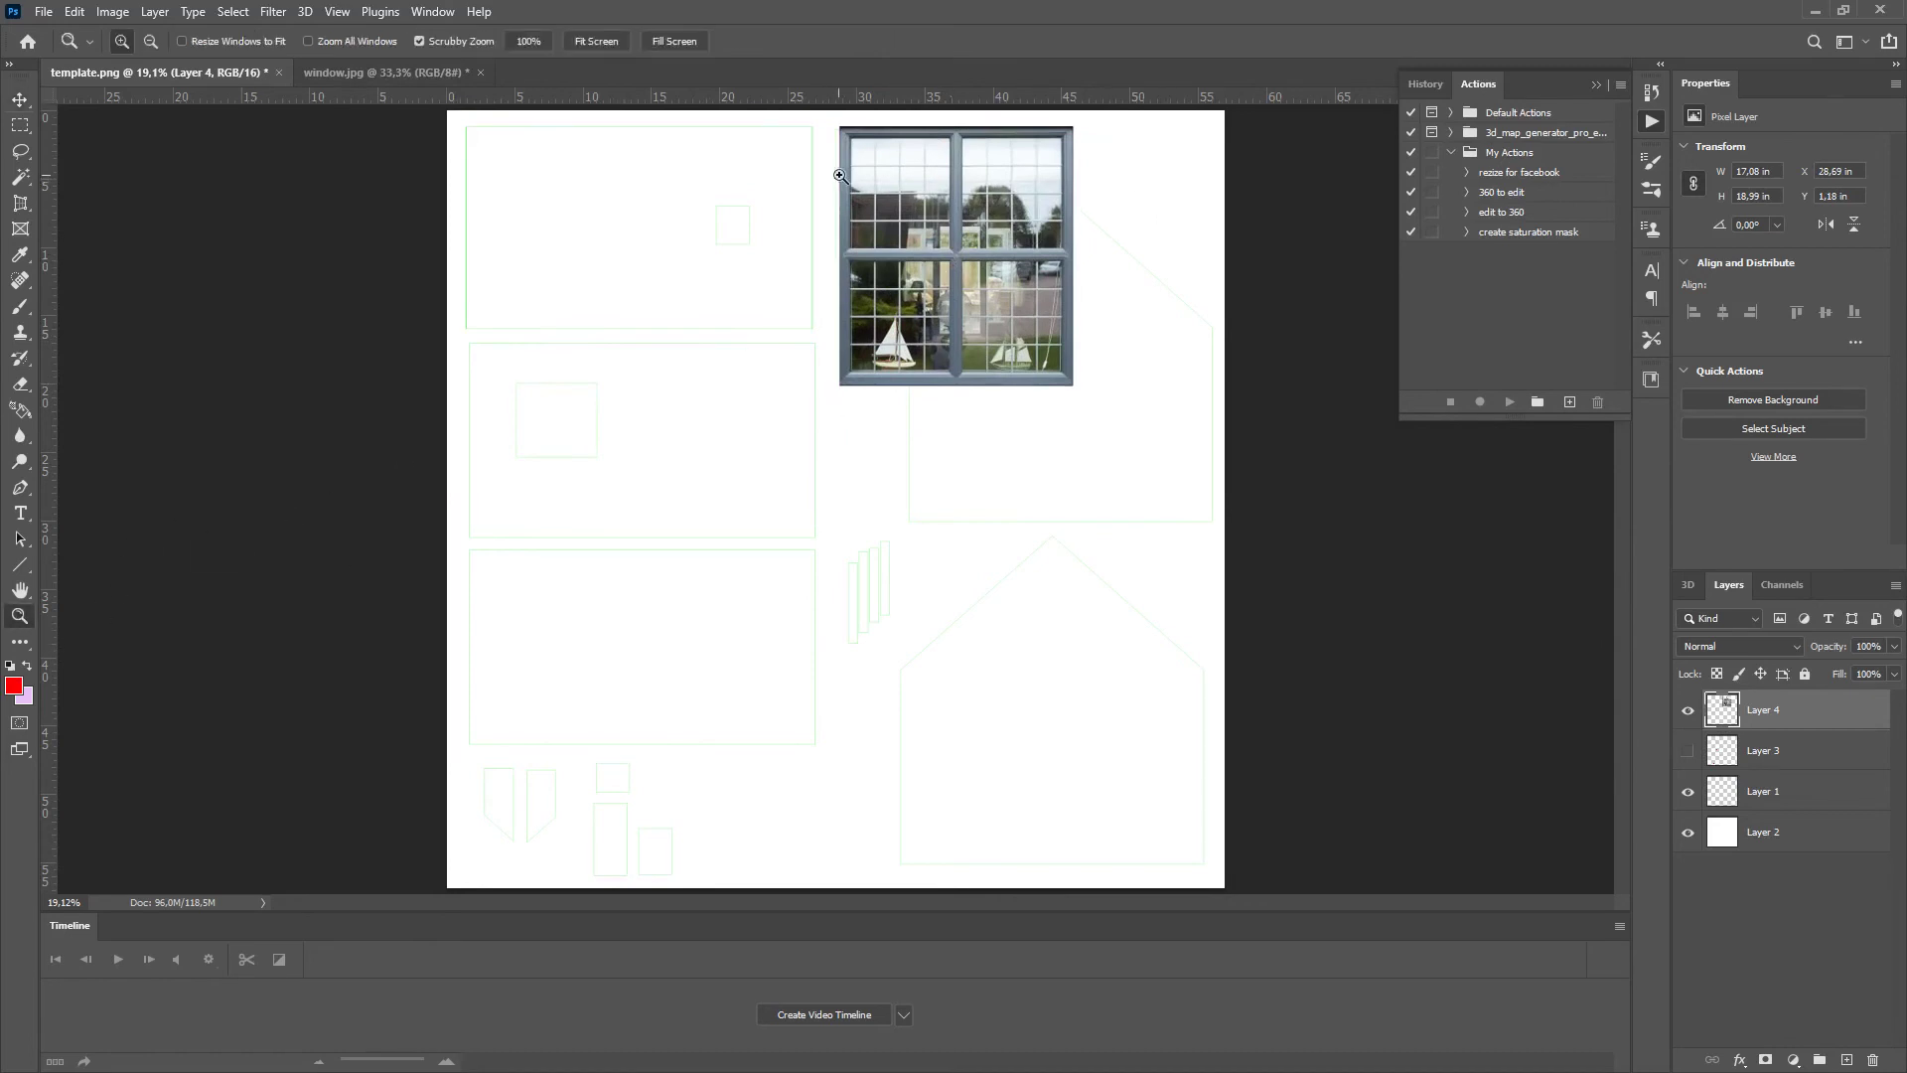
pyautogui.moveTo(840, 180); pyautogui.dragTo(523, 535)
pyautogui.click(21, 98)
pyautogui.moveTo(739, 398); pyautogui.dragTo(383, 407)
pyautogui.moveTo(685, 387); pyautogui.dragTo(685, 353)
pyautogui.moveTo(658, 594); pyautogui.dragTo(962, 289)
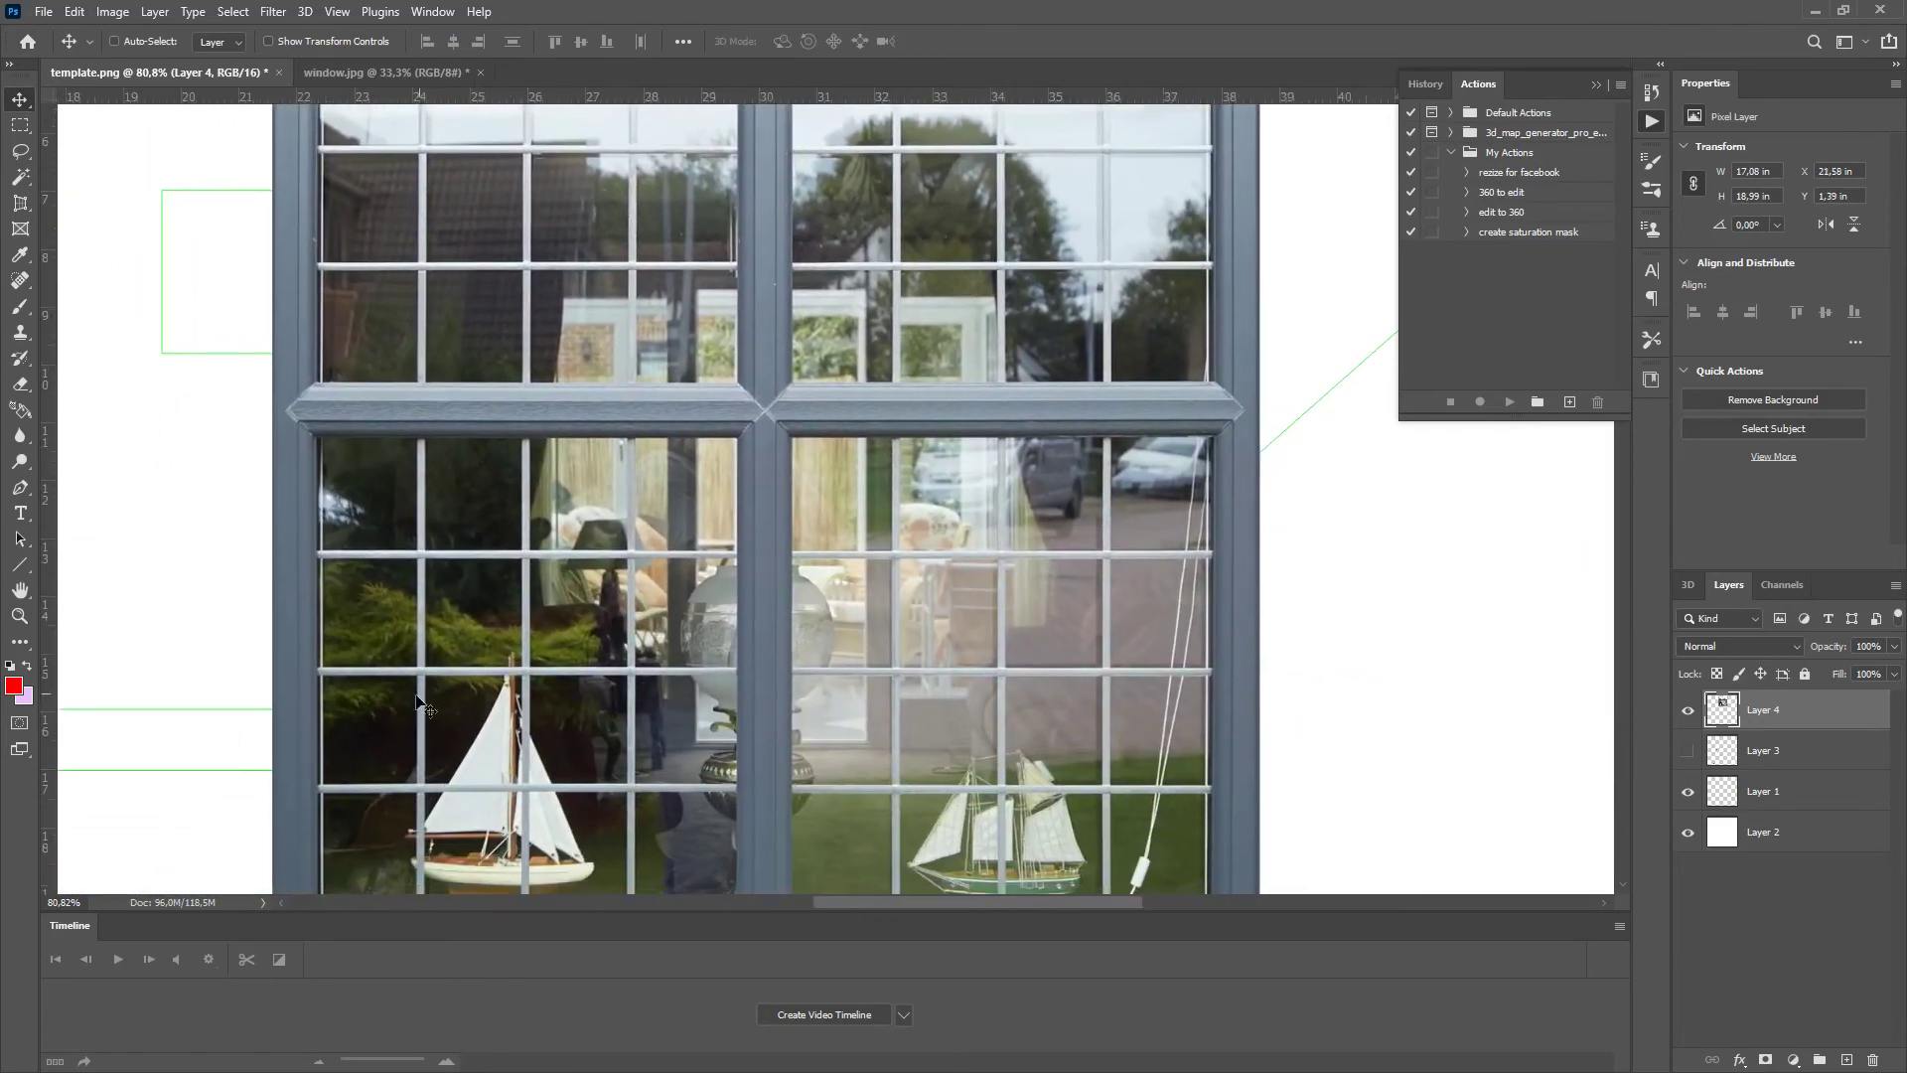
# Scale the window layer to 60,65% width and 49,89% height so that it fills the template's window outline
pyautogui.moveTo(465, 673); pyautogui.dragTo(495, 527)
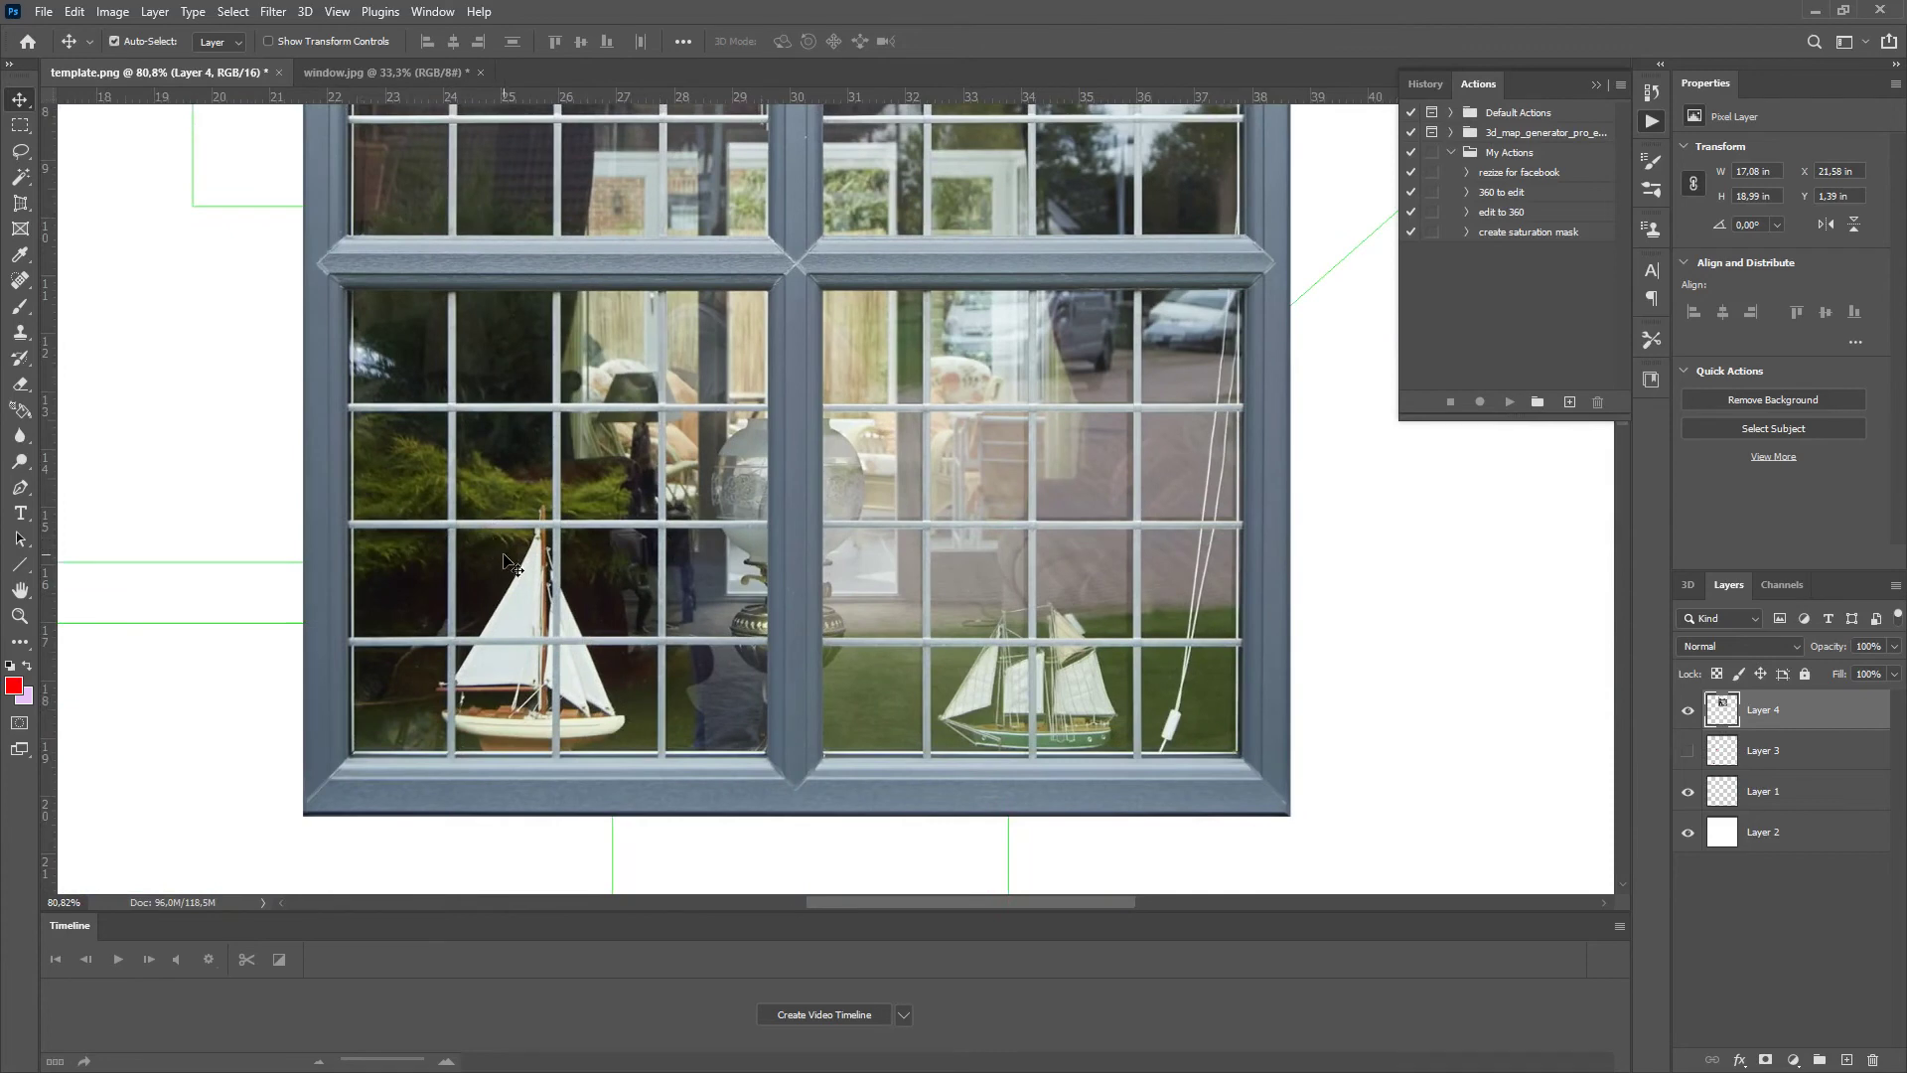
pyautogui.hotkey('ctrl', 't')
pyautogui.moveTo(306, 817); pyautogui.dragTo(769, 301)
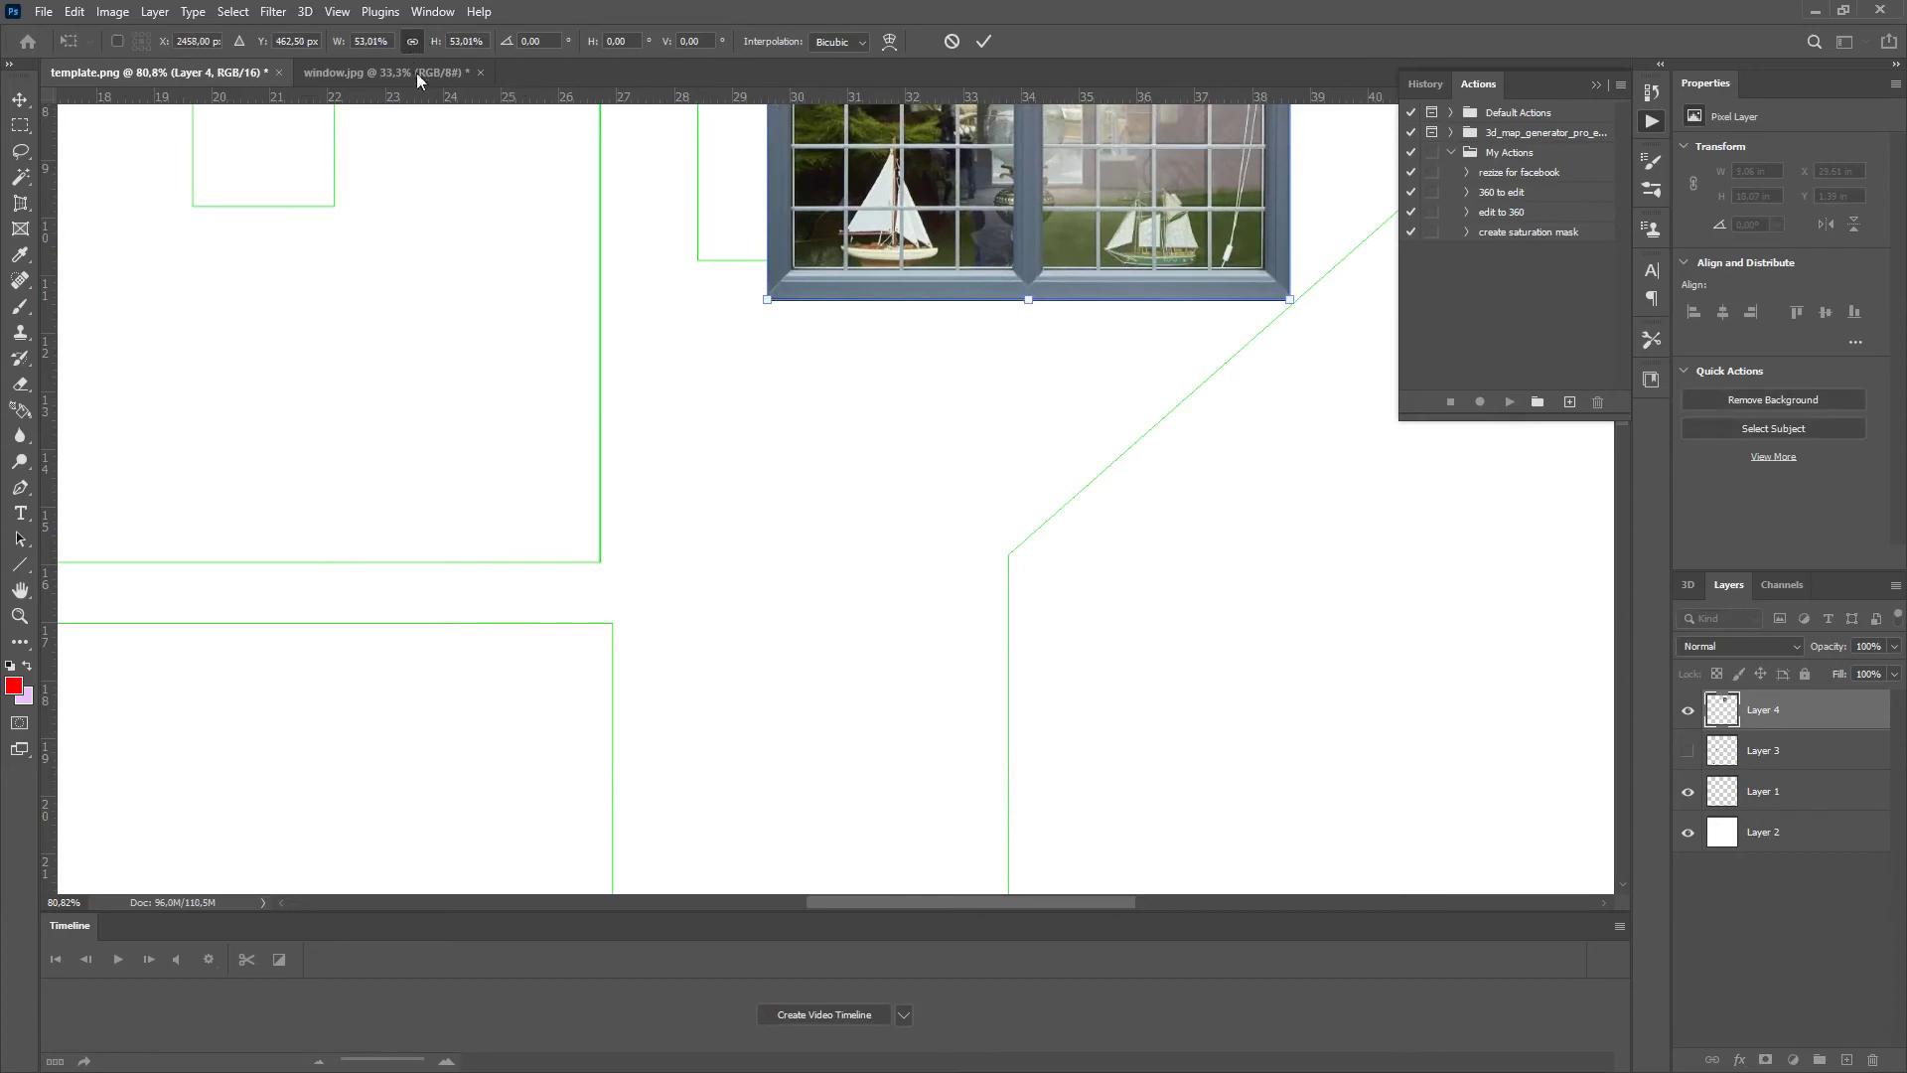
pyautogui.keyDown('shift'); pyautogui.moveTo(767, 297); pyautogui.dragTo(692, 260); pyautogui.keyUp('shift')
pyautogui.hscroll(4, 652, 604)
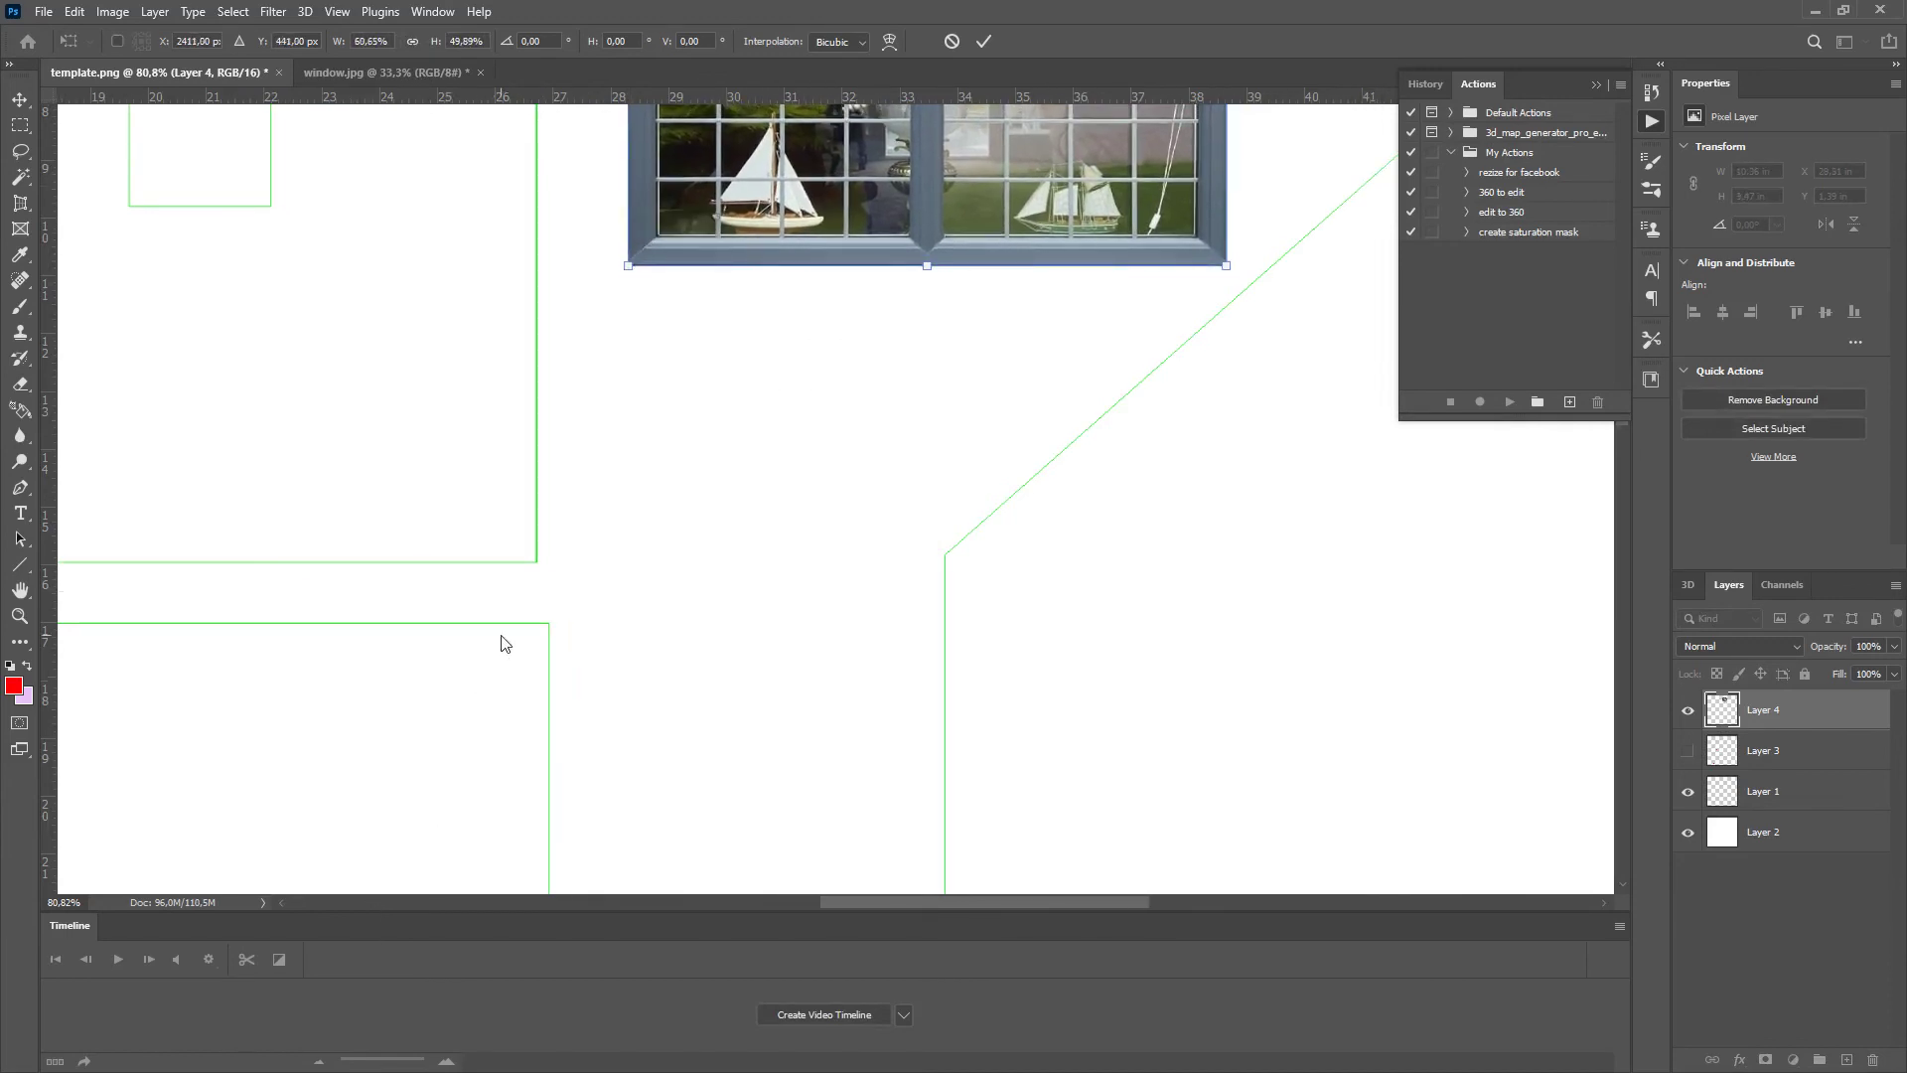
pyautogui.scroll(-4, 523, 621)
pyautogui.click(20, 616)
# Fit the whole template on screen, check the Layer 3 numbers against it, and leave Layer 3 and the Layer 1 outlines hidden
pyautogui.rightClick(796, 586)
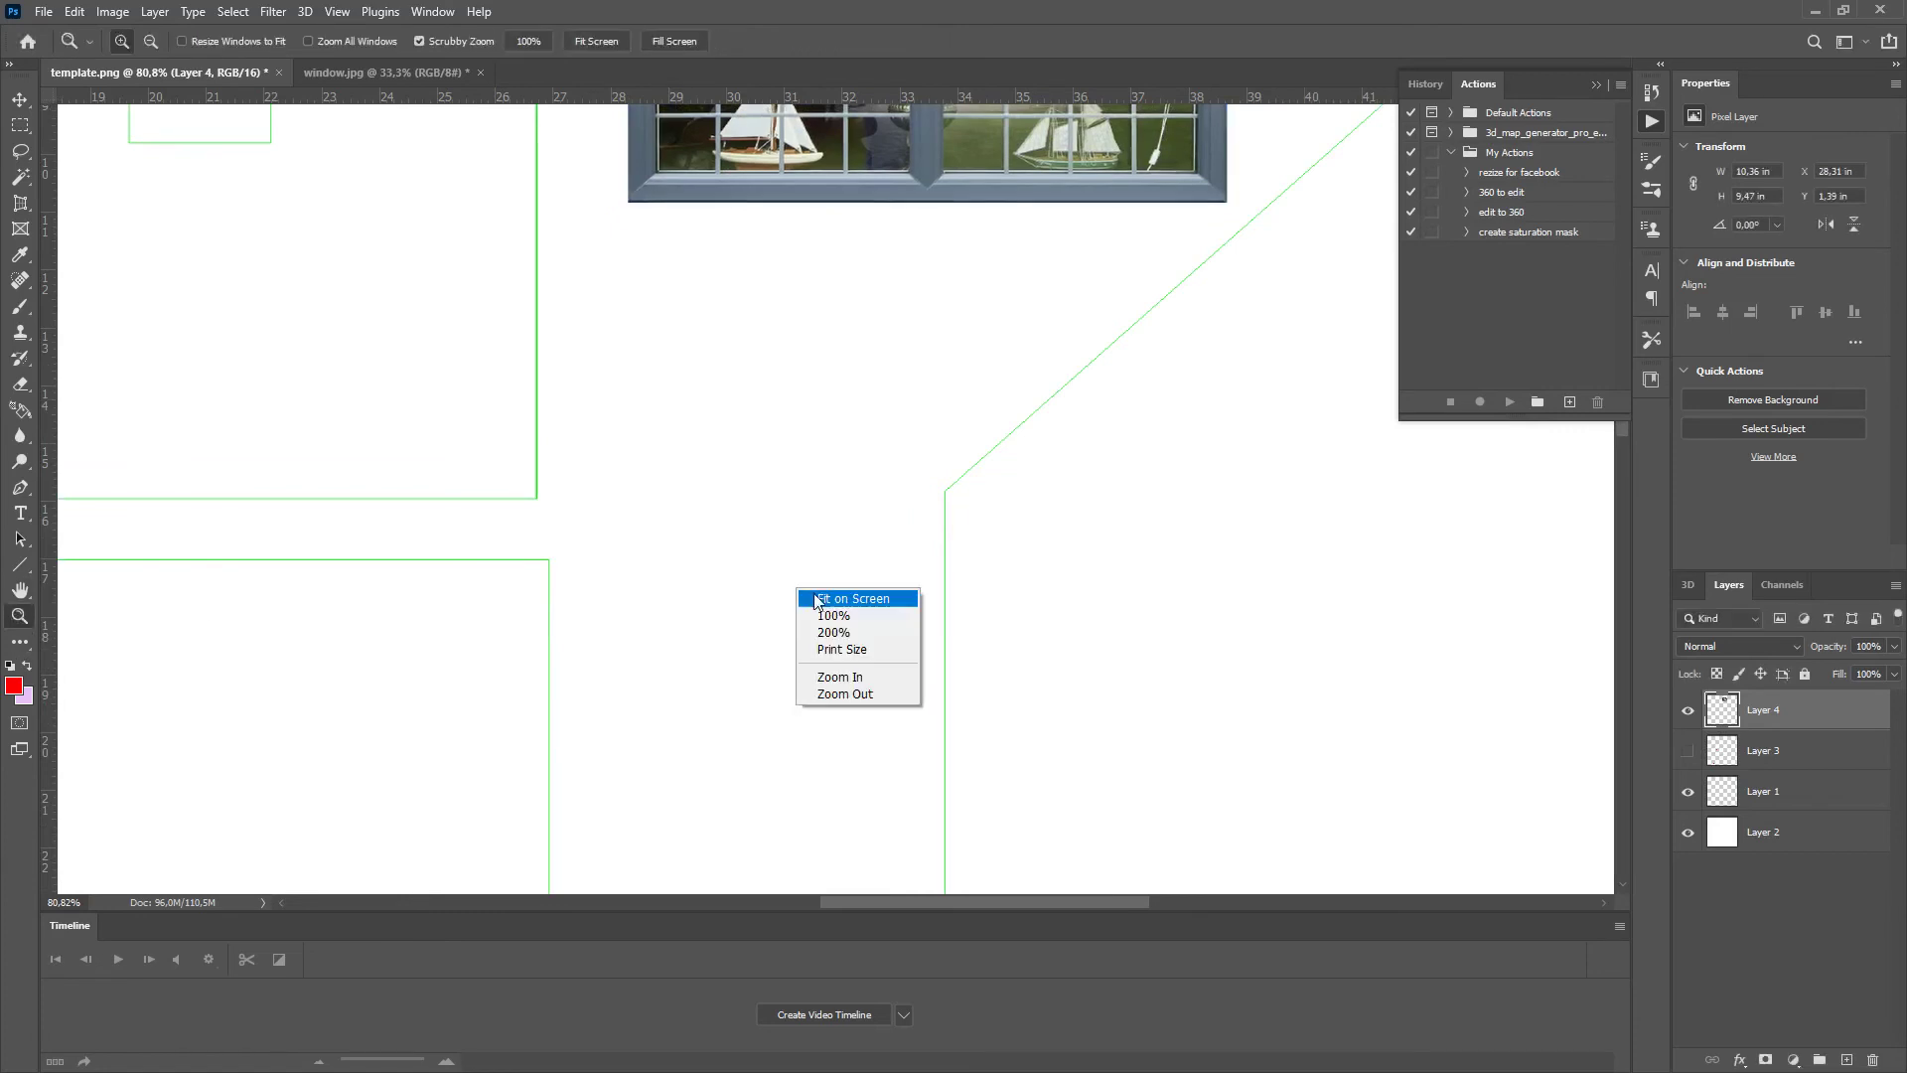
pyautogui.click(837, 596)
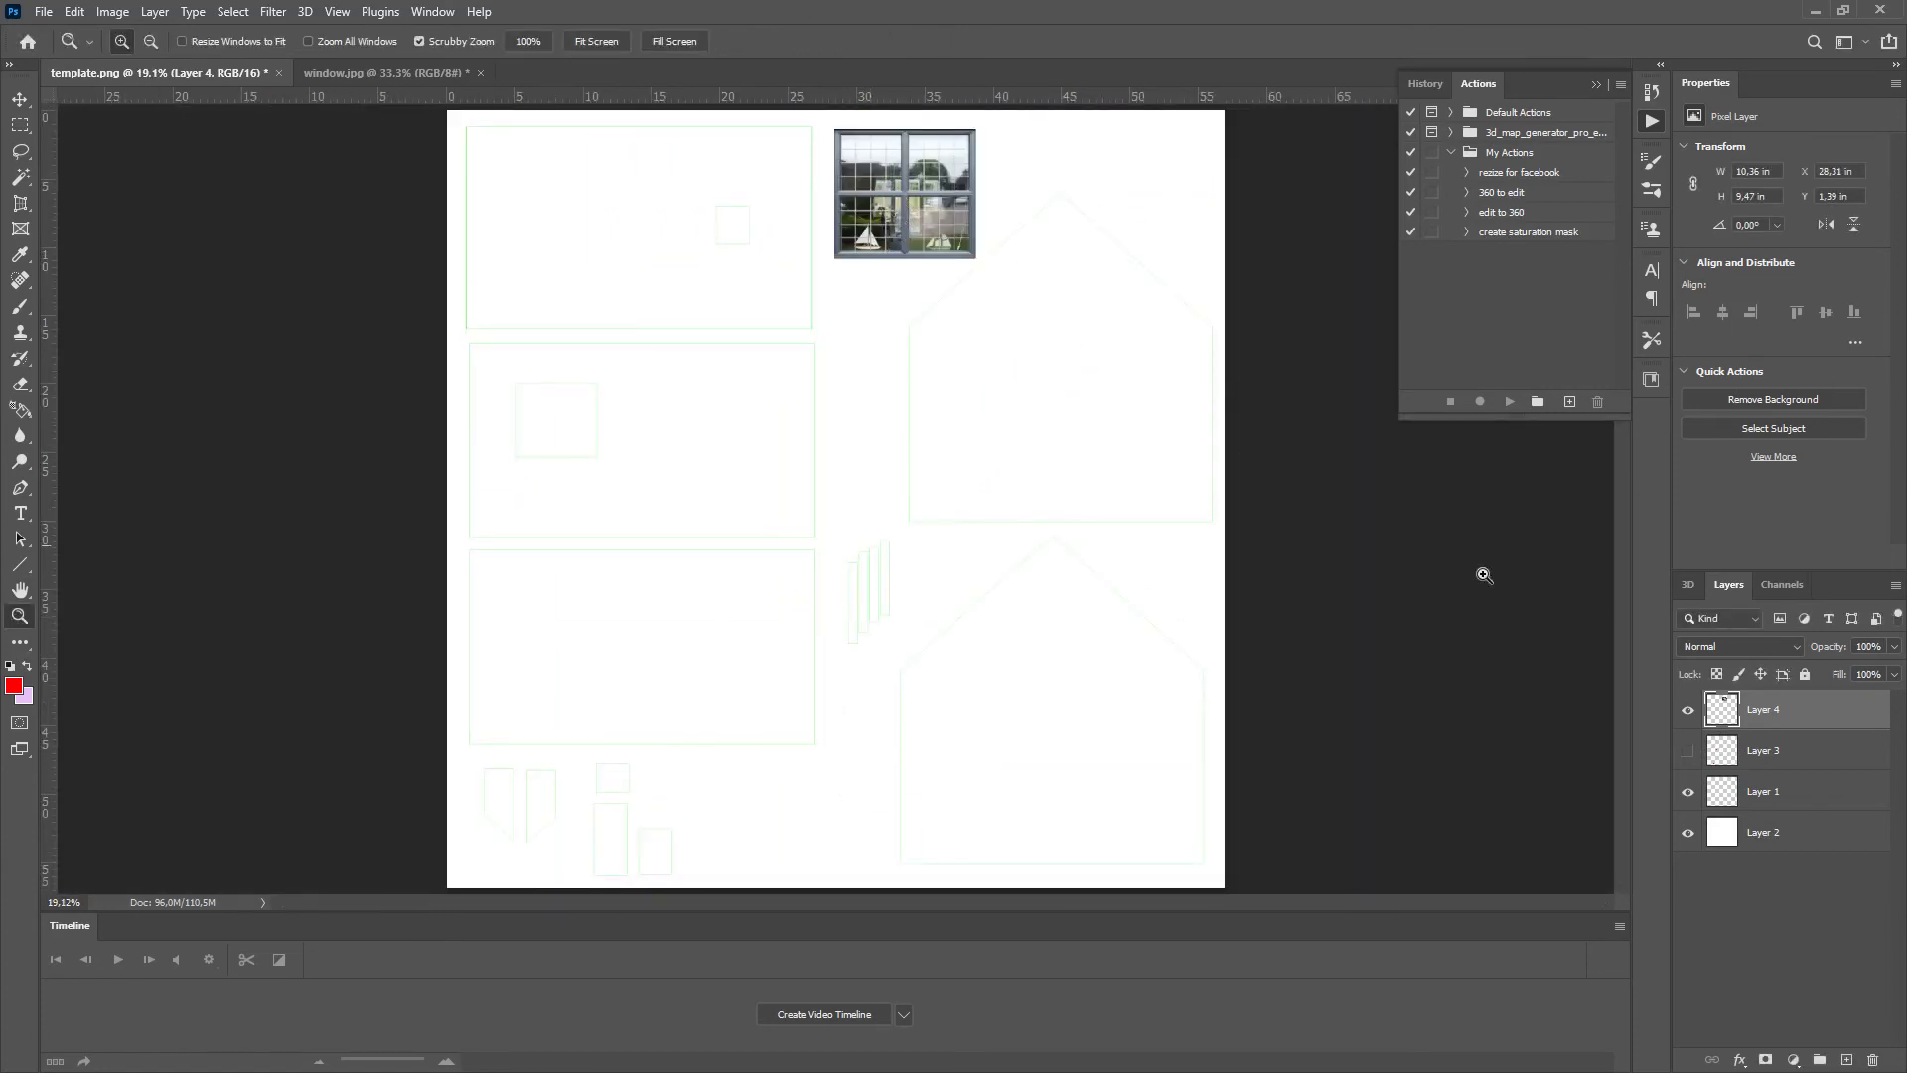
pyautogui.click(1689, 752)
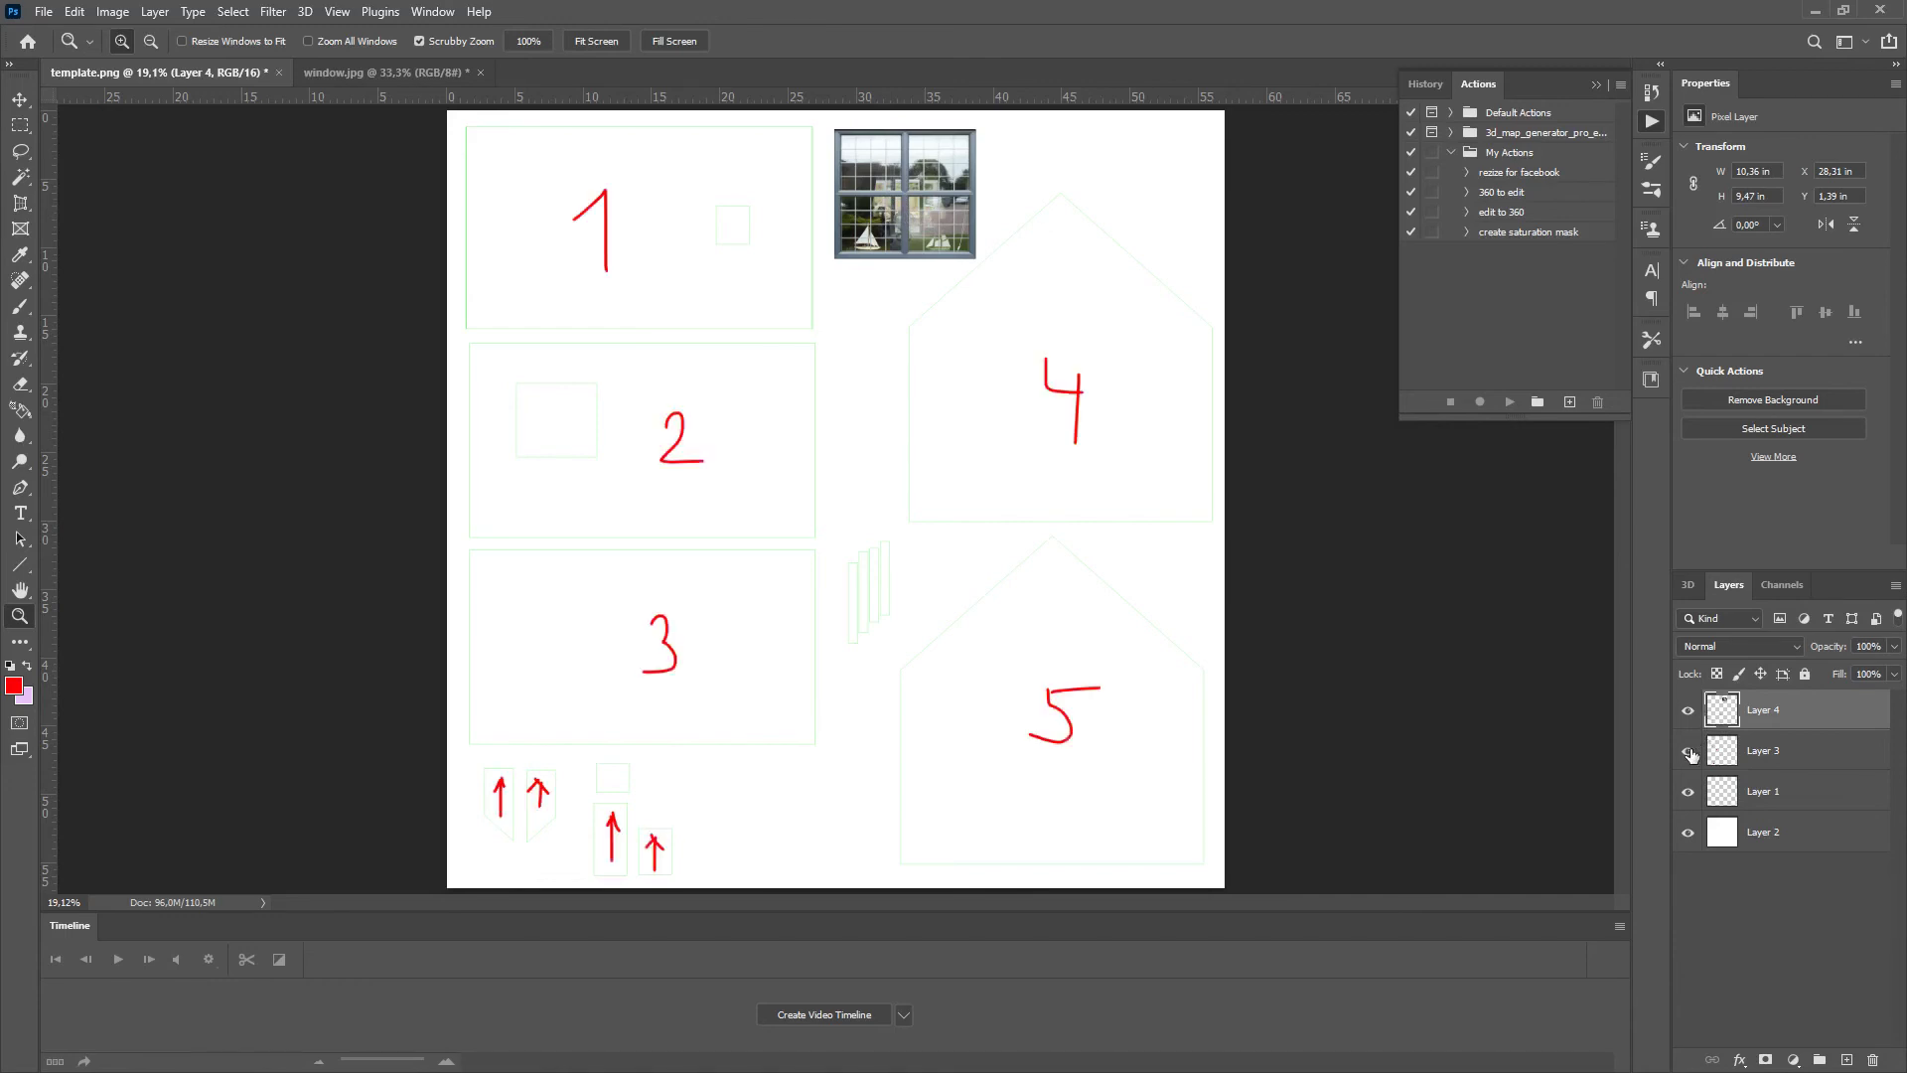
pyautogui.click(1688, 752)
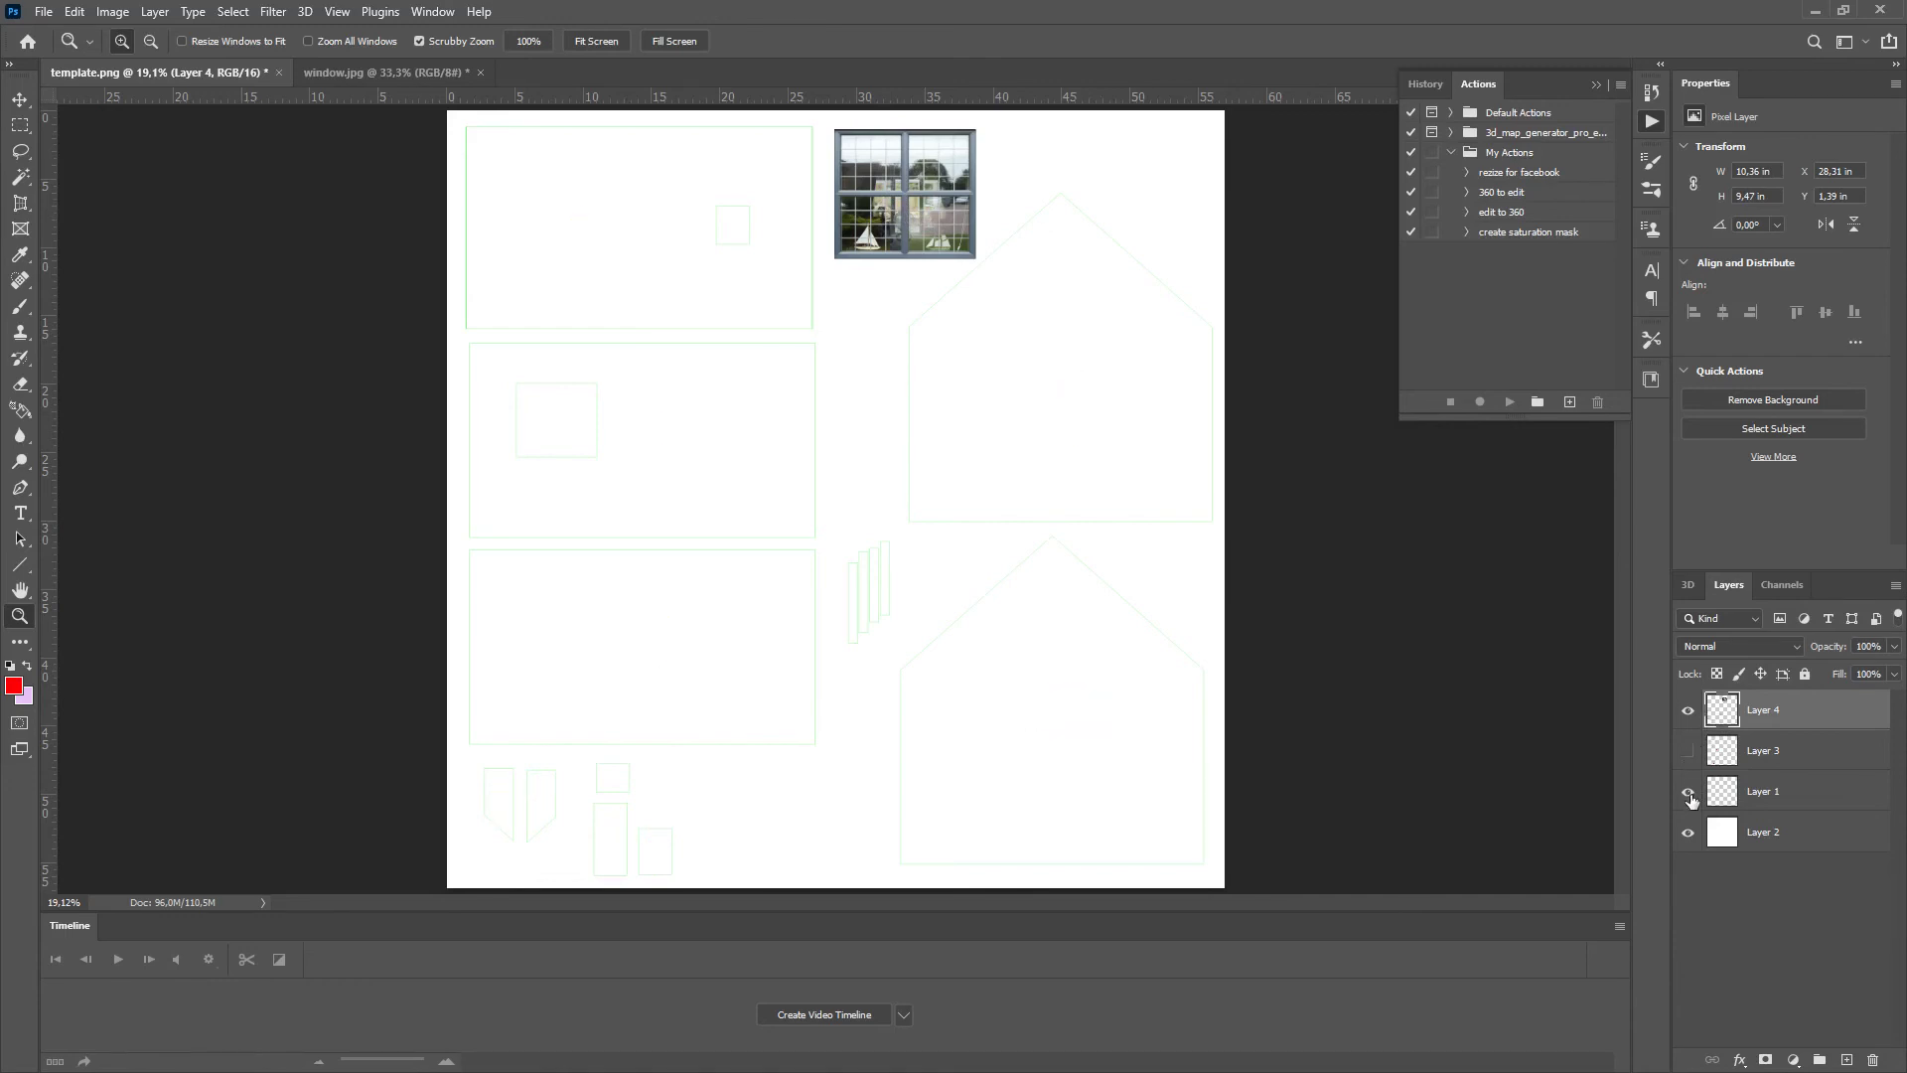
pyautogui.click(1689, 793)
pyautogui.click(1689, 793)
pyautogui.click(1689, 793)
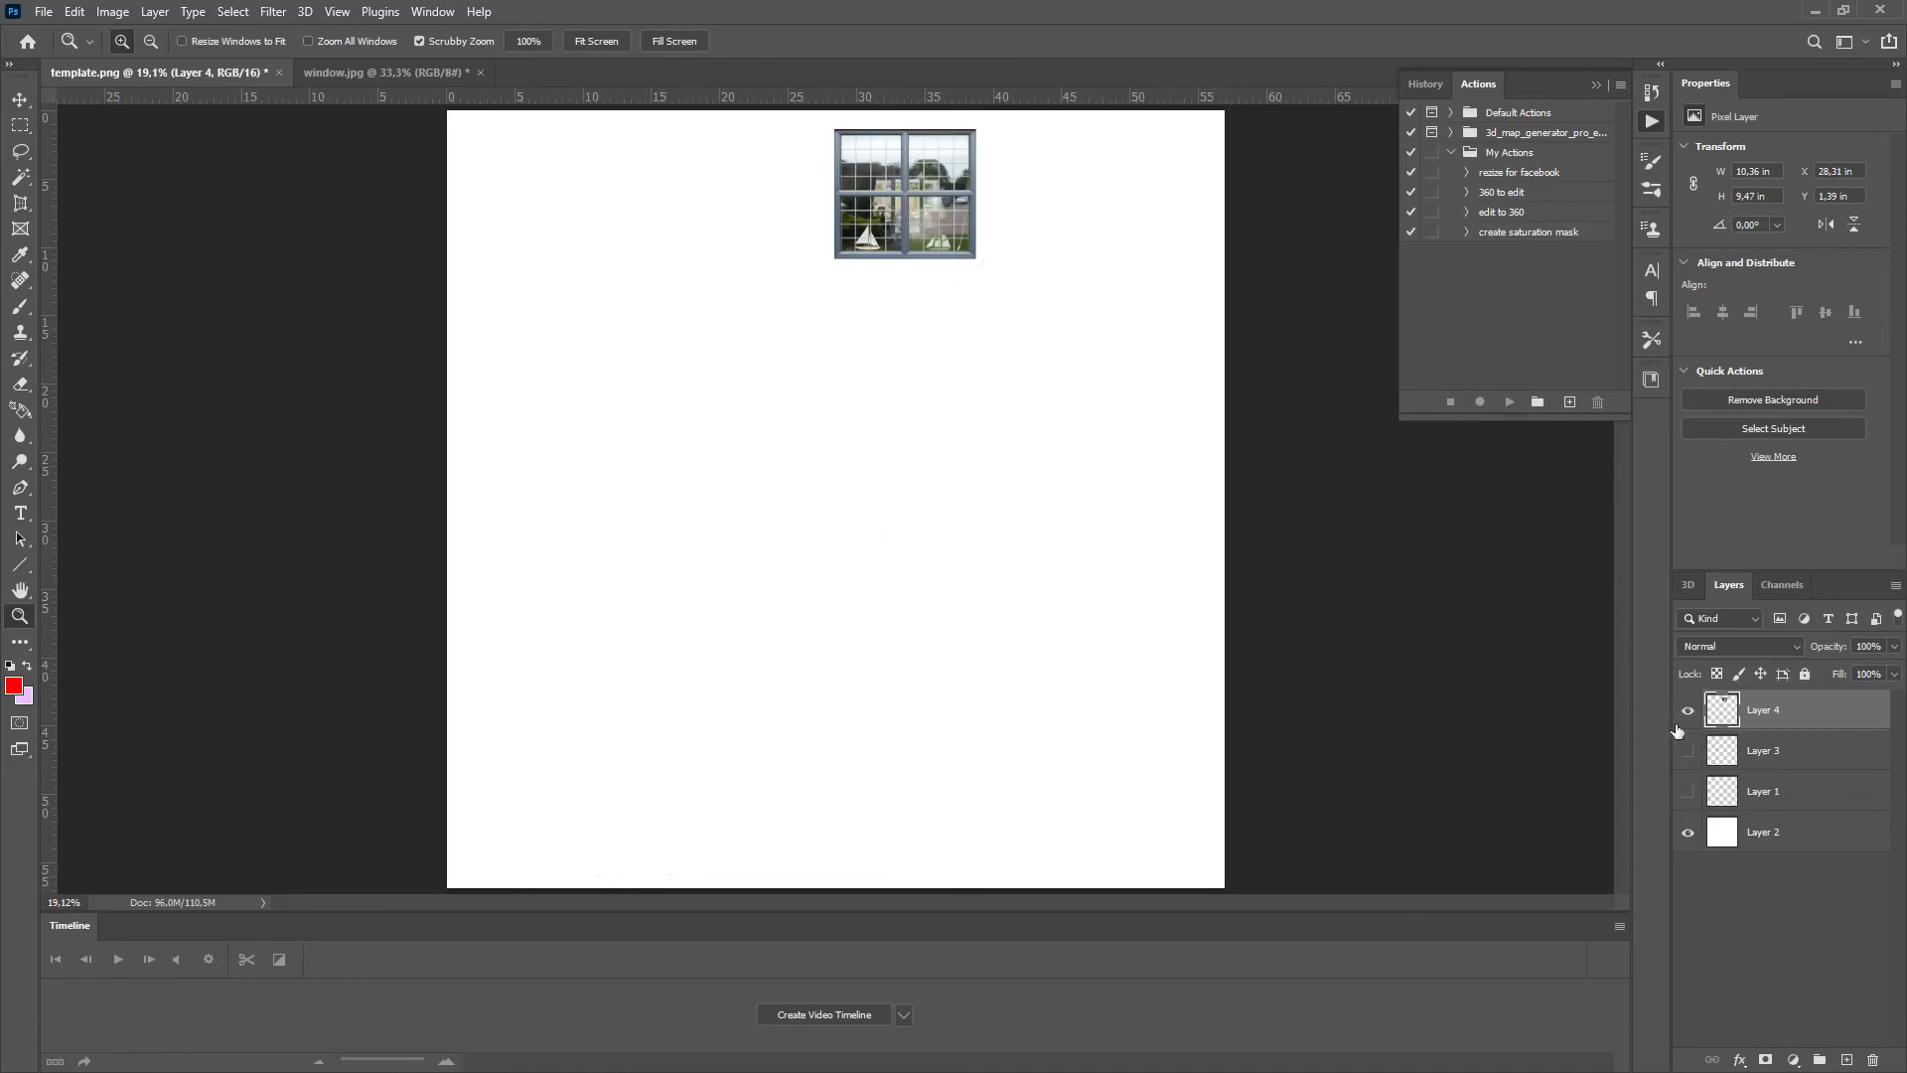
# Open roof-tile-design.jpg and copy the whole image into template.png as a new layer
pyautogui.press('alt')
pyautogui.hotkey('ctrl', 'o')
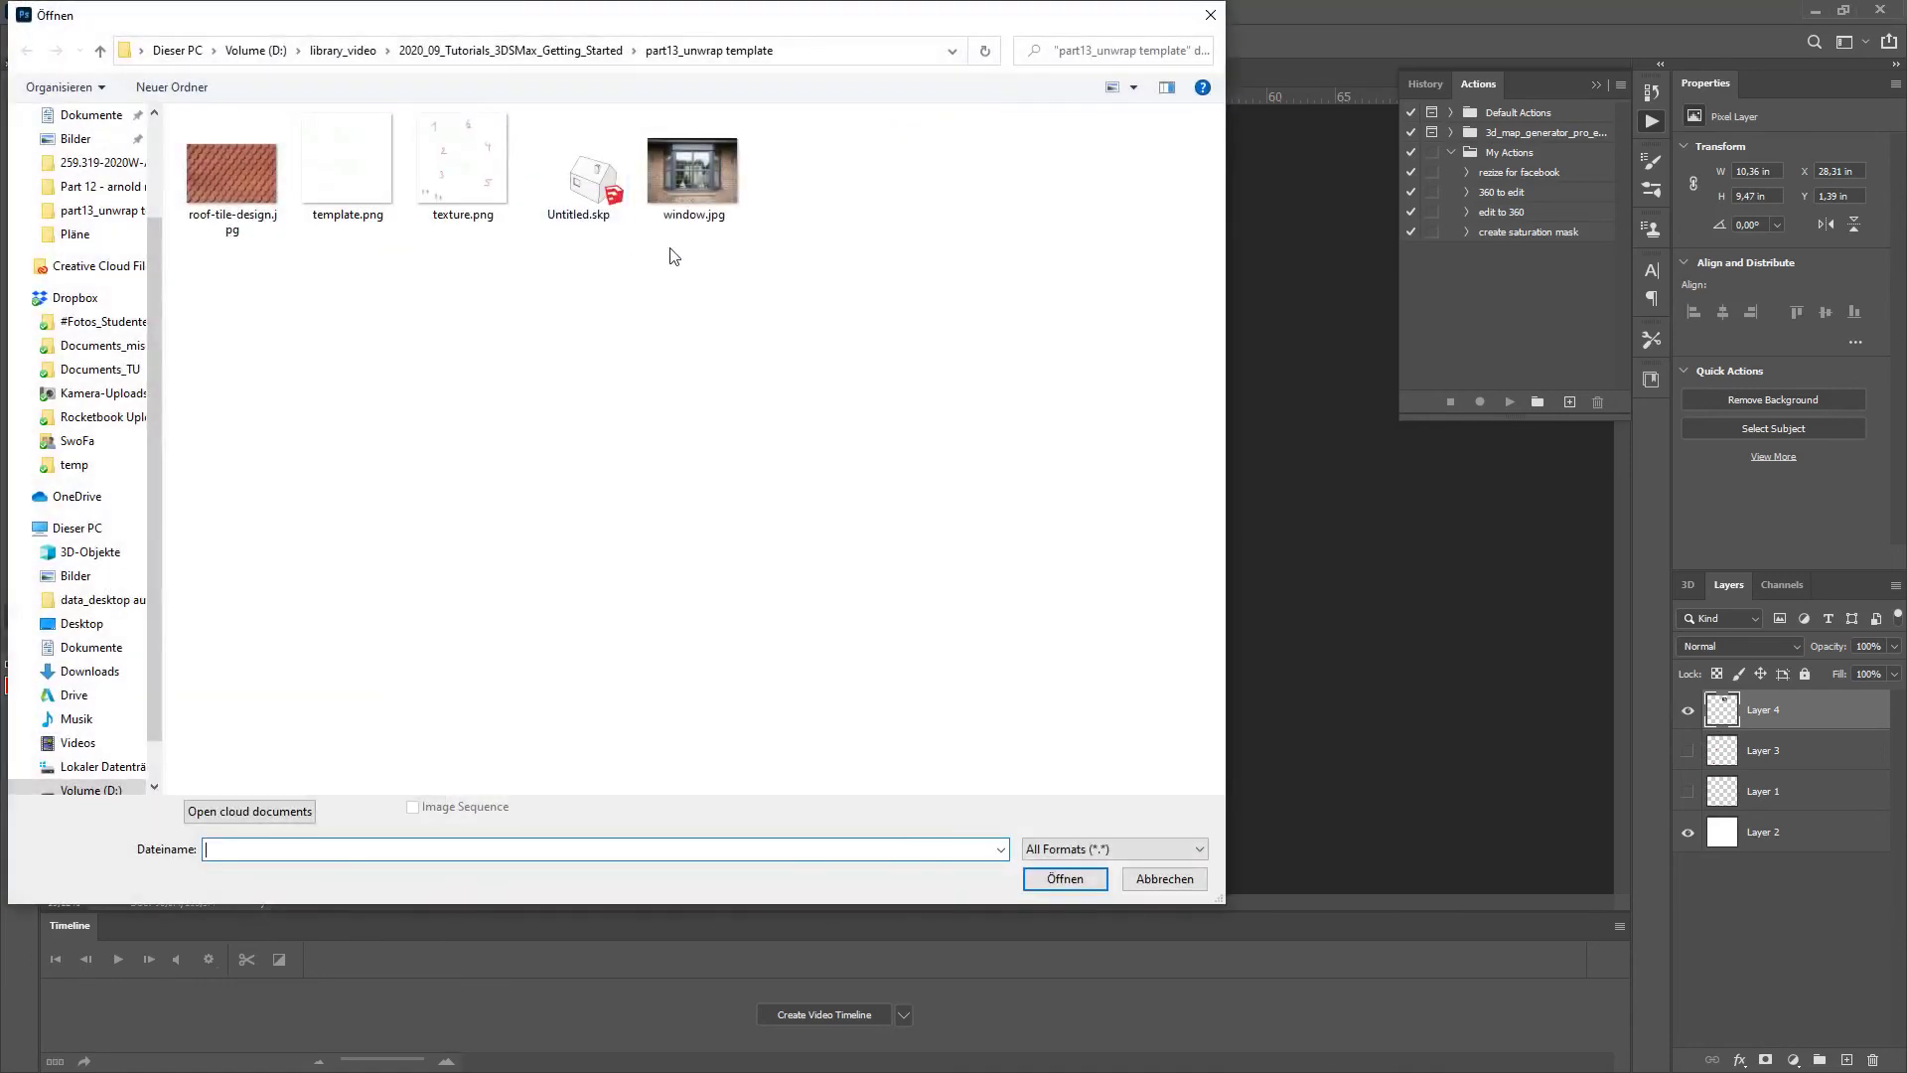
pyautogui.doubleClick(236, 191)
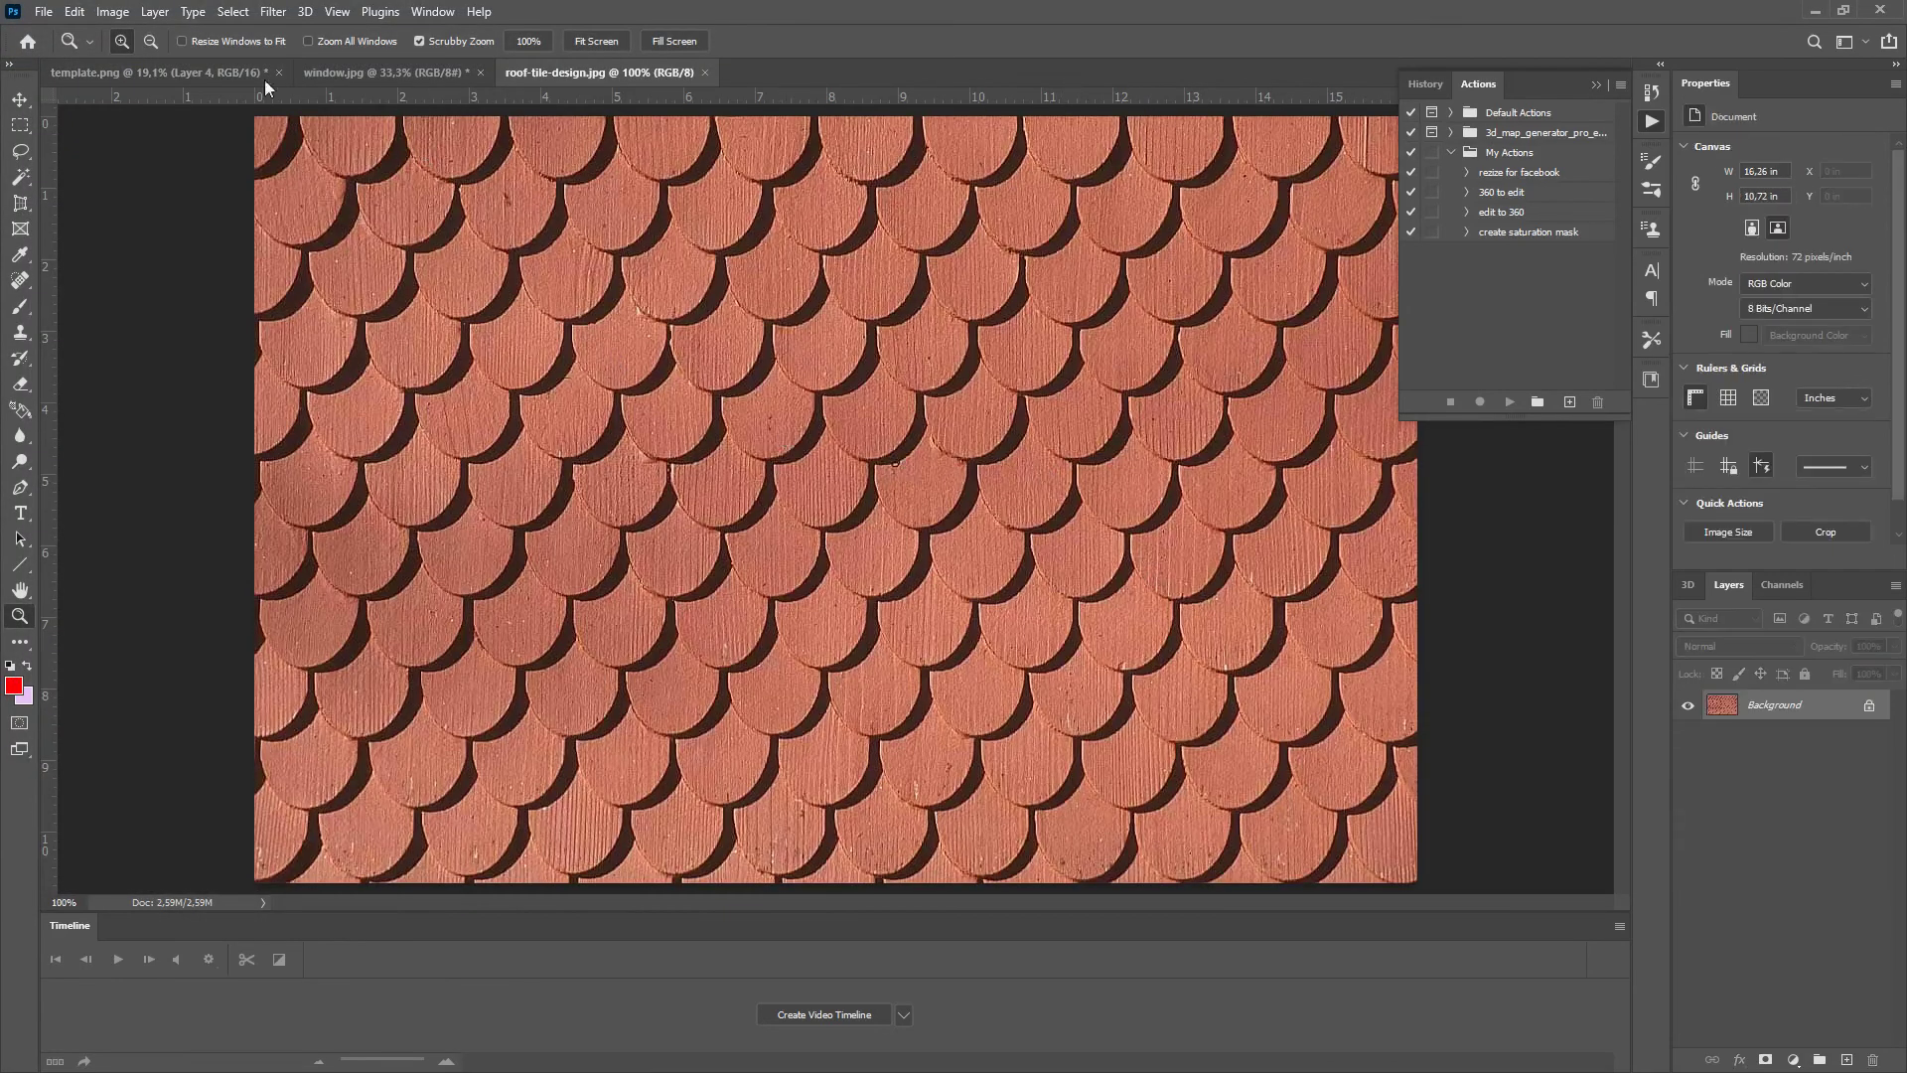
pyautogui.press('v')
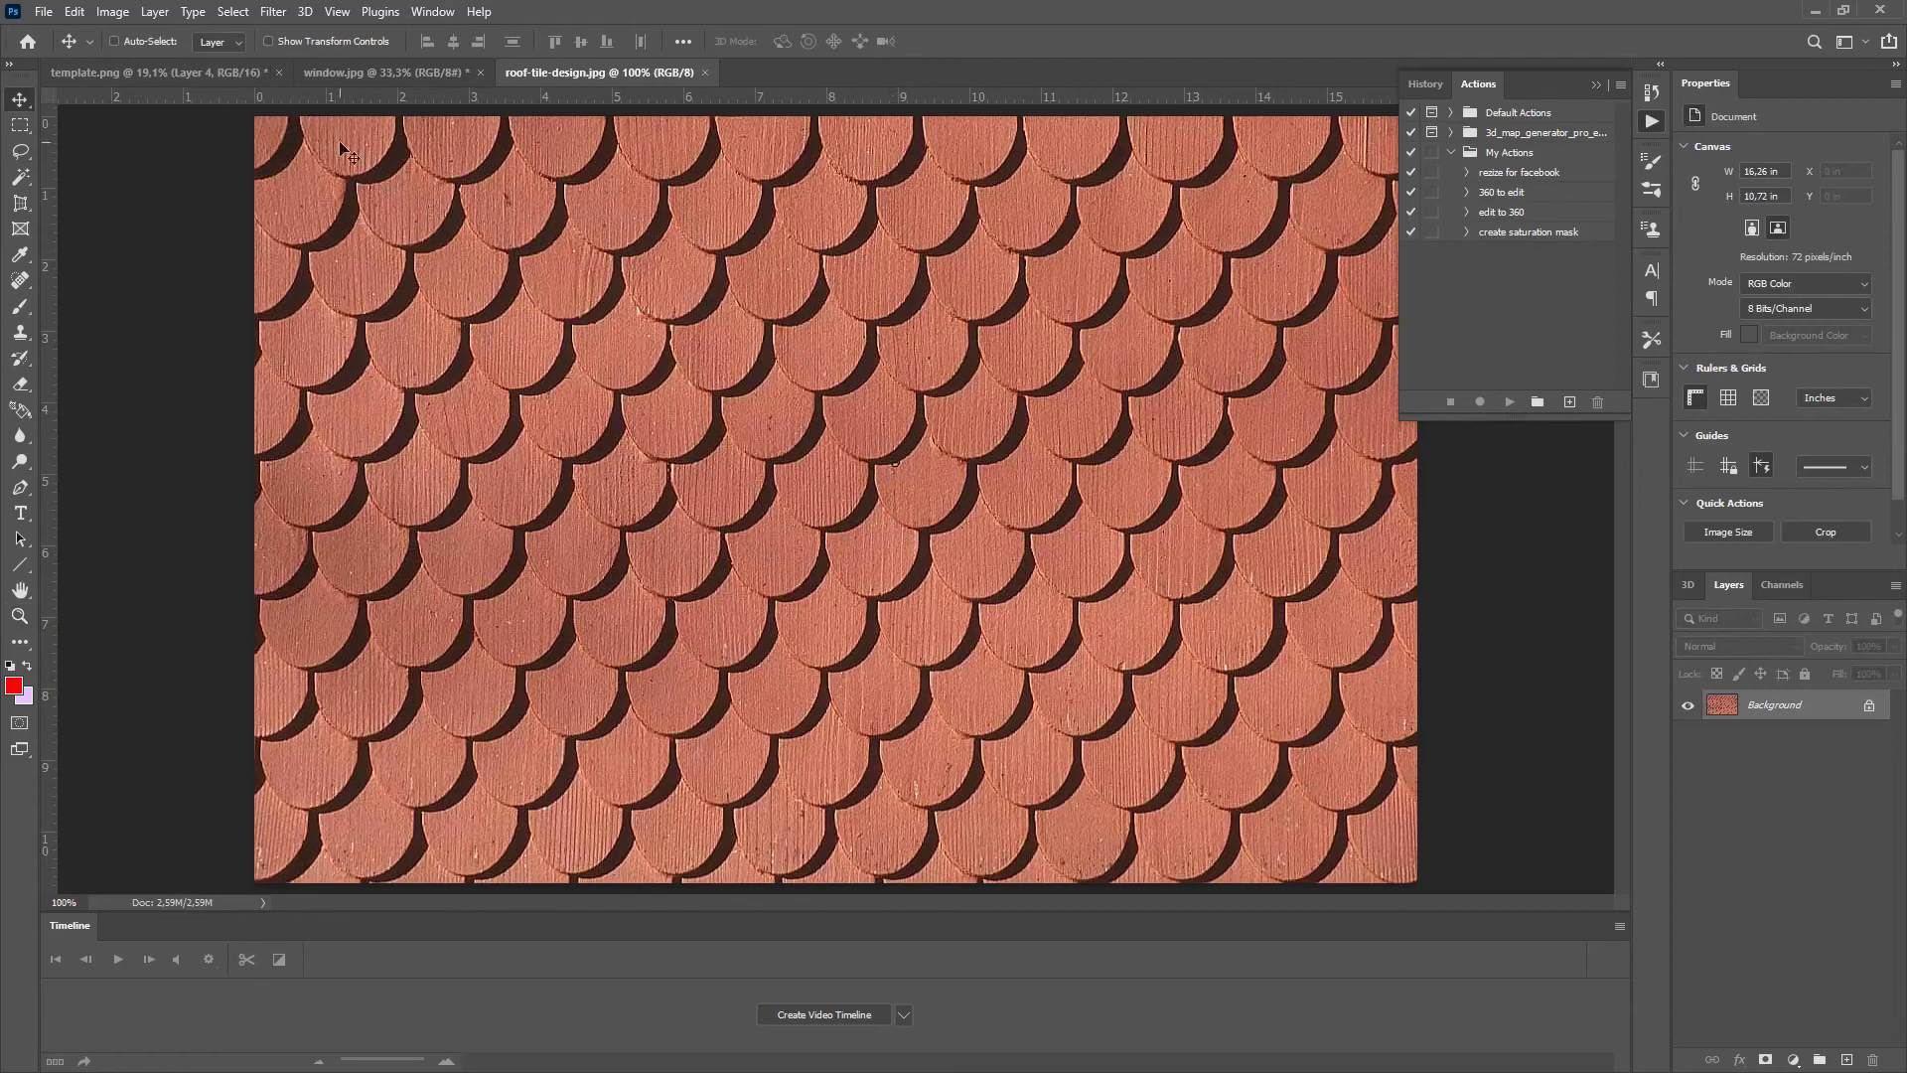
pyautogui.hotkey('ctrl', 'a')
pyautogui.click(164, 76)
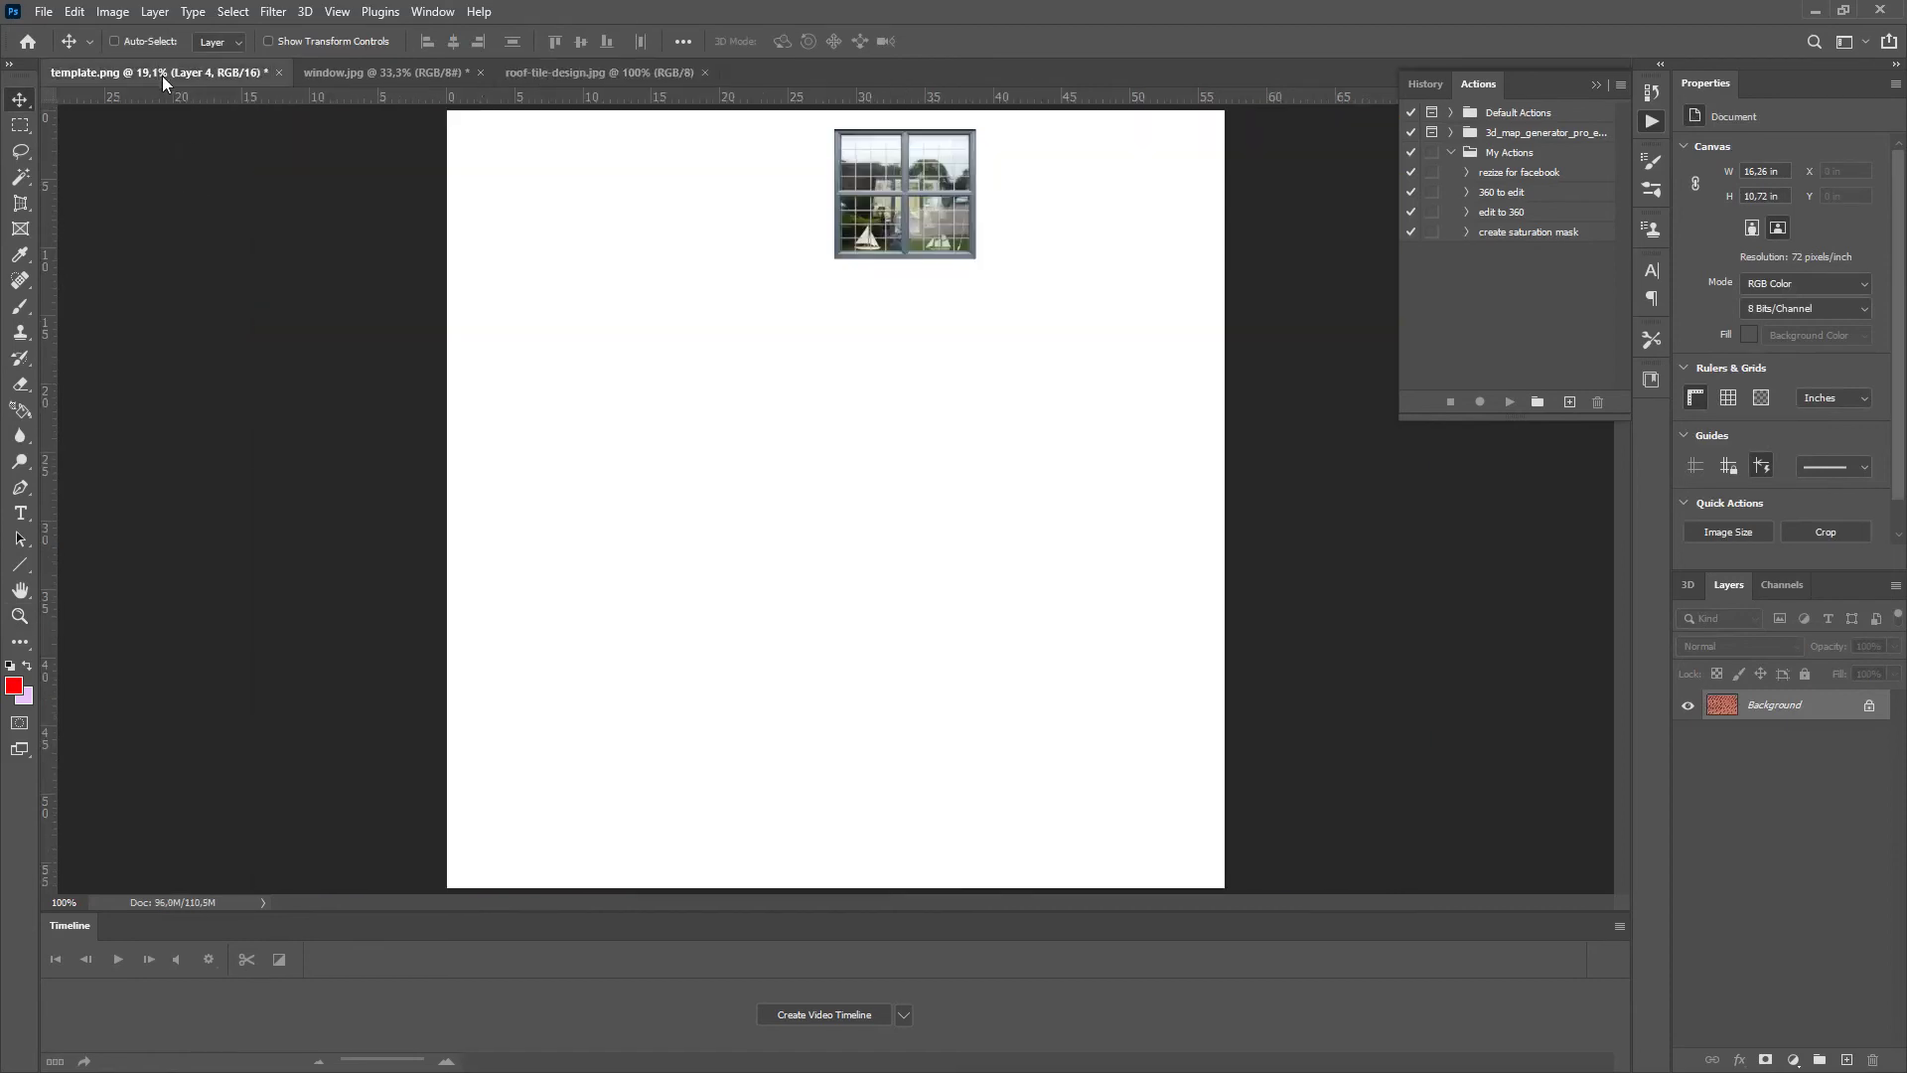
pyautogui.hotkey('ctrl', 'v')
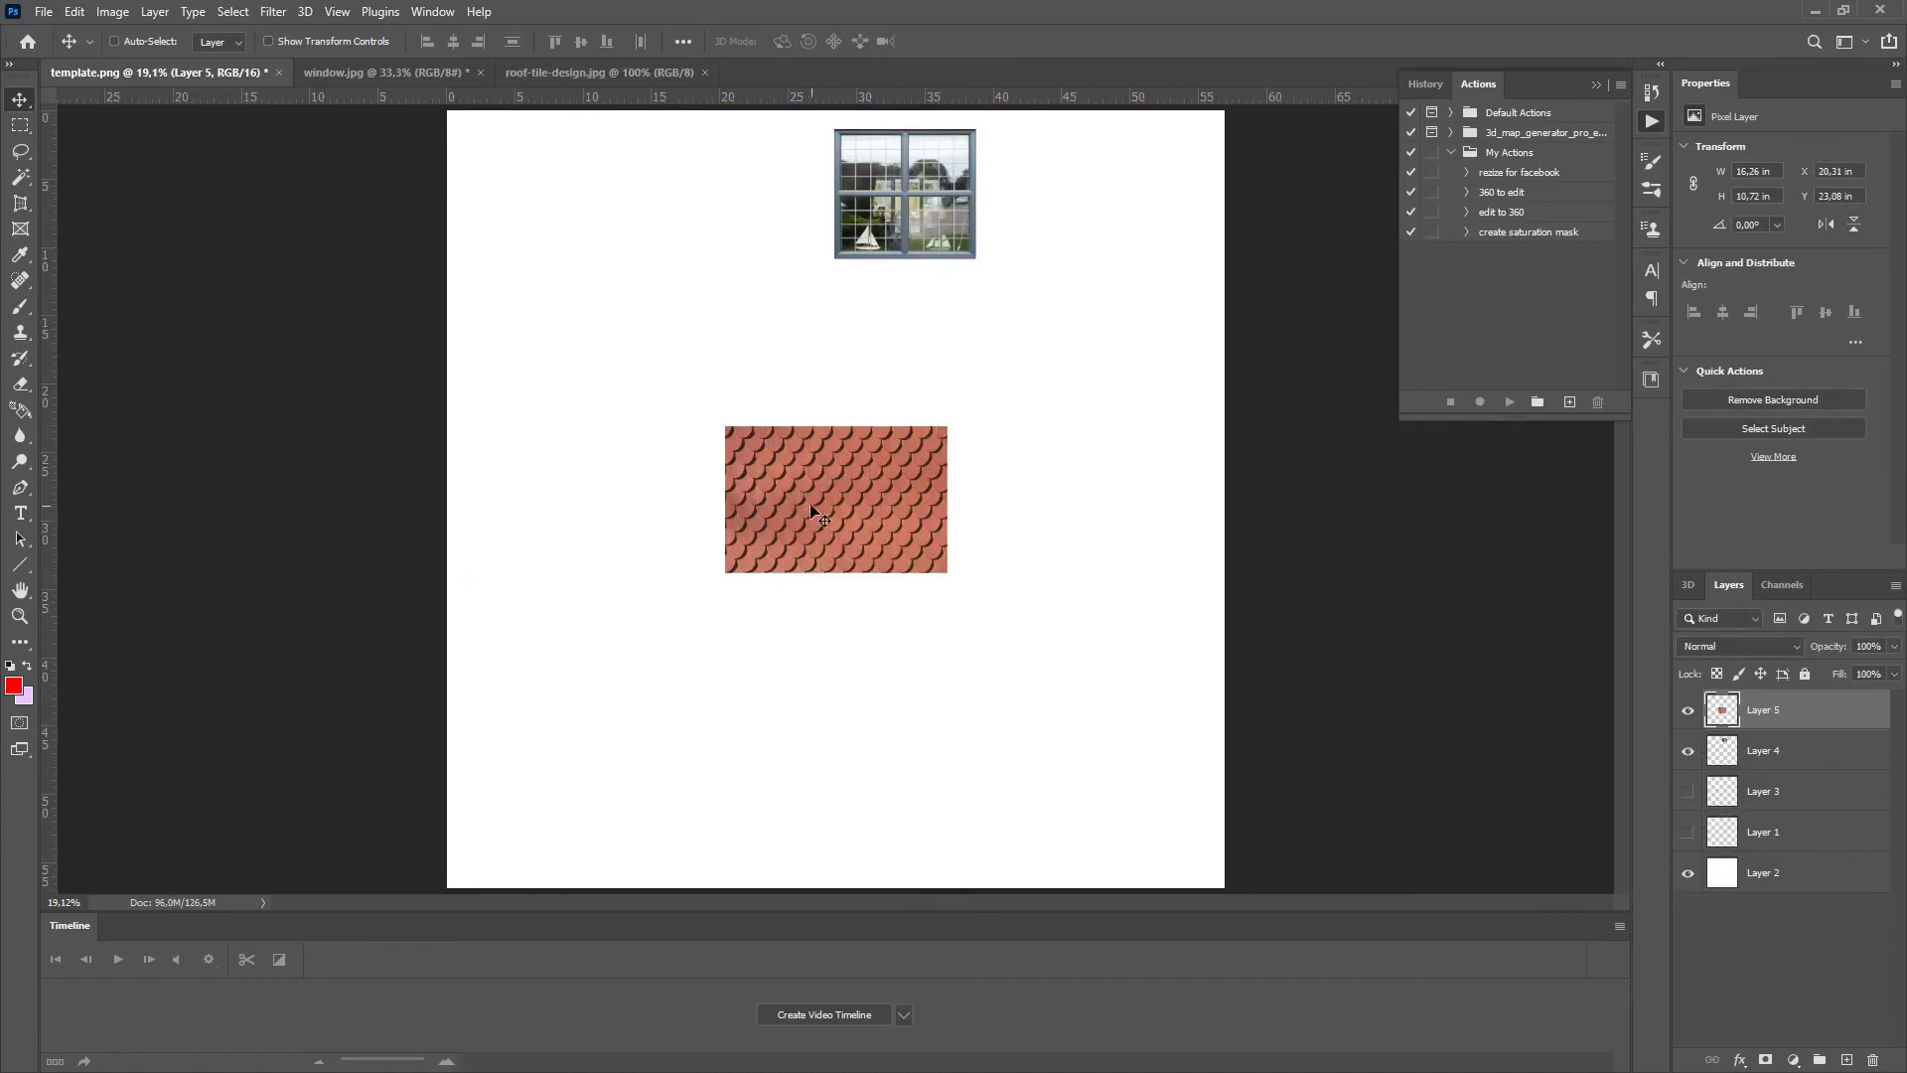
# Show the Layer 1 outlines and move the roof tile layer to the upper-left corner of the first roof rectangle
pyautogui.moveTo(817, 511); pyautogui.dragTo(776, 510)
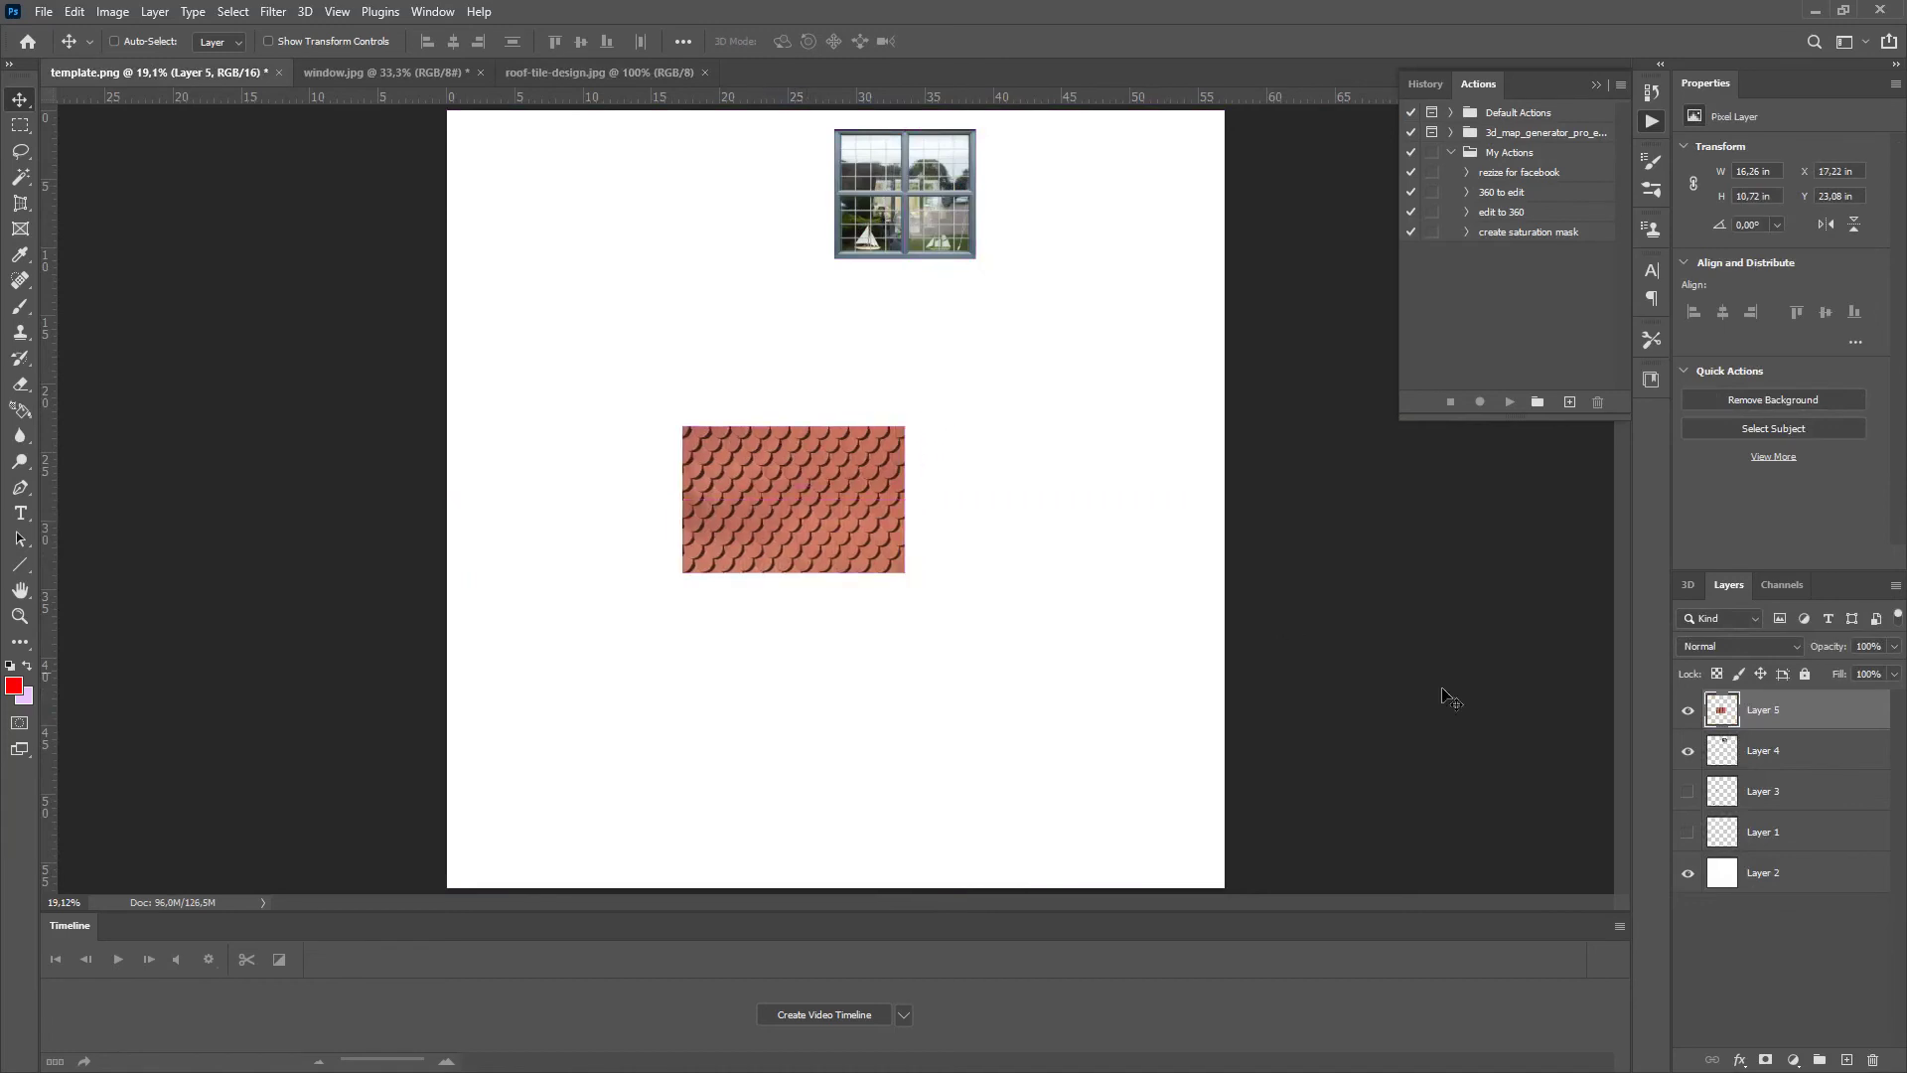
pyautogui.click(1685, 837)
pyautogui.moveTo(759, 495); pyautogui.dragTo(541, 194)
pyautogui.press('ctrl')
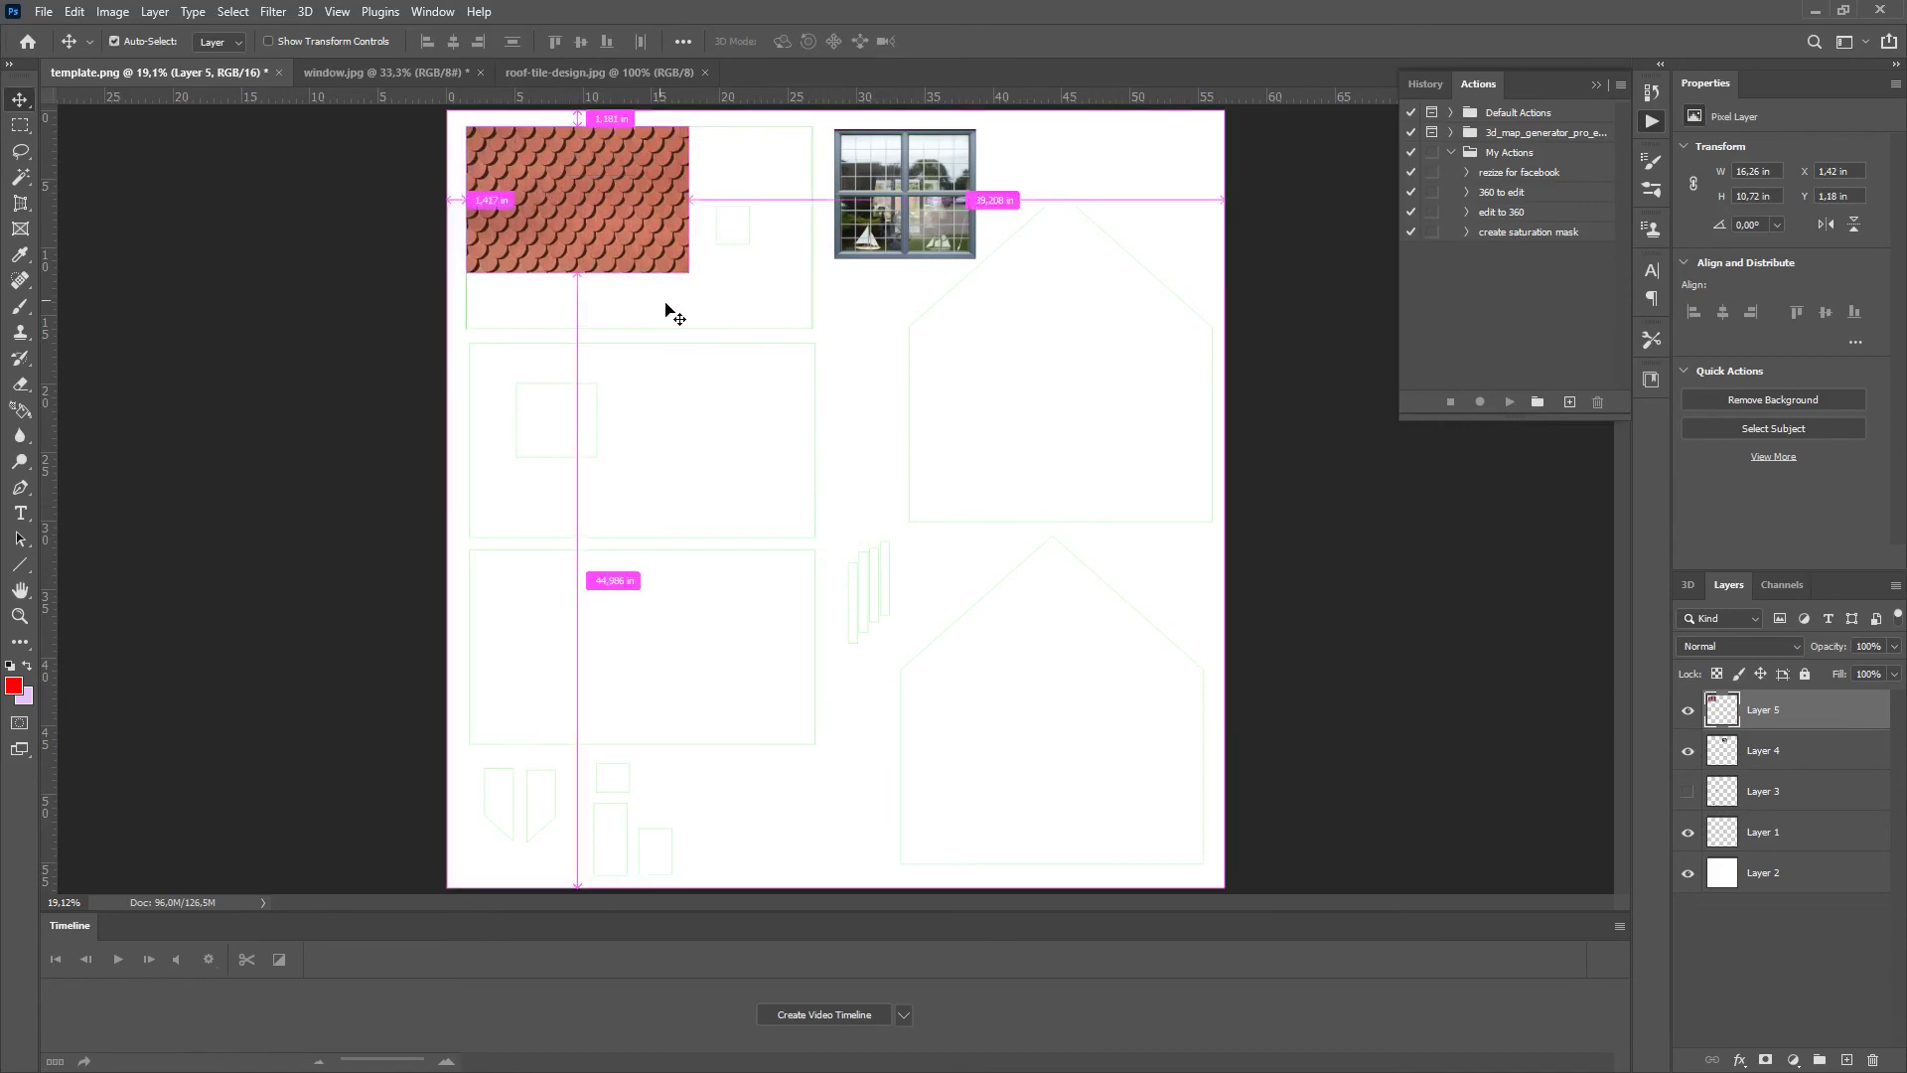
# Scale the roof tile layer to about 25,49 × 15,01 in and nudge it to X 1,25 and Y 1,1 in to cover the roof rectangle
pyautogui.hotkey('ctrl', 't')
pyautogui.moveTo(688, 272); pyautogui.dragTo(815, 331)
pyautogui.press('Return')
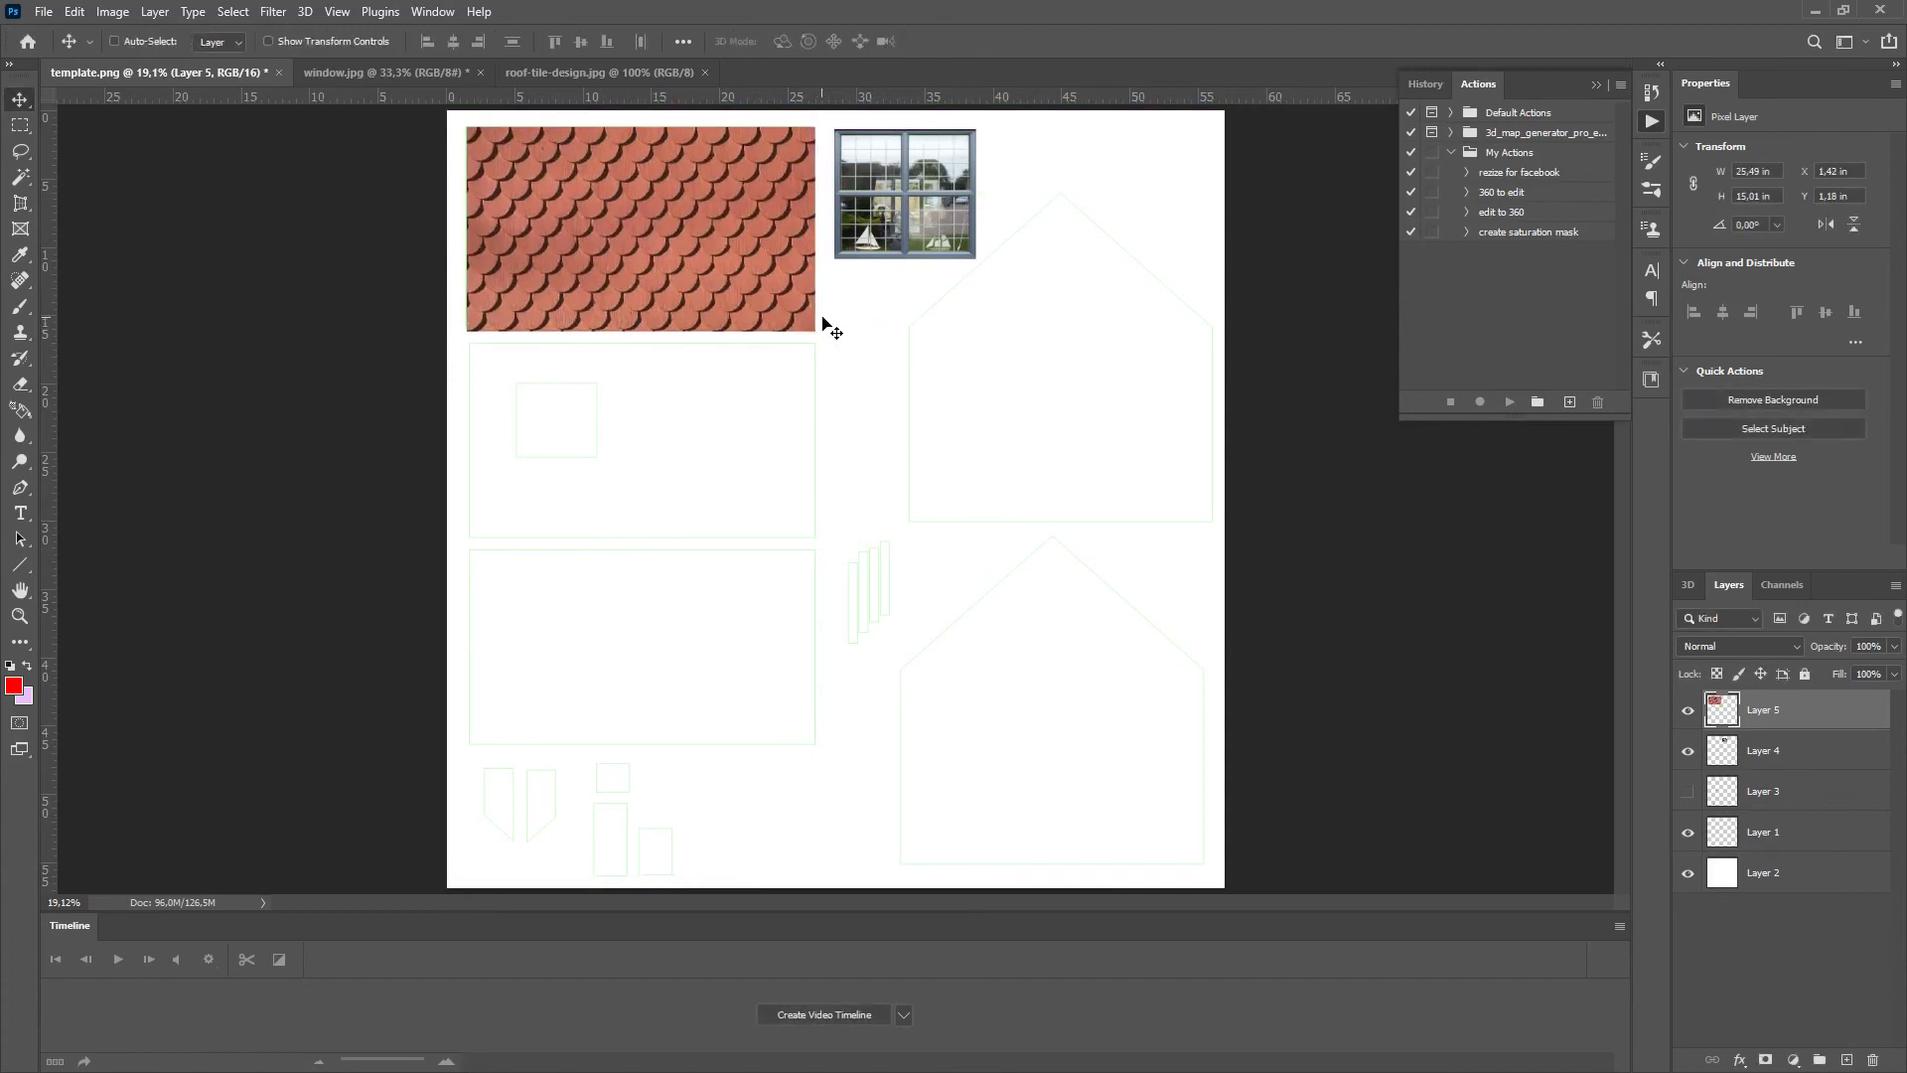
pyautogui.press('Left')
pyautogui.press('Left')
pyautogui.press('Up')
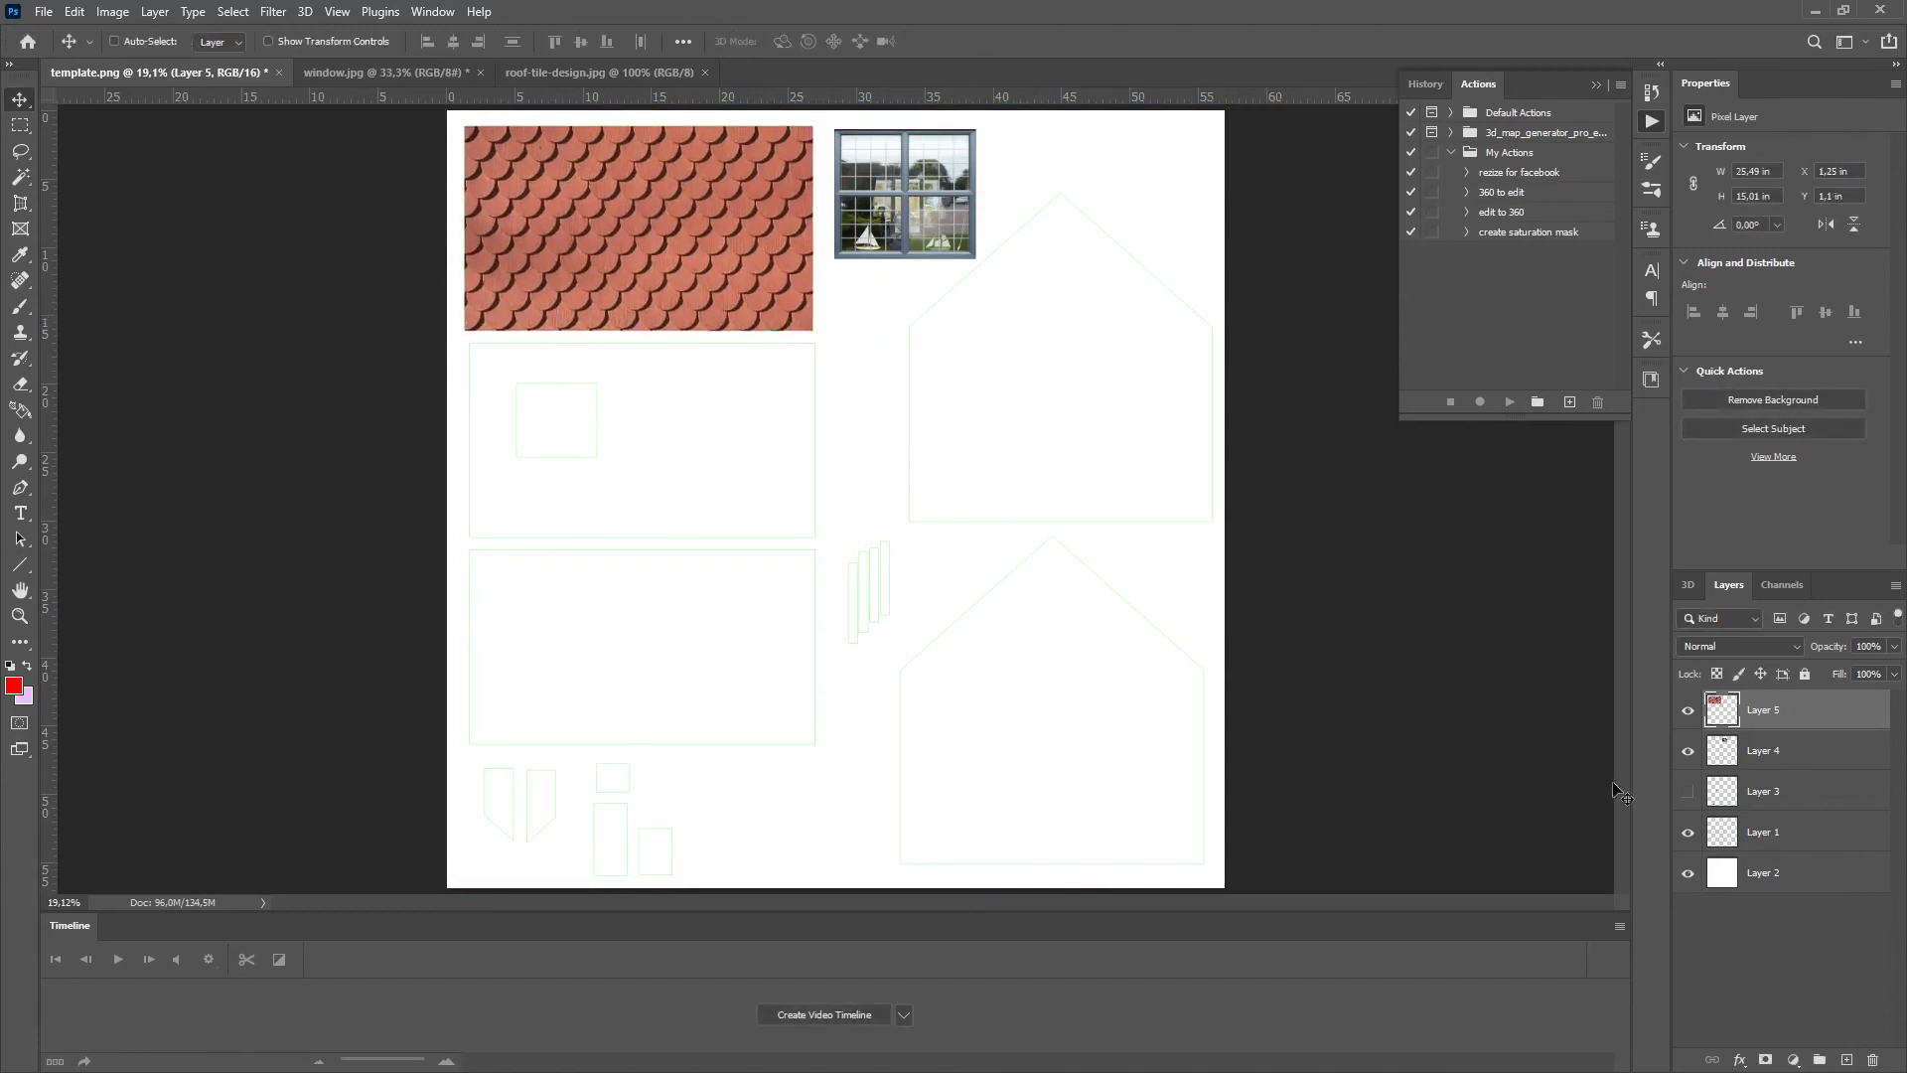
# Check the Layer 3 markings beside the placed roof tiles, and hide both Layer 3 and the Layer 1 outlines
pyautogui.click(1687, 793)
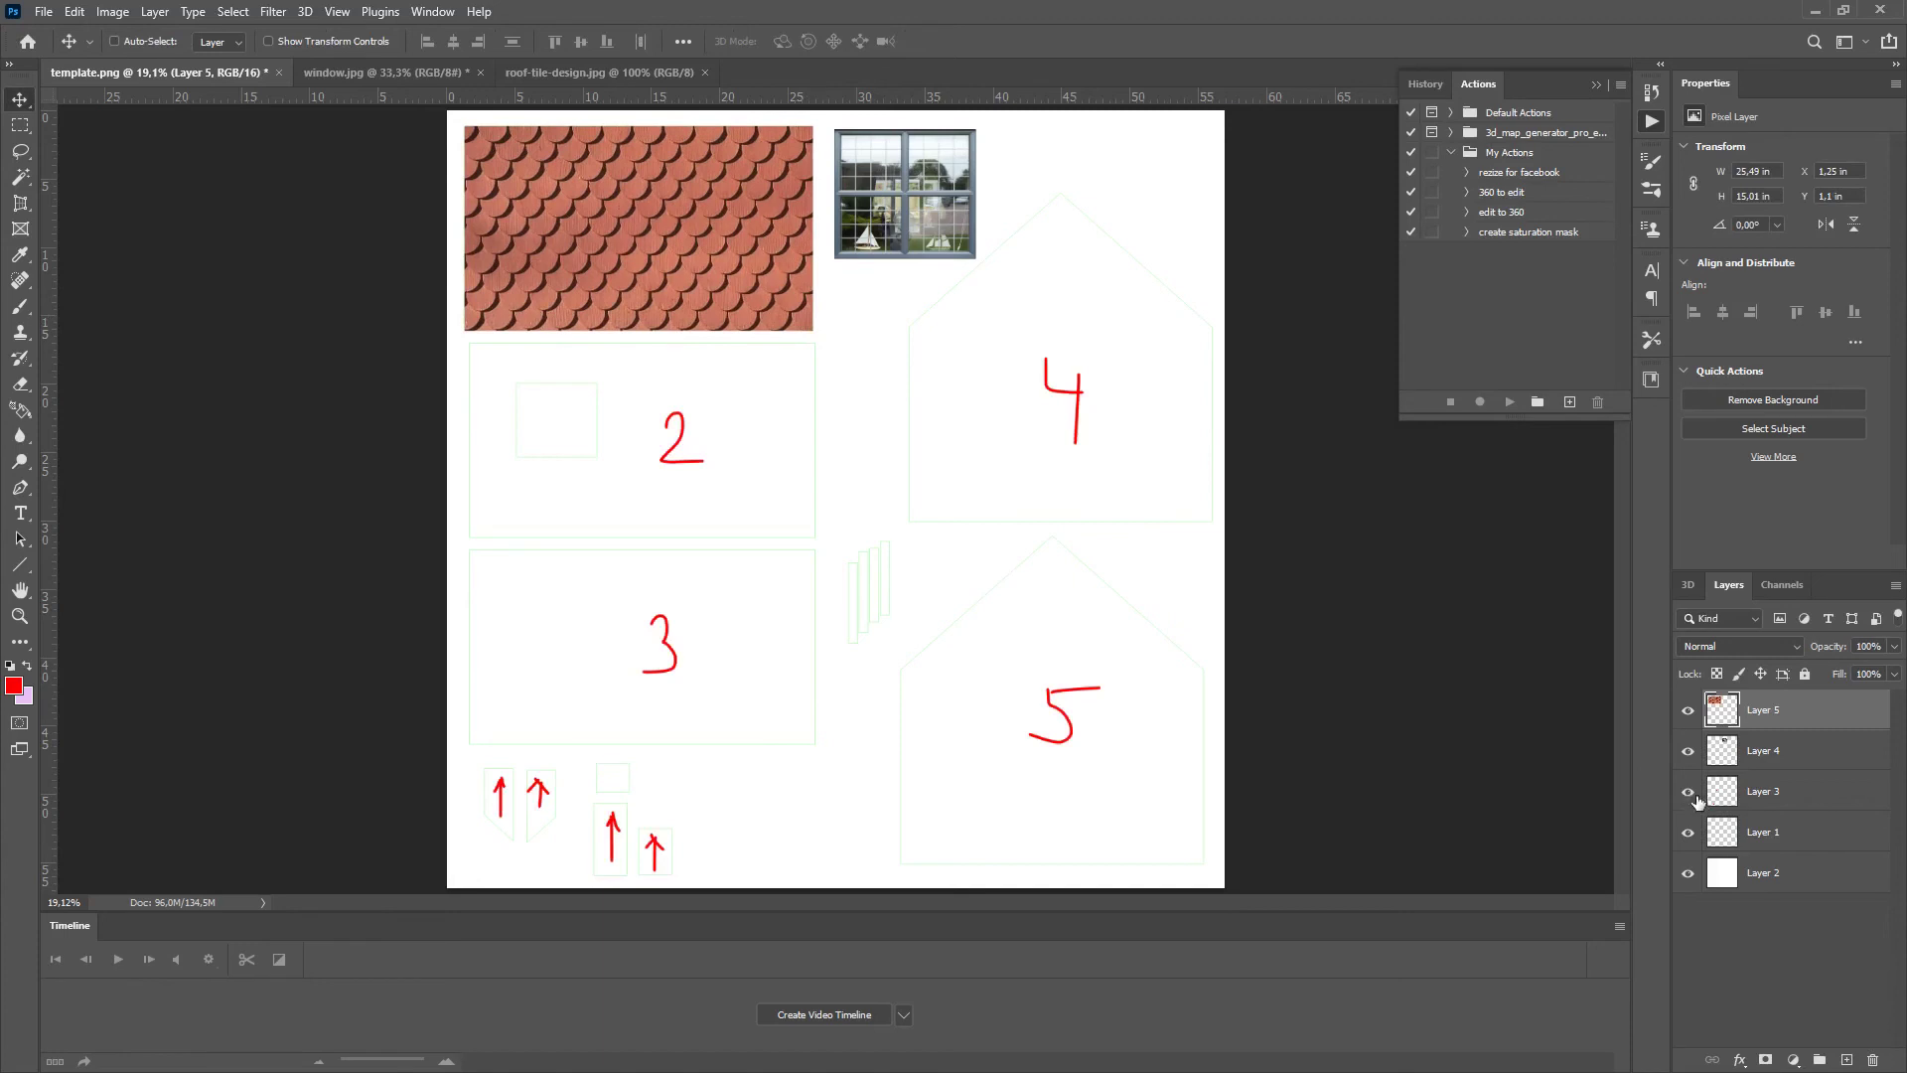
pyautogui.click(1689, 793)
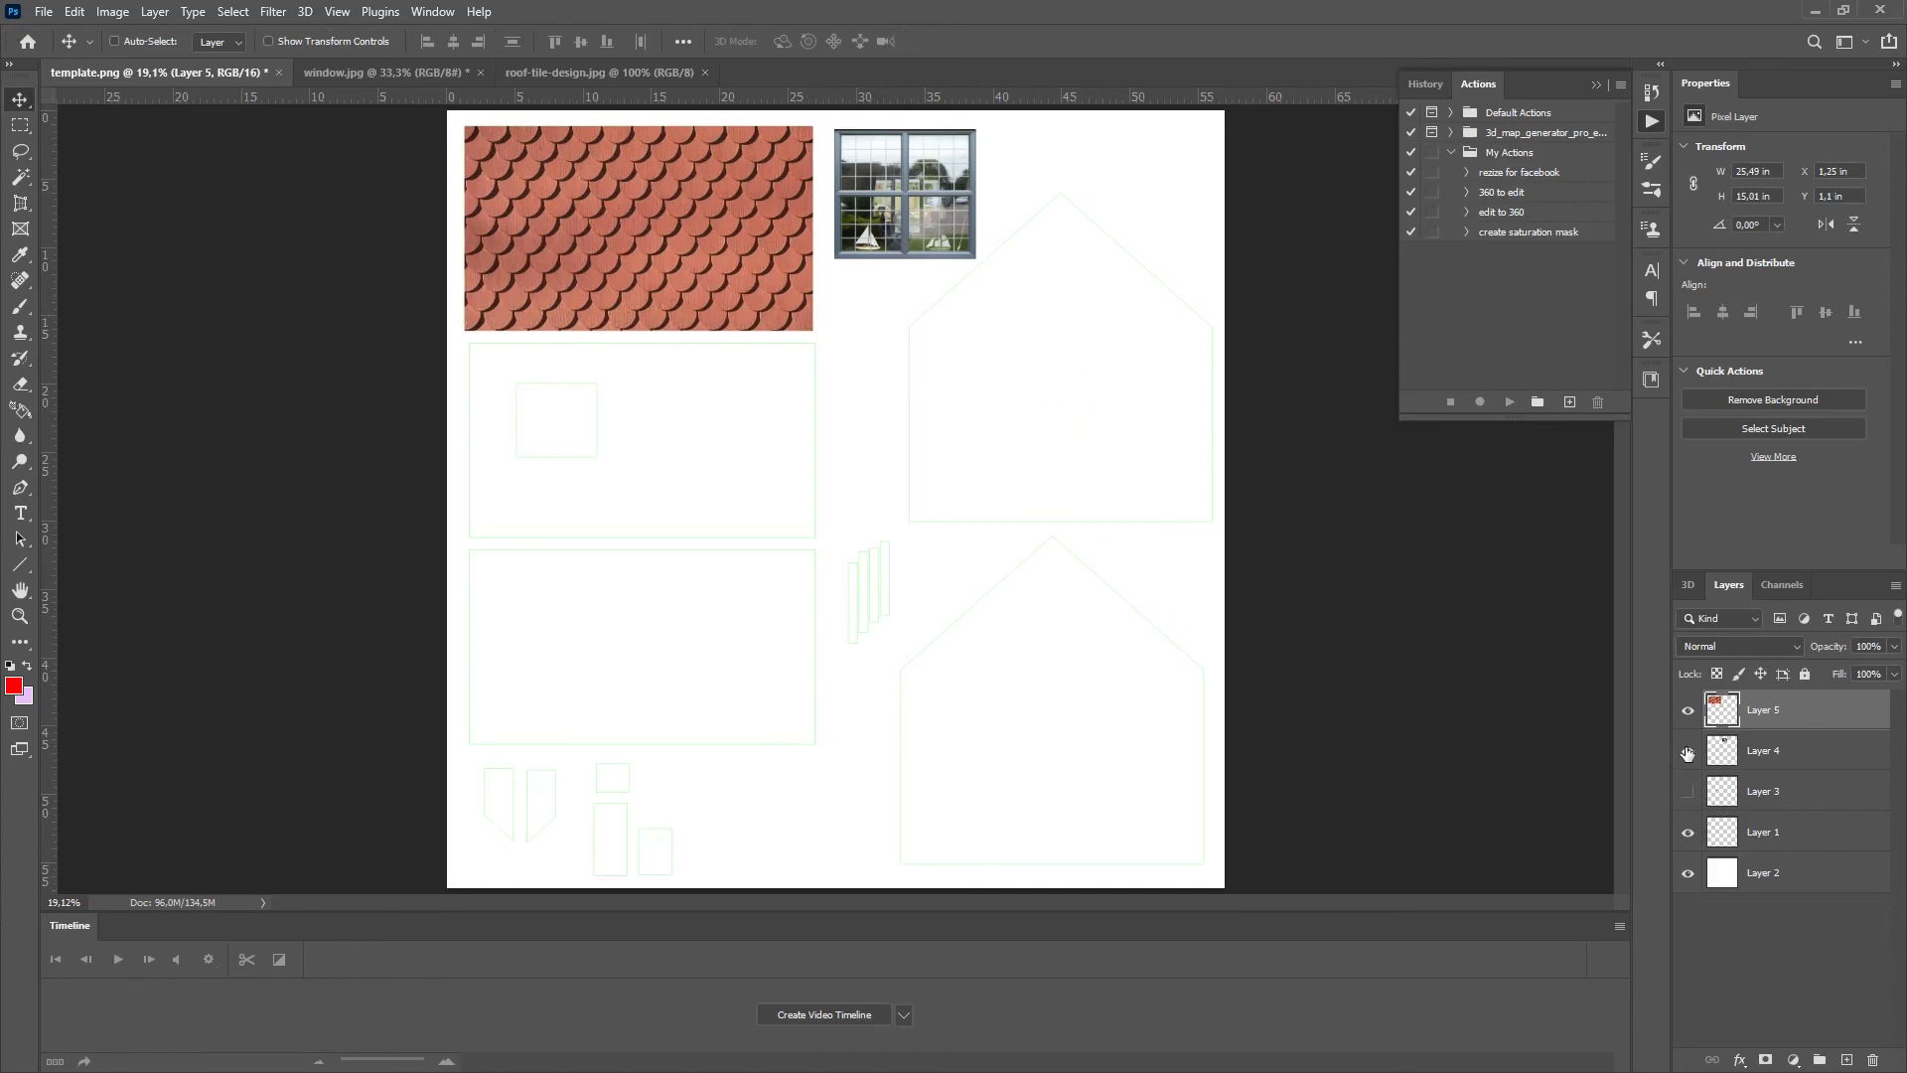
pyautogui.click(1688, 833)
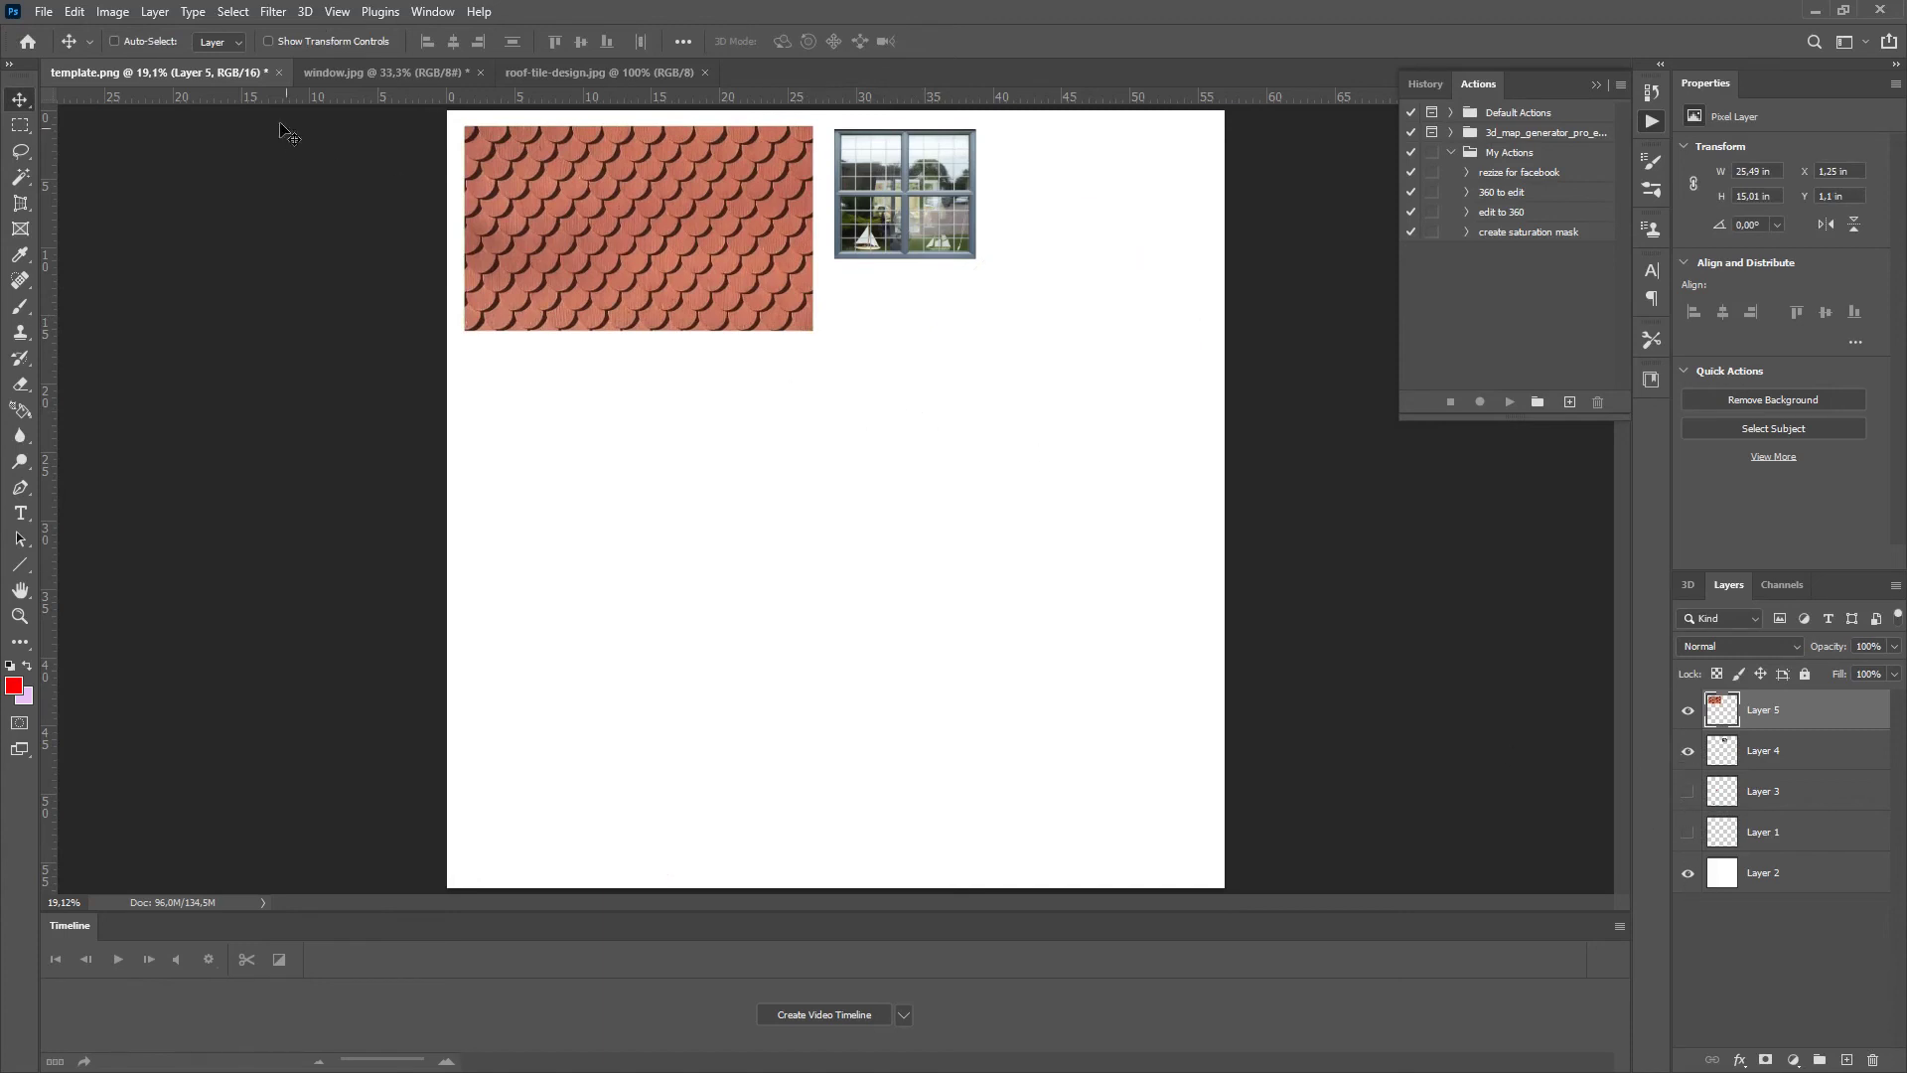
# Save a copy of the composed texture in PNG format over the existing texture.png, accepting the replacement and the PNG options
pyautogui.click(40, 12)
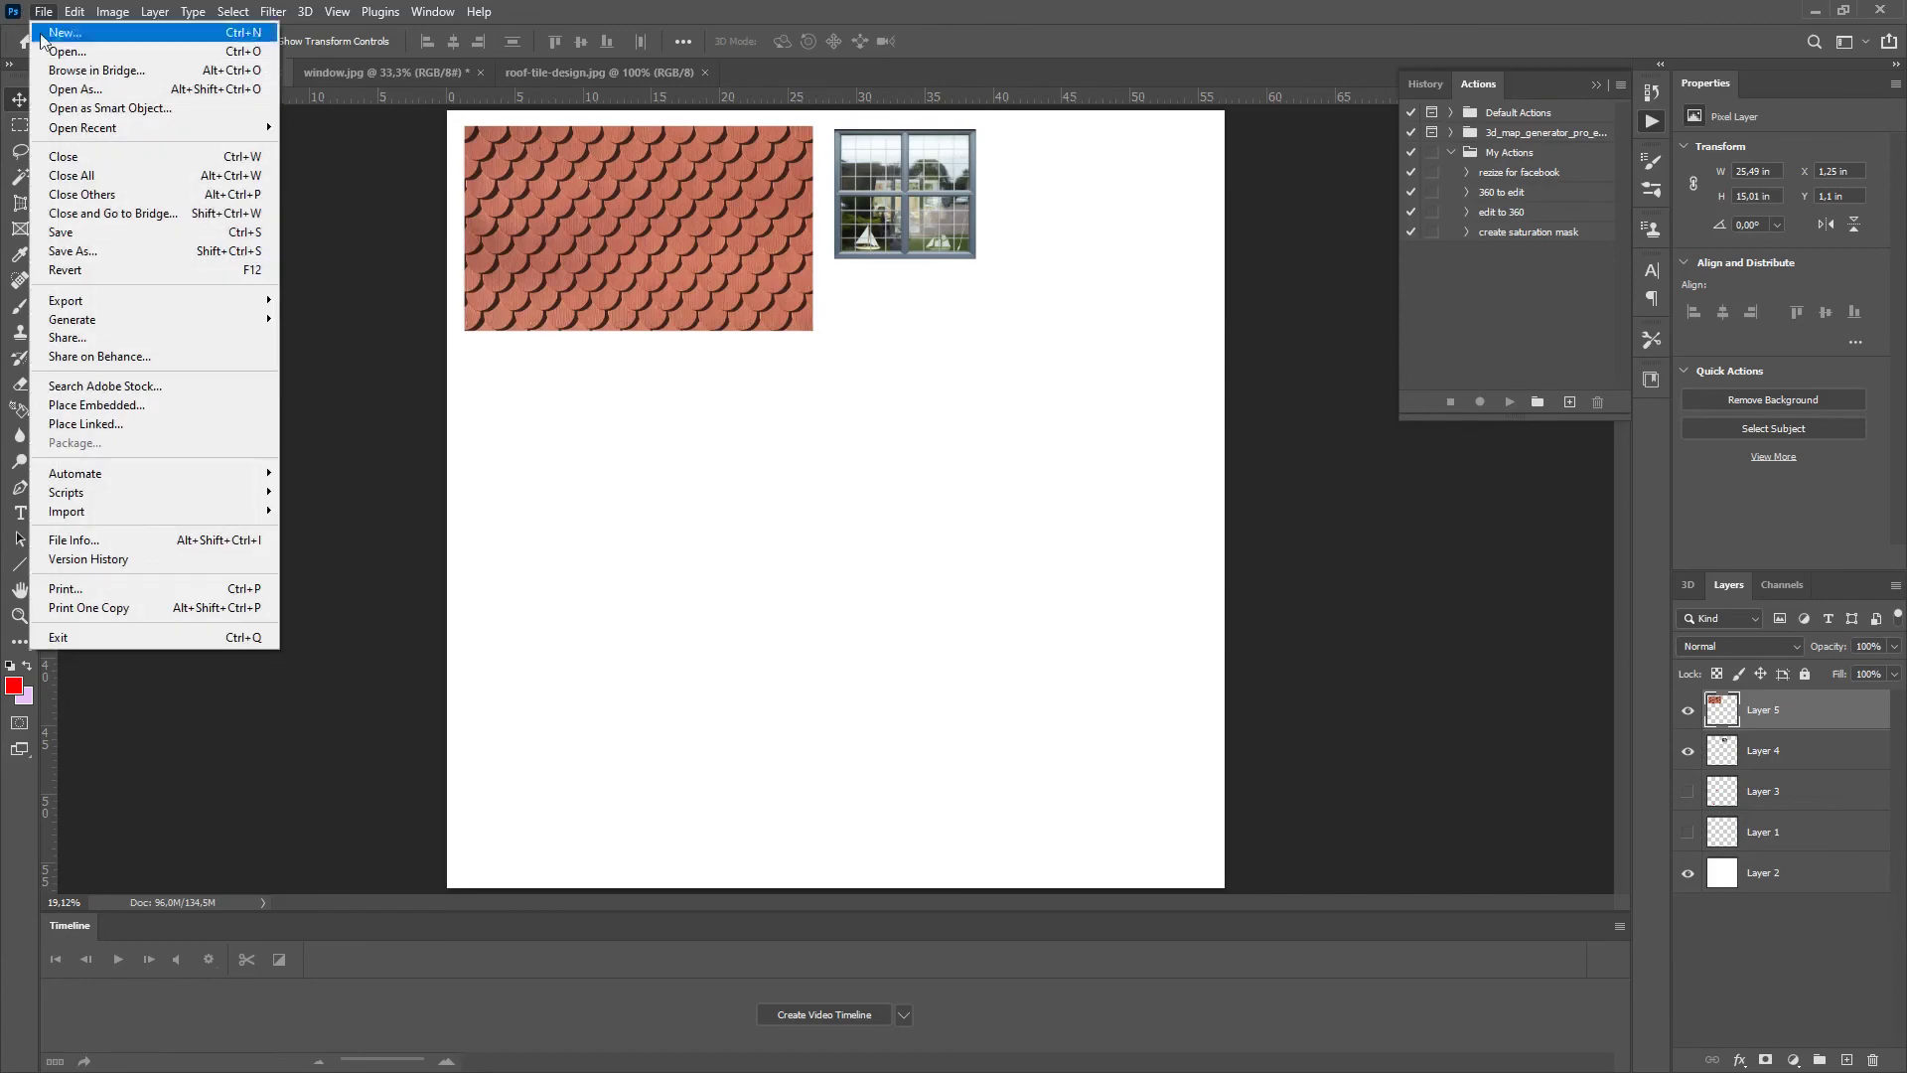
pyautogui.click(67, 252)
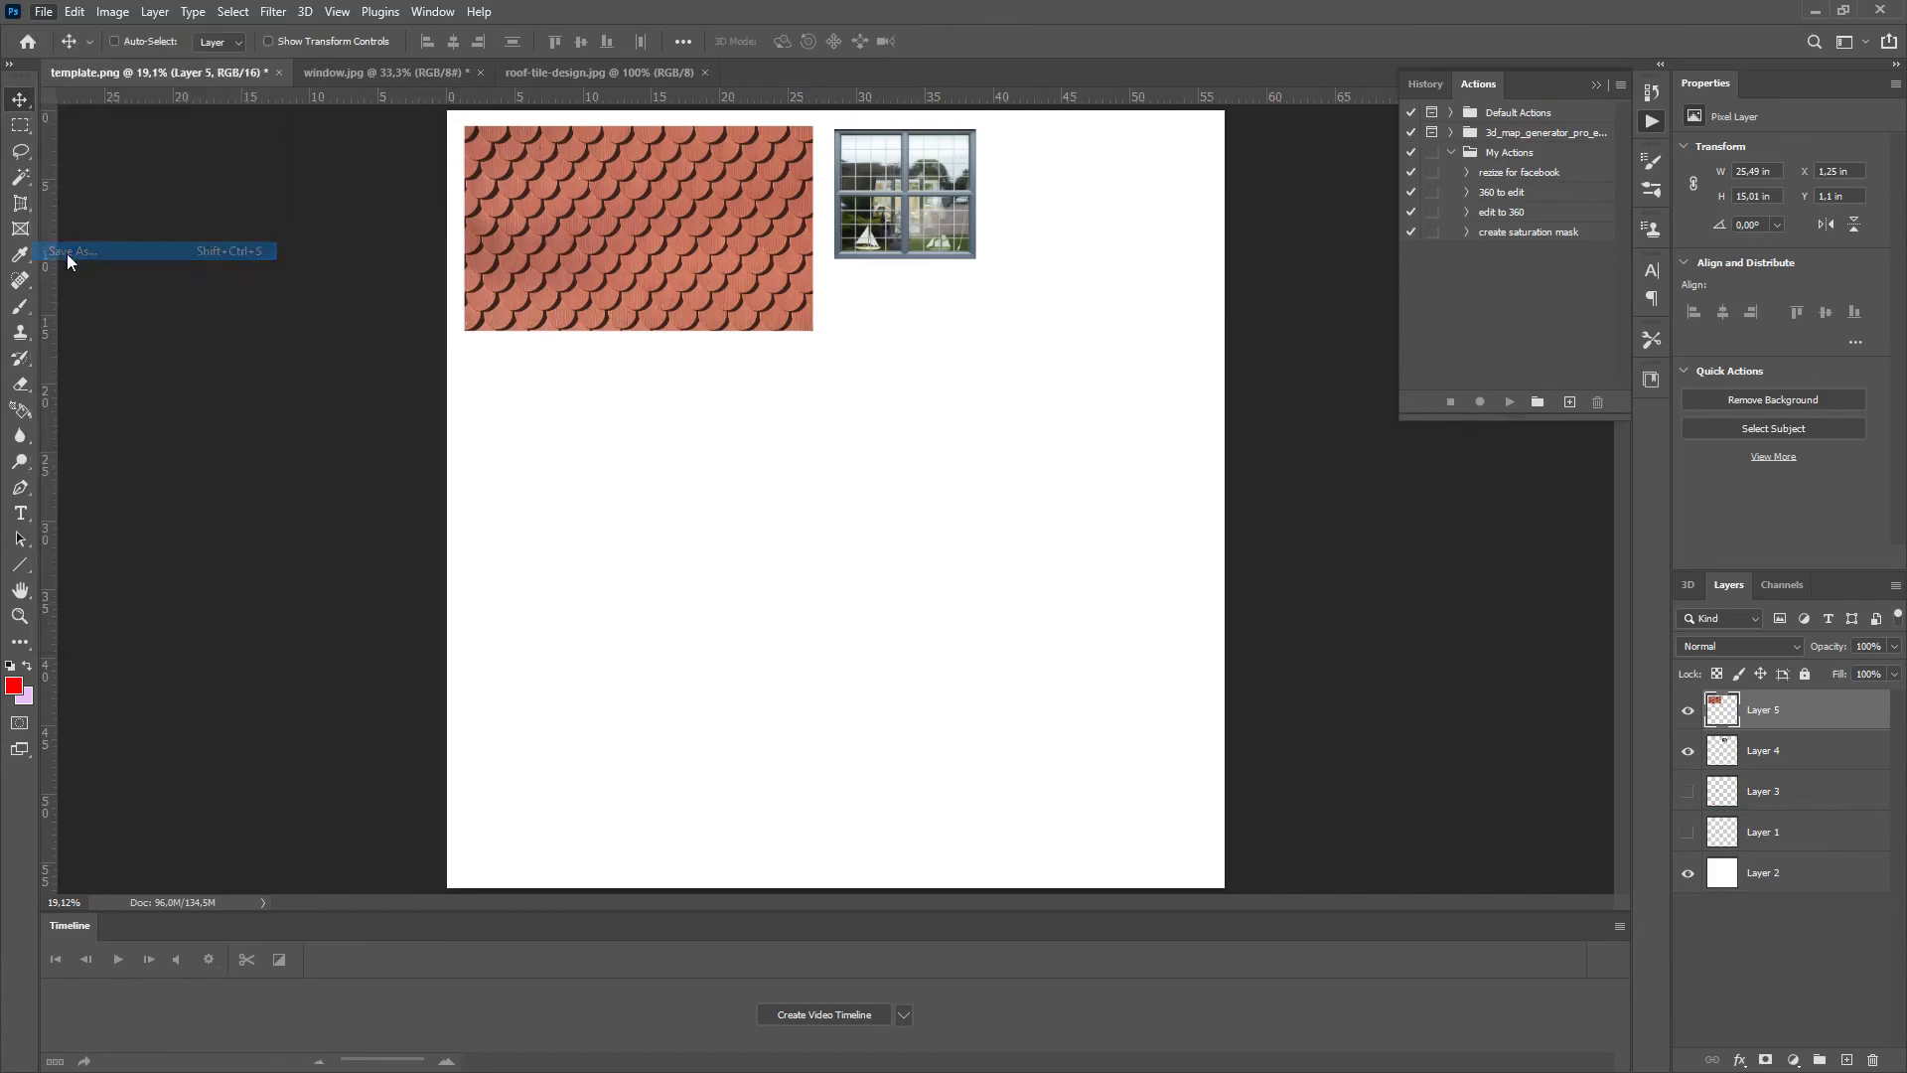
pyautogui.click(194, 801)
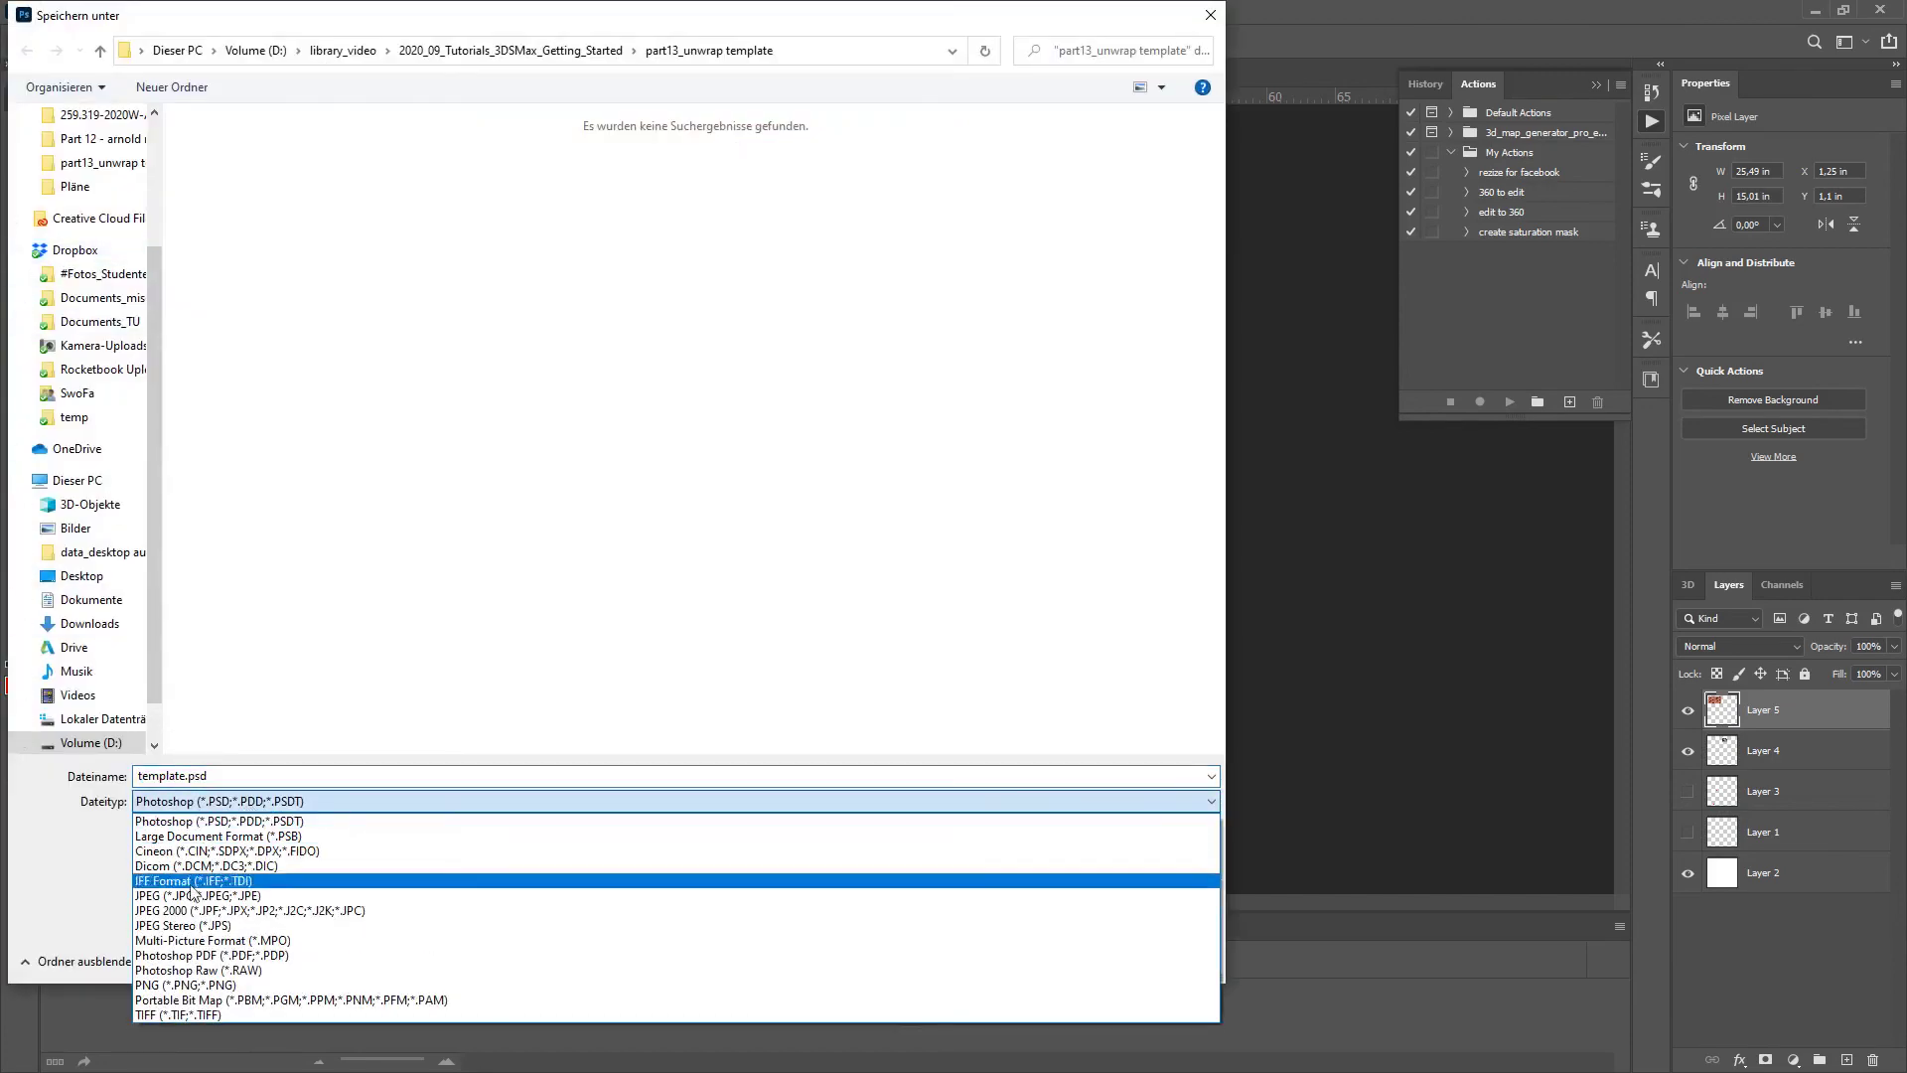
pyautogui.click(159, 984)
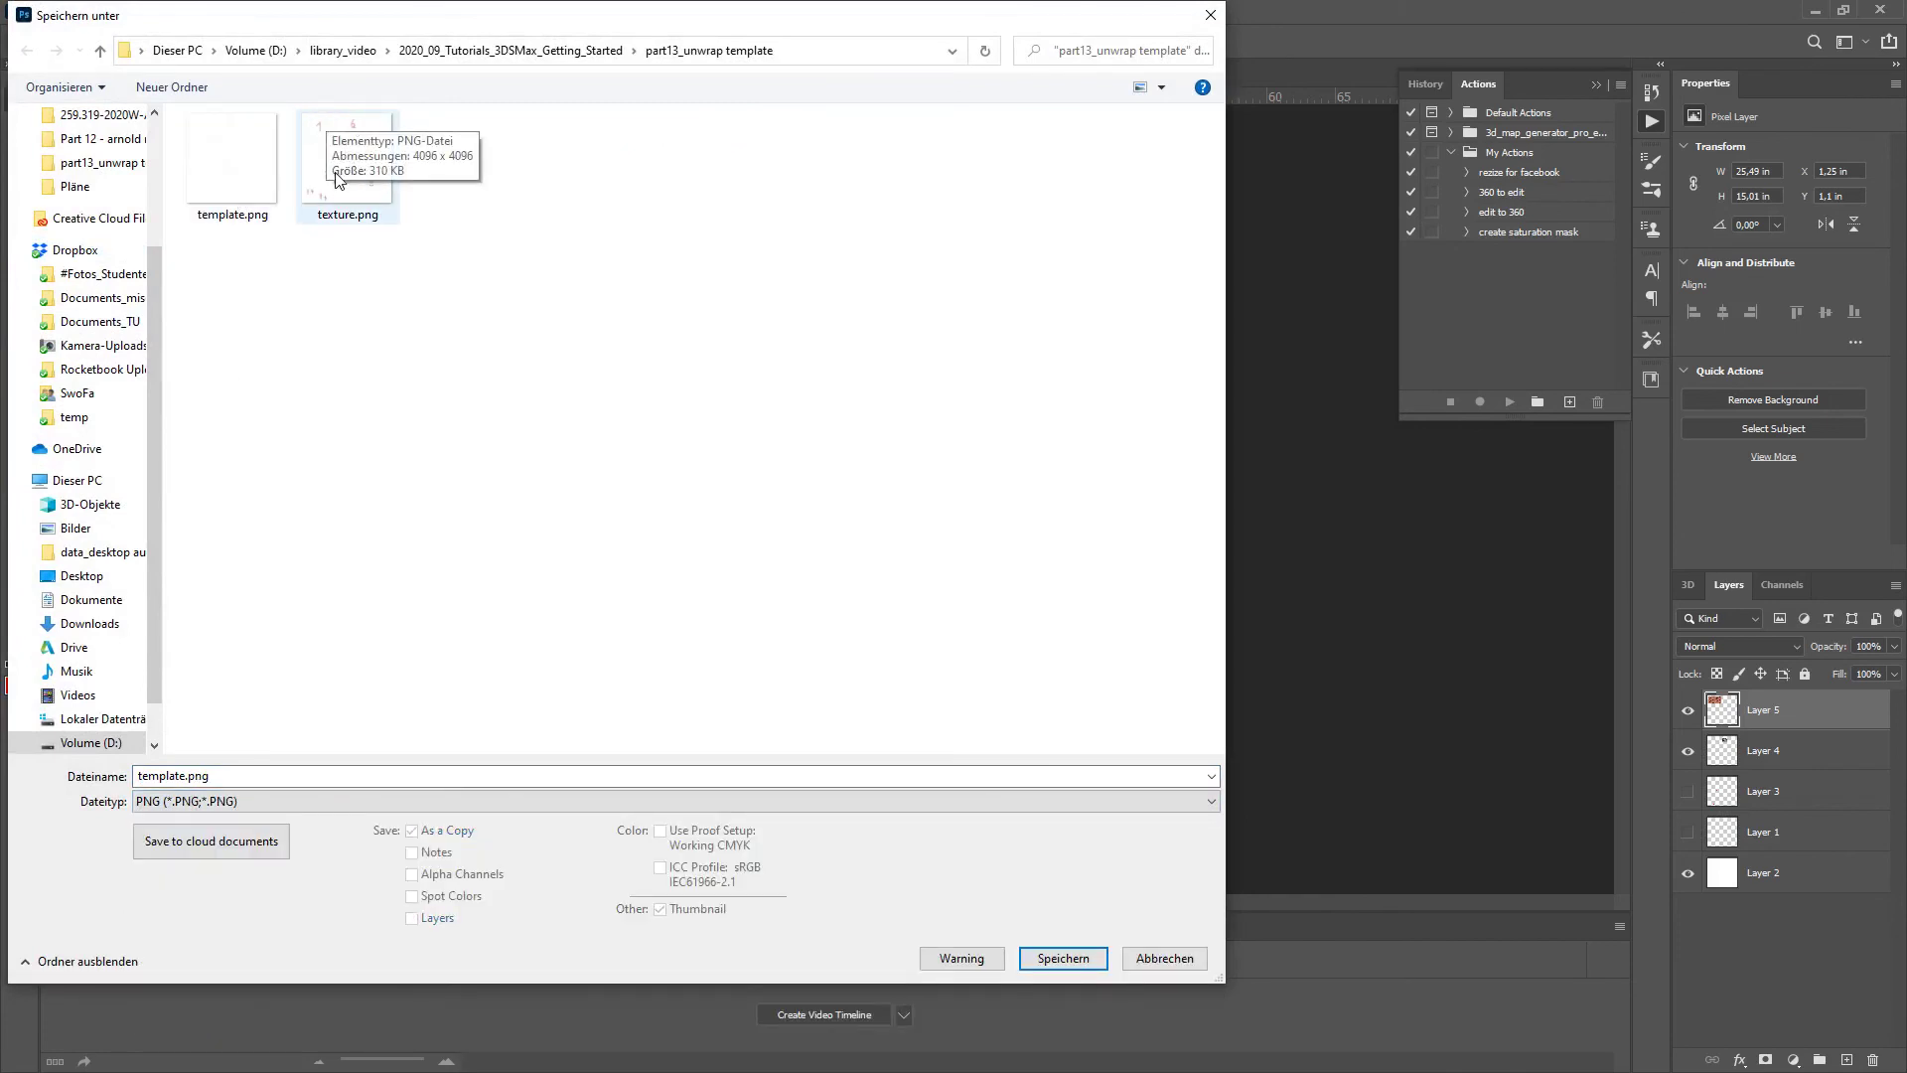
pyautogui.click(1063, 957)
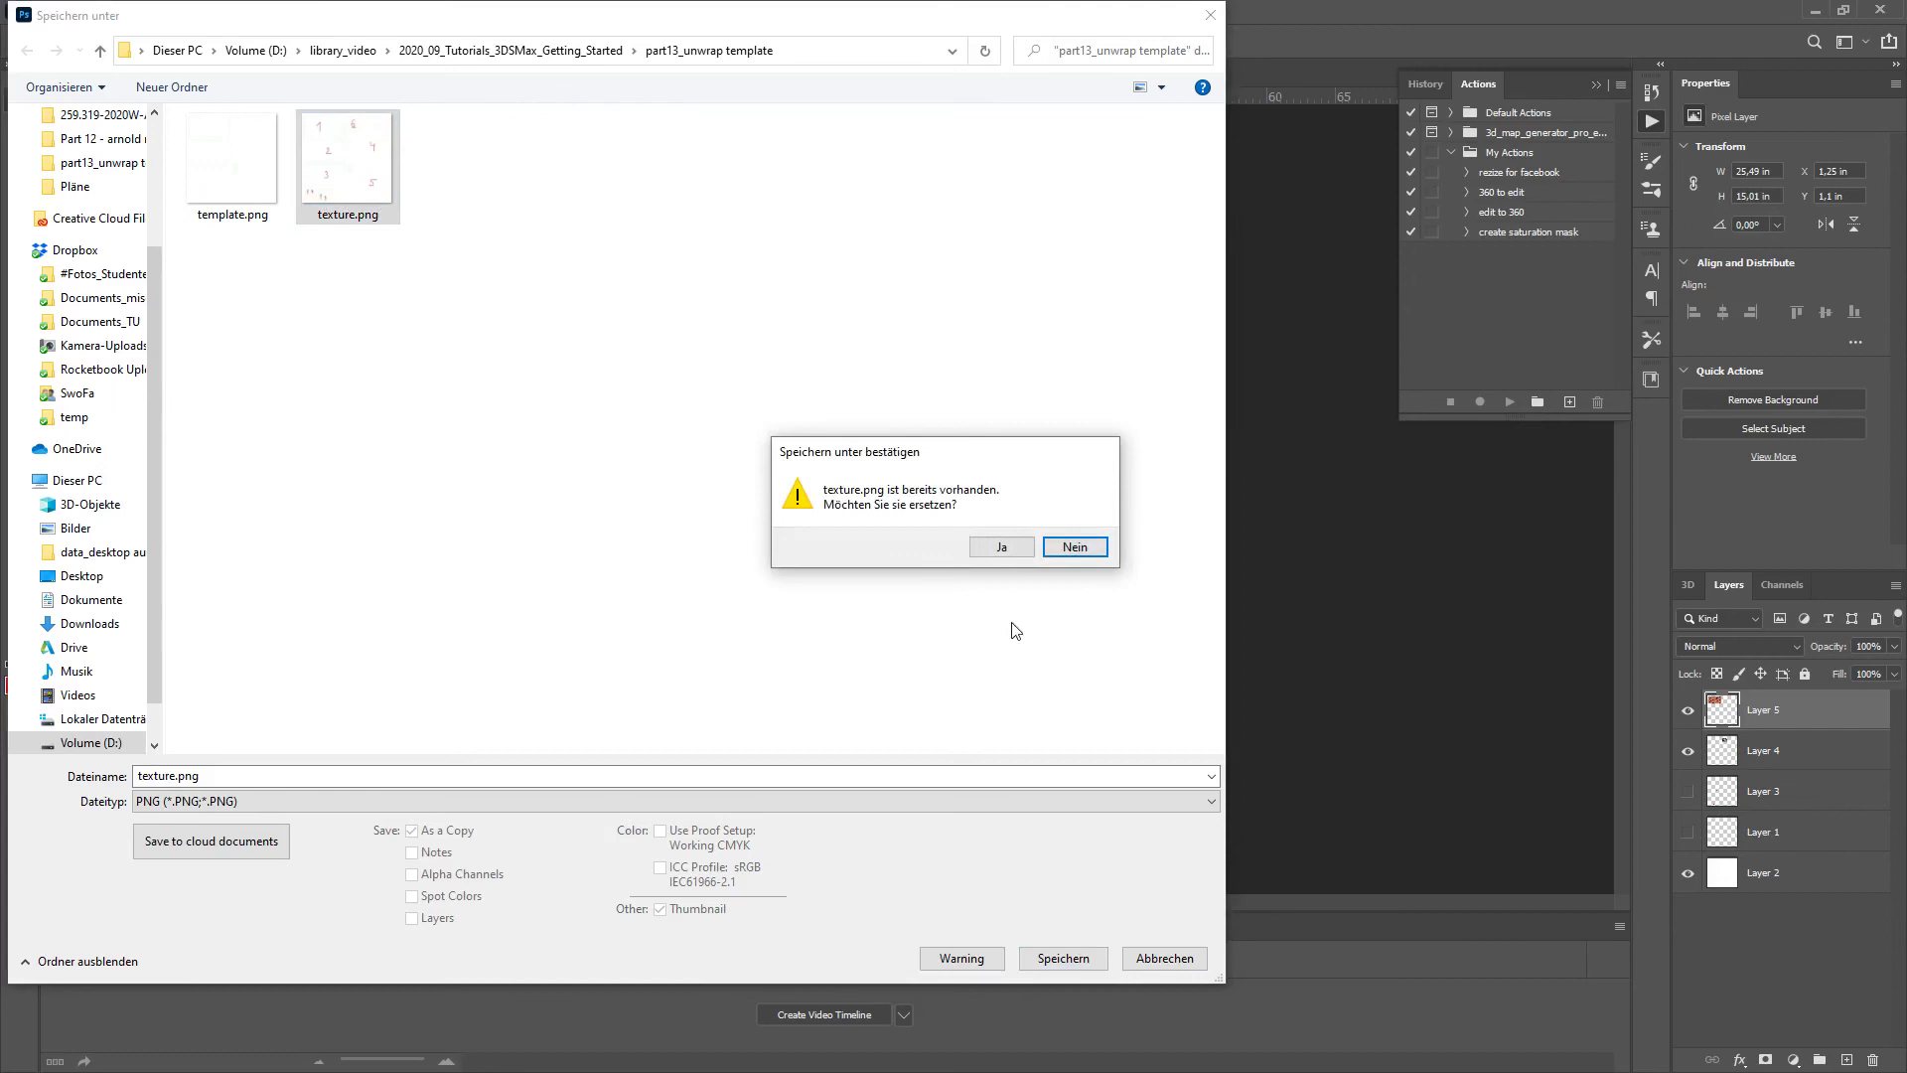
pyautogui.click(998, 552)
pyautogui.click(617, 244)
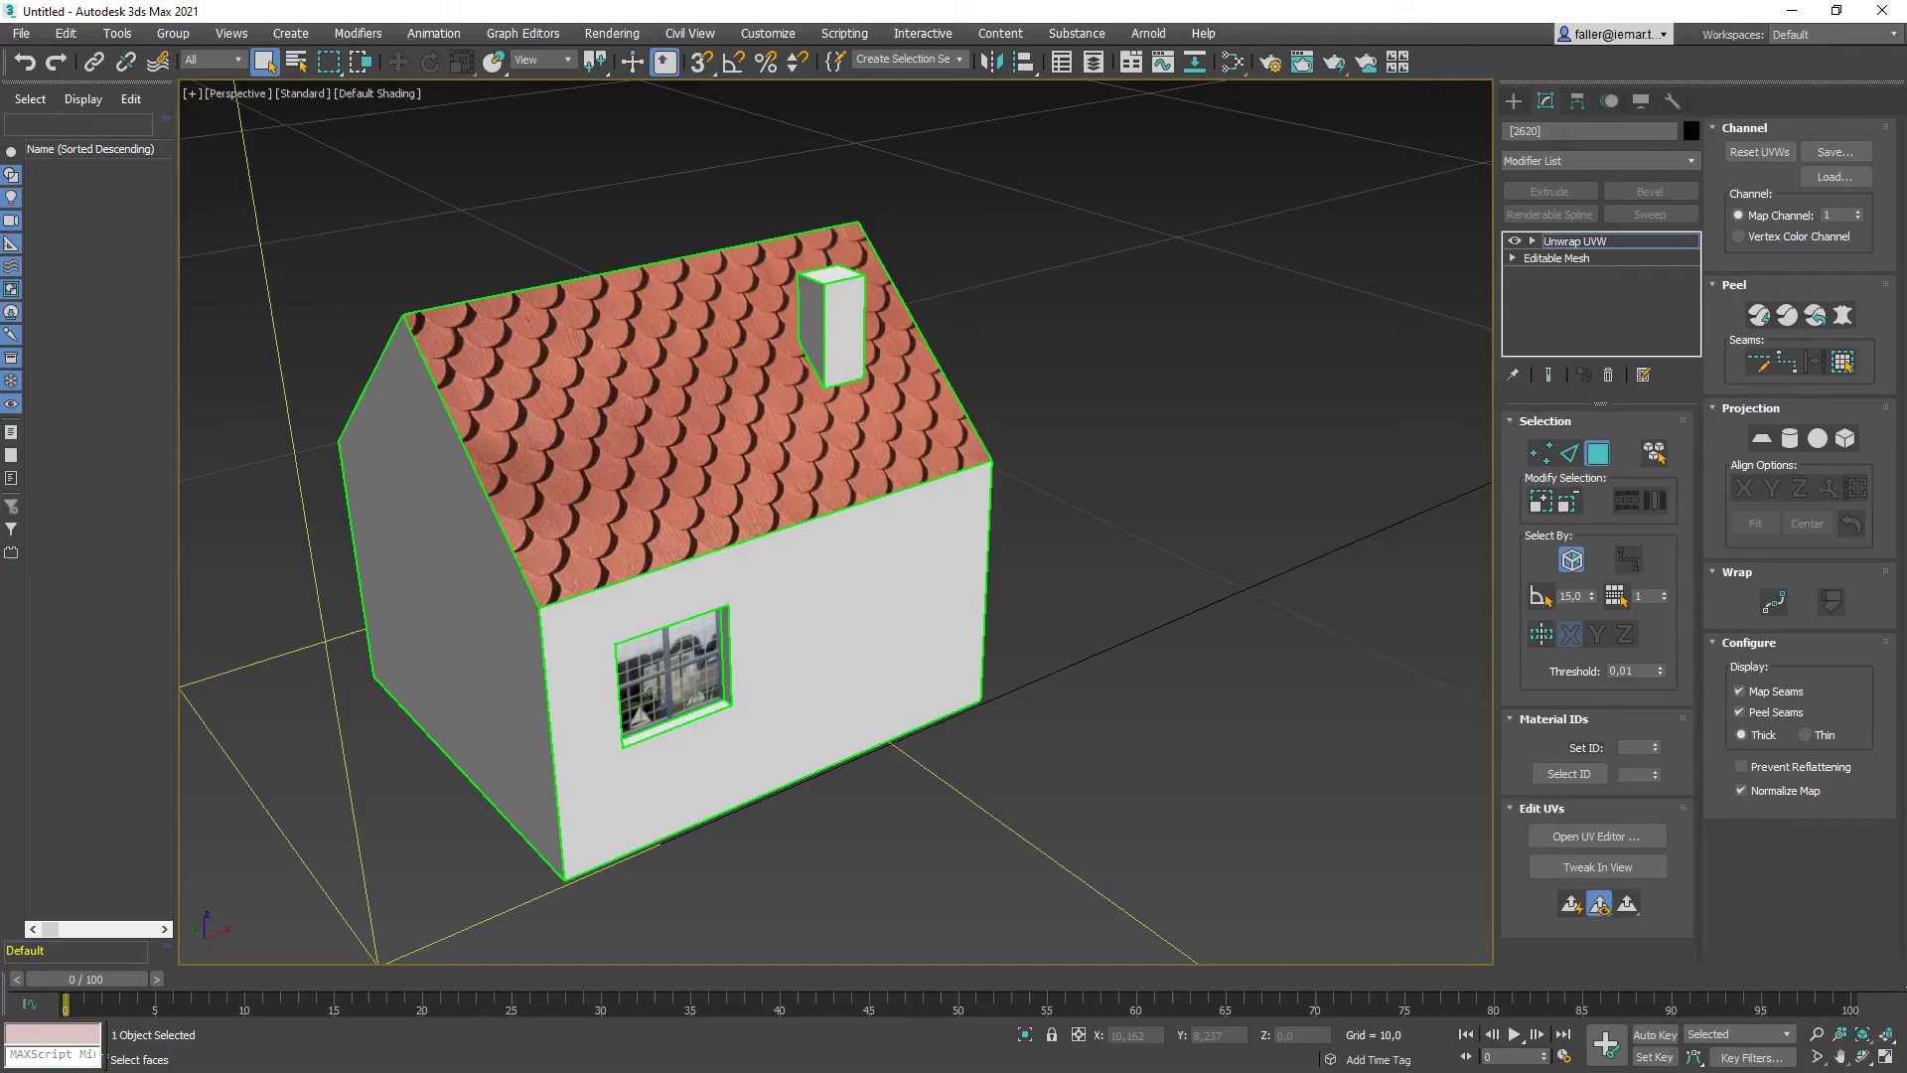
# In 3ds Max, examine how the updated texture fits the house's roof slope and window, both close up and as a whole
pyautogui.moveTo(907, 630)
pyautogui.keyDown('alt'); pyautogui.mouseDown(button='middle')
pyautogui.moveTo(1004, 570)
pyautogui.moveTo(715, 681)
pyautogui.moveTo(574, 615)
pyautogui.moveTo(749, 642)
pyautogui.moveTo(927, 638)
pyautogui.moveTo(910, 633)
pyautogui.mouseUp(button='middle'); pyautogui.keyUp('alt')
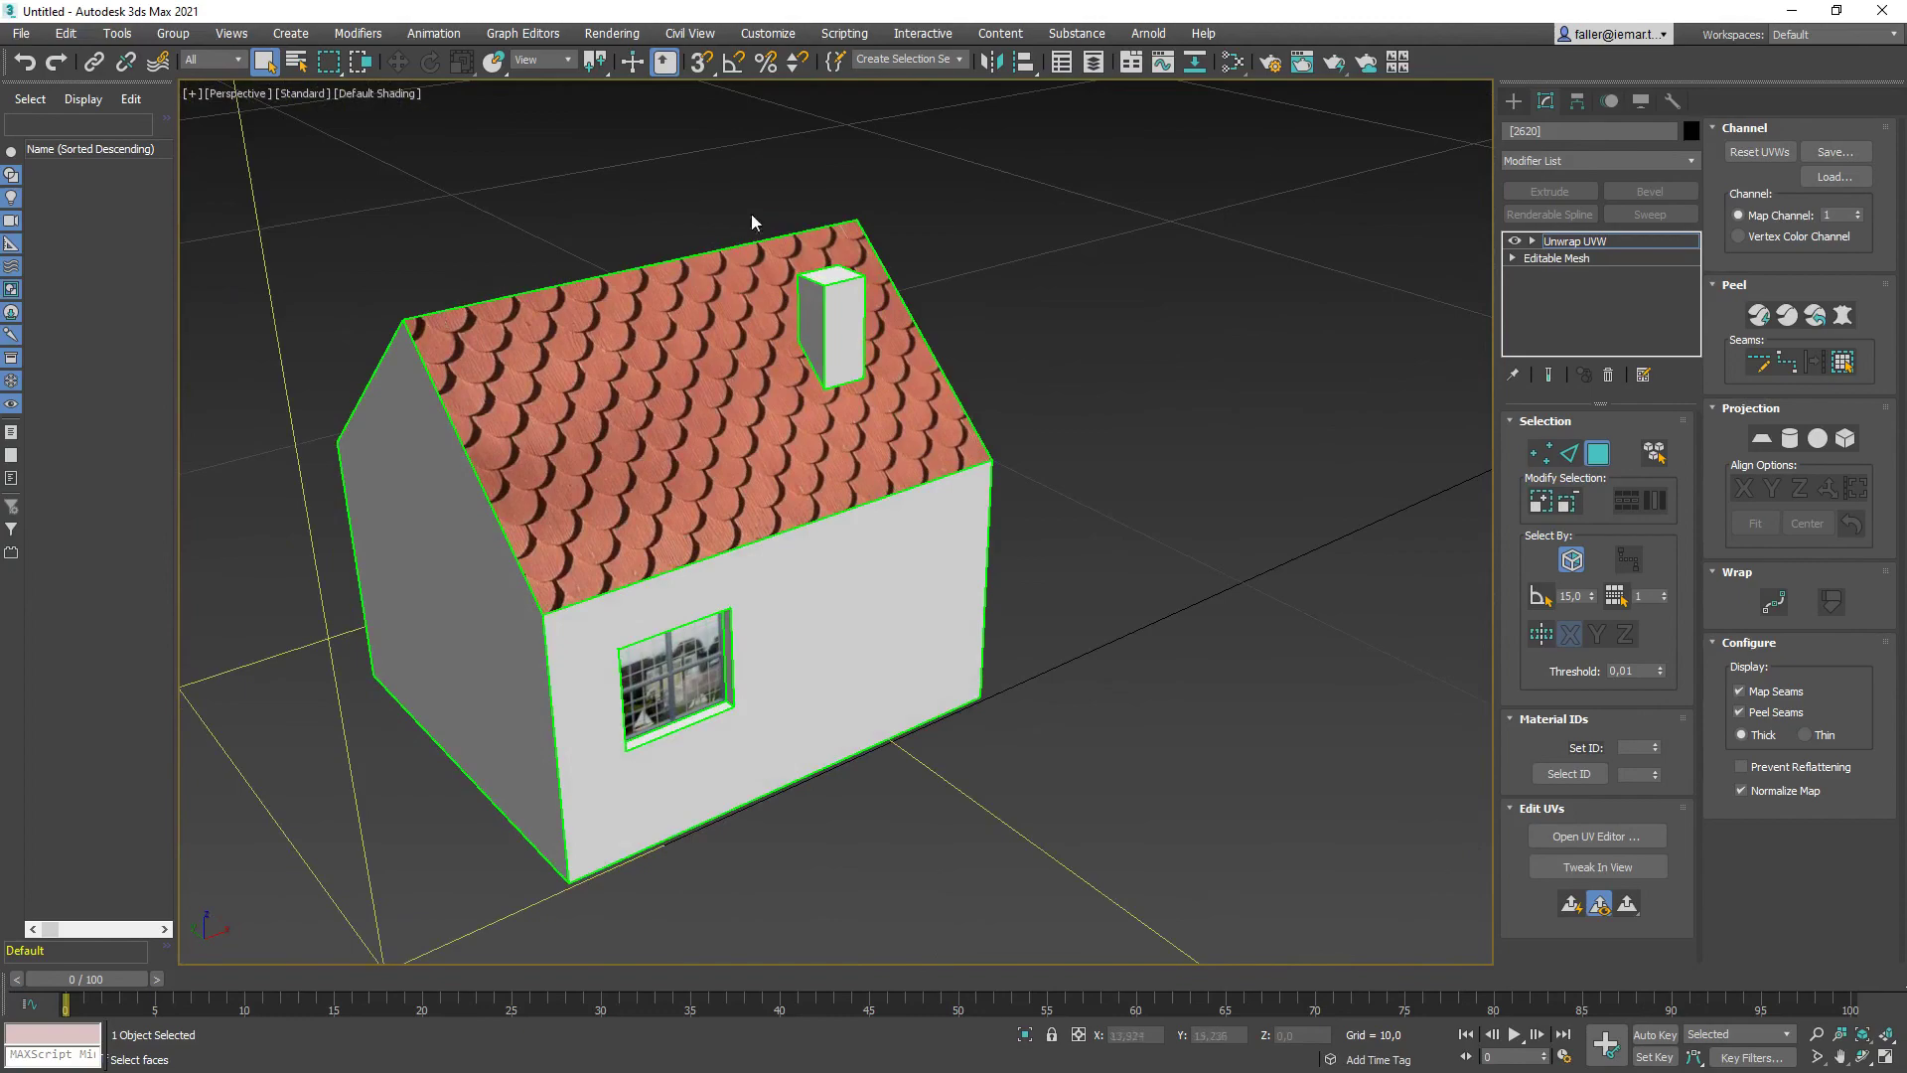
pyautogui.keyDown('alt'); pyautogui.moveTo(925, 587); pyautogui.dragTo(555, 574, button='middle'); pyautogui.keyUp('alt')
pyautogui.scroll(4, 484, 584)
pyautogui.scroll(-2, 505, 614)
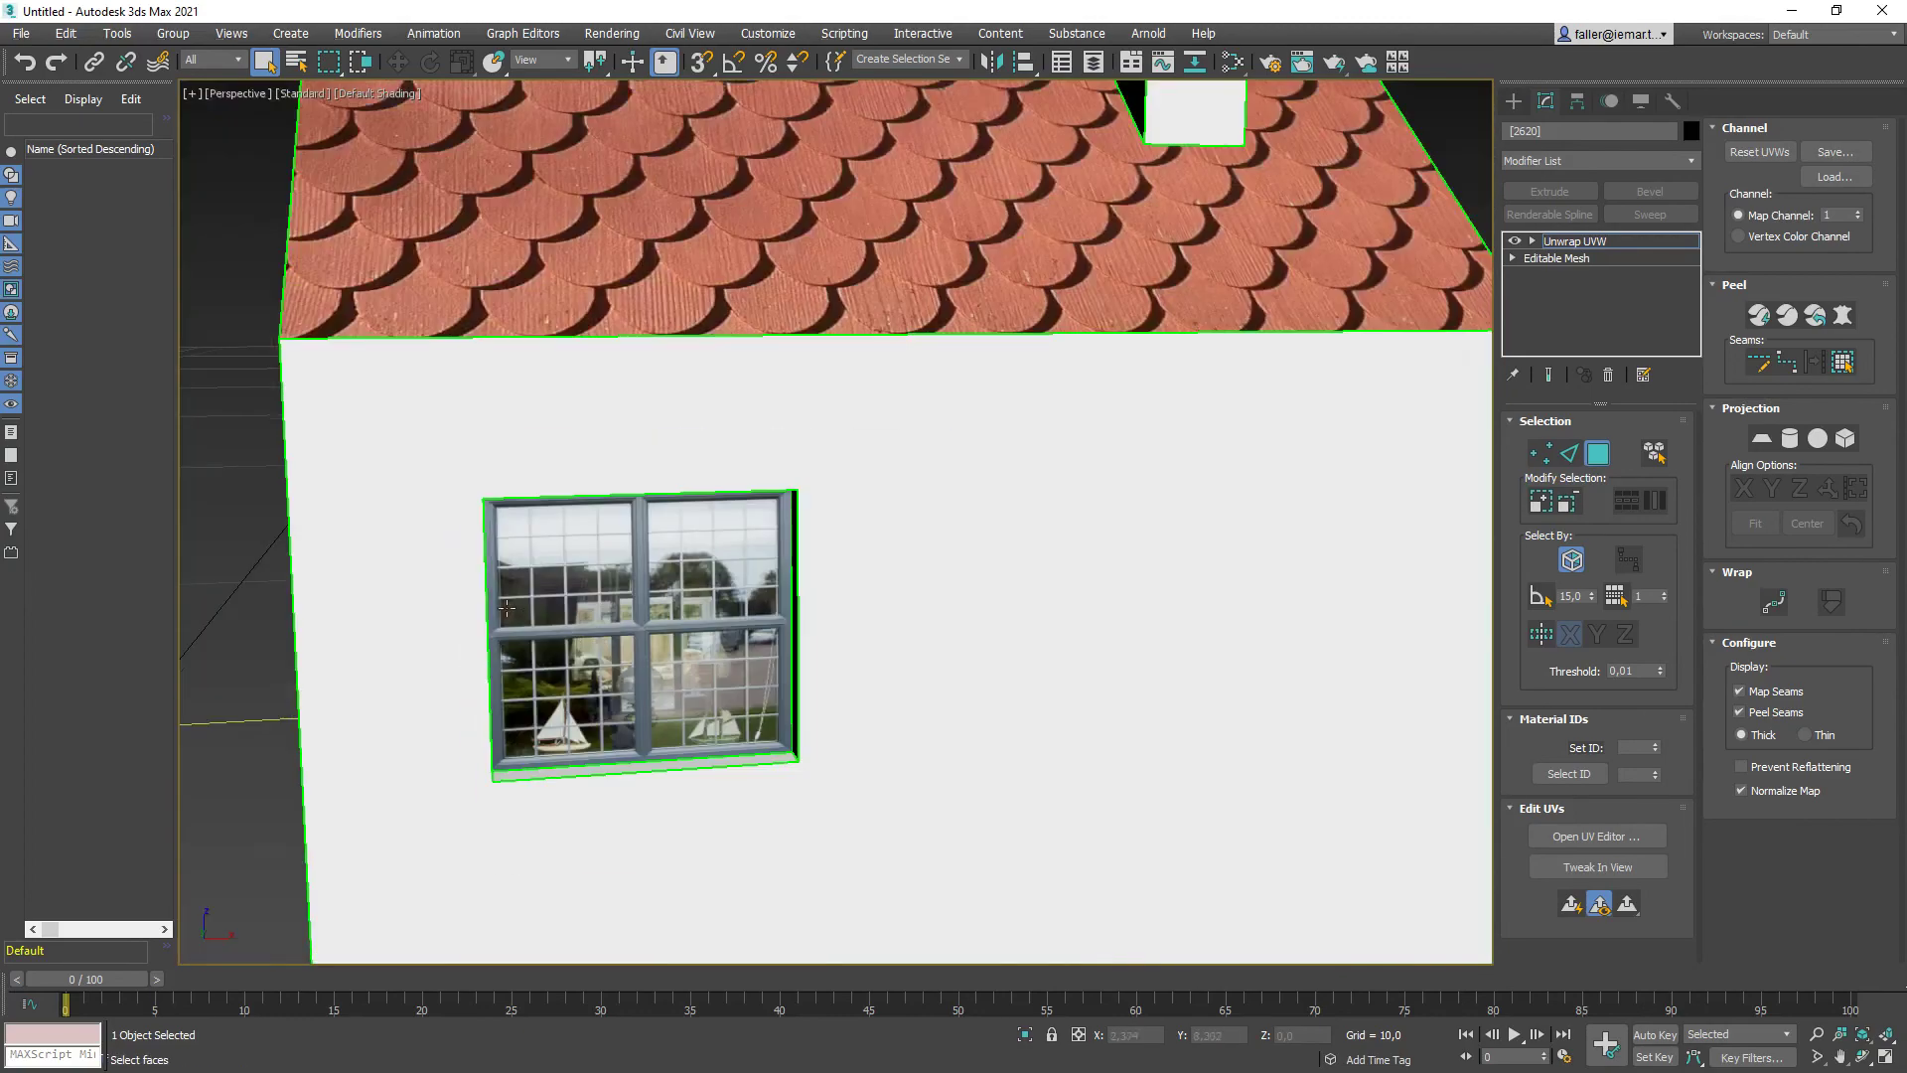
pyautogui.keyDown('alt'); pyautogui.moveTo(633, 656); pyautogui.dragTo(625, 492, button='middle'); pyautogui.keyUp('alt')
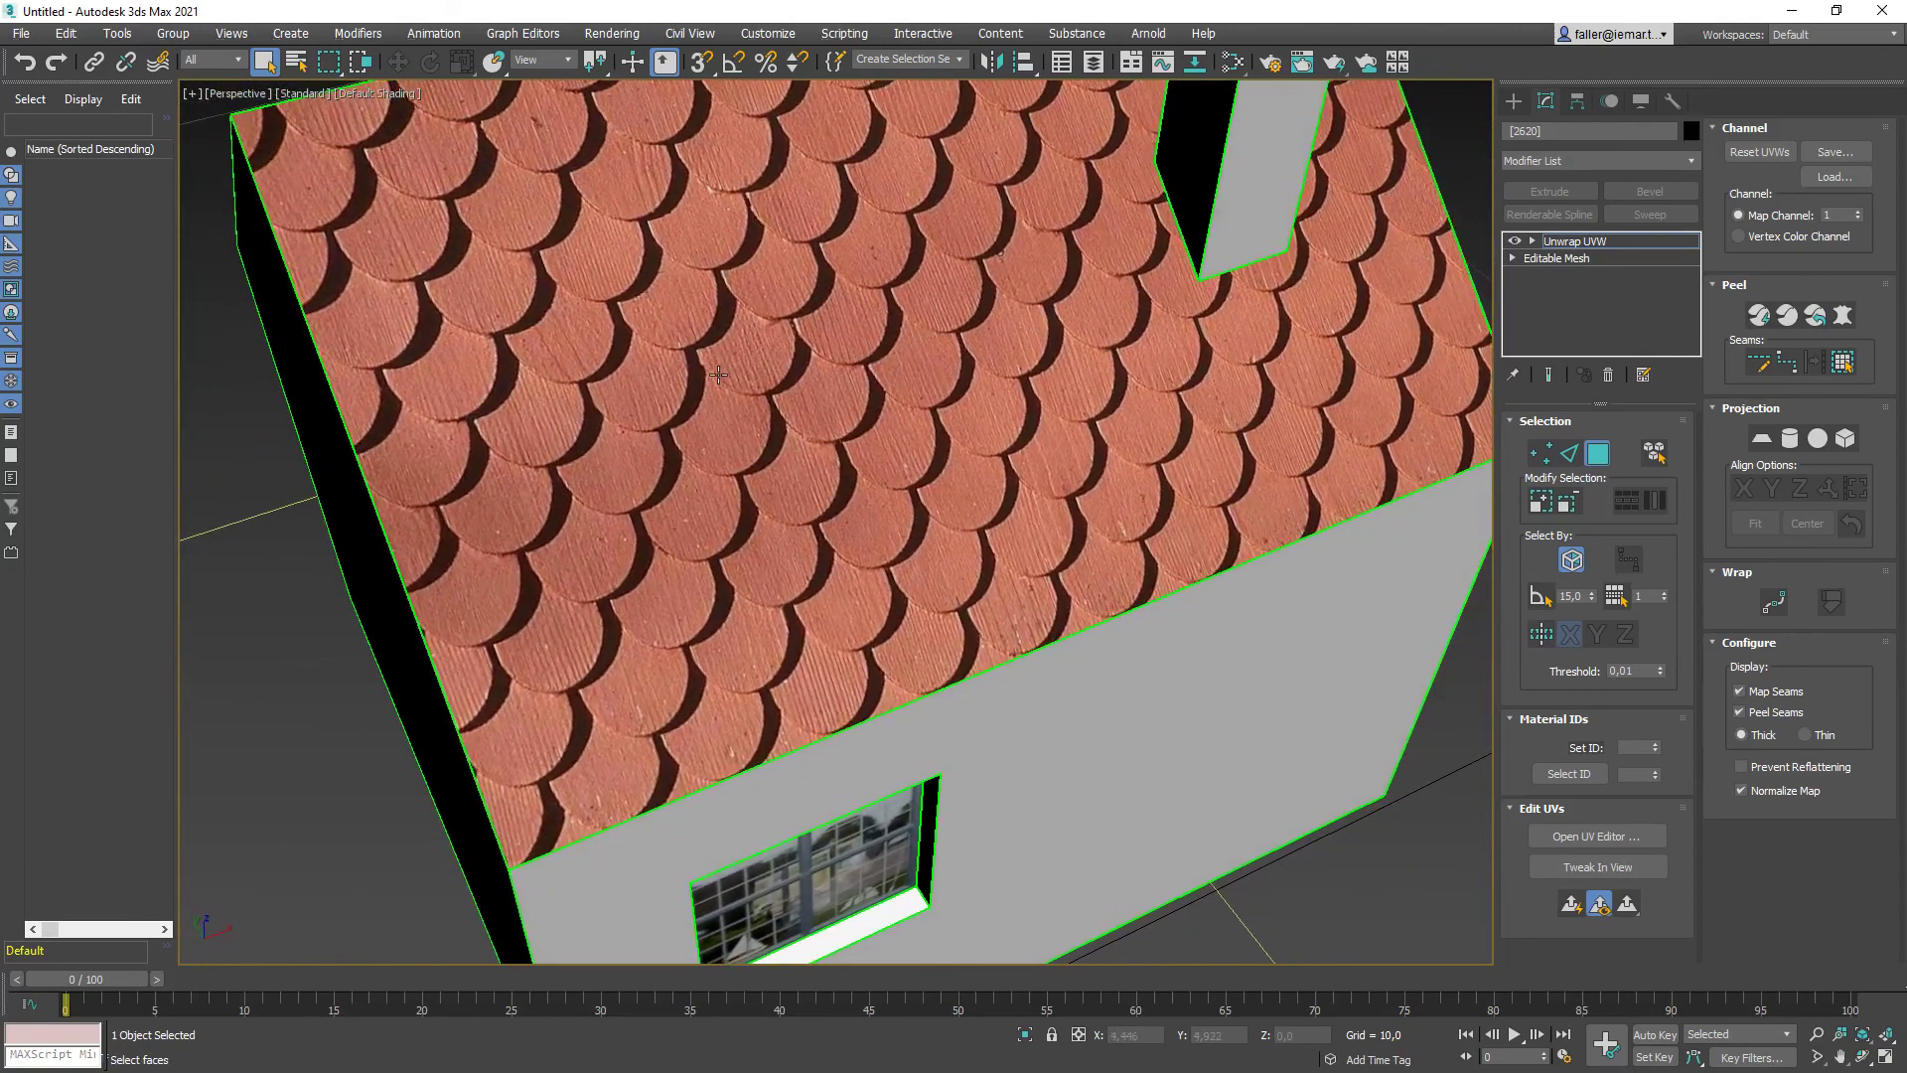
pyautogui.scroll(-3, 739, 366)
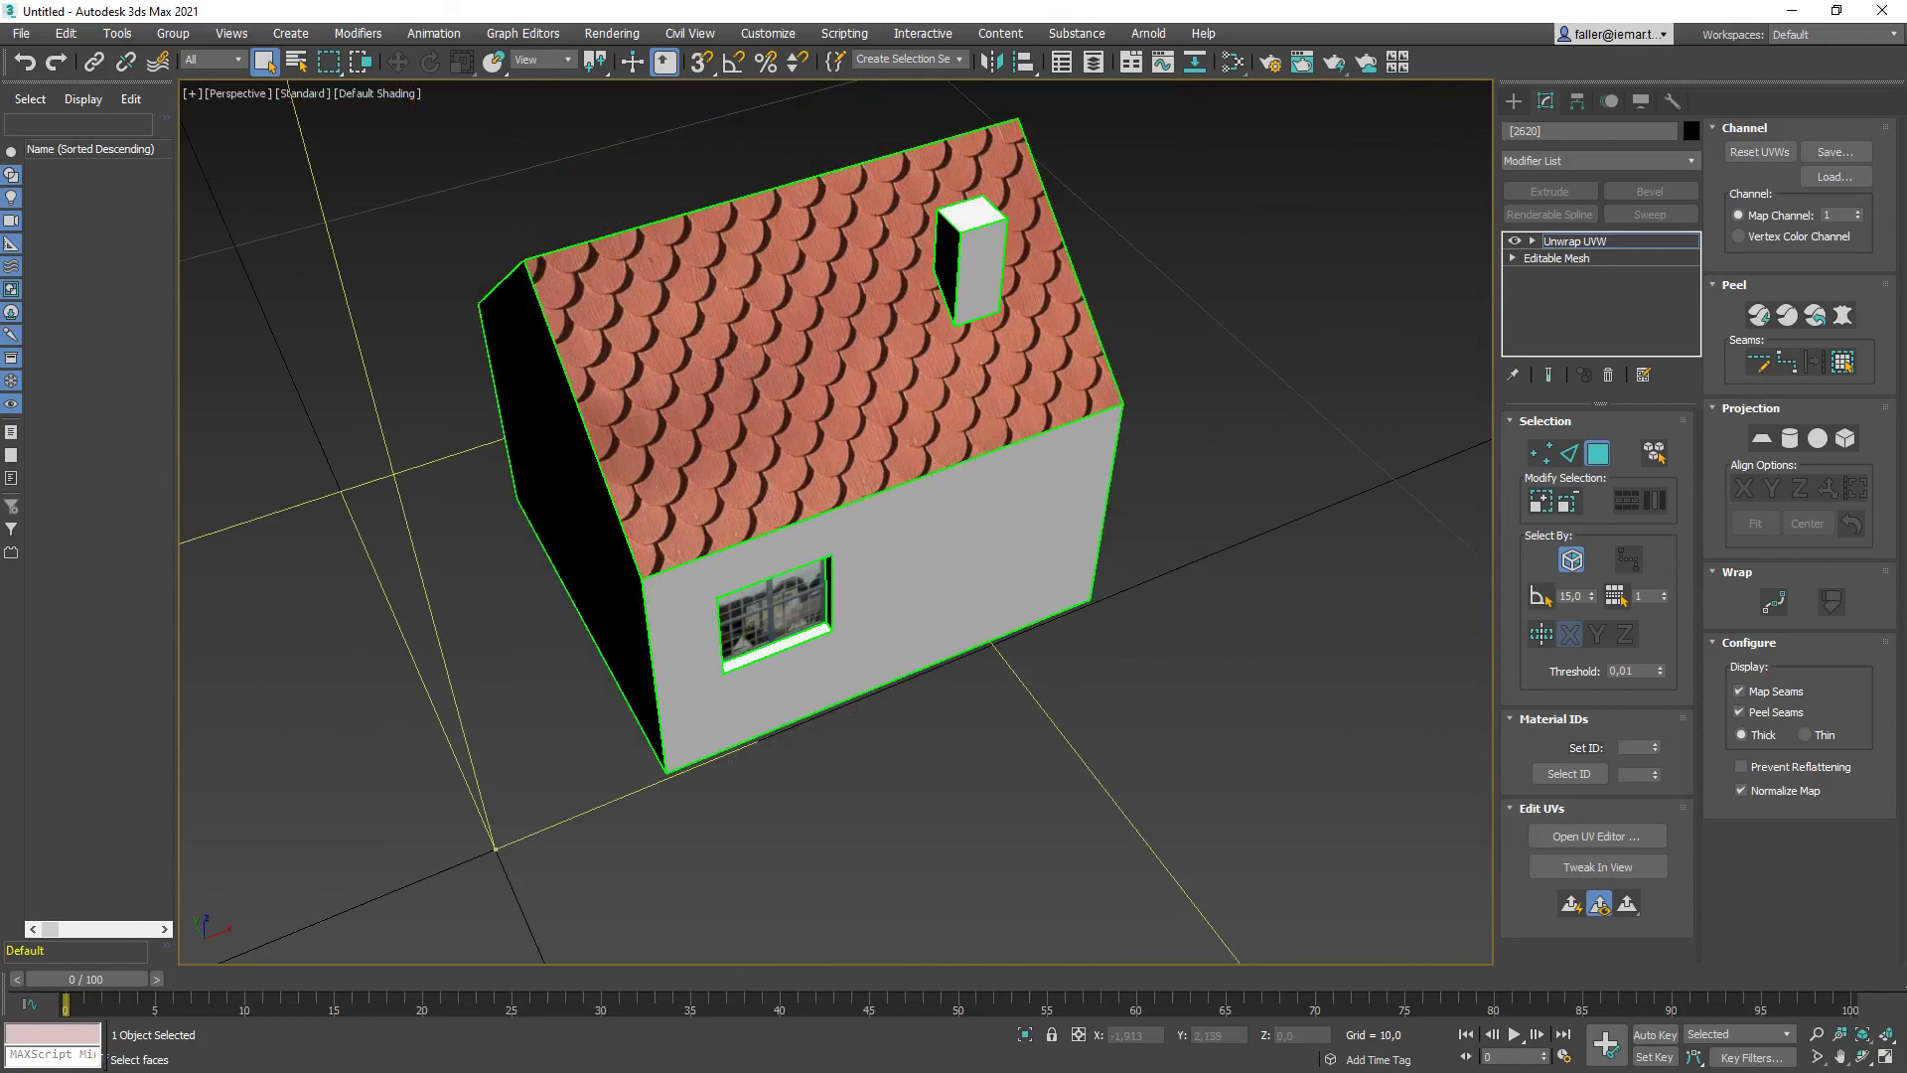
pyautogui.keyDown('alt'); pyautogui.moveTo(684, 591); pyautogui.dragTo(702, 553, button='middle'); pyautogui.keyUp('alt')
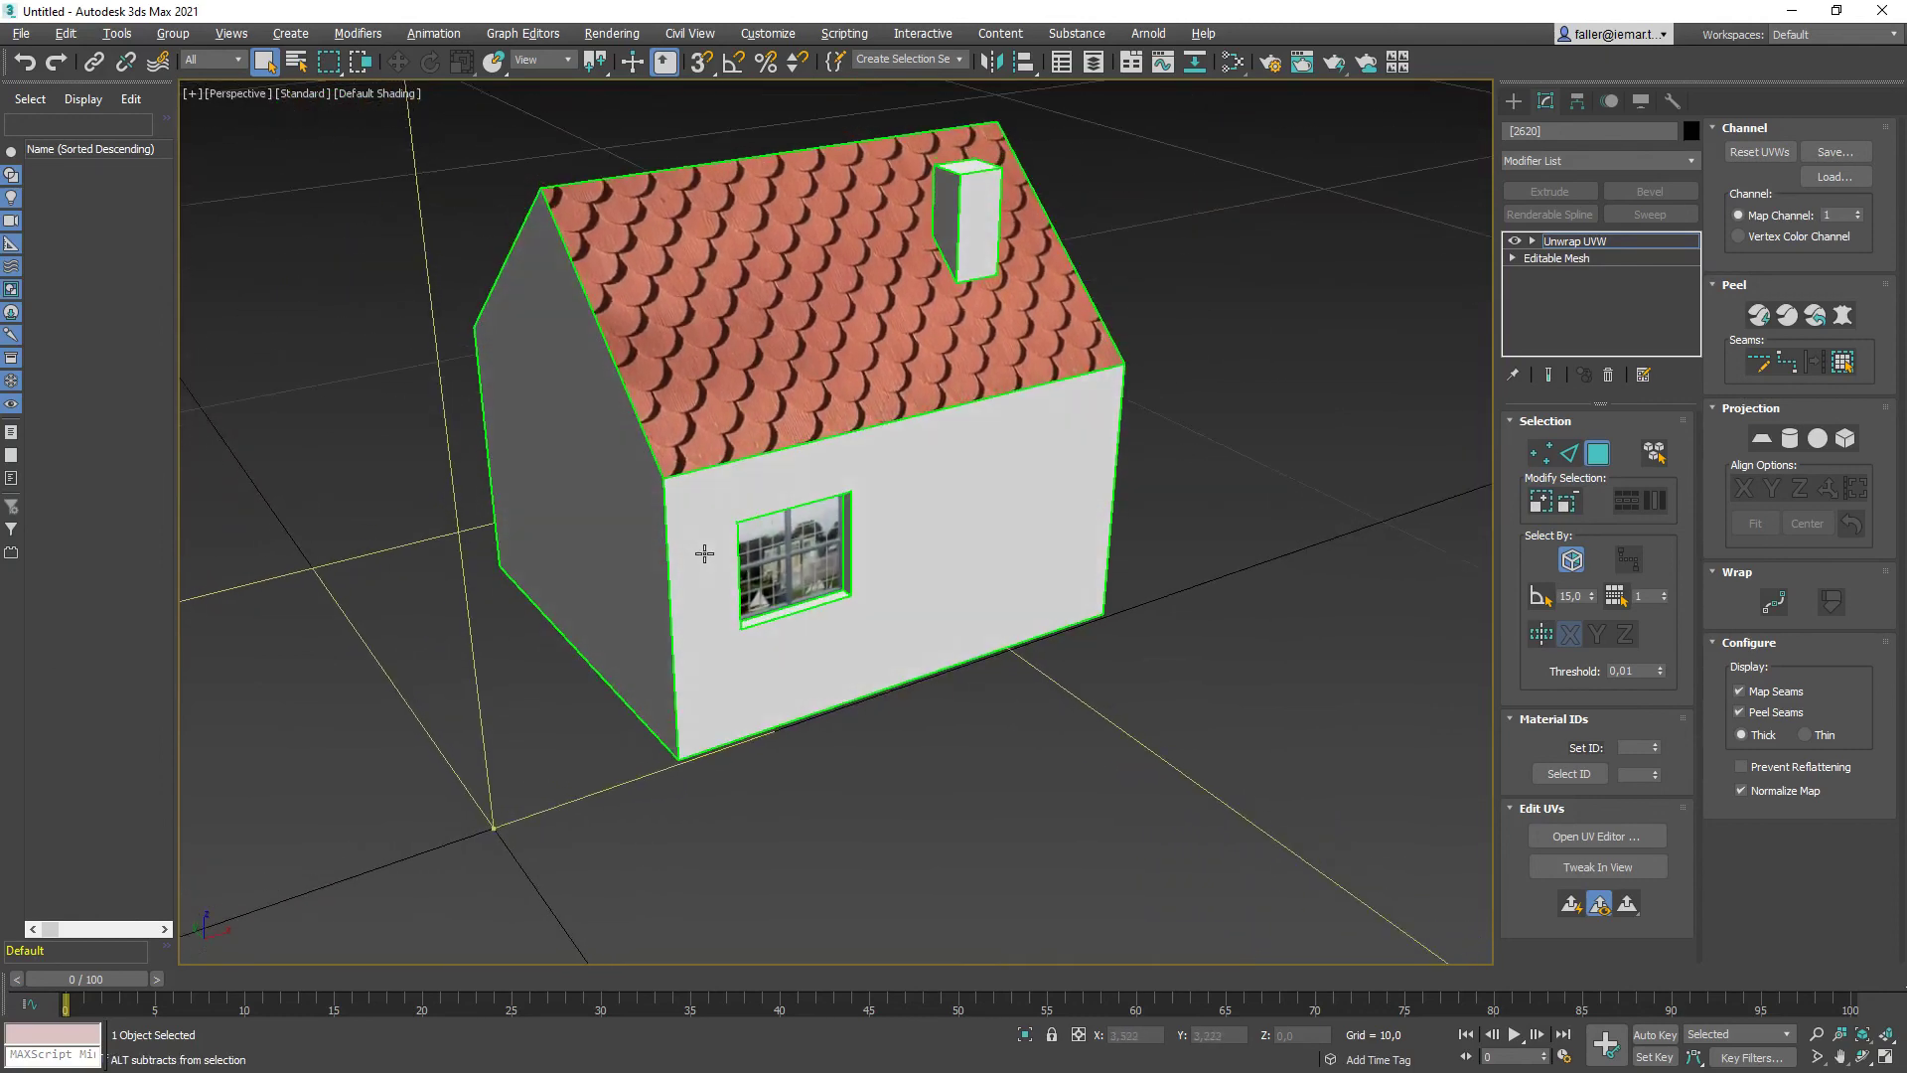
pyautogui.moveTo(849, 475); pyautogui.dragTo(670, 543, button='middle')
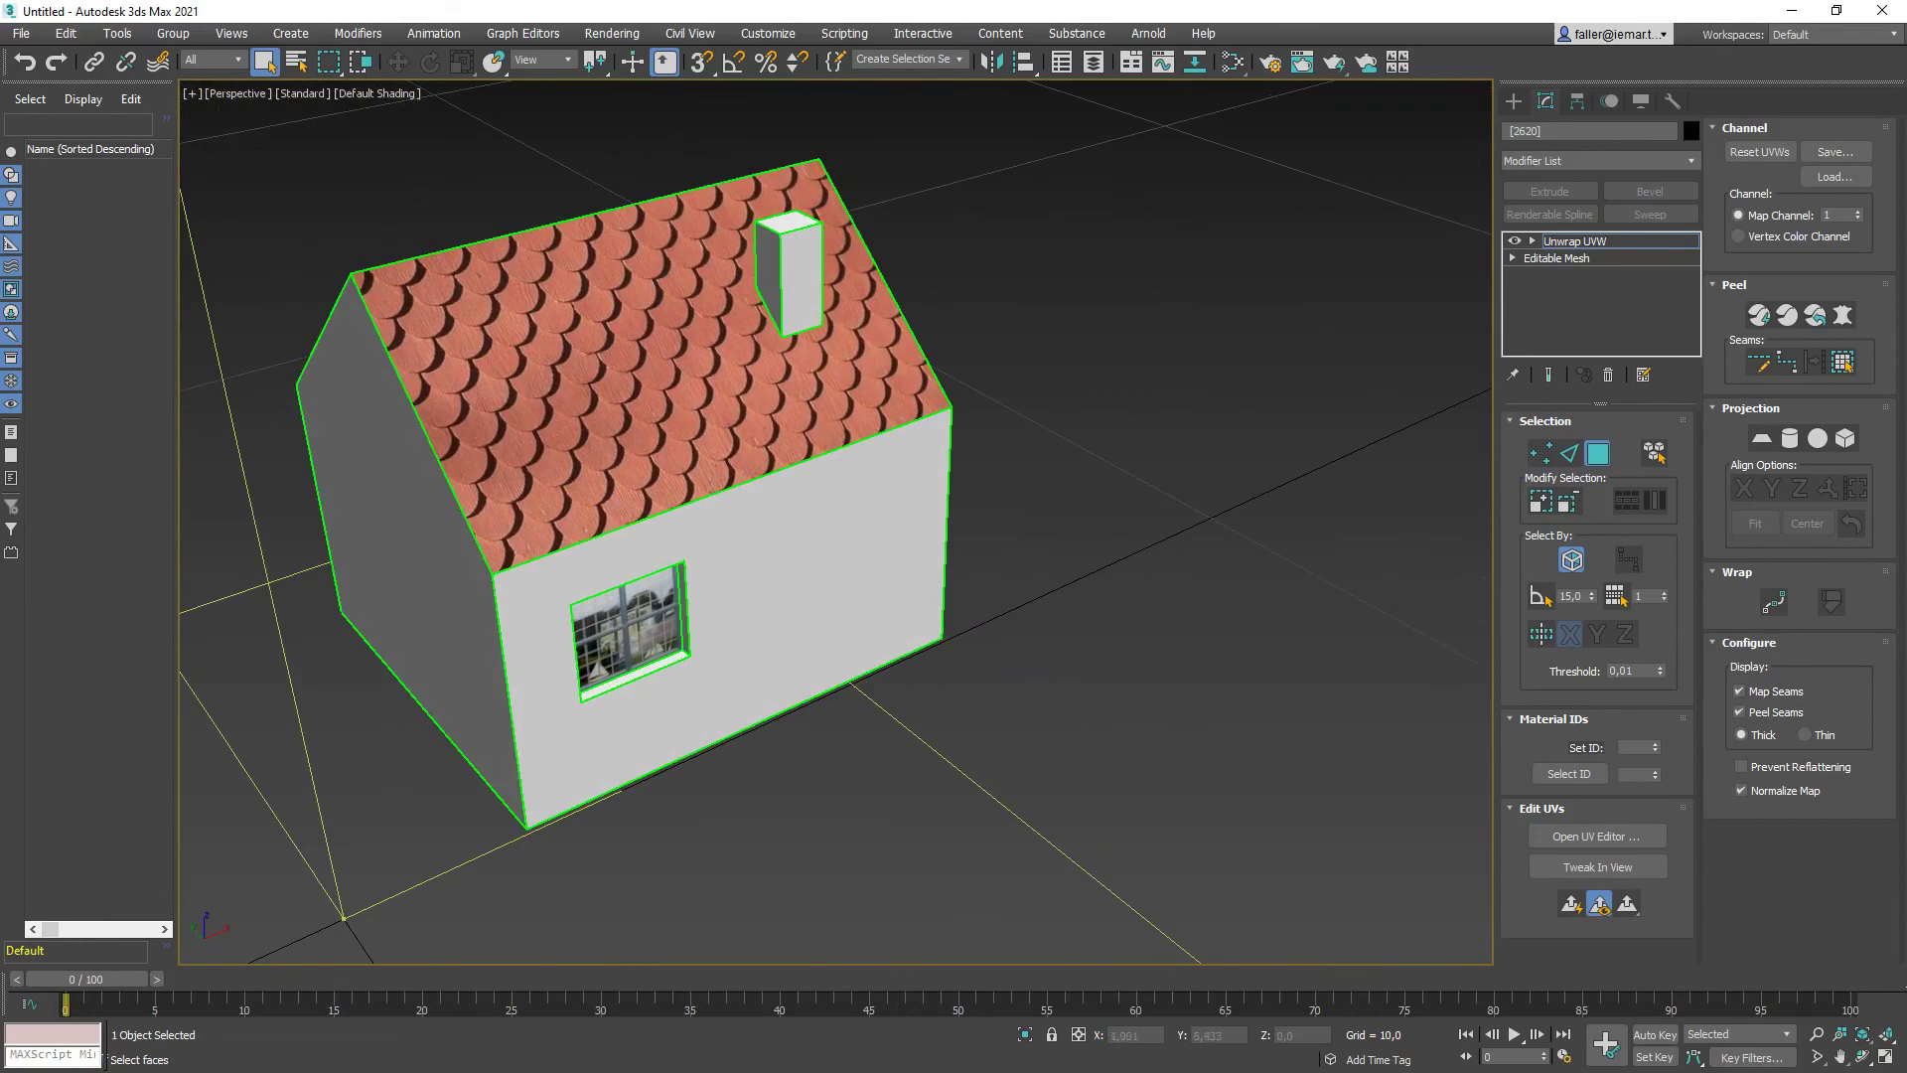